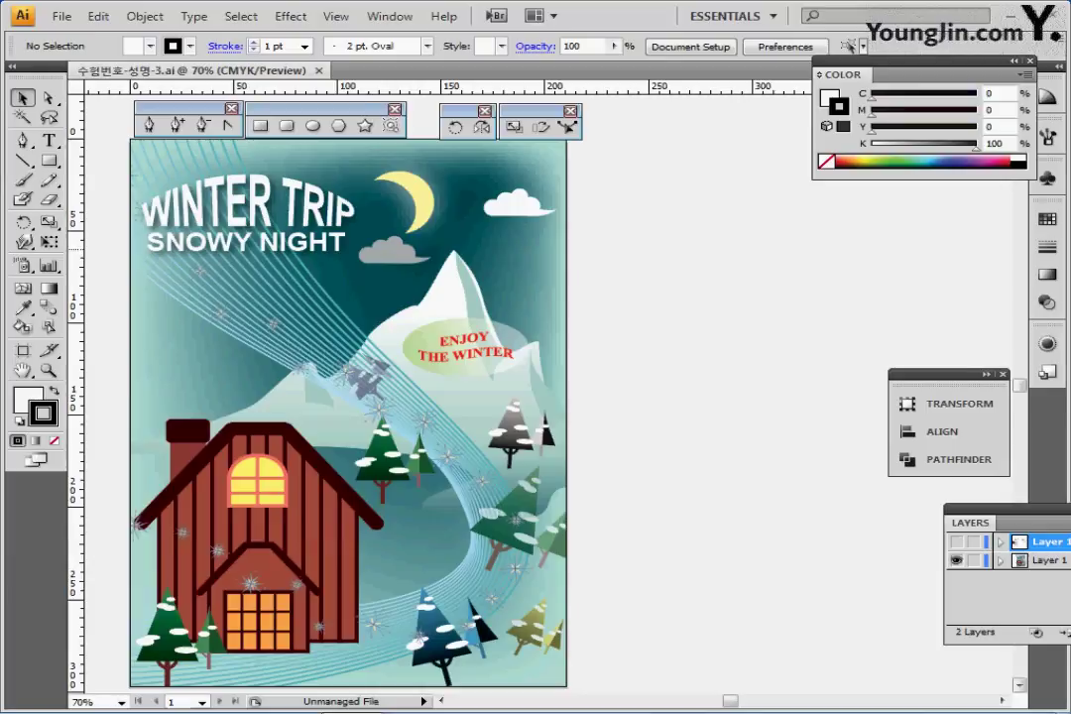
Hide the finished poster layer, show the layer with the sample trees, and frame the trees beside the artboard
{"action": "key", "text": "ctrl+y"}
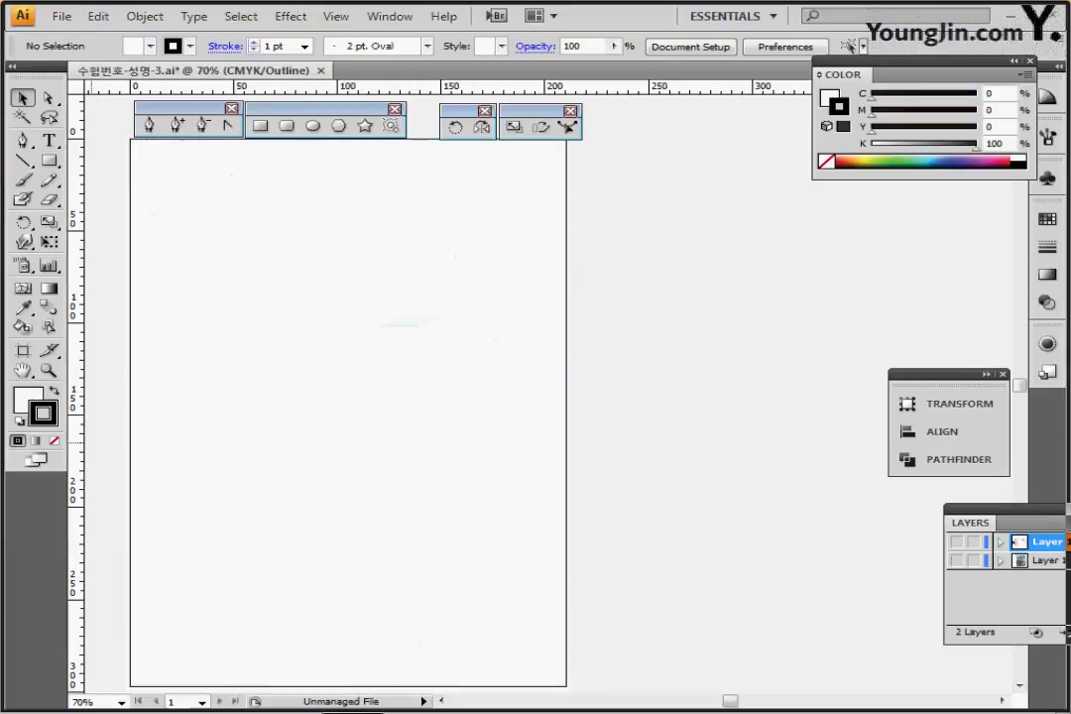
{"action": "left_click_drag", "start_coordinate": [337, 280], "coordinate": [800, 356]}
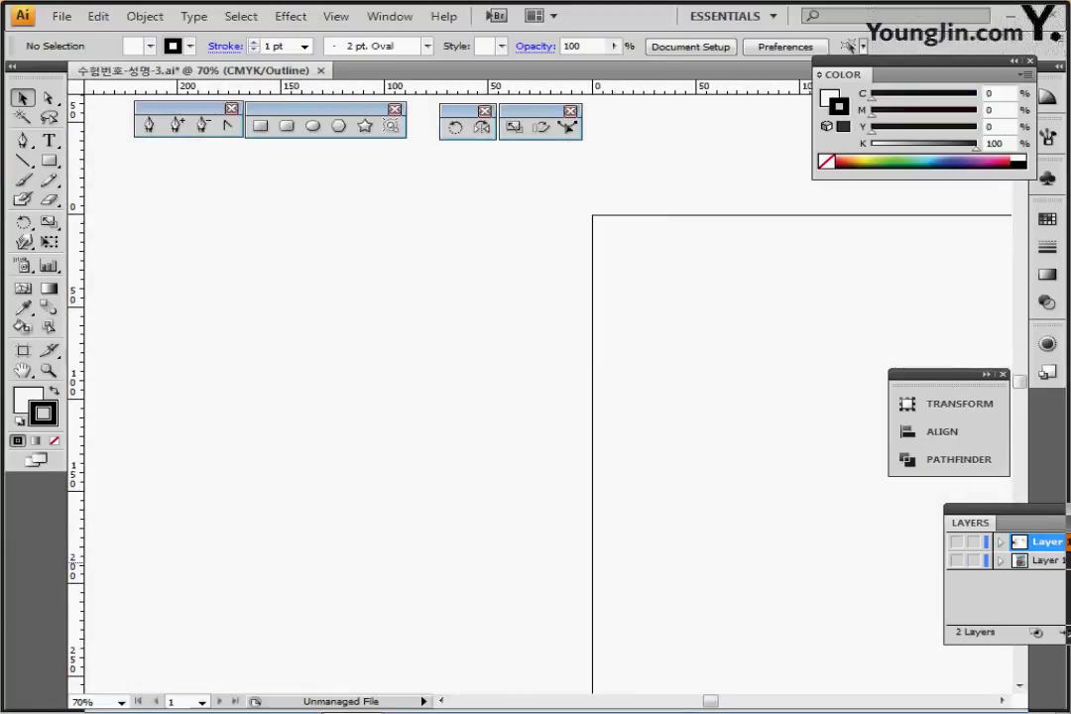
{"action": "key", "text": "ctrl+y"}
{"action": "key", "text": "ctrl+plus"}
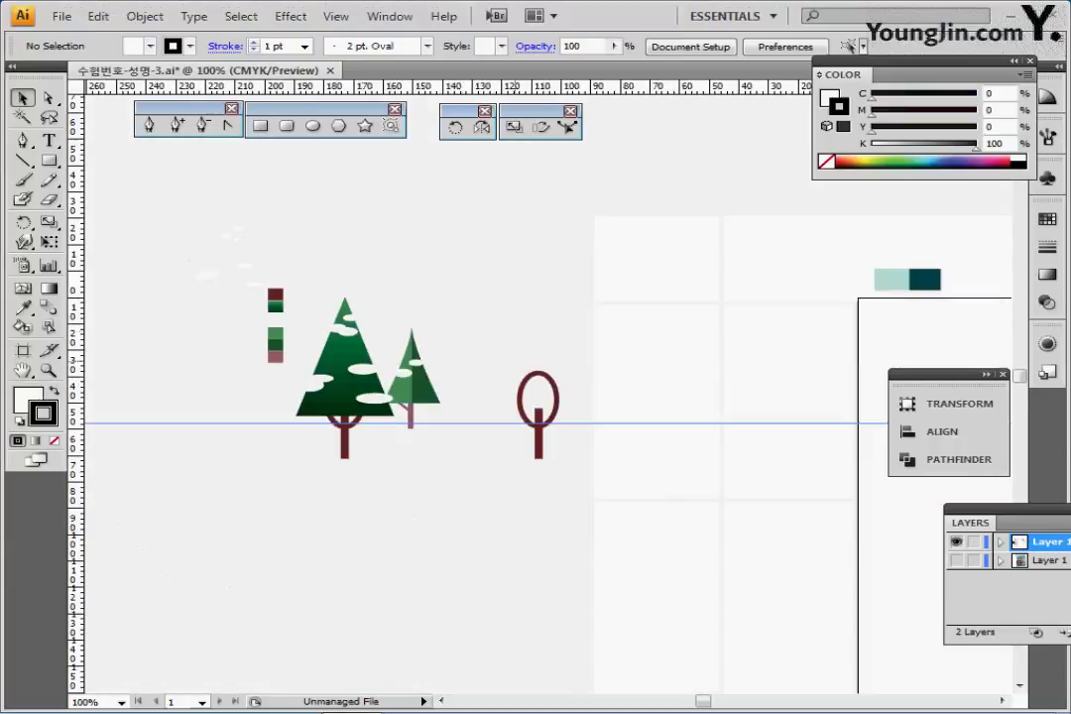
{"action": "key", "text": "ctrl+plus"}
{"action": "left_click_drag", "start_coordinate": [496, 422], "coordinate": [437, 335]}
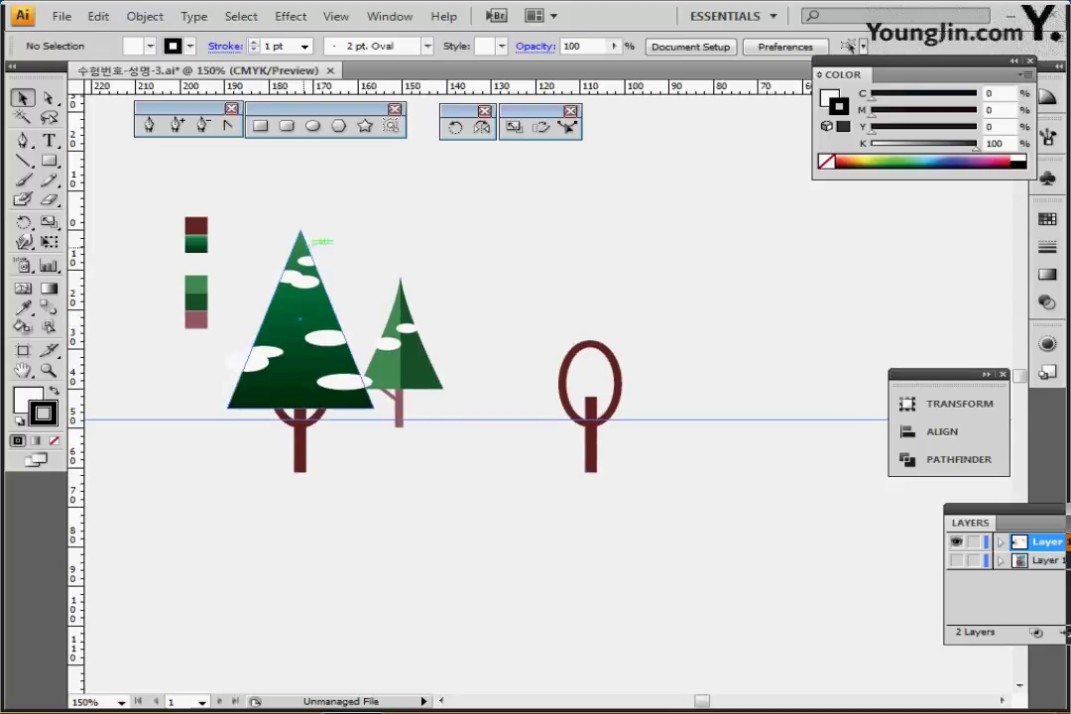
Select the brown ellipse outline over the separate trunk and examine its stroke settings
{"action": "key", "text": "m"}
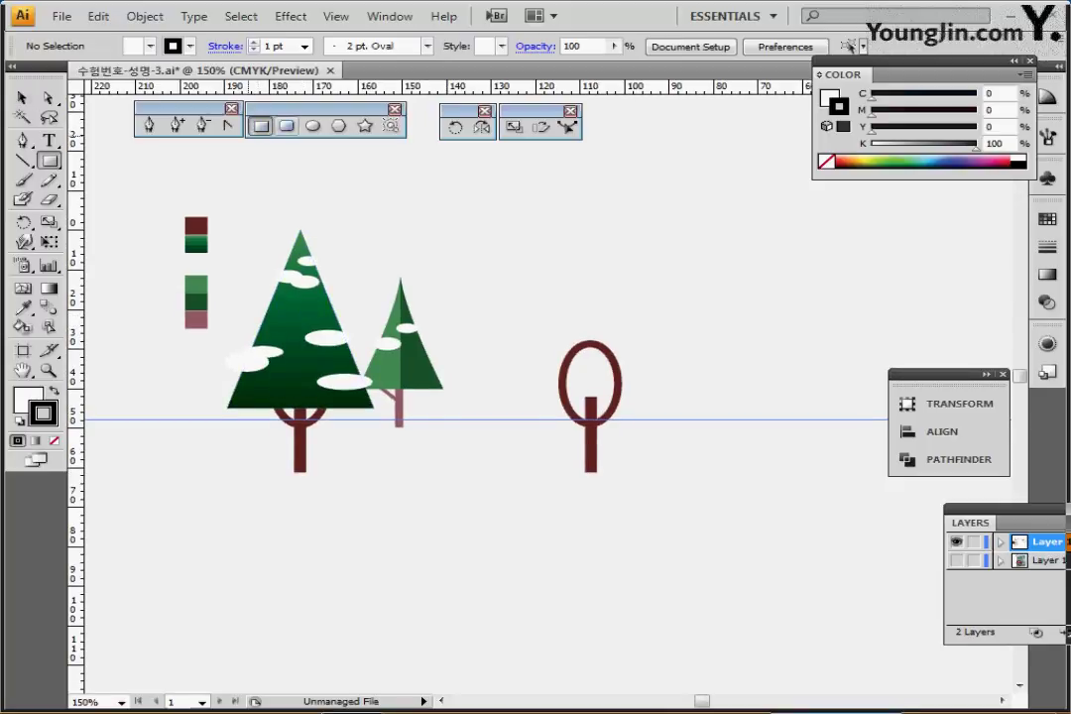
{"action": "key", "text": "l"}
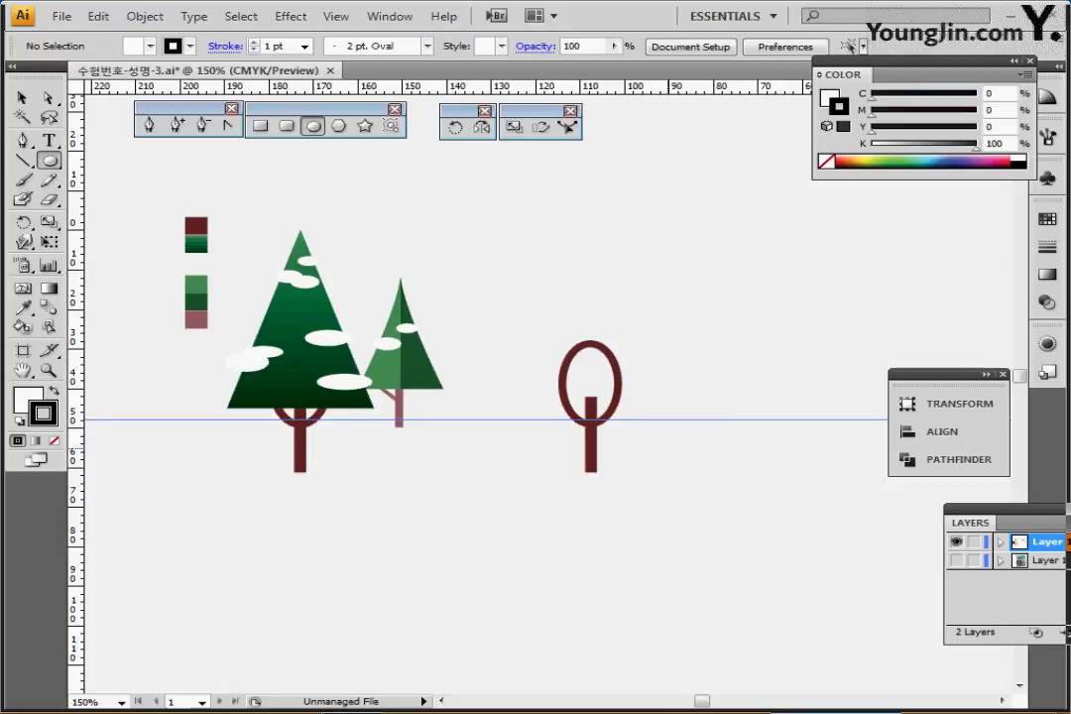
{"action": "left_click", "coordinate": [593, 462], "text": "ctrl"}
{"action": "left_click", "coordinate": [635, 402], "text": "ctrl"}
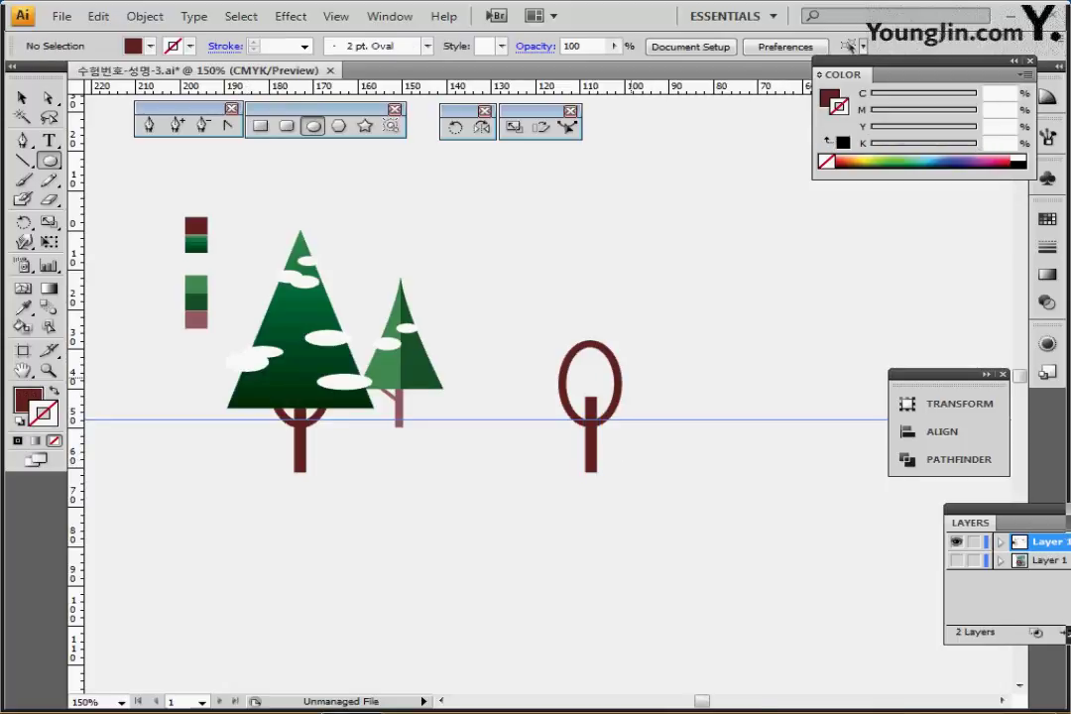
{"action": "left_click", "coordinate": [616, 370], "text": "ctrl"}
{"action": "left_click", "coordinate": [590, 419], "text": "ctrl"}
{"action": "left_click_drag", "start_coordinate": [538, 420], "coordinate": [654, 464]}
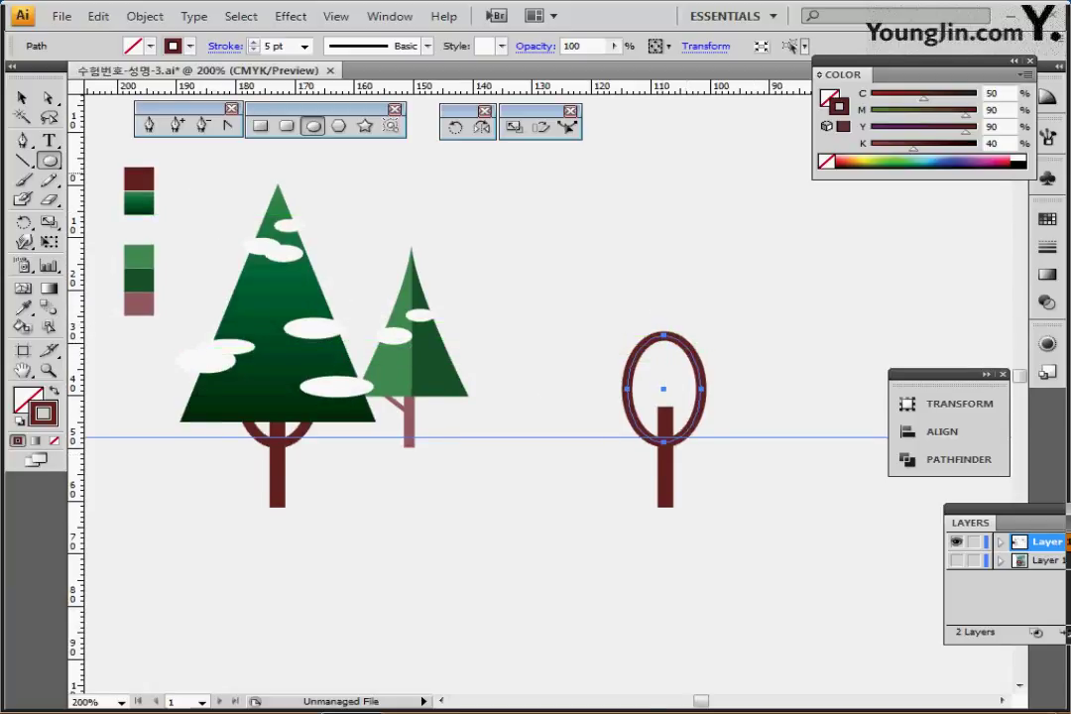
{"action": "left_click", "coordinate": [1047, 246]}
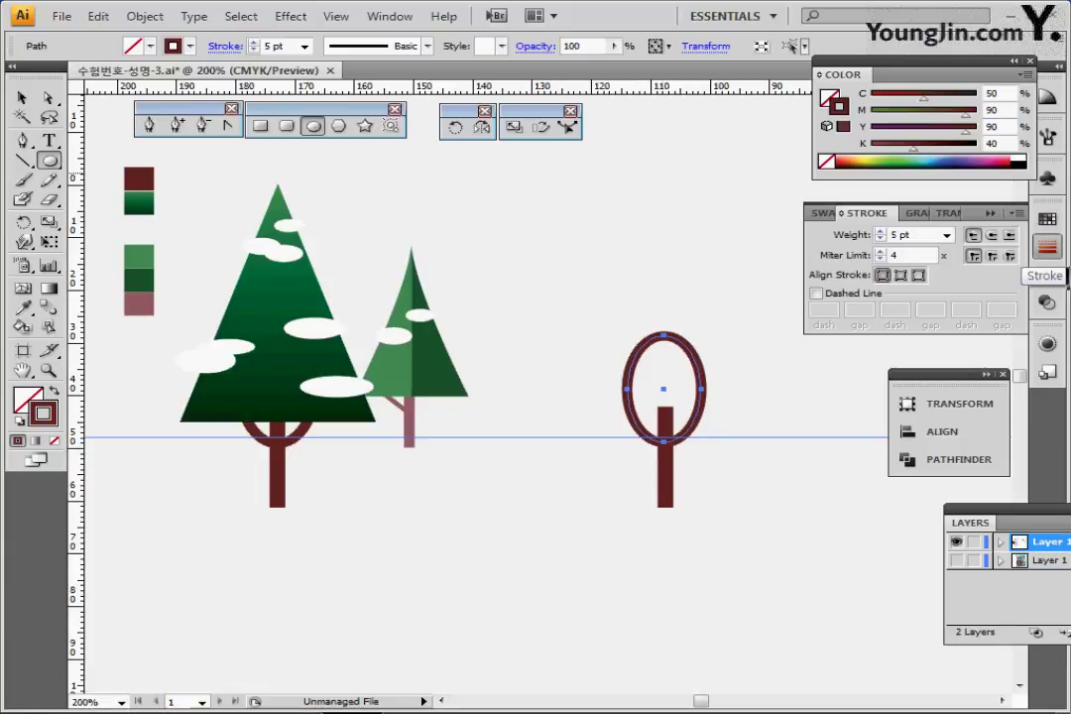
{"action": "left_click", "coordinate": [1047, 246]}
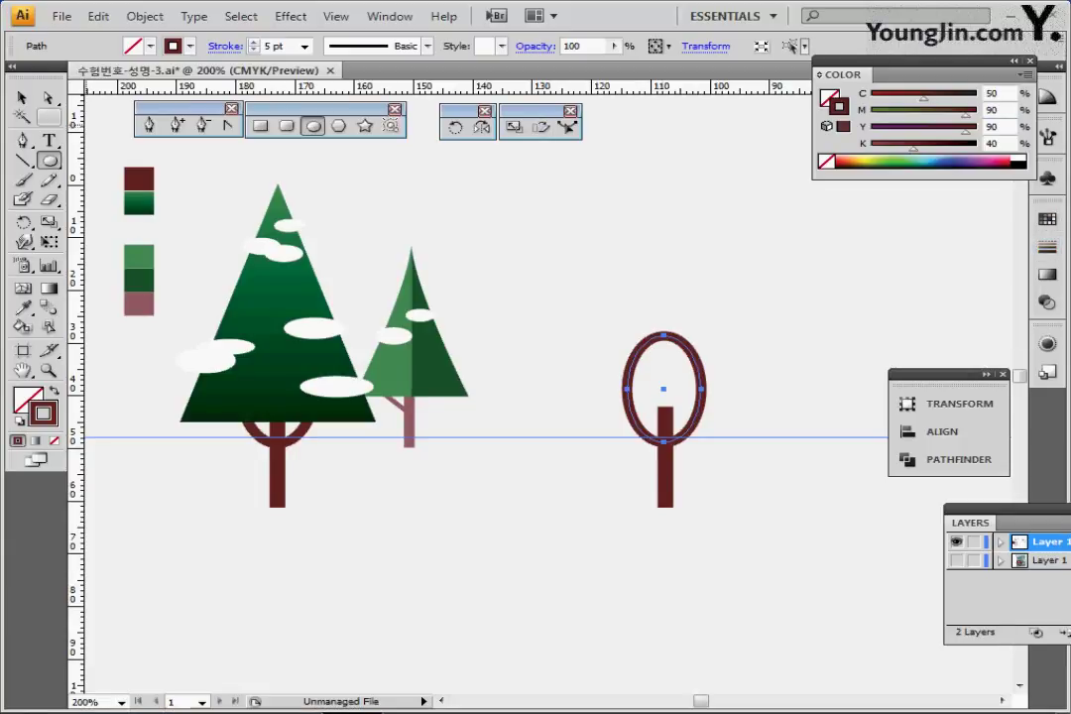
Delete the top anchor point of the brown ellipse, leaving an open U-shaped branch
{"action": "left_click", "coordinate": [49, 97]}
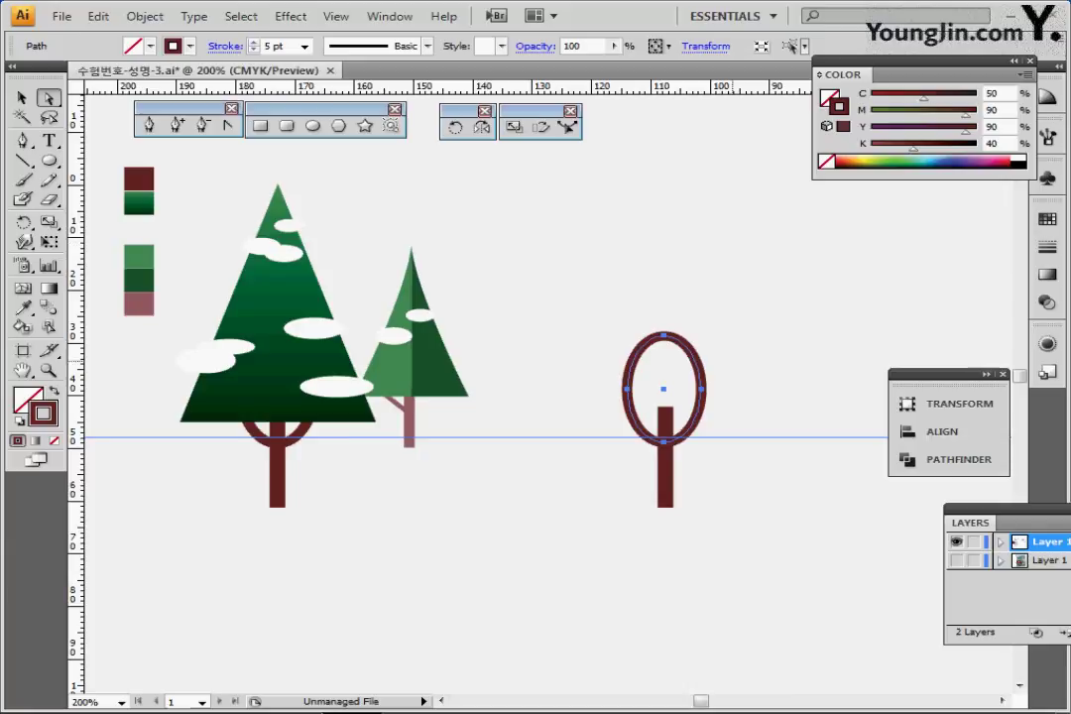
{"action": "left_click_drag", "start_coordinate": [645, 297], "coordinate": [684, 347]}
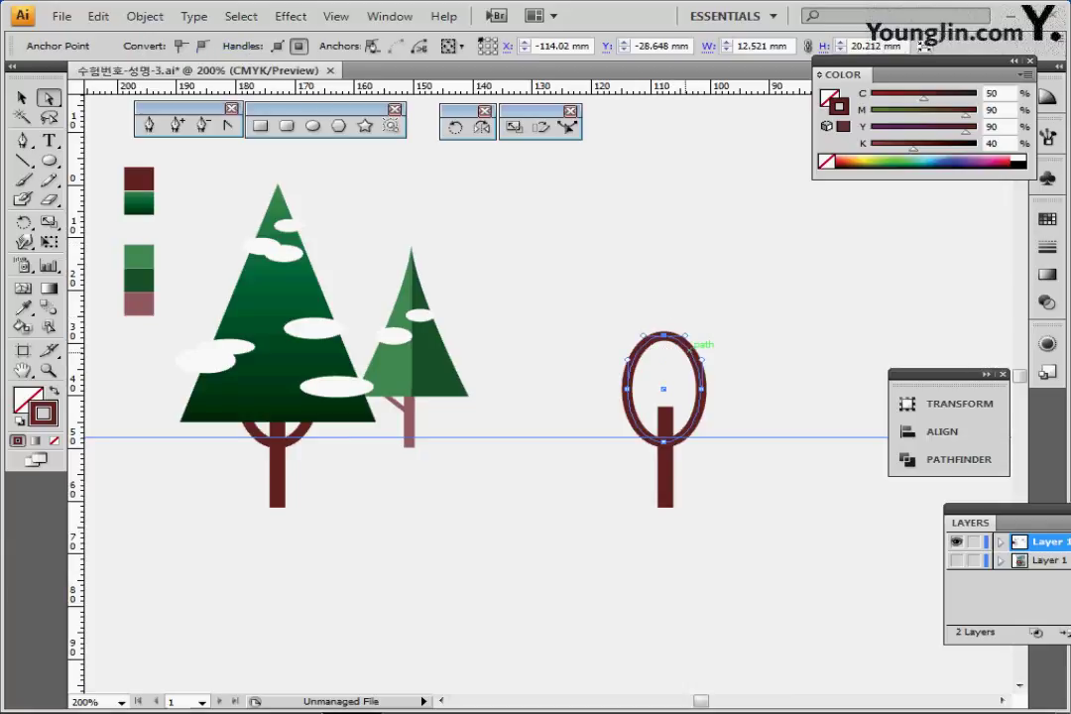
{"action": "key", "text": "Delete"}
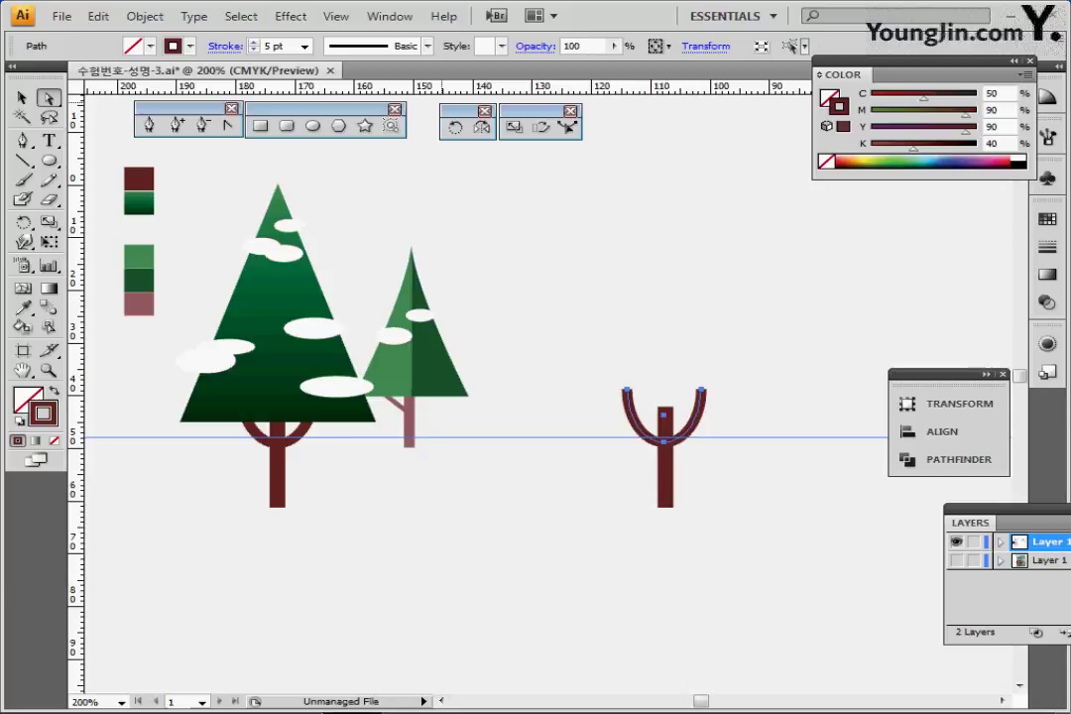
Convert the U-shaped branch's stroke into a filled shape with Outline Stroke
{"action": "left_click", "coordinate": [145, 16]}
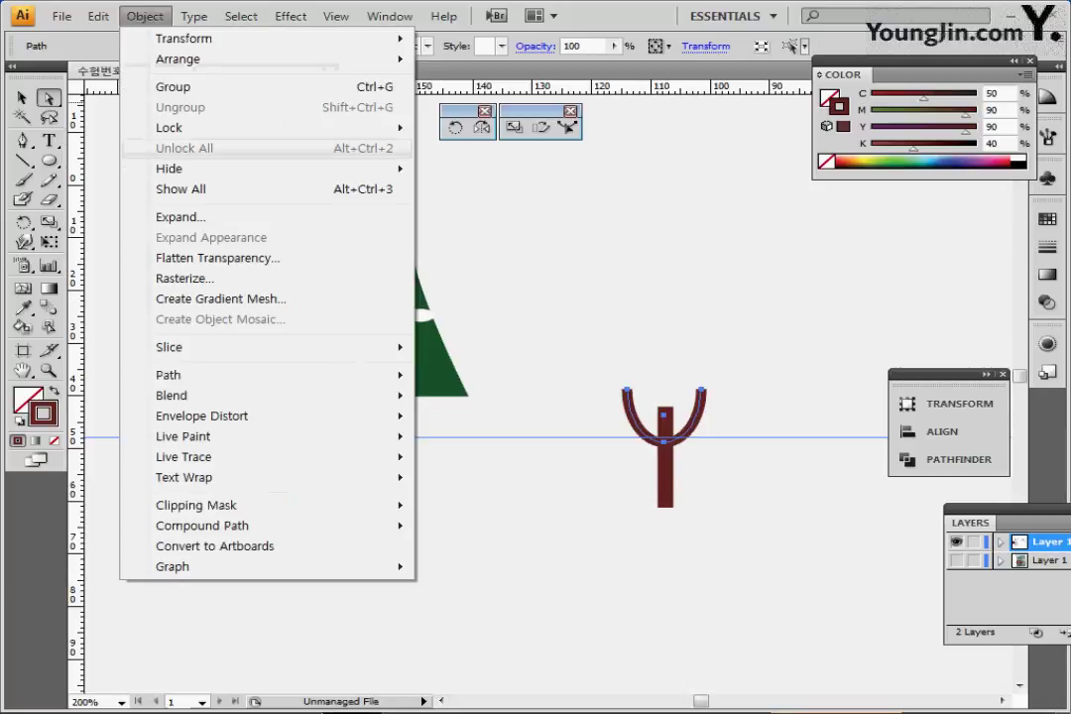
{"action": "mouse_move", "coordinate": [268, 375]}
{"action": "left_click", "coordinate": [486, 422]}
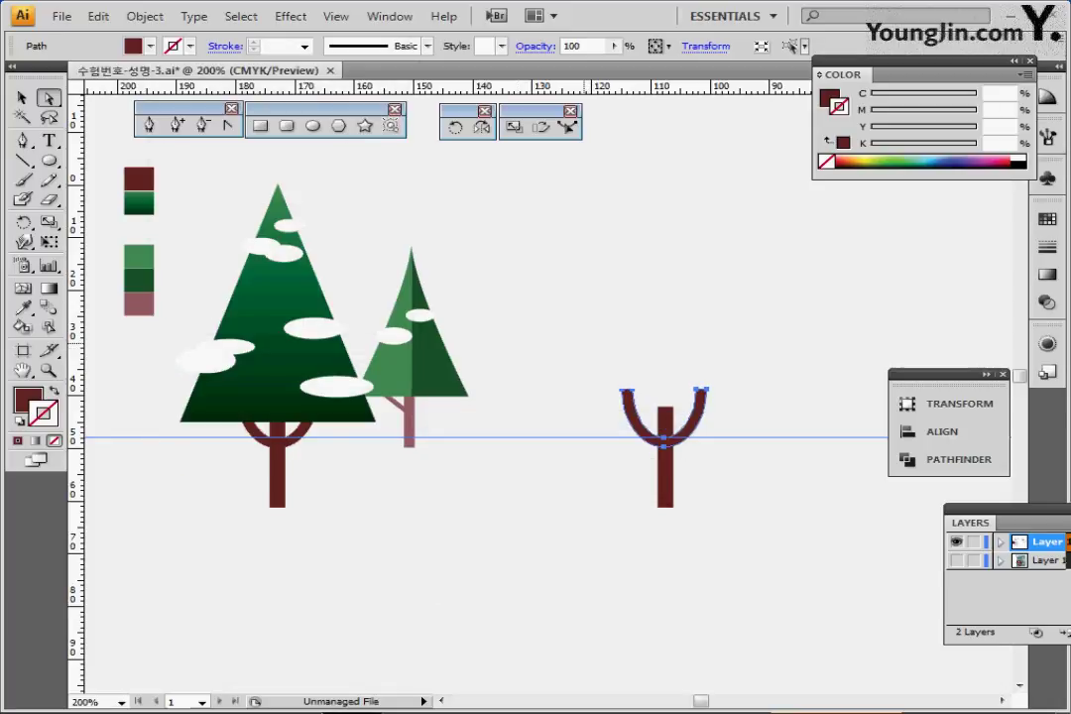
Unite the outlined branch and the trunk rectangle into a single brown shape with Pathfinder
{"action": "left_click_drag", "start_coordinate": [583, 339], "coordinate": [738, 540]}
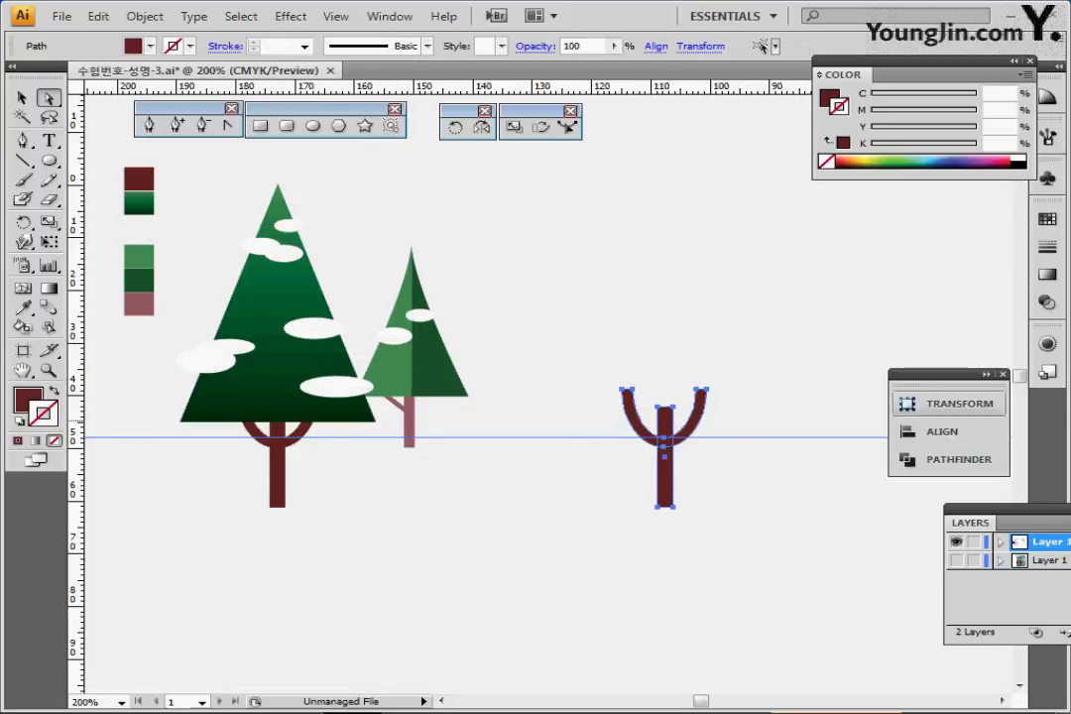
{"action": "left_click_drag", "start_coordinate": [932, 374], "coordinate": [868, 352]}
{"action": "left_click", "coordinate": [922, 352]}
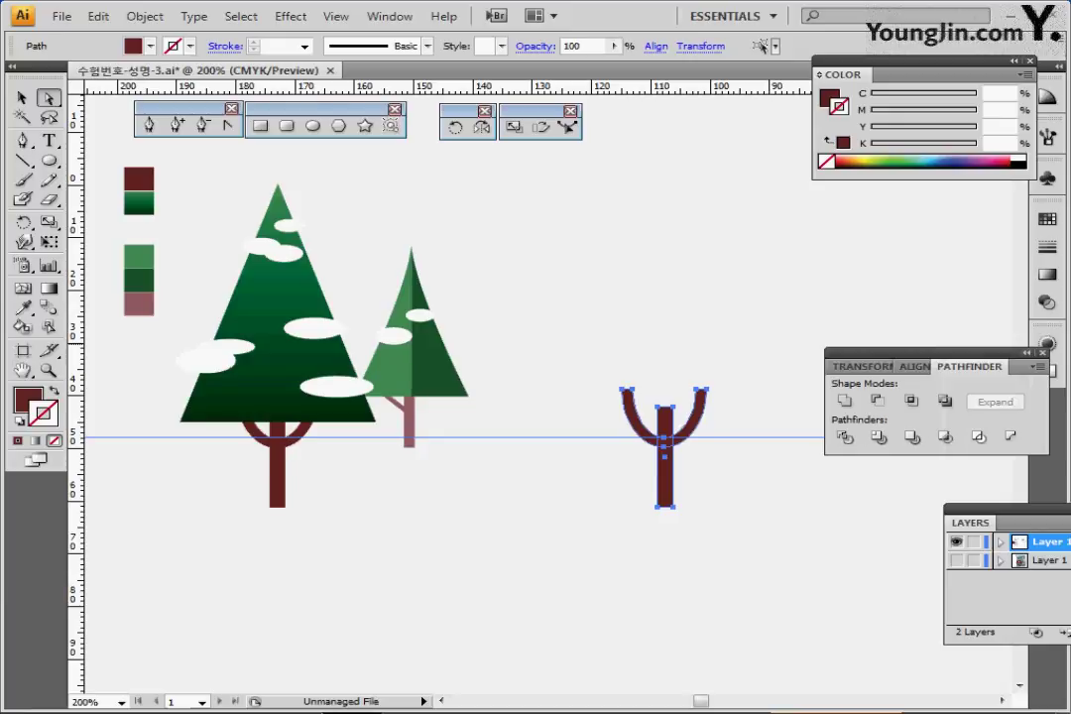
{"action": "left_click", "coordinate": [844, 401]}
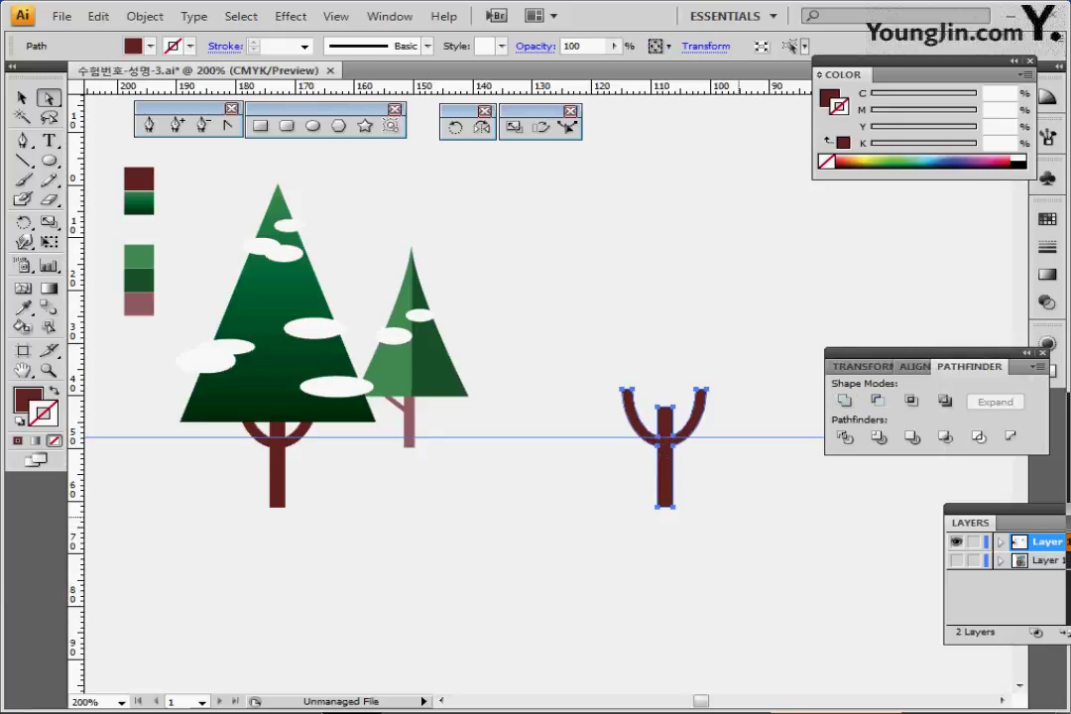
{"action": "left_click", "coordinate": [898, 468]}
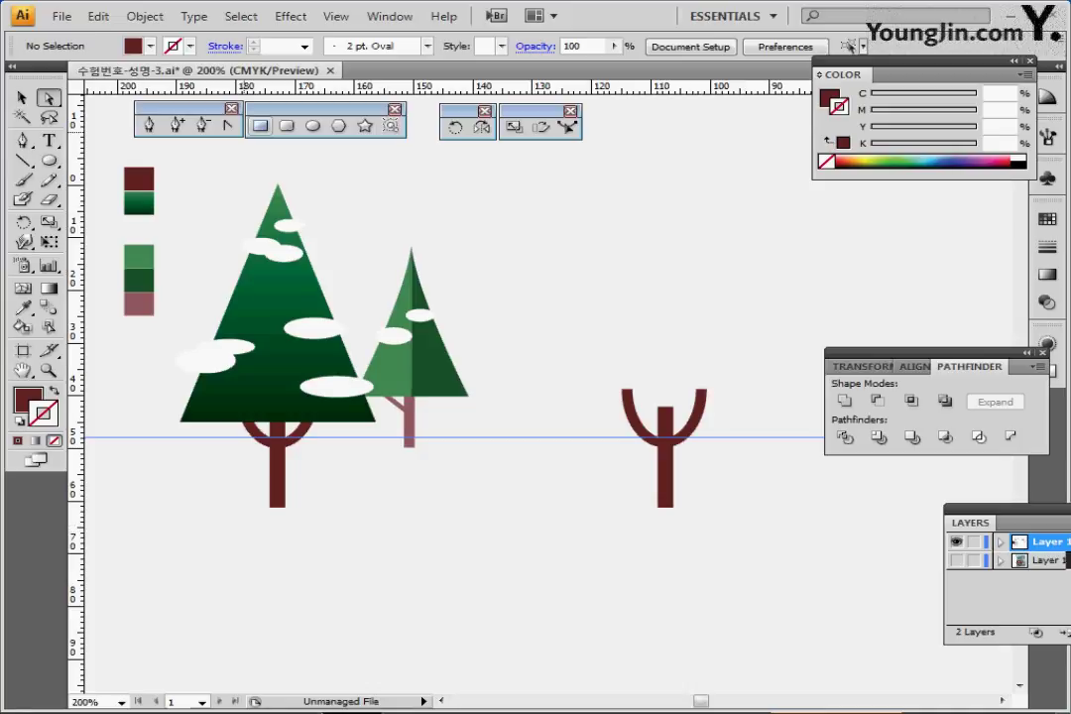
Draw a rectangle spanning the large sample tree's foliage, apply the default fill and stroke, and move it over the new trunk
{"action": "left_click", "coordinate": [260, 125]}
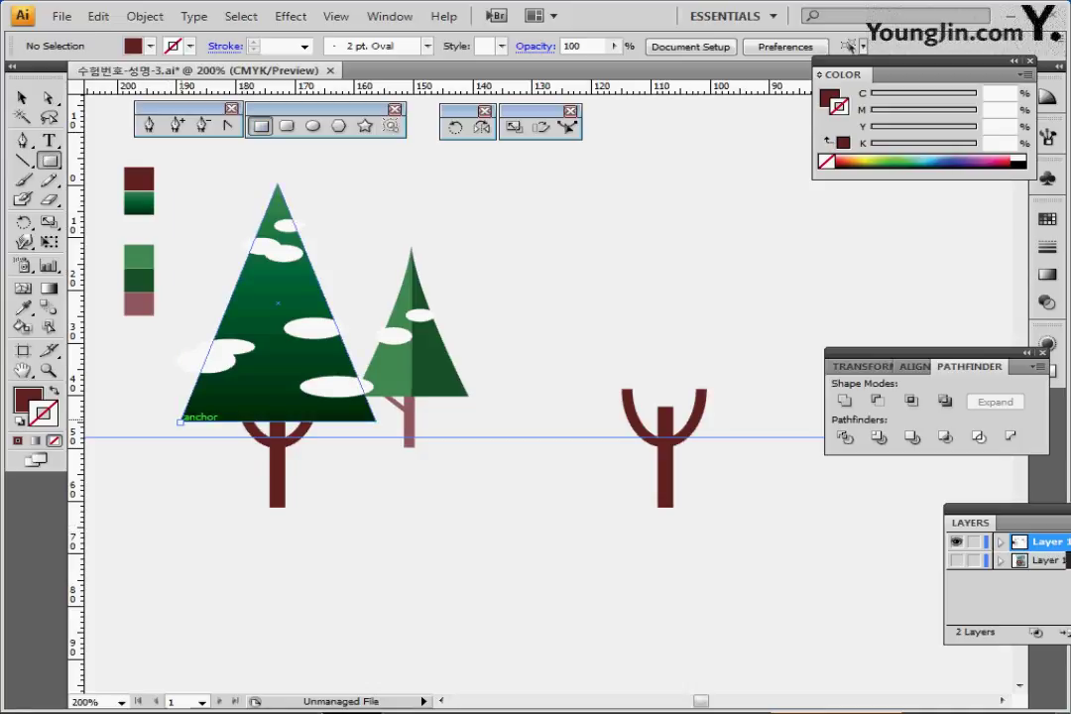
{"action": "left_click_drag", "start_coordinate": [180, 421], "coordinate": [376, 183]}
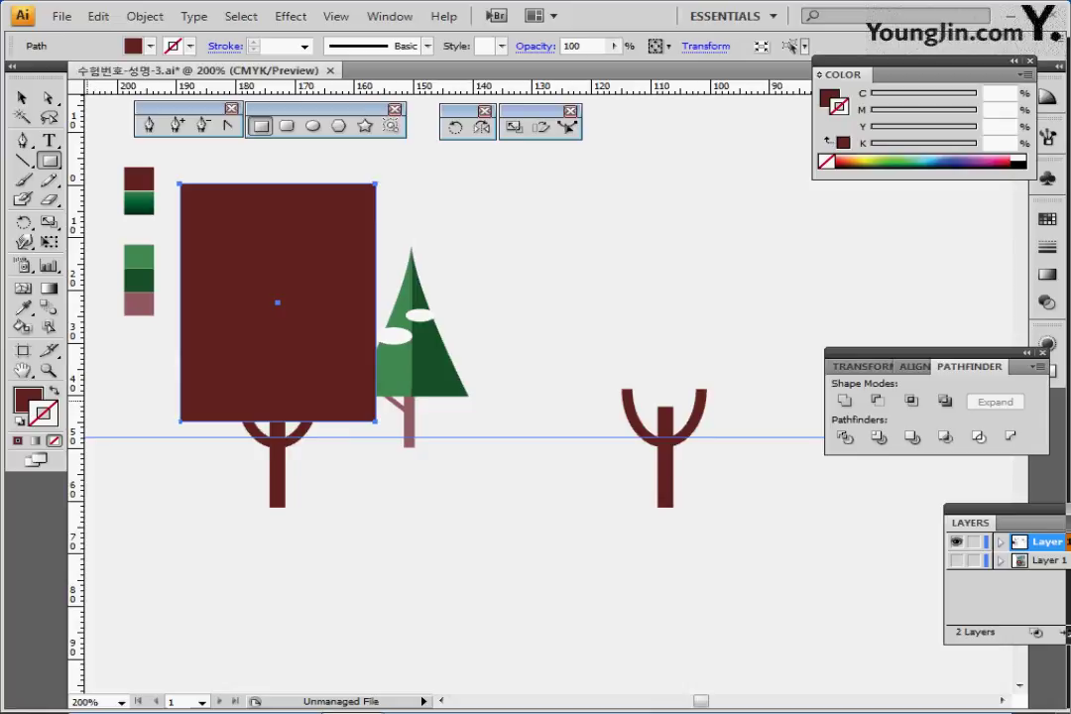
{"action": "key", "text": "d"}
{"action": "left_click_drag", "start_coordinate": [241, 337], "coordinate": [623, 337]}
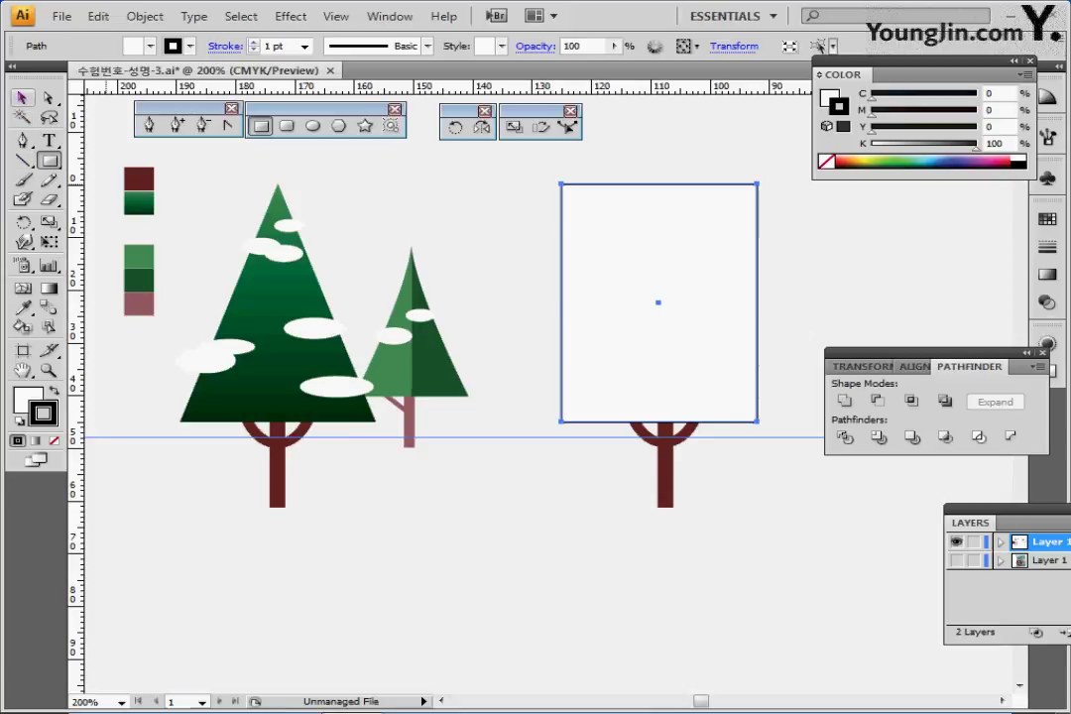
Align the white rectangle and the new trunk on their horizontal centres
{"action": "left_click", "coordinate": [21, 97]}
{"action": "left_click_drag", "start_coordinate": [526, 237], "coordinate": [665, 469]}
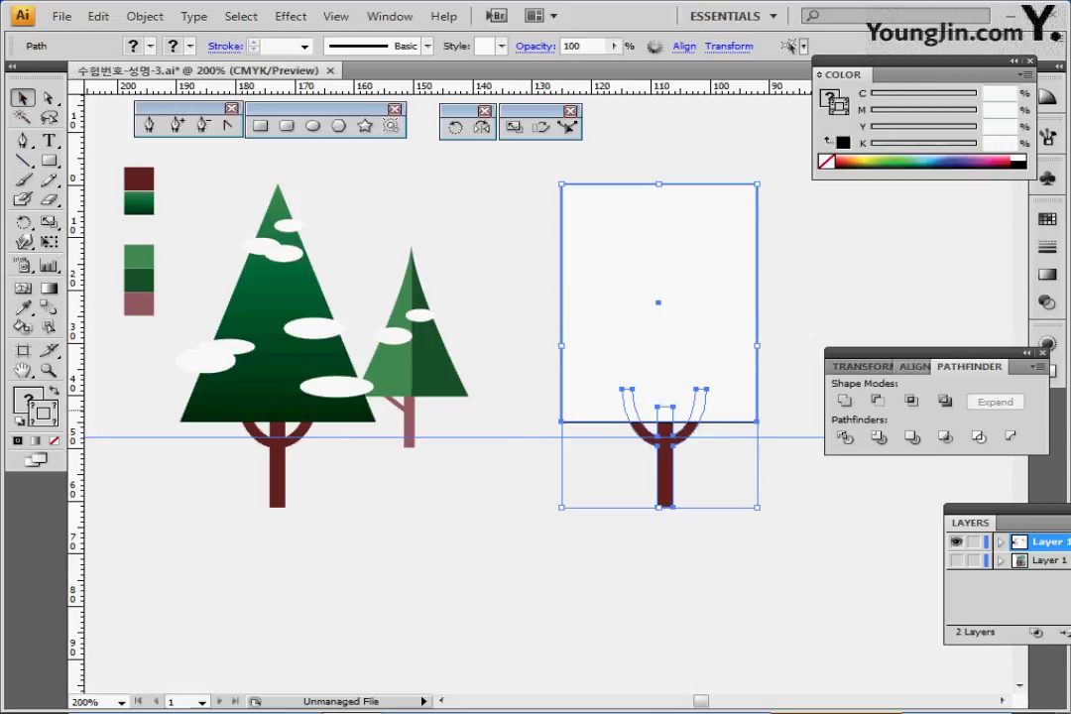
{"action": "left_click", "coordinate": [914, 367]}
{"action": "left_click", "coordinate": [880, 400]}
{"action": "left_click", "coordinate": [793, 298]}
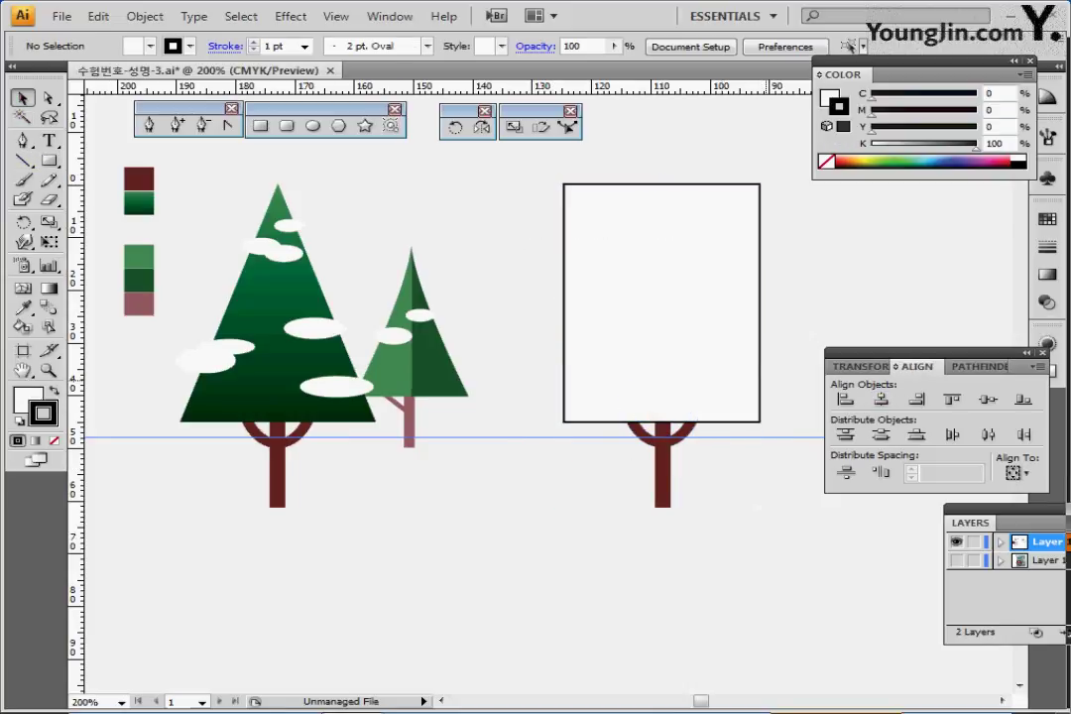
Average the rectangle's two top anchor points on both axes to turn it into a triangle
{"action": "left_click", "coordinate": [684, 303]}
{"action": "left_click", "coordinate": [49, 97]}
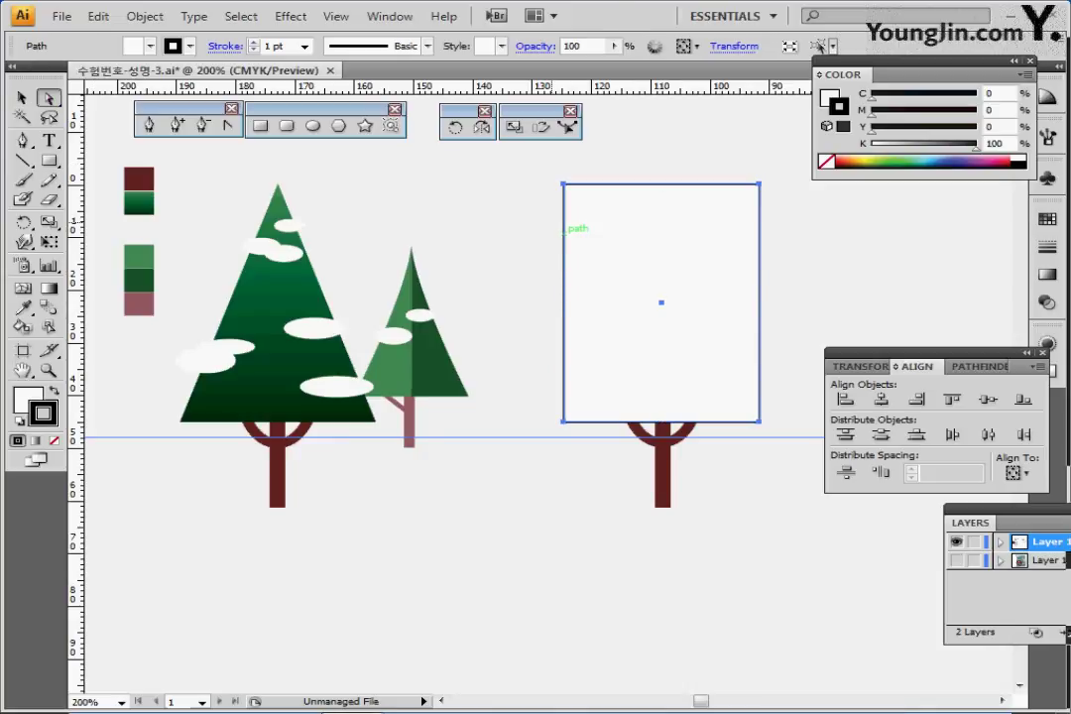
{"action": "left_click", "coordinate": [524, 226]}
{"action": "left_click_drag", "start_coordinate": [553, 169], "coordinate": [776, 193]}
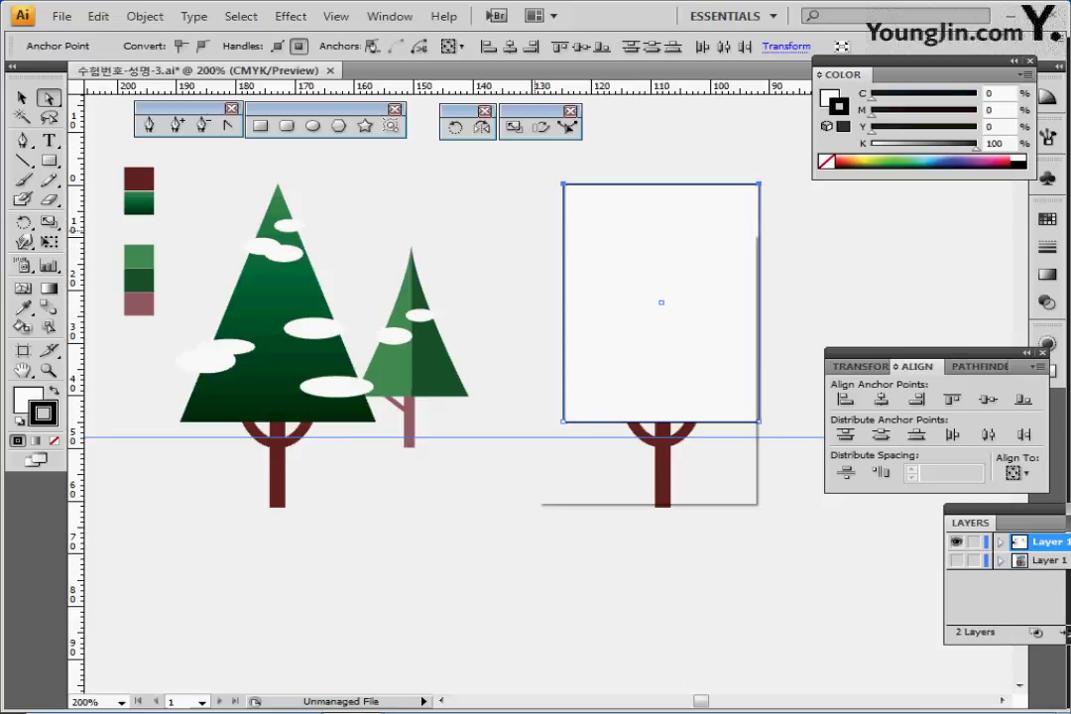
{"action": "right_click", "coordinate": [536, 230]}
{"action": "left_click", "coordinate": [583, 352]}
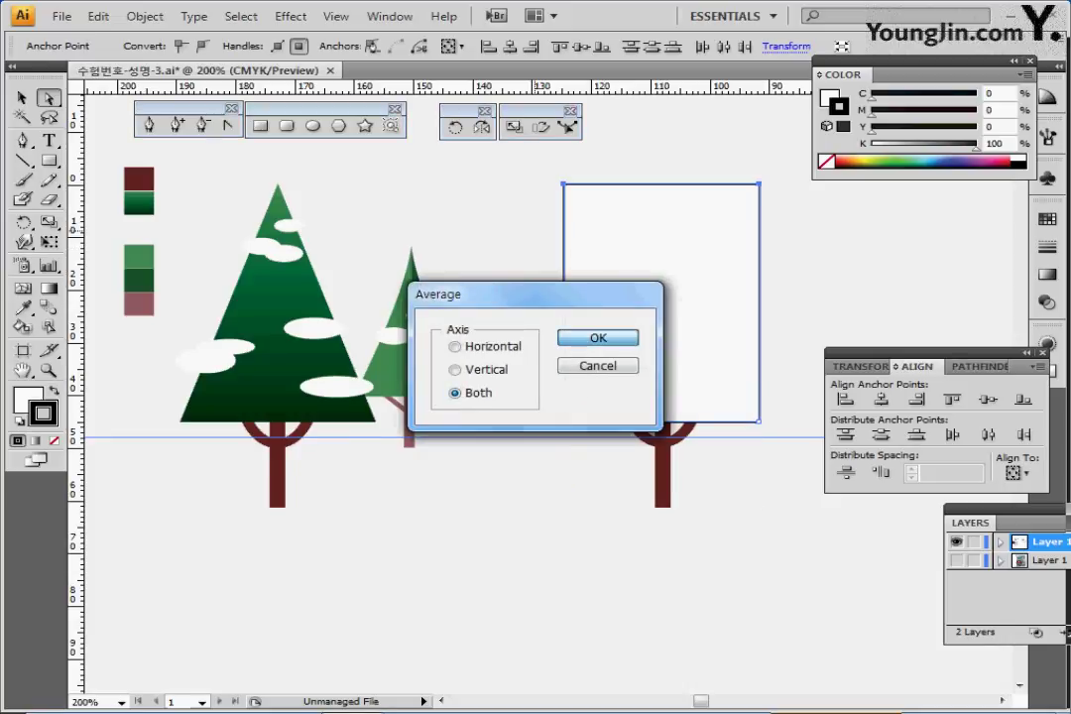
{"action": "key", "text": "Return"}
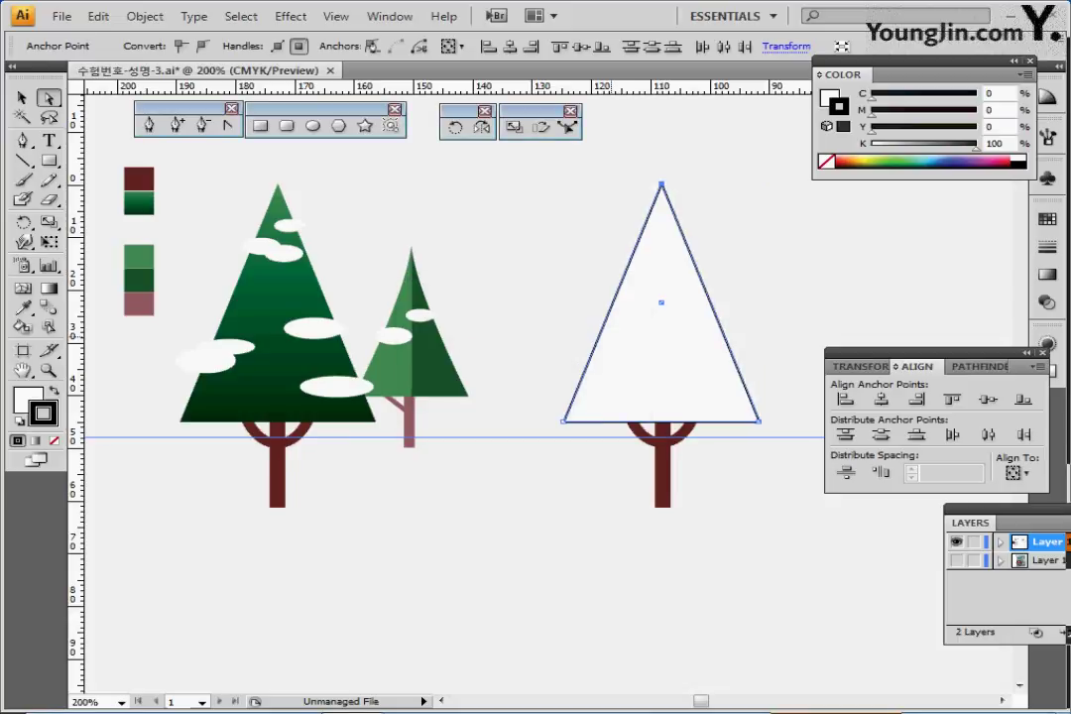
Fill the triangle with the green gradient sampled from the colour swatch and set the linear gradient's angle to -90°
{"action": "key", "text": "i"}
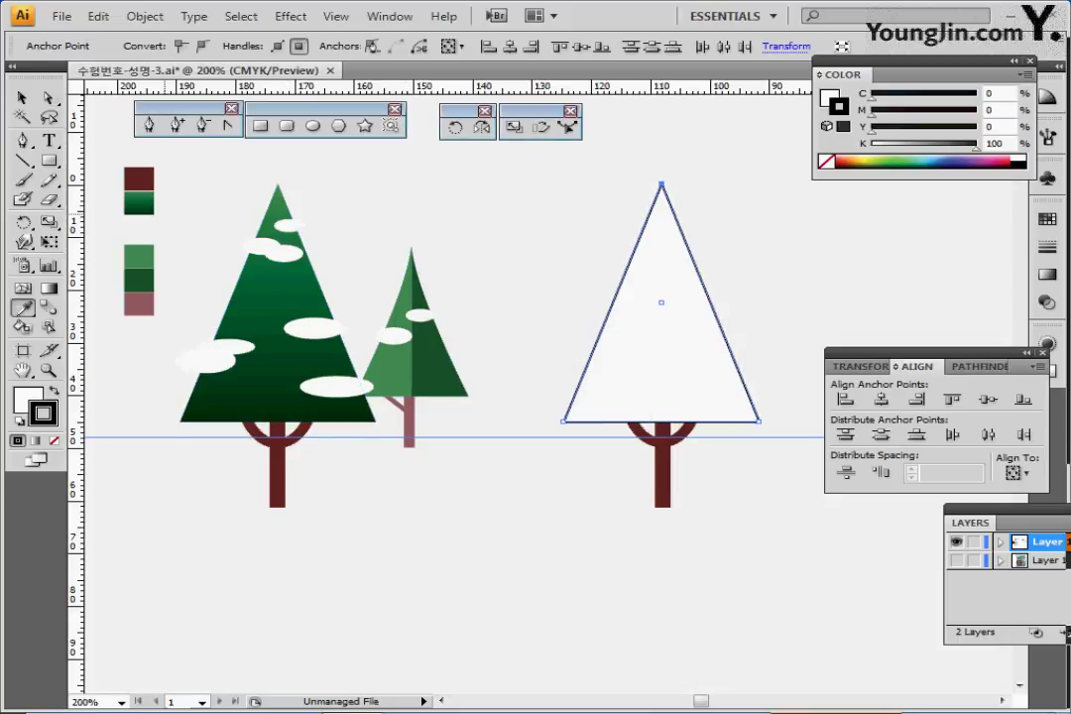
{"action": "left_click", "coordinate": [138, 203]}
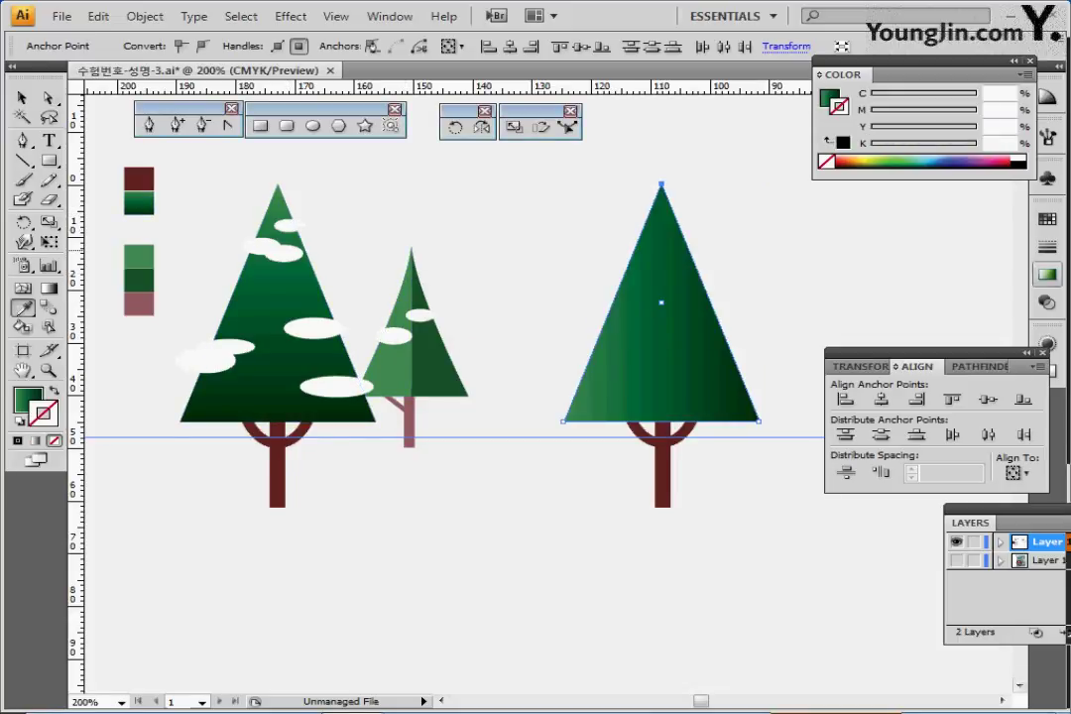
{"action": "left_click", "coordinate": [1047, 274]}
{"action": "key", "text": "x"}
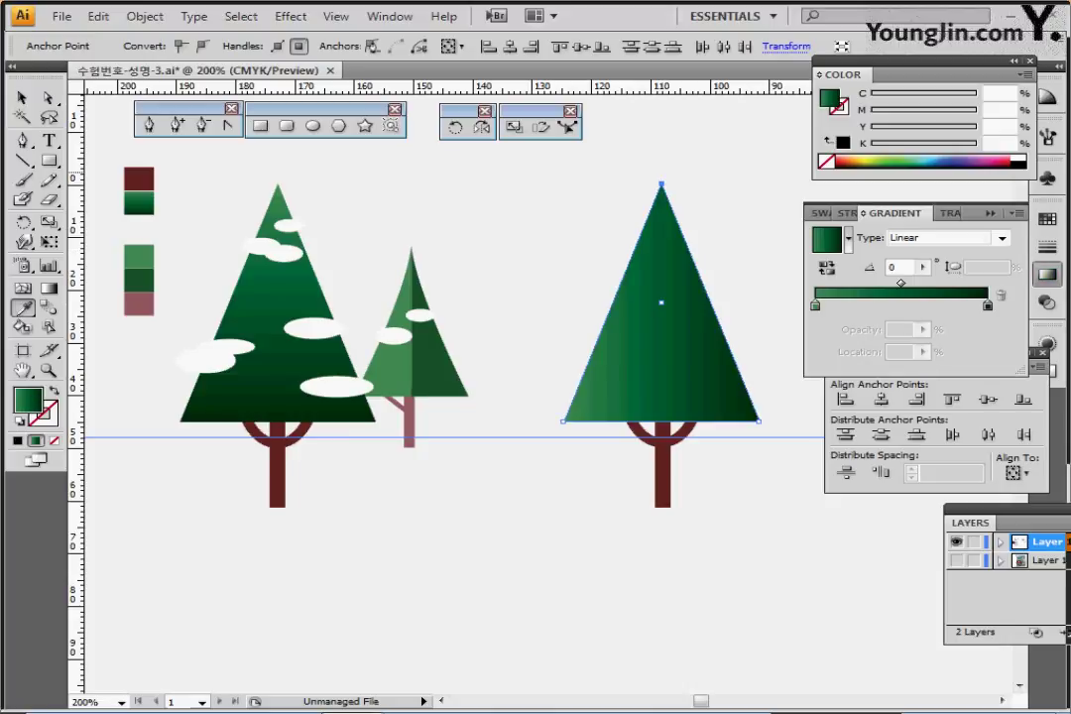
{"action": "left_click", "coordinate": [815, 305]}
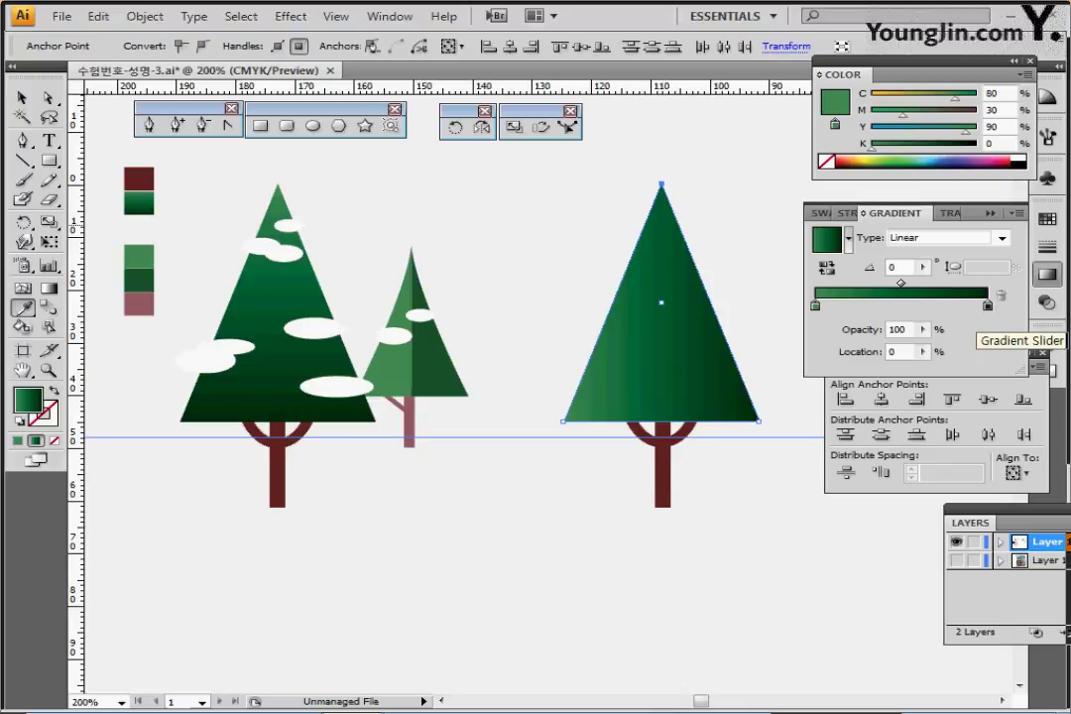
{"action": "left_click", "coordinate": [988, 305]}
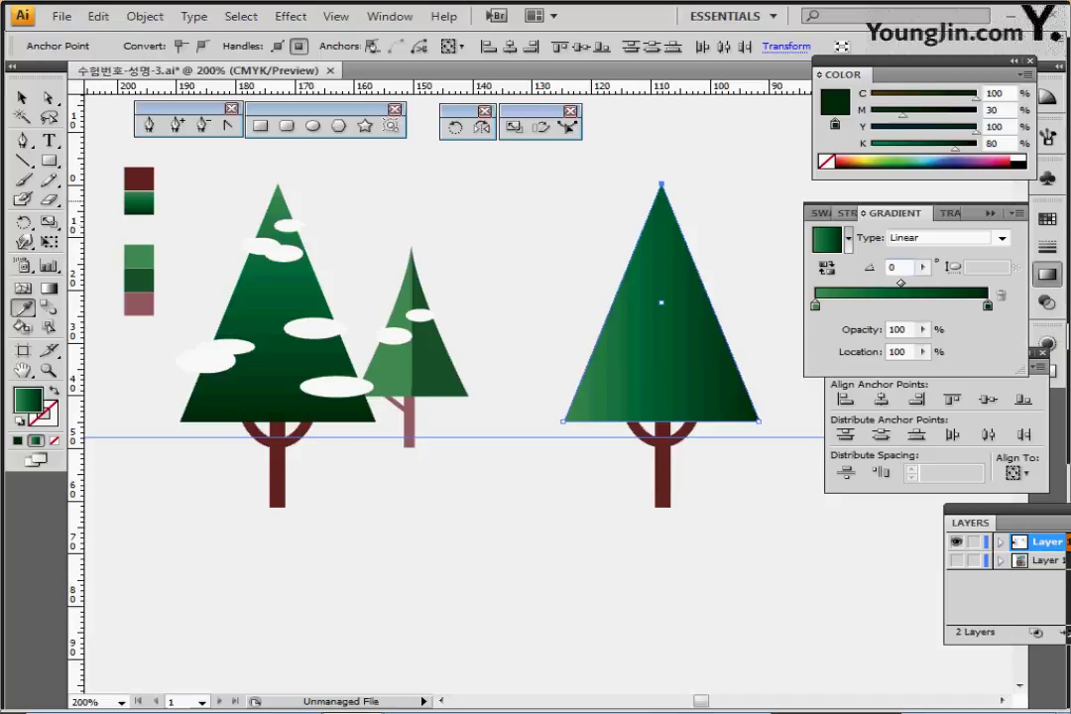
{"action": "double_click", "coordinate": [894, 267]}
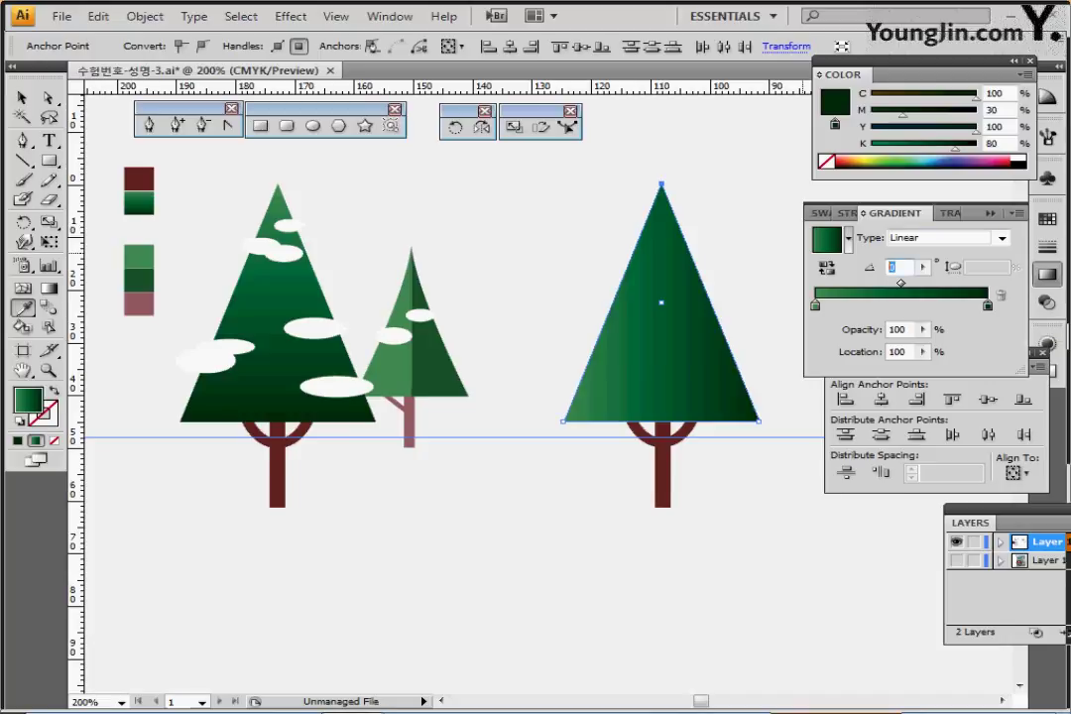
{"action": "key", "text": "Return"}
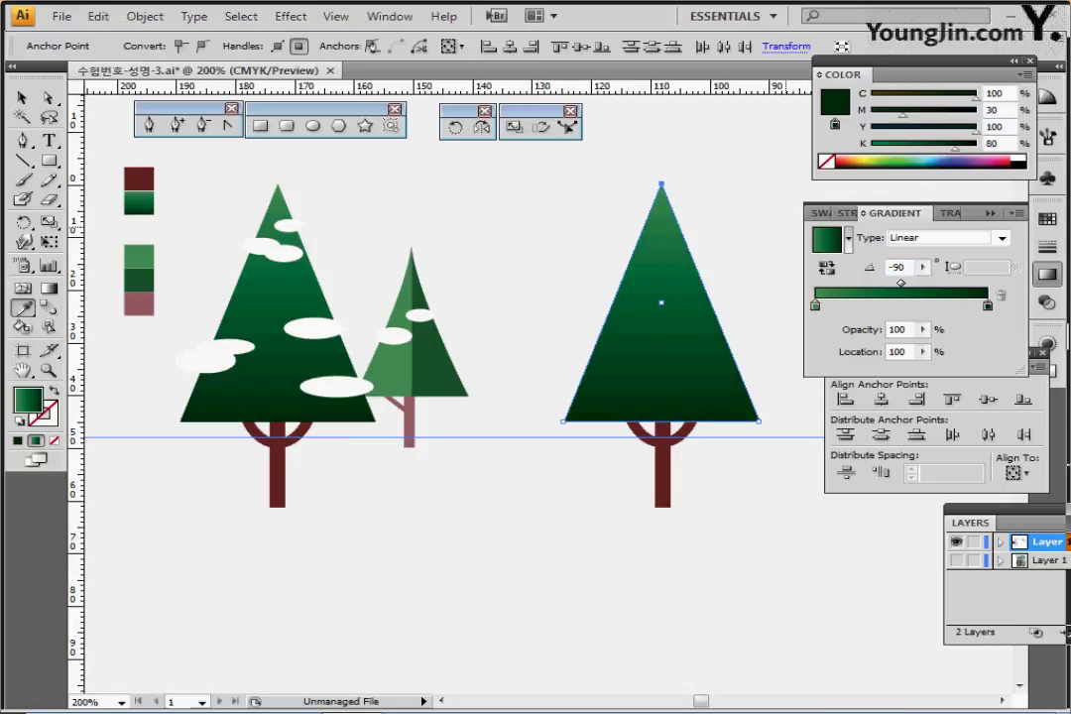
Copy all the white snow ellipses from the large sample tree onto the matching places of the new large tree and save the file
{"action": "left_click", "coordinate": [577, 220], "text": "ctrl"}
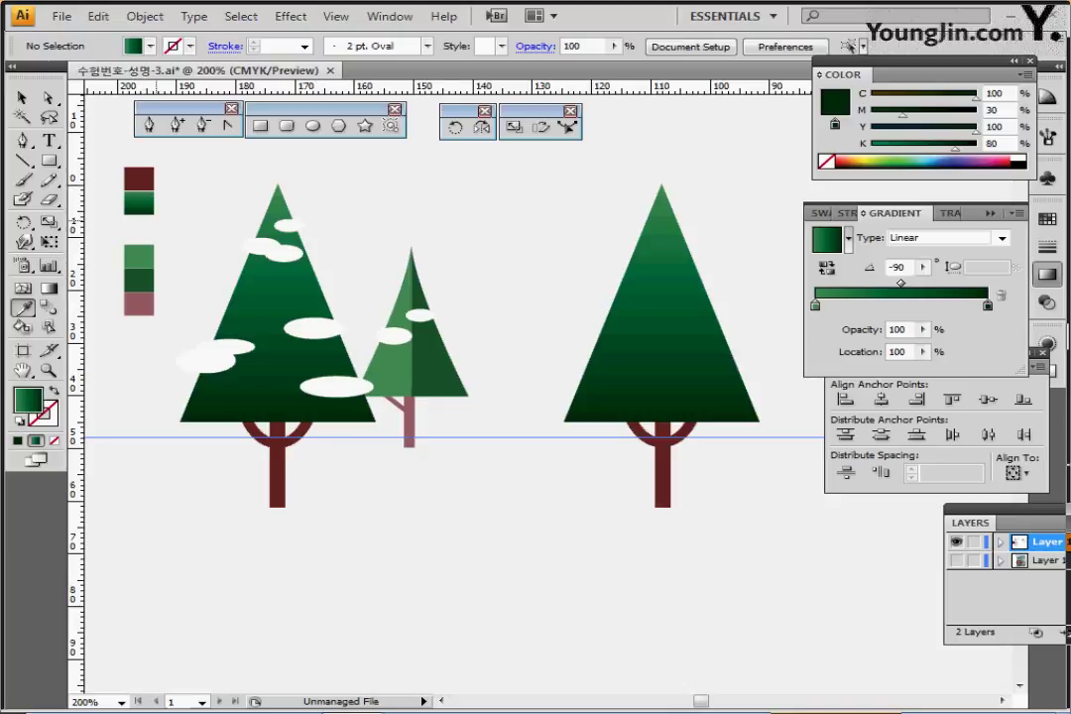
{"action": "left_click", "coordinate": [20, 97]}
{"action": "left_click", "coordinate": [205, 359]}
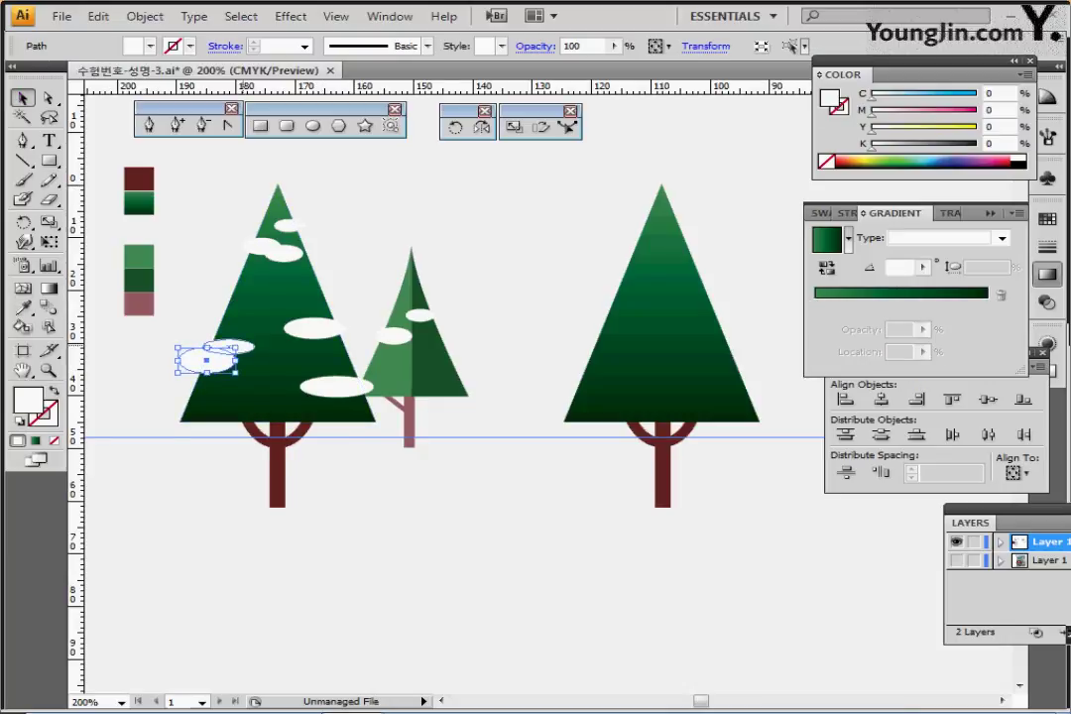
{"action": "left_click", "coordinate": [315, 327], "text": "shift"}
{"action": "left_click", "coordinate": [336, 387], "text": "shift"}
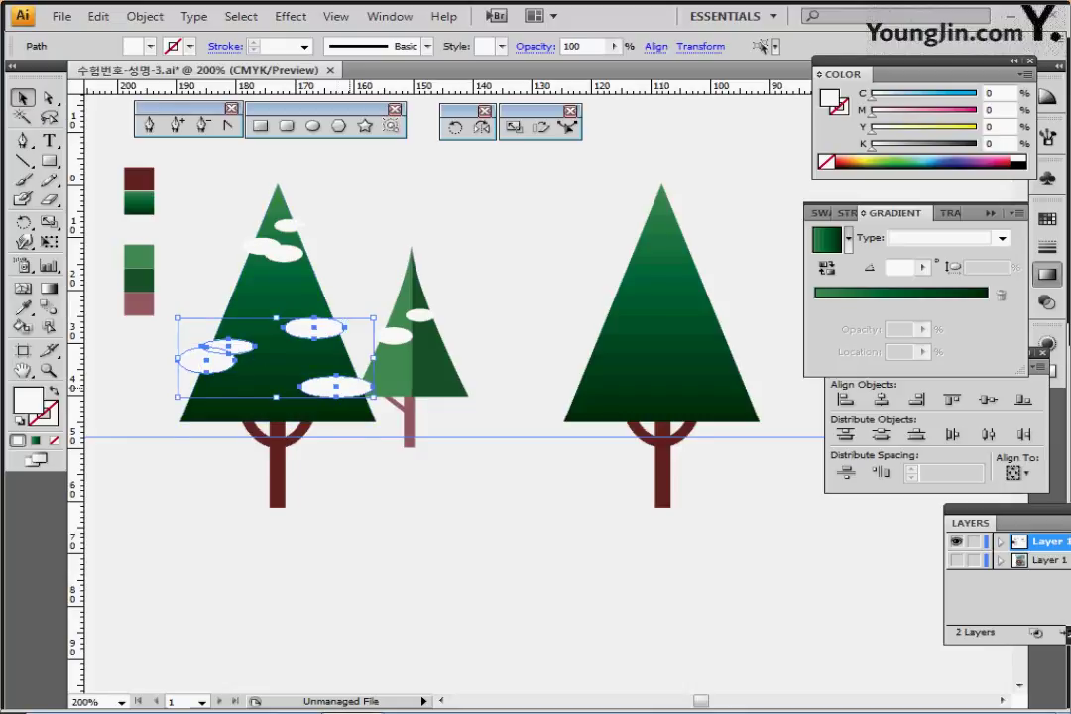
{"action": "left_click", "coordinate": [260, 246], "text": "shift"}
{"action": "left_click", "coordinate": [288, 225], "text": "shift"}
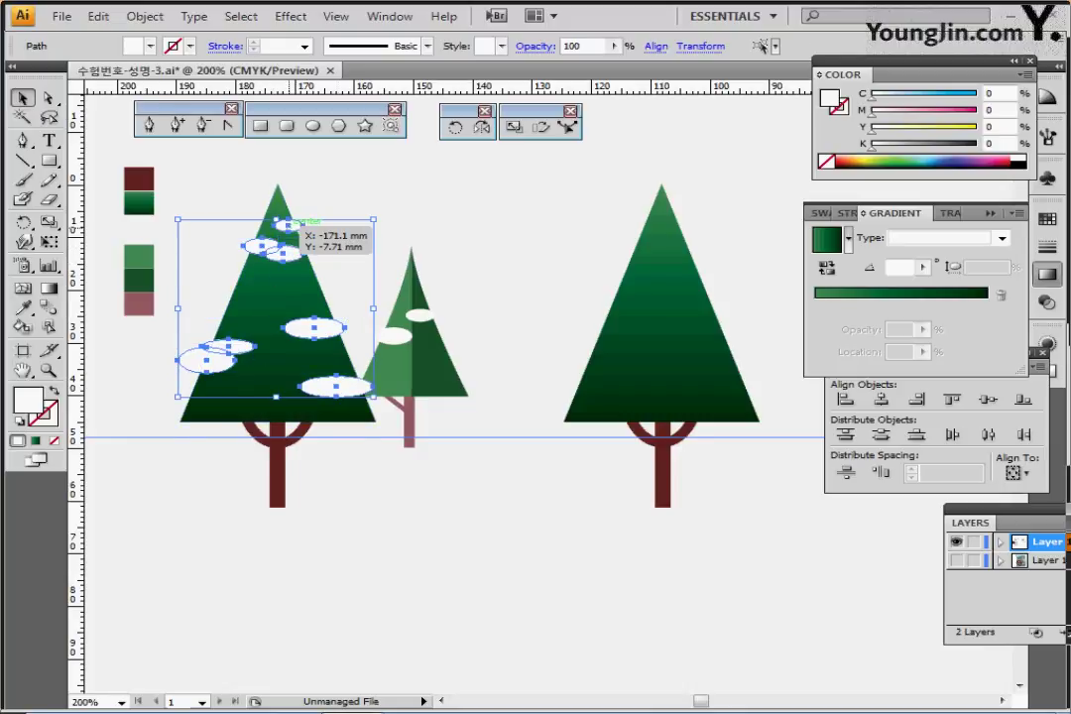
{"action": "left_click_drag", "start_coordinate": [315, 327], "coordinate": [704, 335]}
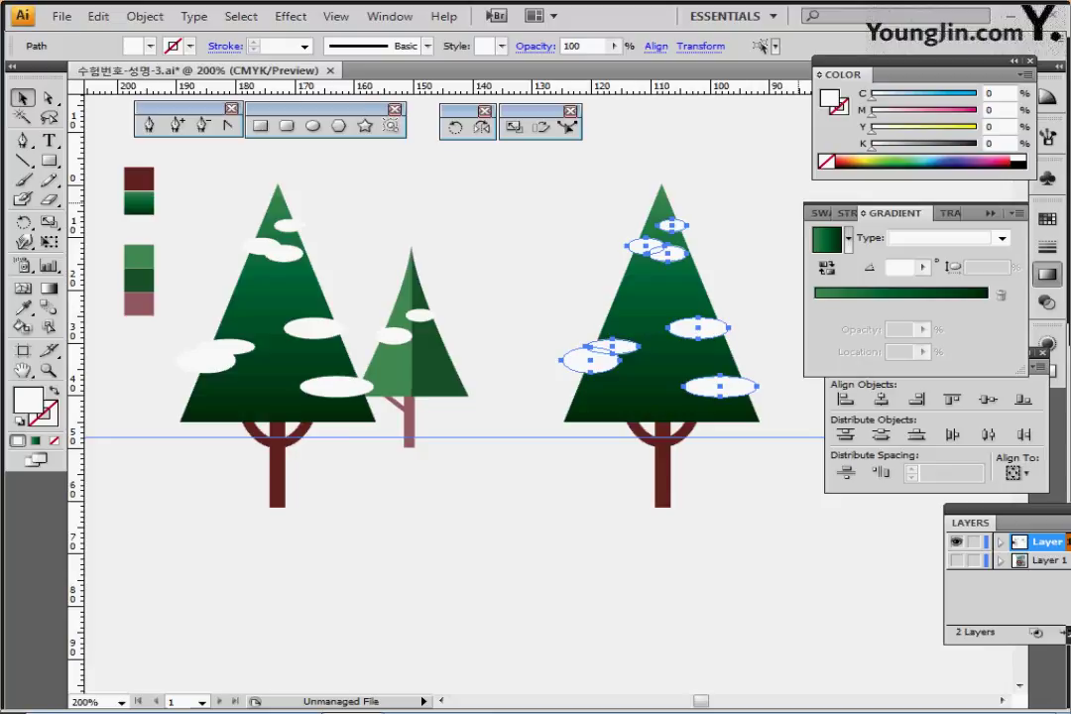
{"action": "left_click", "coordinate": [509, 205]}
{"action": "key", "text": "ctrl+s"}
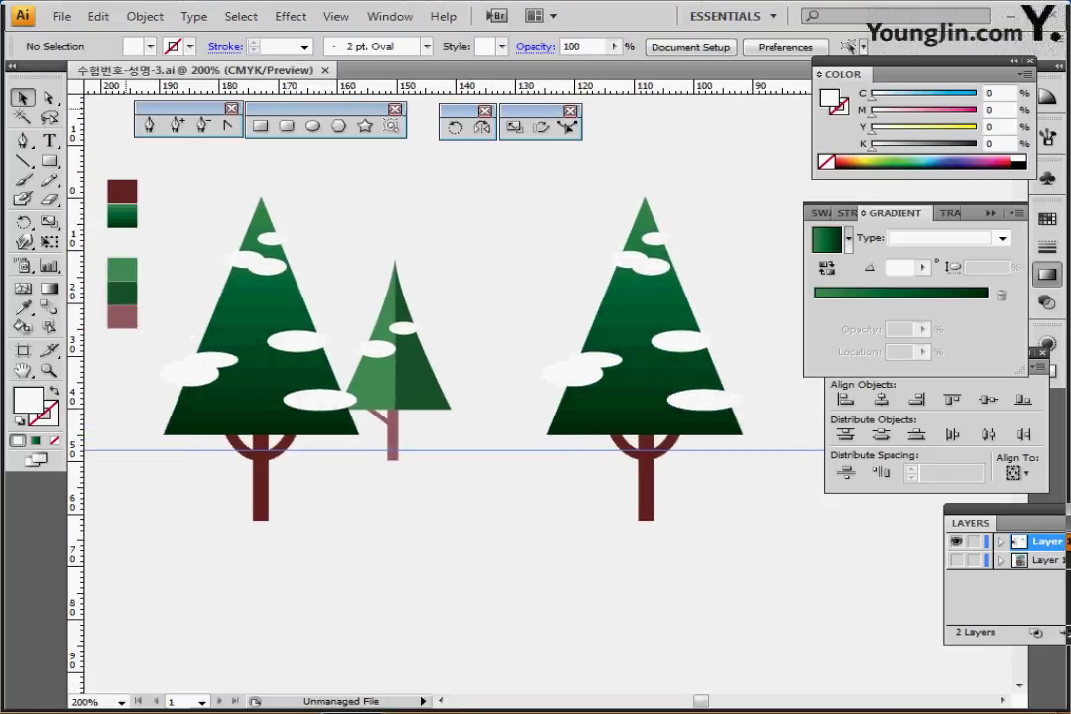
Move the new large tree aside and draw a small trunk rectangle about 2 × 10 mm in the small sample trunk's mauve colour
{"action": "left_click_drag", "start_coordinate": [552, 212], "coordinate": [727, 517]}
{"action": "left_click_drag", "start_coordinate": [632, 401], "coordinate": [743, 401]}
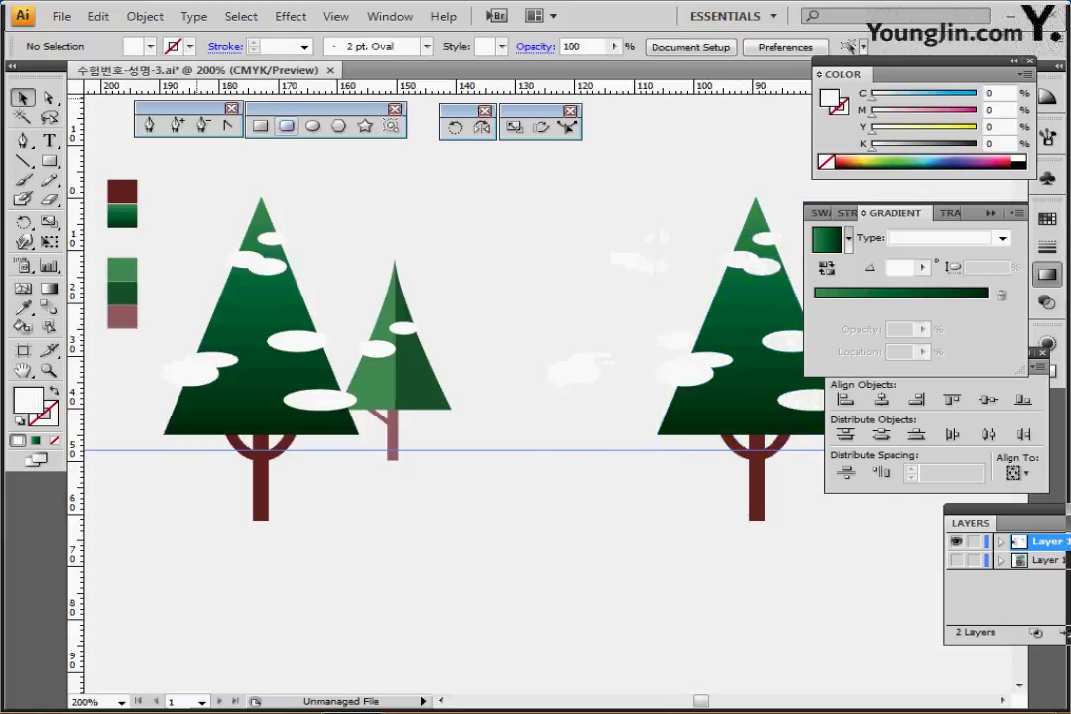
{"action": "left_click", "coordinate": [389, 443], "text": "ctrl"}
{"action": "left_click", "coordinate": [464, 477], "text": "ctrl"}
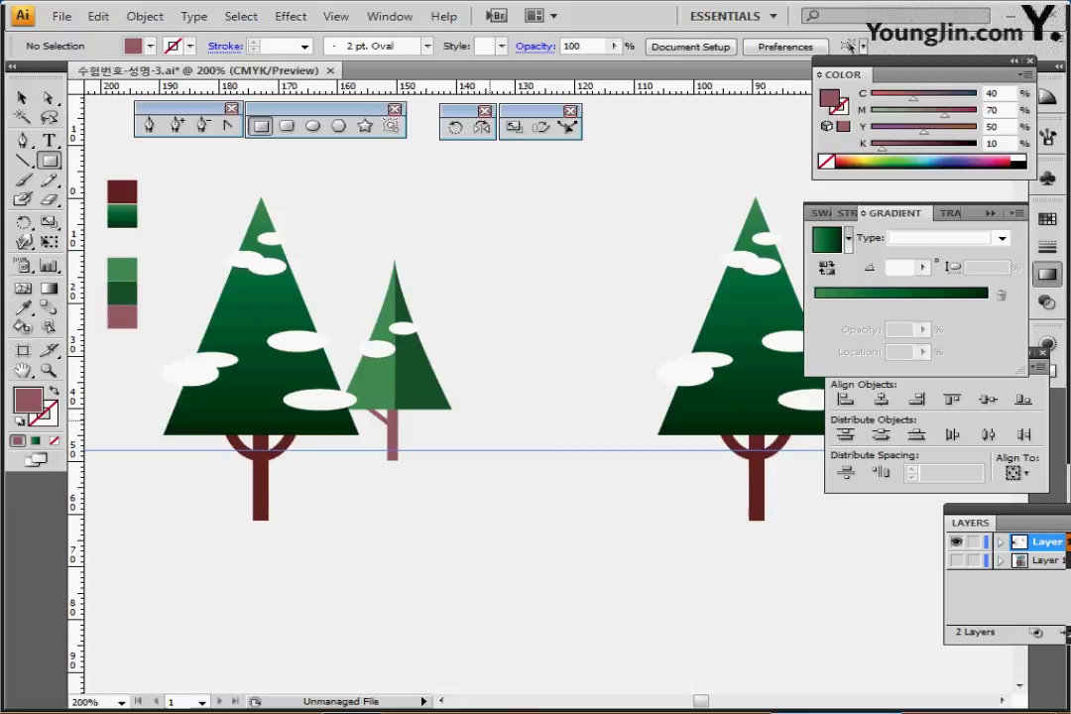
{"action": "left_click_drag", "start_coordinate": [516, 409], "coordinate": [529, 461]}
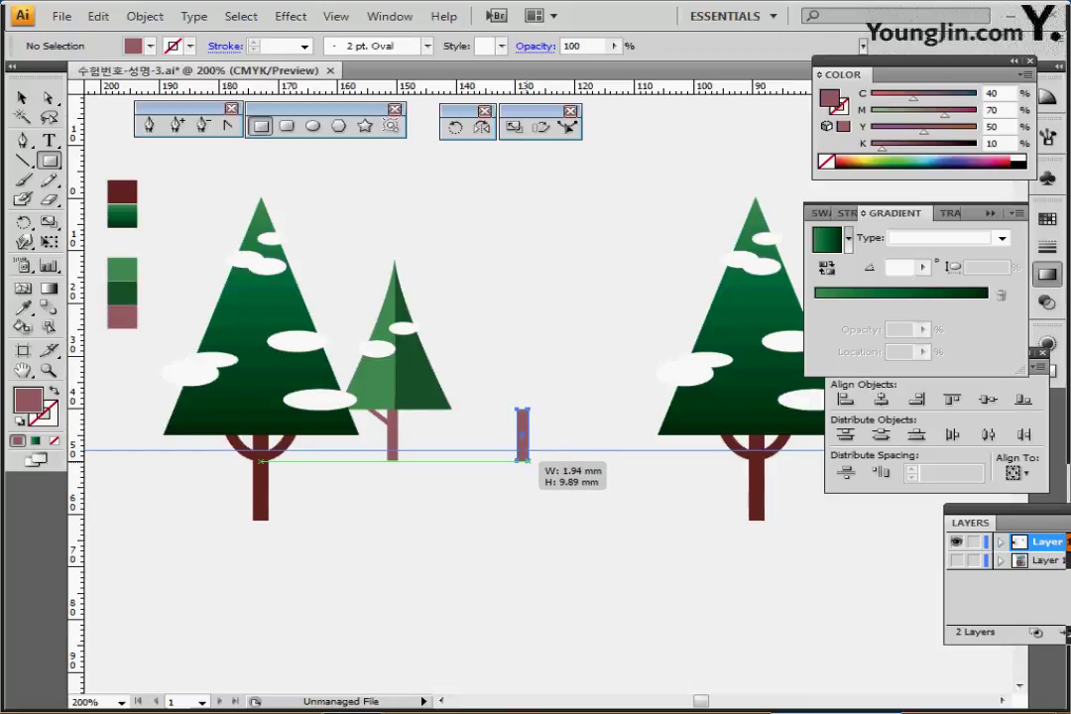
Draw a thin branch rectangle beside the new small trunk and rotate it so it slopes down into the trunk
{"action": "left_click_drag", "start_coordinate": [483, 416], "coordinate": [519, 418]}
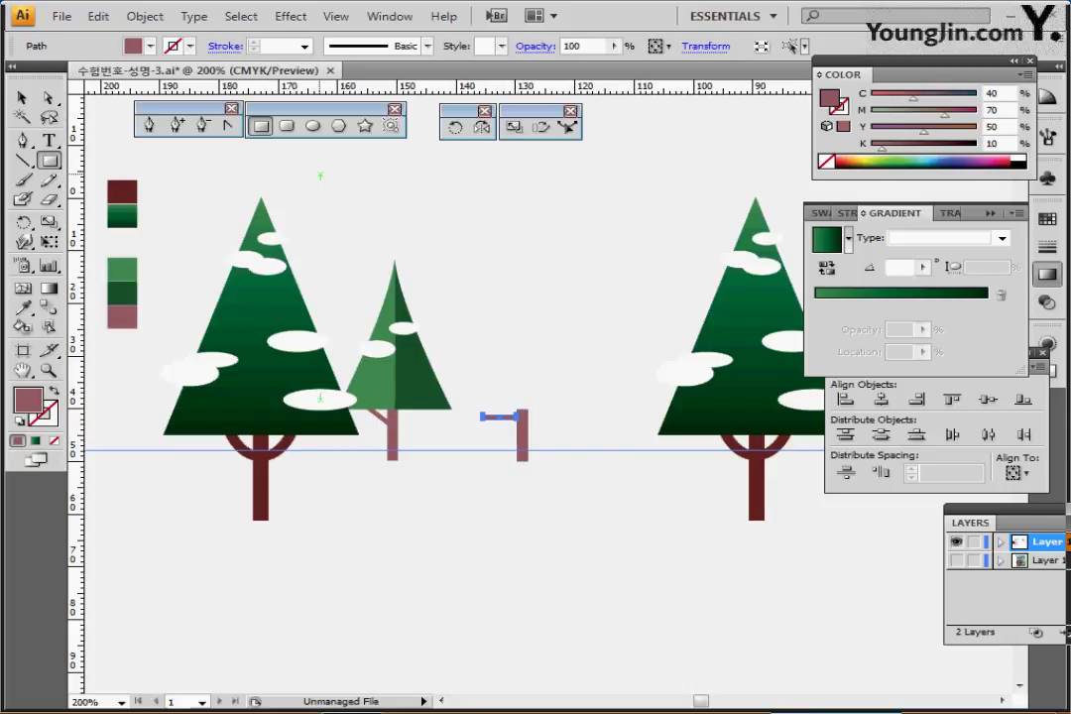
{"action": "left_click", "coordinate": [23, 98]}
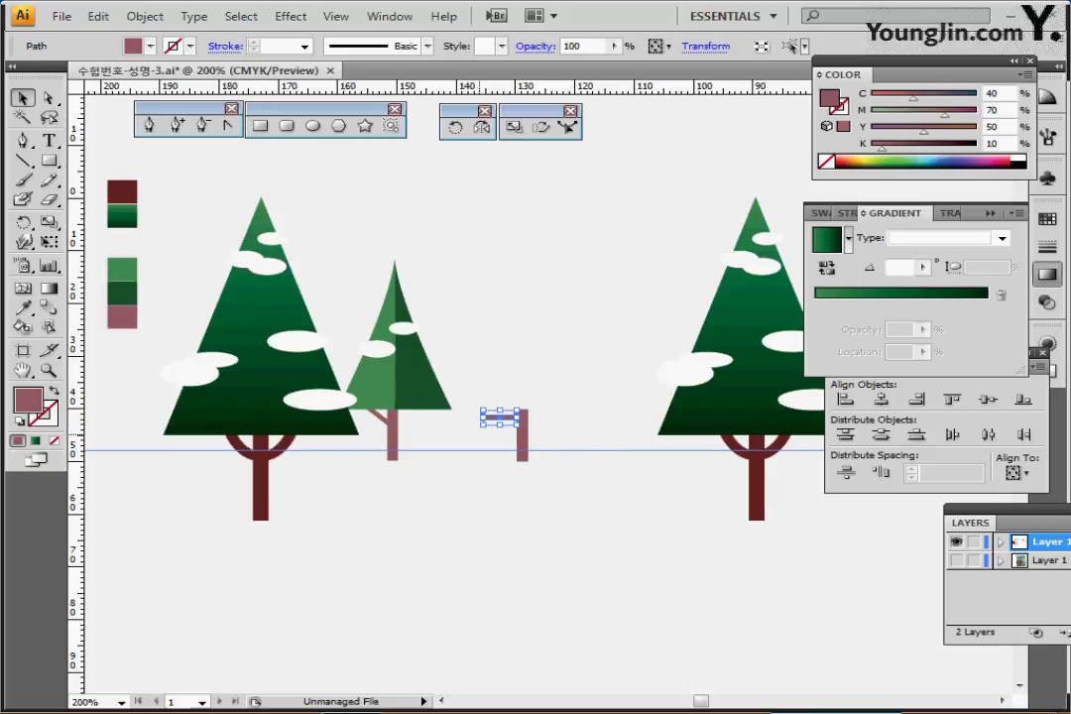
{"action": "left_click_drag", "start_coordinate": [480, 433], "coordinate": [471, 427]}
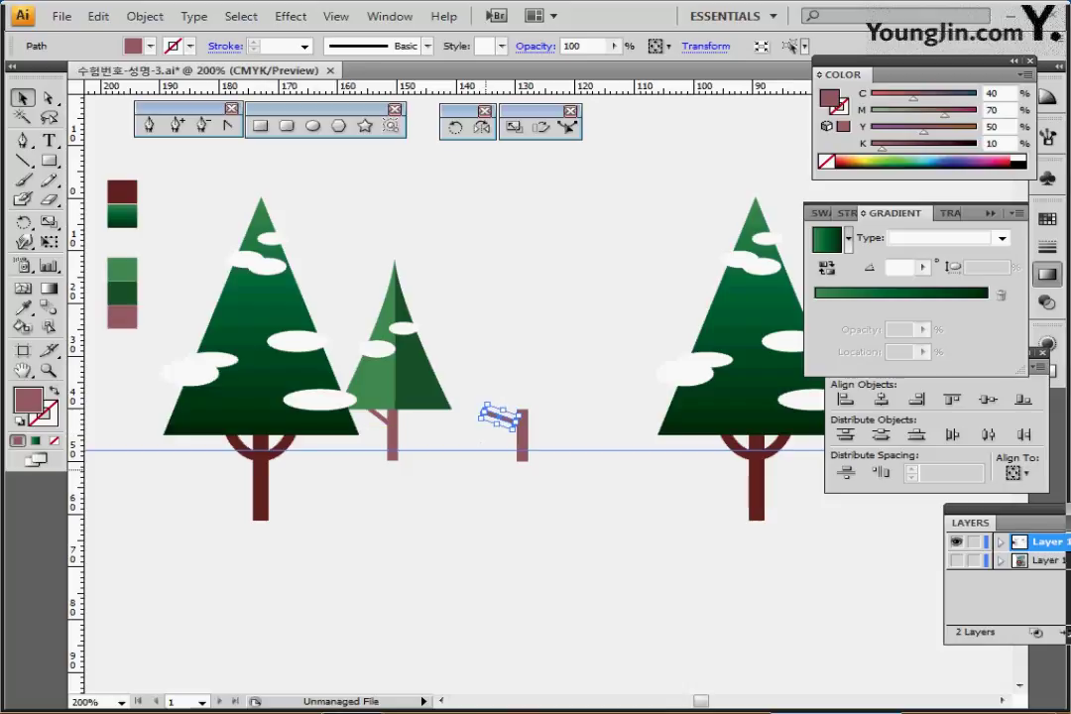
{"action": "left_click", "coordinate": [480, 473]}
{"action": "left_click", "coordinate": [498, 416]}
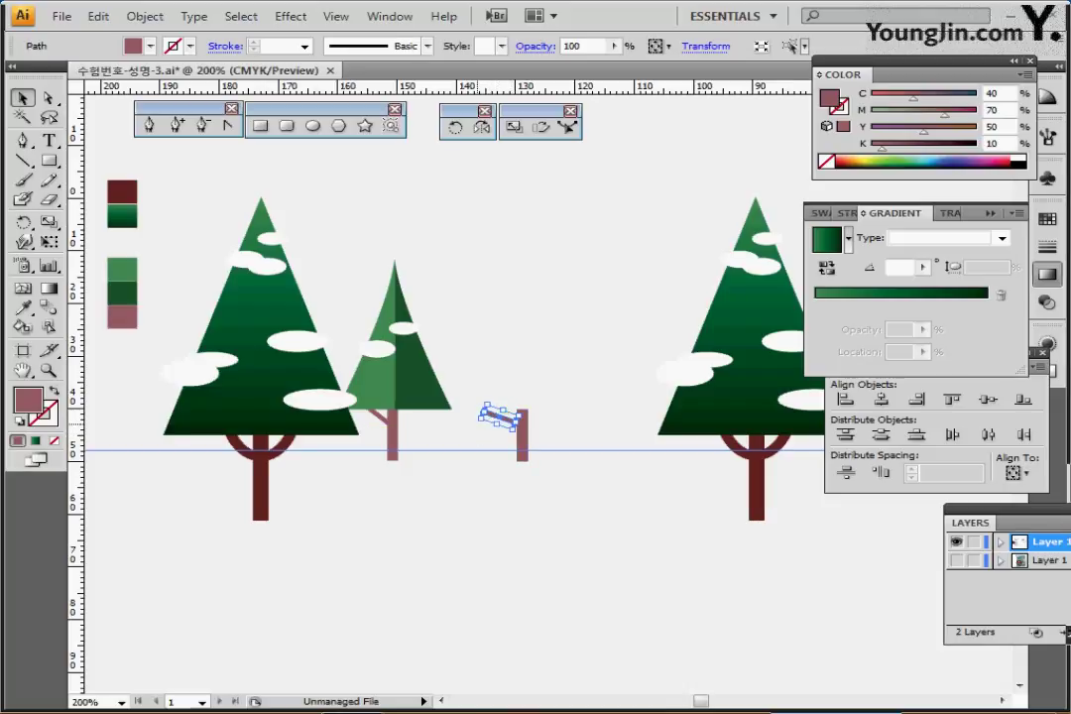
{"action": "left_click_drag", "start_coordinate": [479, 428], "coordinate": [476, 423]}
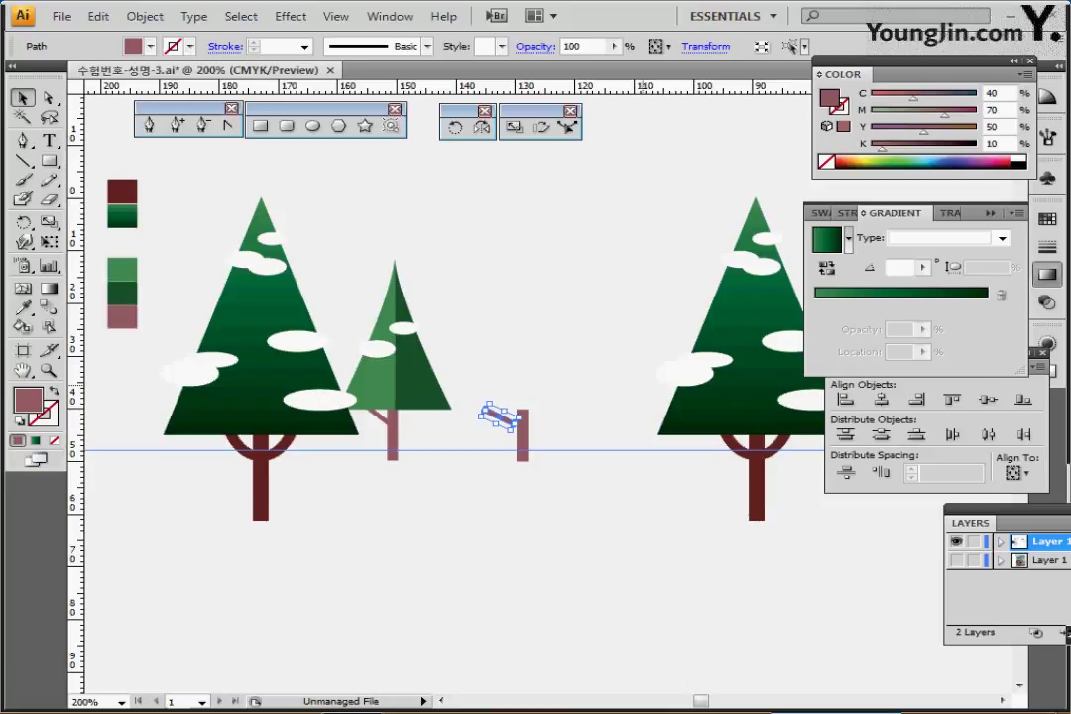
{"action": "left_click", "coordinate": [579, 415]}
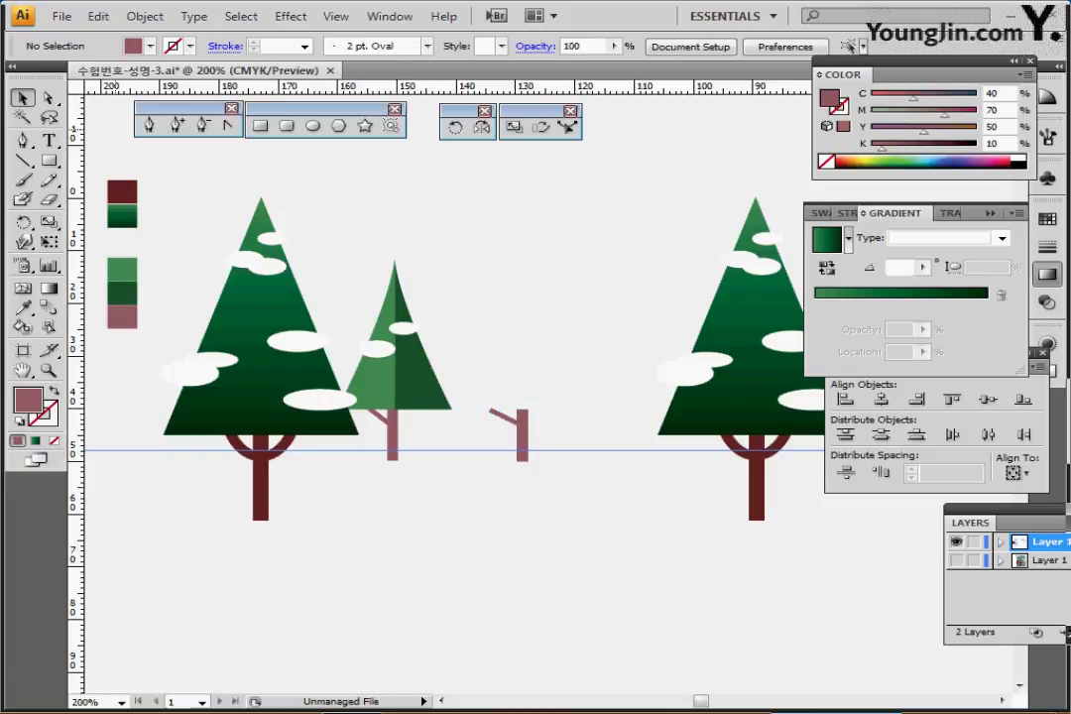
Draw the left foliage half with a curved outer edge over the small sample tree using the Pen tool, and move it onto the new small trunk
{"action": "key", "text": "p"}
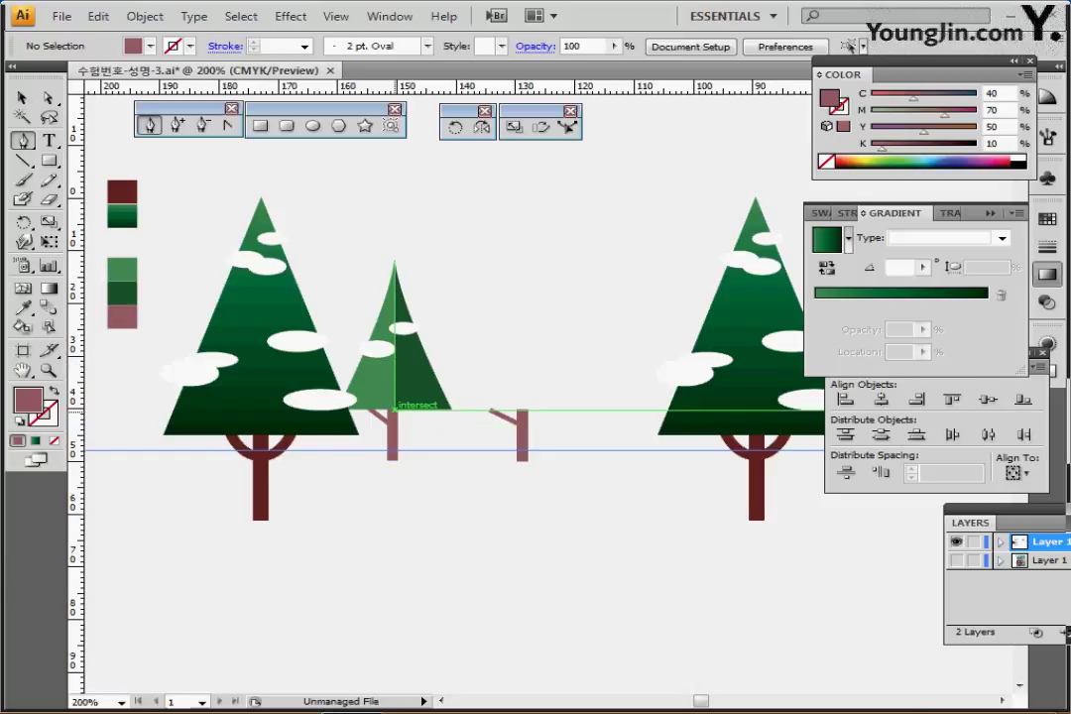
{"action": "left_click", "coordinate": [394, 406]}
{"action": "left_click", "coordinate": [395, 261]}
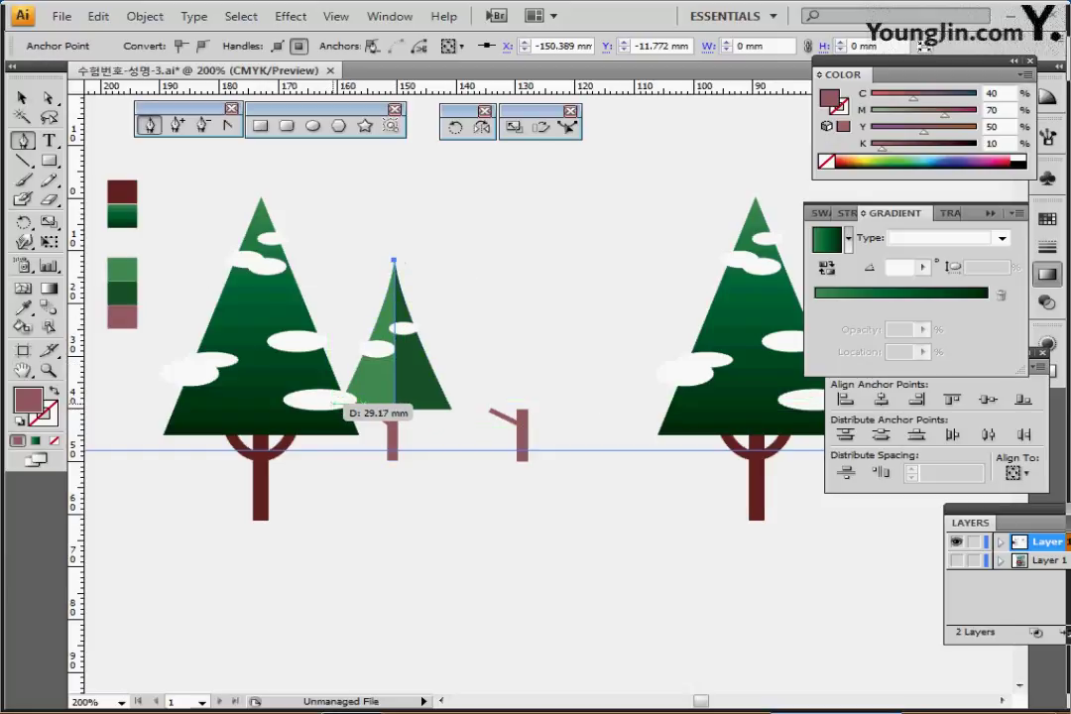
{"action": "left_click_drag", "start_coordinate": [333, 404], "coordinate": [304, 420]}
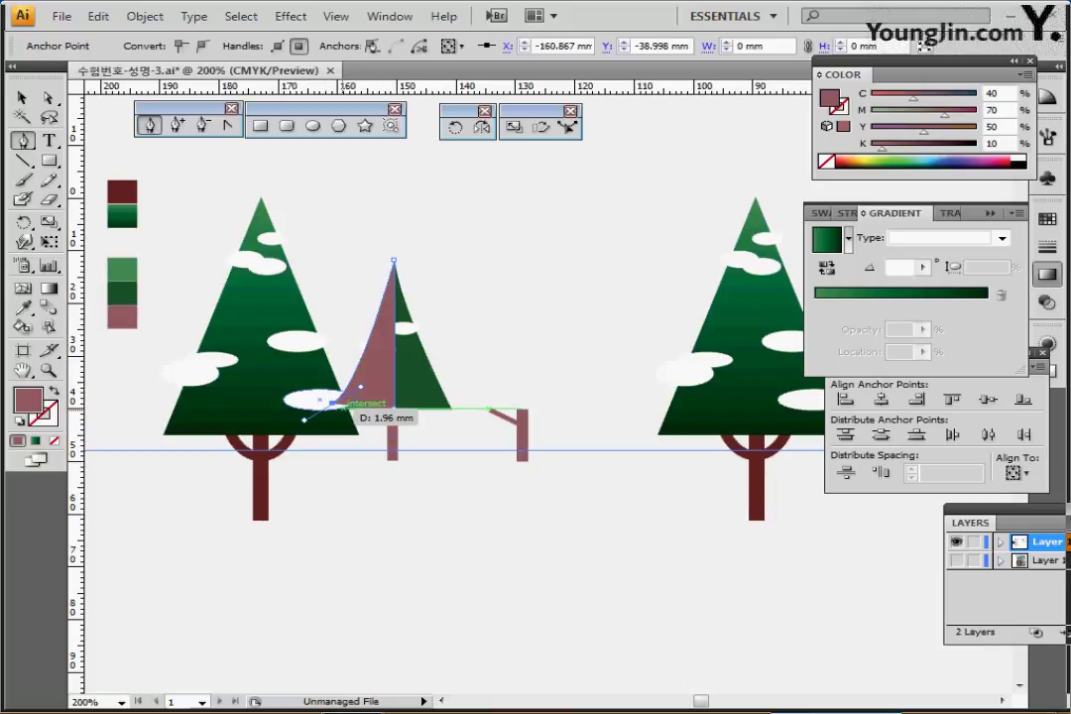
{"action": "key", "text": "Down"}
{"action": "key", "text": "Down"}
{"action": "key", "text": "Down"}
{"action": "key", "text": "Down"}
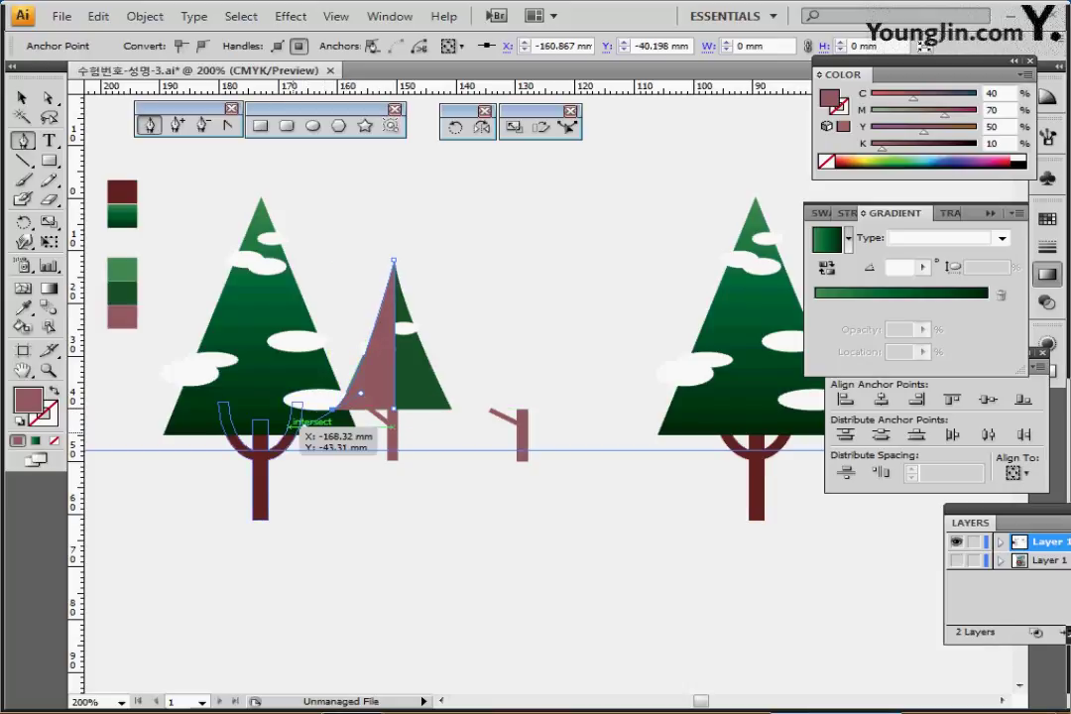
{"action": "left_click", "coordinate": [332, 409]}
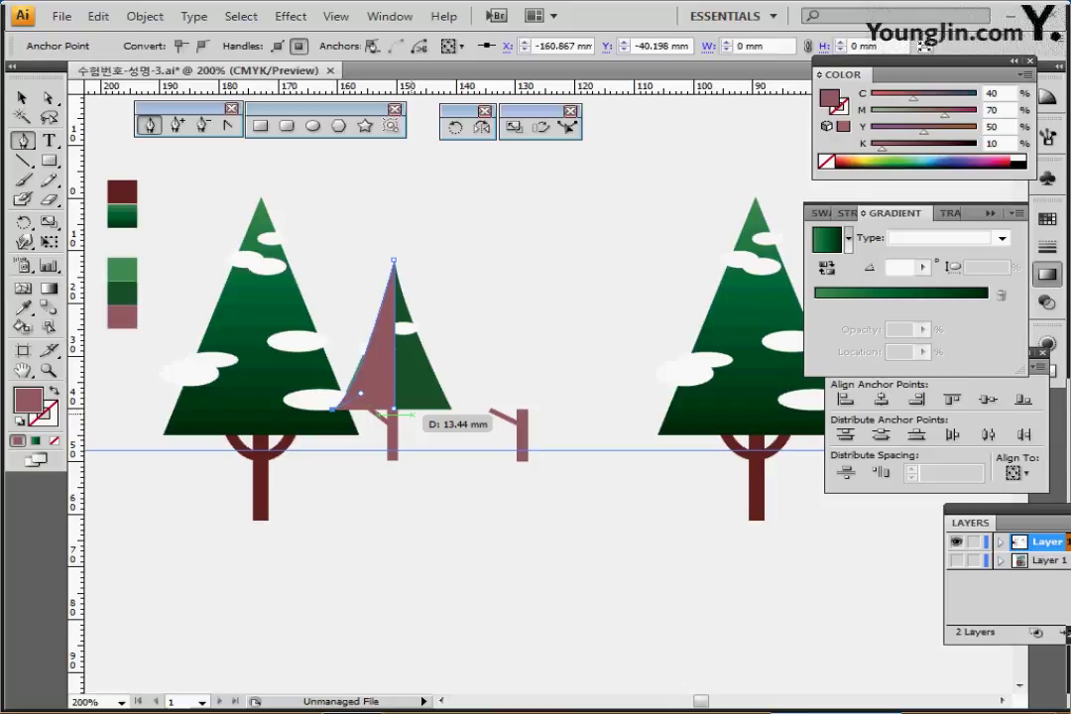
{"action": "left_click_drag", "start_coordinate": [383, 366], "coordinate": [518, 366]}
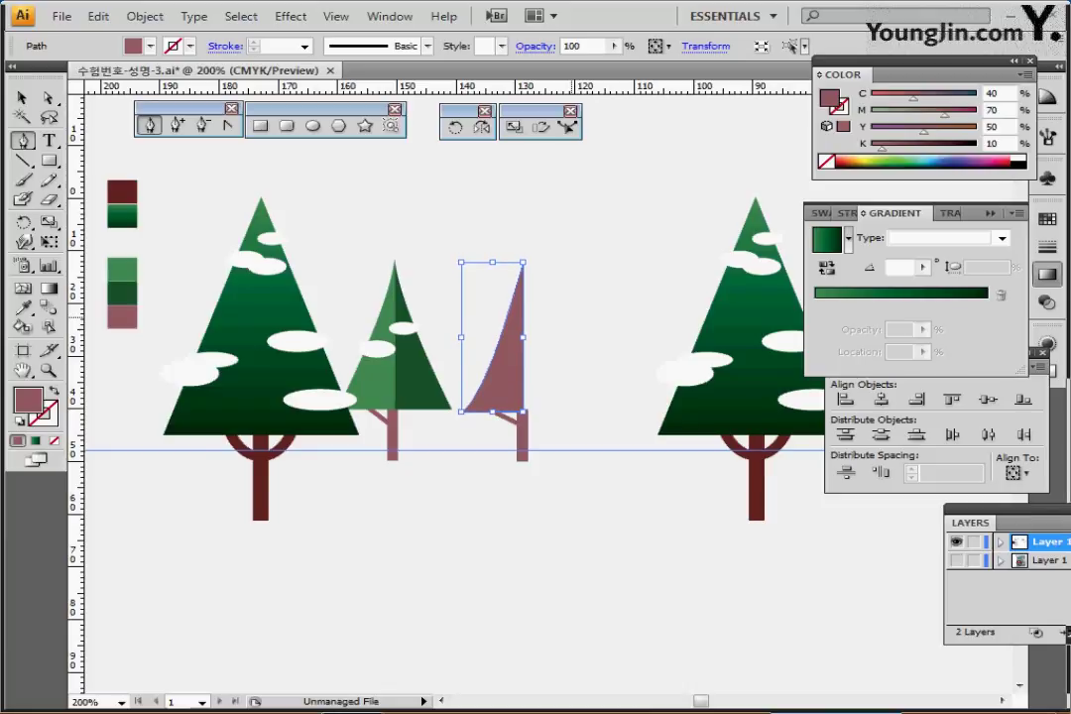
Fill the left foliage half with the light green sampled from the colour swatch and deselect it
{"action": "key", "text": "i"}
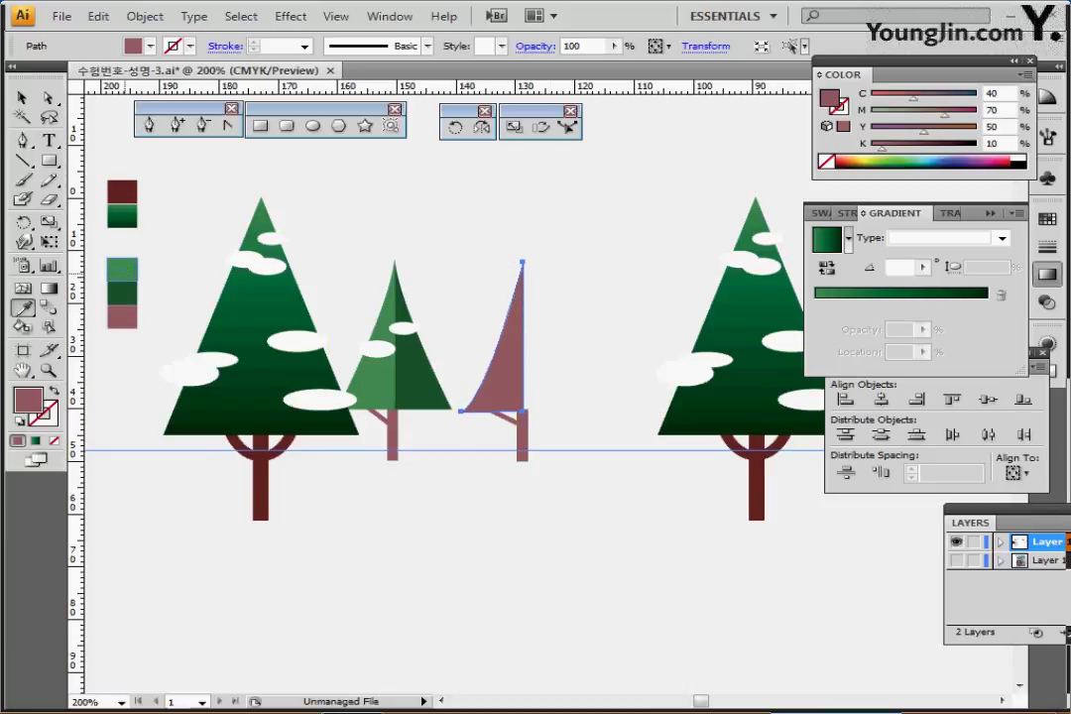
{"action": "left_click", "coordinate": [117, 273]}
{"action": "key", "text": "ctrl+shift+a"}
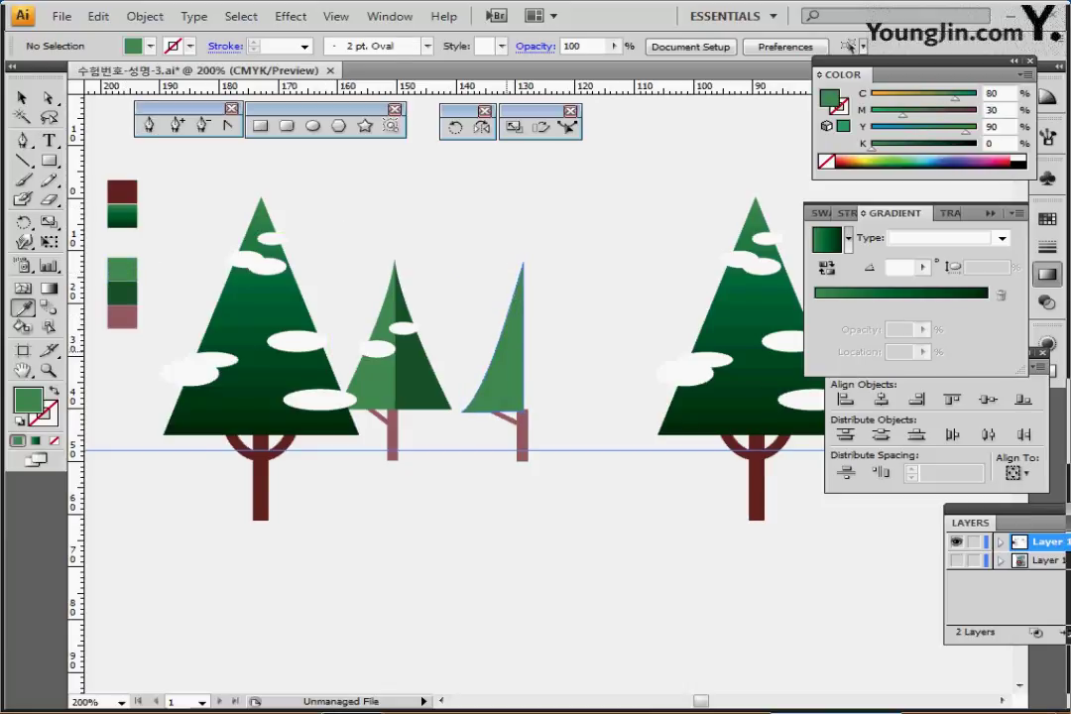
Reflect a copy of the left foliage half across a vertical axis through its apex and fill it with the sample tree's dark green
{"action": "left_click", "coordinate": [503, 355], "text": "ctrl"}
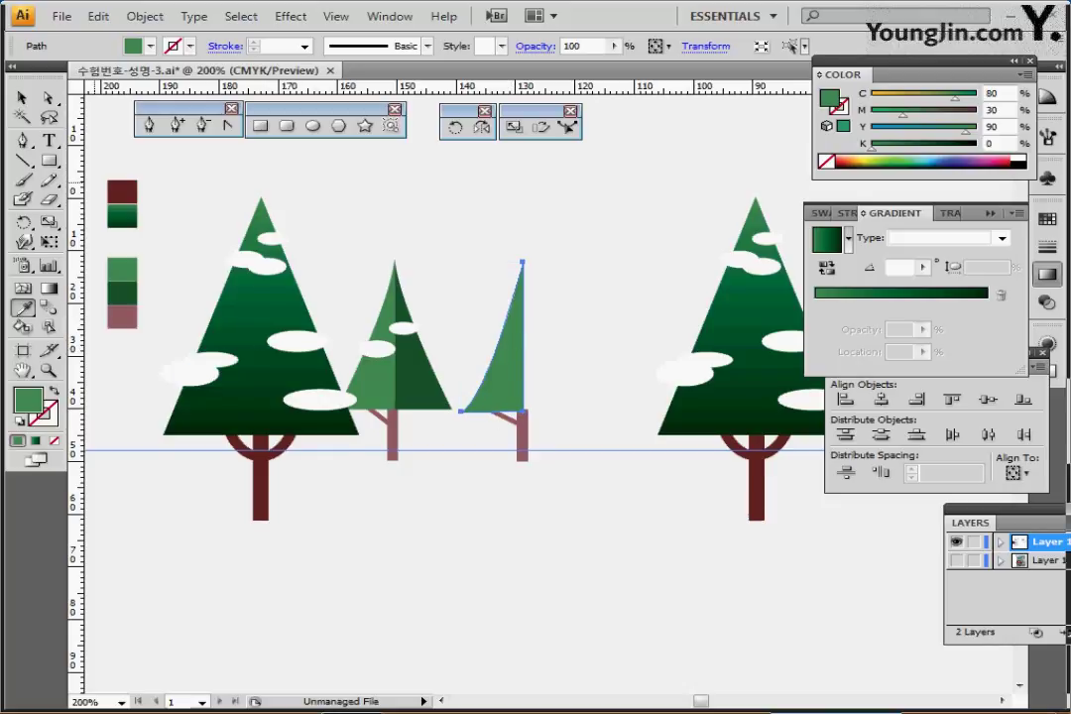
{"action": "left_click", "coordinate": [481, 127]}
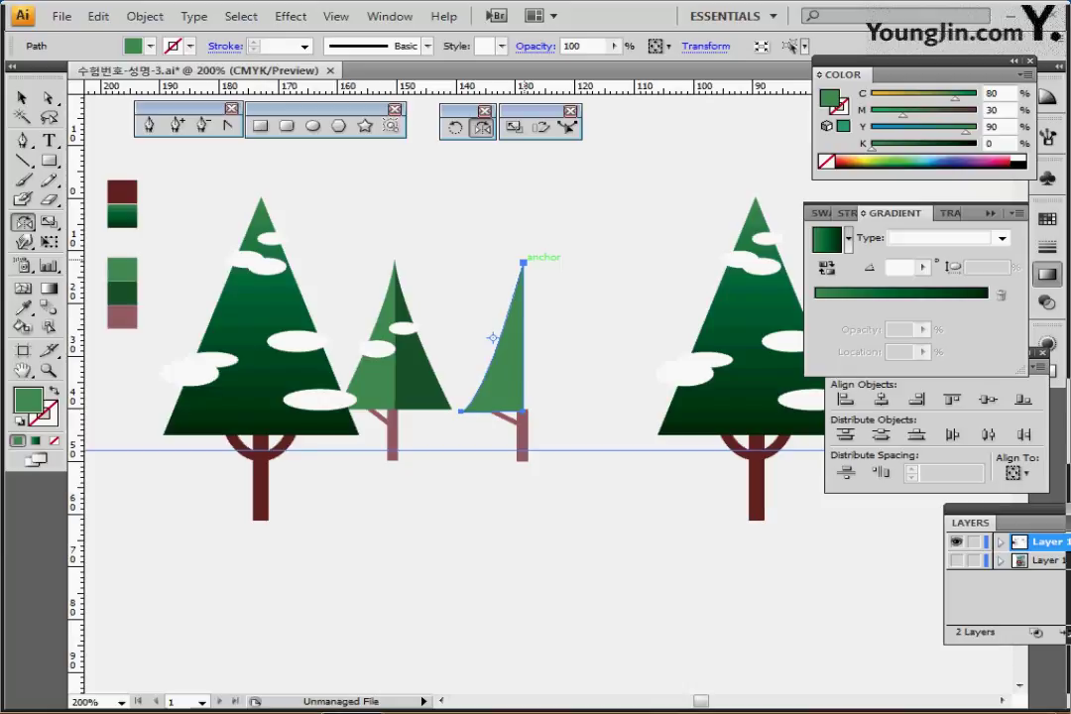
{"action": "left_click", "coordinate": [523, 262], "text": "alt"}
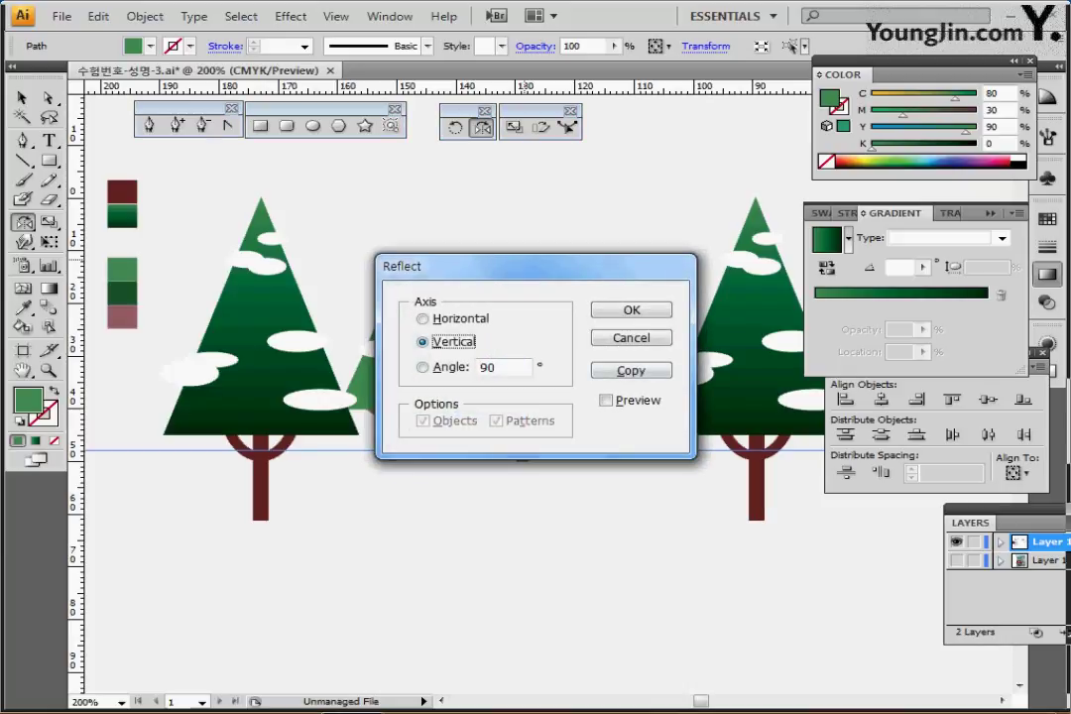
{"action": "left_click", "coordinate": [630, 370]}
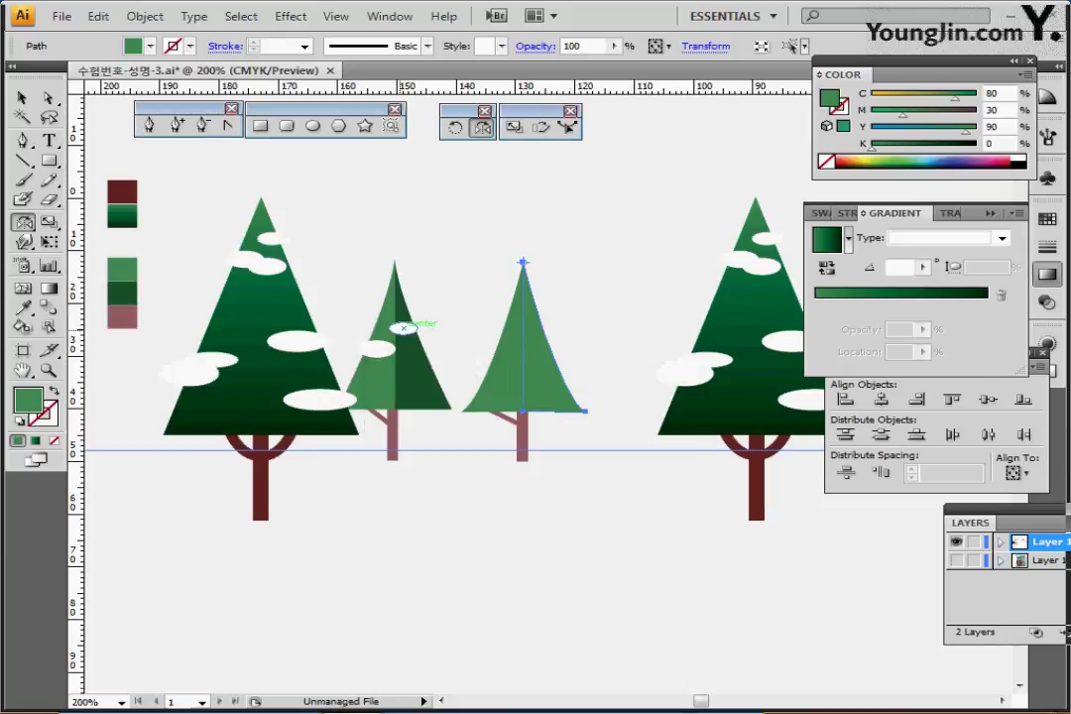
{"action": "key", "text": "i"}
{"action": "left_click", "coordinate": [417, 365]}
{"action": "left_click", "coordinate": [485, 213], "text": "ctrl"}
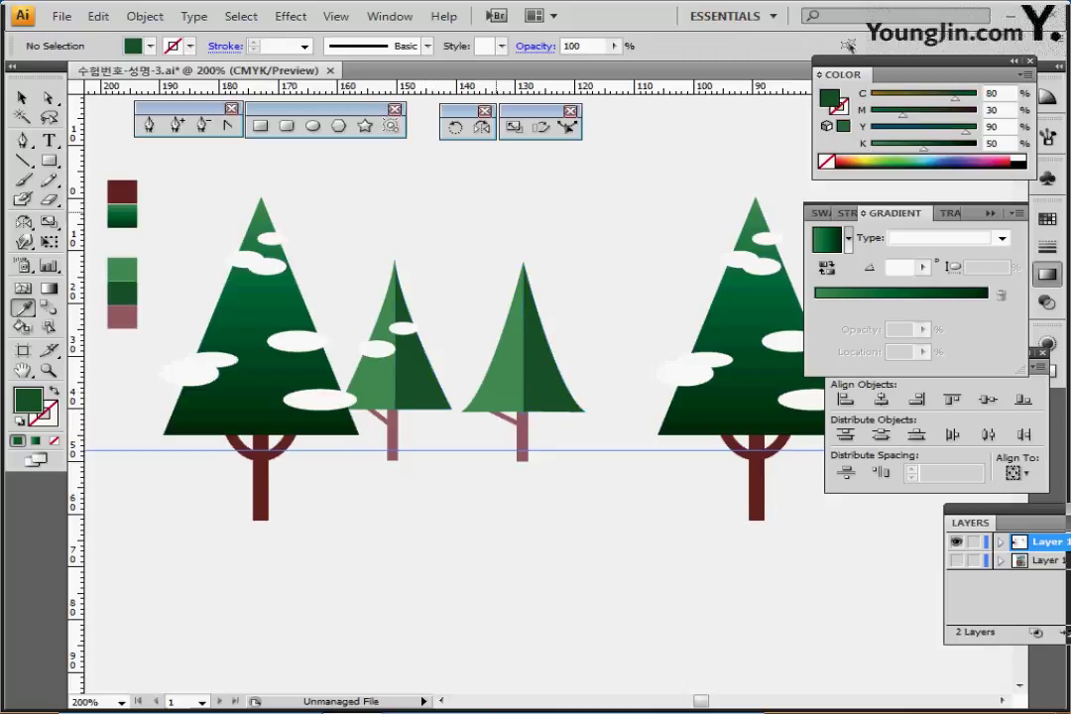
Copy the two white snow ellipses from the small sample tree onto the new small tree
{"action": "left_click", "coordinate": [376, 349], "text": "ctrl"}
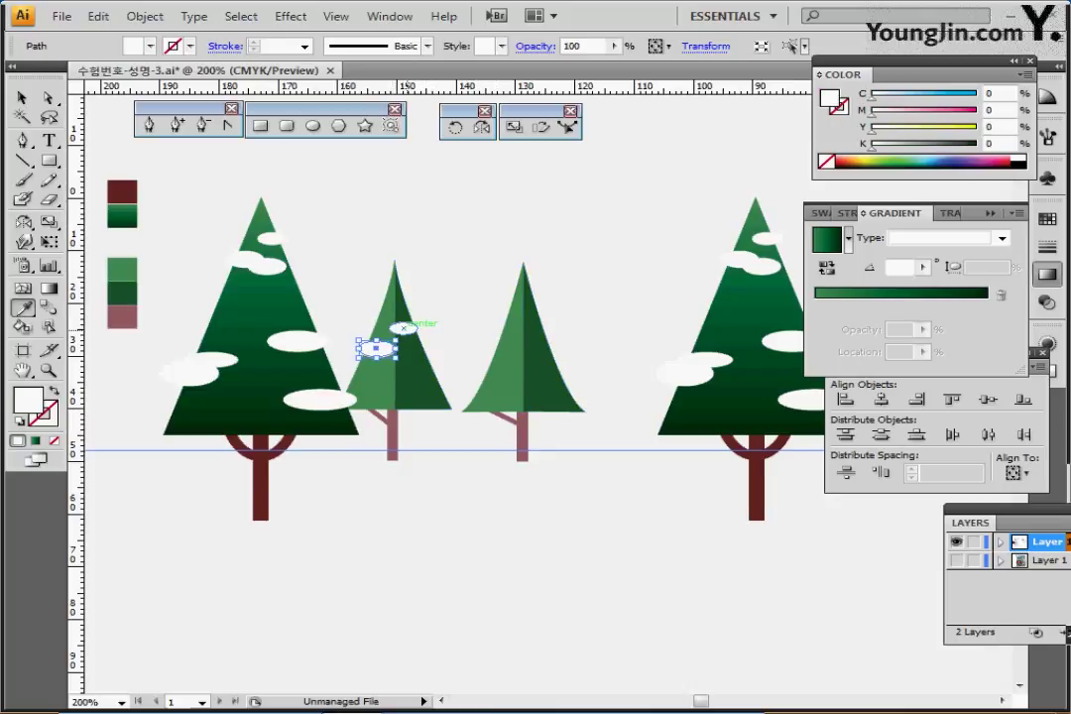
{"action": "left_click", "coordinate": [403, 328], "text": "ctrl+shift"}
{"action": "left_click_drag", "start_coordinate": [403, 329], "coordinate": [533, 332]}
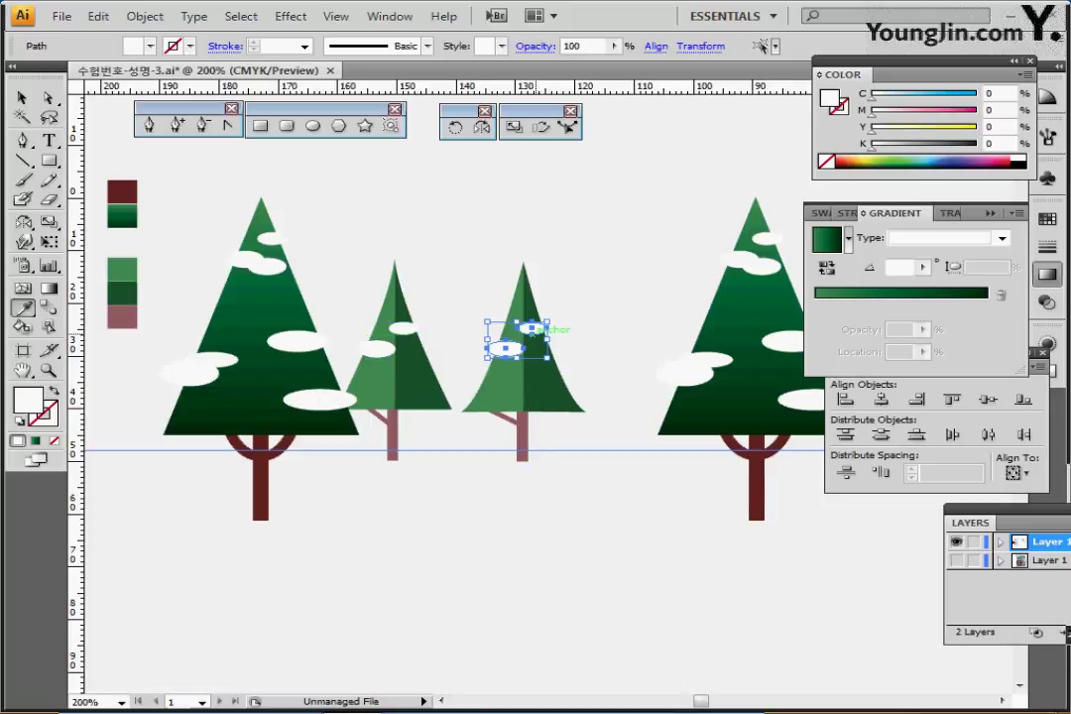
{"action": "left_click", "coordinate": [486, 323]}
Delete the newly drawn small and large trees, keeping only the two sample trees
{"action": "left_click_drag", "start_coordinate": [466, 235], "coordinate": [575, 476]}
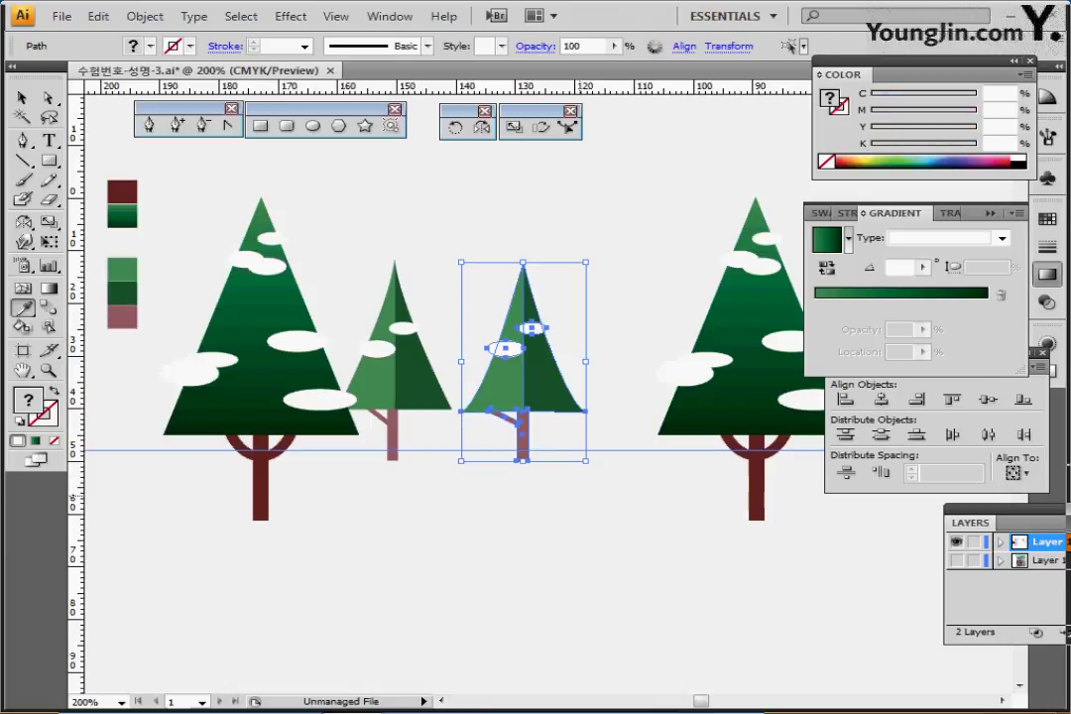
{"action": "left_click", "coordinate": [577, 476], "text": "ctrl"}
{"action": "scroll", "coordinate": [445, 365], "scroll_direction": "down", "scroll_amount": 2}
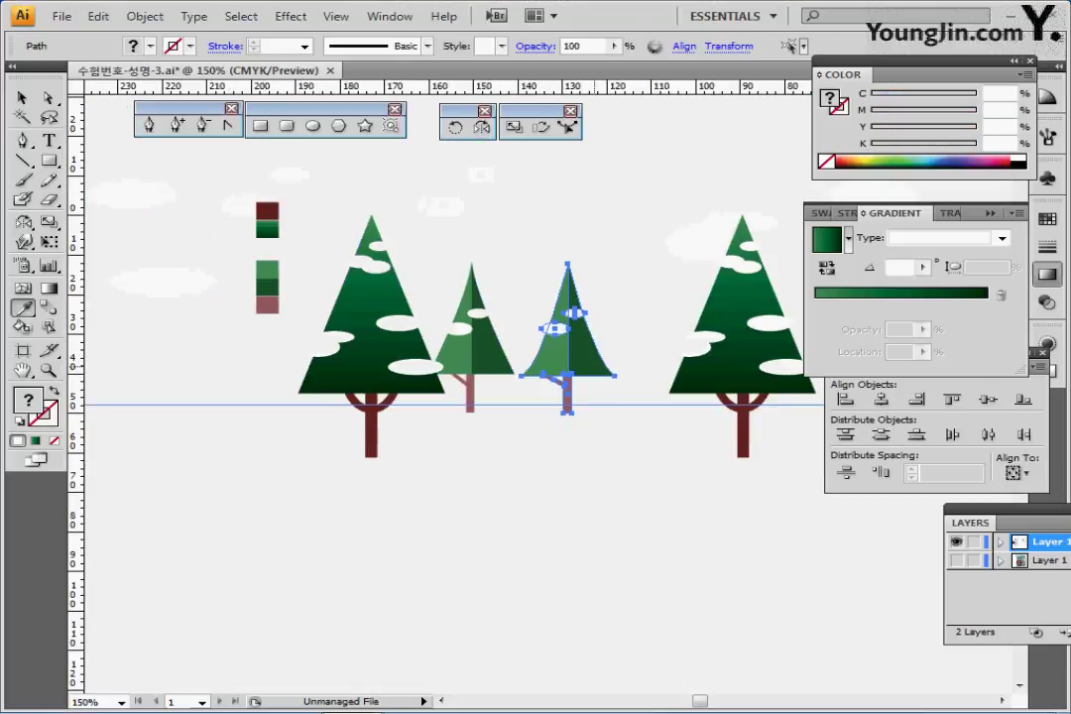
{"action": "left_click_drag", "start_coordinate": [445, 367], "coordinate": [360, 377]}
{"action": "left_click_drag", "start_coordinate": [730, 215], "coordinate": [452, 478]}
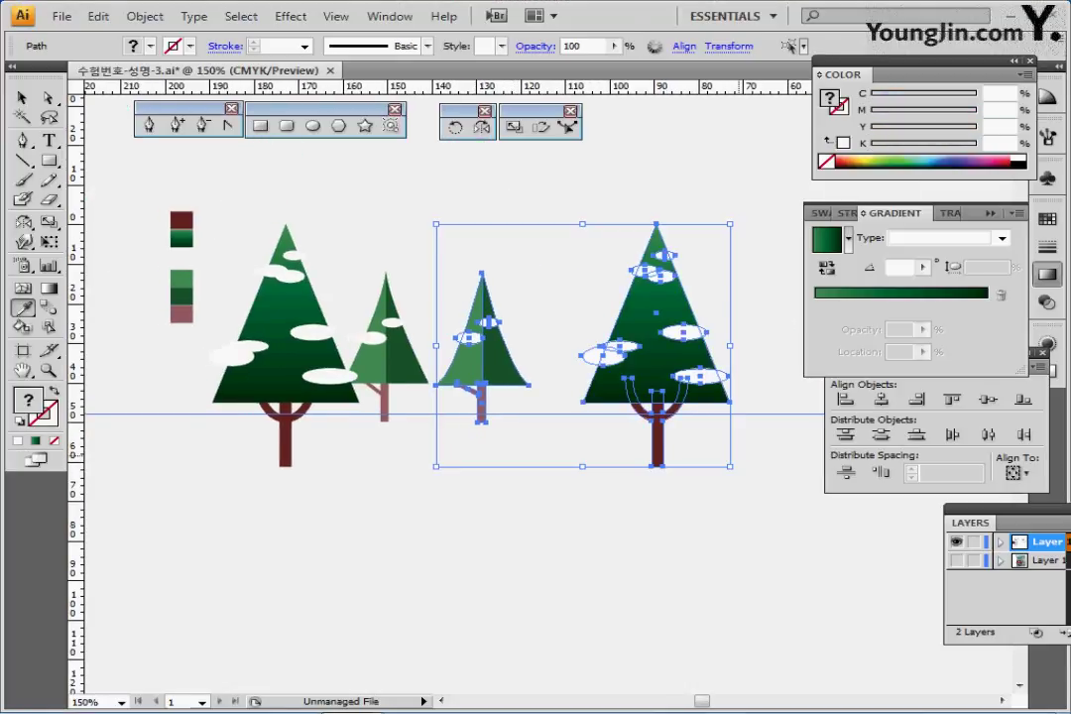
{"action": "key", "text": "Delete"}
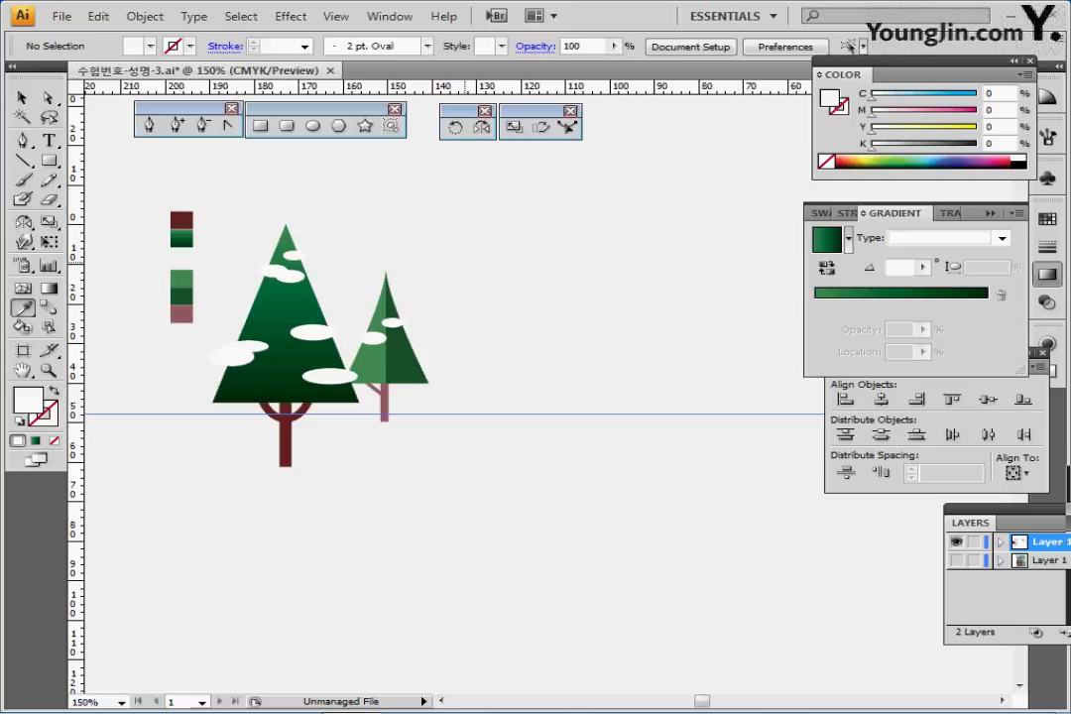
Select both finished trees together and save them as a new graphic symbol named 나무
{"action": "left_click_drag", "start_coordinate": [463, 262], "coordinate": [421, 428]}
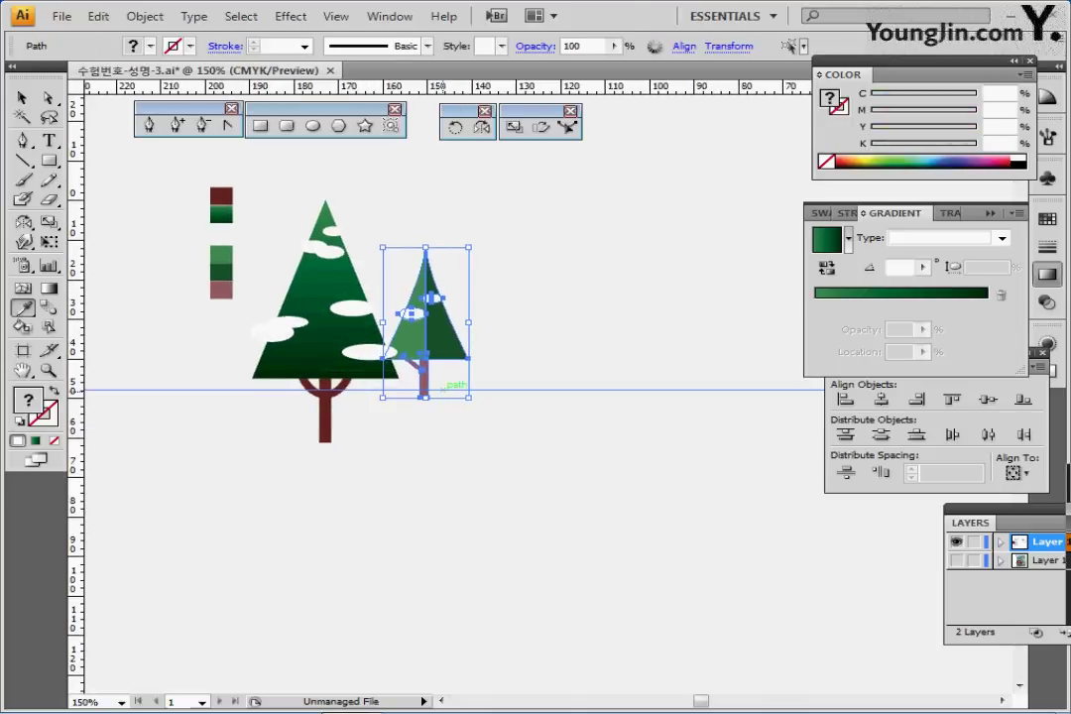
{"action": "key", "text": "a"}
{"action": "left_click", "coordinate": [408, 432], "text": "ctrl"}
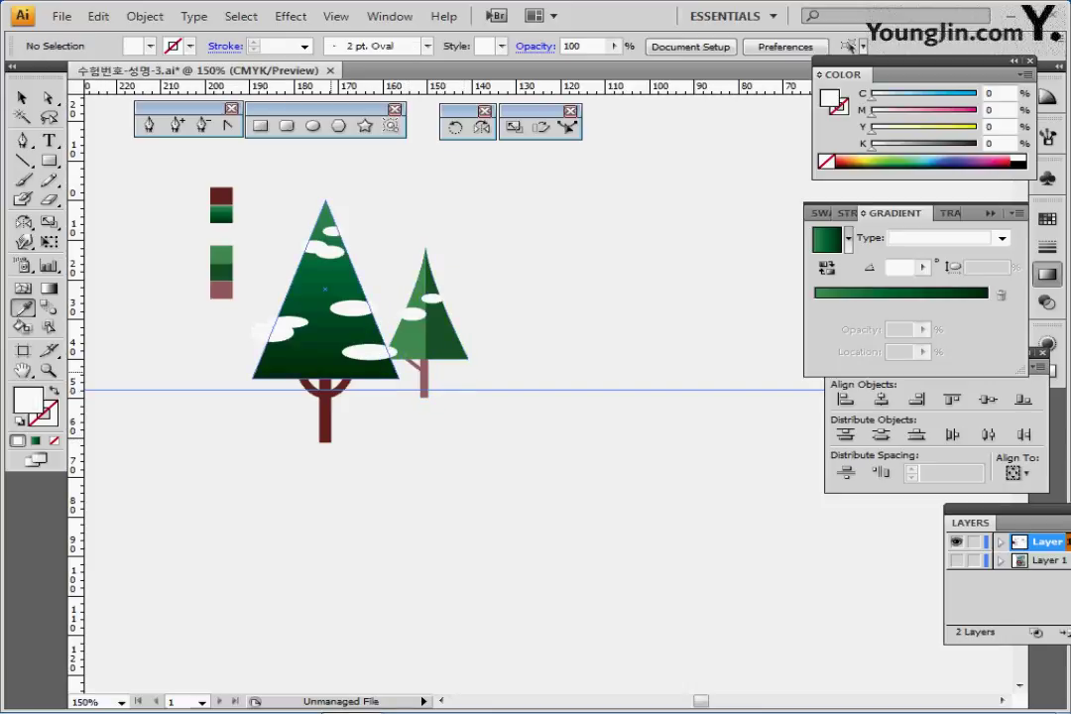
{"action": "left_click_drag", "start_coordinate": [259, 175], "coordinate": [479, 425]}
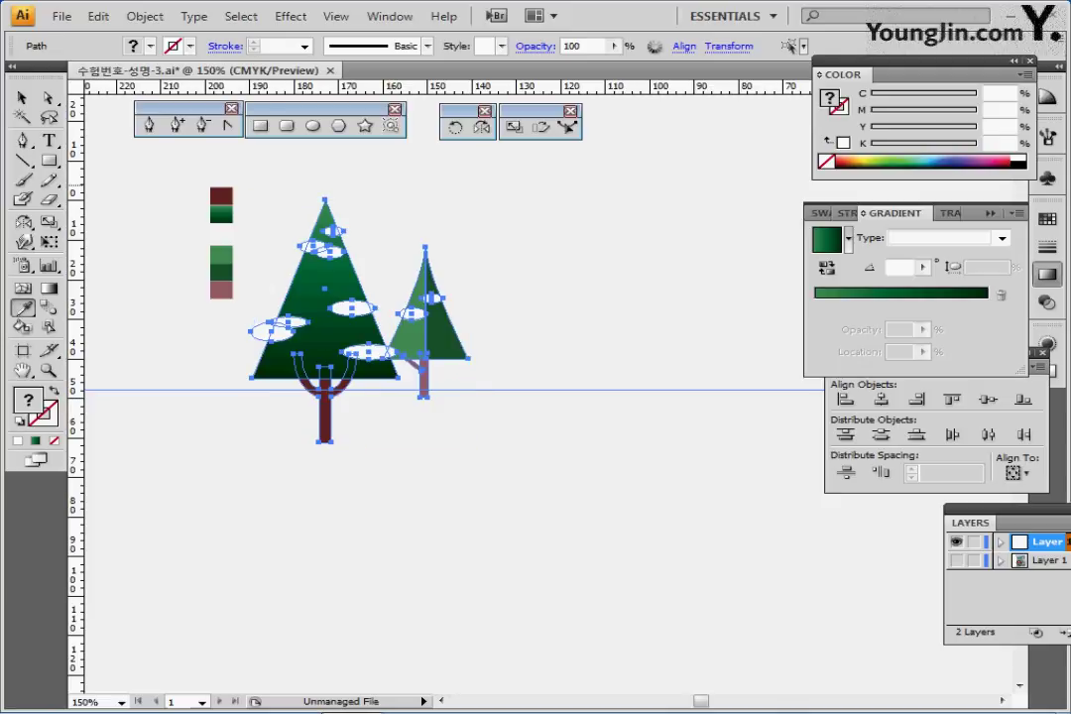
{"action": "left_click", "coordinate": [1046, 179]}
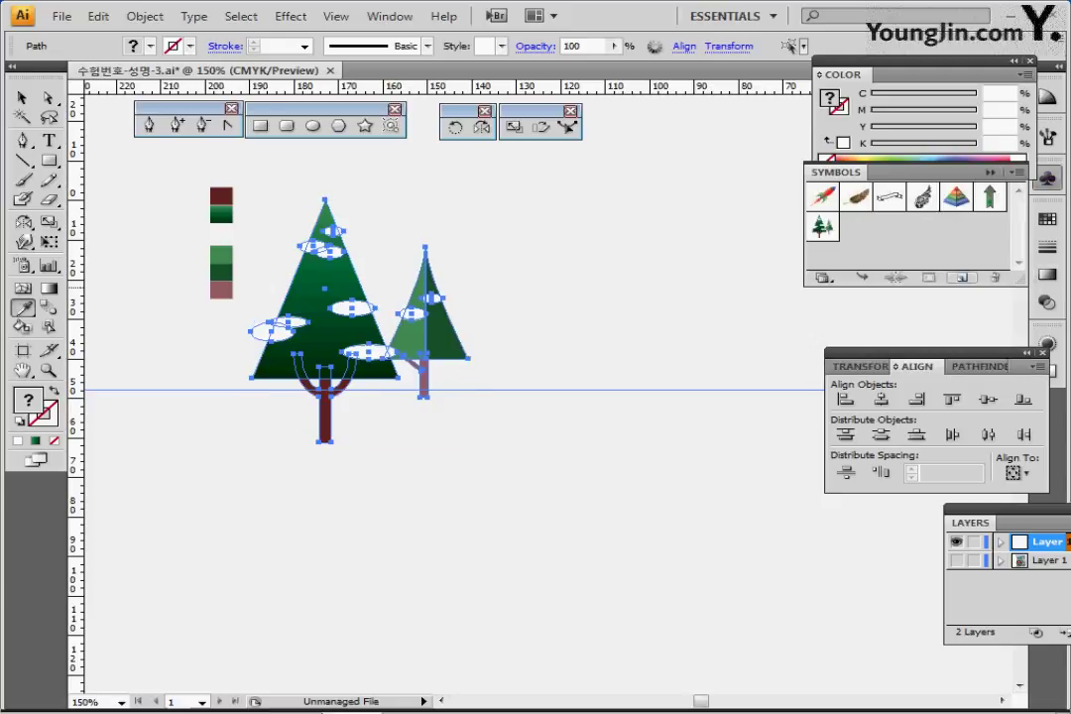
{"action": "left_click", "coordinate": [962, 277]}
{"action": "left_click", "coordinate": [424, 353]}
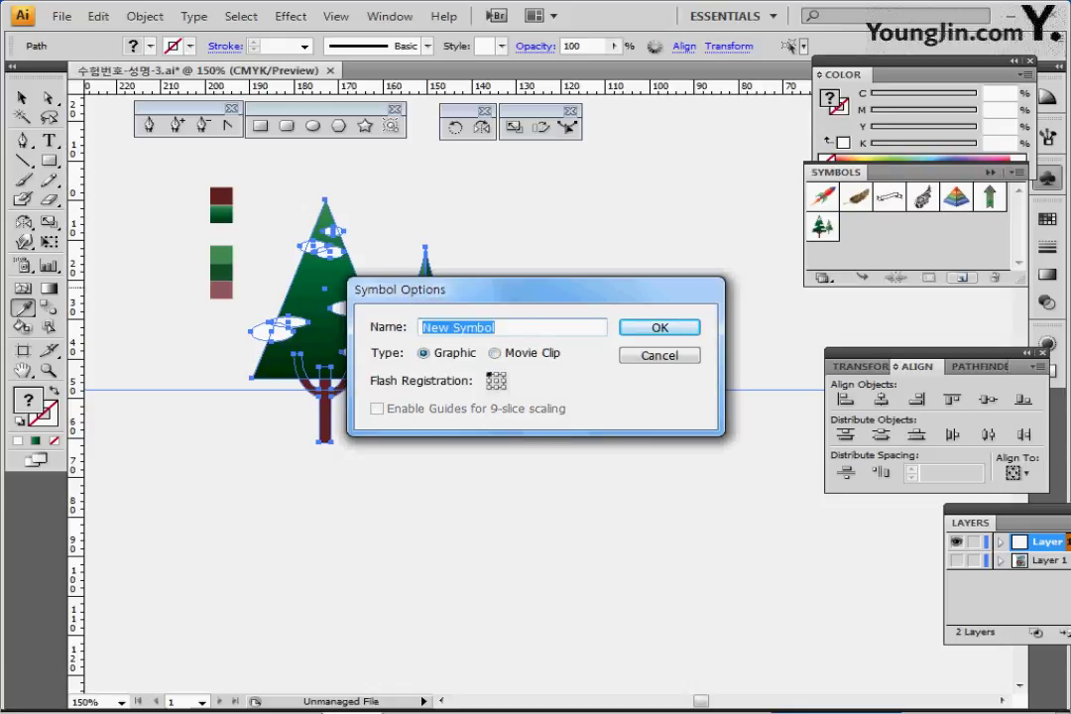
{"action": "type", "text": "나"}
{"action": "type", "text": "ㅏ무"}
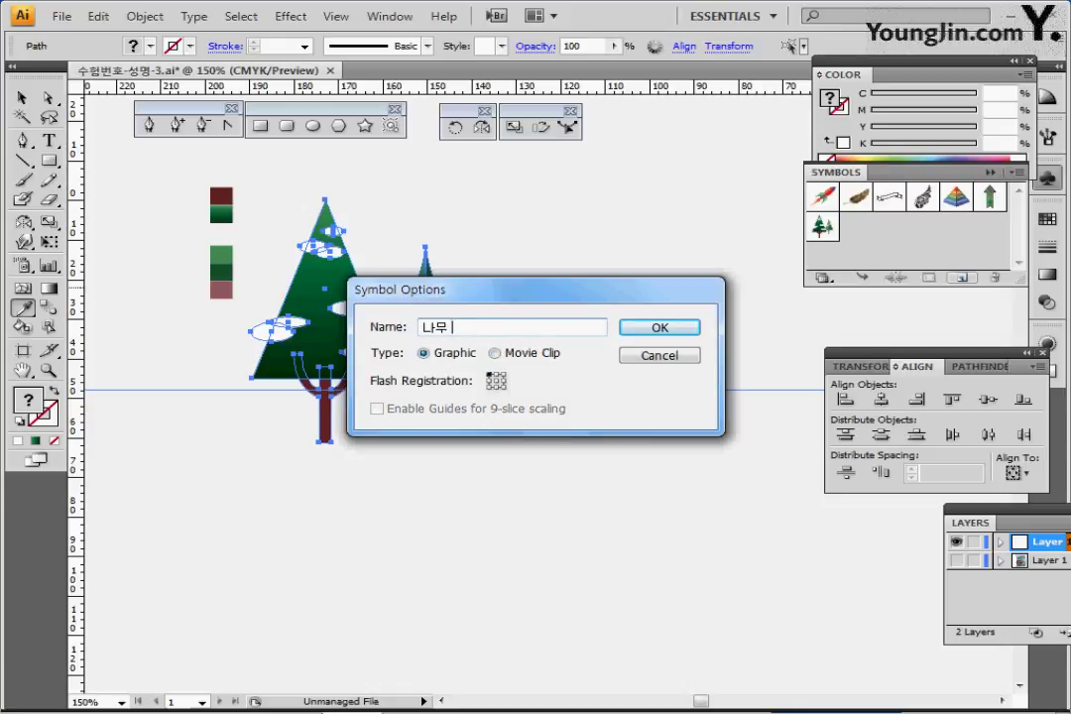
{"action": "key", "text": "Return"}
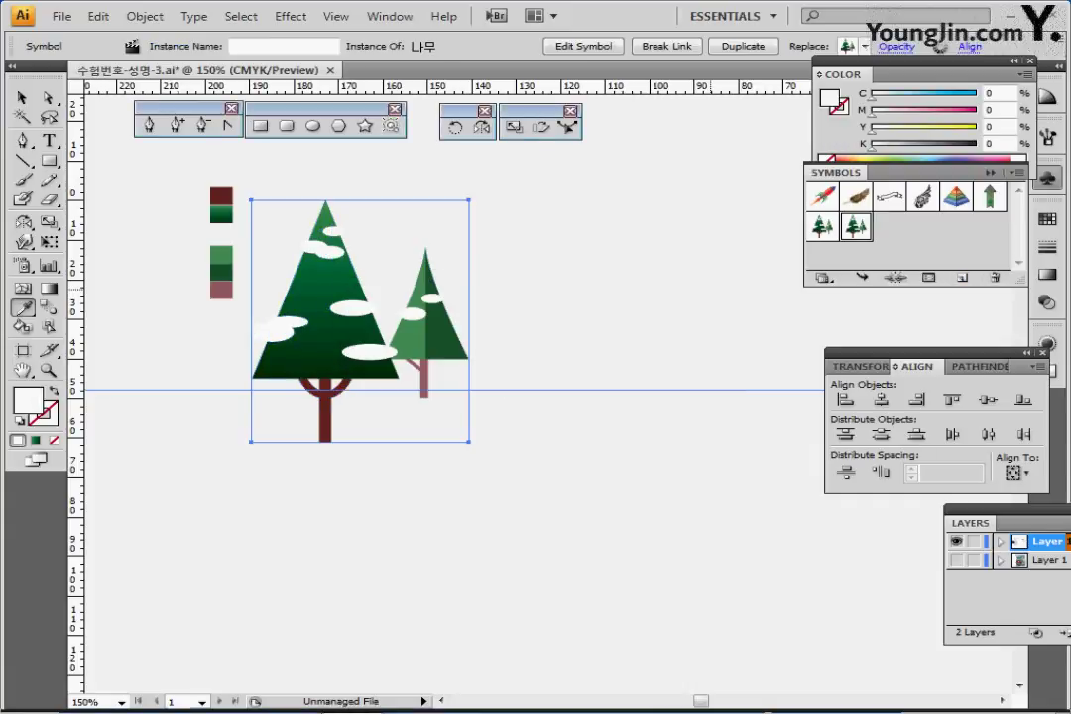
Delete the tree artwork and its colour swatches from the canvas, collapse the symbol library, and save the document
{"action": "key", "text": "ctrl+shift+a"}
{"action": "key", "text": "ctrl+a"}
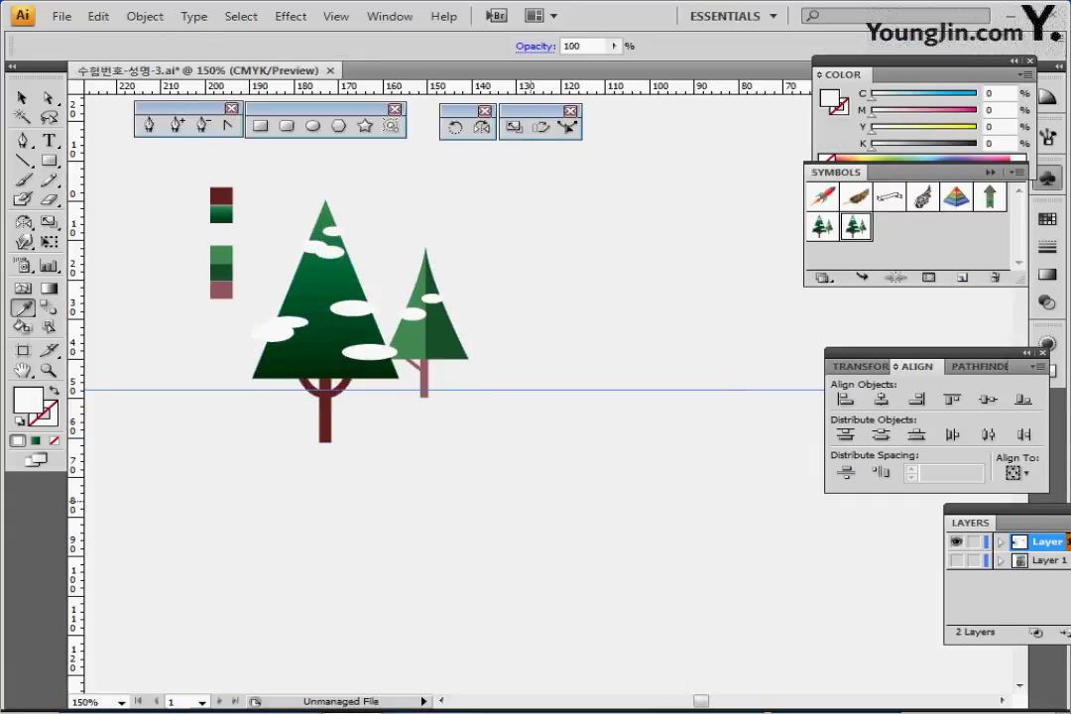
{"action": "key", "text": "Delete"}
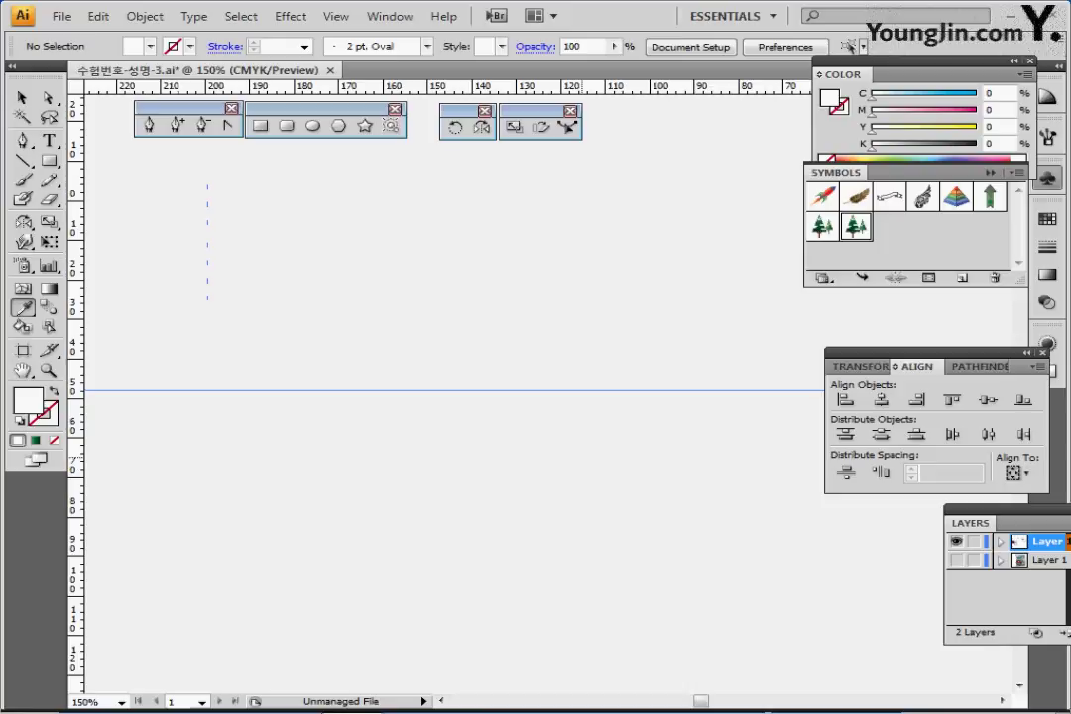
{"action": "left_click", "coordinate": [990, 172]}
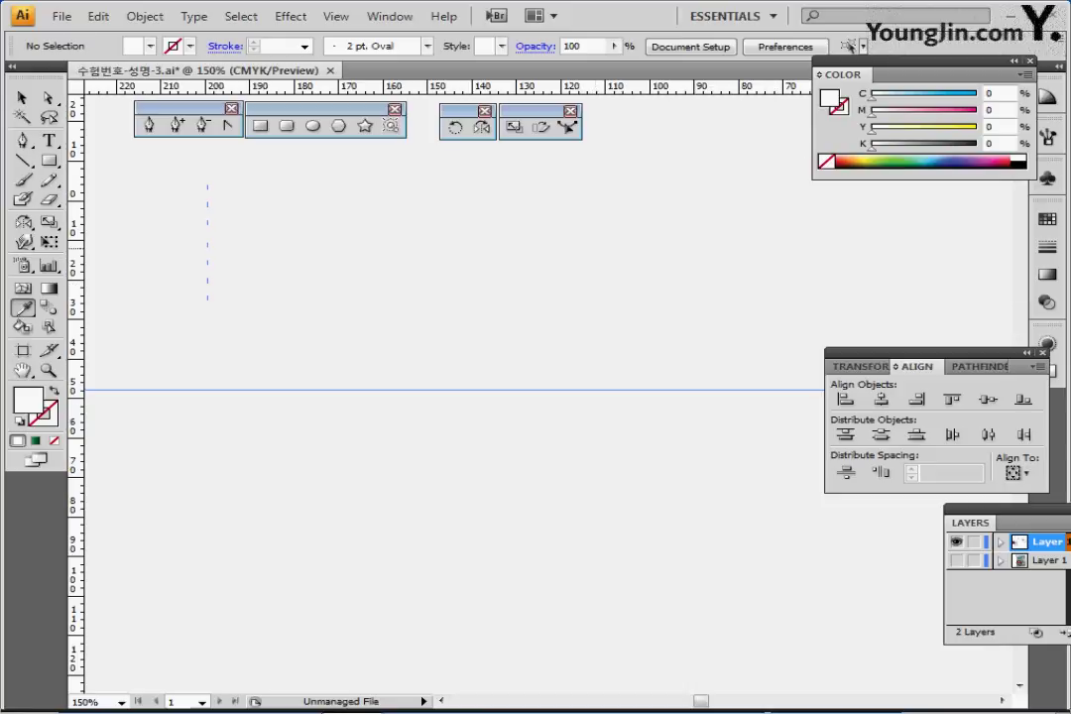
{"action": "scroll", "coordinate": [605, 358], "scroll_direction": "down", "scroll_amount": 2}
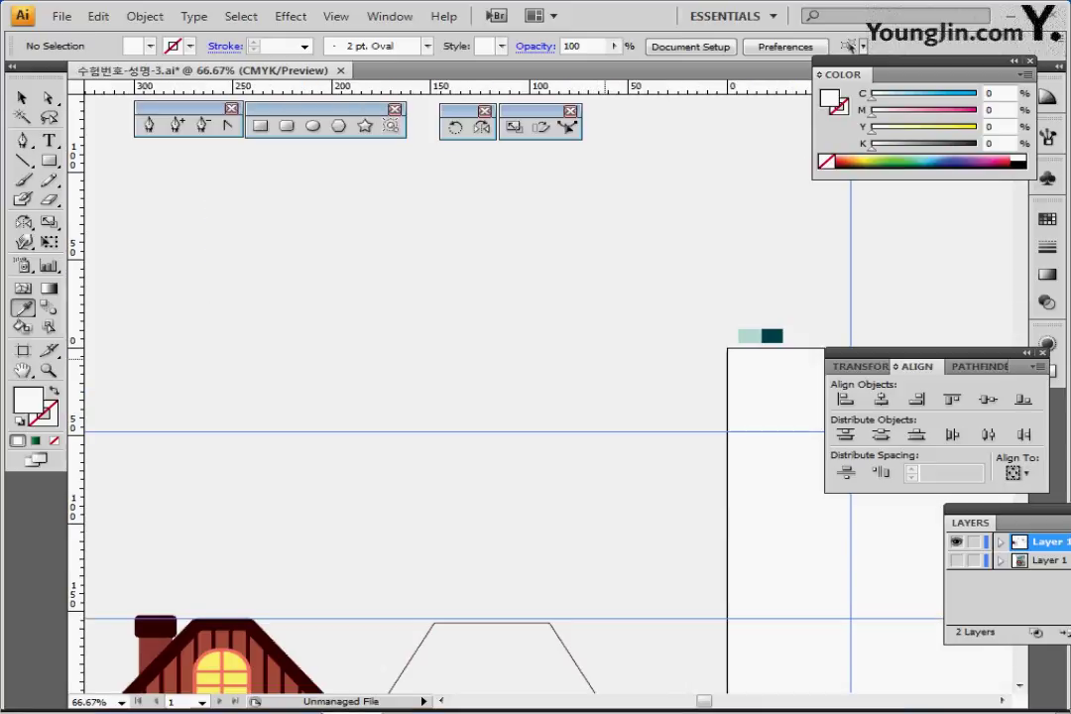
{"action": "key", "text": "ctrl+s"}
Sample the light mint swatch above the artboard and create a 210 × 297 mm rectangle from the artboard's upper-left corner
{"action": "left_click_drag", "start_coordinate": [694, 417], "coordinate": [294, 259]}
{"action": "left_click", "coordinate": [416, 270], "text": "ctrl"}
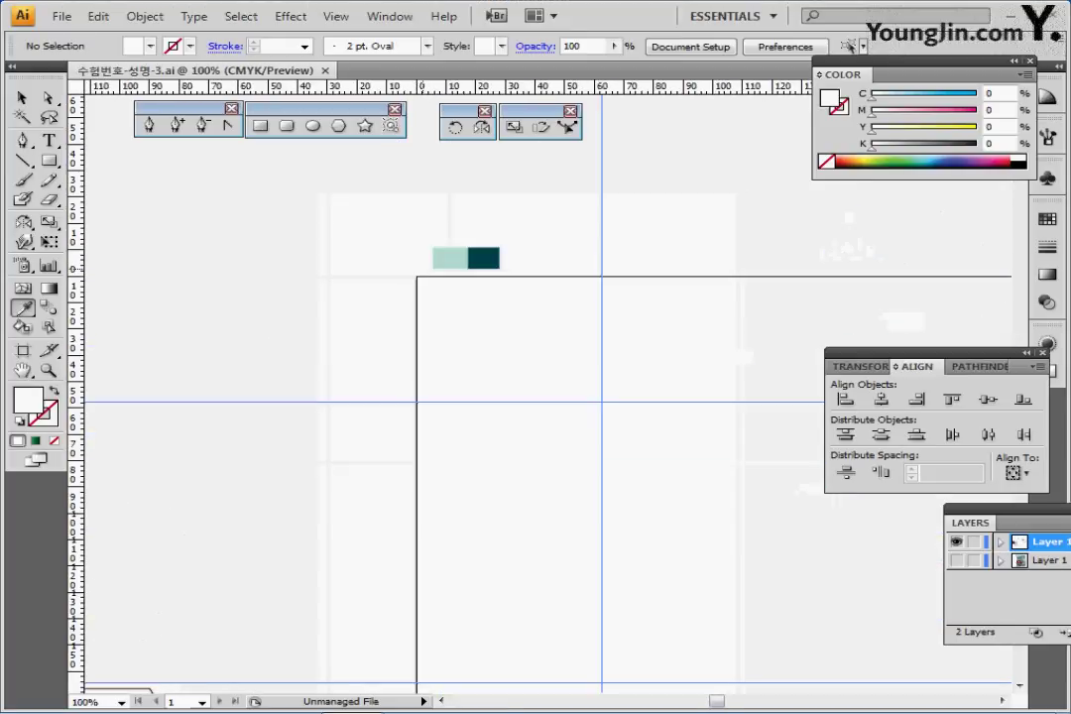
{"action": "left_click_drag", "start_coordinate": [416, 271], "coordinate": [321, 203]}
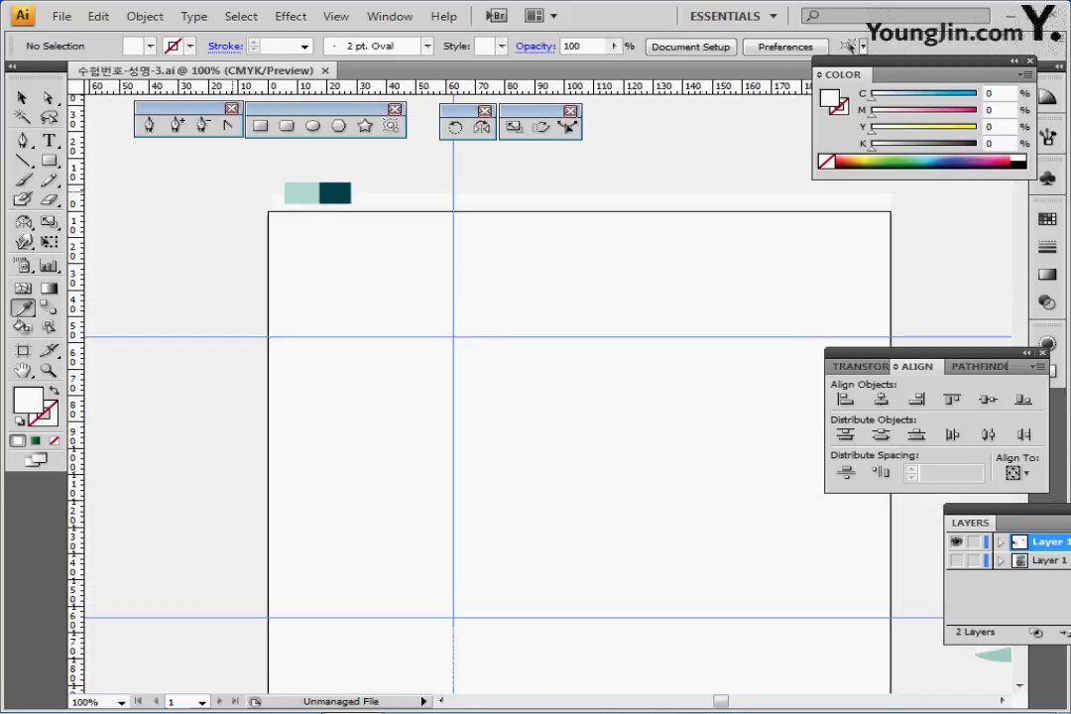
{"action": "left_click", "coordinate": [302, 192]}
{"action": "left_click", "coordinate": [226, 224], "text": "ctrl"}
{"action": "key", "text": "m"}
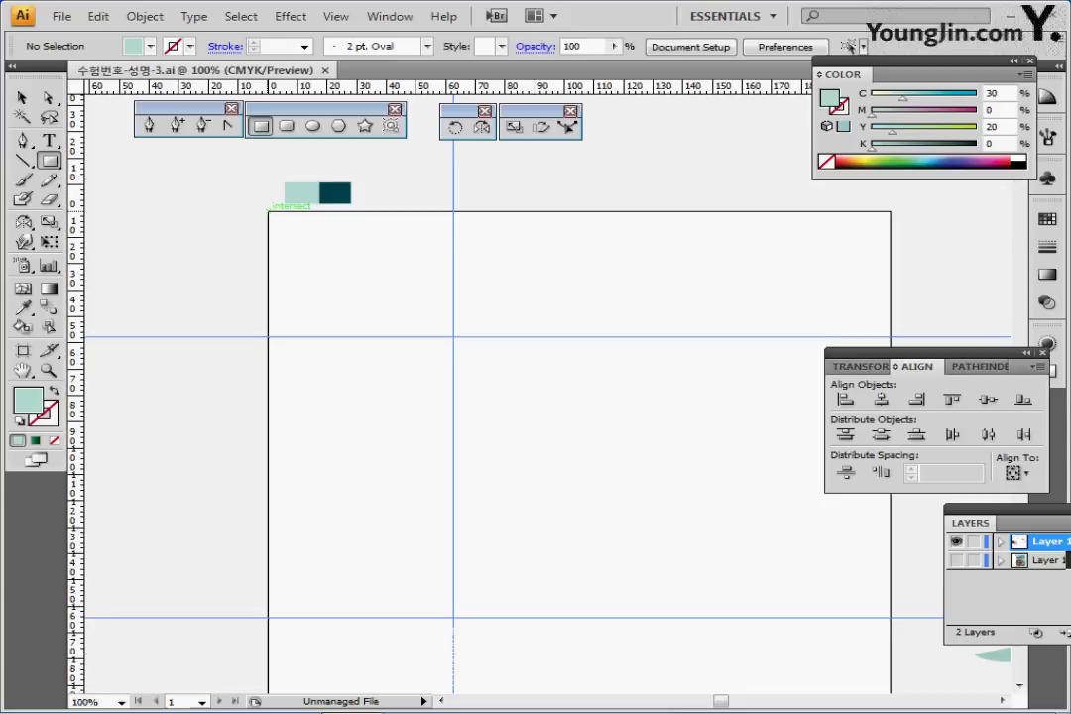
{"action": "left_click", "coordinate": [453, 337]}
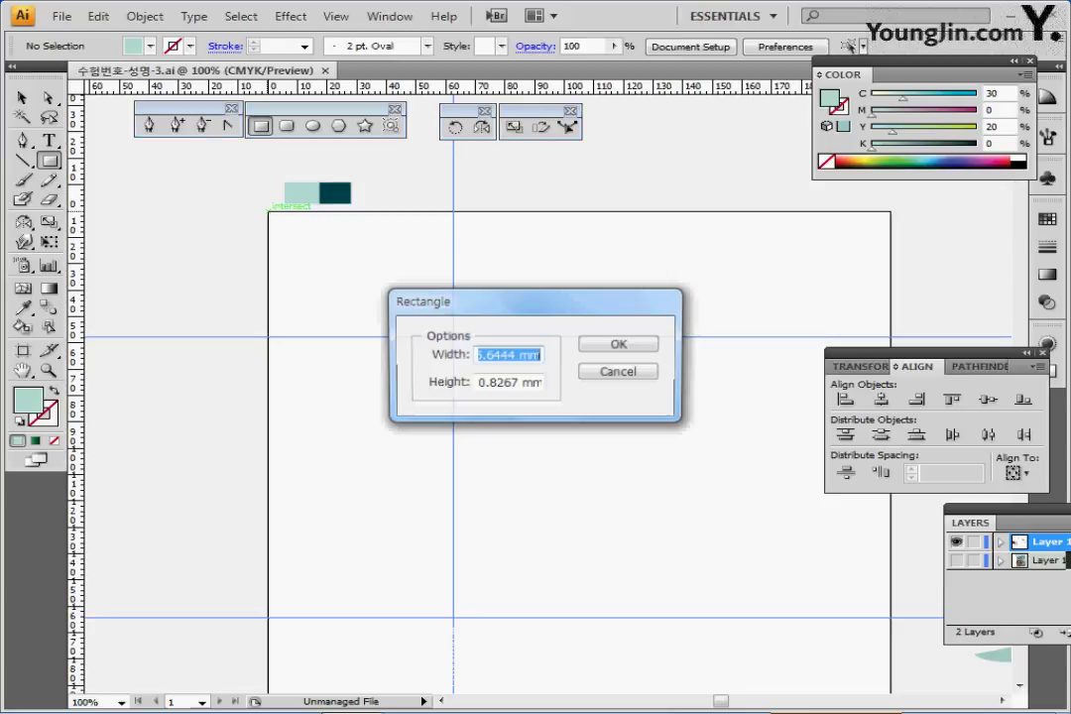
{"action": "type", "text": "210"}
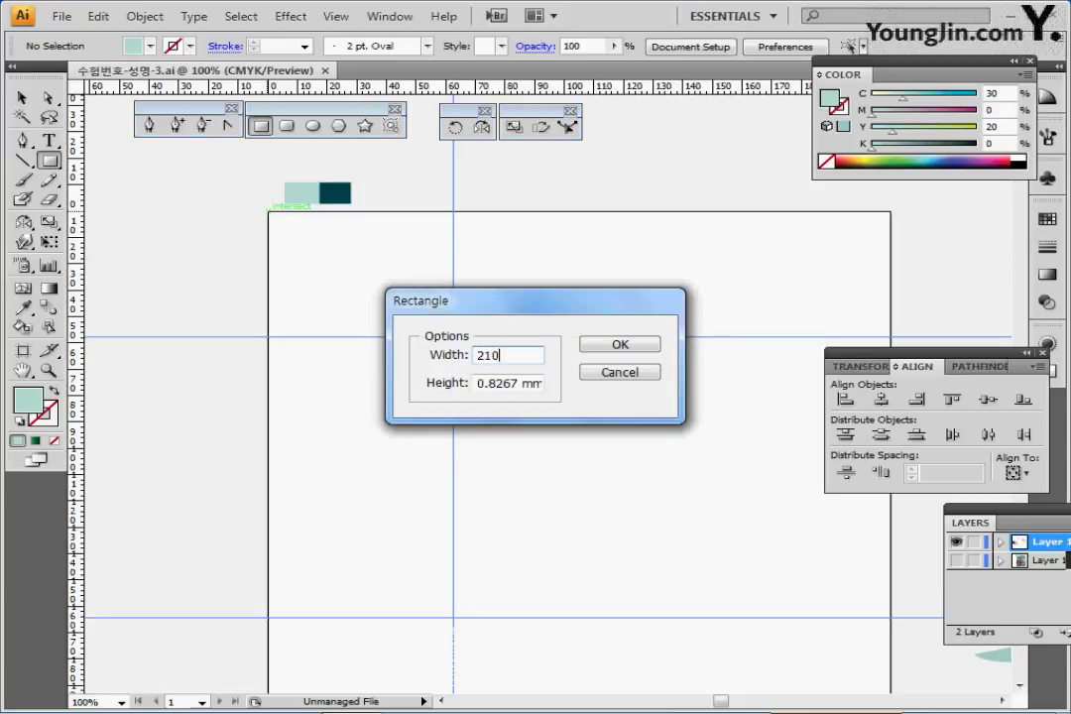
{"action": "key", "text": "Tab"}
{"action": "type", "text": "297"}
{"action": "key", "text": "Return"}
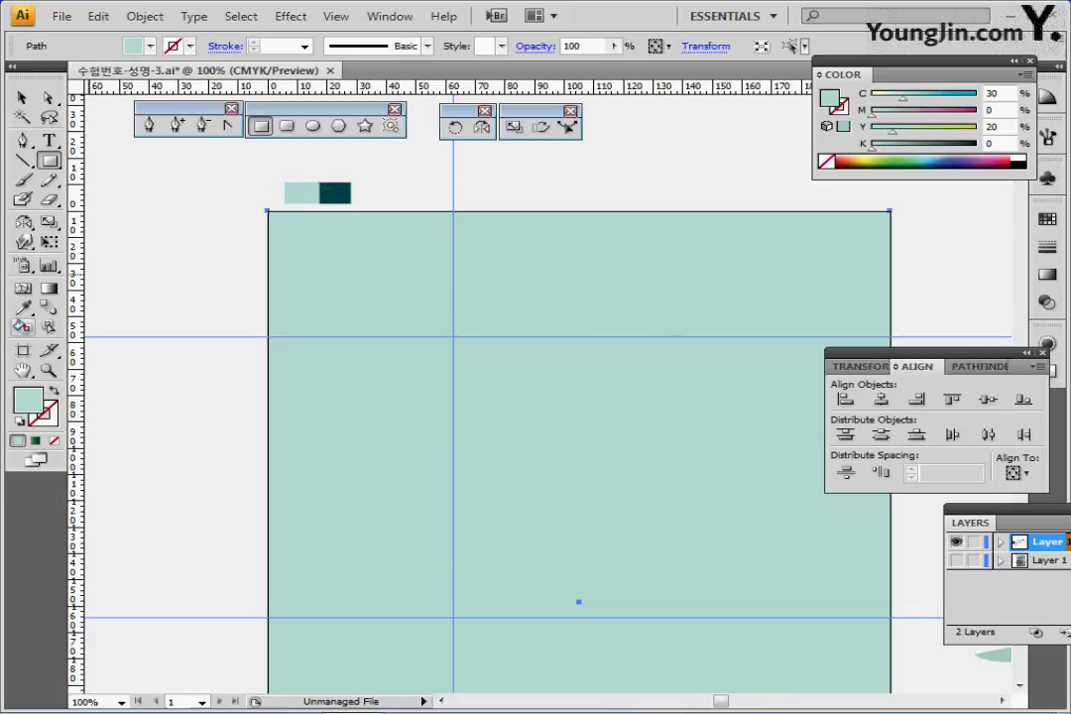
Add a gradient mesh point near the background's upper-right area, about 163 mm across and 30 mm down, coloured with the dark teal swatch
{"action": "left_click", "coordinate": [24, 287]}
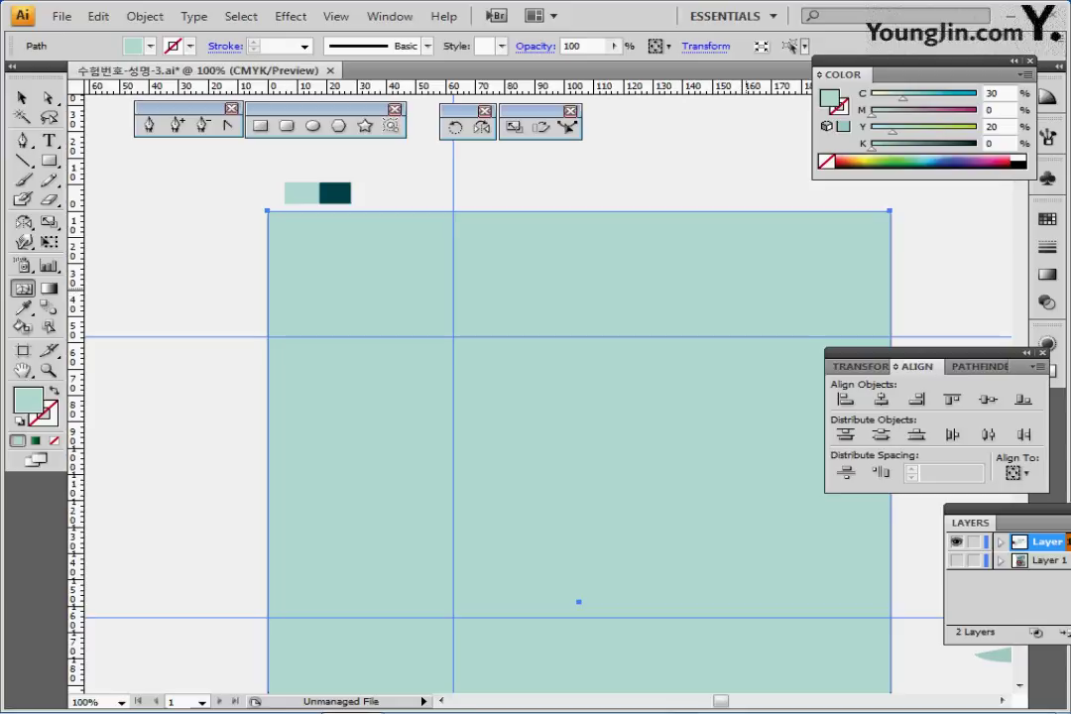
{"action": "left_click", "coordinate": [751, 288]}
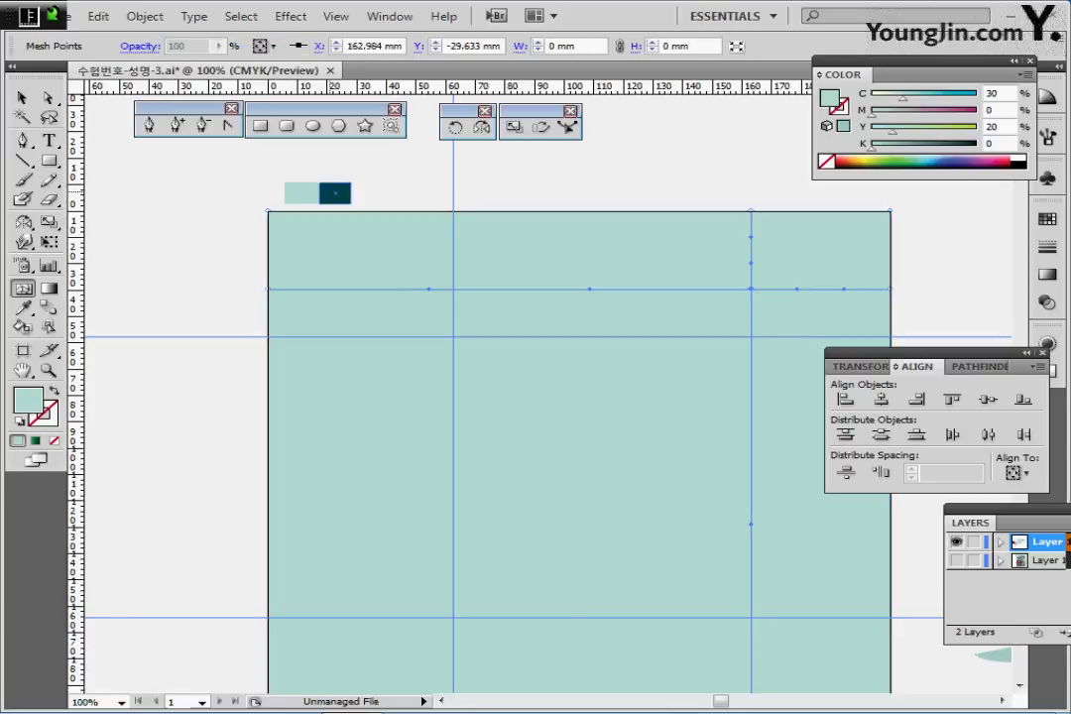
{"action": "key", "text": "i"}
{"action": "left_click", "coordinate": [335, 194]}
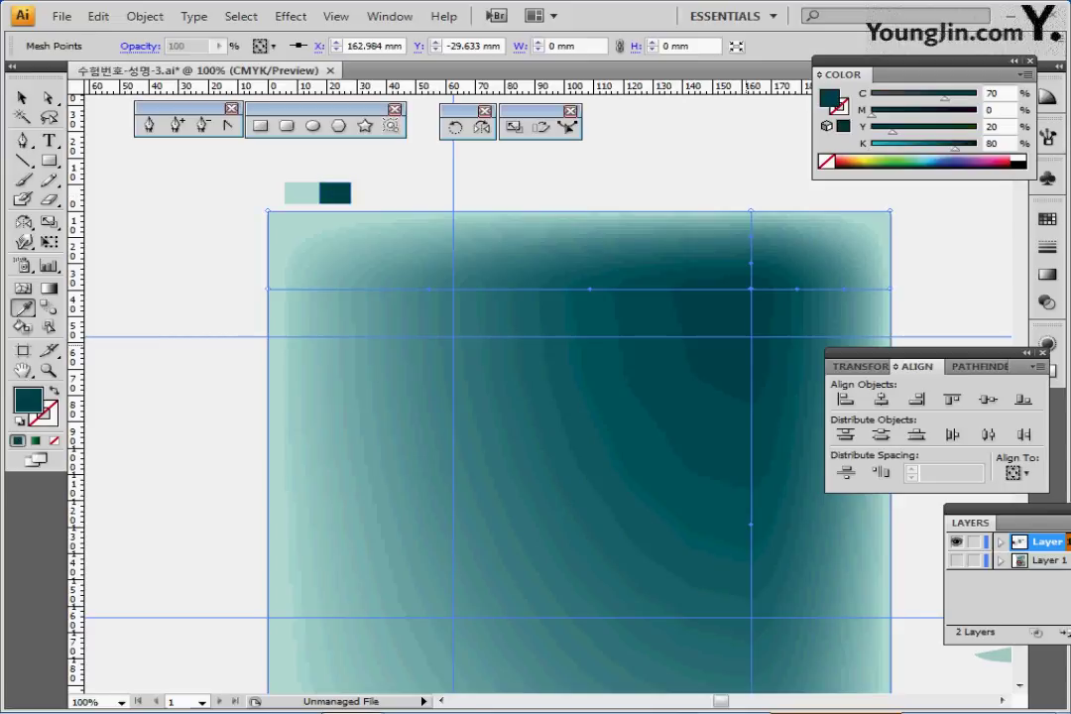
Bend the vertical mesh line into a curve by pulling the mesh point's lower handle far down toward the lower left
{"action": "left_click", "coordinate": [765, 358], "text": "ctrl+alt"}
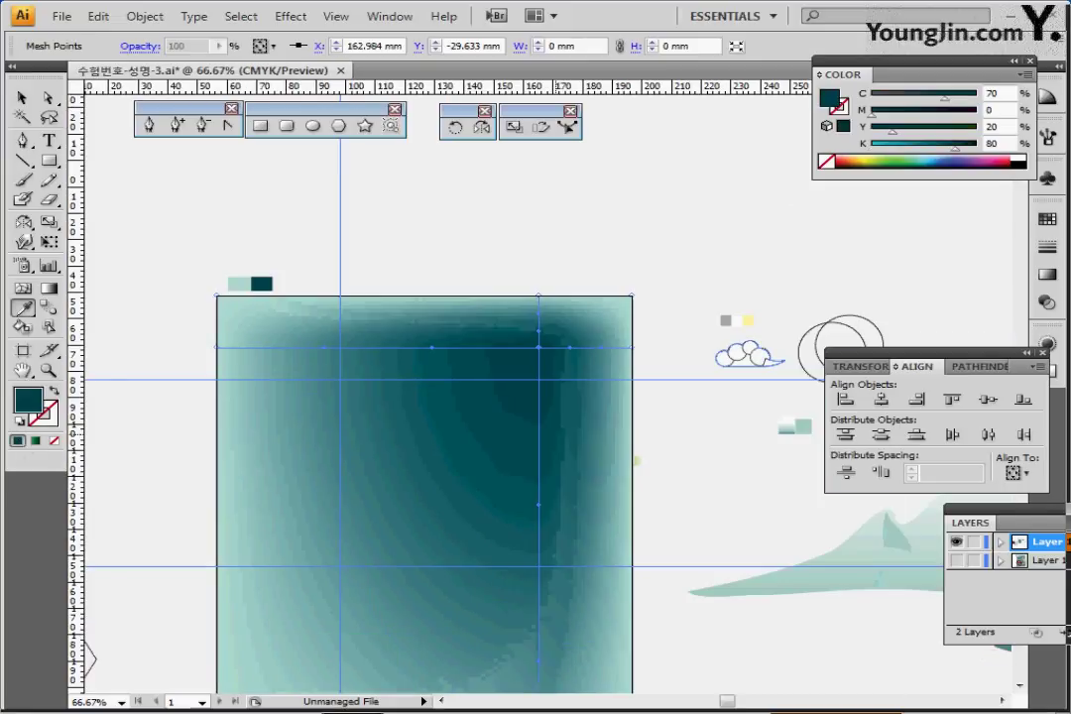
{"action": "left_click", "coordinate": [548, 434], "text": "ctrl"}
{"action": "left_click_drag", "start_coordinate": [542, 390], "coordinate": [602, 337]}
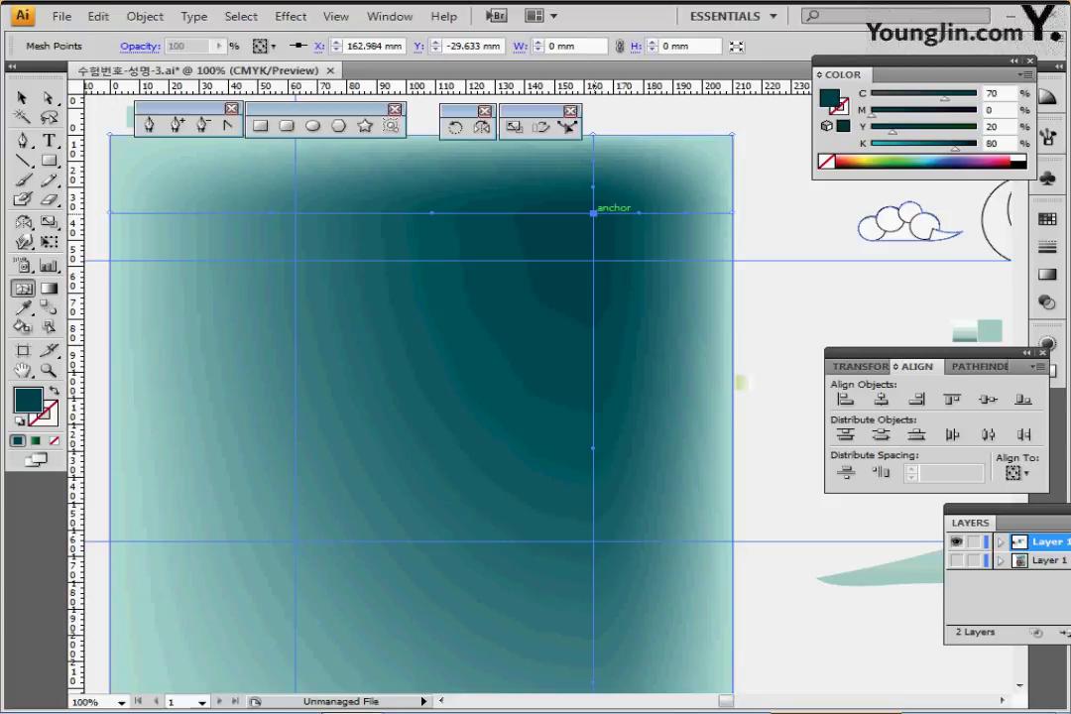
{"action": "key", "text": "u"}
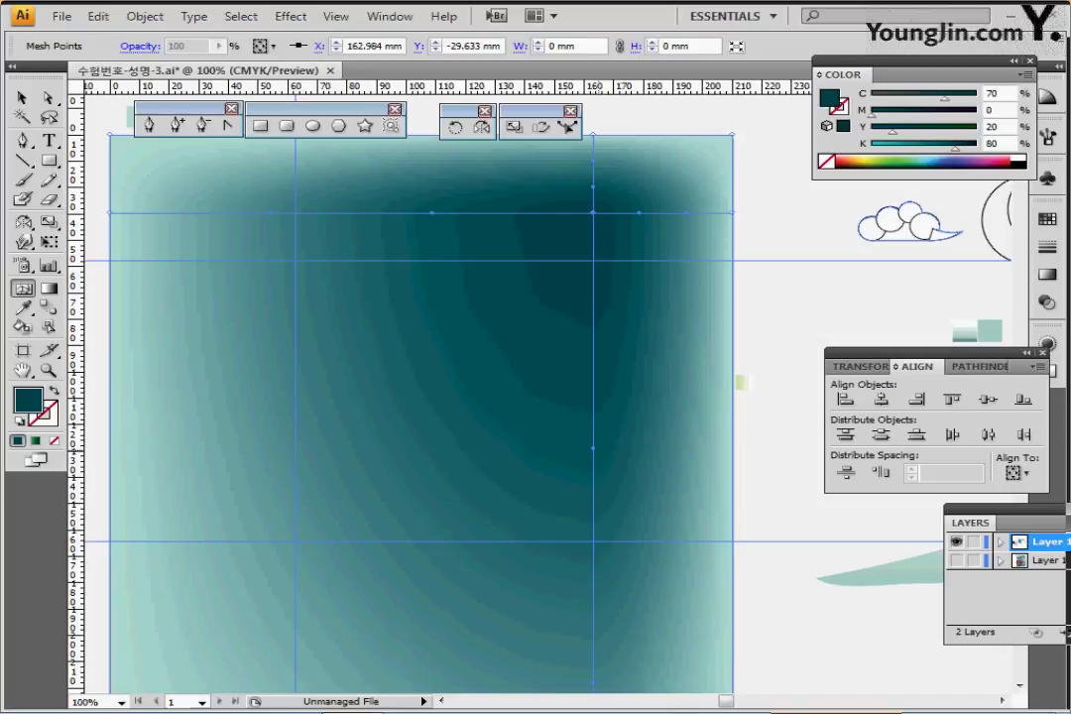
{"action": "left_click_drag", "start_coordinate": [593, 448], "coordinate": [308, 490]}
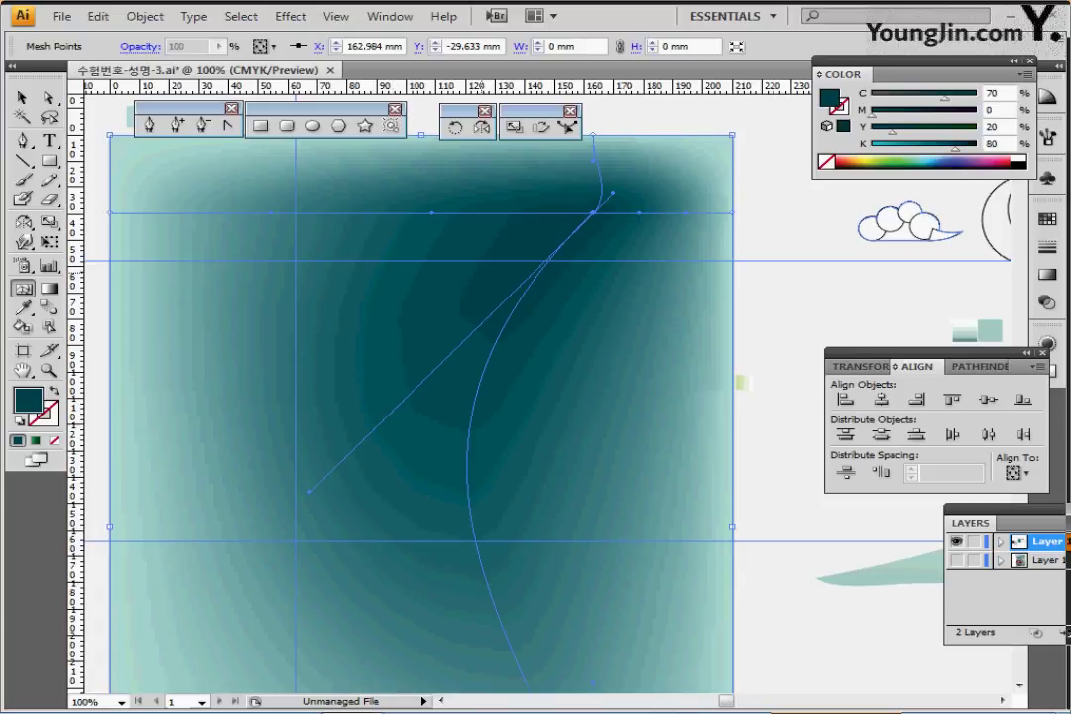
Save the document with the finished mesh background and deselect the mesh
{"action": "key", "text": "ctrl+plus"}
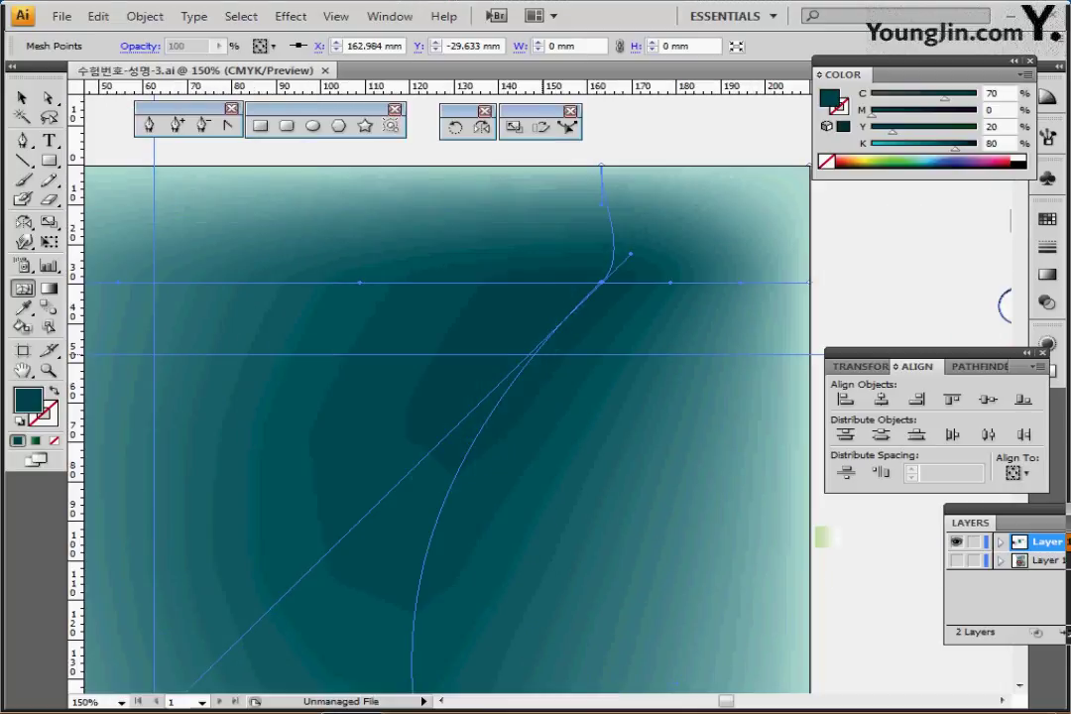
{"action": "key", "text": "ctrl+minus"}
{"action": "key", "text": "ctrl+s"}
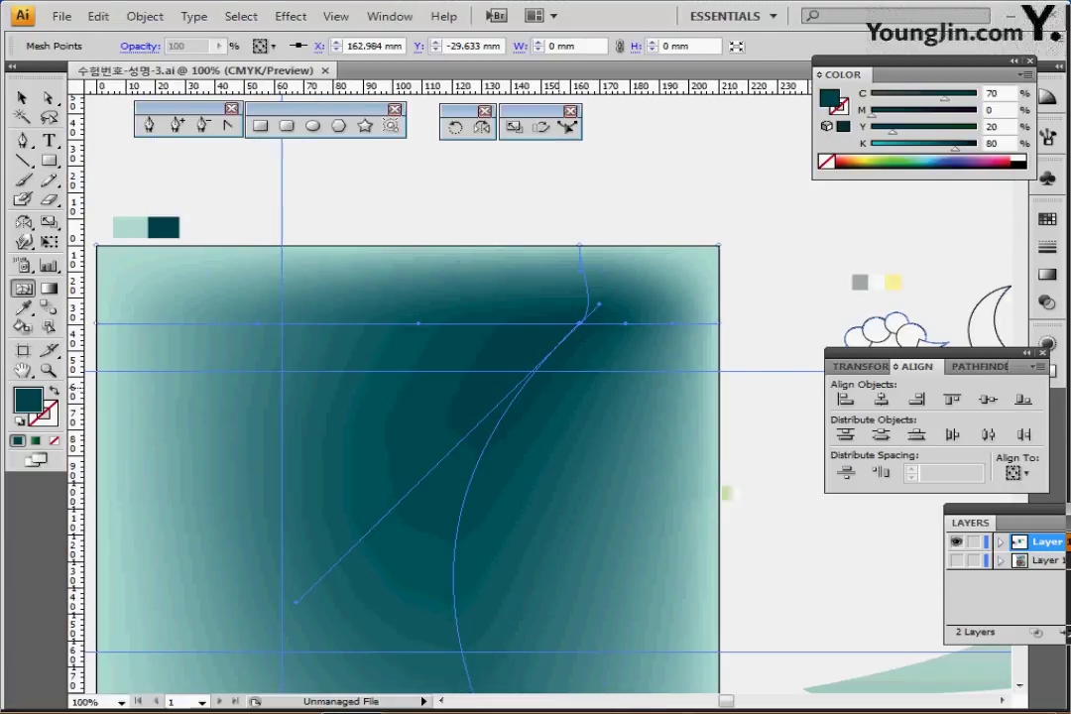
{"action": "key", "text": "ctrl+minus"}
{"action": "left_click_drag", "start_coordinate": [544, 411], "coordinate": [507, 266]}
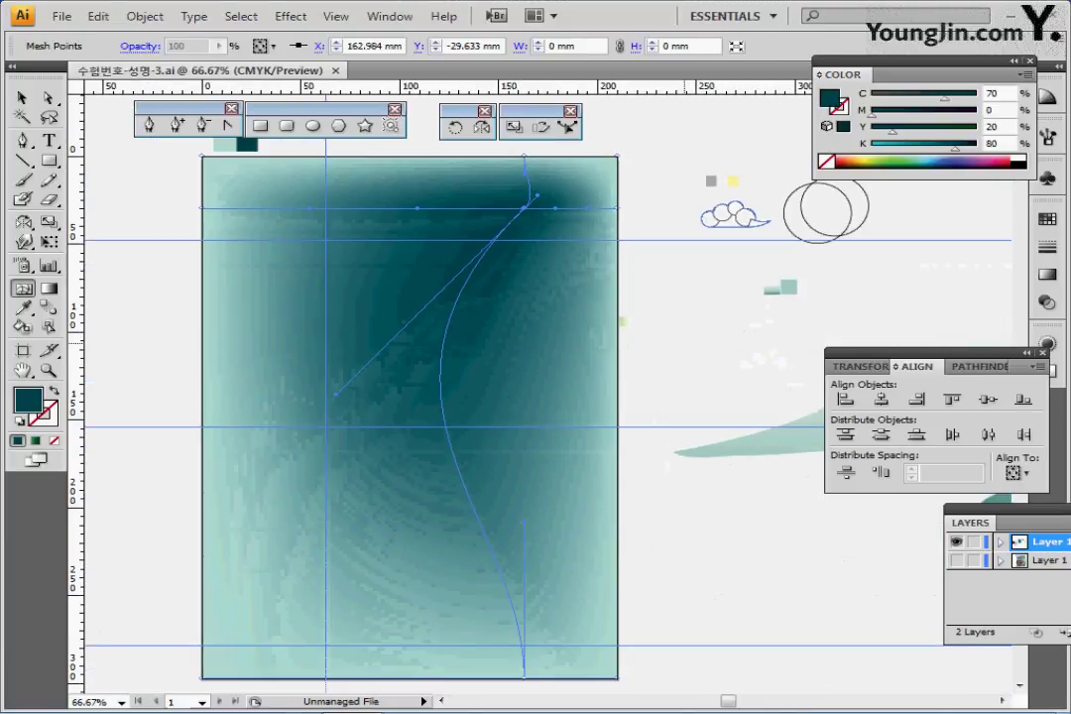
{"action": "key", "text": "ctrl+shift+a"}
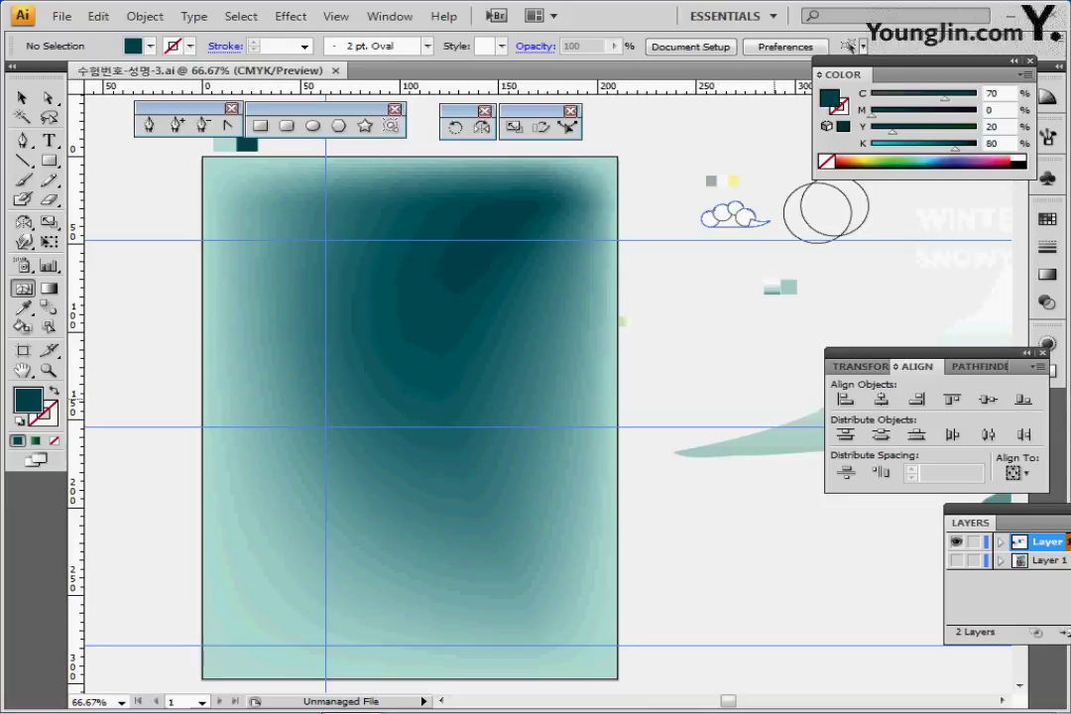
Select the large mountain shape beside the artboard, and collapse the floating alignment palette and move it clear of the mountain
{"action": "left_click_drag", "start_coordinate": [788, 408], "coordinate": [534, 331]}
{"action": "key", "text": "ctrl+plus"}
{"action": "left_click_drag", "start_coordinate": [667, 332], "coordinate": [692, 268]}
{"action": "left_click", "coordinate": [708, 381], "text": "ctrl"}
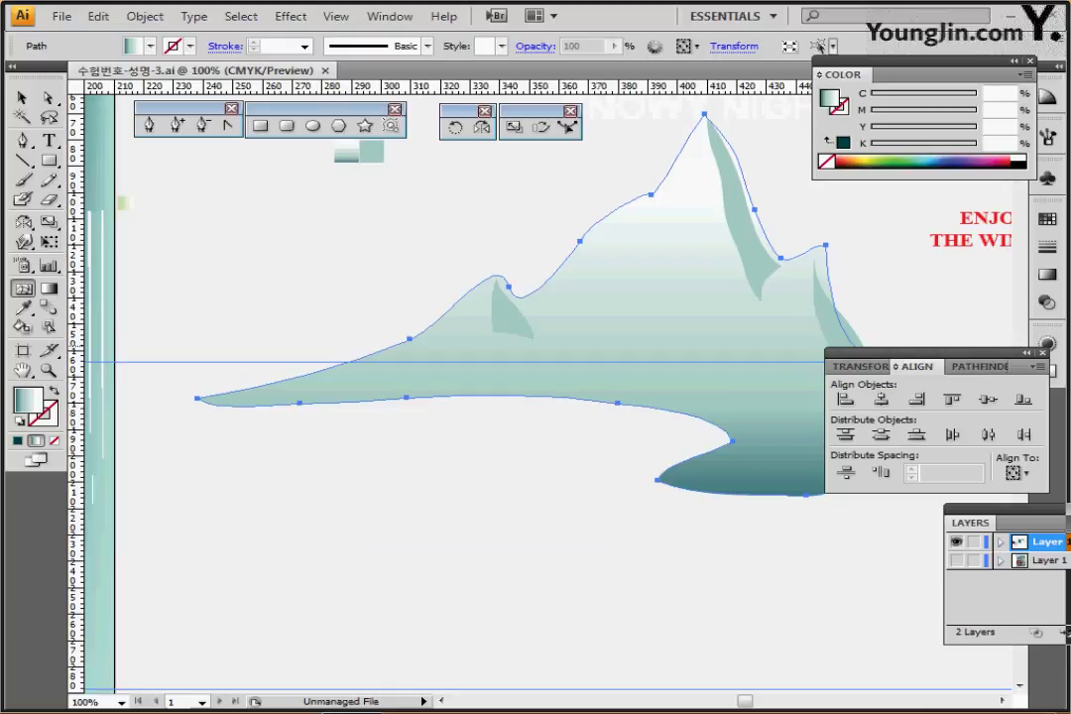
{"action": "left_click", "coordinate": [1026, 353]}
{"action": "left_click_drag", "start_coordinate": [877, 353], "coordinate": [901, 416]}
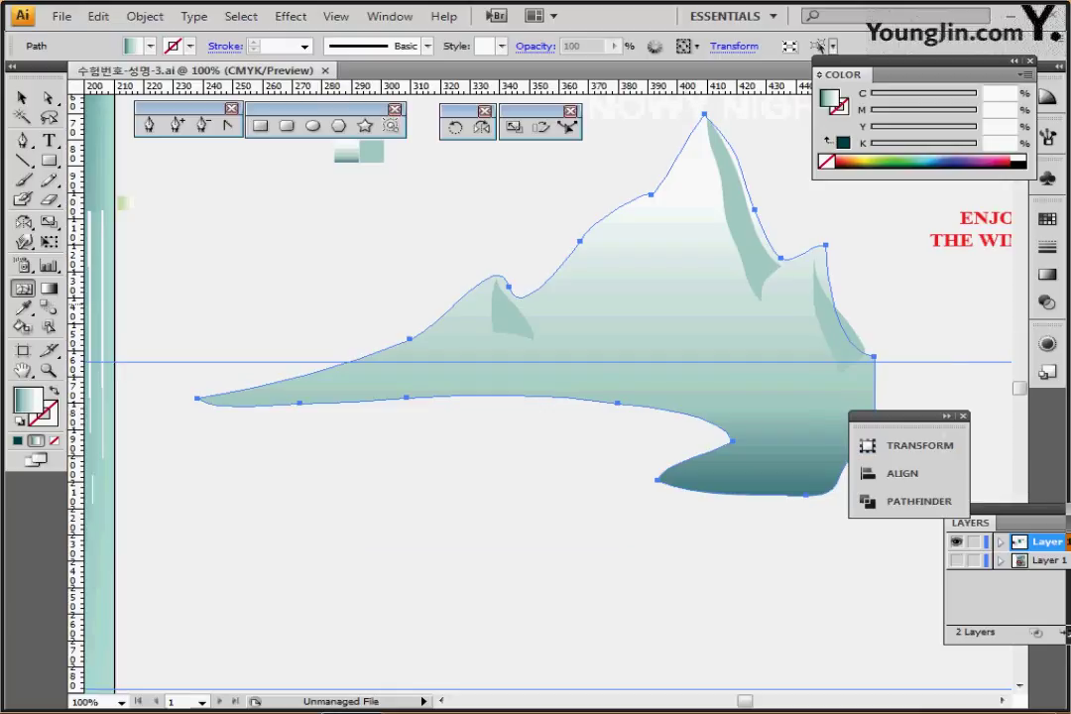
Examine the mountain's linear gradient settings and the colour values and location of each of its three stops
{"action": "left_click", "coordinate": [1047, 274]}
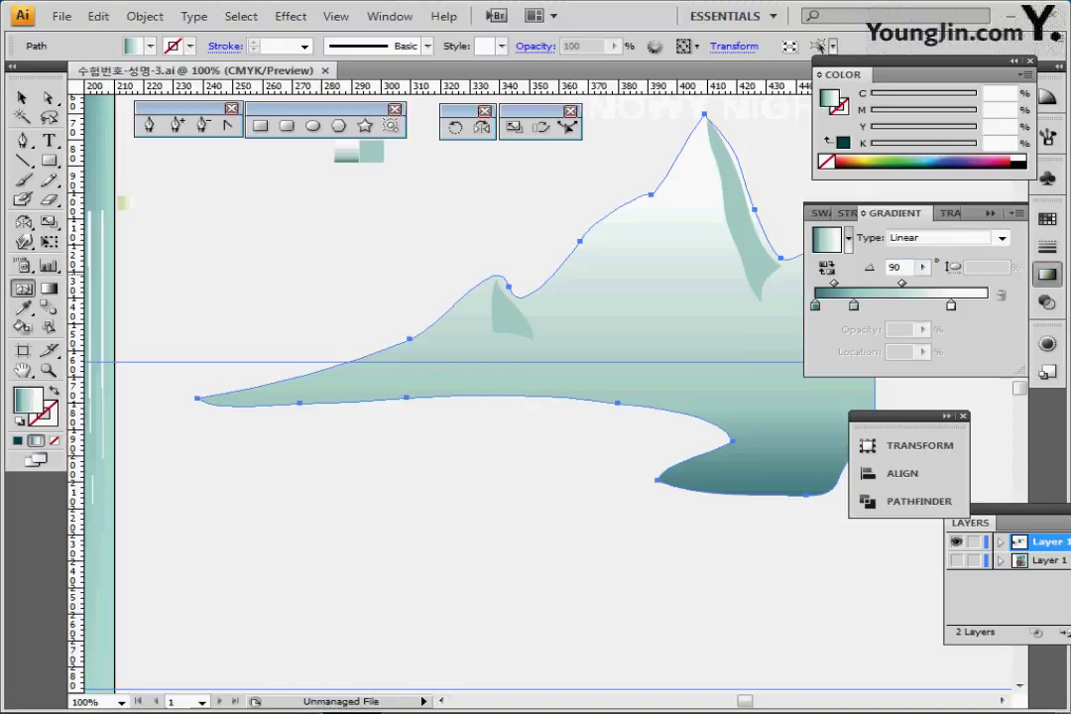
{"action": "left_click", "coordinate": [815, 305]}
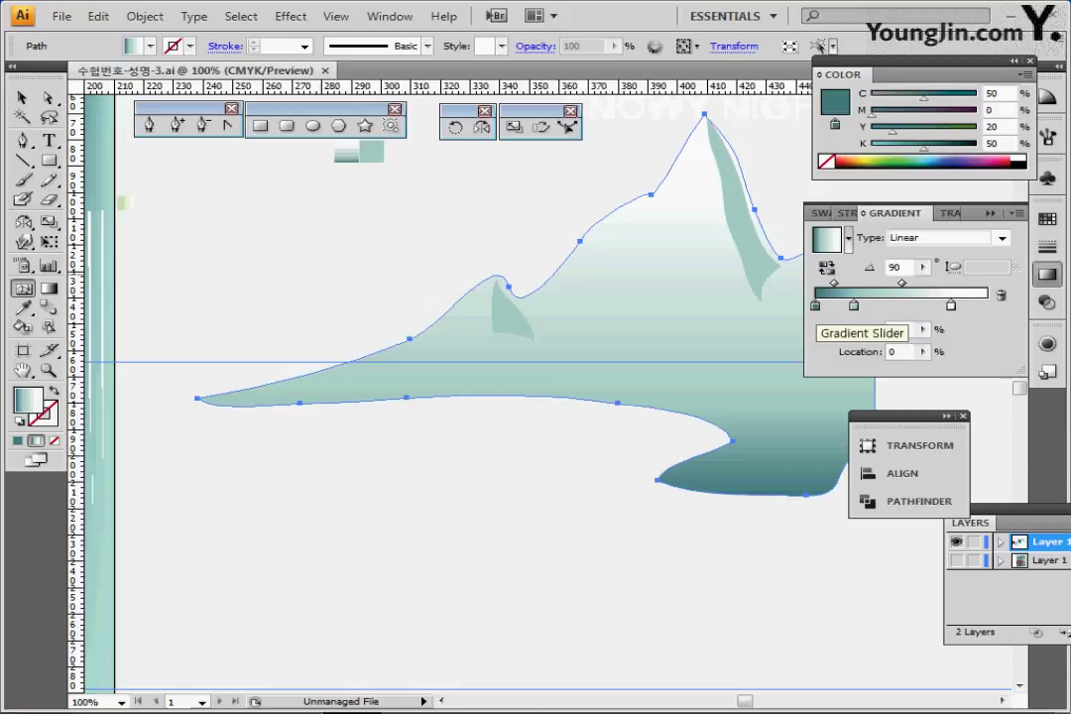
{"action": "left_click", "coordinate": [854, 306]}
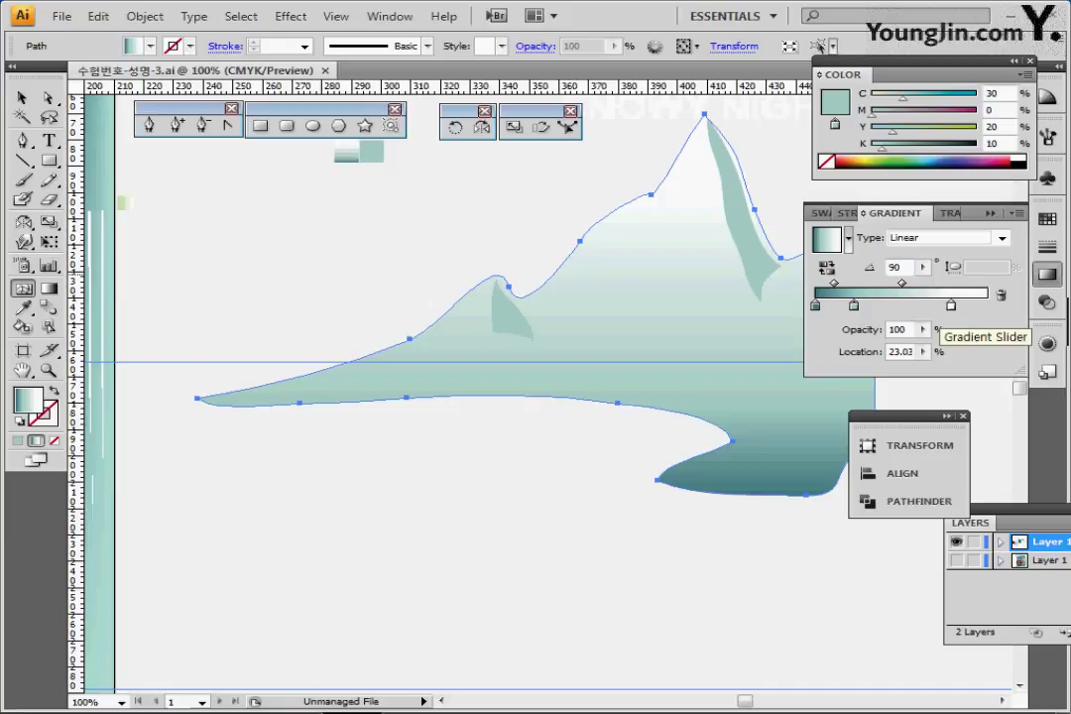
{"action": "left_click", "coordinate": [951, 306]}
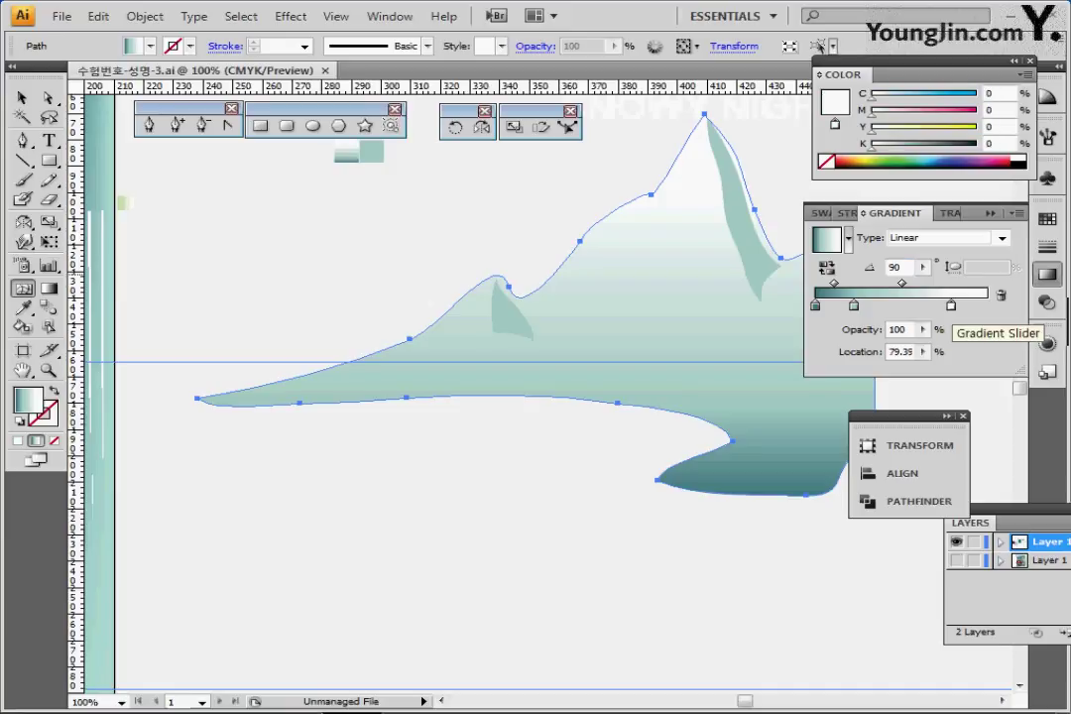
{"action": "left_click", "coordinate": [1047, 274]}
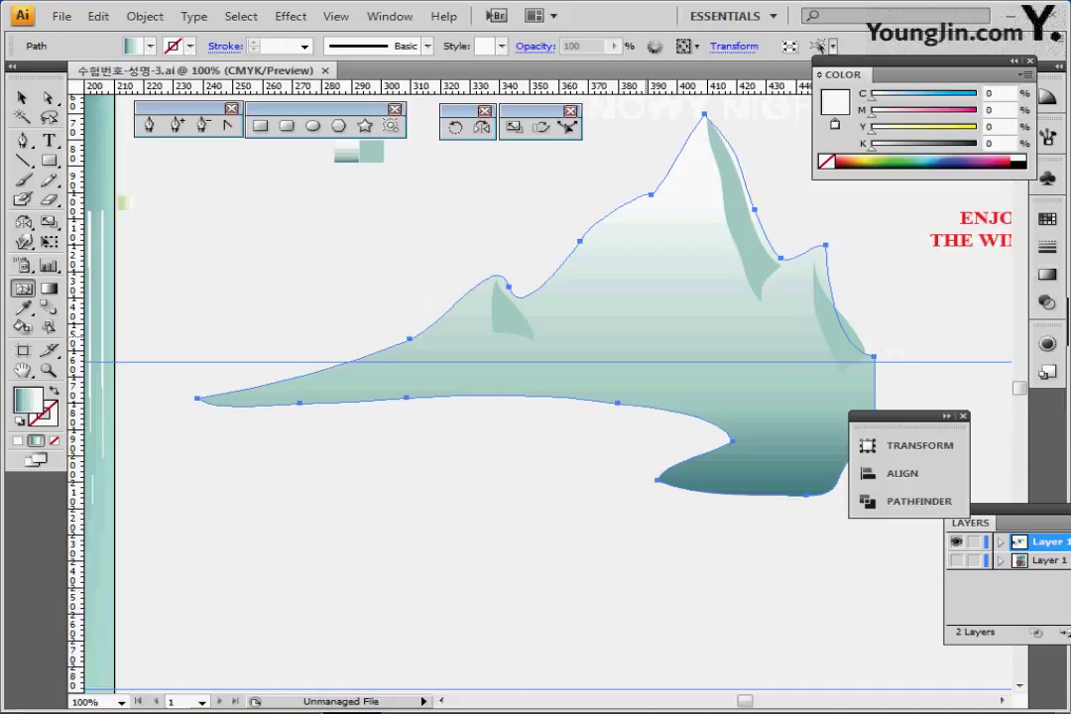
Select the mountain's three shadow shapes and check their shared fill colour values
{"action": "left_click", "coordinate": [556, 466], "text": "ctrl"}
{"action": "left_click", "coordinate": [510, 318], "text": "ctrl"}
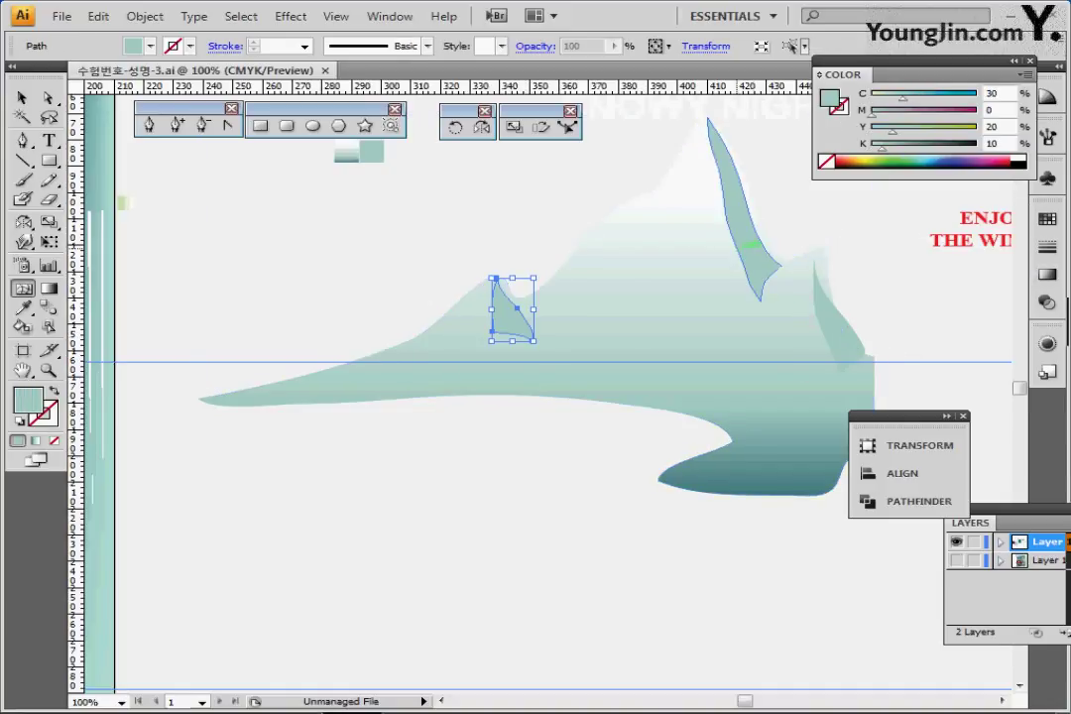
{"action": "left_click", "coordinate": [759, 248], "text": "ctrl+shift"}
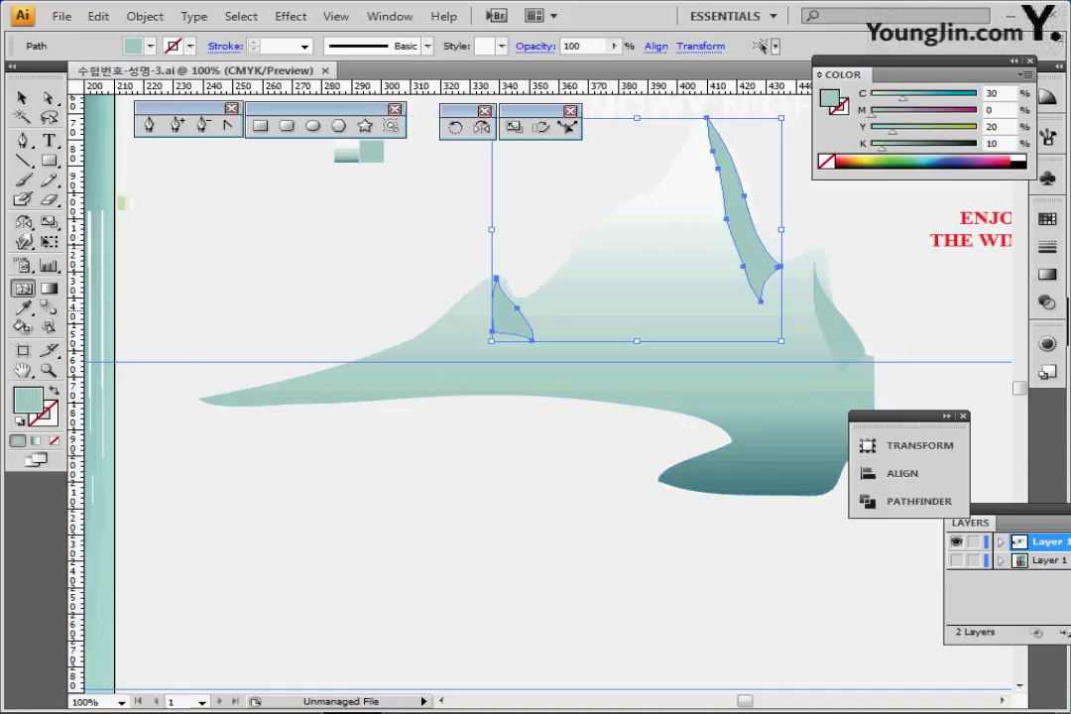
{"action": "left_click", "coordinate": [838, 325], "text": "ctrl+shift"}
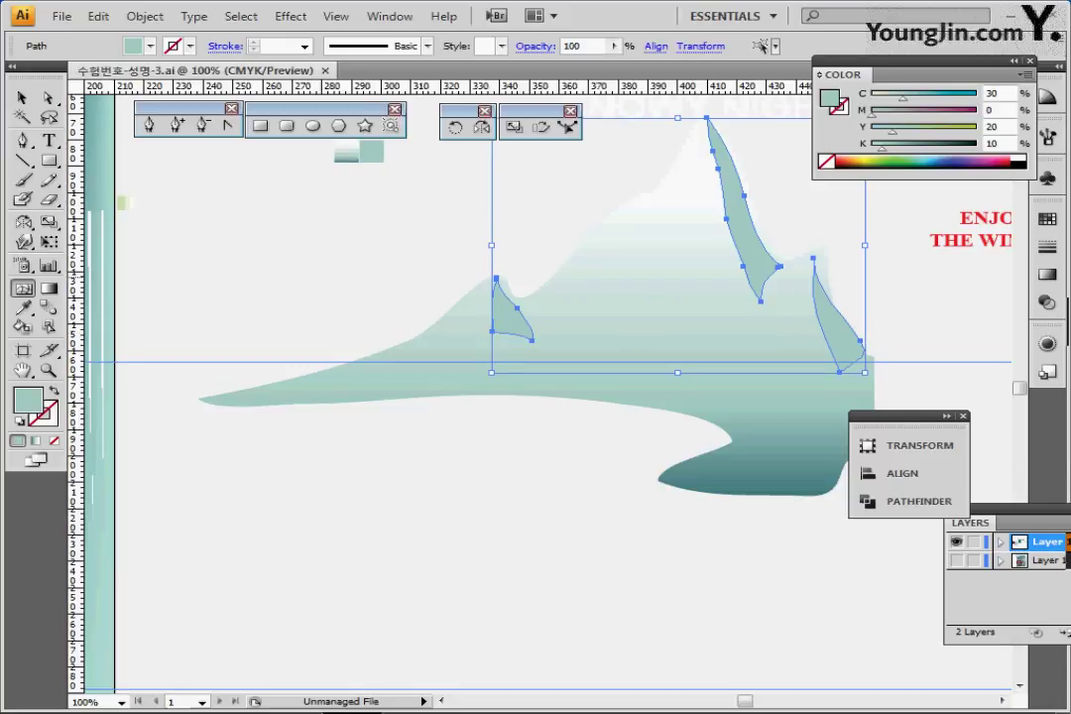
{"action": "key", "text": "a"}
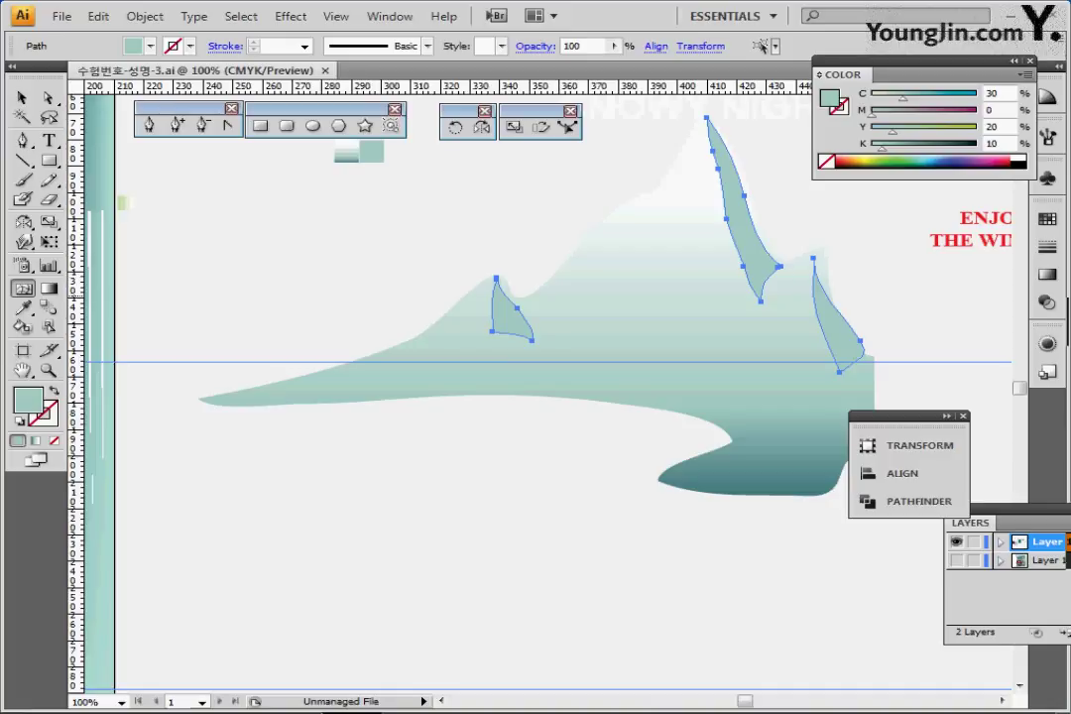
Move the mountain and its shadow shapes from beside the artboard onto the poster, and compare the placement with the finished reference layer
{"action": "scroll", "coordinate": [299, 445], "scroll_direction": "down", "scroll_amount": 2}
{"action": "left_click_drag", "start_coordinate": [299, 445], "coordinate": [738, 391]}
{"action": "key", "text": "v"}
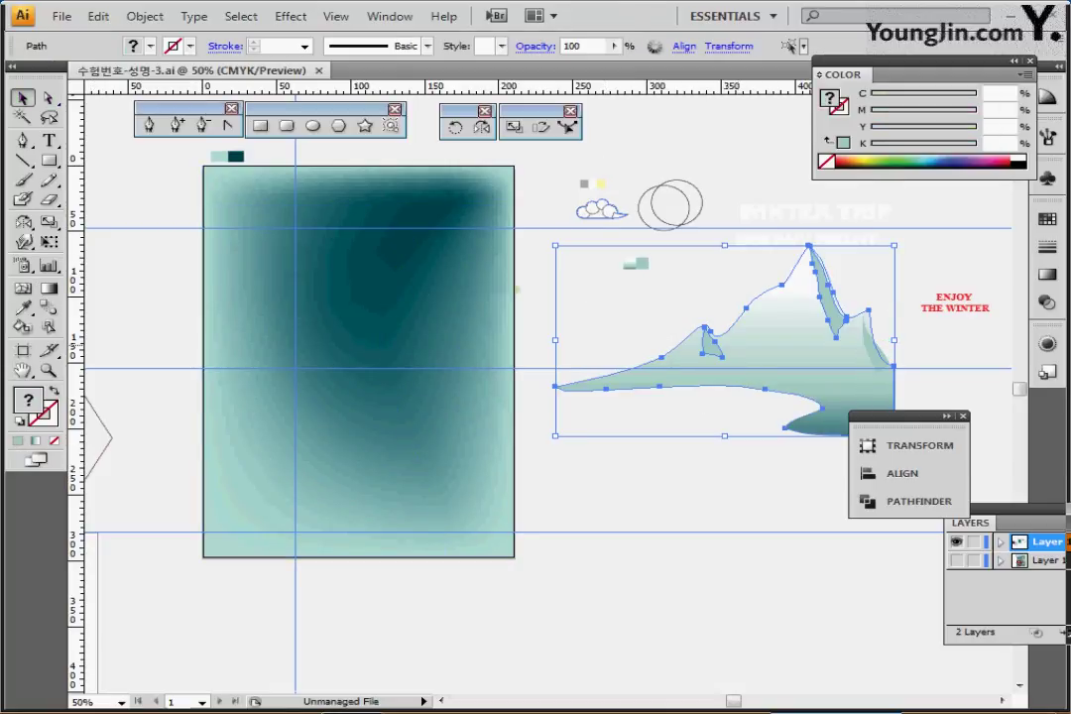
{"action": "left_click_drag", "start_coordinate": [868, 359], "coordinate": [498, 362]}
{"action": "key", "text": "ctrl+shift+b"}
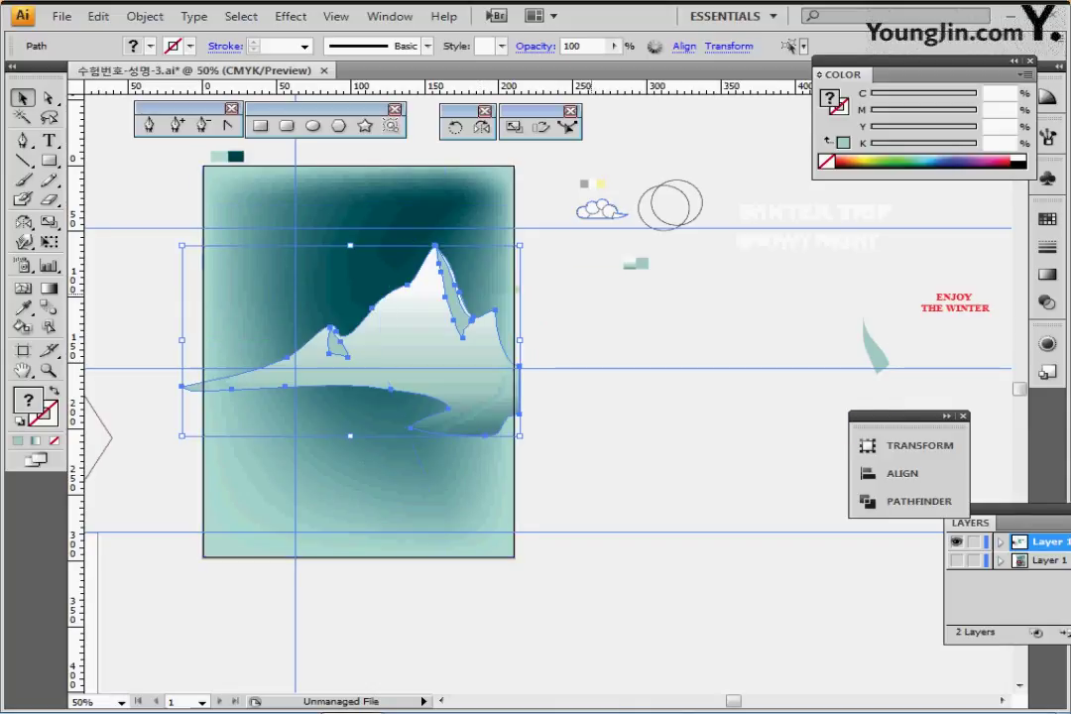
{"action": "key", "text": "ctrl+shift+b"}
{"action": "left_click", "coordinate": [956, 561]}
{"action": "key", "text": "ctrl+y"}
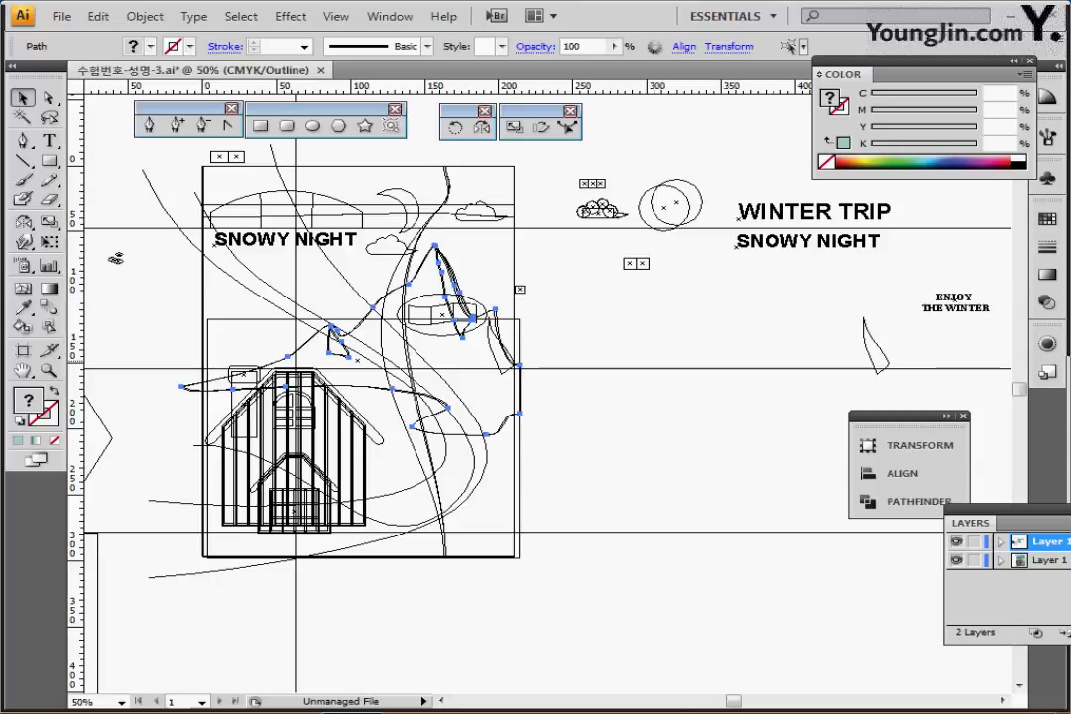
{"action": "key", "text": "ctrl+y"}
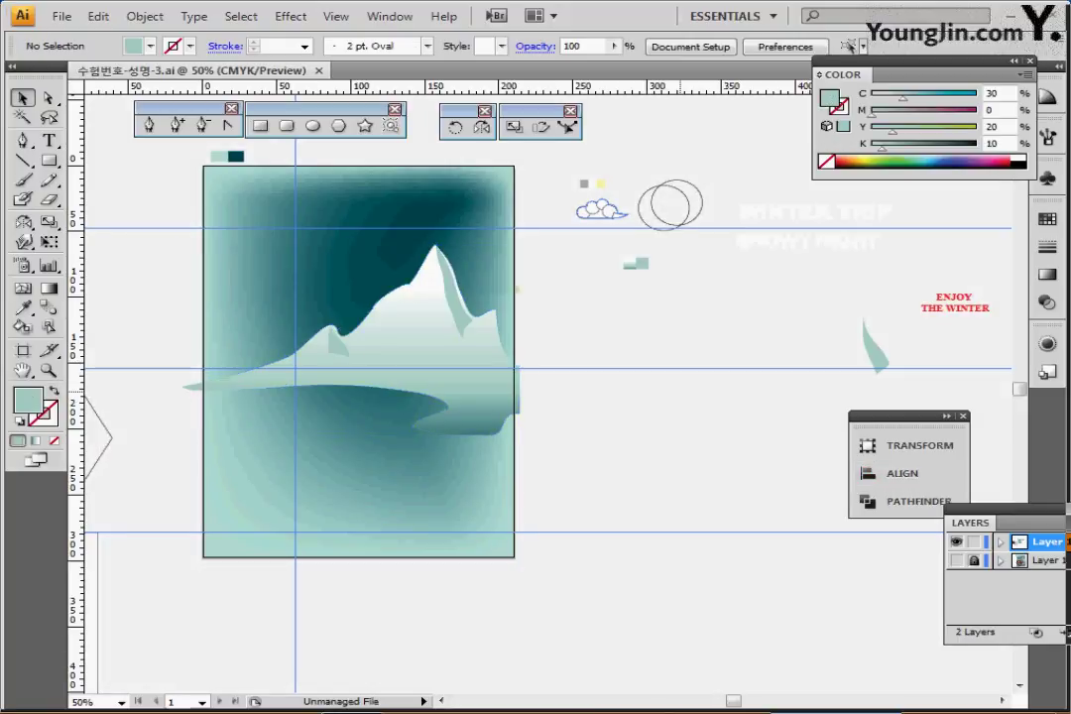
Move the shadow shape left beside the artboard onto the mountain's small right-hand peak and deselect it
{"action": "left_click", "coordinate": [879, 359]}
{"action": "left_click_drag", "start_coordinate": [872, 343], "coordinate": [495, 345]}
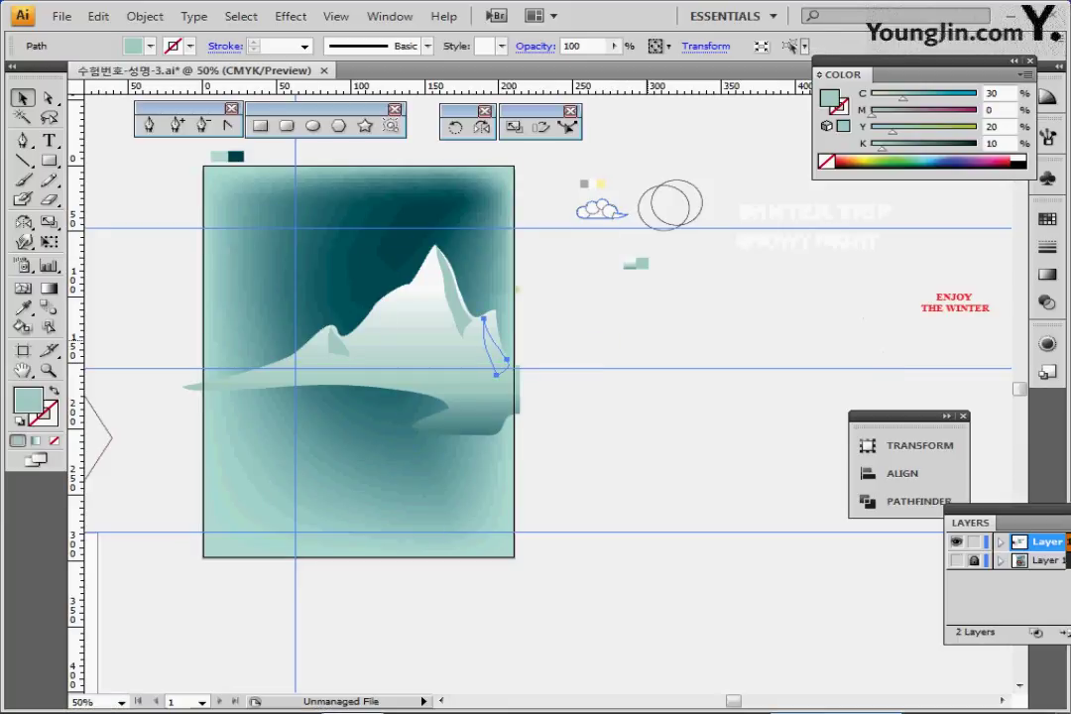
{"action": "key", "text": "ctrl+shift+a"}
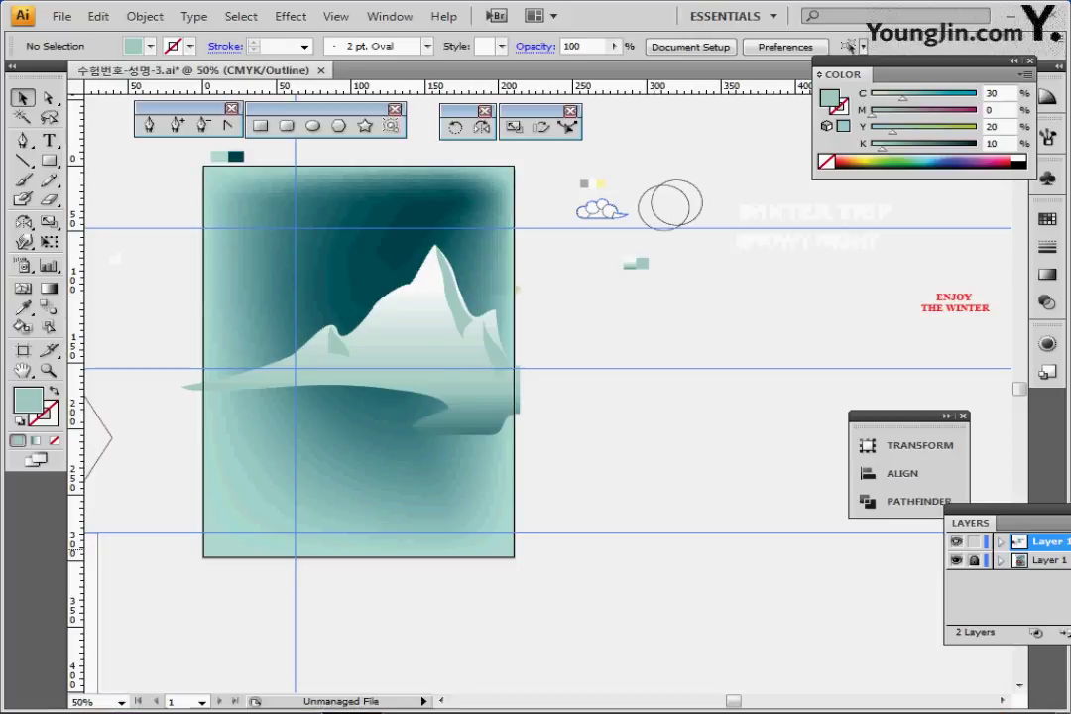
Compare the right-hand shadow with the reference layer and shift it slightly right so it follows the peak's edge
{"action": "key", "text": "ctrl+y"}
{"action": "left_click_drag", "start_coordinate": [499, 360], "coordinate": [497, 373]}
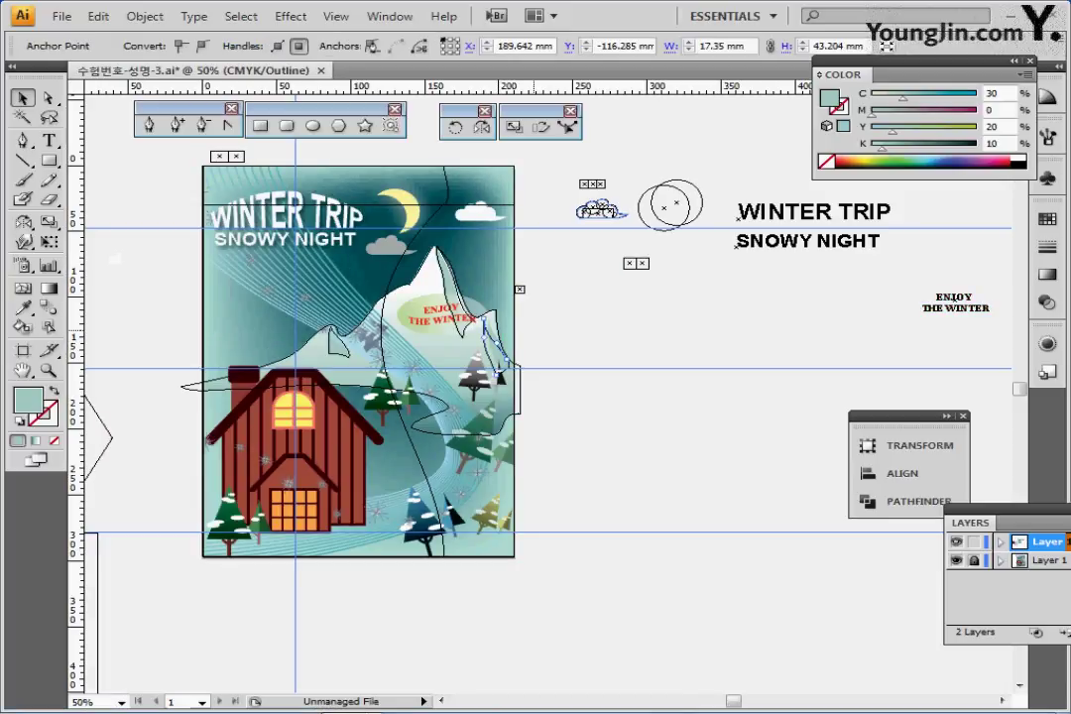
{"action": "left_click", "coordinate": [565, 548]}
{"action": "key", "text": "ctrl+y"}
{"action": "key", "text": "ctrl+y"}
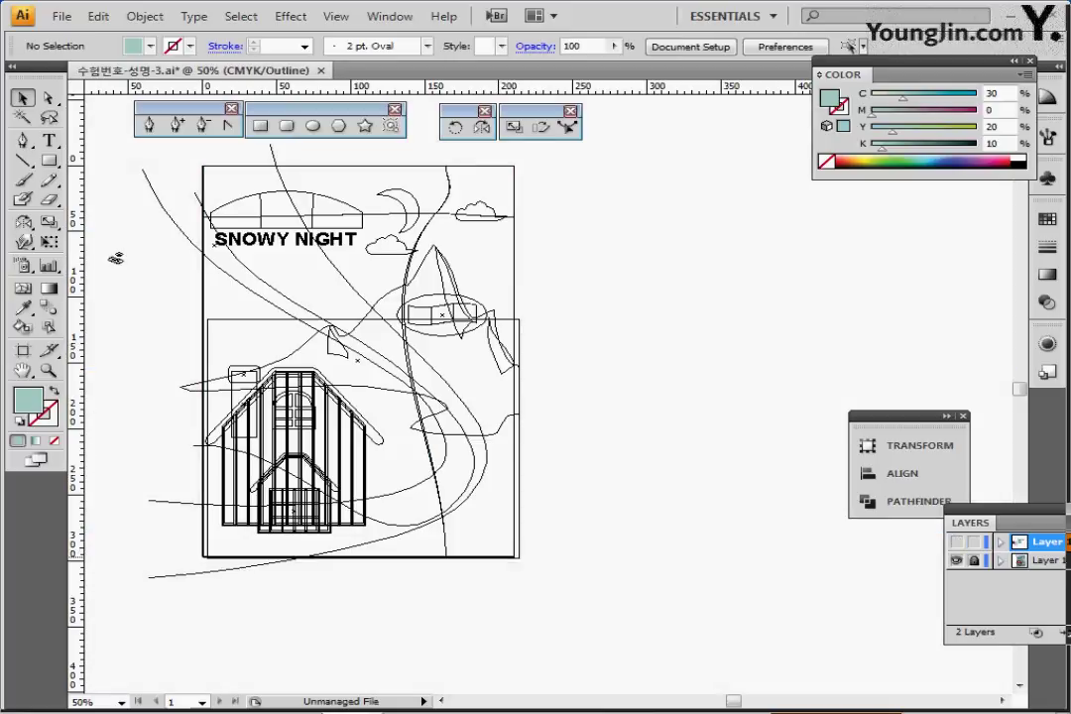
{"action": "key", "text": "ctrl+y"}
{"action": "left_click", "coordinate": [493, 347]}
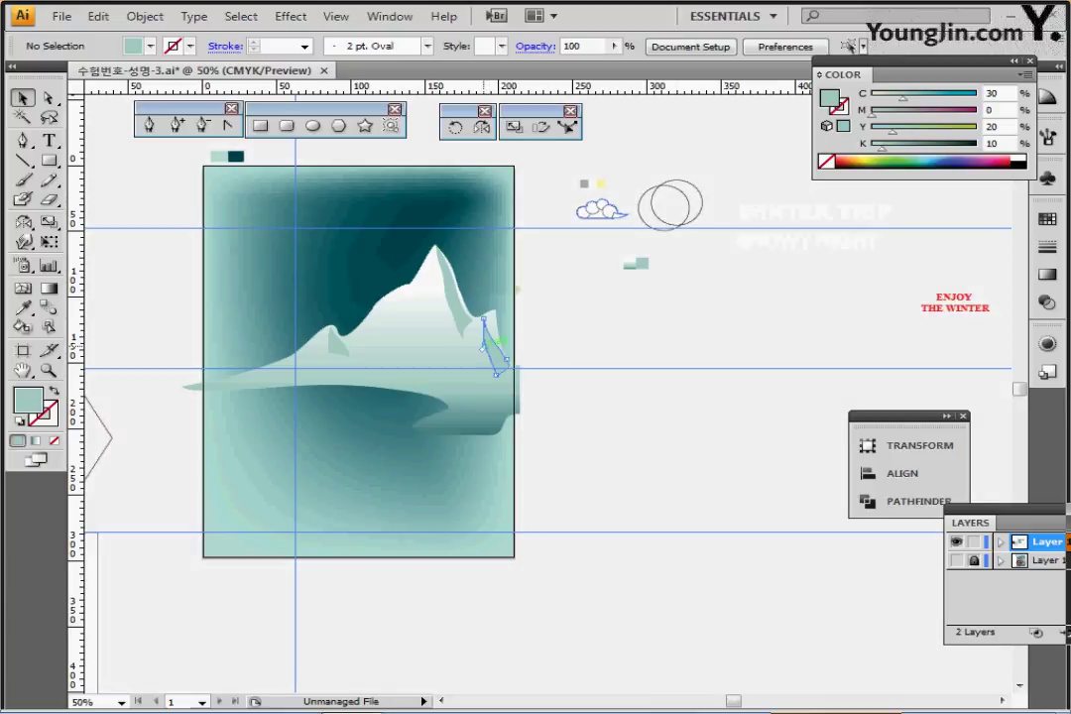
{"action": "left_click_drag", "start_coordinate": [496, 347], "coordinate": [506, 349]}
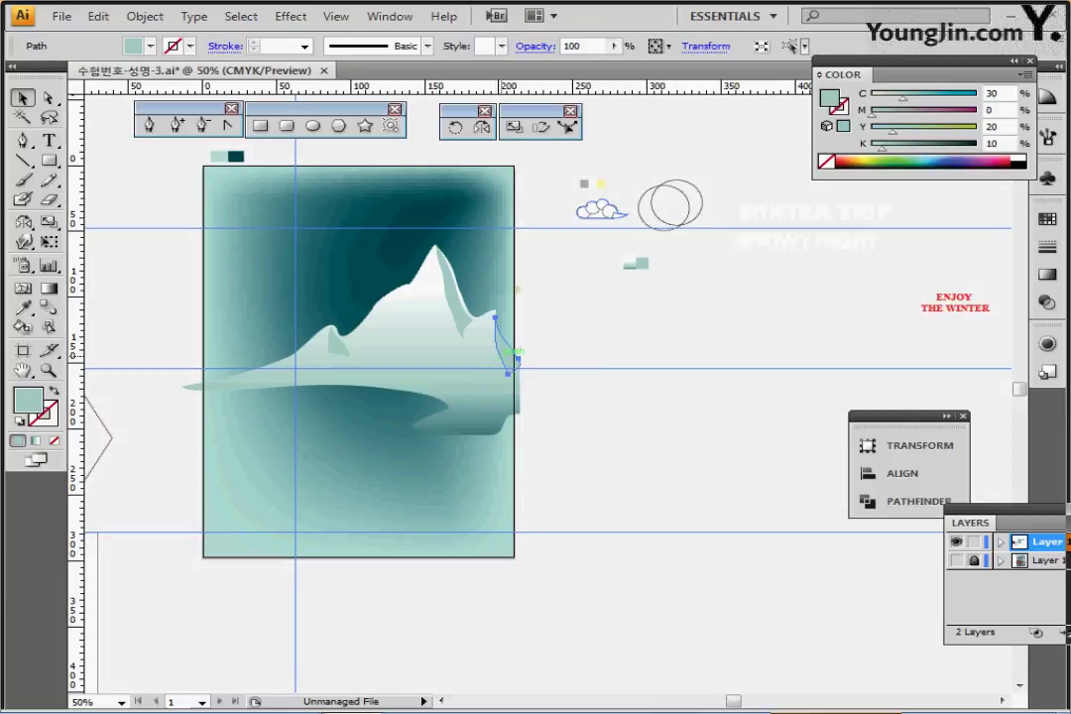
{"action": "left_click", "coordinate": [602, 369]}
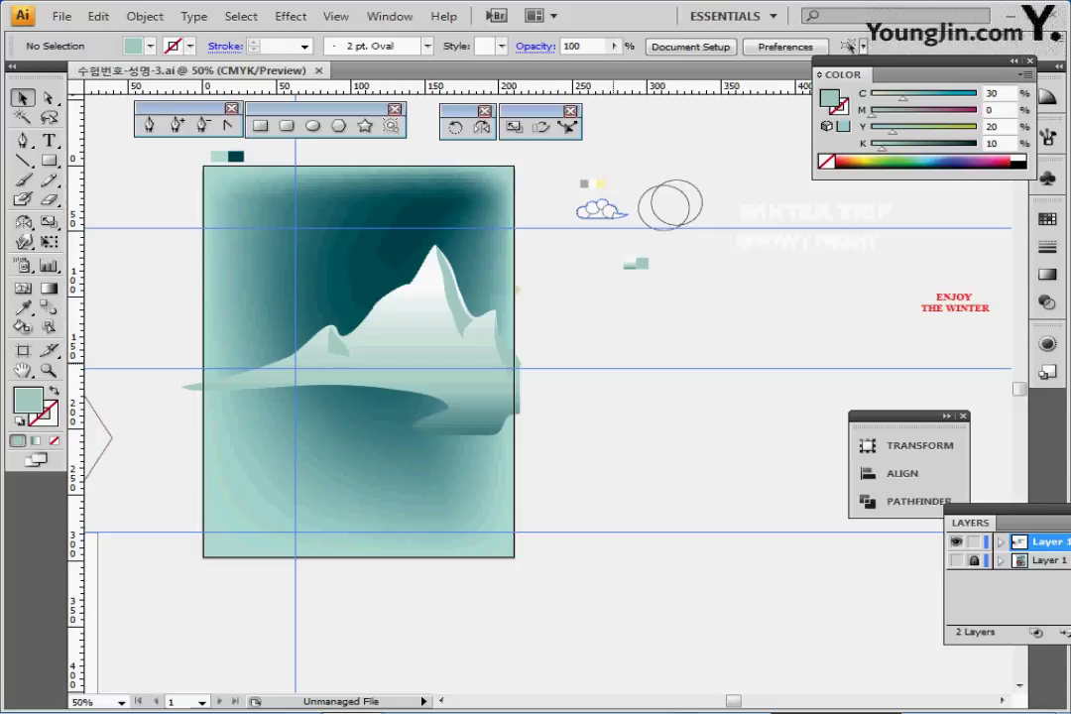
Examine the separate parts of the cloud beside the artboard: the base rectangle, the four circles and the curved tail
{"action": "left_click", "coordinate": [662, 224], "text": "ctrl"}
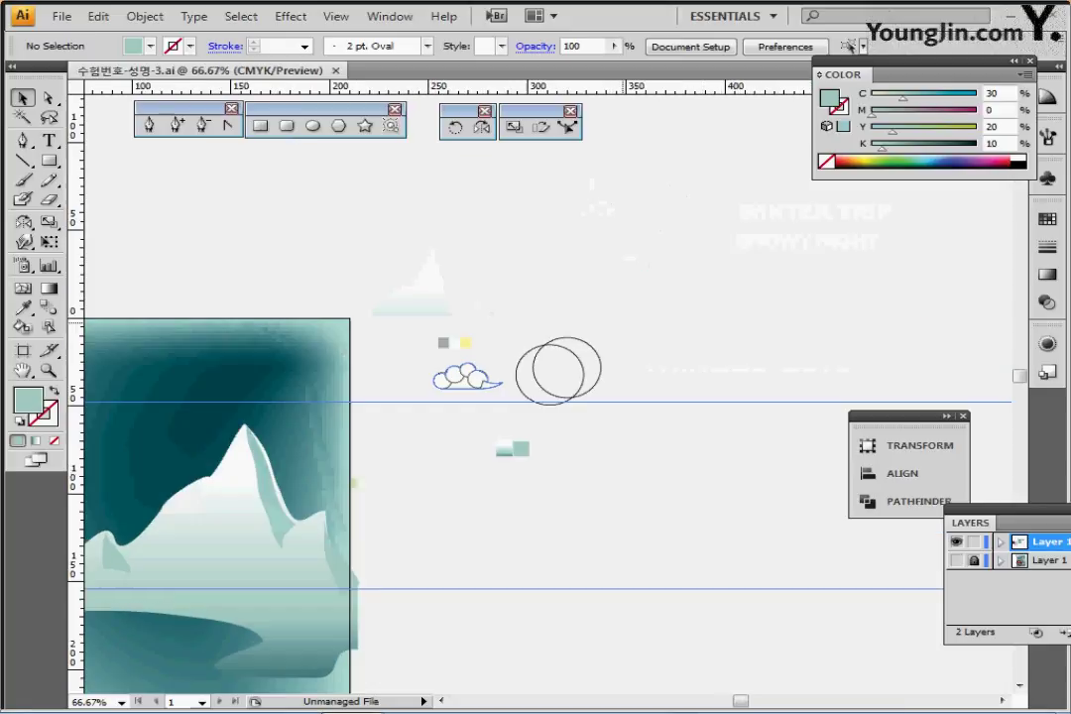
{"action": "key", "text": "ctrl+plus"}
{"action": "key", "text": "ctrl+plus"}
{"action": "key", "text": "ctrl+plus"}
{"action": "key", "text": "ctrl+plus"}
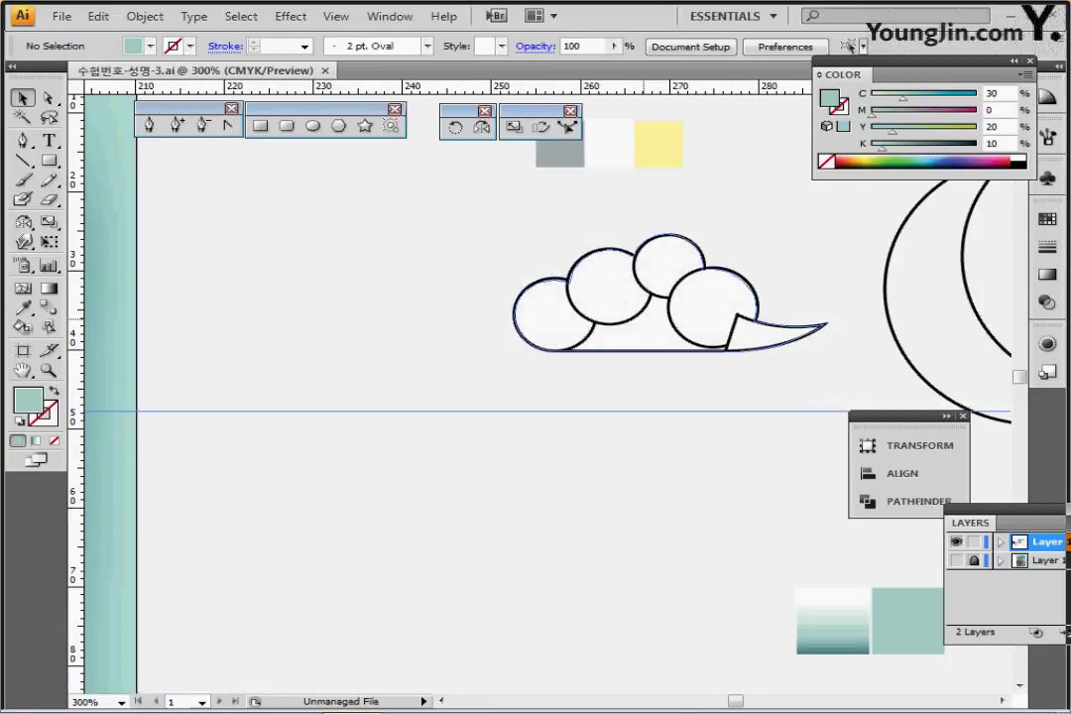
{"action": "key", "text": "ctrl+plus"}
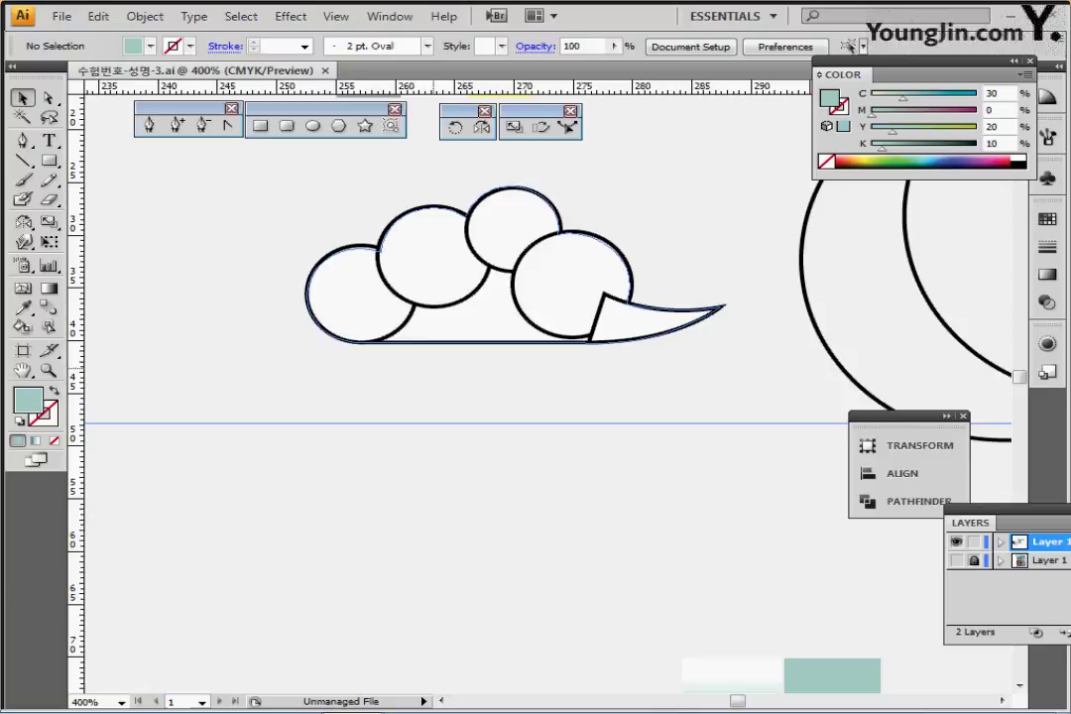
{"action": "left_click", "coordinate": [460, 328]}
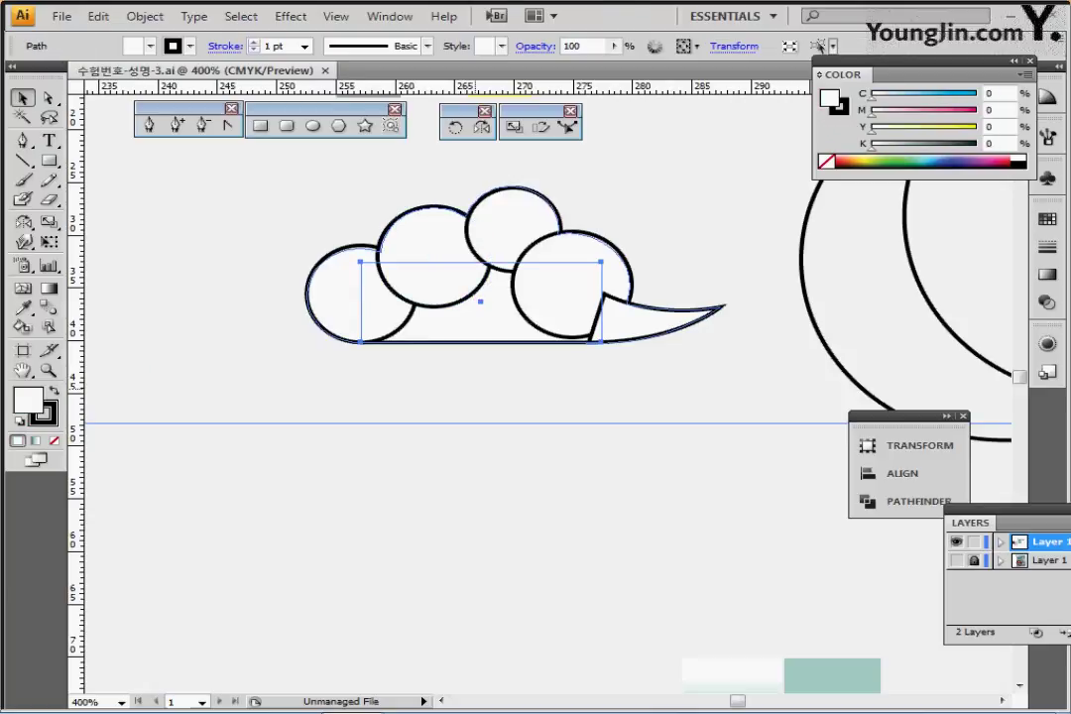
{"action": "left_click", "coordinate": [484, 404]}
{"action": "left_click", "coordinate": [359, 295]}
{"action": "left_click", "coordinate": [430, 256], "text": "shift"}
{"action": "left_click", "coordinate": [509, 230], "text": "shift"}
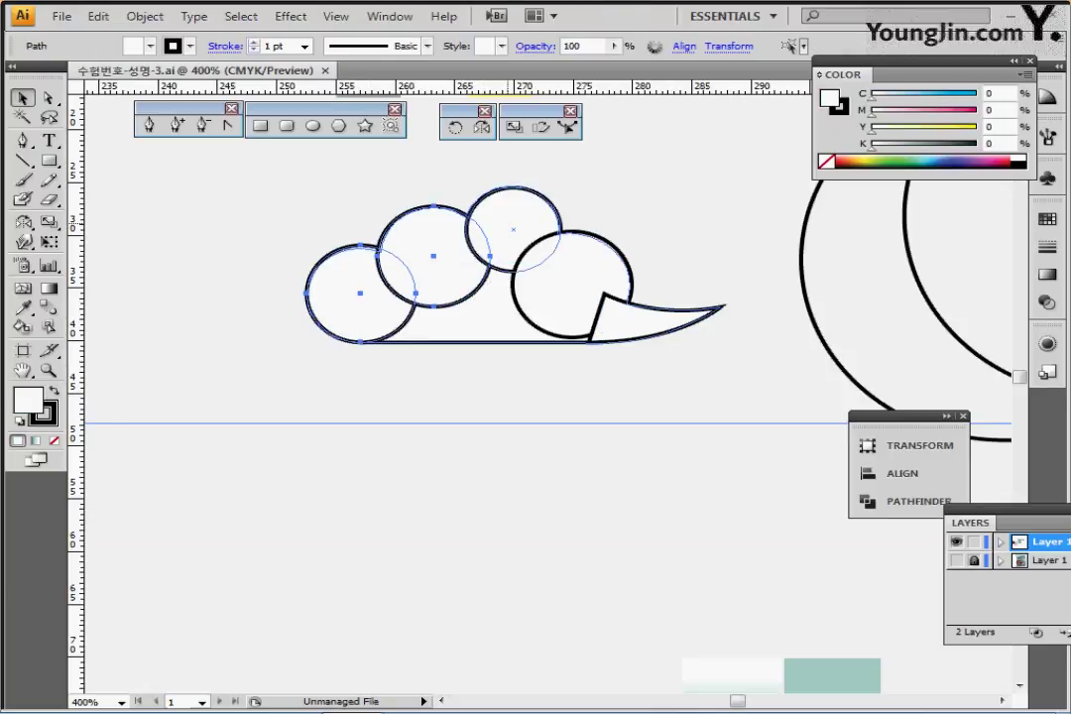
{"action": "left_click", "coordinate": [512, 229]}
{"action": "left_click", "coordinate": [572, 284], "text": "shift"}
{"action": "key", "text": "ctrl+shift+a"}
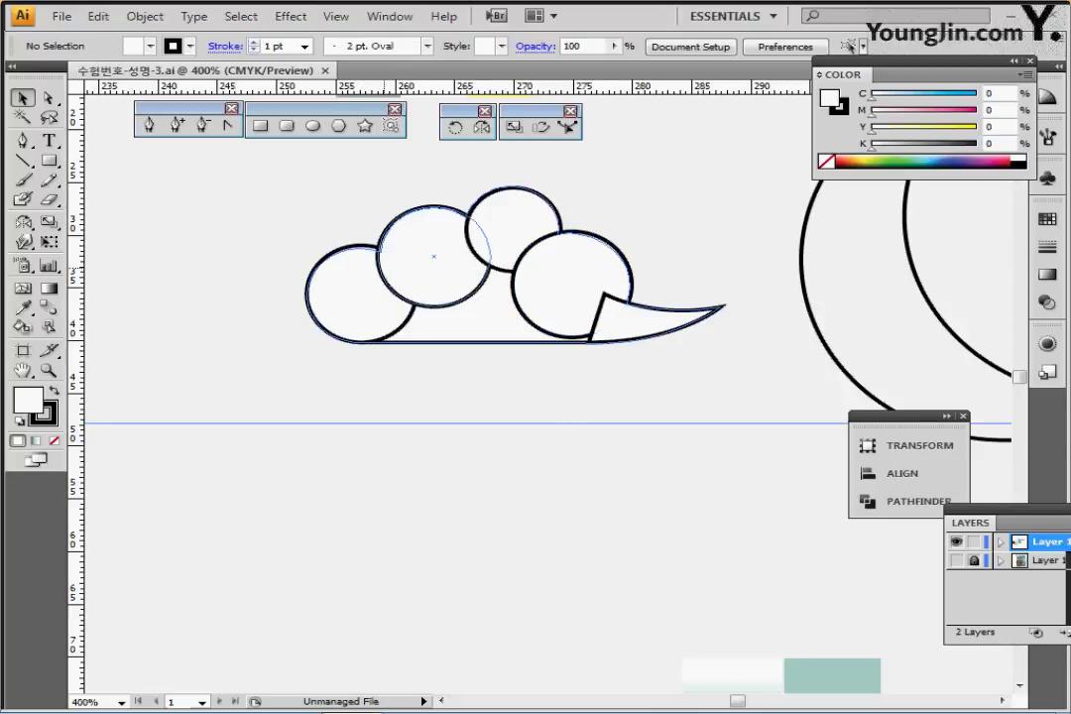
{"action": "left_click", "coordinate": [631, 321]}
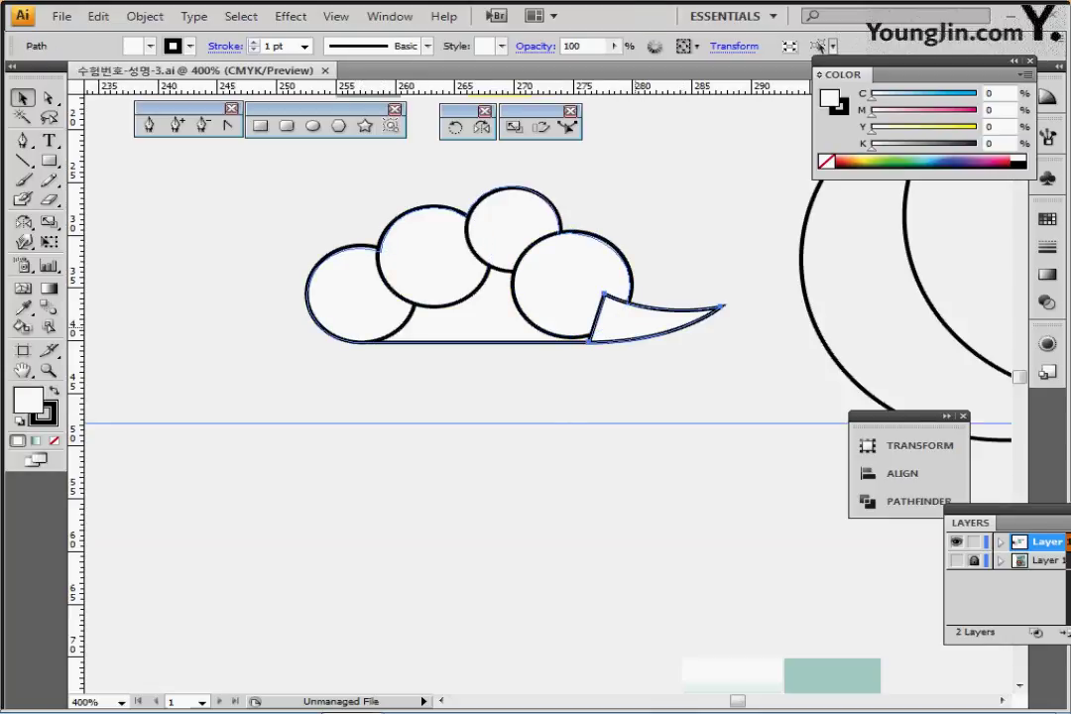
{"action": "key", "text": "ctrl+shift+b"}
{"action": "left_click", "coordinate": [526, 341], "text": "ctrl+alt"}
{"action": "left_click_drag", "start_coordinate": [527, 341], "coordinate": [576, 308]}
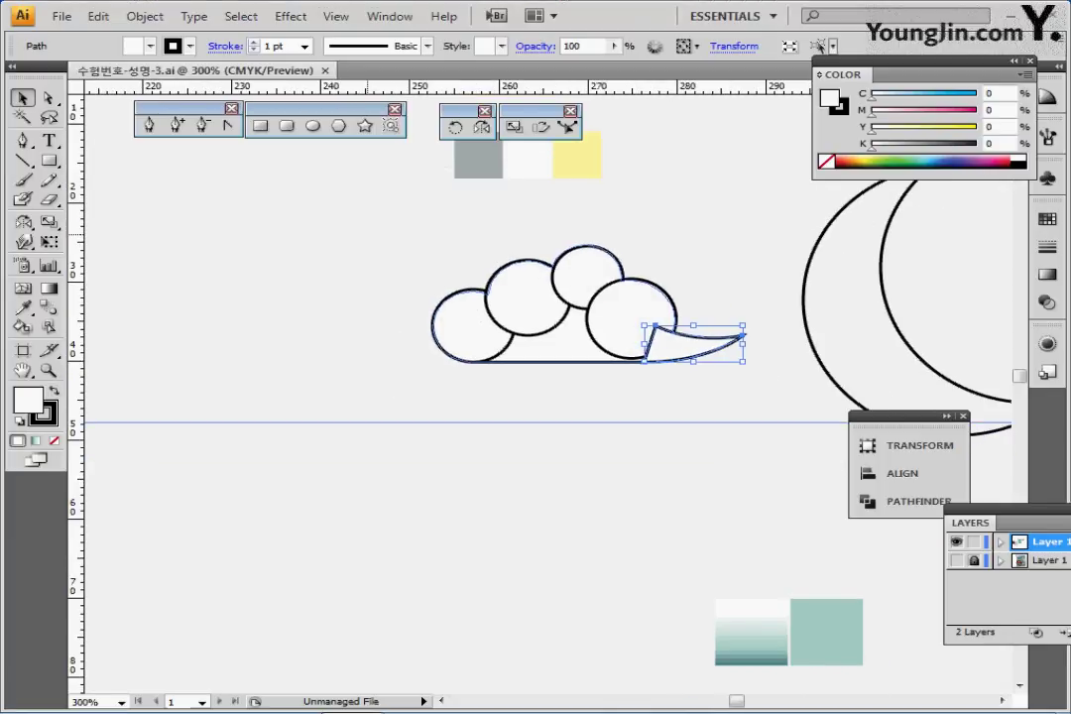
Select all parts of the cloud and merge them into a single shape with the Pathfinder Unite mode
{"action": "left_click_drag", "start_coordinate": [364, 235], "coordinate": [681, 384]}
{"action": "key", "text": "ctrl+a"}
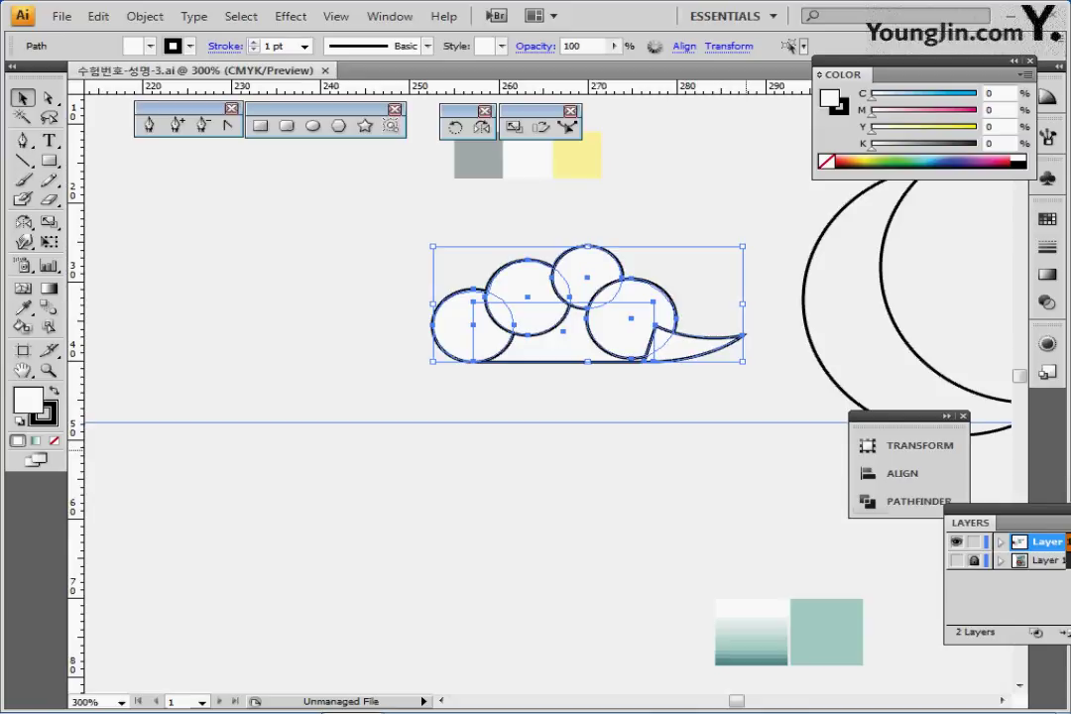
{"action": "left_click", "coordinate": [946, 416]}
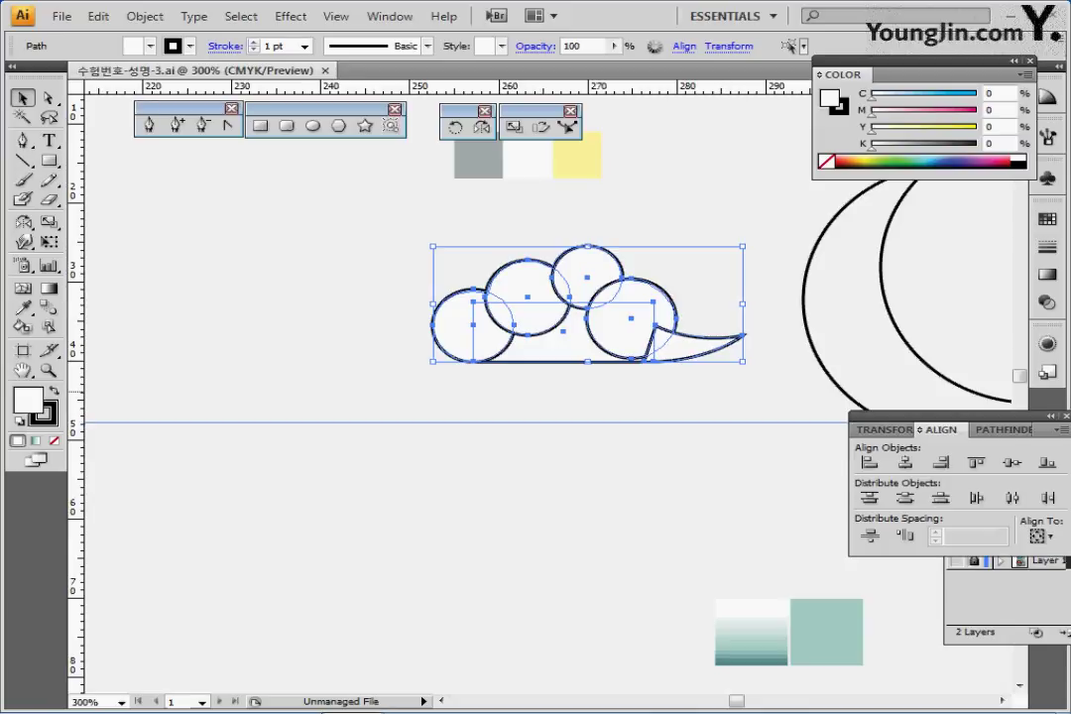
{"action": "left_click", "coordinate": [1002, 429]}
{"action": "left_click", "coordinate": [869, 463]}
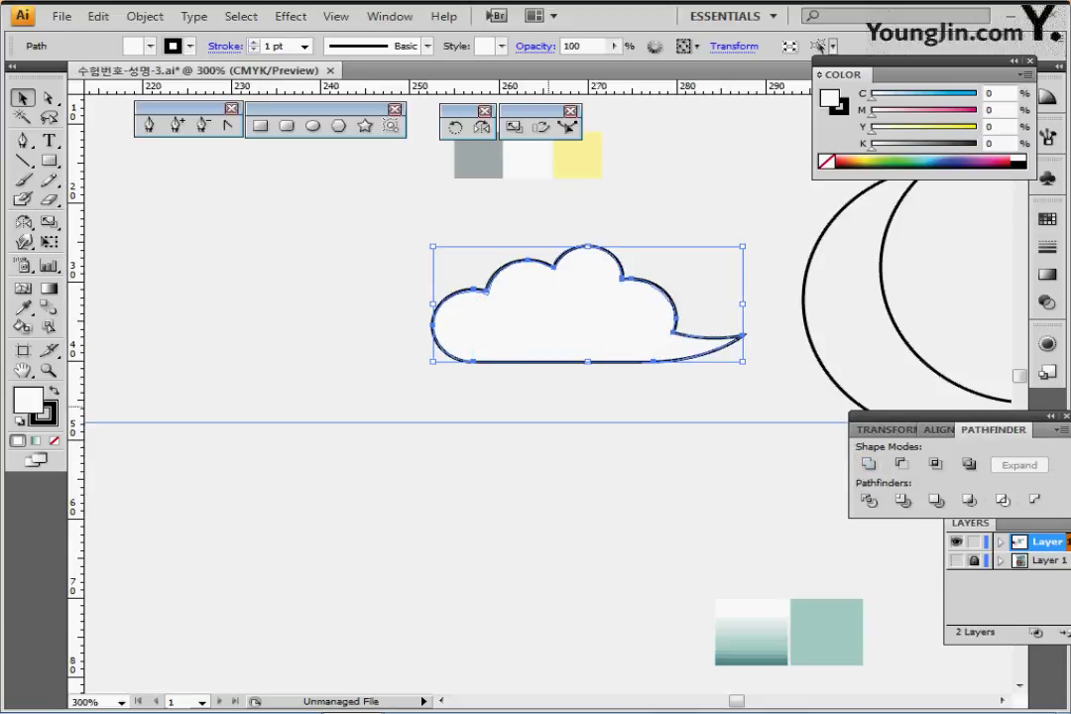
Move the merged cloud from beside the artboard into the poster's dark sky above the mountain
{"action": "key", "text": "ctrl+minus"}
{"action": "key", "text": "ctrl+minus"}
{"action": "key", "text": "ctrl+minus"}
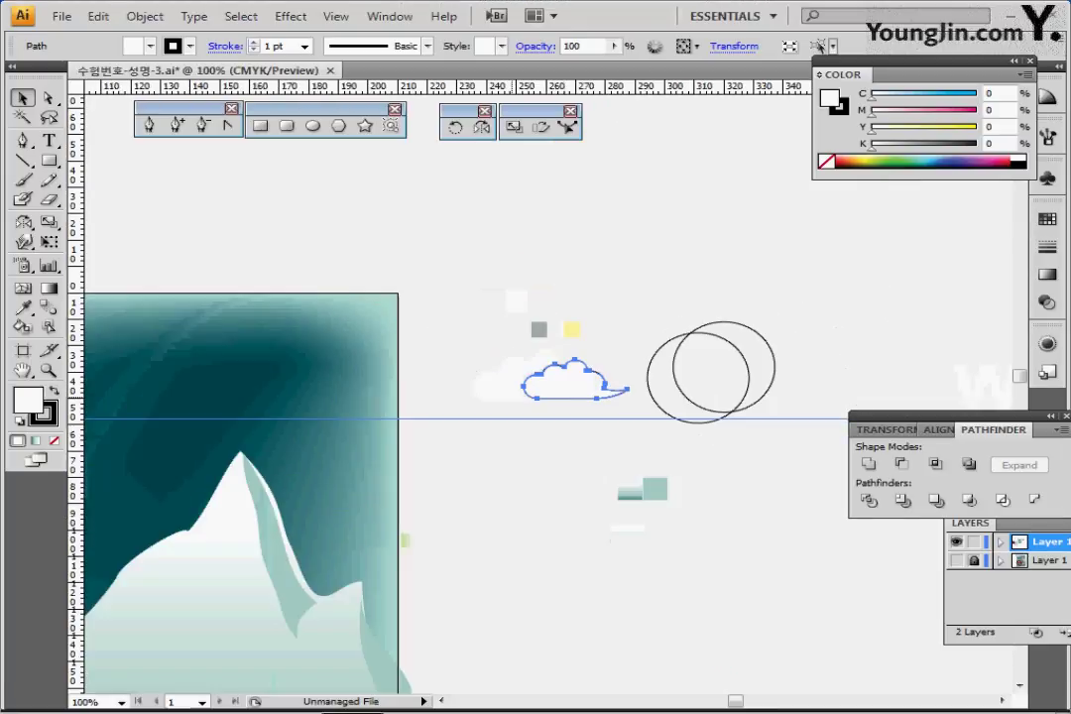
{"action": "left_click_drag", "start_coordinate": [449, 401], "coordinate": [753, 275]}
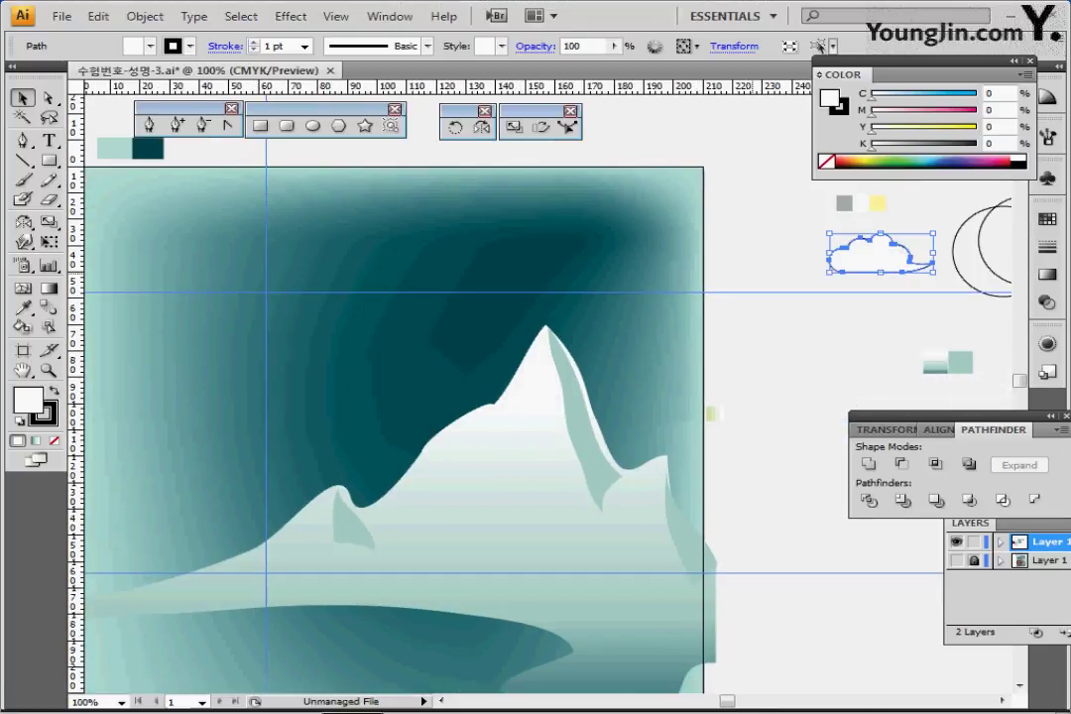
{"action": "left_click", "coordinate": [659, 332]}
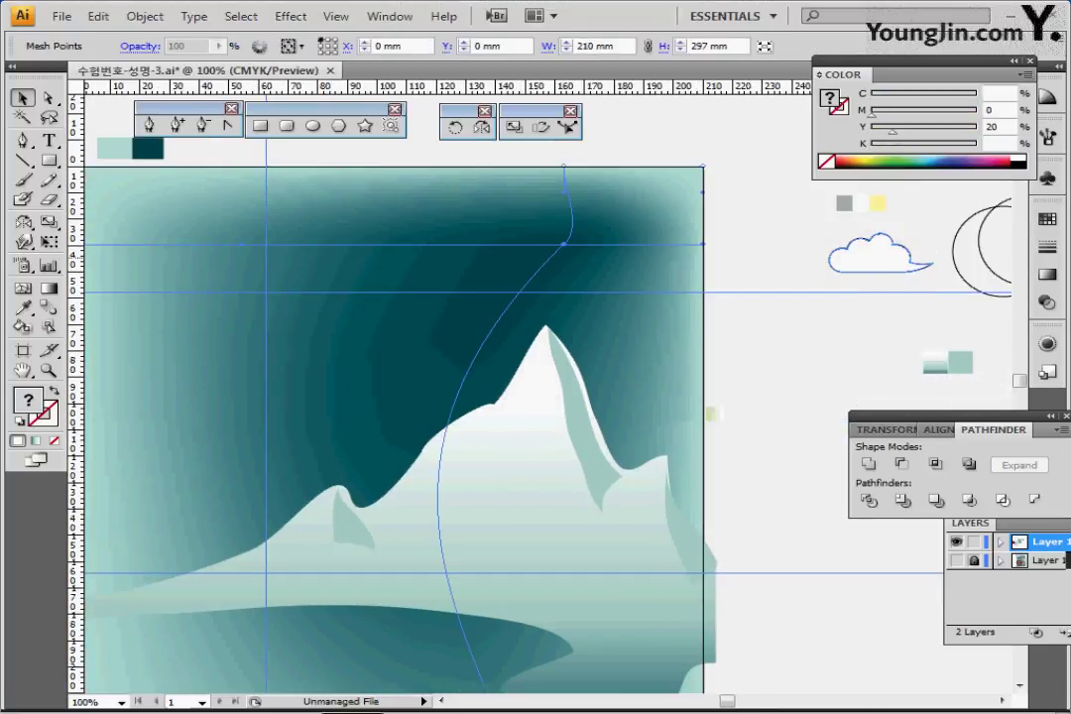
{"action": "left_click_drag", "start_coordinate": [879, 256], "coordinate": [528, 257]}
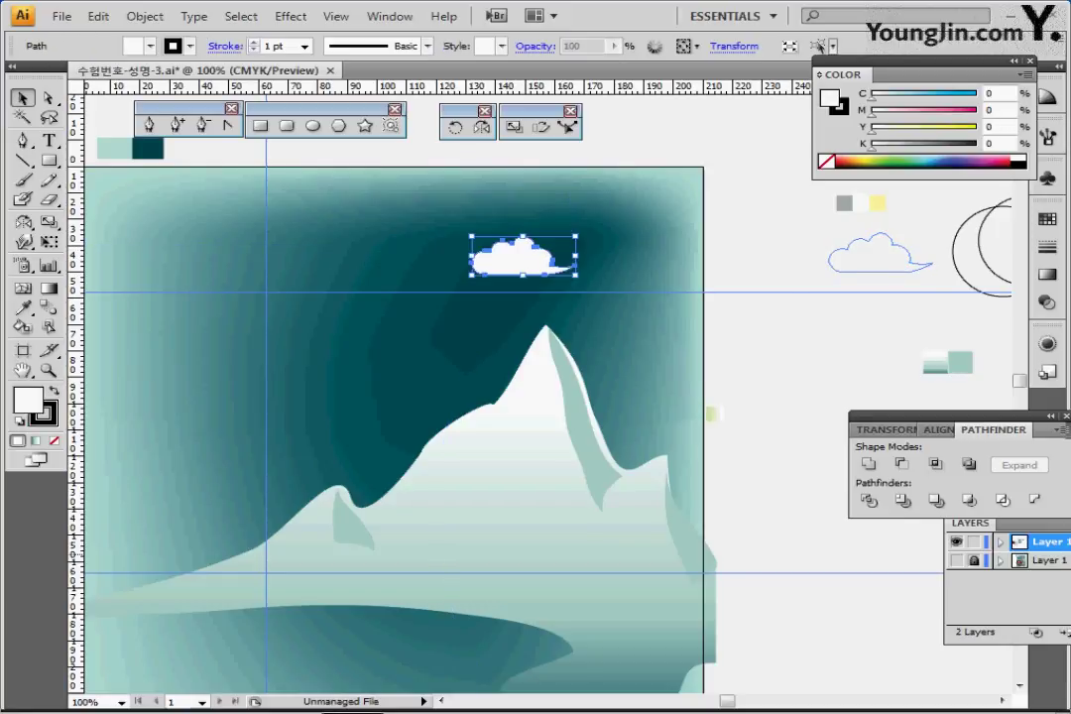
Show the finished reference layer and move the cloud exactly over its white cloud to the right of the moon
{"action": "left_click", "coordinate": [956, 542], "text": "ctrl"}
{"action": "left_click", "coordinate": [956, 561]}
{"action": "left_click", "coordinate": [956, 562], "text": "ctrl"}
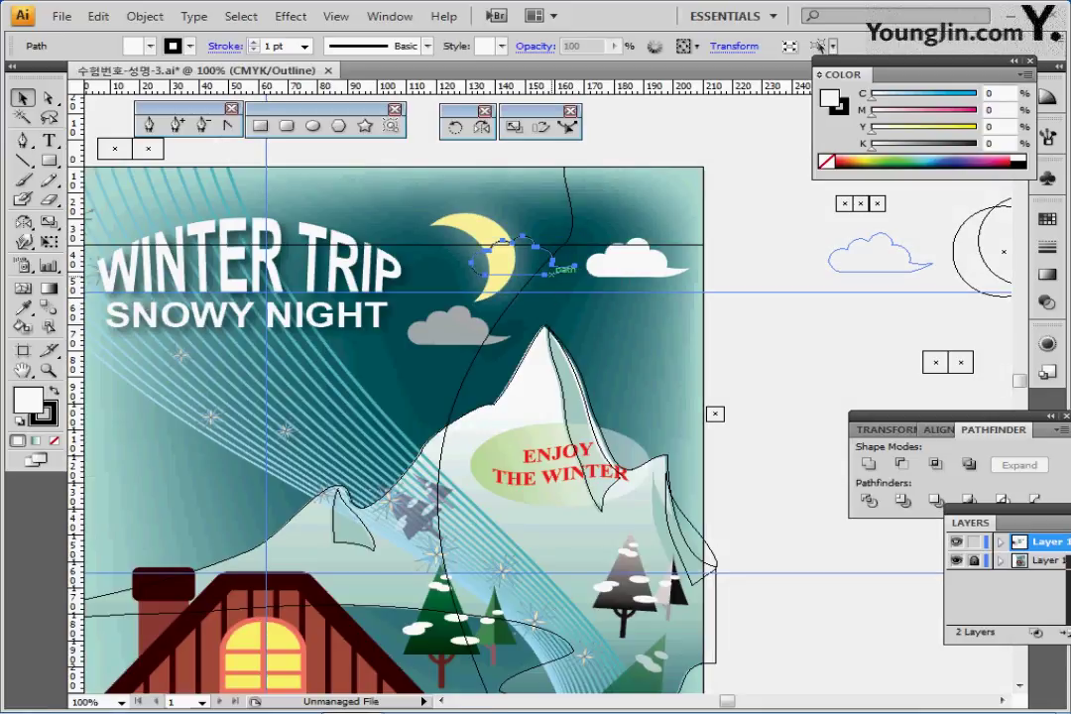
{"action": "left_click_drag", "start_coordinate": [552, 266], "coordinate": [667, 266]}
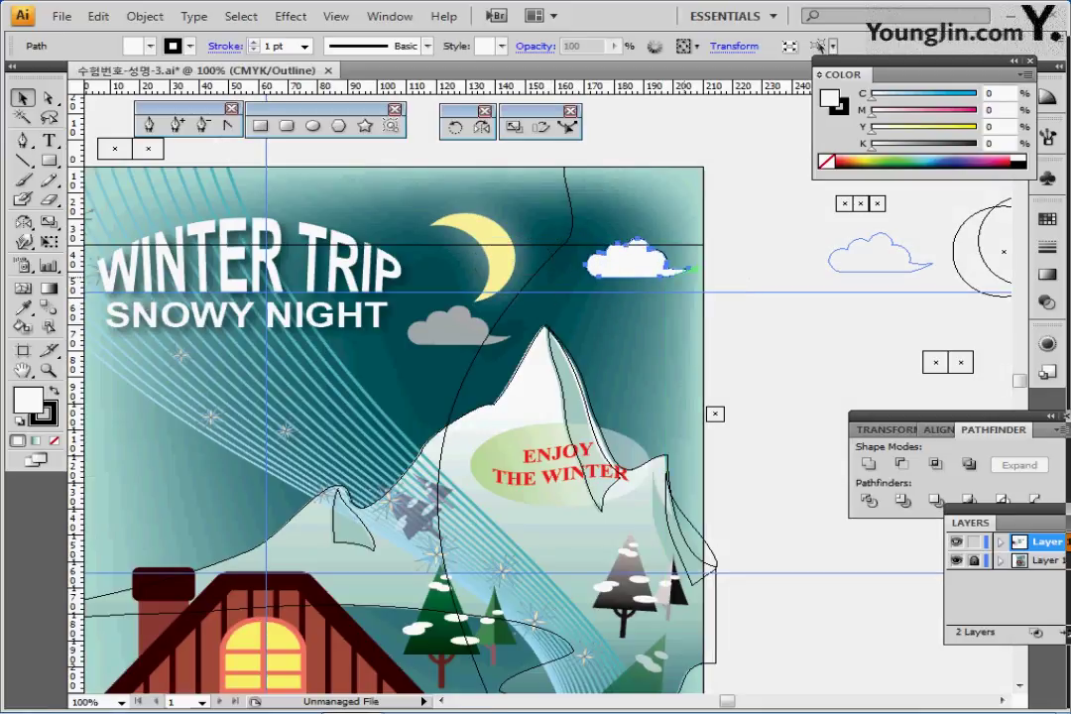
Remove the cloud's stroke and place a copy of it over the reference's gray cloud below the moon
{"action": "key", "text": "x"}
{"action": "key", "text": "slash"}
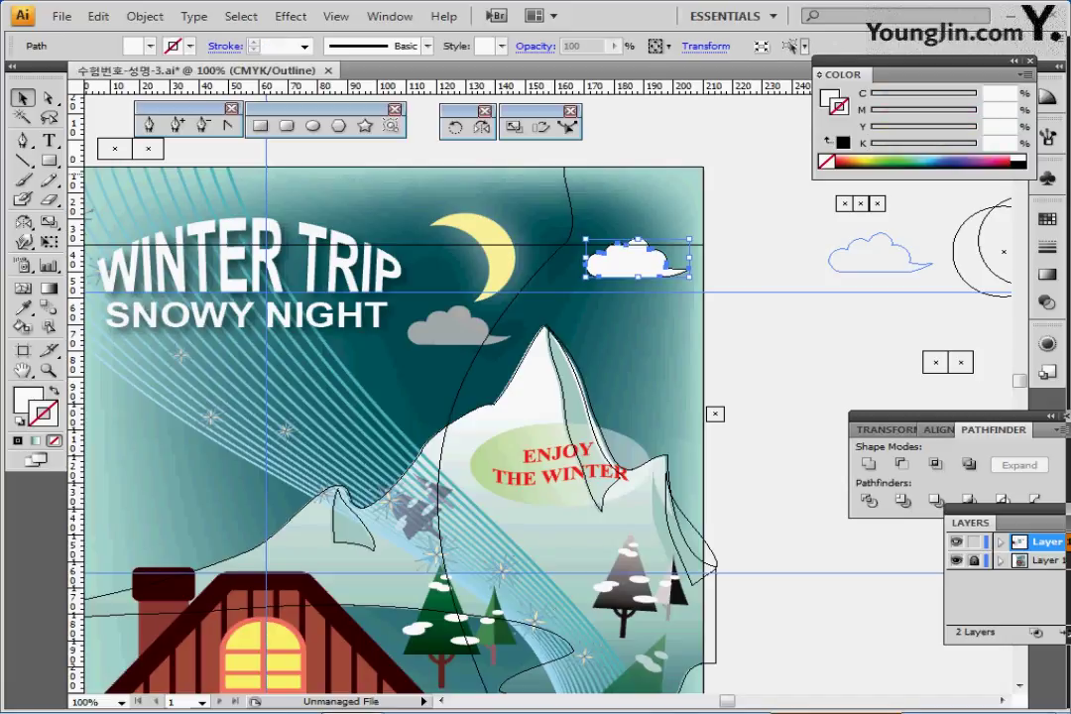
{"action": "key", "text": "a"}
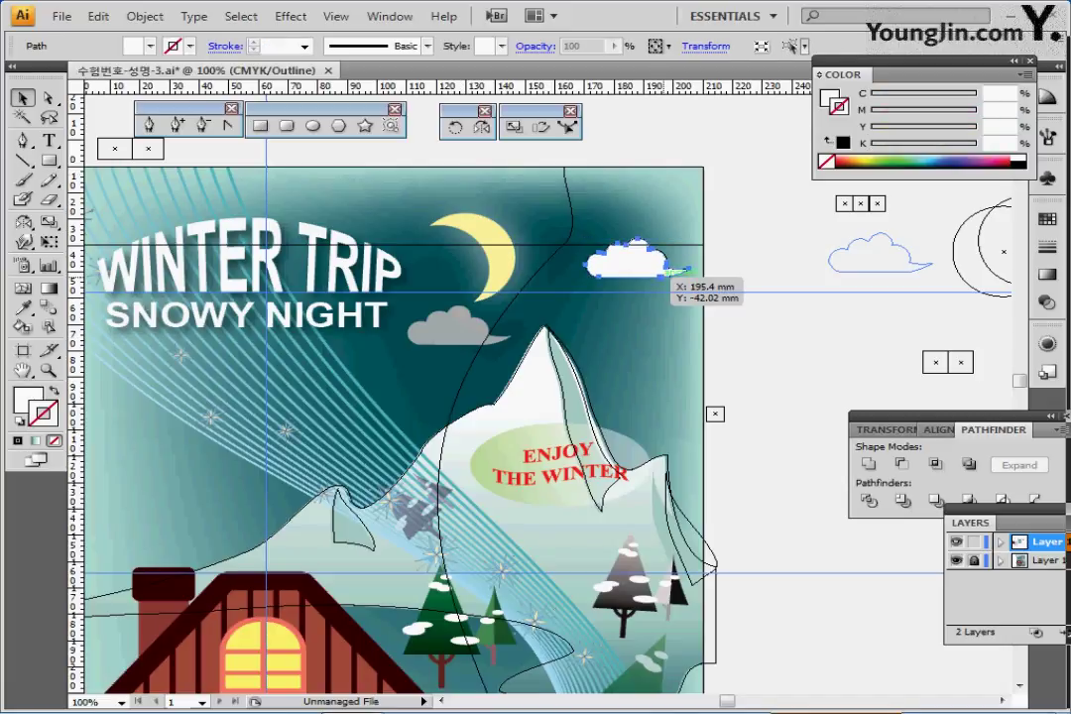
{"action": "left_click_drag", "start_coordinate": [674, 270], "coordinate": [484, 338]}
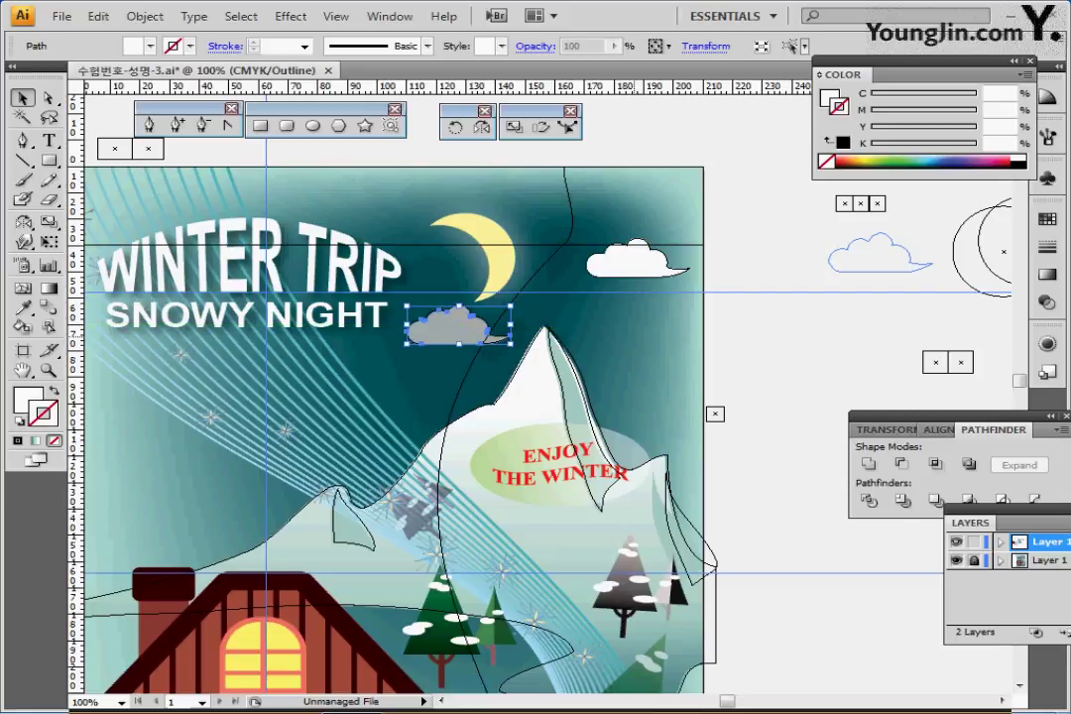
Return to the colored preview and fill the lower cloud with gray at C 0, M 0, Y 0, K 40
{"action": "key", "text": "ctrl+y"}
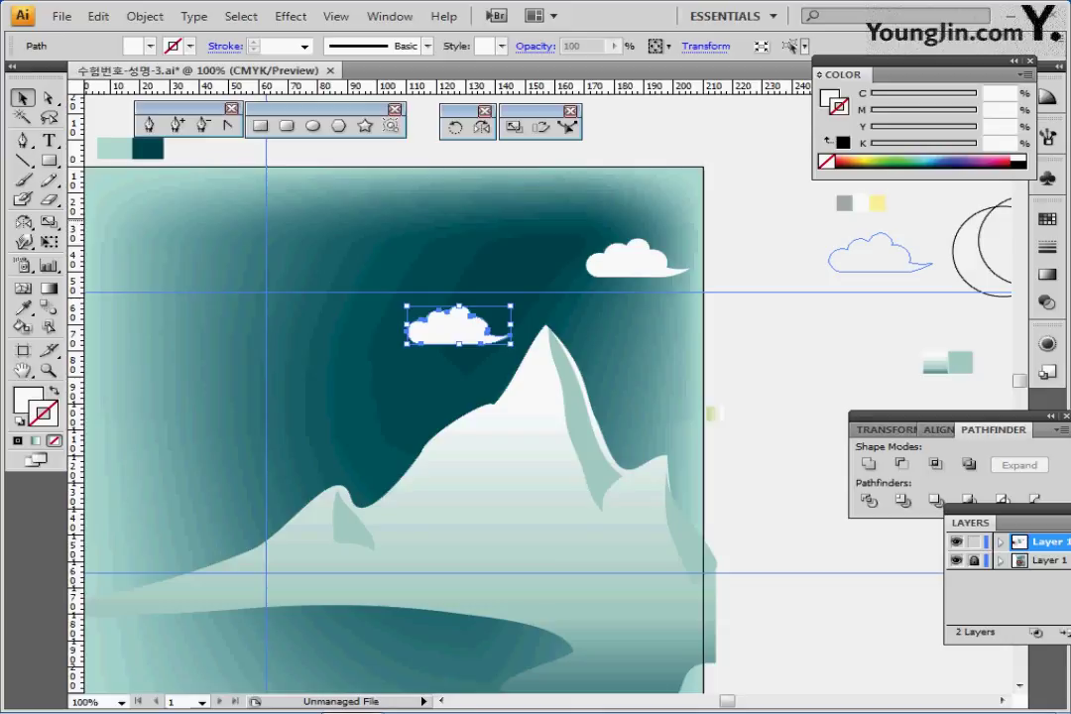
{"action": "left_click", "coordinate": [22, 307]}
{"action": "left_click", "coordinate": [844, 202]}
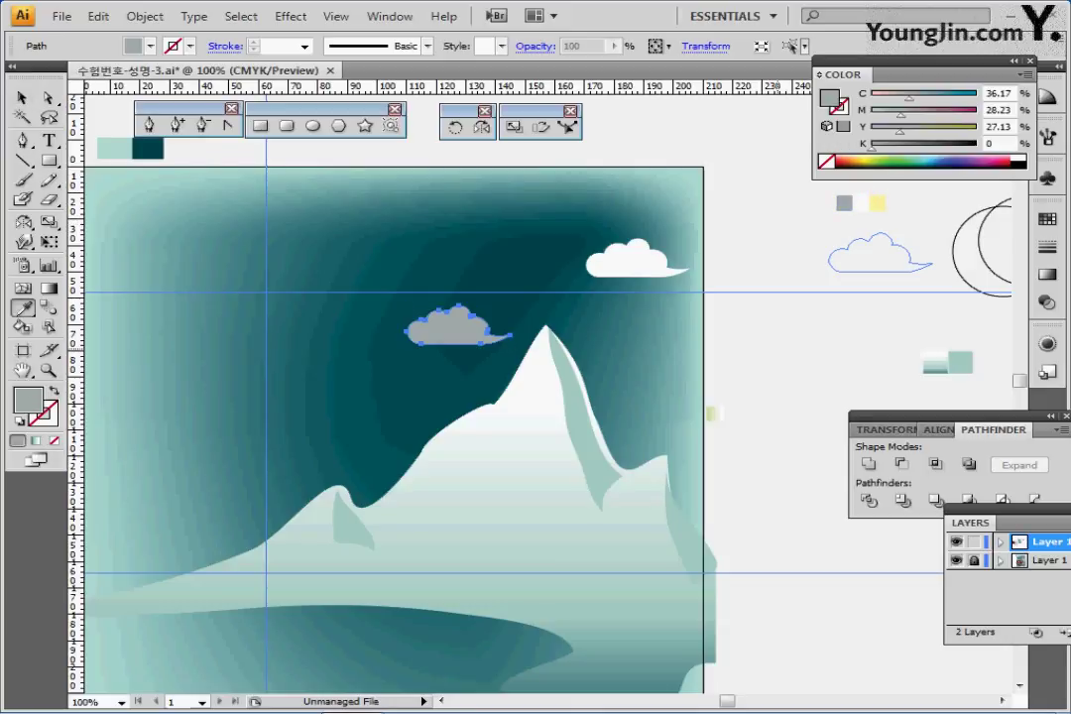
{"action": "key", "text": "ctrl"}
{"action": "left_click", "coordinate": [1018, 157]}
{"action": "double_click", "coordinate": [992, 144]}
{"action": "type", "text": "40"}
{"action": "key", "text": "Return"}
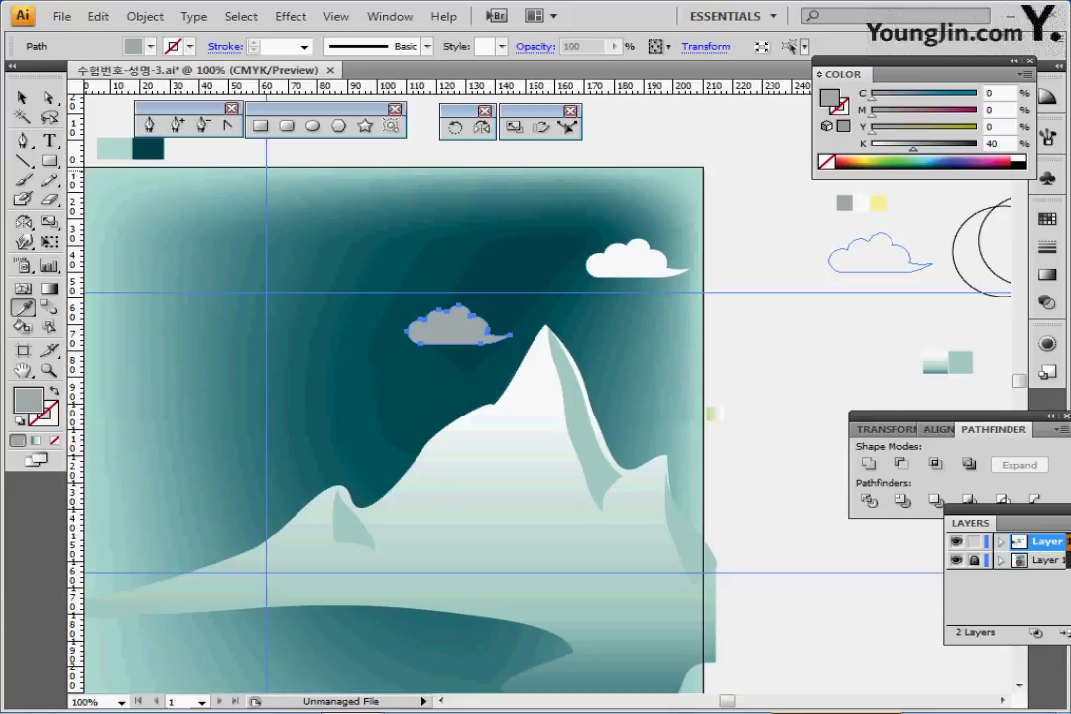
Give both overlapping circles beside the artboard a white fill and subtract the front one with Pathfinder, leaving a crescent moon
{"action": "key", "text": "ctrl+minus"}
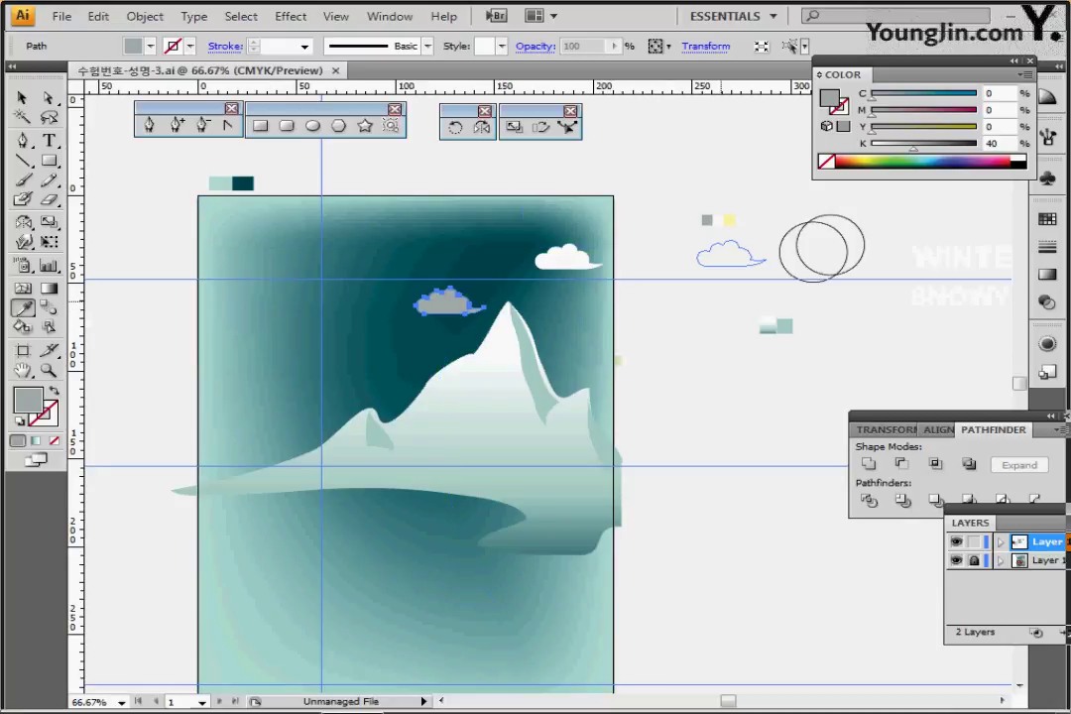
{"action": "key", "text": "ctrl+plus"}
{"action": "key", "text": "ctrl+plus"}
{"action": "left_click_drag", "start_coordinate": [496, 316], "coordinate": [607, 203]}
{"action": "left_click", "coordinate": [612, 234], "text": "ctrl"}
{"action": "left_click", "coordinate": [607, 232]}
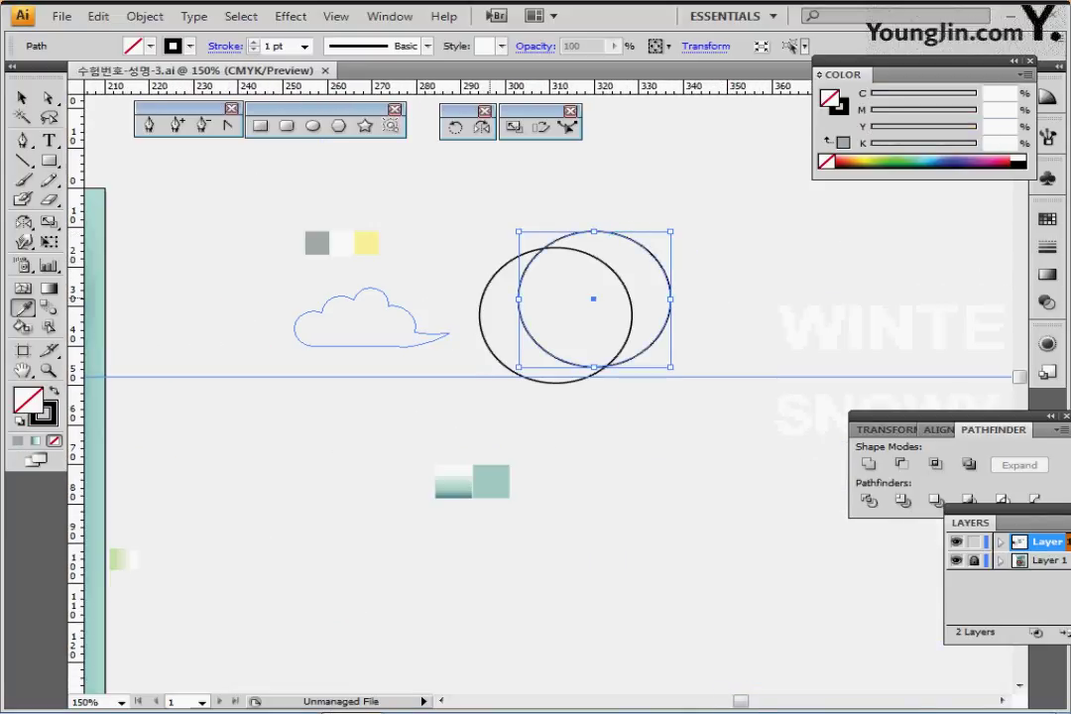
{"action": "left_click_drag", "start_coordinate": [484, 282], "coordinate": [494, 300]}
{"action": "left_click", "coordinate": [502, 204], "text": "ctrl"}
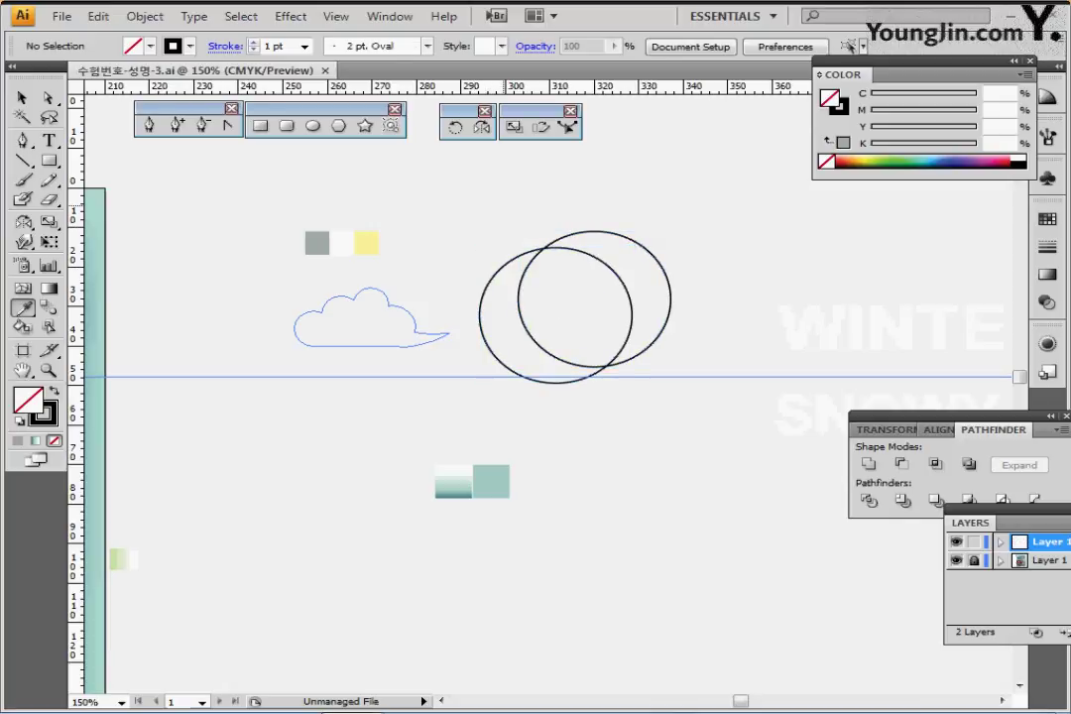
{"action": "left_click_drag", "start_coordinate": [501, 204], "coordinate": [772, 327]}
{"action": "left_click", "coordinate": [662, 354], "text": "ctrl"}
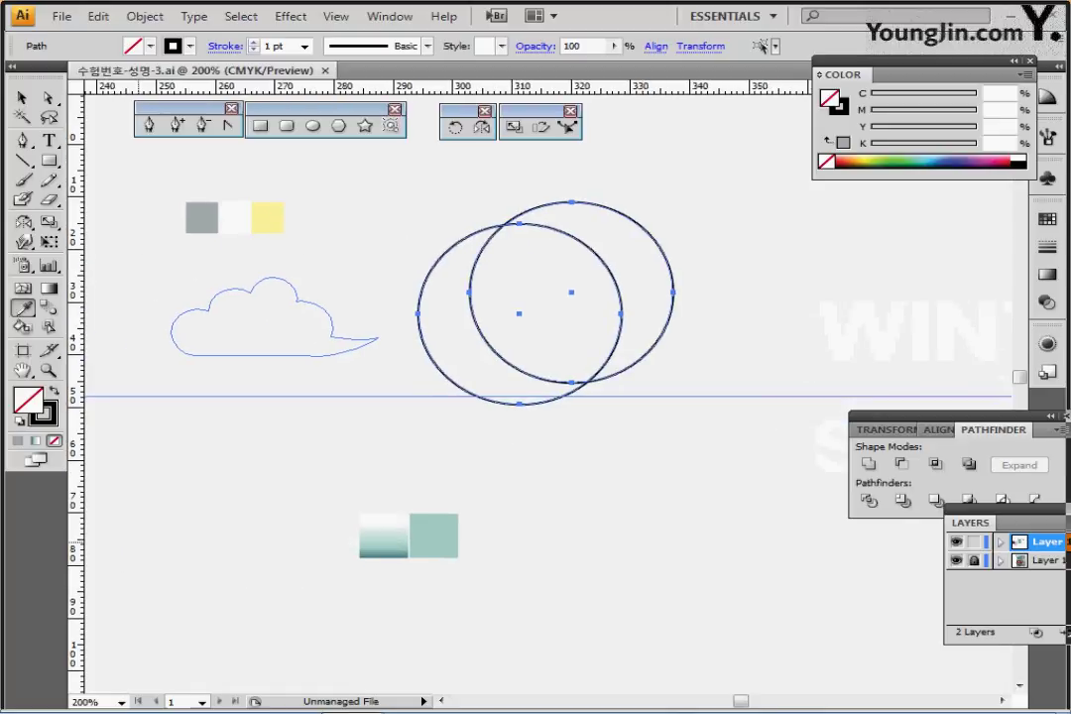
{"action": "key", "text": "d"}
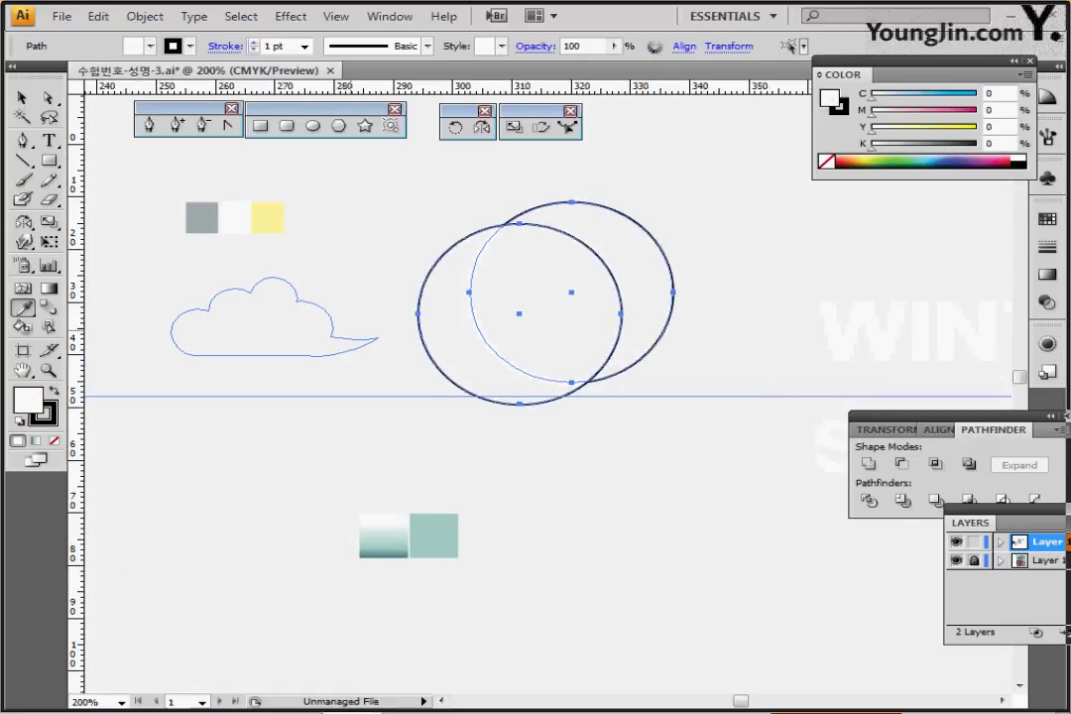
{"action": "left_click_drag", "start_coordinate": [993, 429], "coordinate": [901, 393]}
{"action": "left_click", "coordinate": [809, 427]}
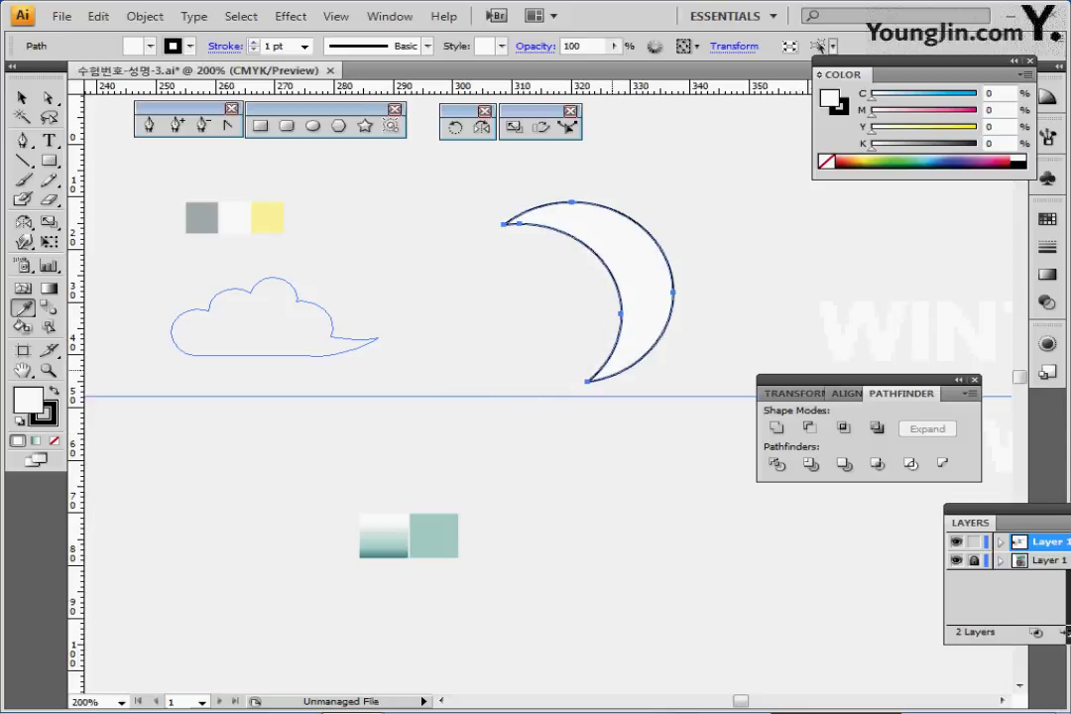
Remove the crescent moon's stroke and fill it with pale yellow at C 0, M 0, Y 50, K 0
{"action": "key", "text": "ctrl+minus"}
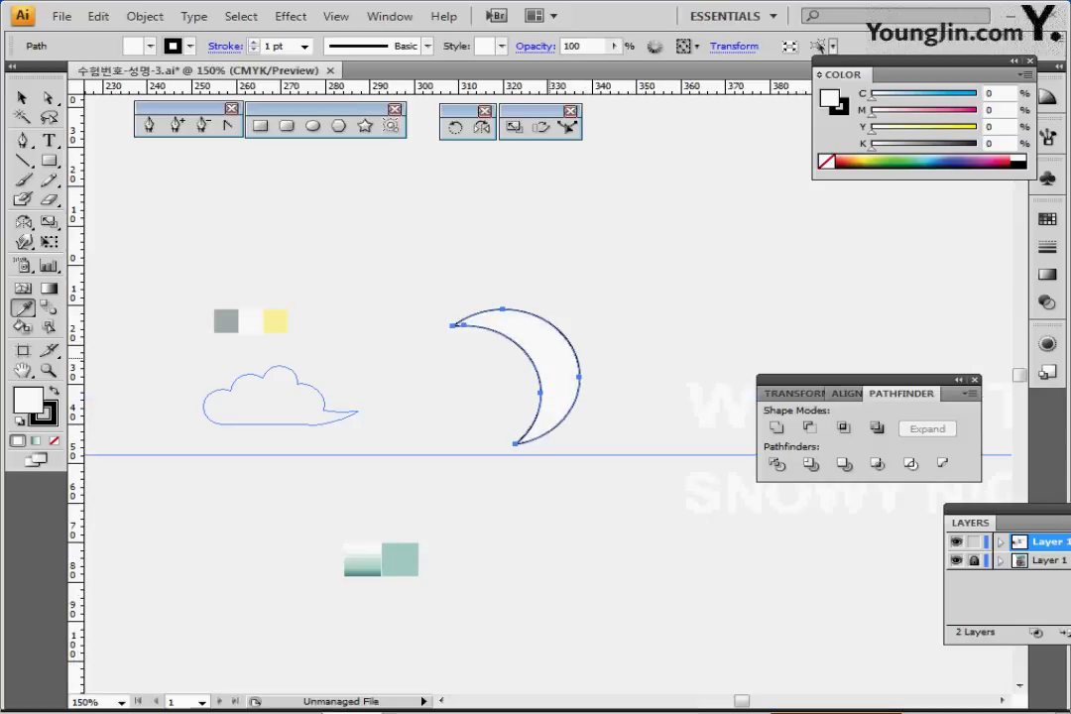
{"action": "key", "text": "ctrl+minus"}
{"action": "left_click_drag", "start_coordinate": [548, 380], "coordinate": [808, 253]}
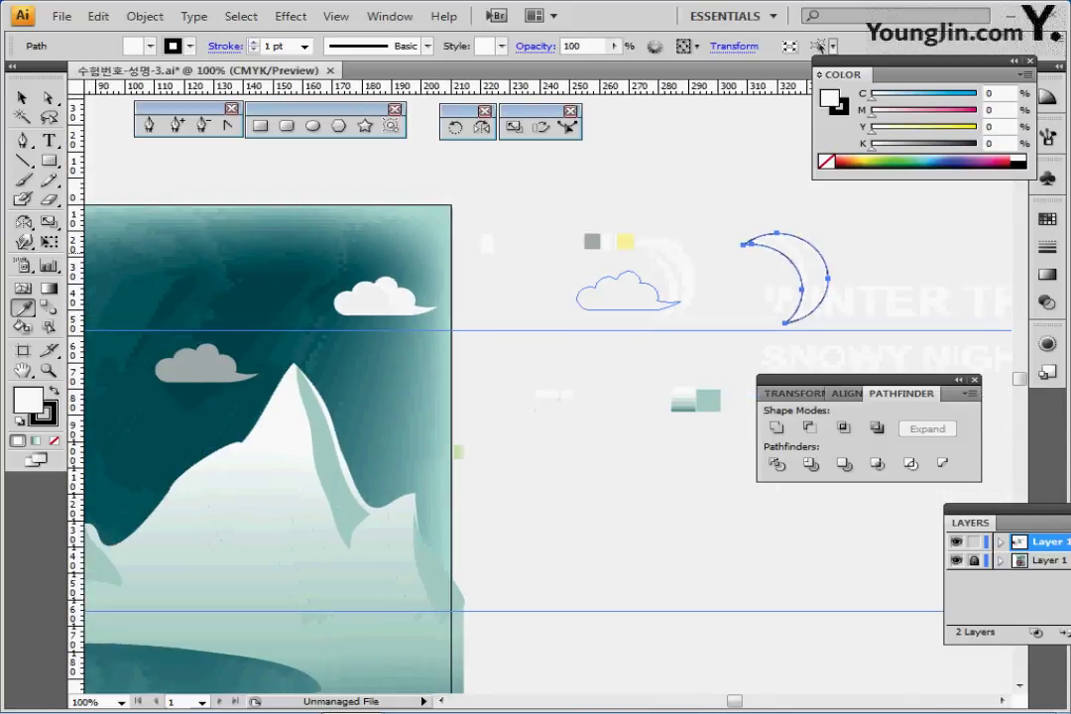
{"action": "left_click", "coordinate": [623, 242]}
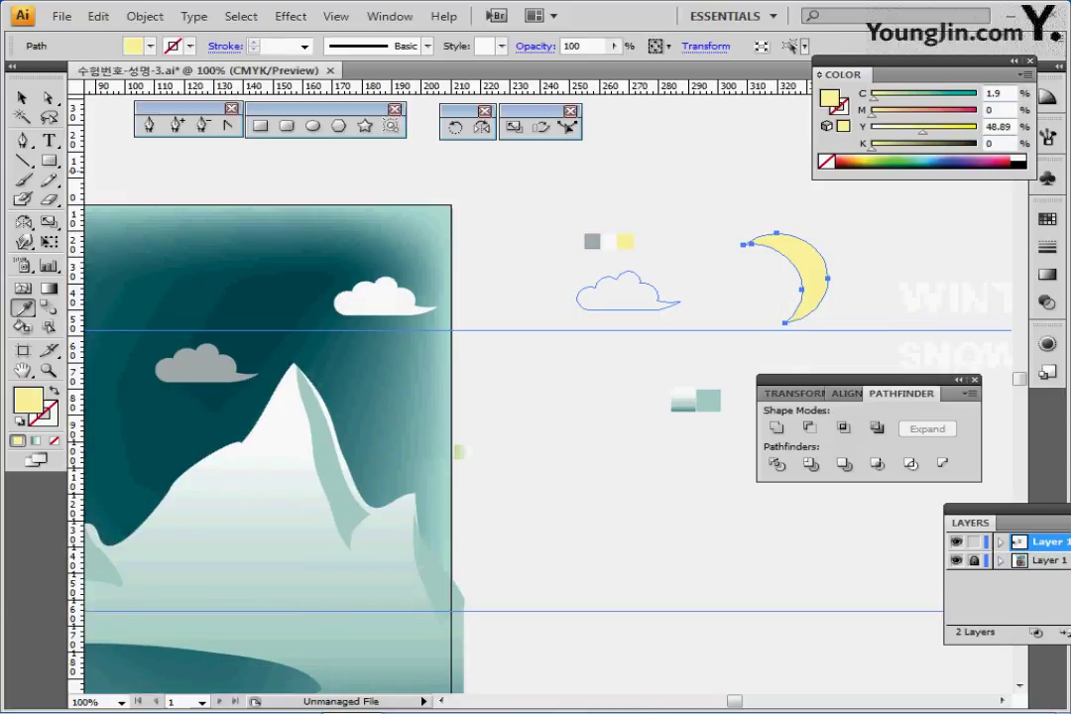
{"action": "left_click", "coordinate": [609, 242]}
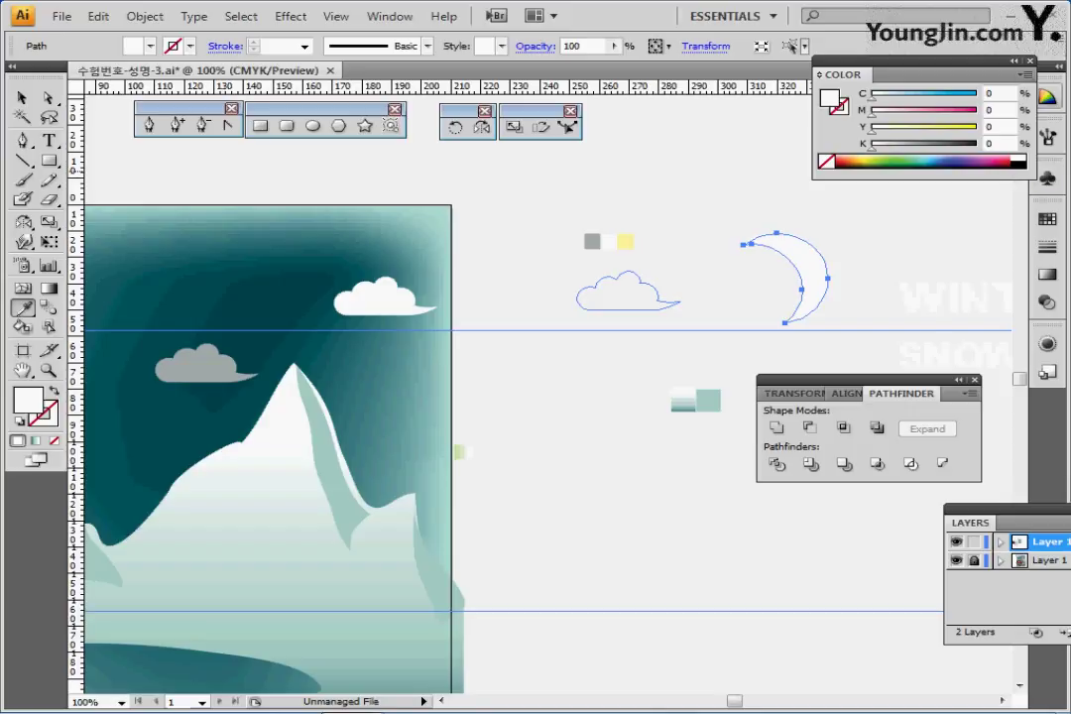
{"action": "double_click", "coordinate": [995, 127]}
{"action": "type", "text": "50"}
{"action": "key", "text": "Return"}
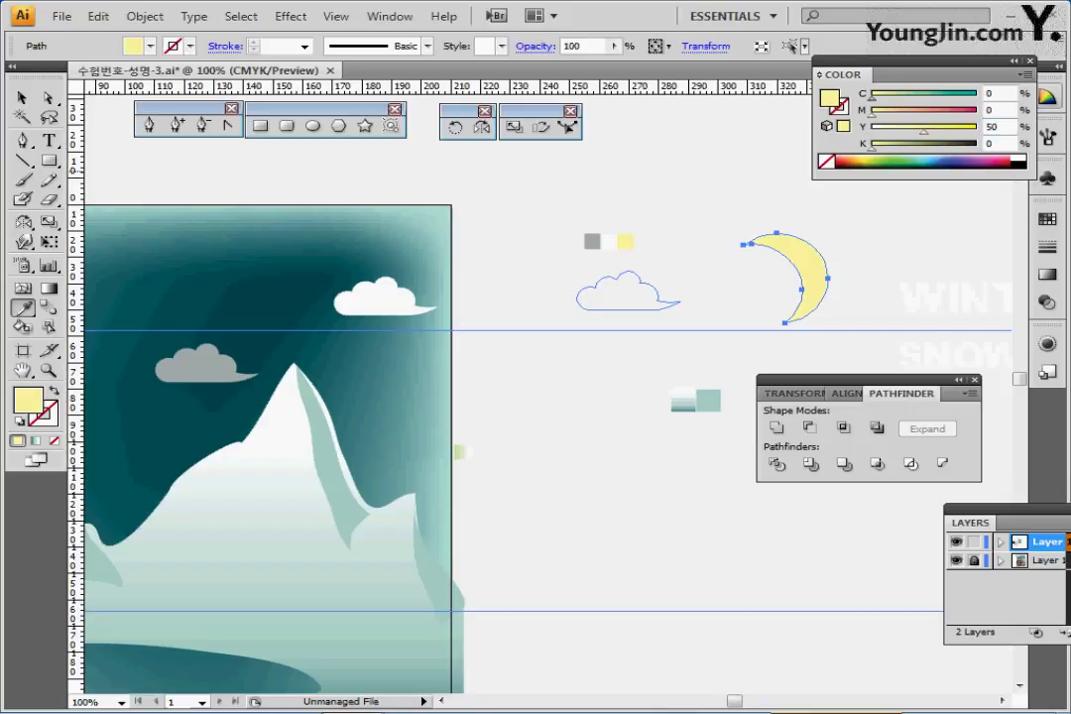
{"action": "left_click", "coordinate": [727, 187], "text": "ctrl"}
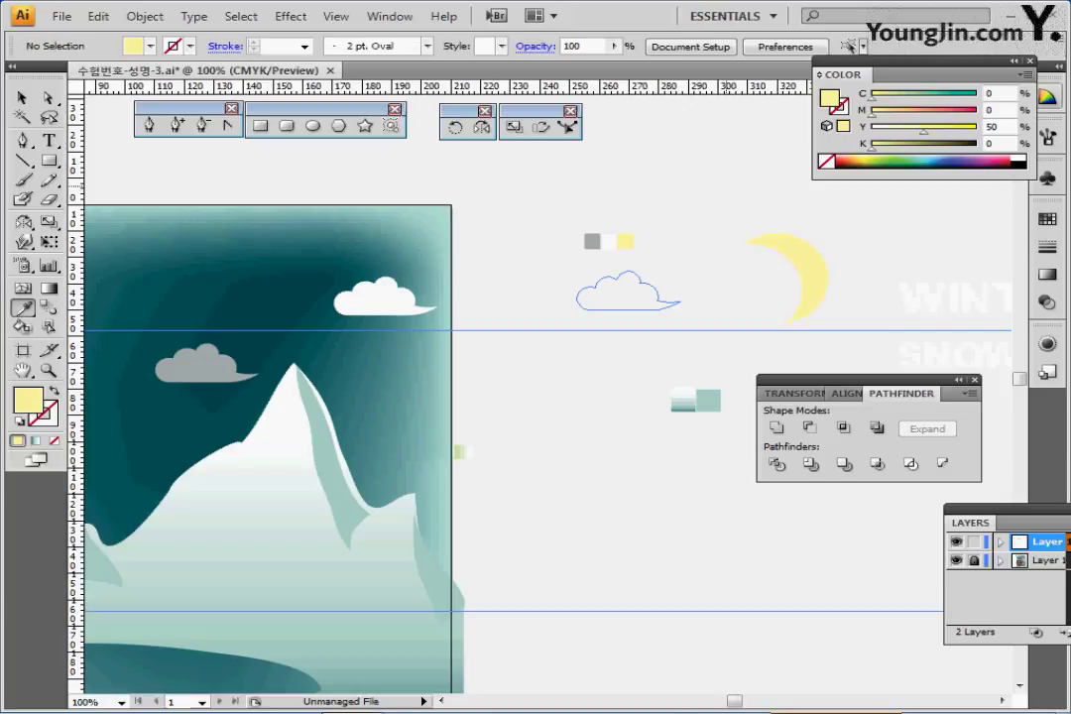
Using outline view, move the crescent exactly over the reference's moon above the gray cloud, then return to preview with the reference layer hidden
{"action": "left_click_drag", "start_coordinate": [748, 298], "coordinate": [853, 271]}
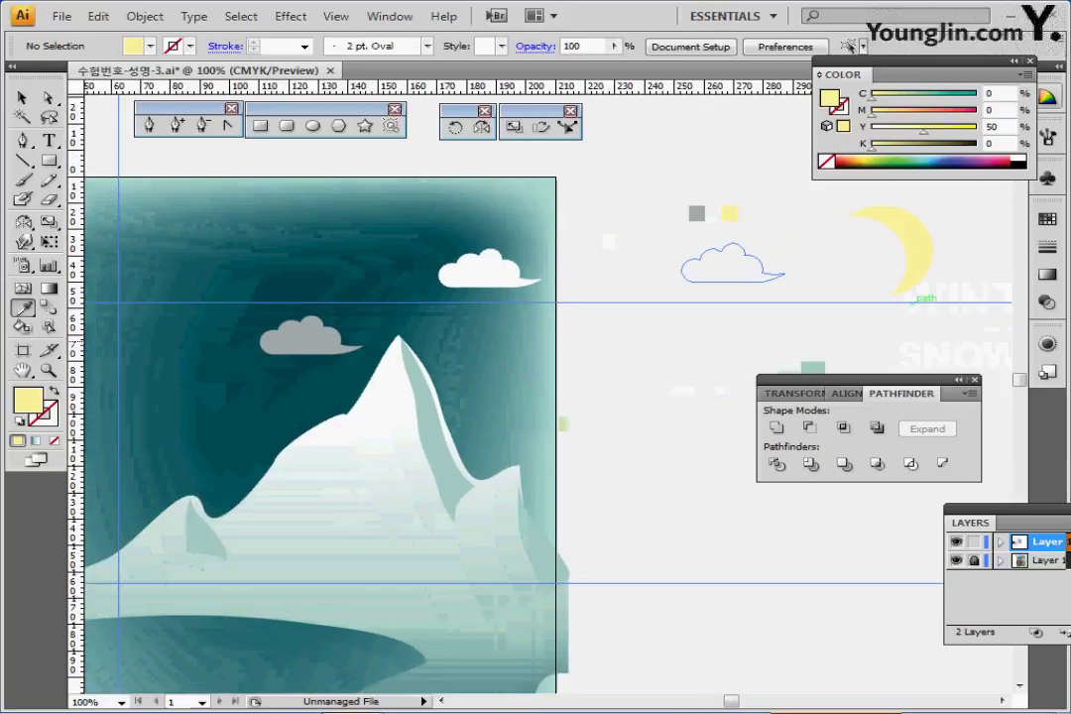
{"action": "key", "text": "ctrl+y"}
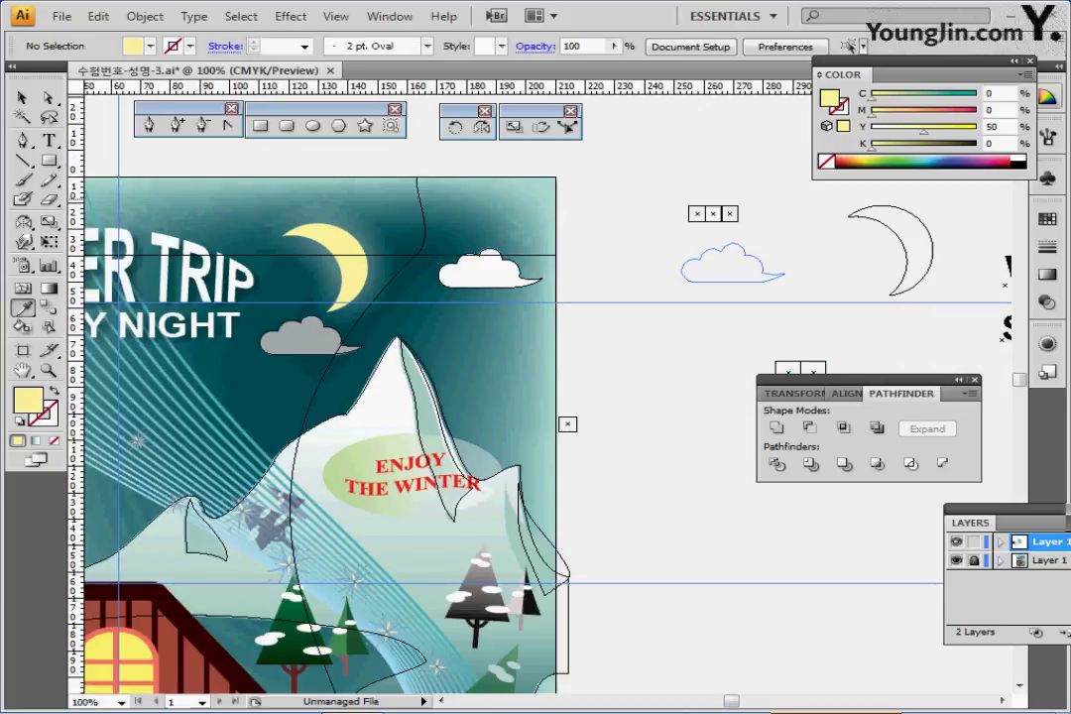
{"action": "left_click_drag", "start_coordinate": [933, 243], "coordinate": [368, 256]}
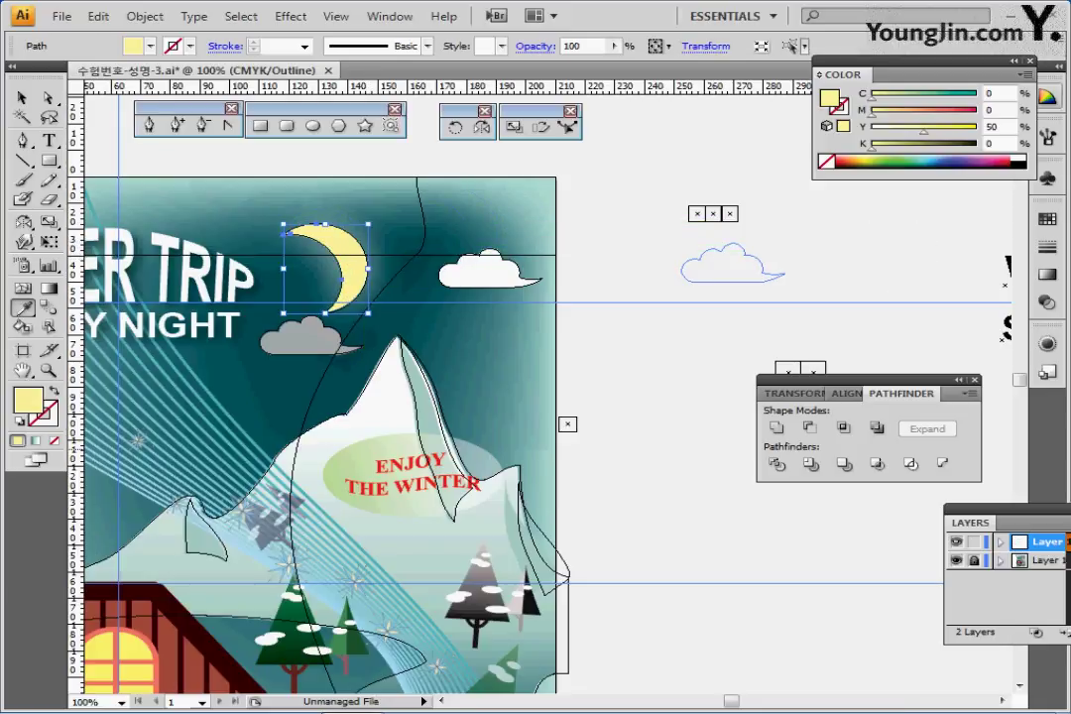
{"action": "key", "text": "ctrl+y"}
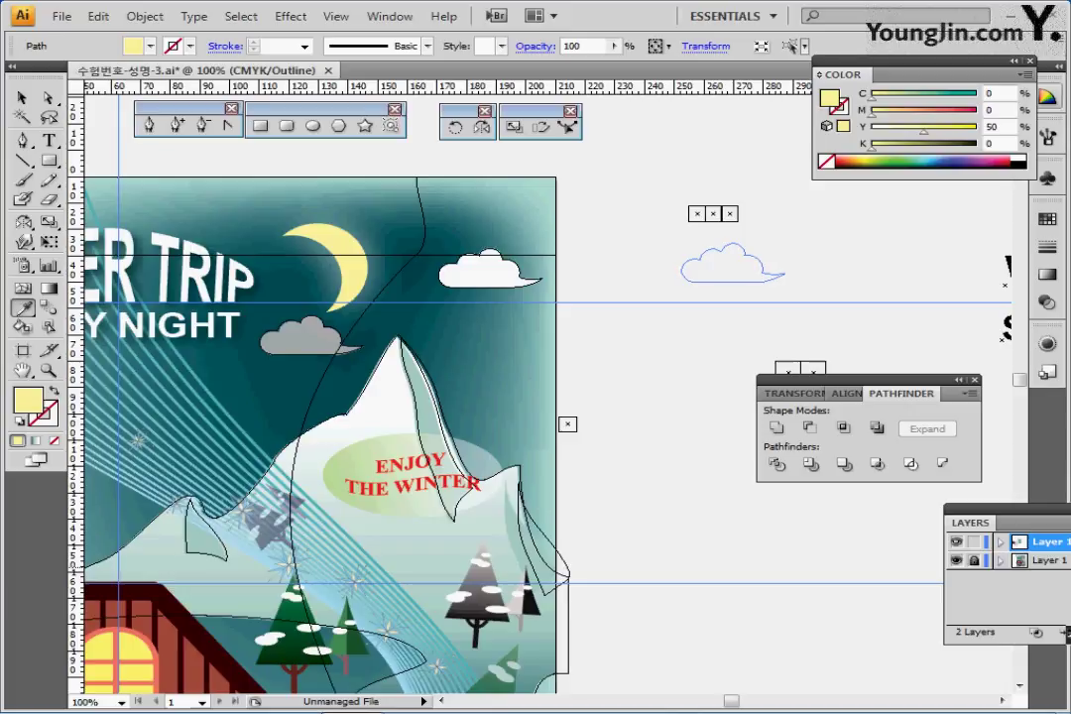
{"action": "key", "text": "ctrl+h"}
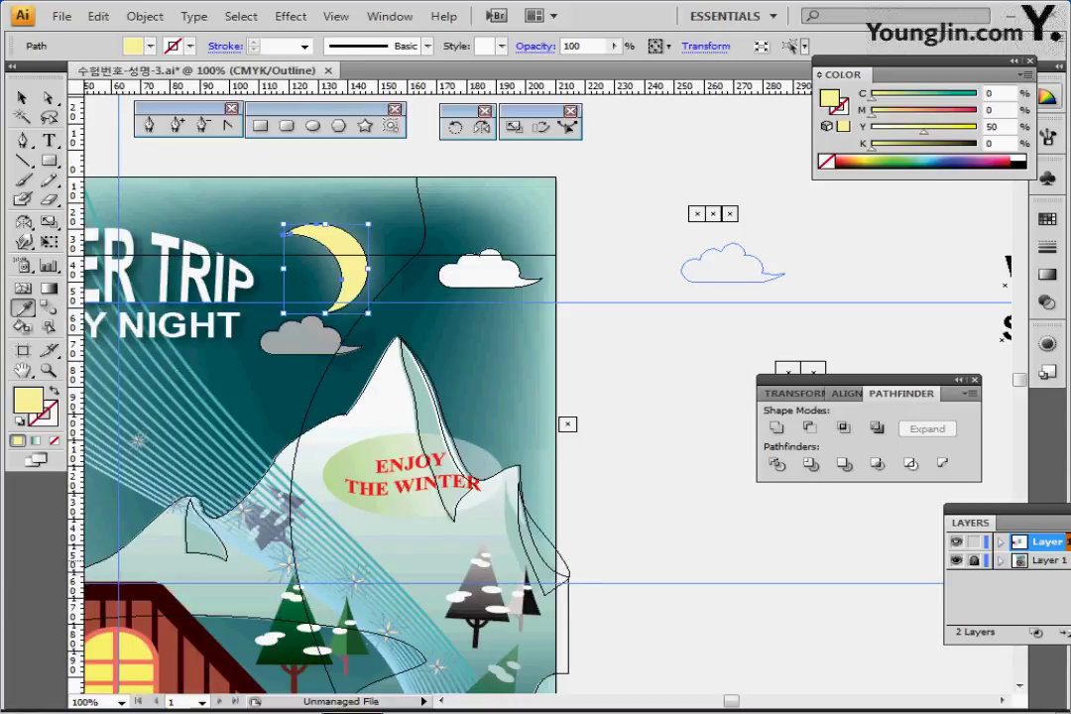
{"action": "key", "text": "ctrl+y"}
{"action": "key", "text": "ctrl+y"}
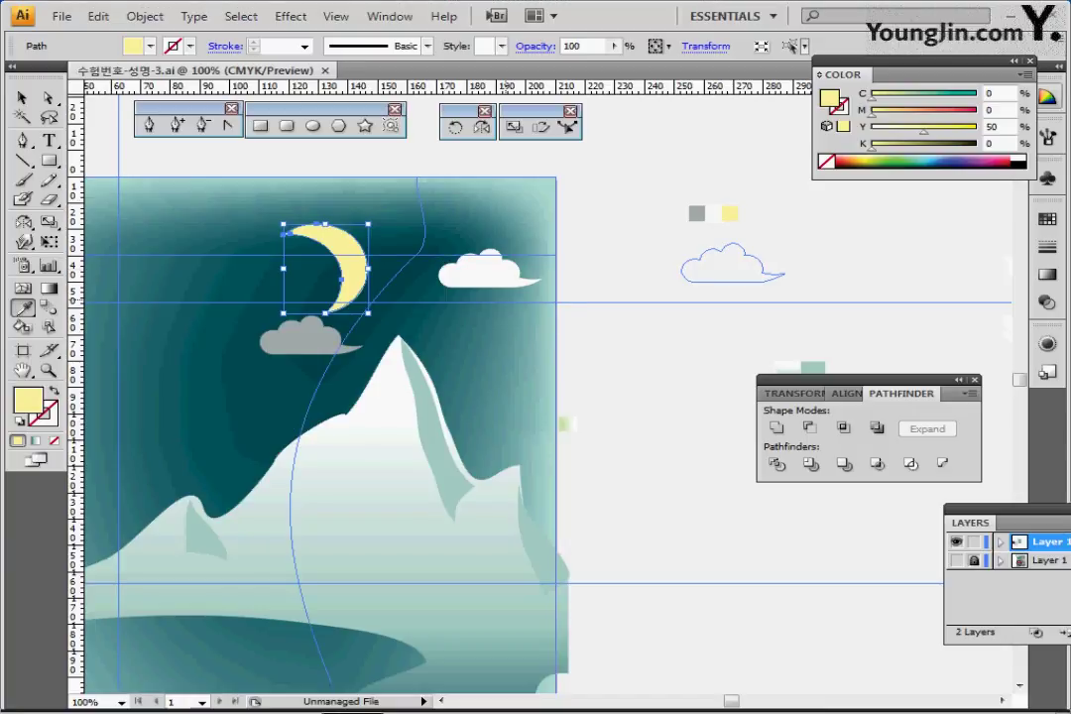
Set up an Outer Glow effect on the moon with Screen mode, 97% opacity and 6.35 mm blur, with the preview enabled
{"action": "key", "text": "ctrl+equal"}
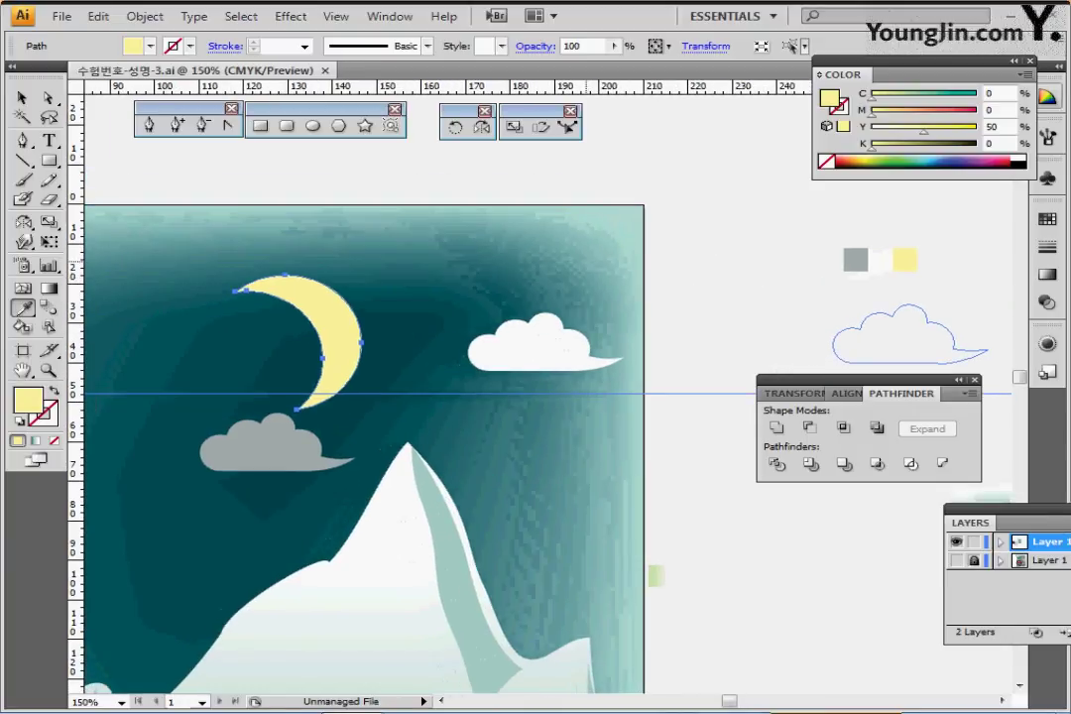
{"action": "left_click_drag", "start_coordinate": [585, 261], "coordinate": [653, 230]}
{"action": "left_click", "coordinate": [290, 16]}
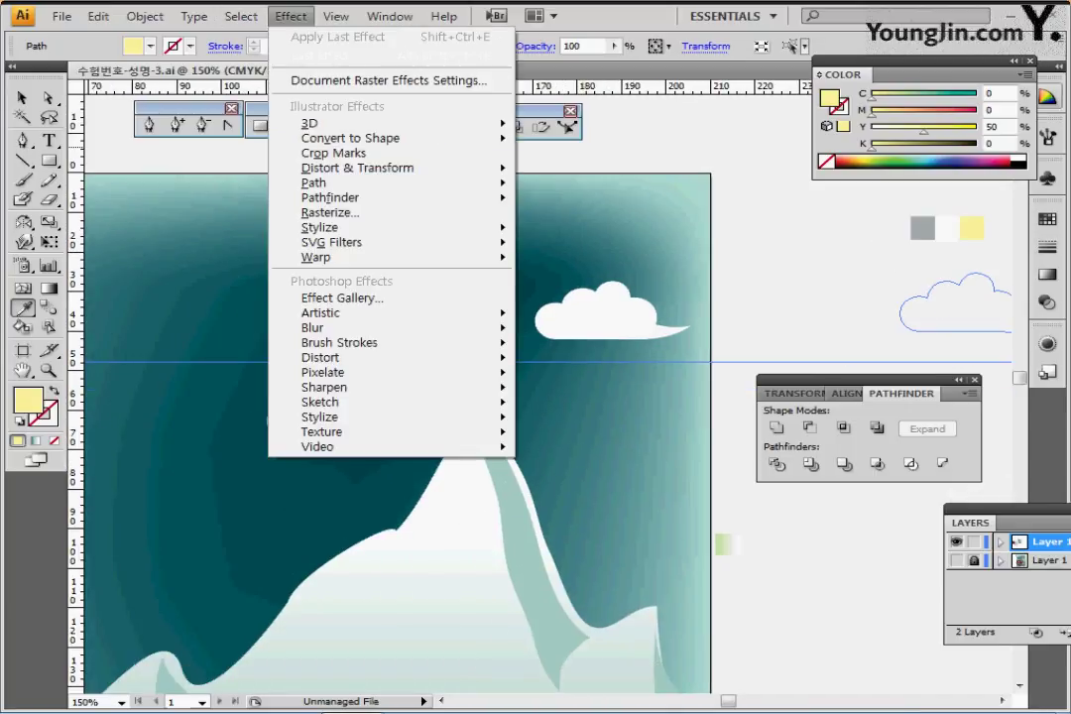
{"action": "mouse_move", "coordinate": [337, 227]}
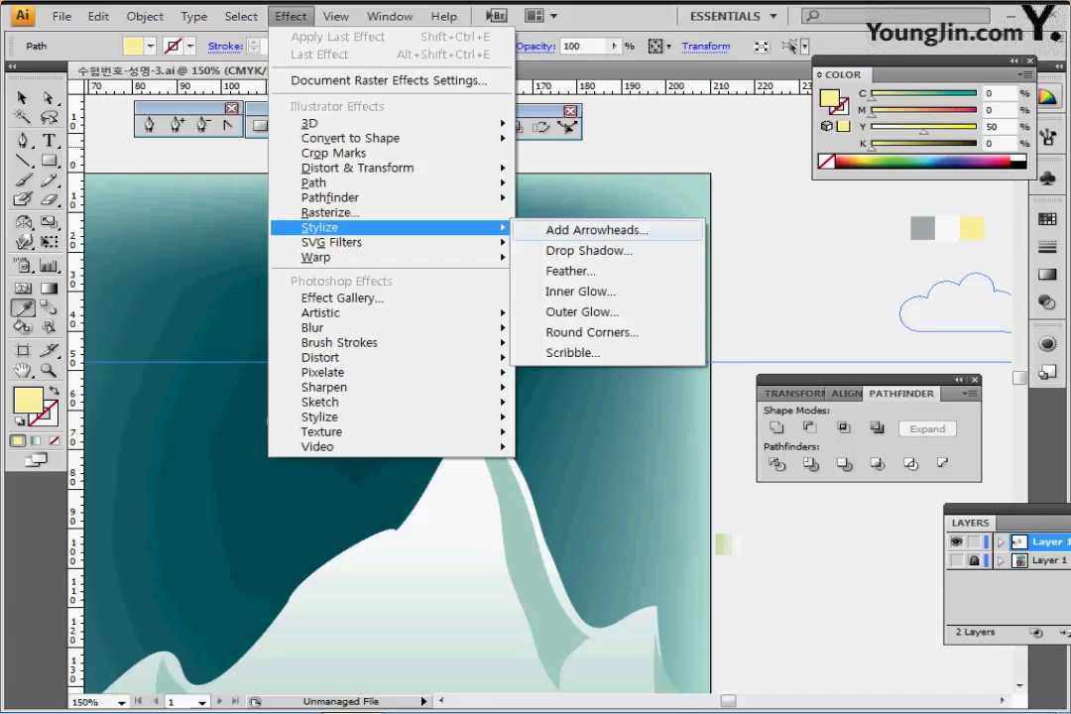
{"action": "left_click", "coordinate": [583, 312]}
{"action": "left_click_drag", "start_coordinate": [416, 285], "coordinate": [349, 359]}
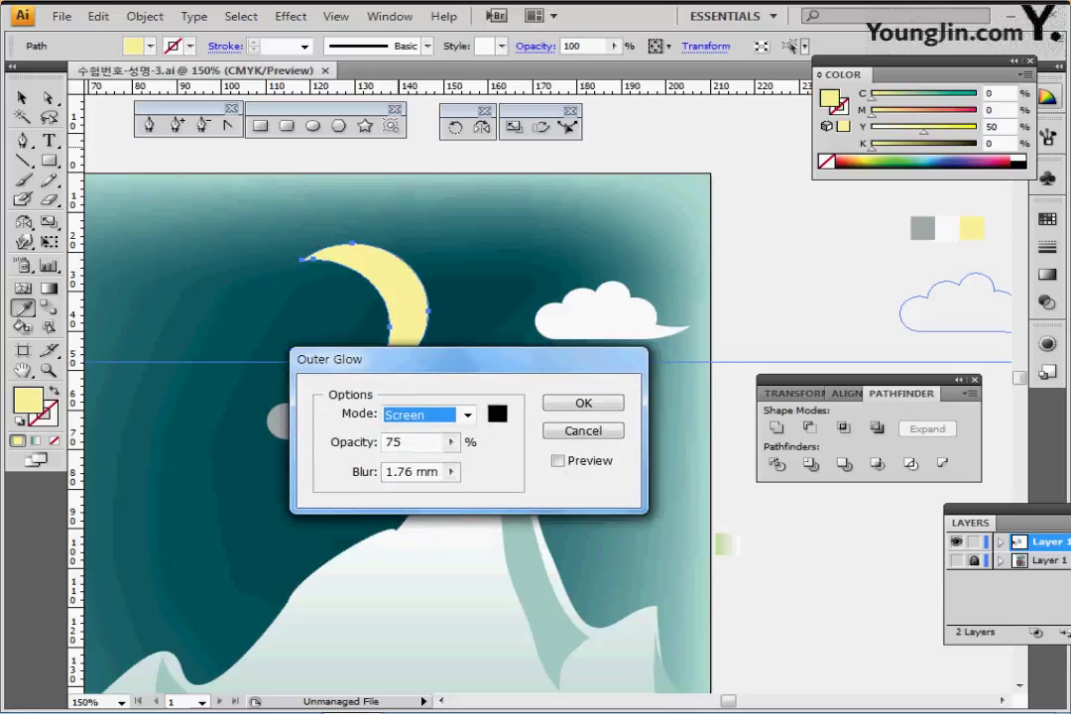
{"action": "key", "text": "Tab"}
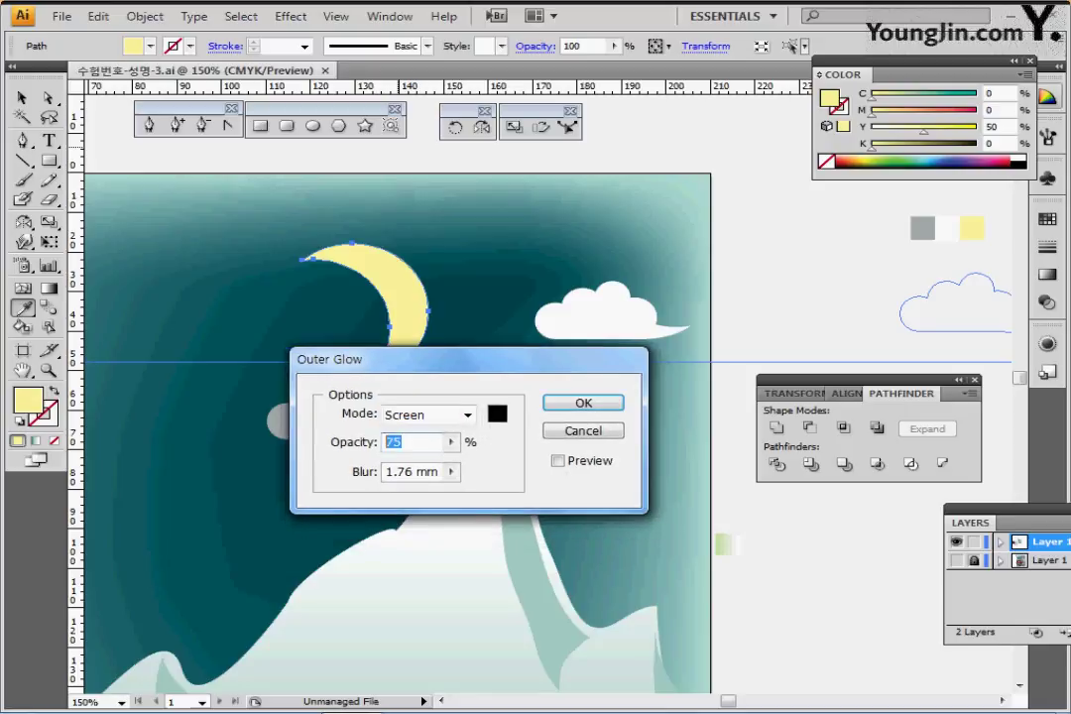
{"action": "type", "text": "97"}
{"action": "key", "text": "Tab"}
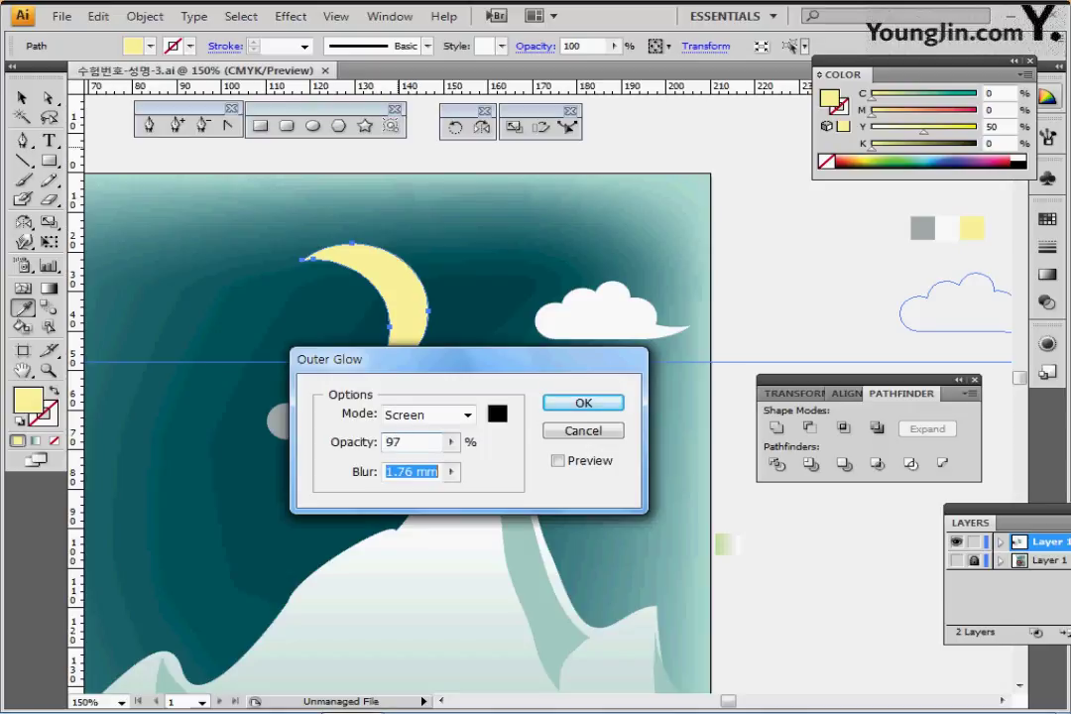
{"action": "type", "text": "6"}
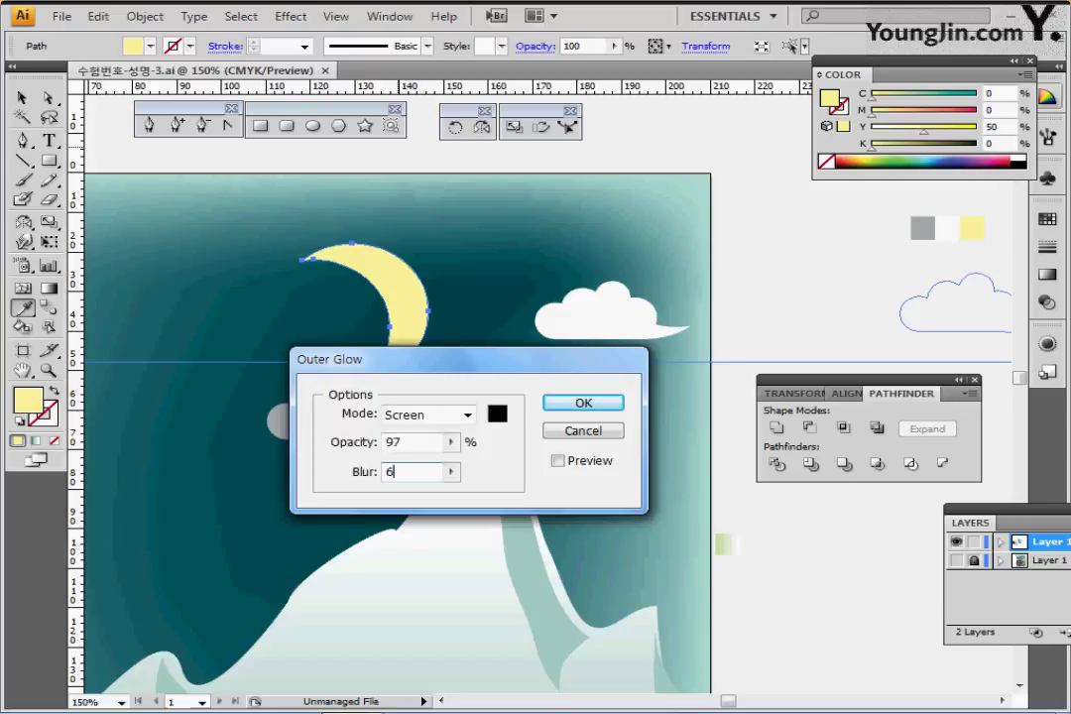
{"action": "type", "text": ".35"}
{"action": "key", "text": "Tab"}
{"action": "key", "text": "space"}
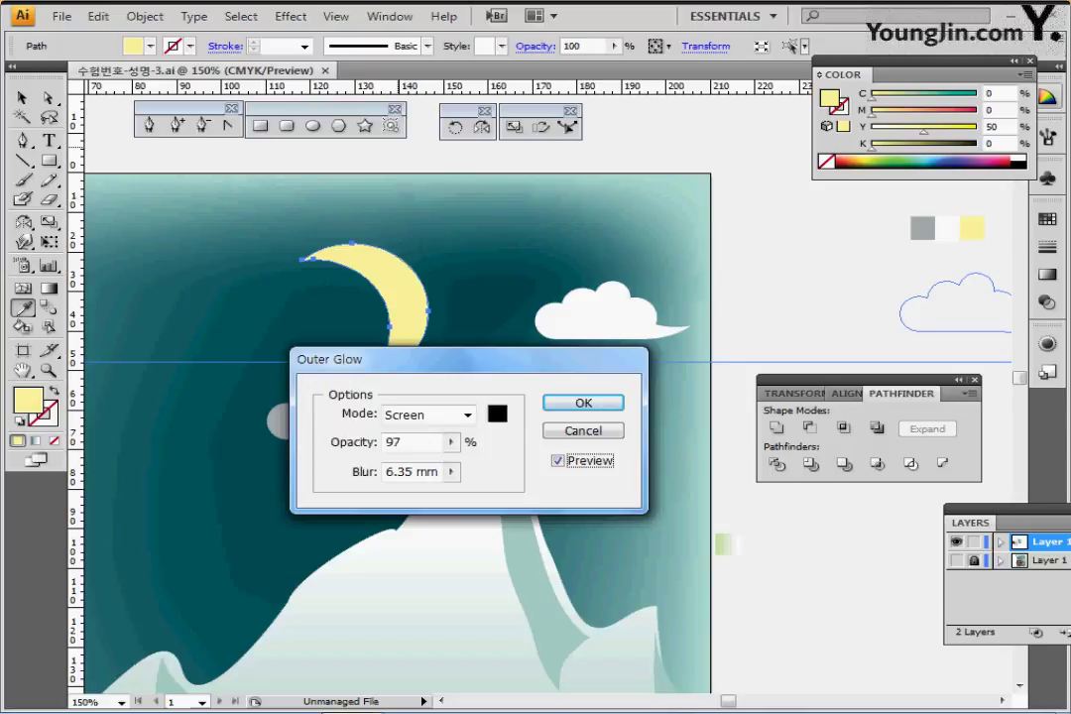
Set the moon's glow color to C 0, M 0, Y 50, K 0
{"action": "left_click", "coordinate": [497, 413]}
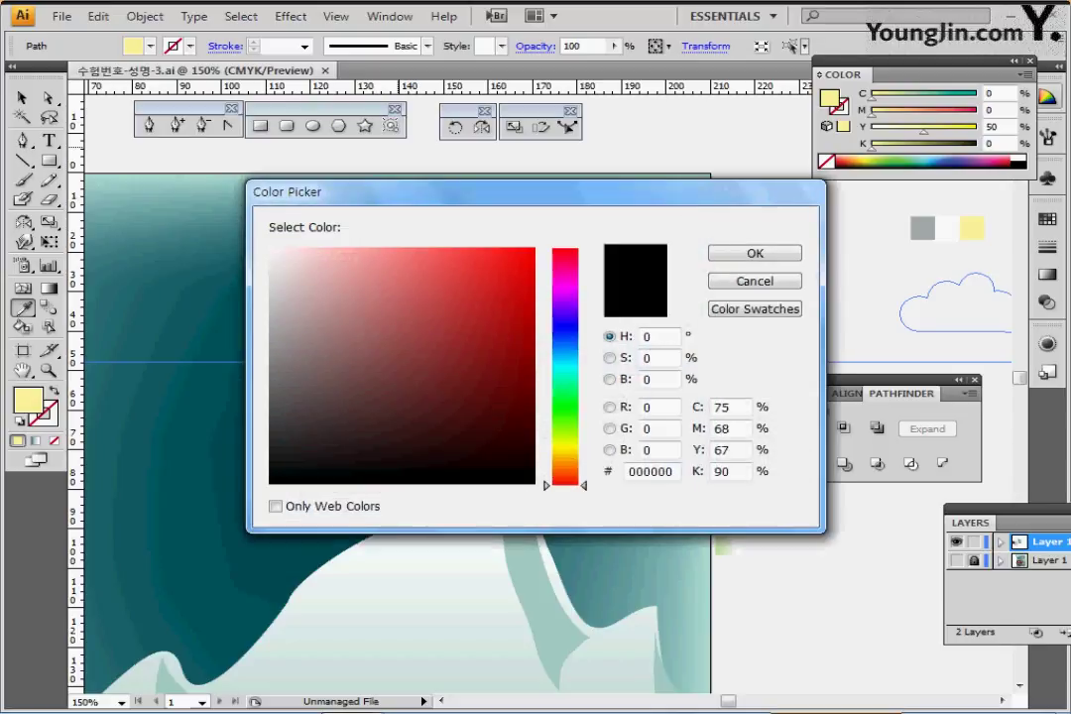
{"action": "double_click", "coordinate": [722, 407]}
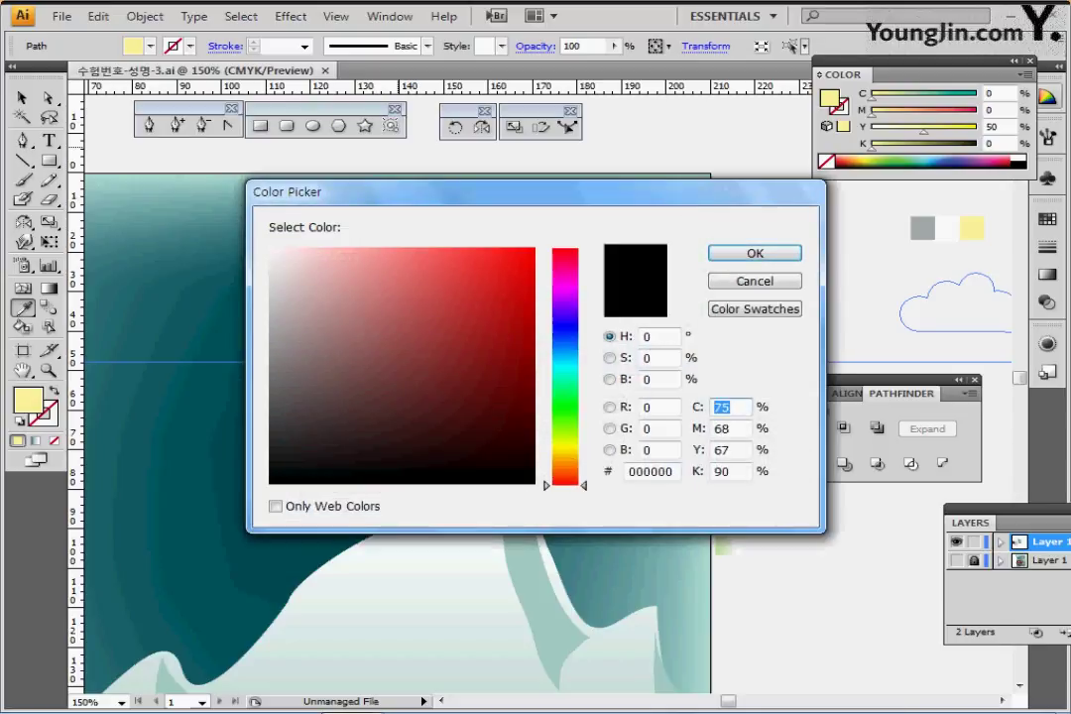
{"action": "type", "text": "0"}
{"action": "key", "text": "Tab"}
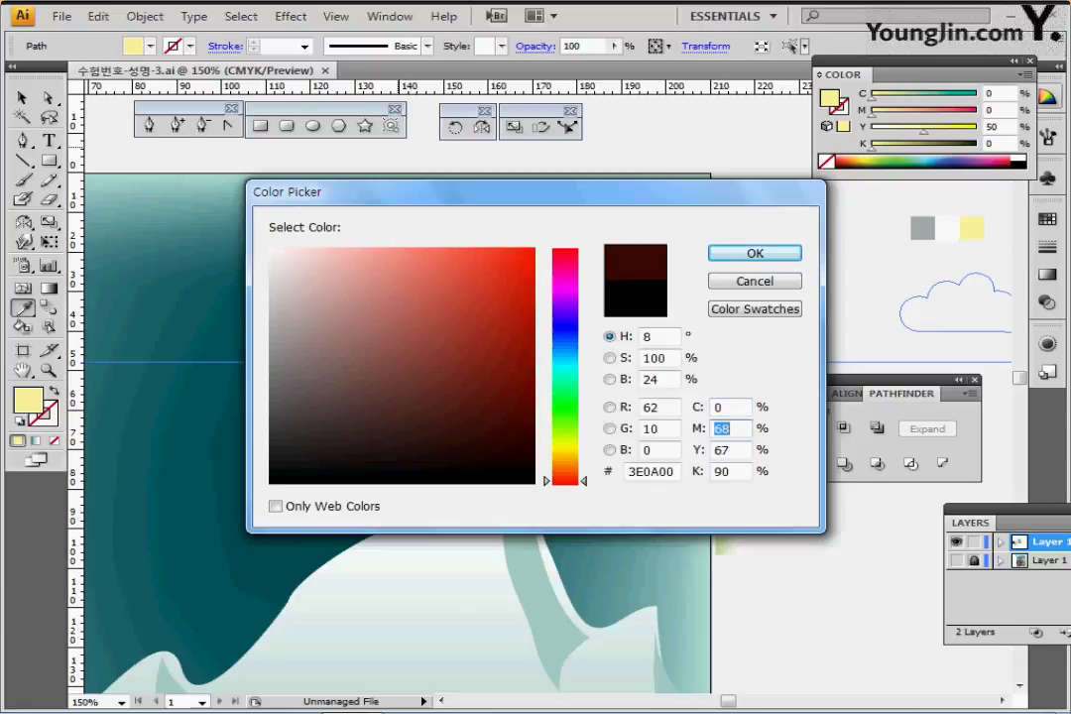
{"action": "type", "text": "0"}
{"action": "key", "text": "Tab"}
{"action": "type", "text": "50"}
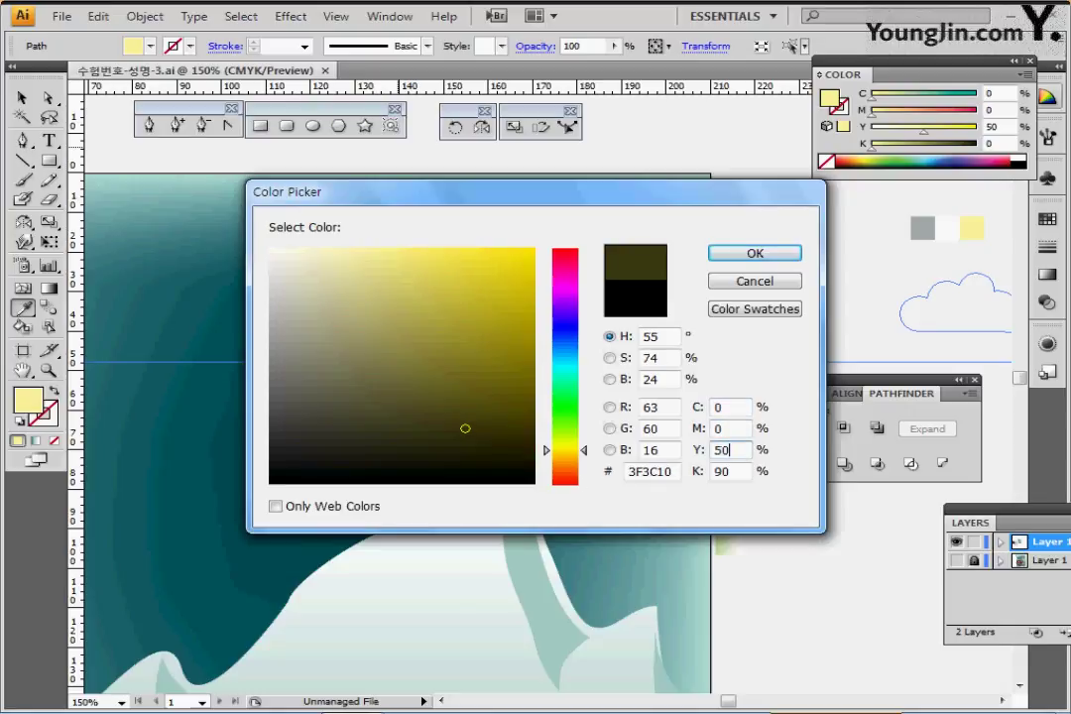
{"action": "key", "text": "Tab"}
{"action": "type", "text": "0"}
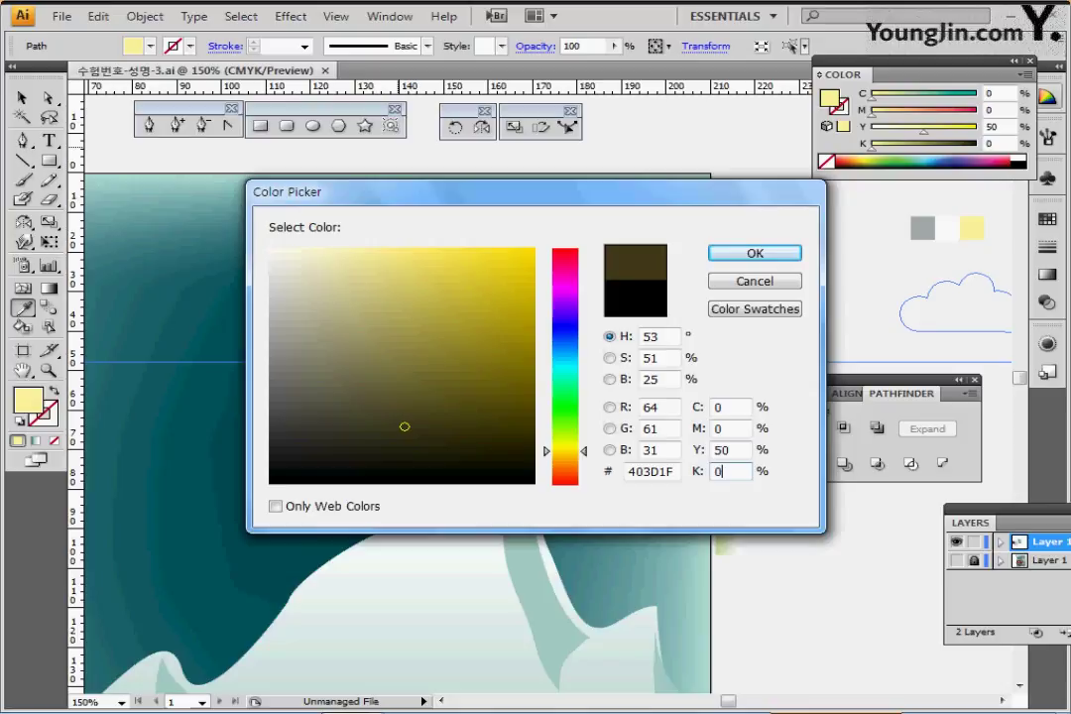
{"action": "key", "text": "Tab"}
{"action": "key", "text": "Return"}
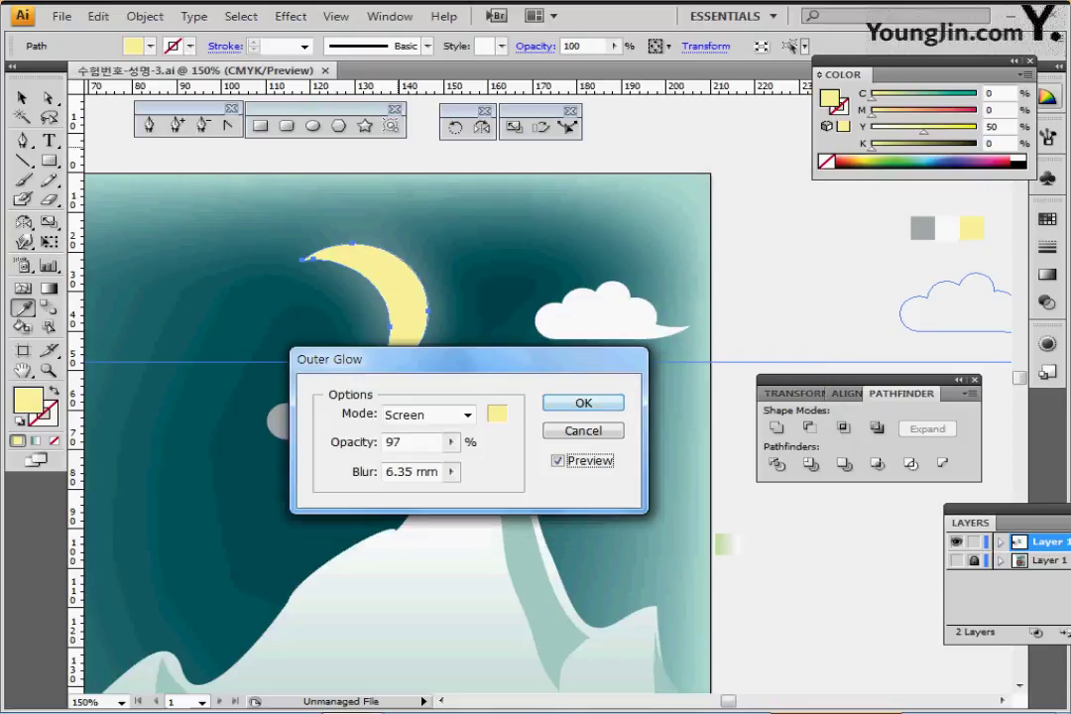
Apply the moon's outer glow, then save the document and clear the selection
{"action": "key", "text": "Return"}
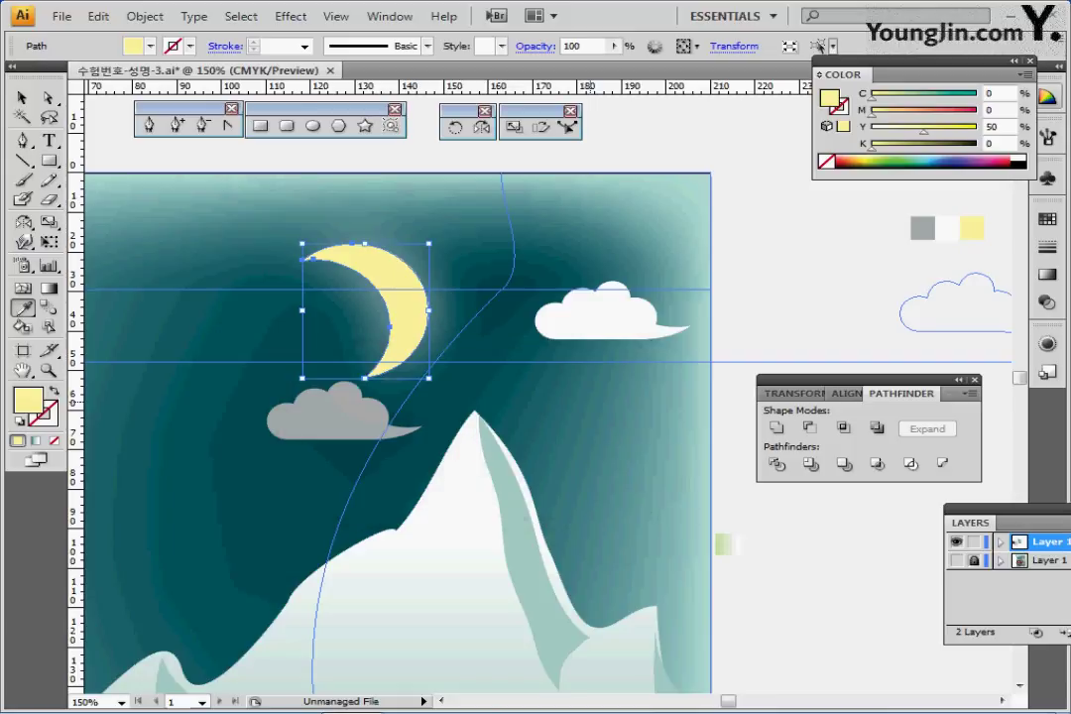
{"action": "key", "text": "ctrl+s"}
{"action": "key", "text": "ctrl+minus"}
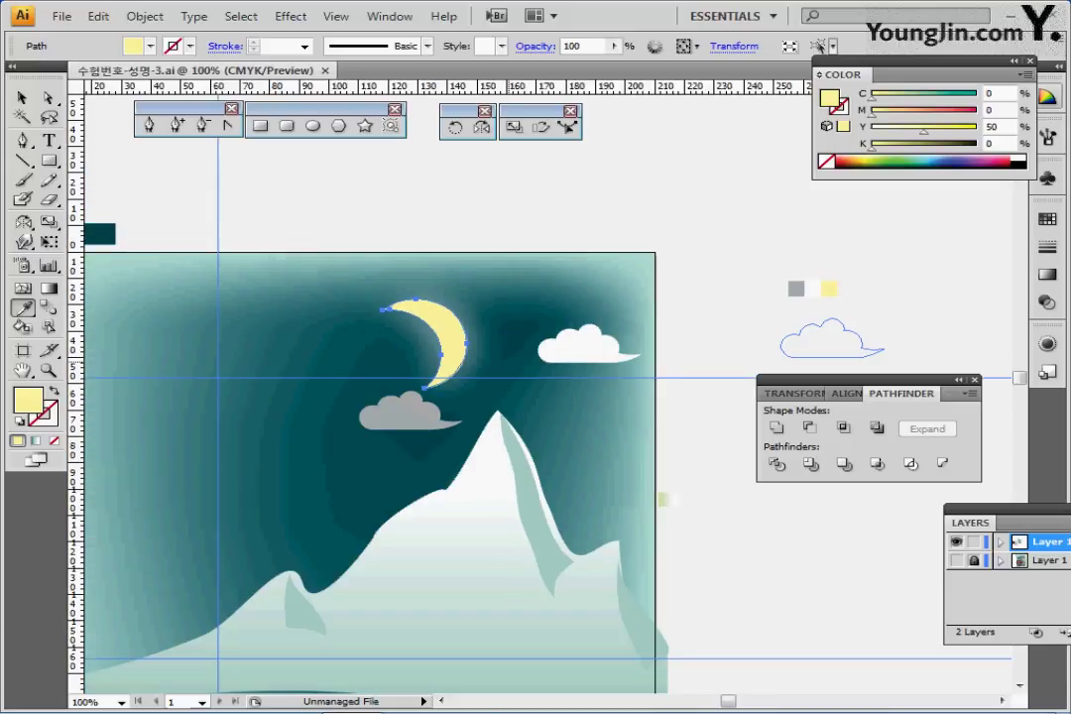
{"action": "left_click_drag", "start_coordinate": [446, 397], "coordinate": [589, 310]}
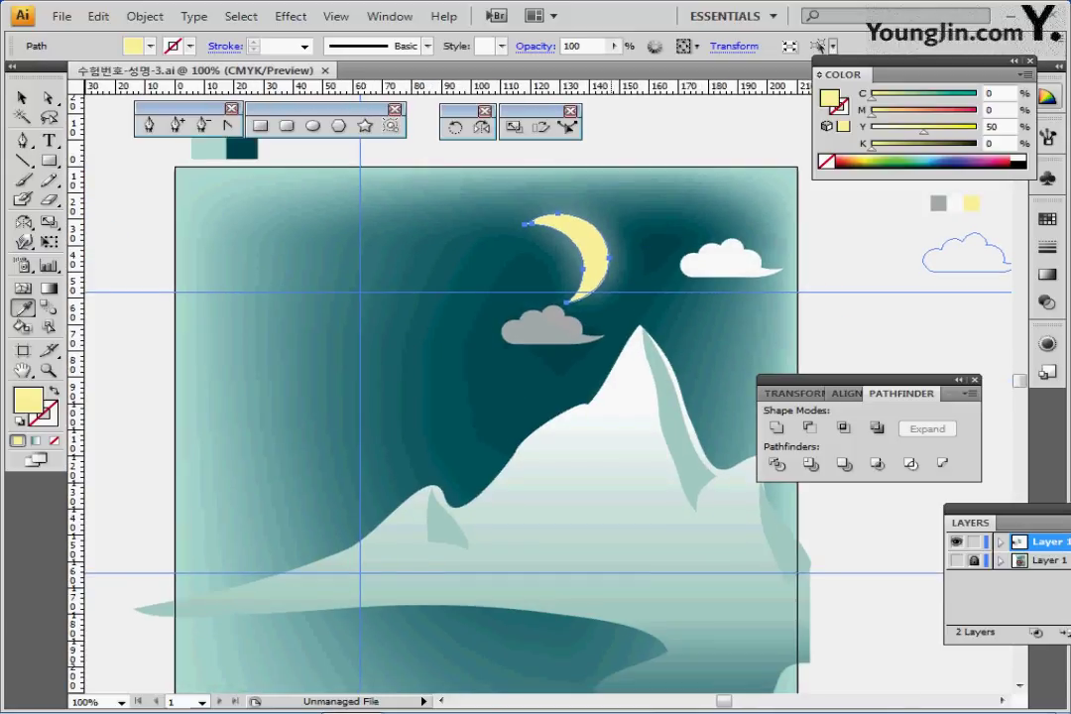
{"action": "key", "text": "ctrl+shift+a"}
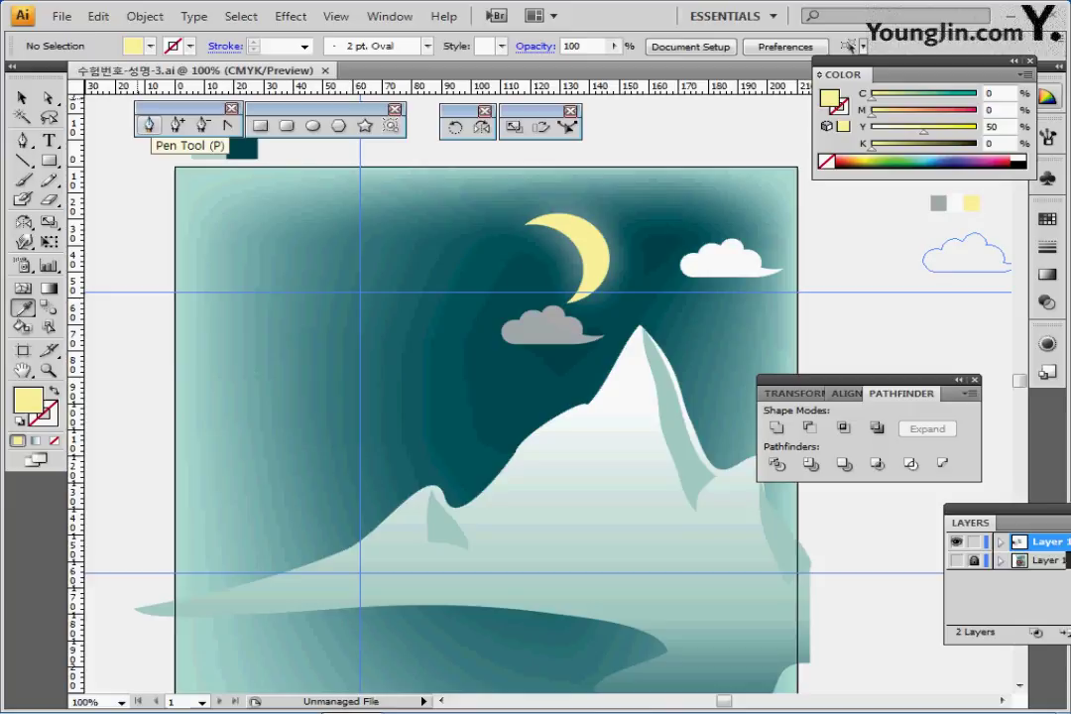
Paste the two copied curves, bring them to the front of the poster artwork and make a blend between them
{"action": "key", "text": "ctrl+b"}
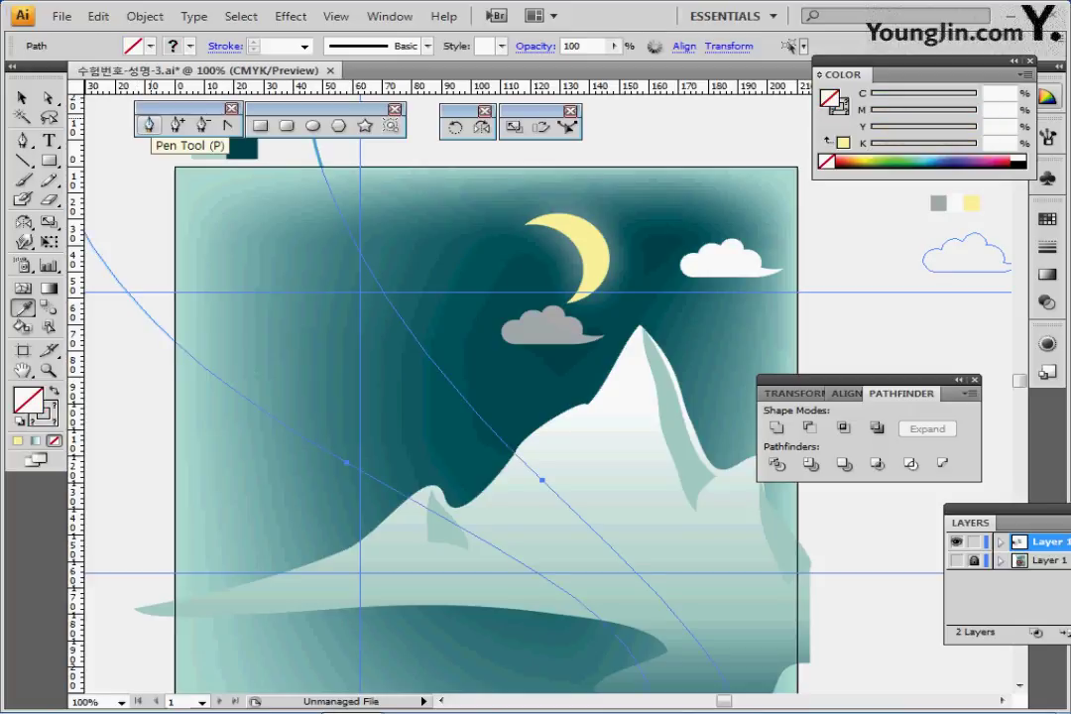
{"action": "key", "text": "ctrl+shift+]"}
{"action": "key", "text": "ctrl+minus"}
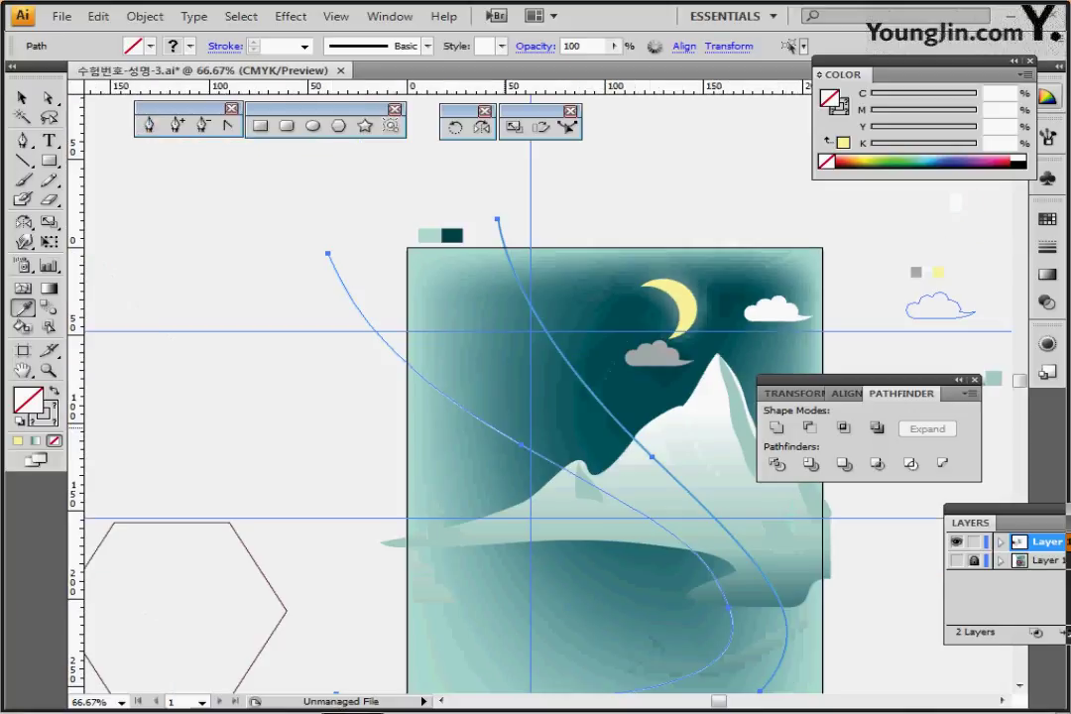
{"action": "left_click_drag", "start_coordinate": [607, 482], "coordinate": [455, 371]}
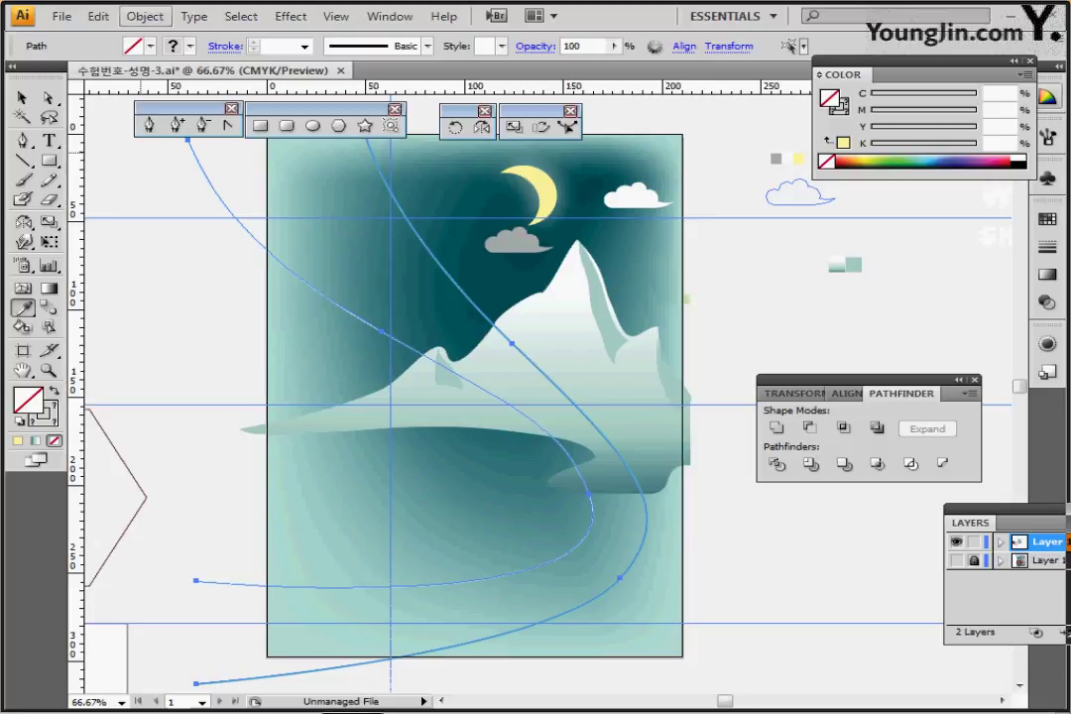
{"action": "left_click", "coordinate": [145, 16]}
{"action": "mouse_move", "coordinate": [248, 395]}
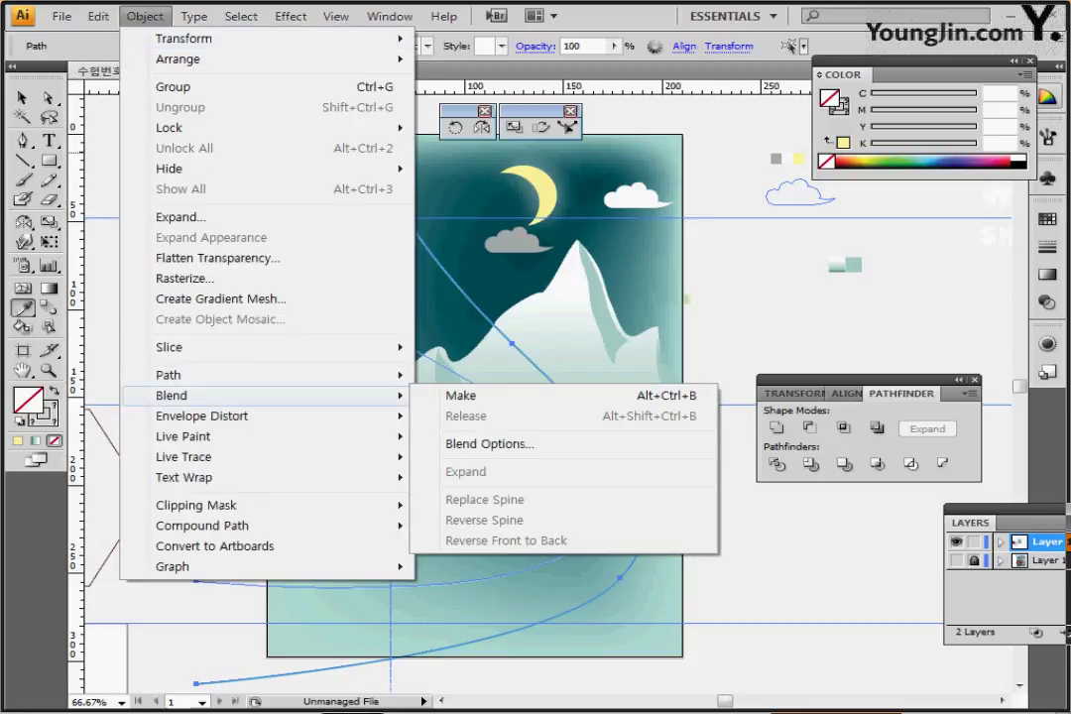
{"action": "left_click", "coordinate": [459, 395]}
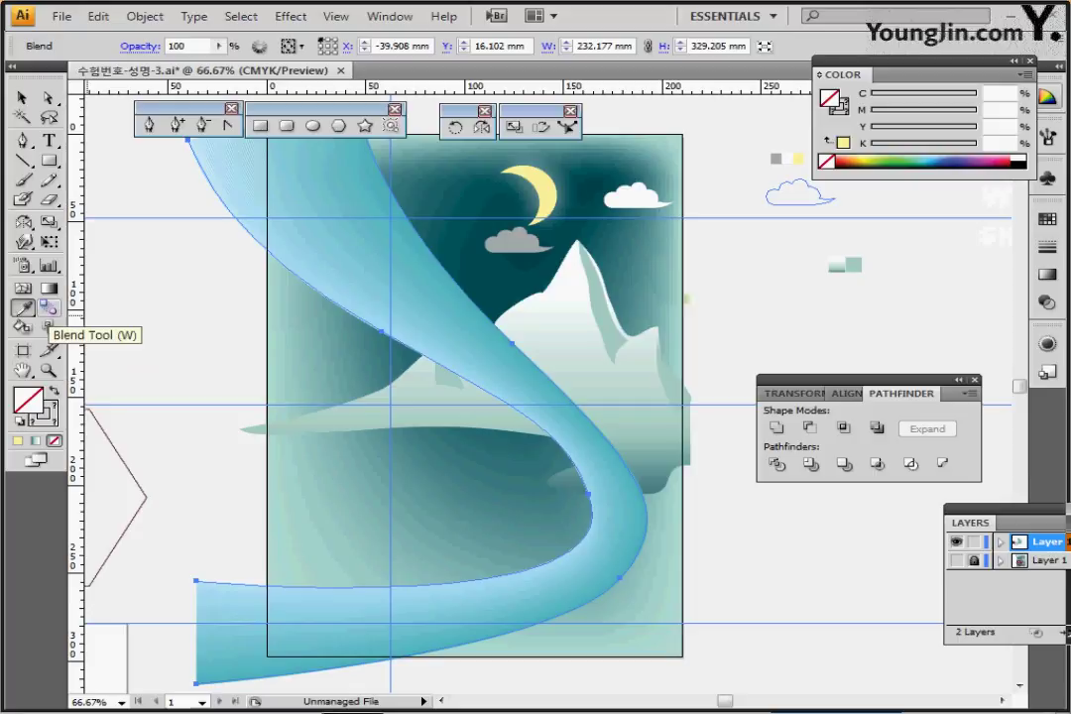
Set the curve blend's spacing to Specified Steps with 15 steps, then save the document with nothing selected
{"action": "double_click", "coordinate": [48, 307]}
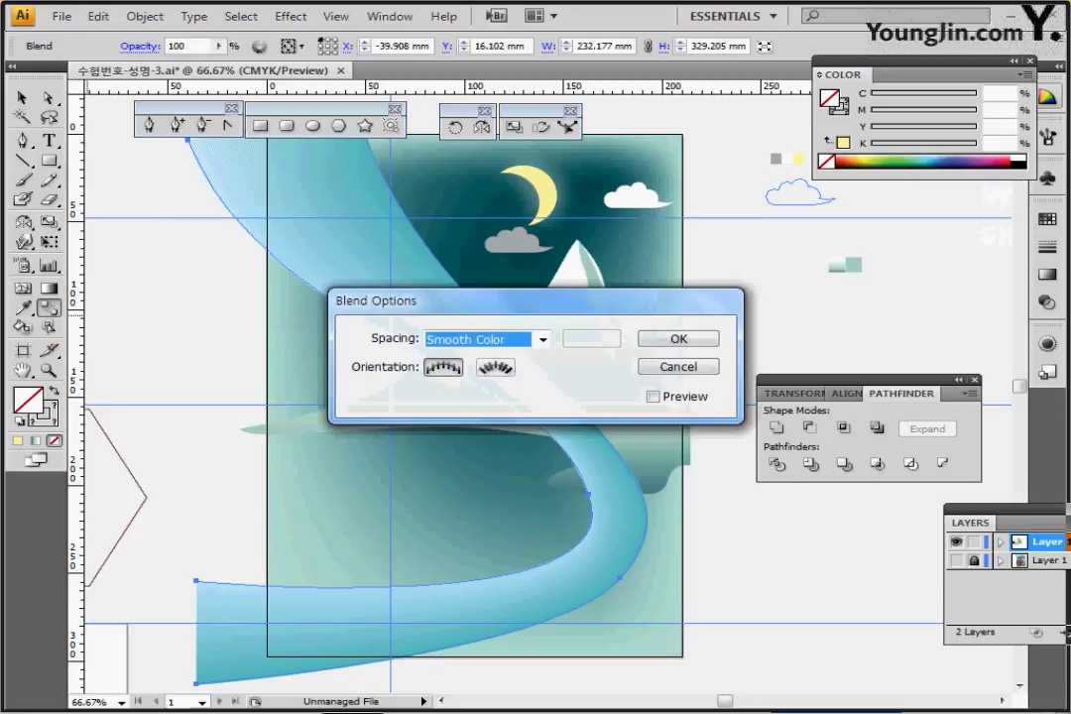
{"action": "left_click_drag", "start_coordinate": [476, 301], "coordinate": [394, 298]}
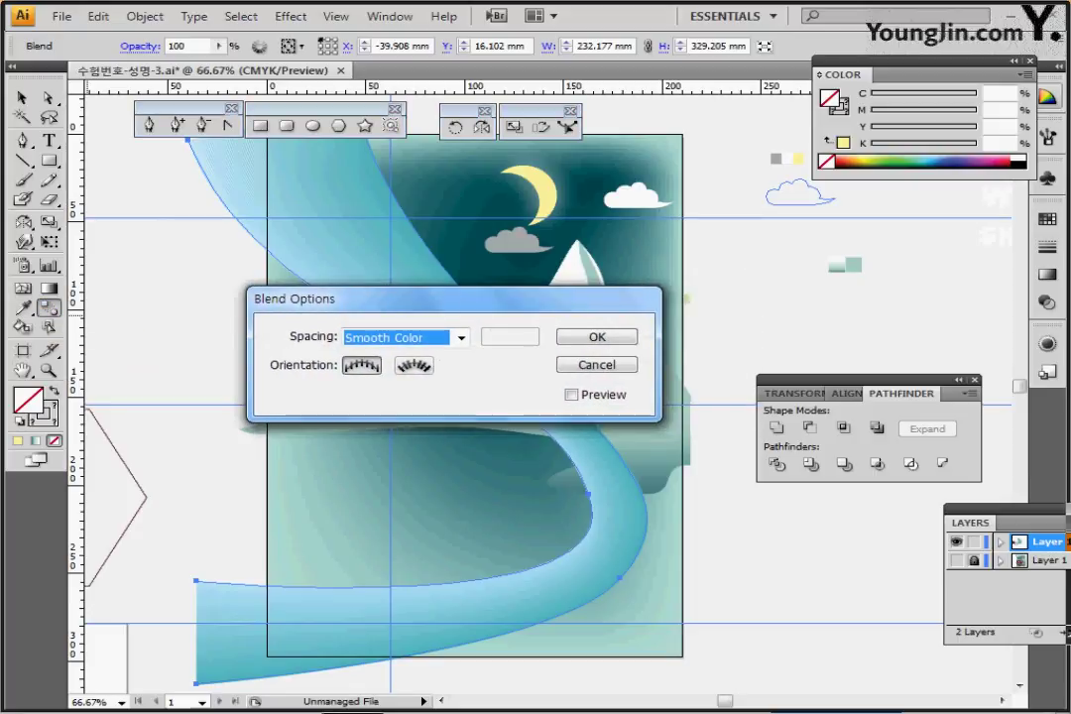
{"action": "left_click", "coordinate": [461, 338]}
{"action": "left_click", "coordinate": [398, 373]}
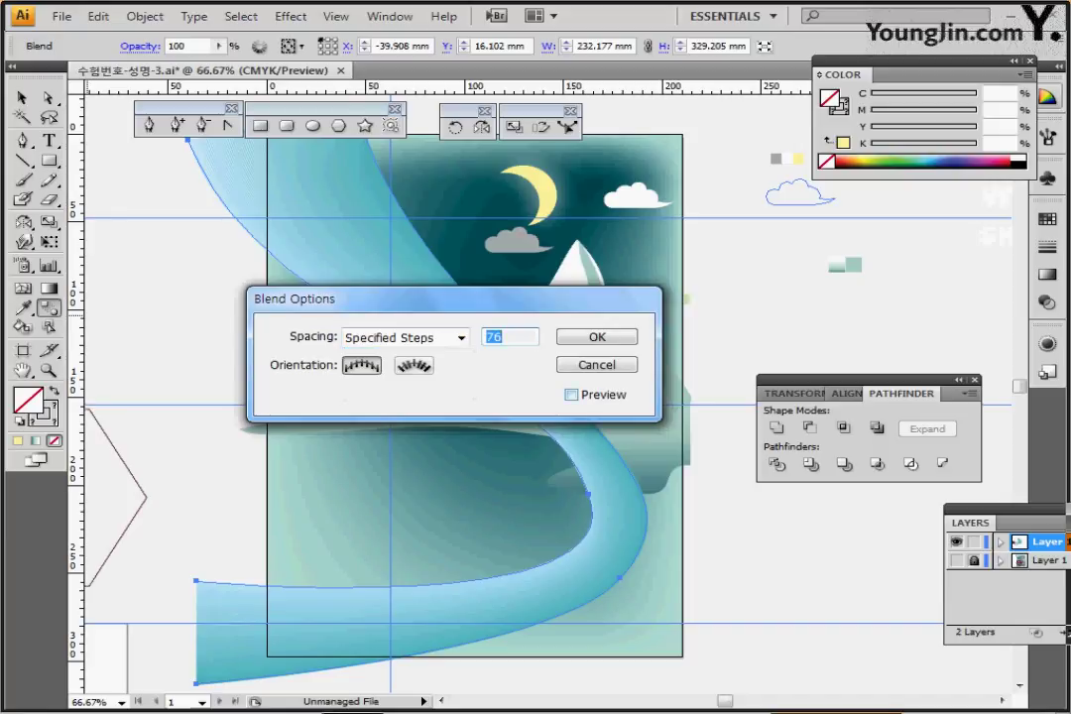
{"action": "left_click", "coordinate": [573, 395]}
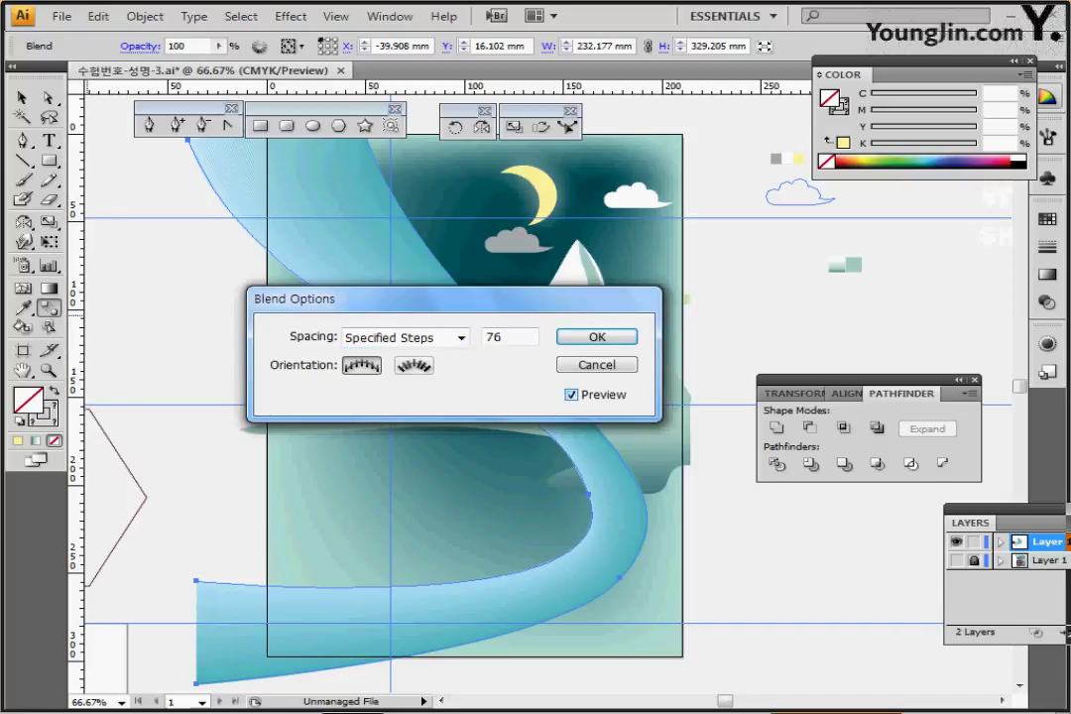
{"action": "left_click_drag", "start_coordinate": [518, 338], "coordinate": [482, 338]}
{"action": "type", "text": "15"}
{"action": "key", "text": "Return"}
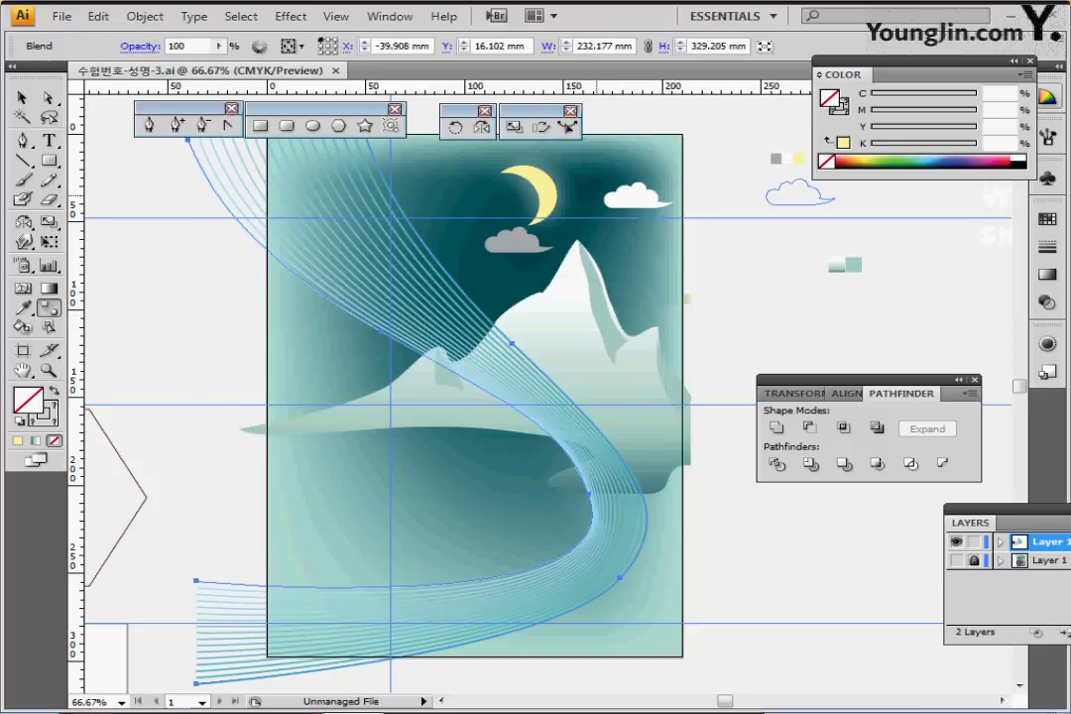
{"action": "key", "text": "ctrl+s"}
{"action": "key", "text": "ctrl+shift+a"}
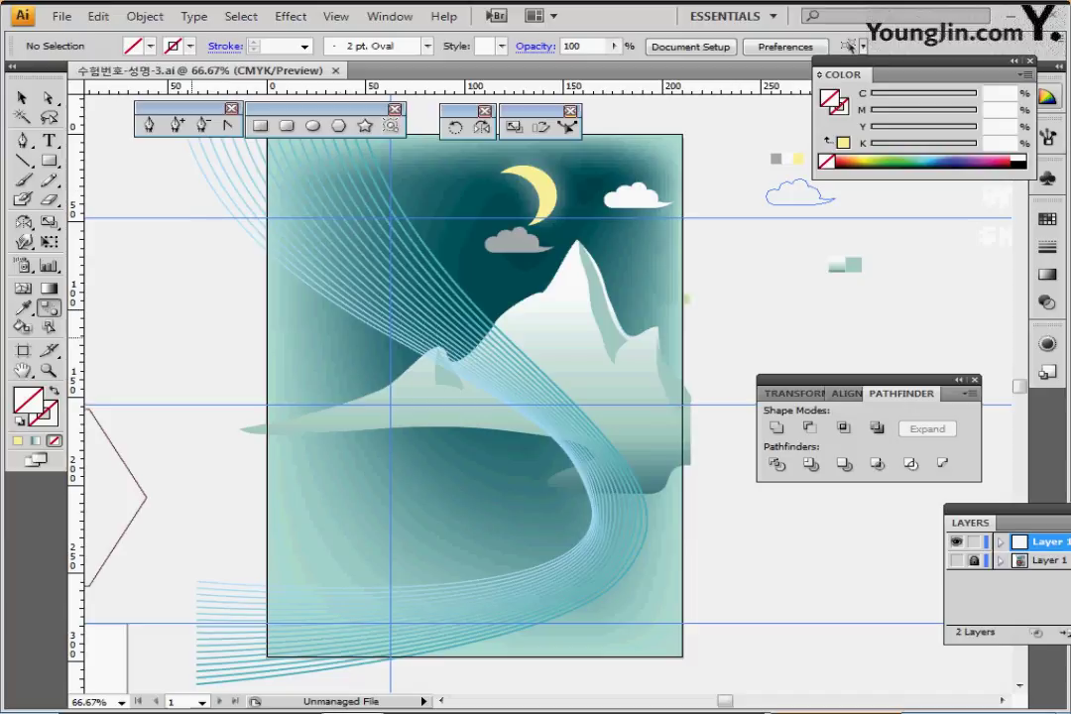
{"action": "left_click", "coordinate": [339, 126]}
{"action": "left_click_drag", "start_coordinate": [213, 382], "coordinate": [369, 305]}
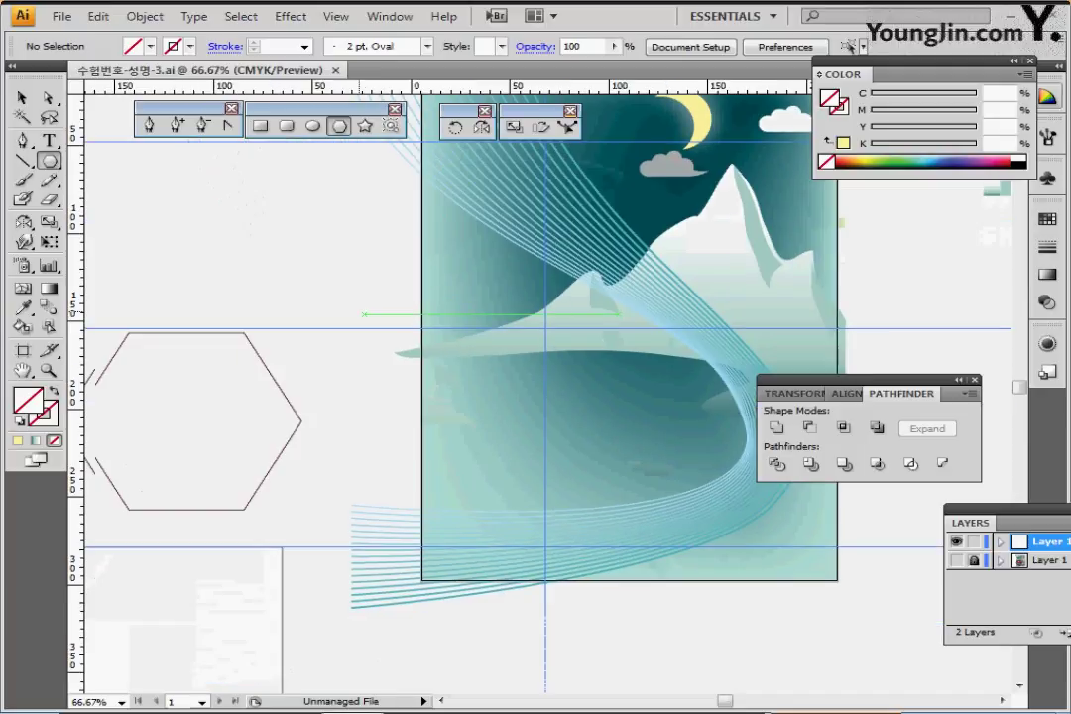
{"action": "left_click_drag", "start_coordinate": [216, 429], "coordinate": [367, 387]}
{"action": "left_click", "coordinate": [376, 425], "text": "ctrl"}
{"action": "left_click_drag", "start_coordinate": [477, 342], "coordinate": [423, 377]}
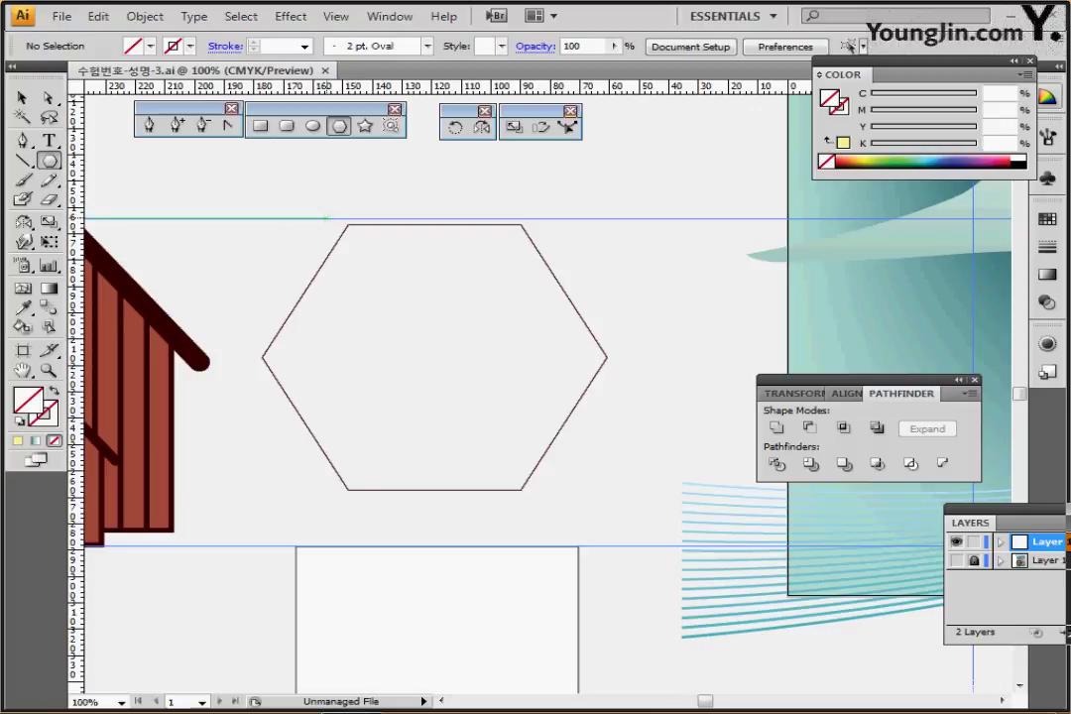
{"action": "left_click_drag", "start_coordinate": [347, 330], "coordinate": [435, 460]}
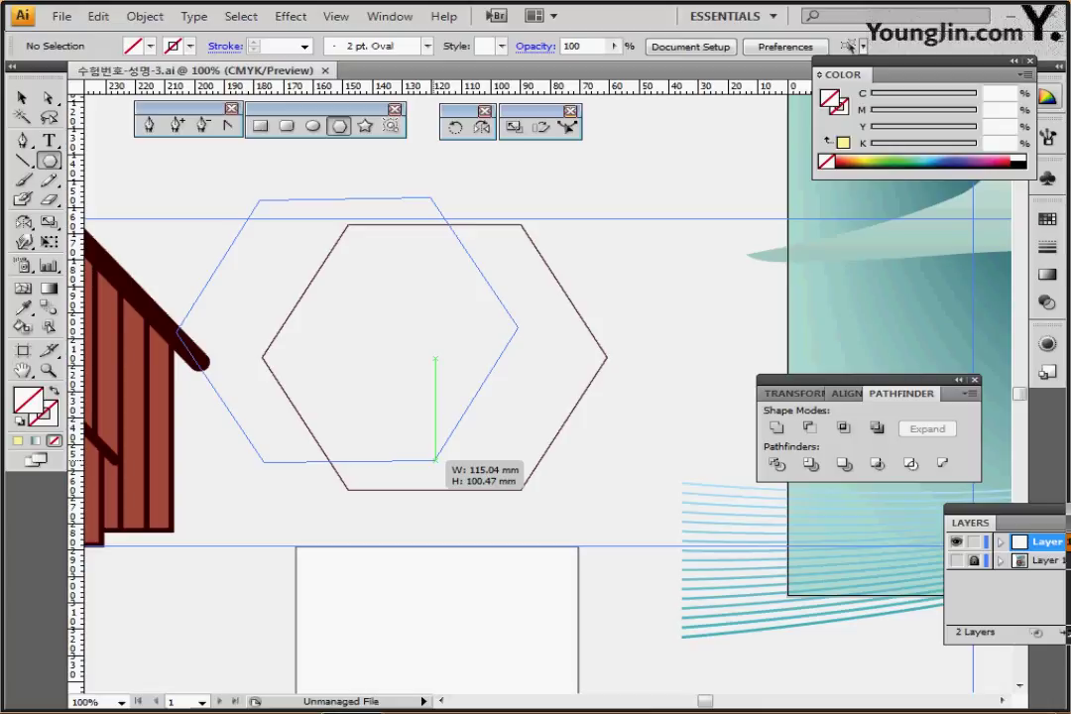
{"action": "key", "text": "Down"}
{"action": "left_click_drag", "start_coordinate": [434, 460], "coordinate": [434, 461]}
{"action": "key", "text": "Down"}
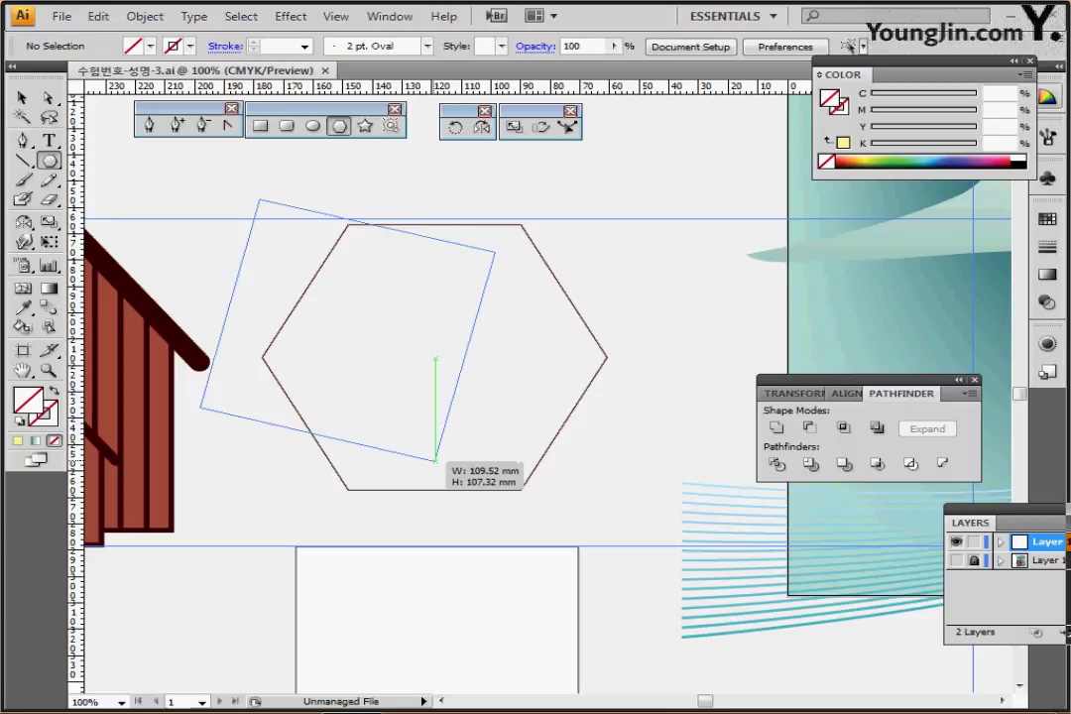
{"action": "key", "text": "Down"}
{"action": "mouse_move", "coordinate": [434, 460]}
{"action": "left_mouse_down"}
{"action": "mouse_move", "coordinate": [357, 463]}
{"action": "mouse_move", "coordinate": [422, 468]}
{"action": "left_mouse_up"}
{"action": "key", "text": "Up"}
{"action": "key", "text": "Up"}
{"action": "key", "text": "Up"}
{"action": "key", "text": "Up"}
{"action": "key", "text": "Down"}
{"action": "key", "text": "Down"}
{"action": "key", "text": "Up"}
{"action": "key", "text": "Delete"}
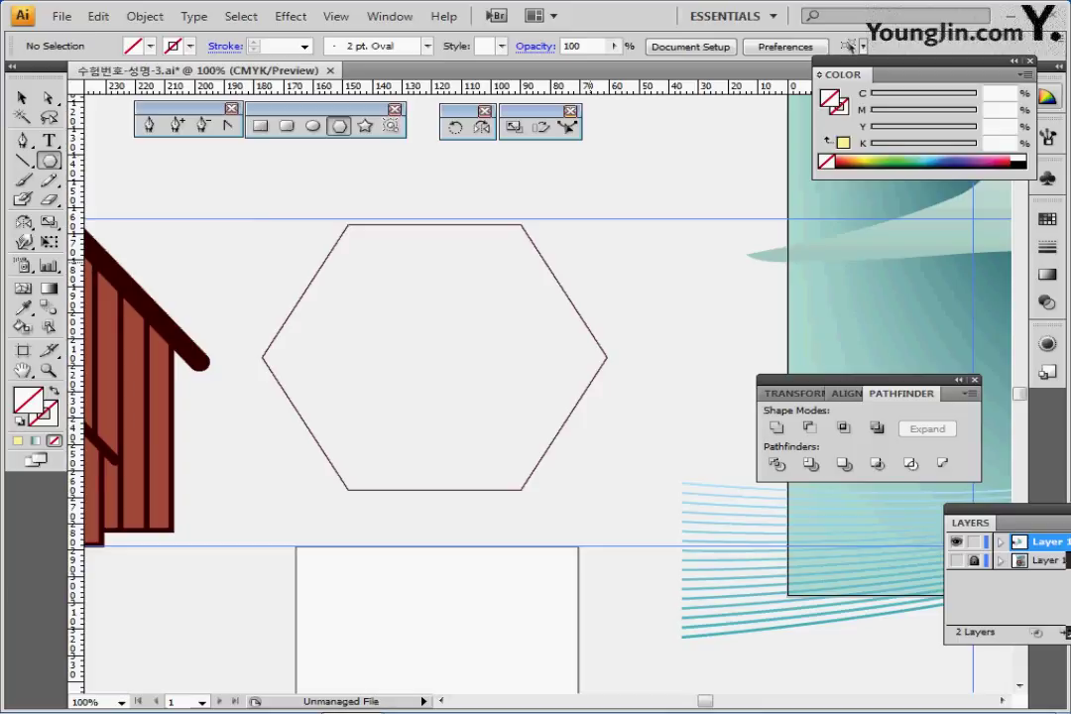
Give the hexagon beside the cabin a 20 pt stroke with a round cap and bevel join
{"action": "left_click", "coordinate": [556, 279], "text": "ctrl"}
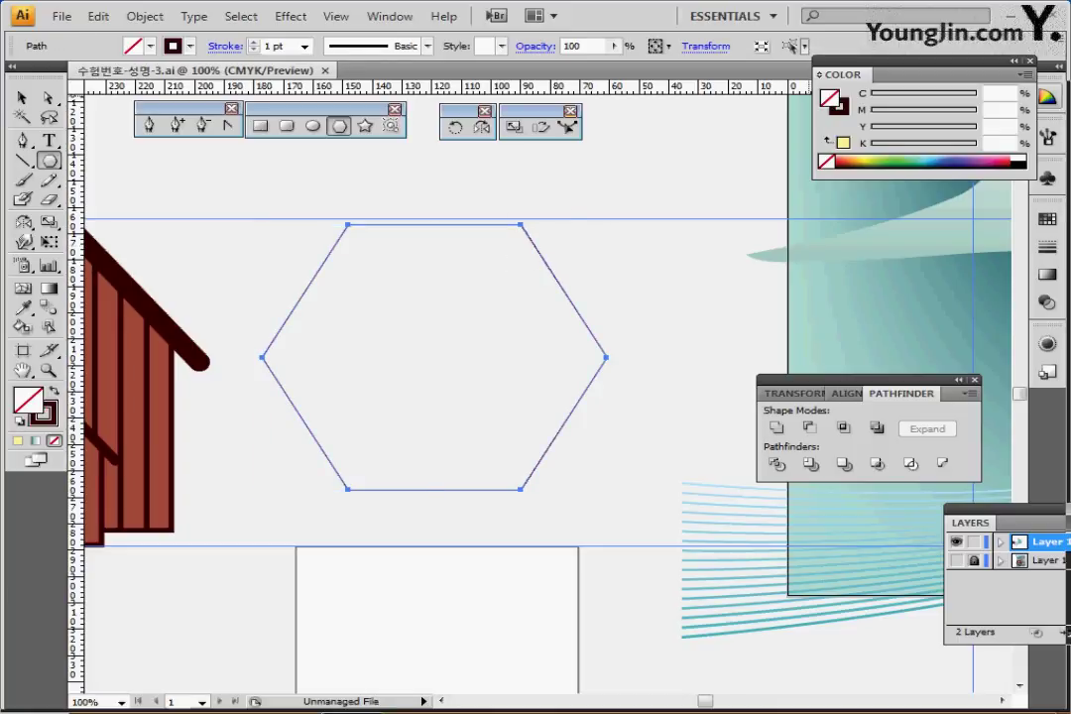
{"action": "key", "text": "x"}
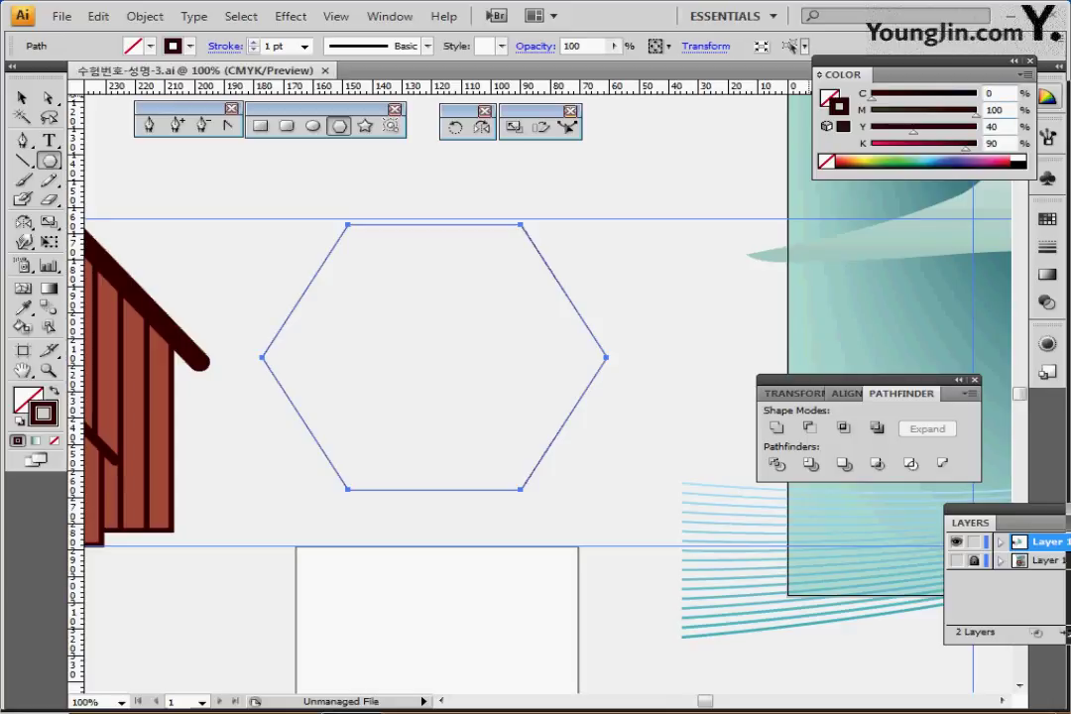
{"action": "left_click", "coordinate": [1047, 246]}
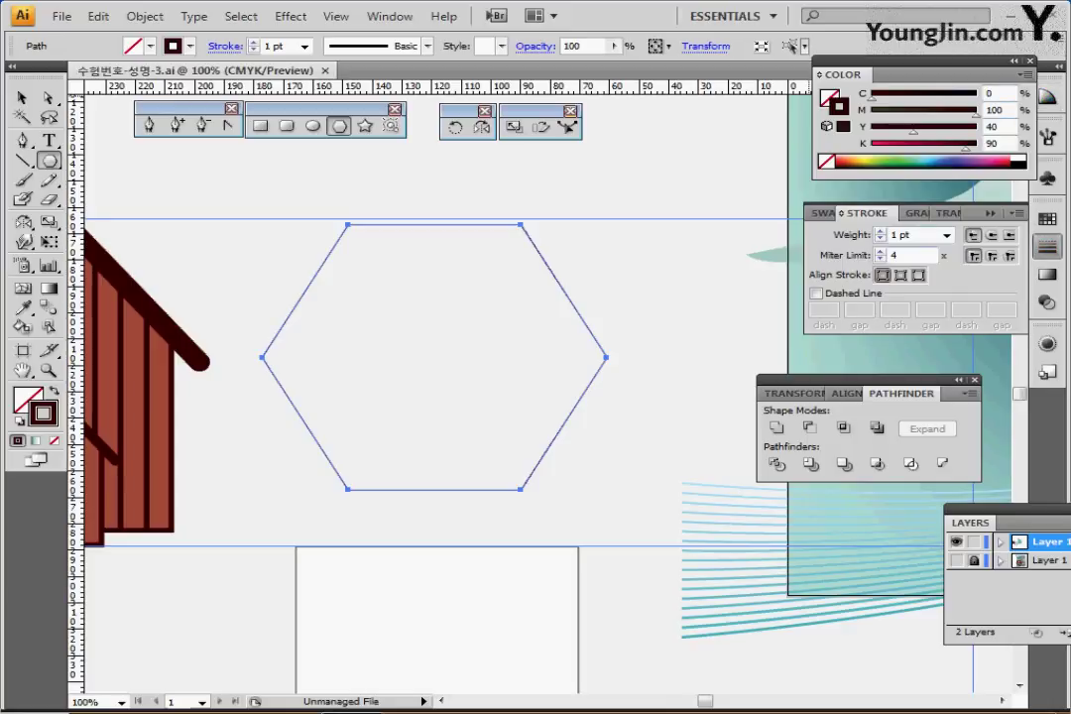
{"action": "double_click", "coordinate": [900, 235]}
{"action": "left_click", "coordinate": [947, 235]}
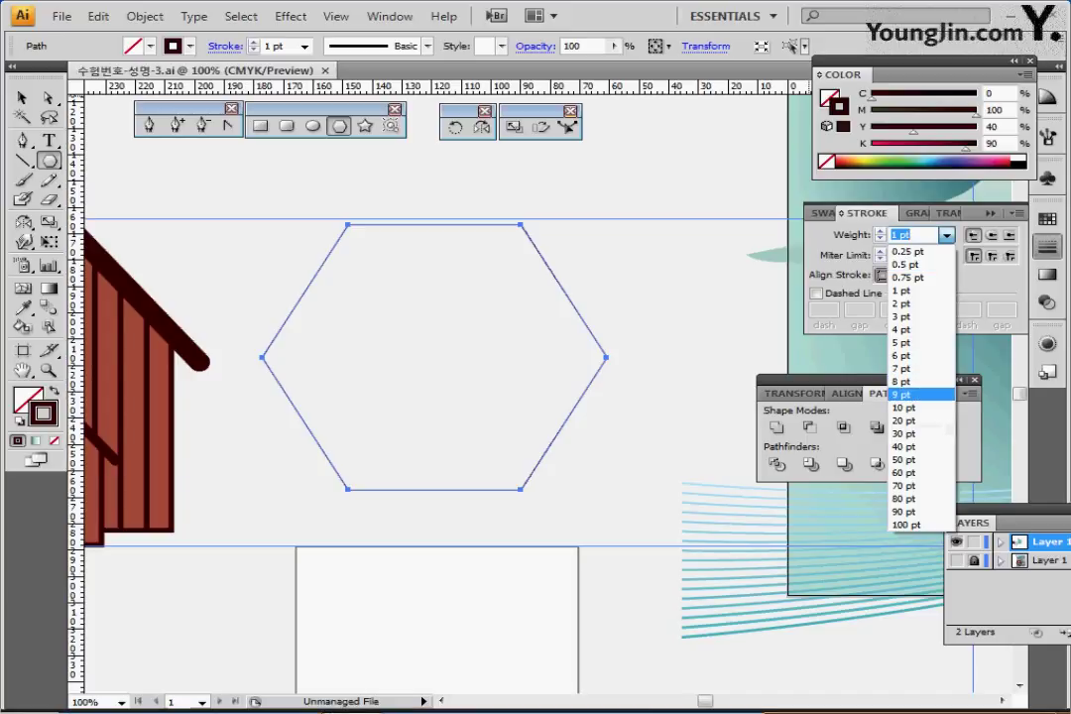
{"action": "left_click", "coordinate": [904, 420]}
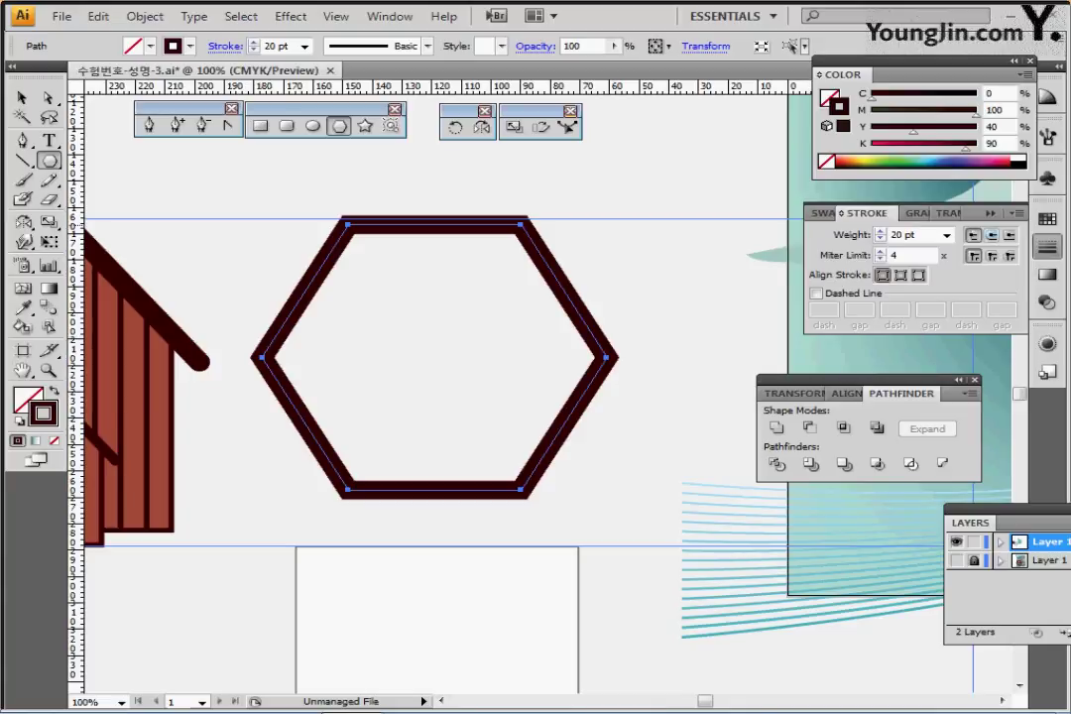
{"action": "left_click", "coordinate": [992, 235]}
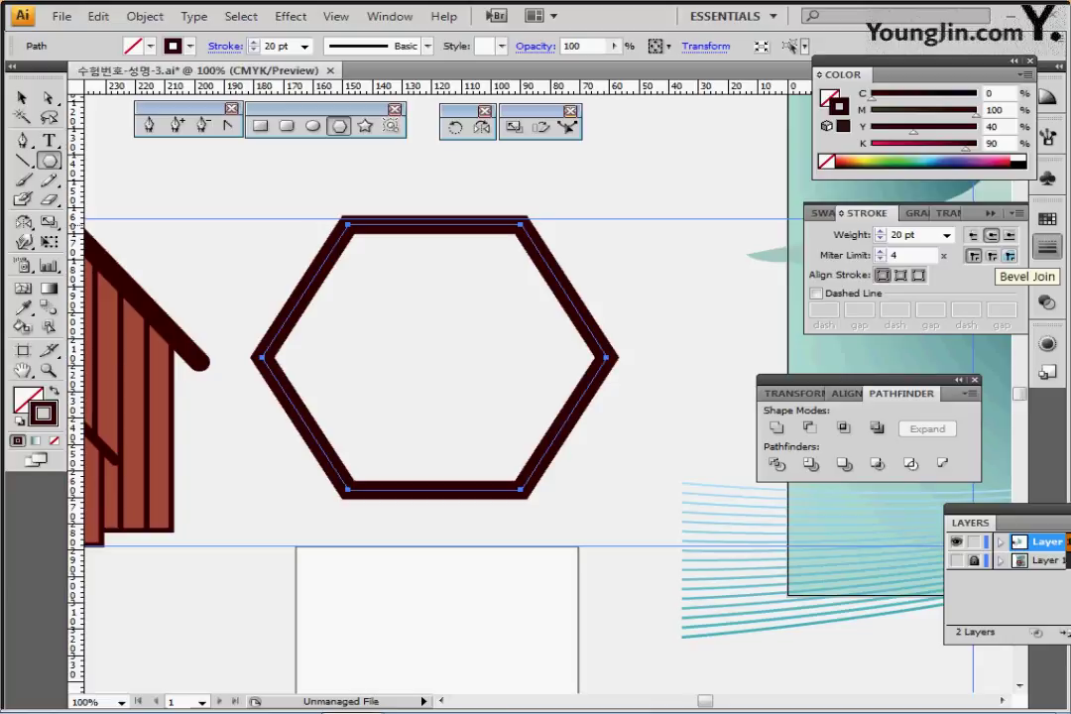
{"action": "left_click", "coordinate": [1009, 256]}
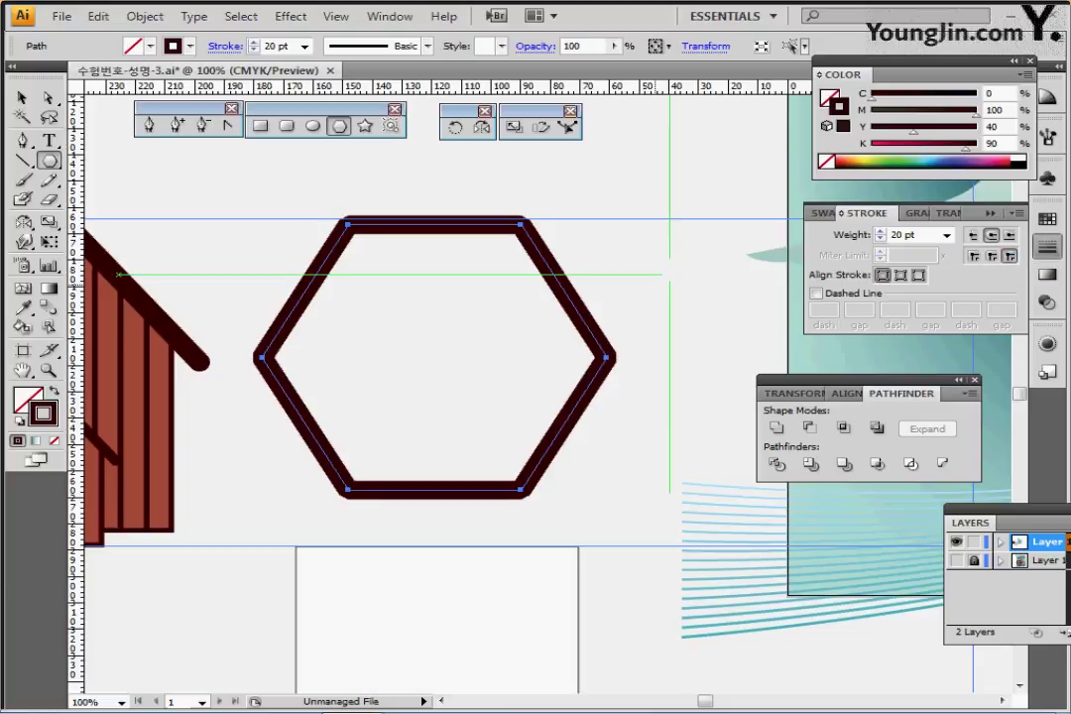
Delete the hexagon's two bottom anchor points, leaving an open roof-shaped path
{"action": "left_click", "coordinate": [48, 98]}
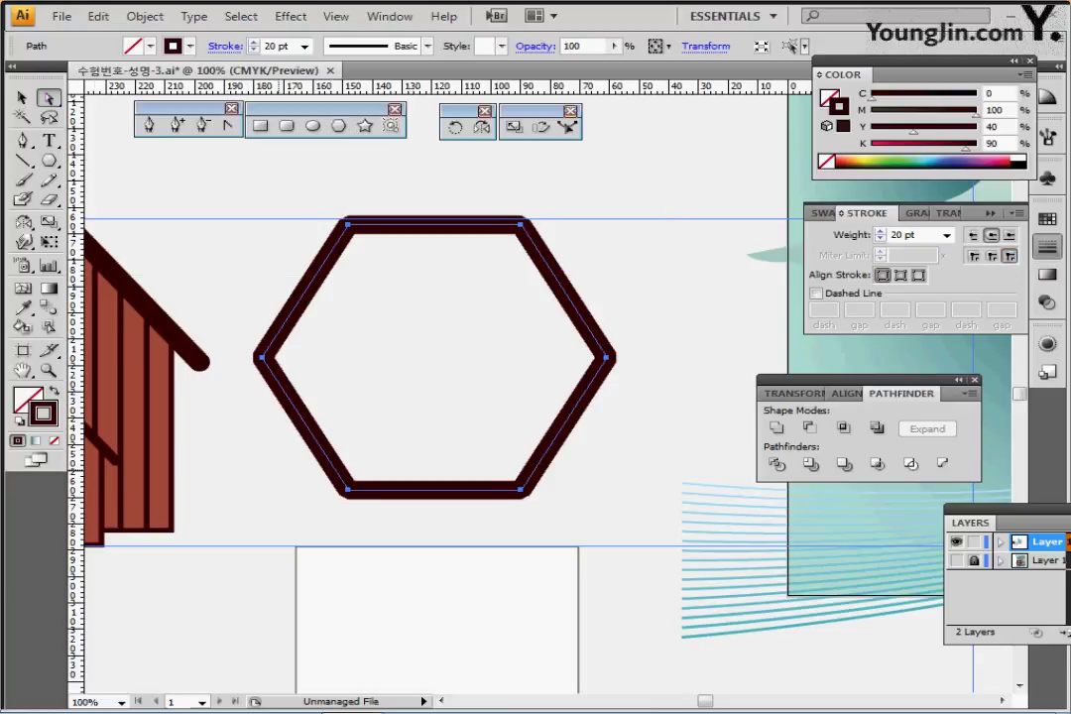
{"action": "left_click_drag", "start_coordinate": [282, 469], "coordinate": [585, 519]}
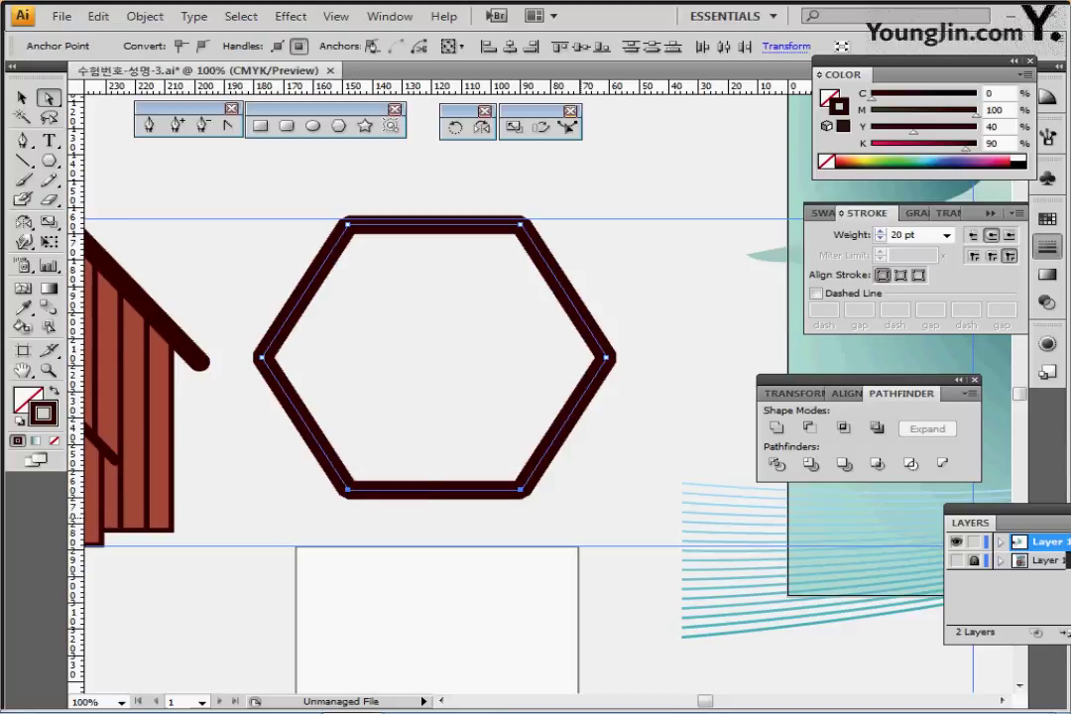
{"action": "key", "text": "Delete"}
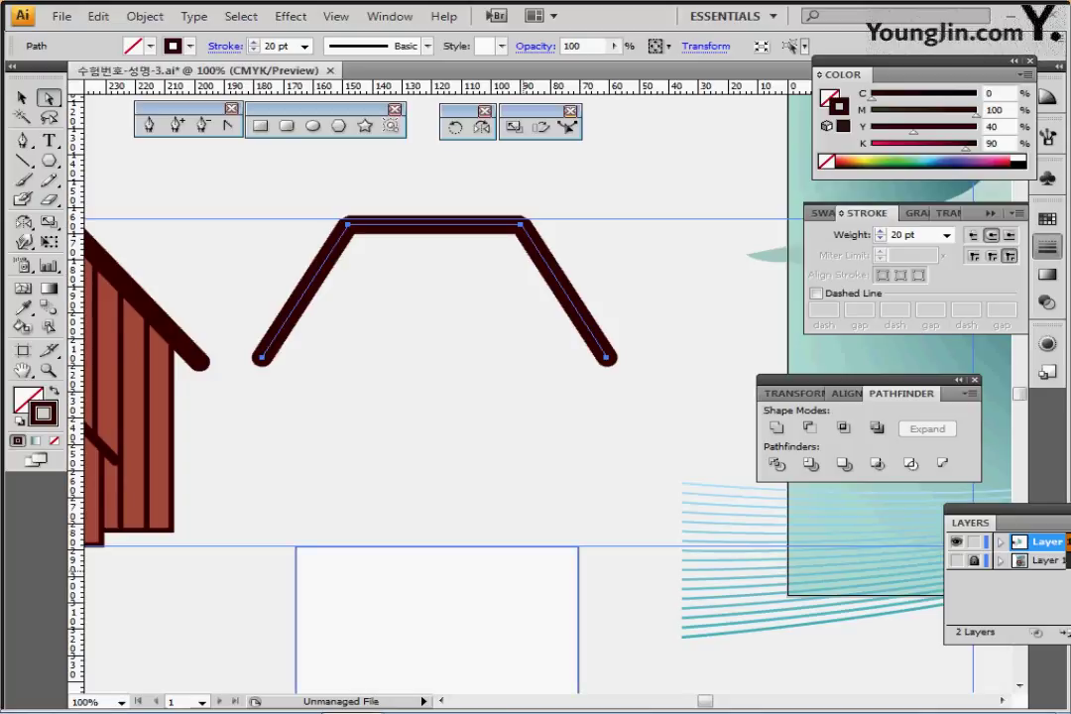
Scale only the two top anchor points of the roof path uniformly to 45%
{"action": "left_click_drag", "start_coordinate": [323, 177], "coordinate": [535, 267]}
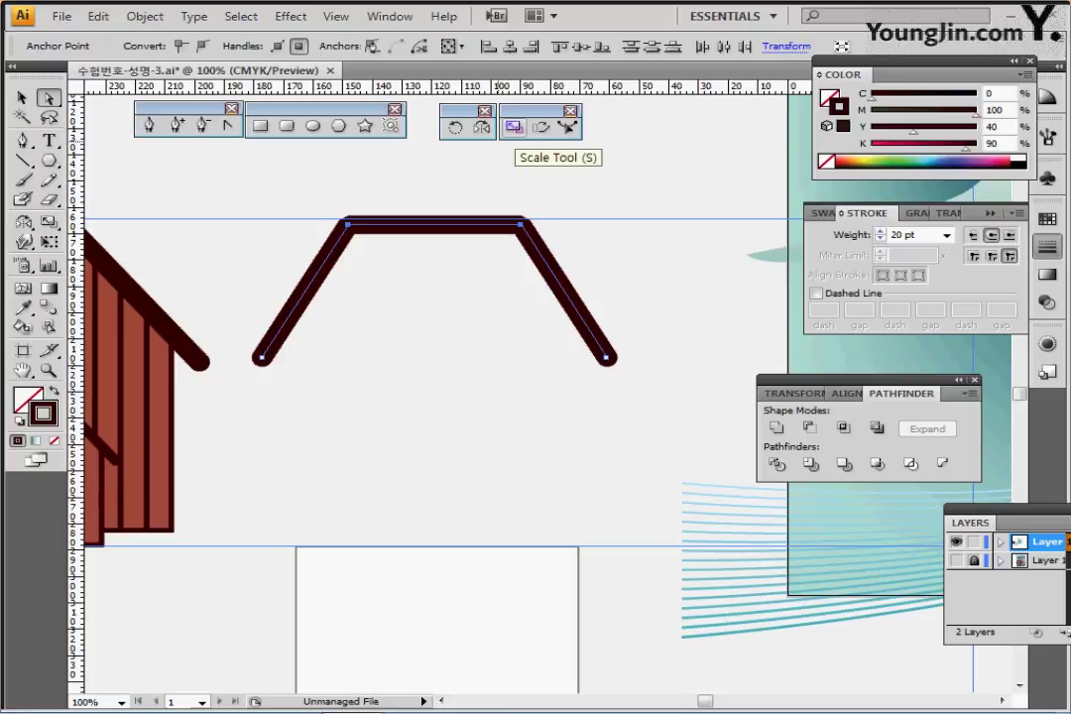
{"action": "double_click", "coordinate": [514, 127]}
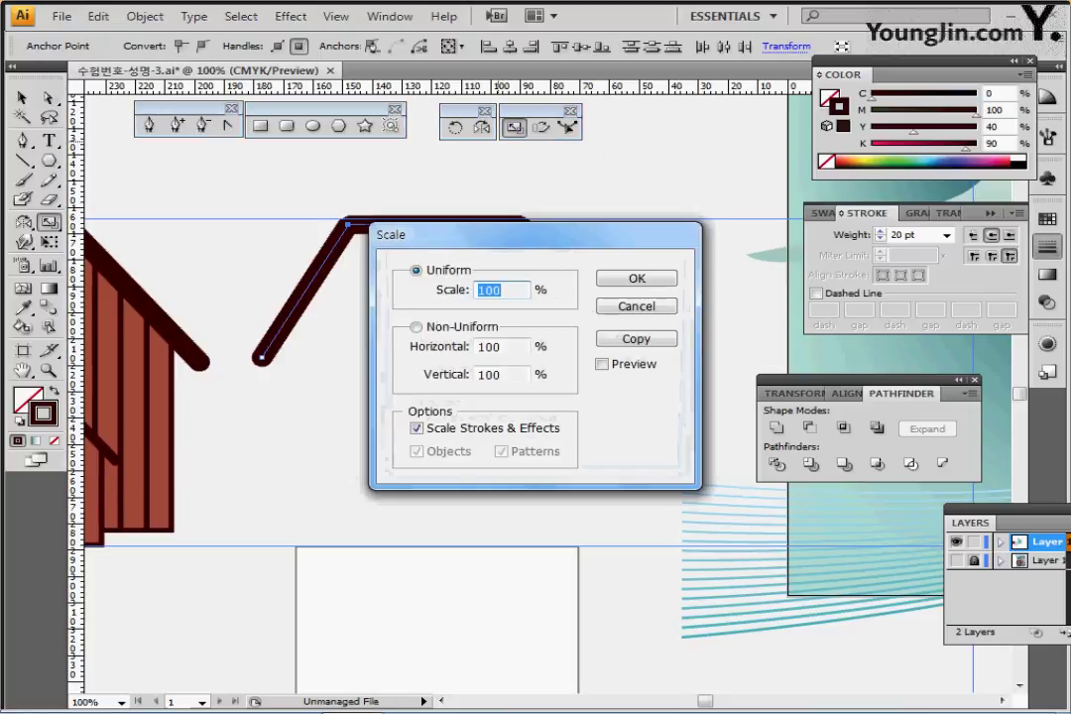
{"action": "type", "text": "45"}
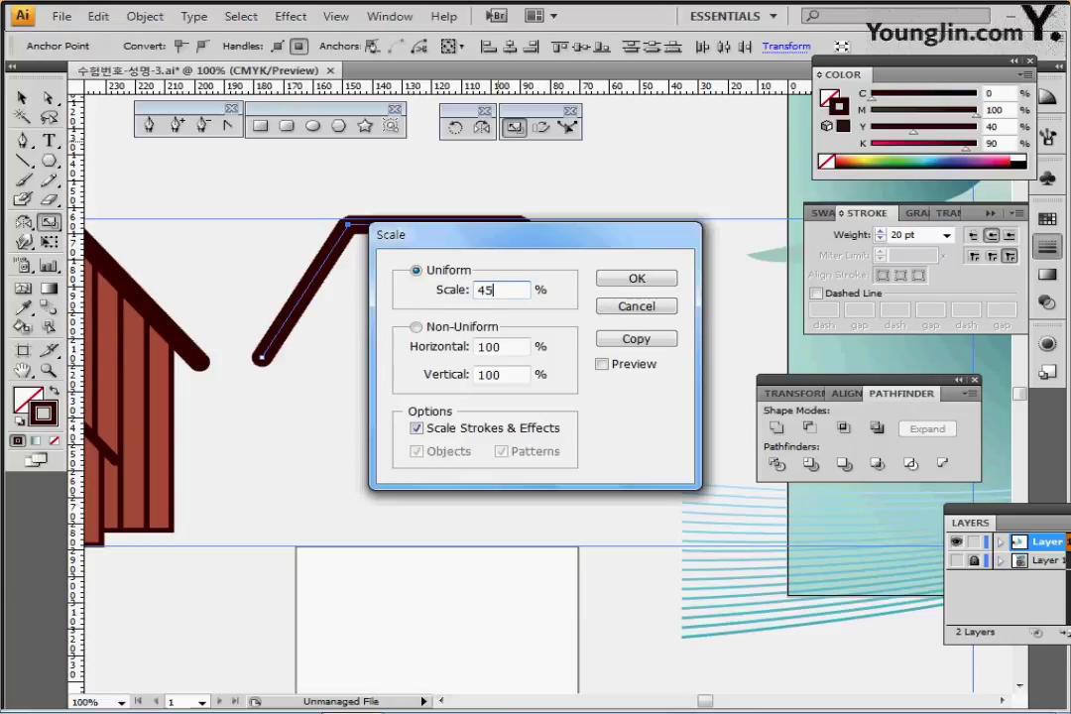
{"action": "key", "text": "Return"}
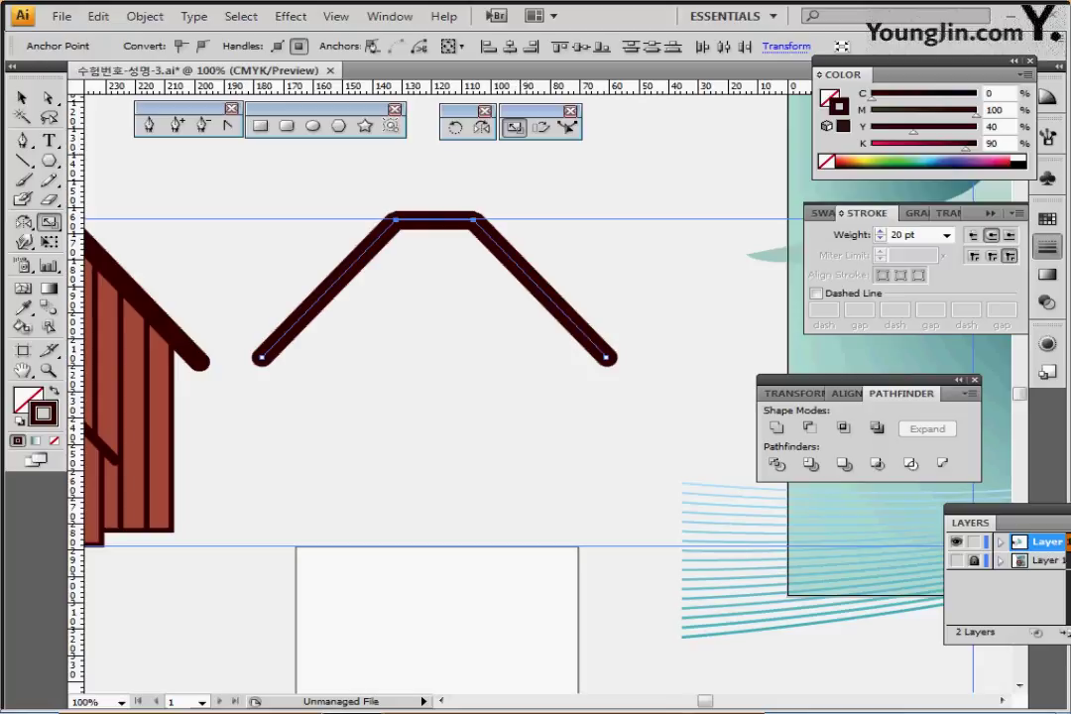
{"action": "key", "text": "ctrl+minus"}
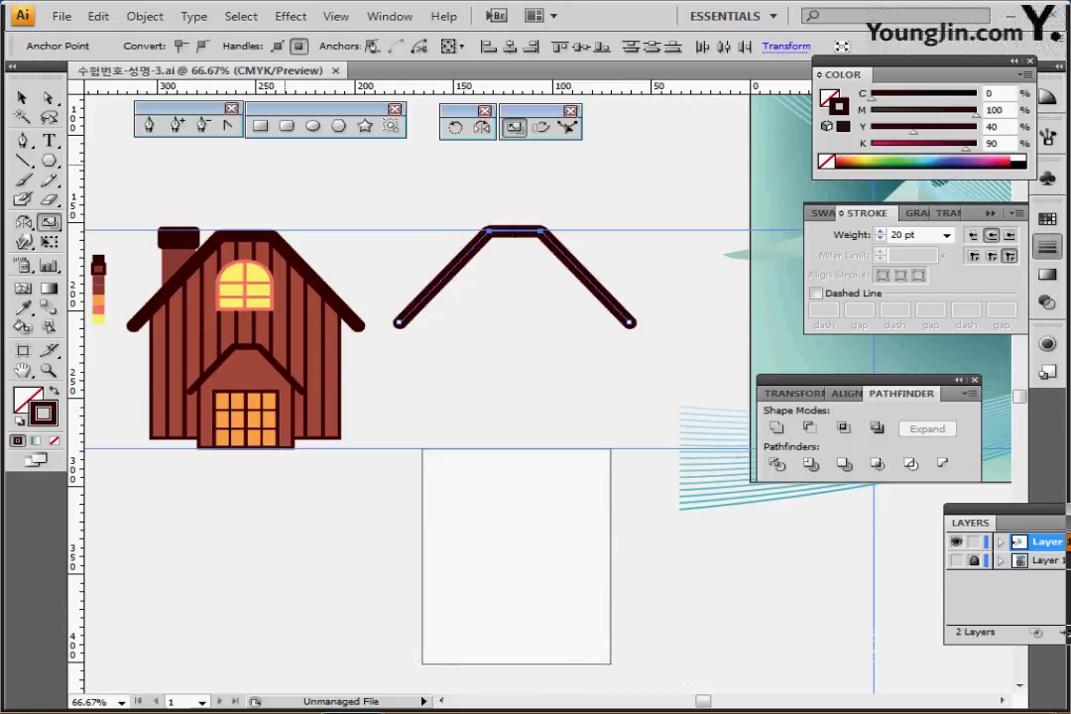
Move the white rectangle straight up about 127.8 mm so it overlaps the roof path
{"action": "left_click", "coordinate": [22, 97]}
{"action": "left_click", "coordinate": [461, 526]}
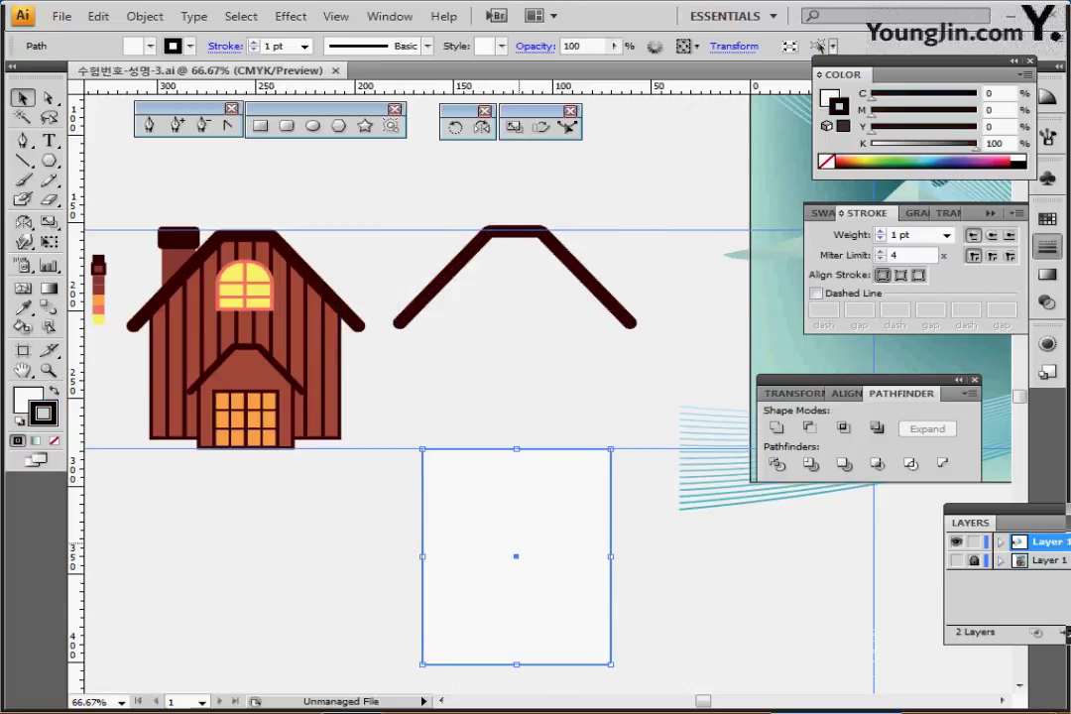
{"action": "left_click_drag", "start_coordinate": [515, 555], "coordinate": [516, 332]}
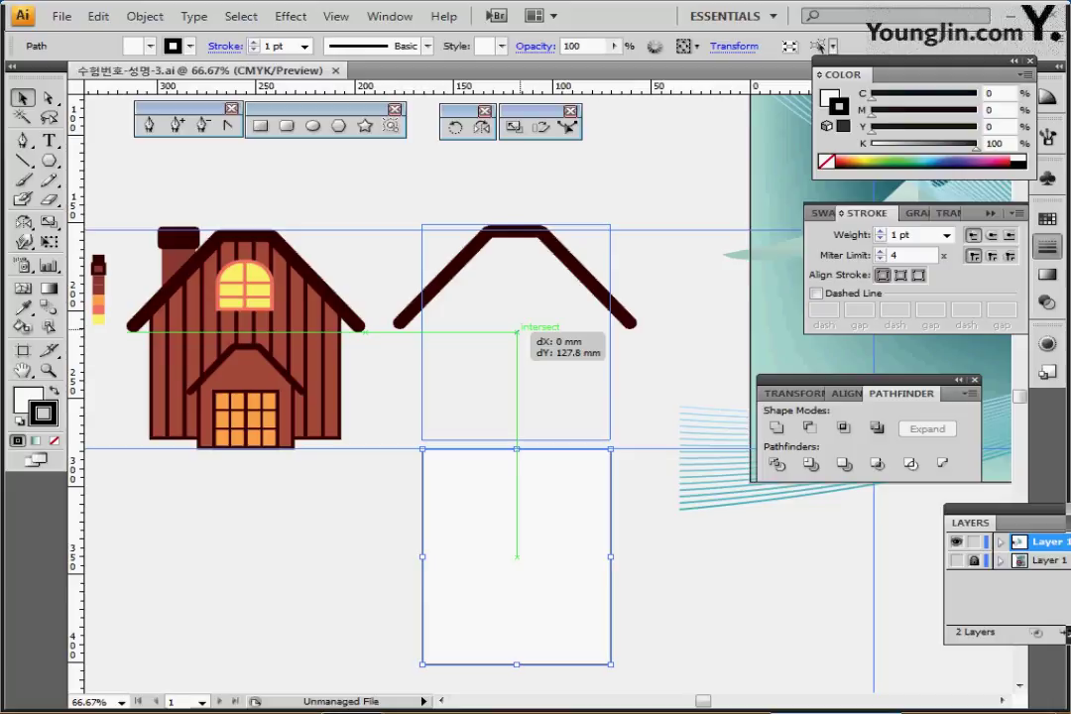
{"action": "left_click_drag", "start_coordinate": [516, 332], "coordinate": [515, 333]}
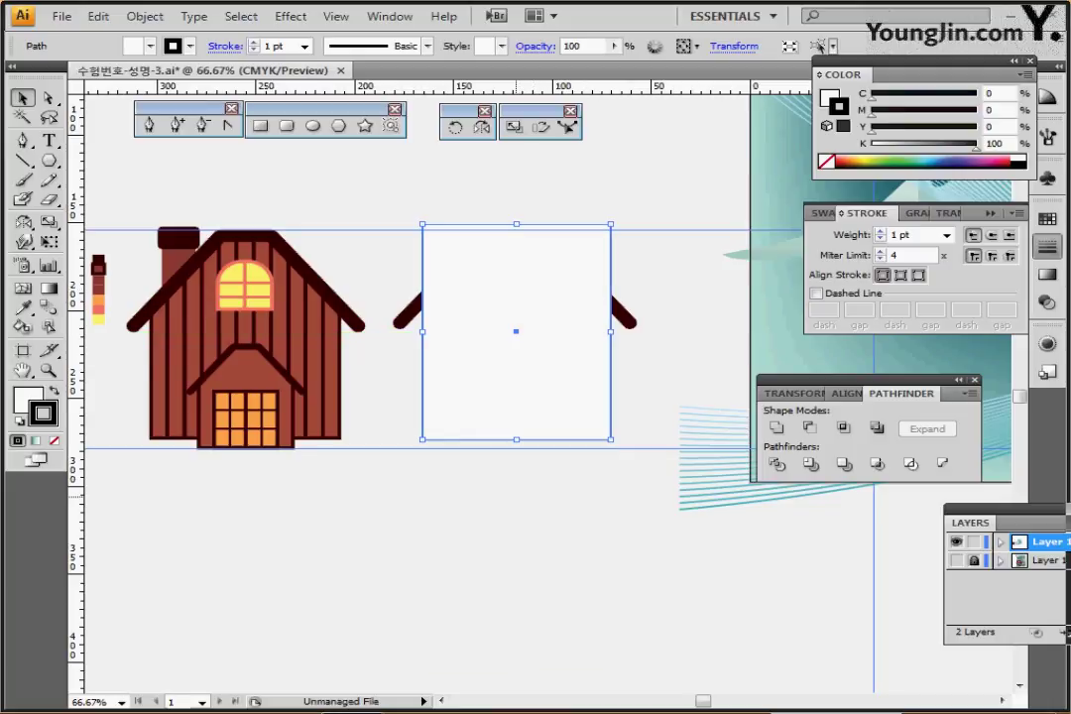
Draw two vertical lines about 148 mm tall crossing the rectangle, one just inside each of its side edges, about 75 mm apart
{"action": "left_click", "coordinate": [521, 478]}
{"action": "left_click", "coordinate": [520, 392]}
{"action": "left_click", "coordinate": [372, 530]}
{"action": "left_click", "coordinate": [461, 365]}
{"action": "key", "text": "backslash"}
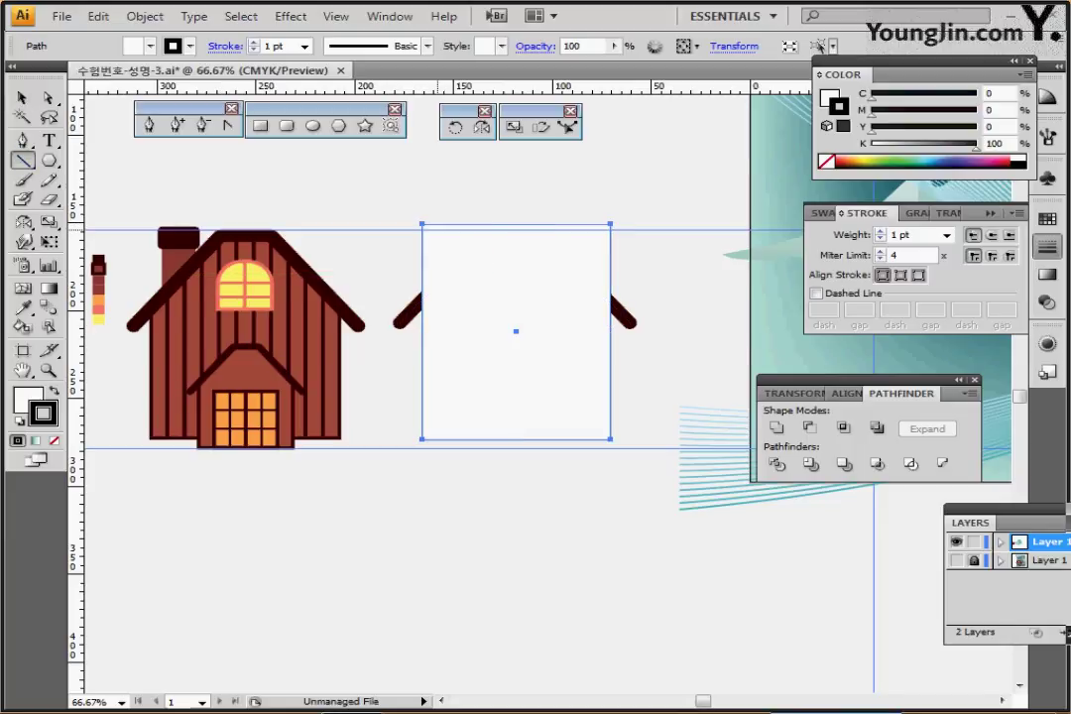
{"action": "left_click_drag", "start_coordinate": [442, 213], "coordinate": [592, 454]}
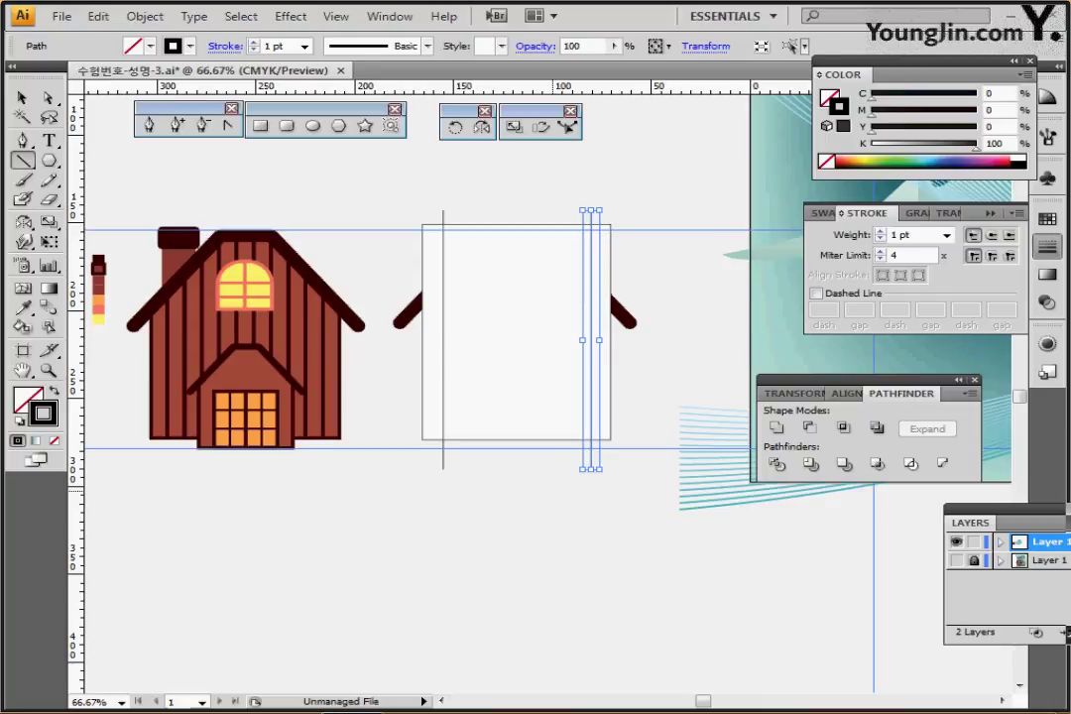
Select the two vertical lines over the rectangle and make a blend between them
{"action": "key", "text": "ctrl+shift+a"}
{"action": "left_click_drag", "start_coordinate": [411, 462], "coordinate": [607, 506]}
{"action": "left_click", "coordinate": [144, 16]}
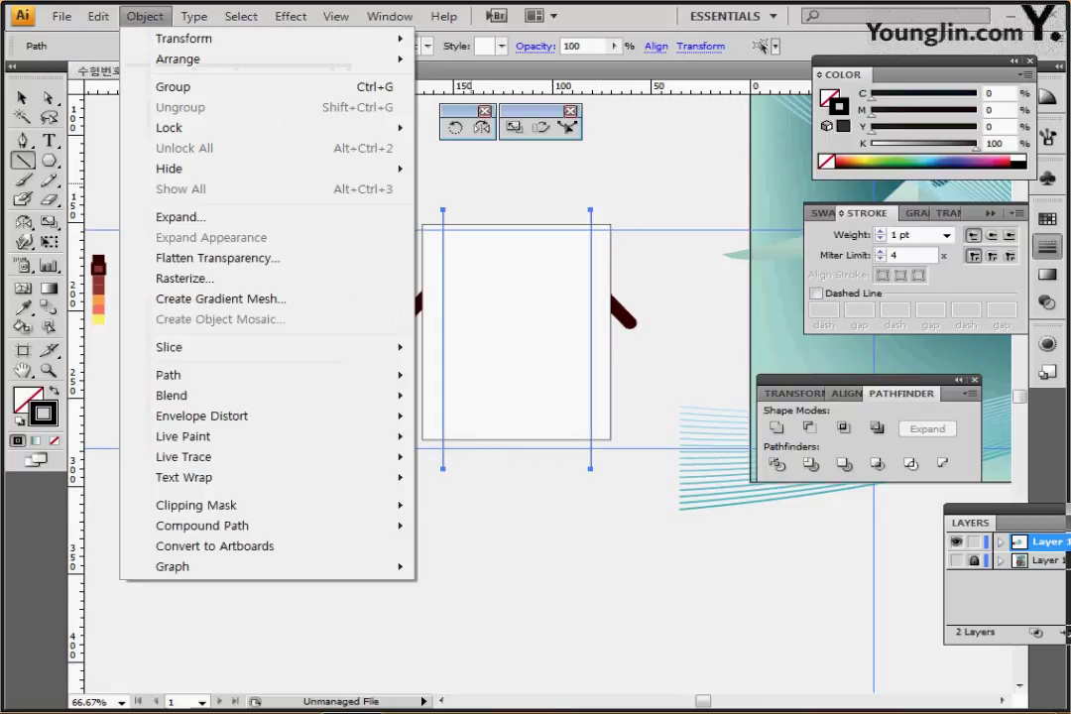
{"action": "mouse_move", "coordinate": [170, 394]}
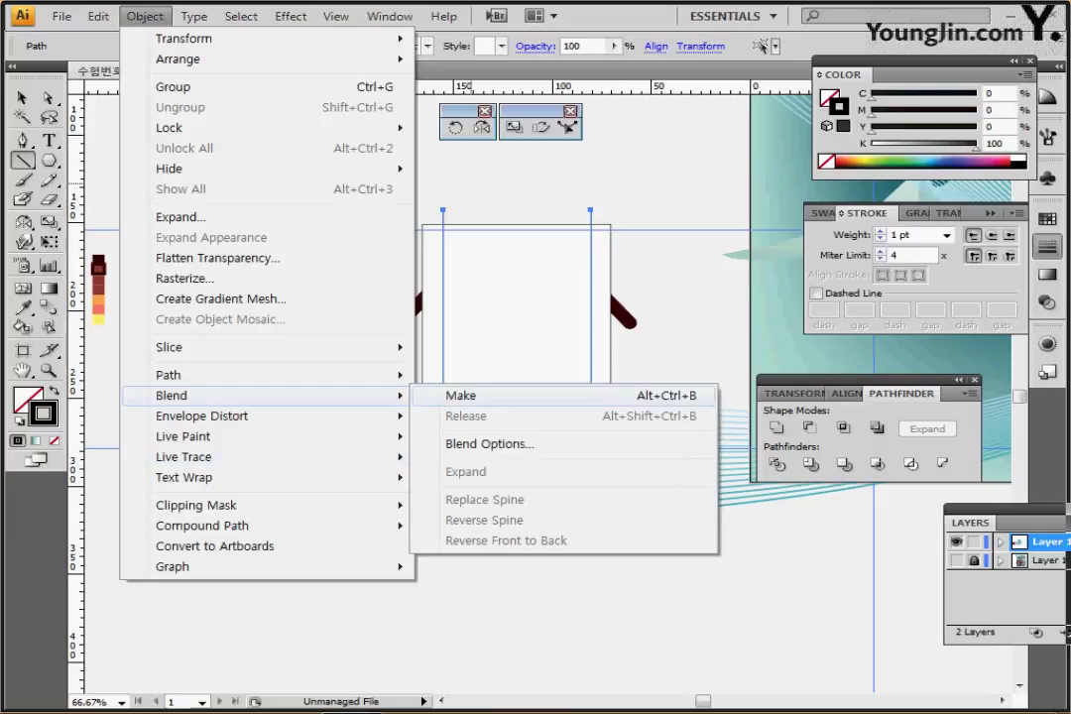
{"action": "left_click", "coordinate": [461, 395]}
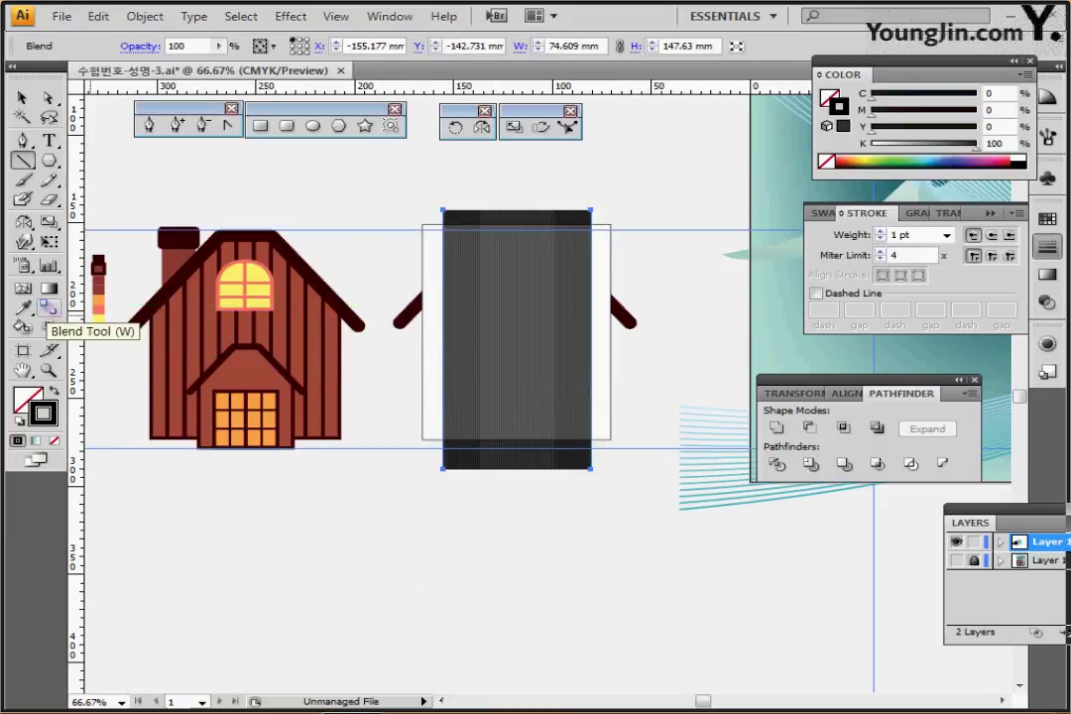
Set the vertical line blend's spacing to Specified Steps with 8 steps
{"action": "double_click", "coordinate": [47, 310]}
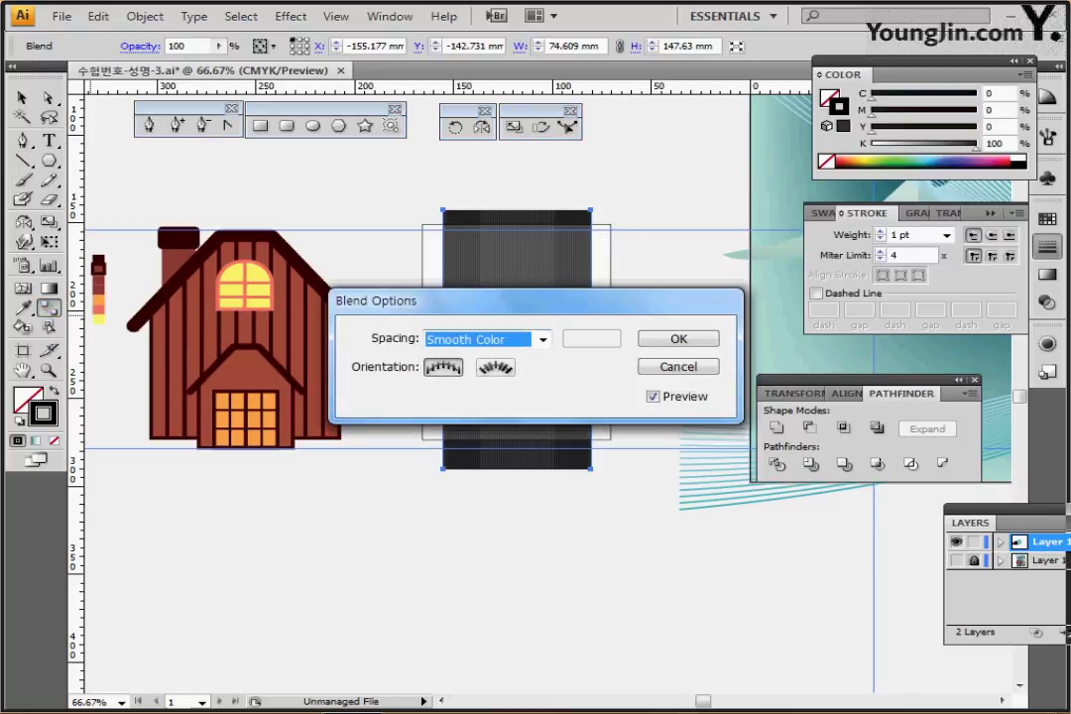
{"action": "left_click", "coordinate": [544, 339]}
{"action": "left_click", "coordinate": [471, 363]}
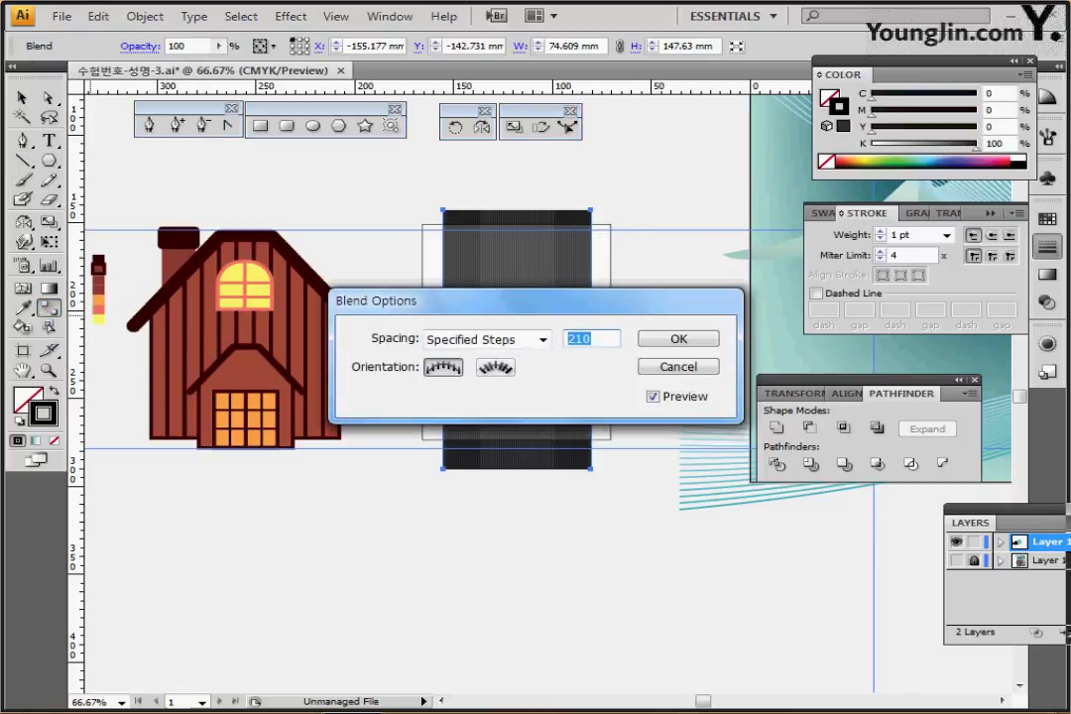
{"action": "type", "text": "8"}
{"action": "key", "text": "Return"}
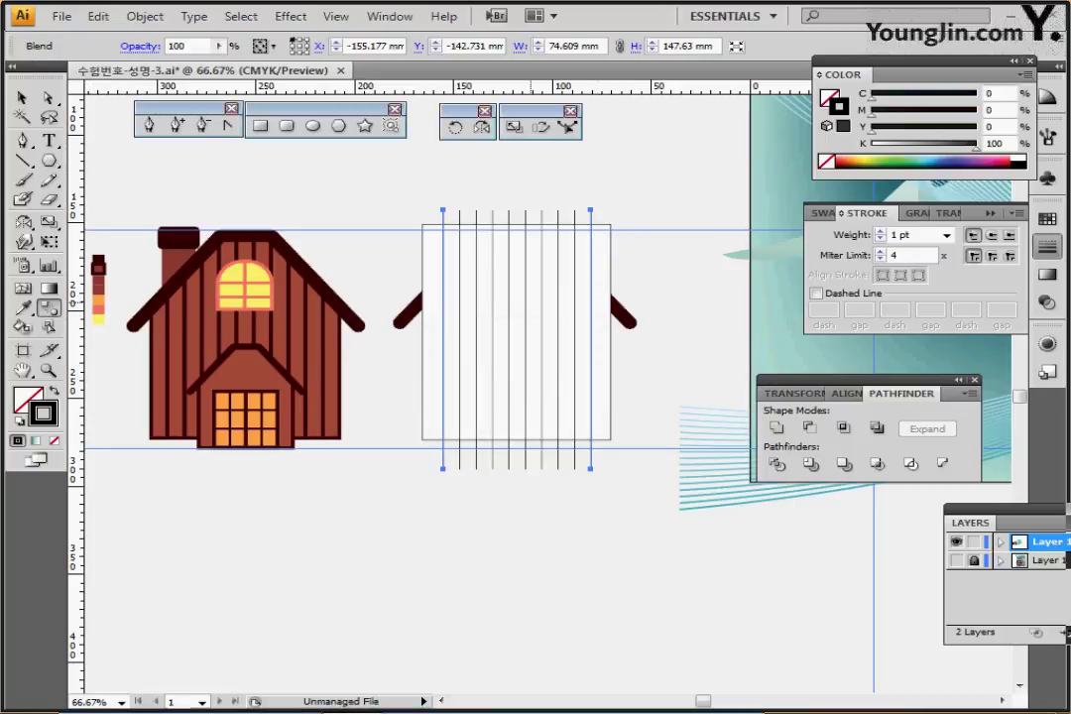
Expand the blend of vertical lines into separate editable paths
{"action": "left_click", "coordinate": [145, 16]}
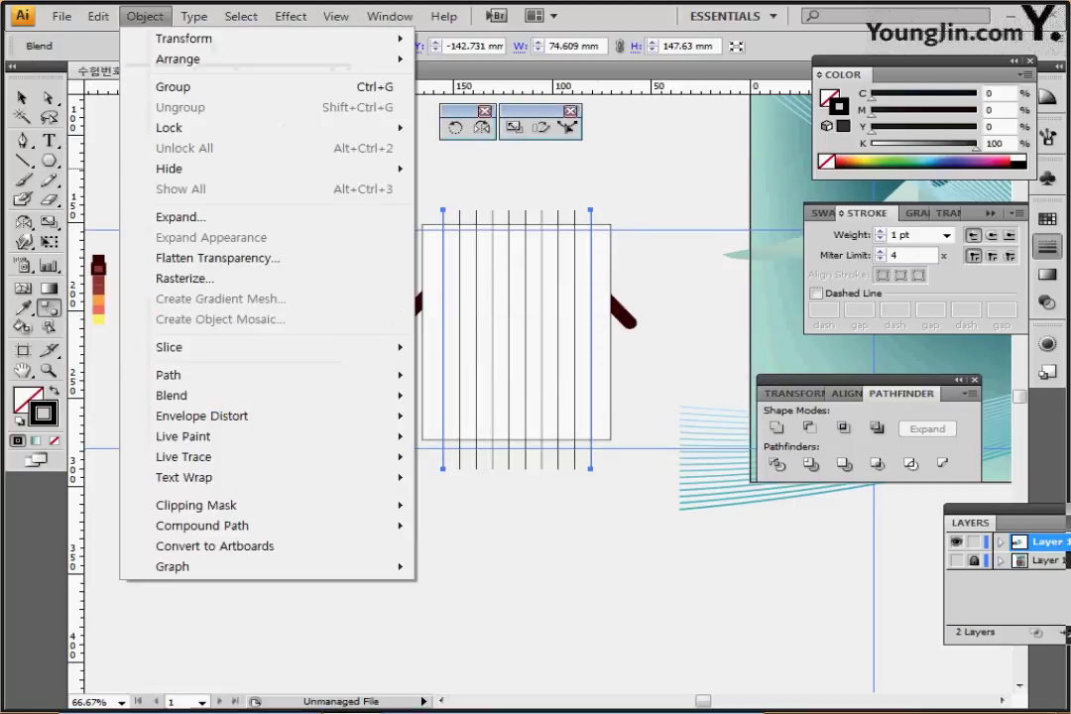
{"action": "mouse_move", "coordinate": [198, 395]}
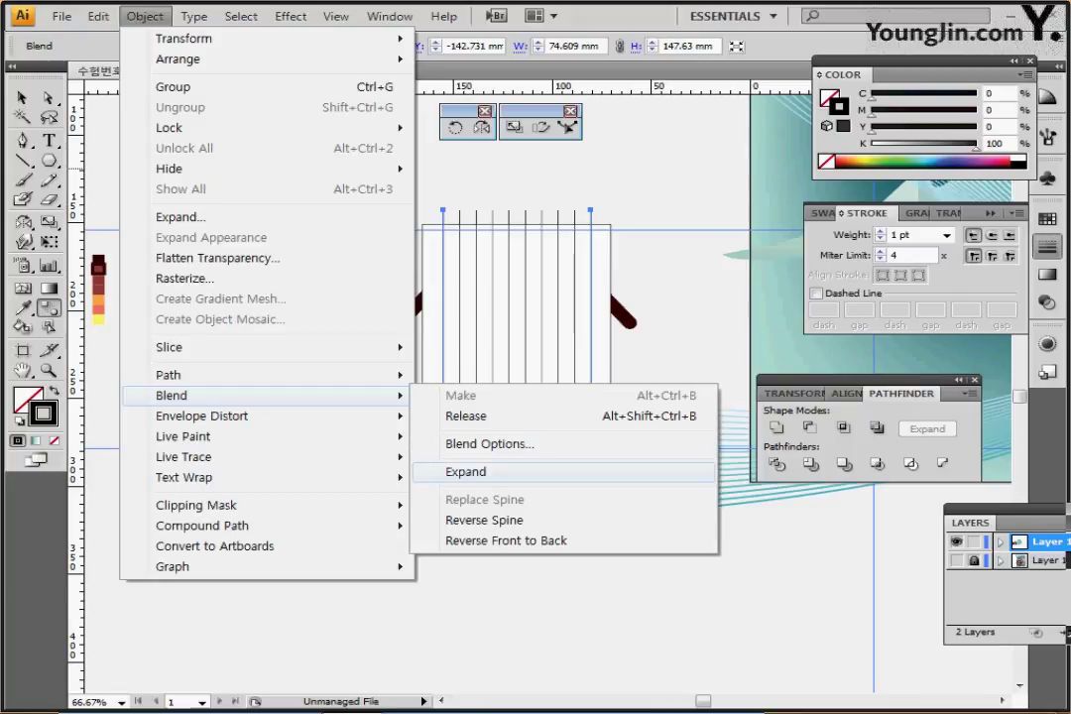
{"action": "left_click", "coordinate": [466, 472]}
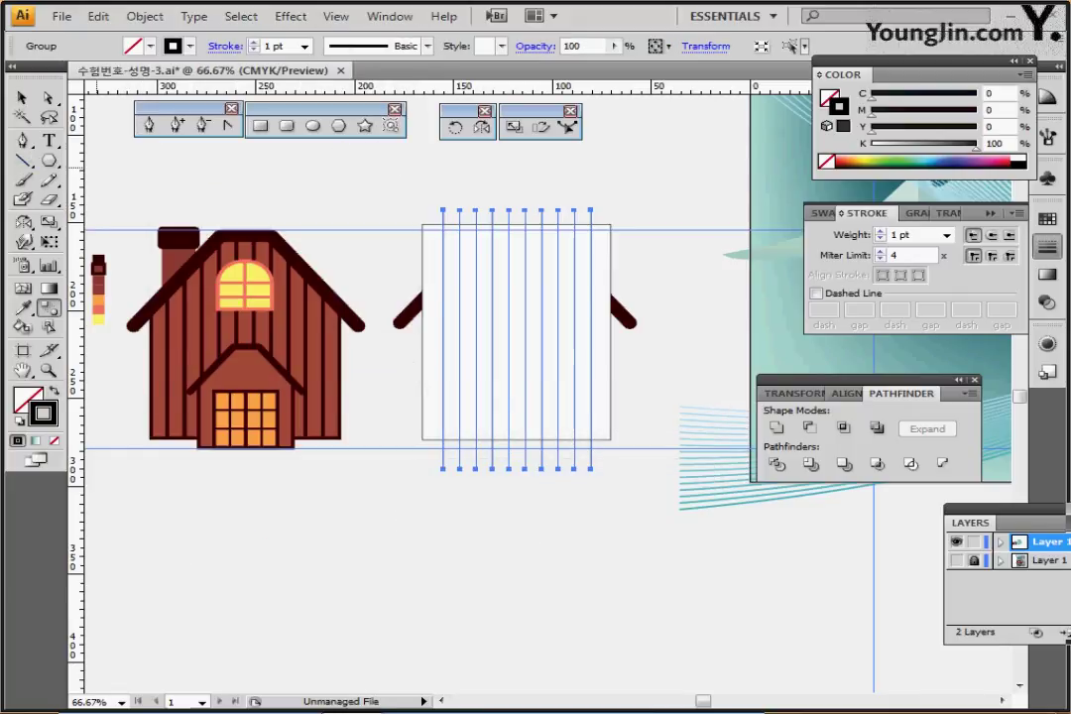
Align the roof path, rectangle and vertical lines to their common horizontal center, then clear the selection
{"action": "left_click_drag", "start_coordinate": [347, 147], "coordinate": [497, 324]}
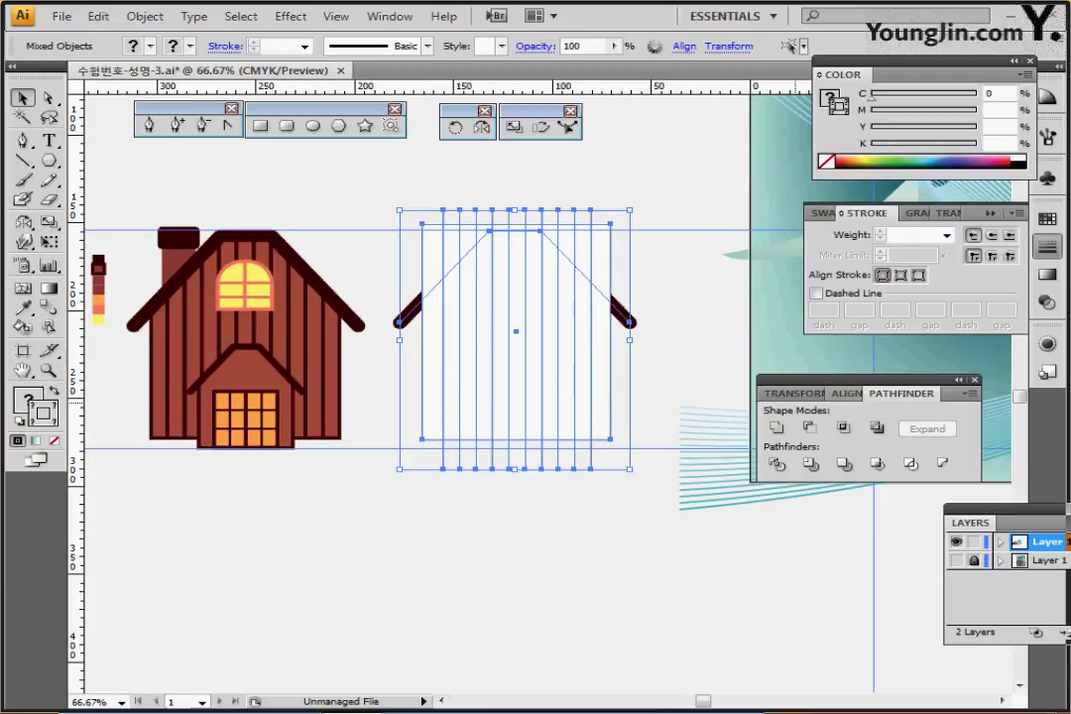
{"action": "left_click", "coordinate": [845, 394]}
{"action": "left_click", "coordinate": [813, 427]}
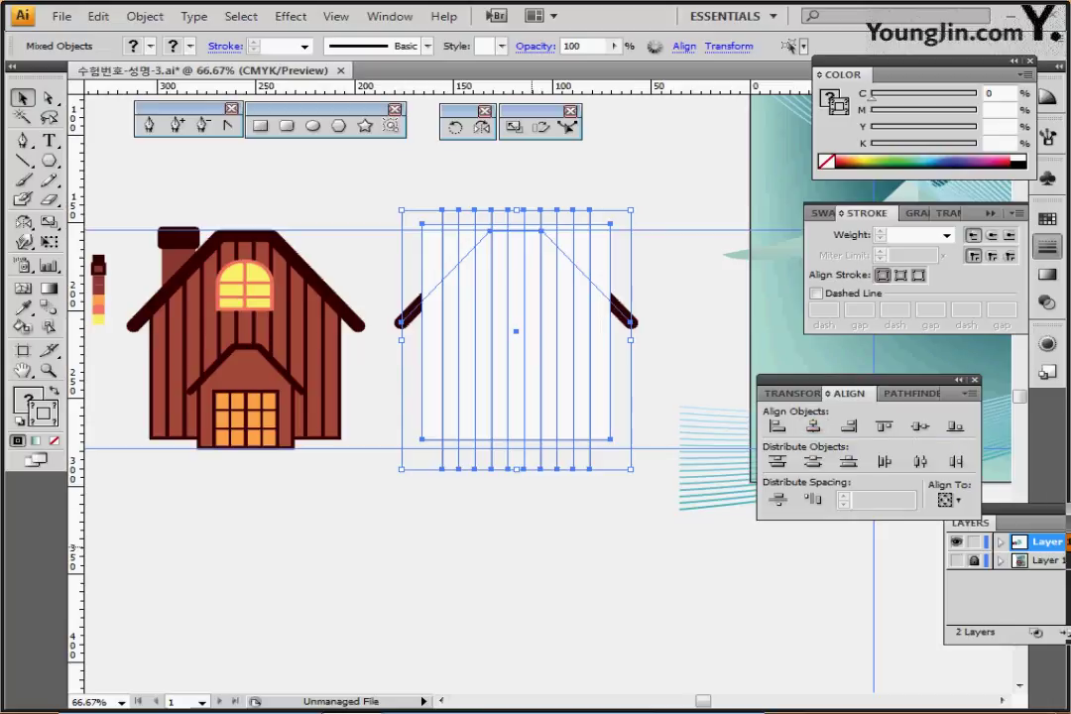
{"action": "left_click", "coordinate": [534, 537]}
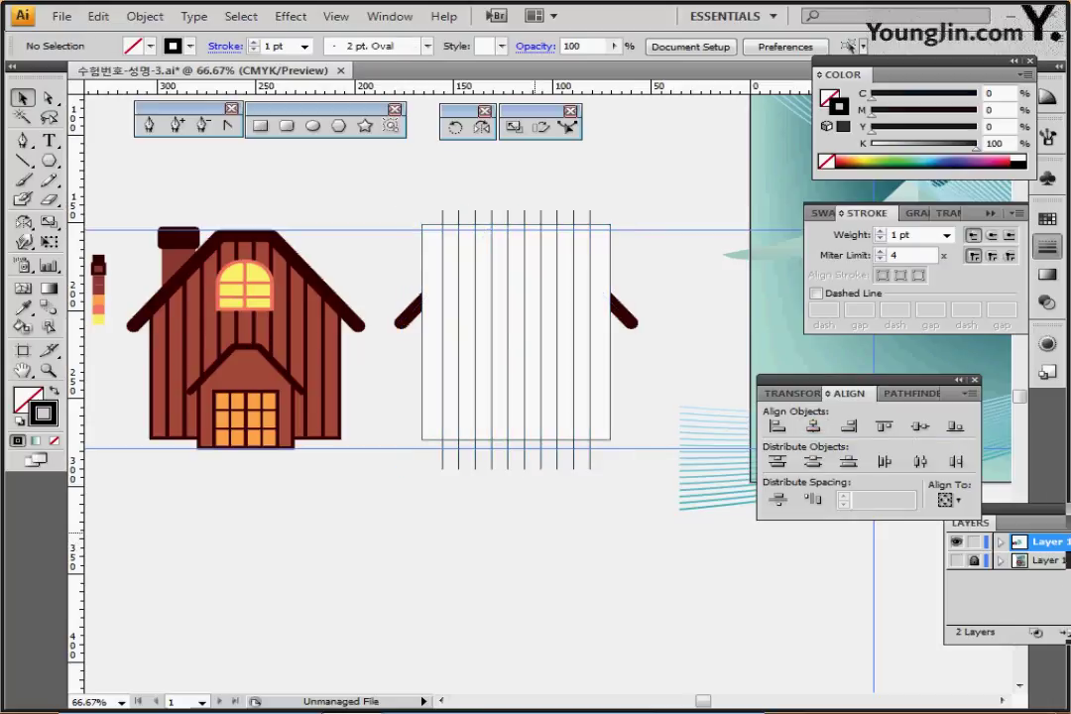
Copy the roof path and paste the duplicate in place behind the original
{"action": "left_click", "coordinate": [407, 311]}
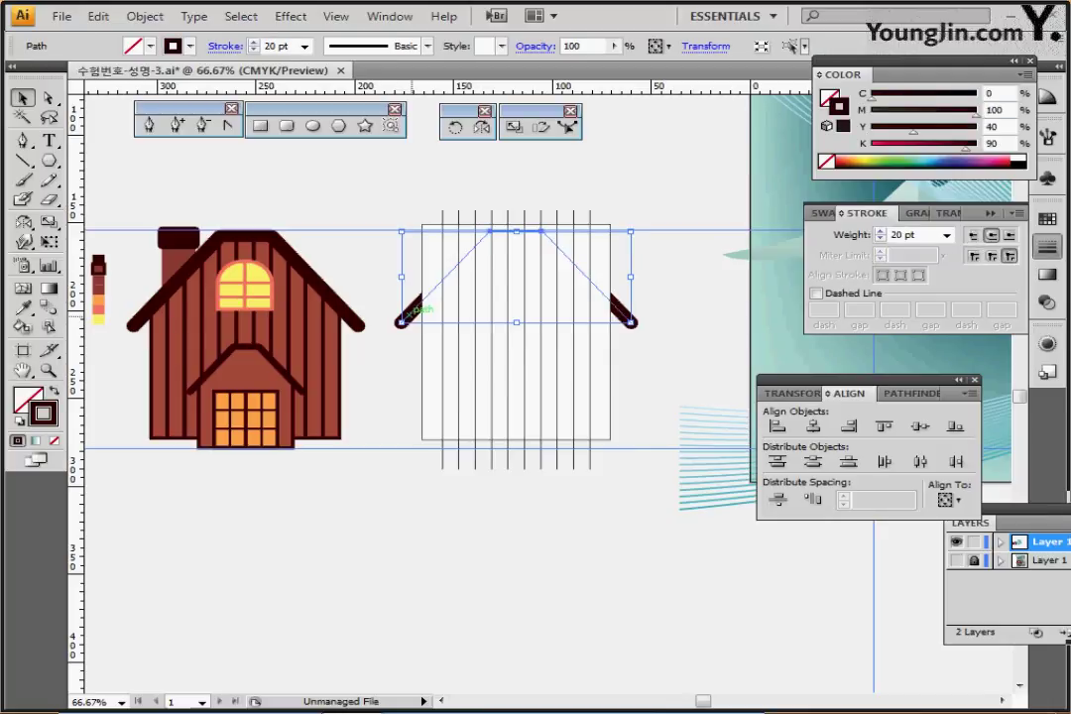
{"action": "key", "text": "ctrl+shift+b"}
{"action": "key", "text": "ctrl+shift+b"}
Add the rectangle and vertical lines to the selected roof path and split the rectangle into pieces with Pathfinder Divide
{"action": "left_click_drag", "start_coordinate": [404, 372], "coordinate": [619, 425]}
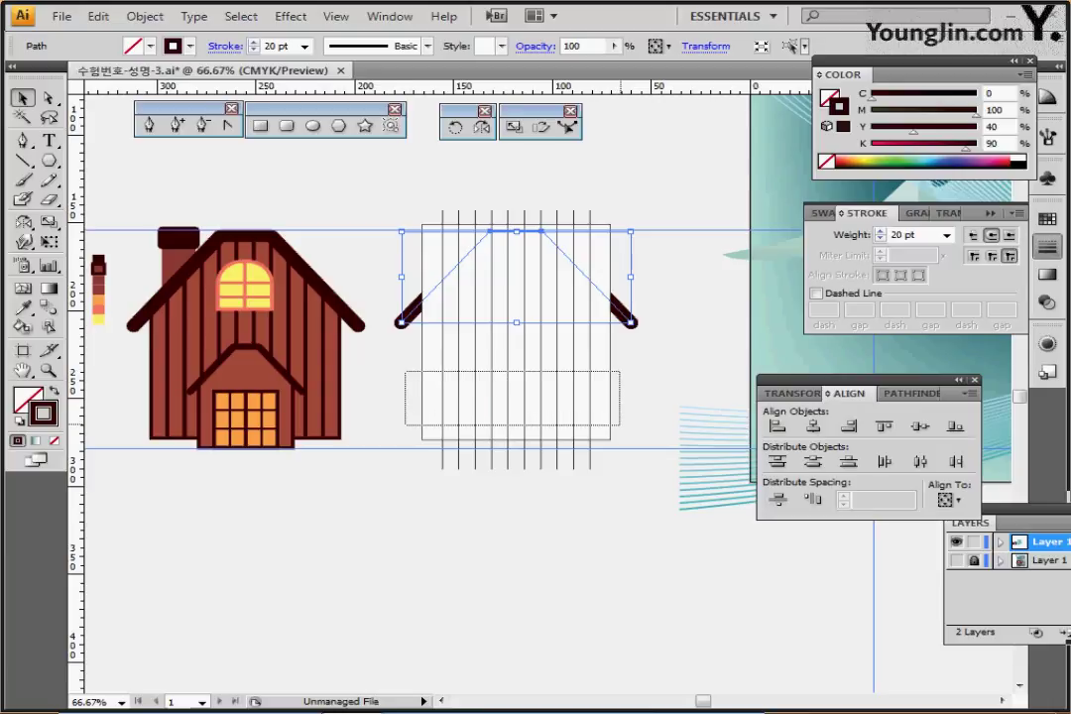
{"action": "left_click_drag", "start_coordinate": [620, 424], "coordinate": [620, 424]}
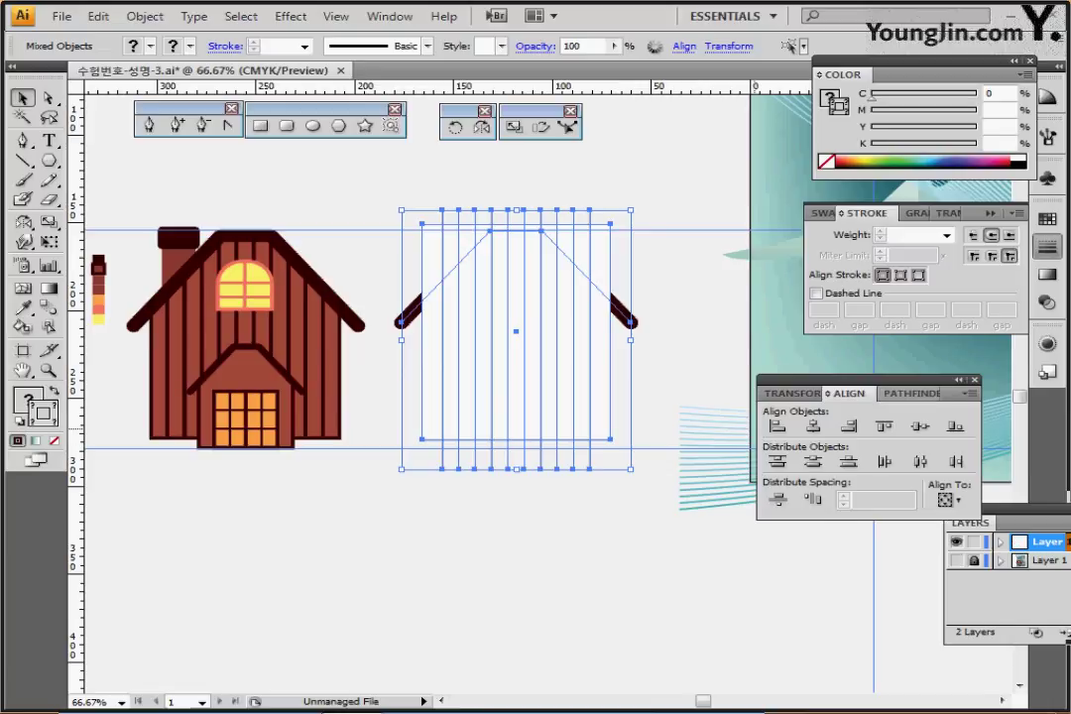
{"action": "left_click", "coordinate": [908, 393]}
{"action": "left_click", "coordinate": [776, 464]}
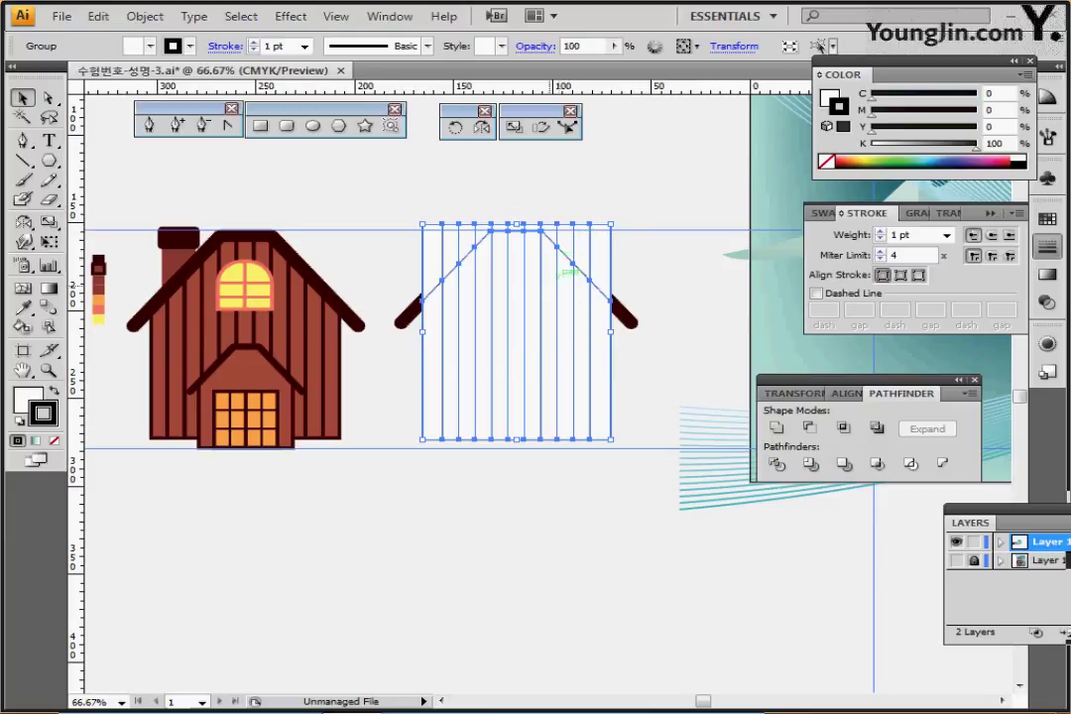
Isolate the divided group, delete the pieces above the roofline, and exit isolation mode
{"action": "double_click", "coordinate": [560, 268]}
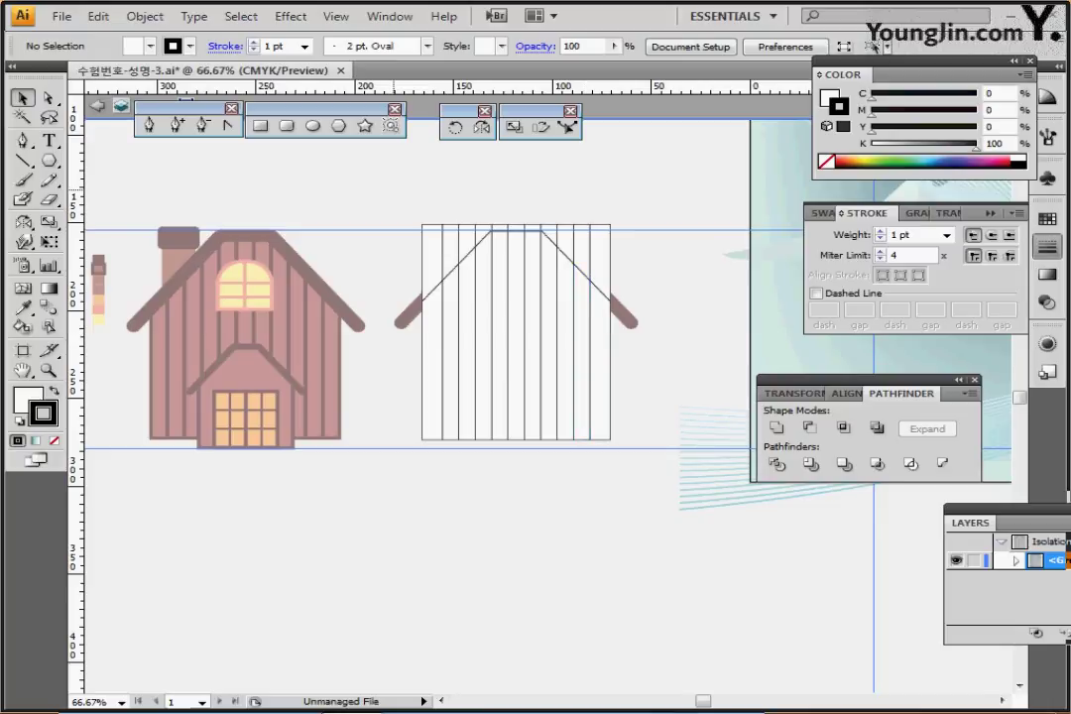
{"action": "left_click_drag", "start_coordinate": [392, 189], "coordinate": [637, 224]}
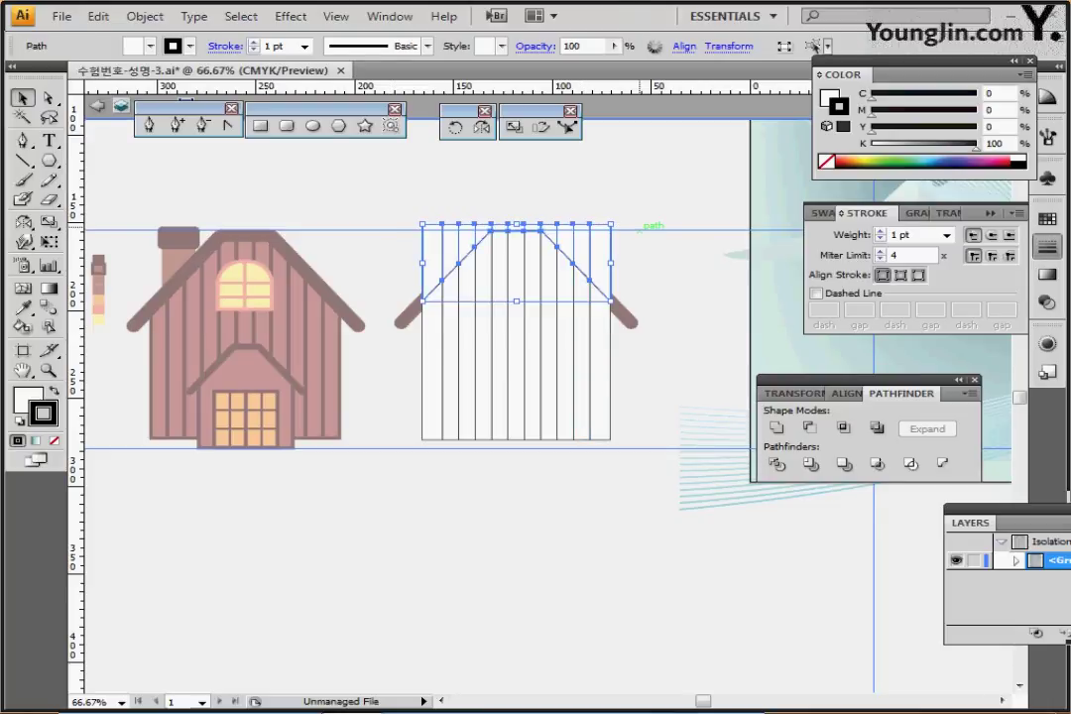
{"action": "key", "text": "Delete"}
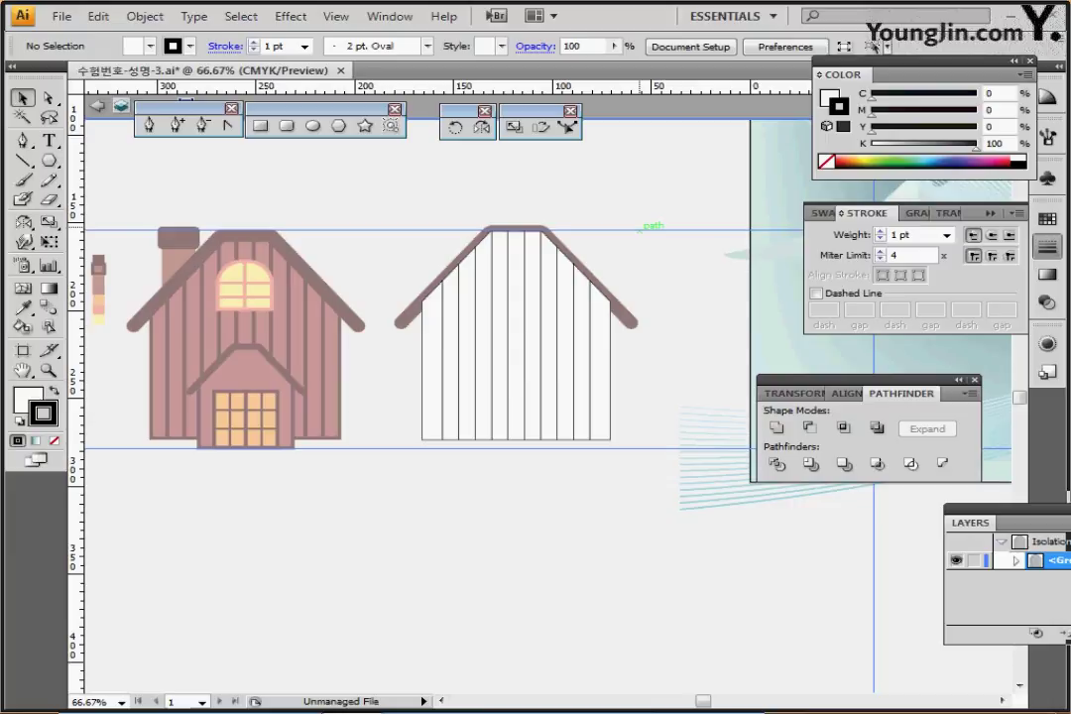
{"action": "key", "text": "Escape"}
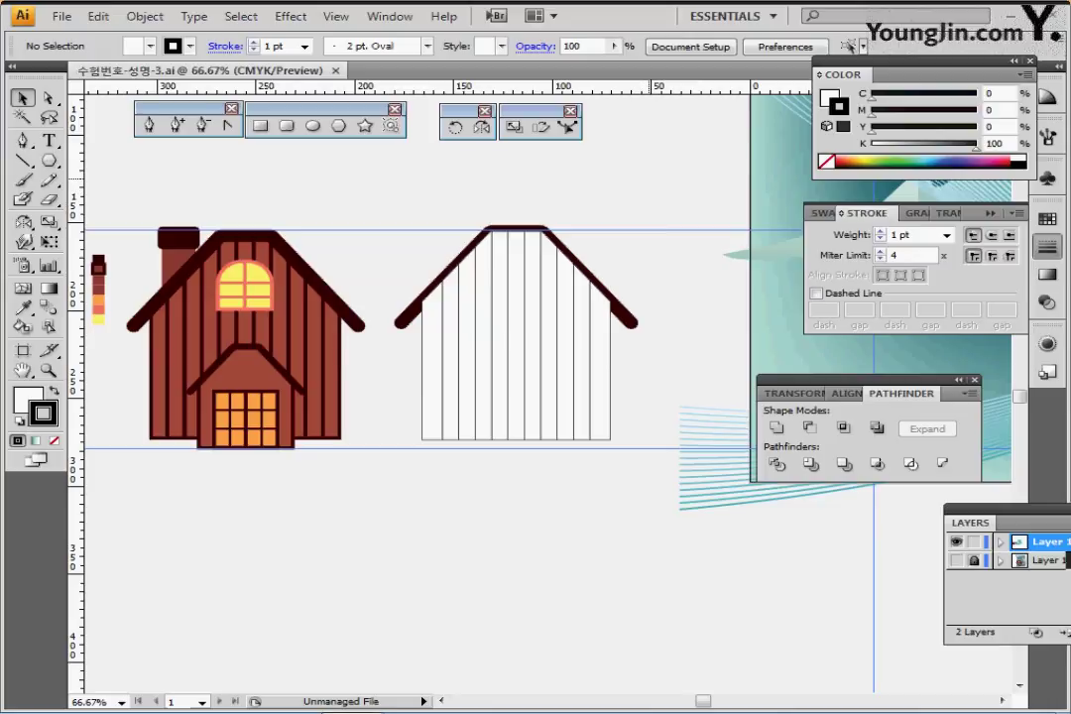
Apply the sample bar's reddish-brown fill and 5 pt dark brown stroke to the plank wall group with the Eyedropper
{"action": "left_click", "coordinate": [441, 337]}
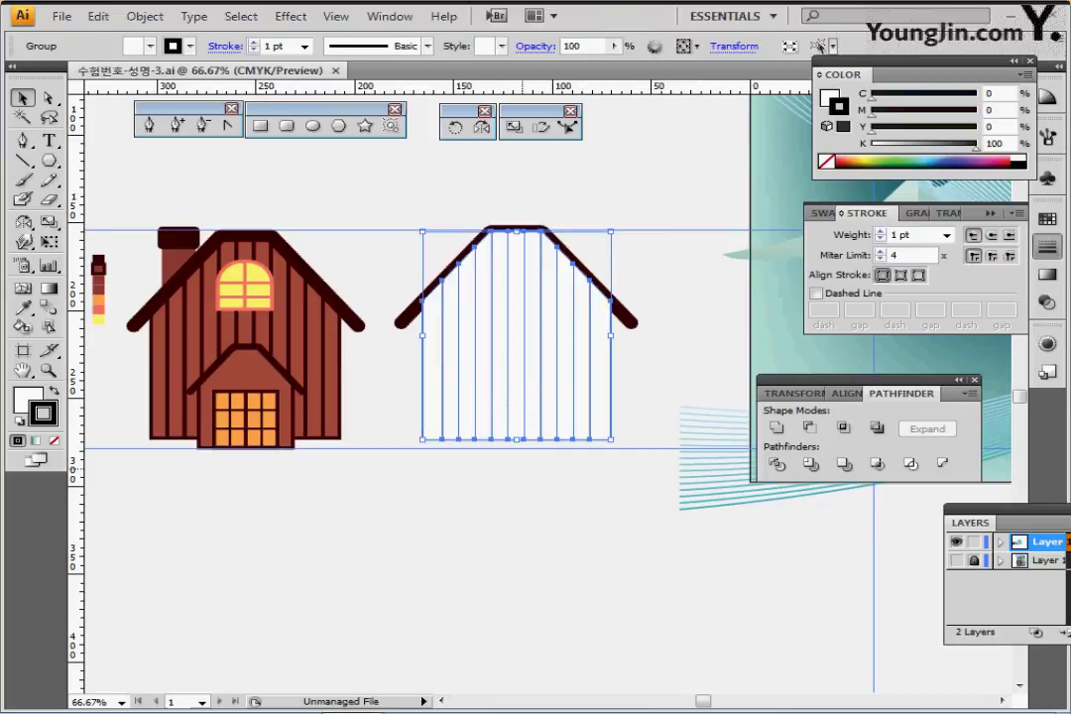
{"action": "key", "text": "i"}
{"action": "left_click", "coordinate": [97, 268]}
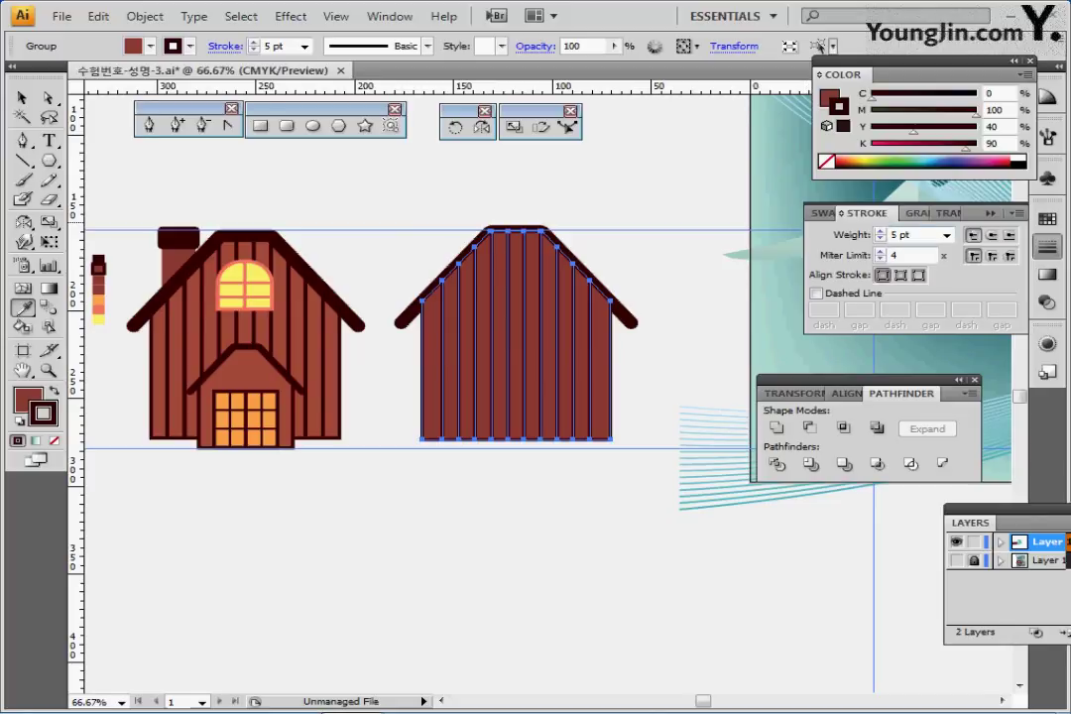
Send the plank wall to the back behind the roof, then save the document with nothing selected
{"action": "key", "text": "ctrl"}
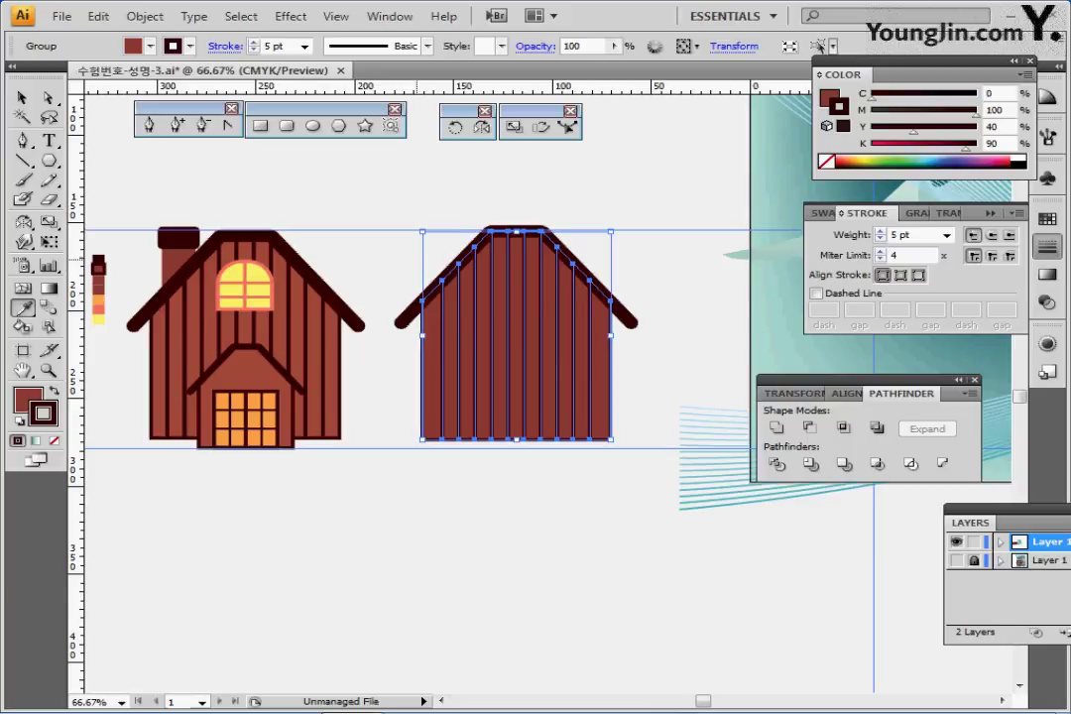
{"action": "key", "text": "ctrl+shift+["}
{"action": "key", "text": "ctrl+shift+a"}
{"action": "key", "text": "ctrl+s"}
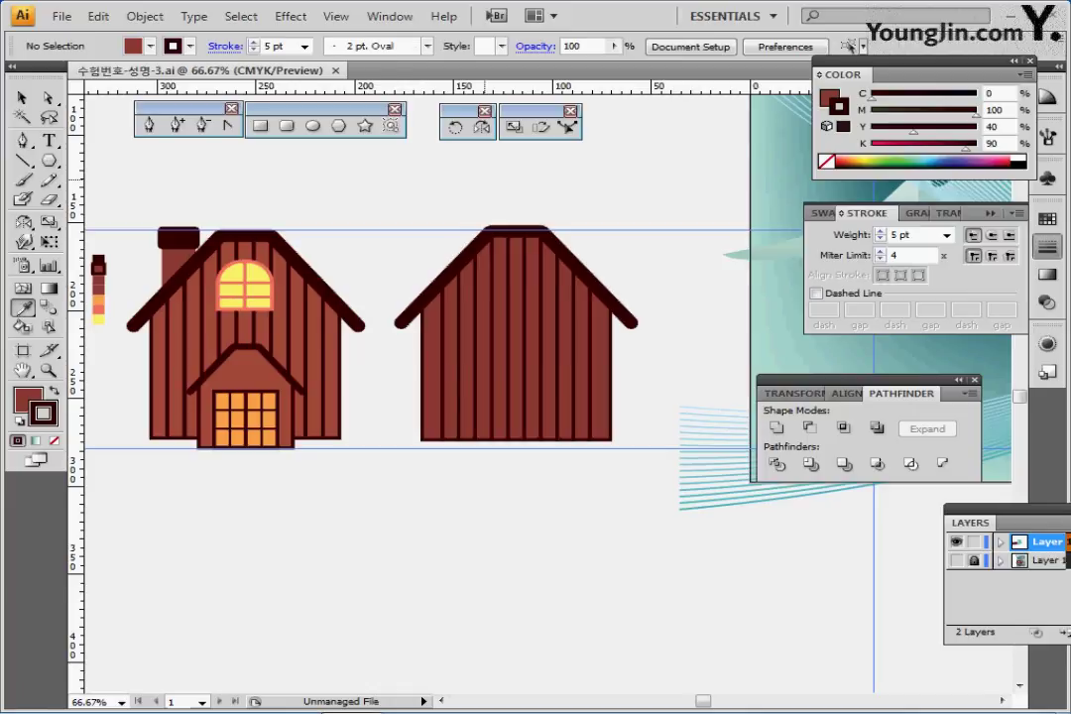
Select the new cabin's roof and plank wall together
{"action": "left_click", "coordinate": [21, 97]}
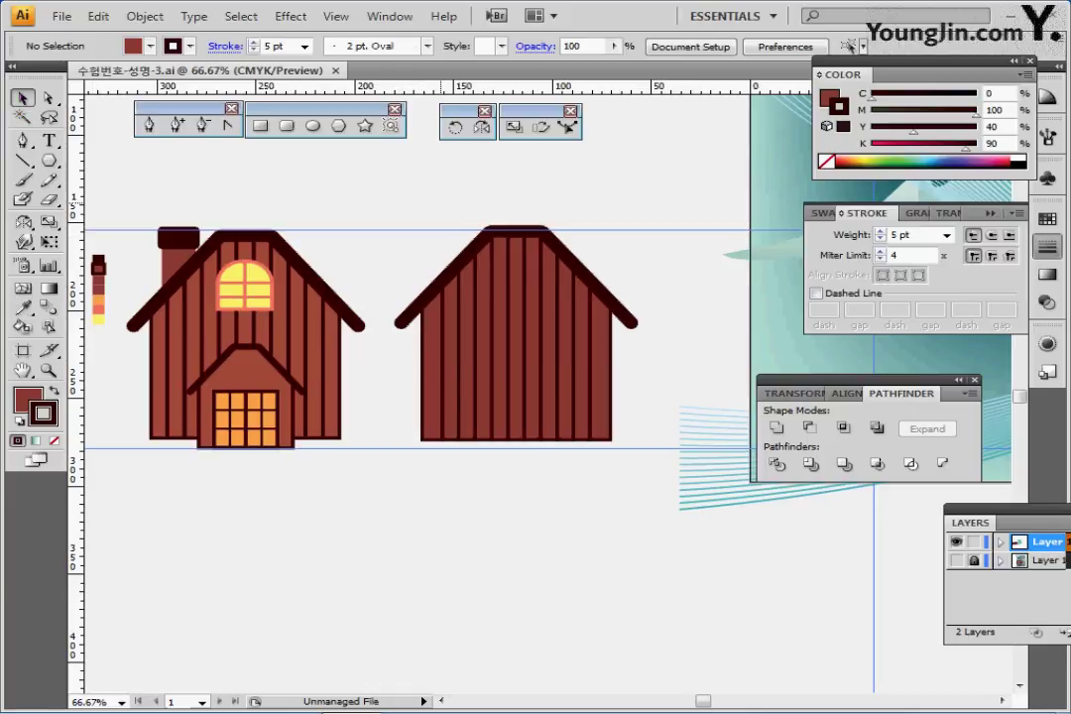
{"action": "left_click_drag", "start_coordinate": [441, 203], "coordinate": [536, 280]}
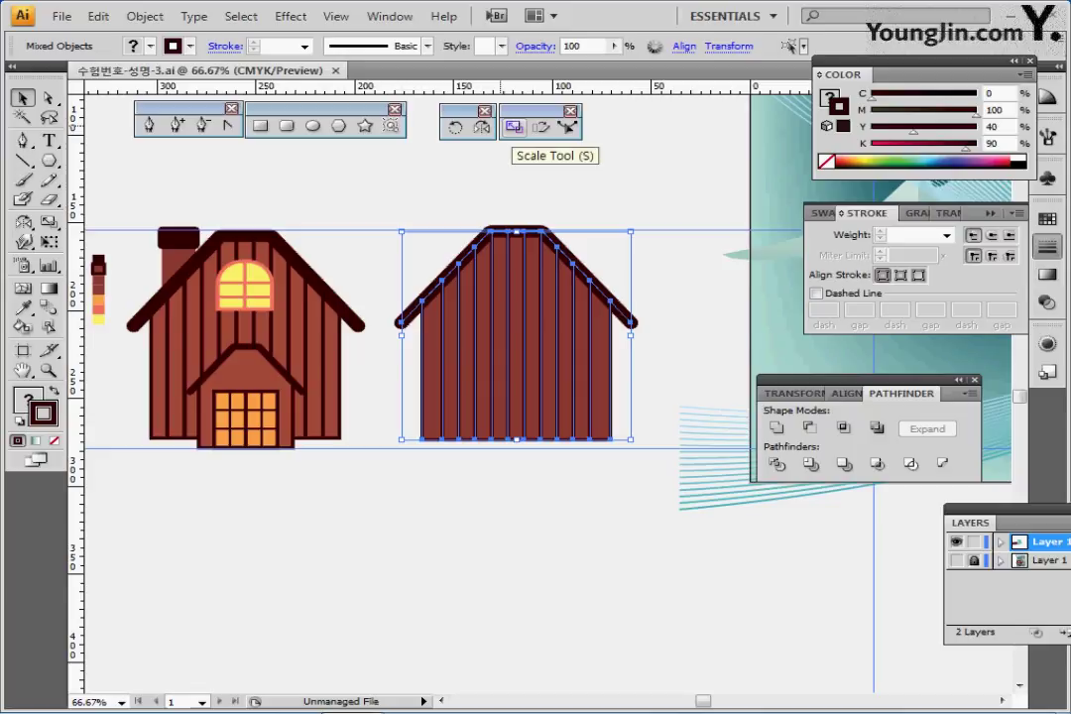
Create a uniform 50% scaled copy of the plain house's walls and roof about the center of its base
{"action": "left_click", "coordinate": [513, 127]}
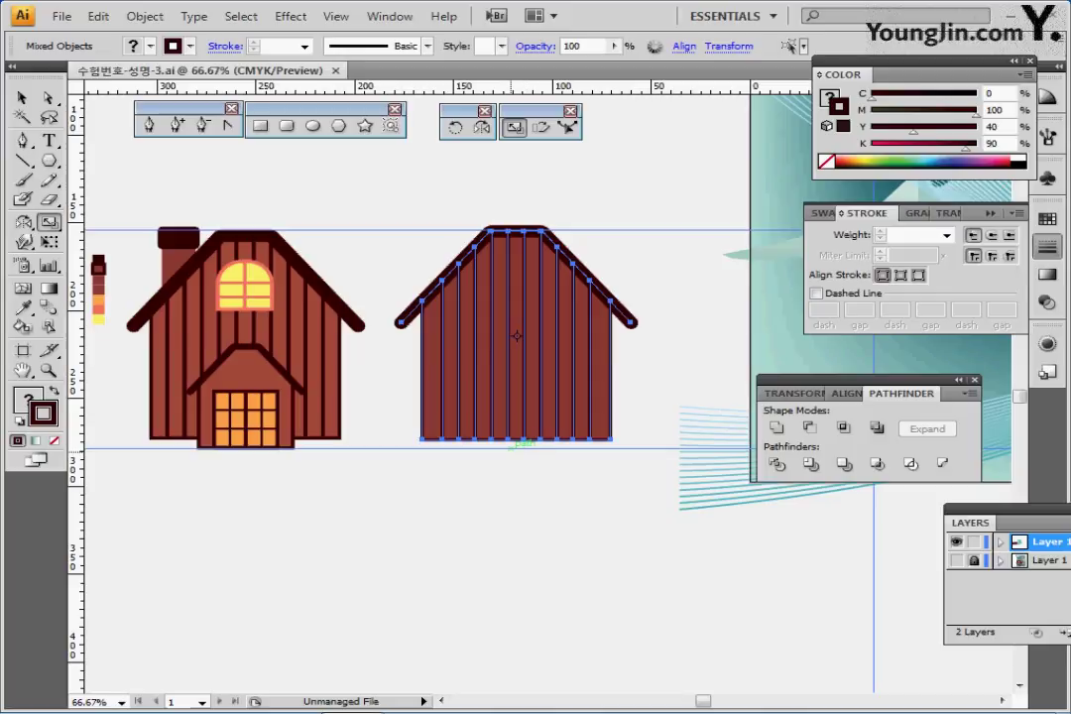
{"action": "left_click", "coordinate": [517, 438], "text": "alt"}
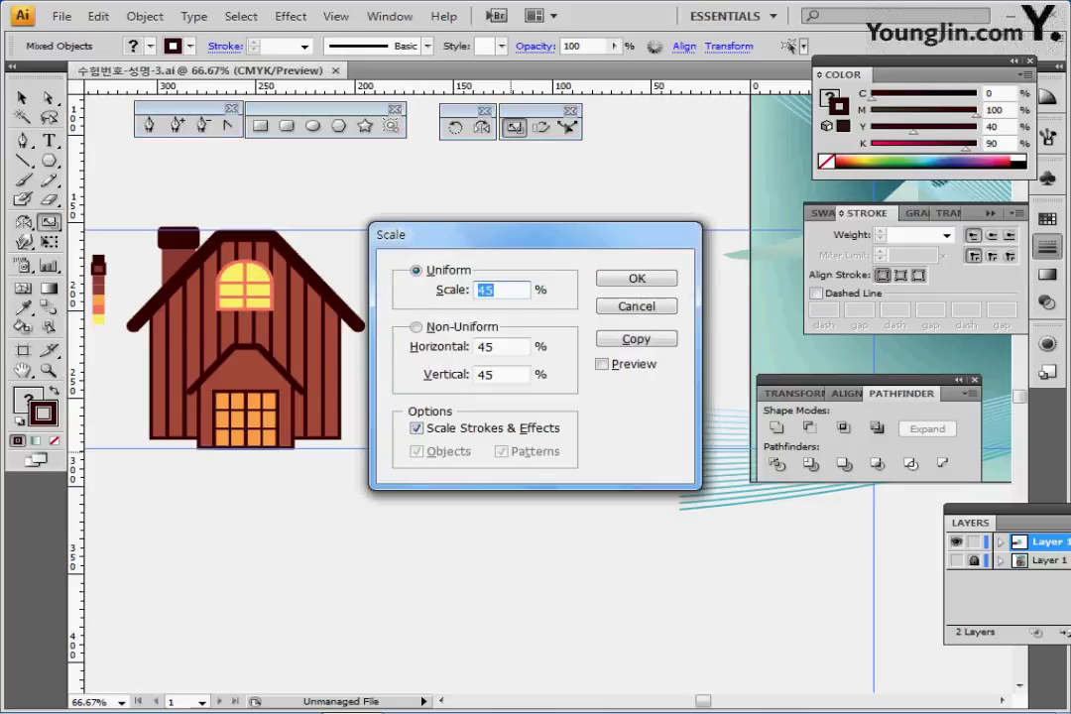
{"action": "type", "text": "50"}
{"action": "left_click", "coordinate": [636, 338]}
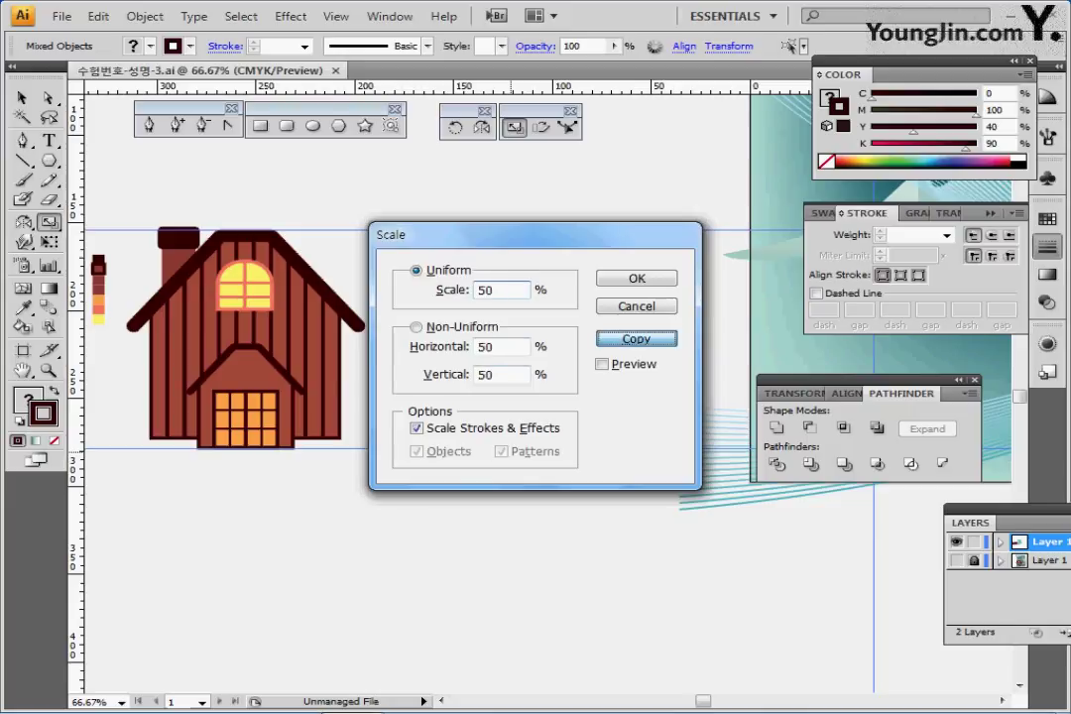
{"action": "key", "text": "Return"}
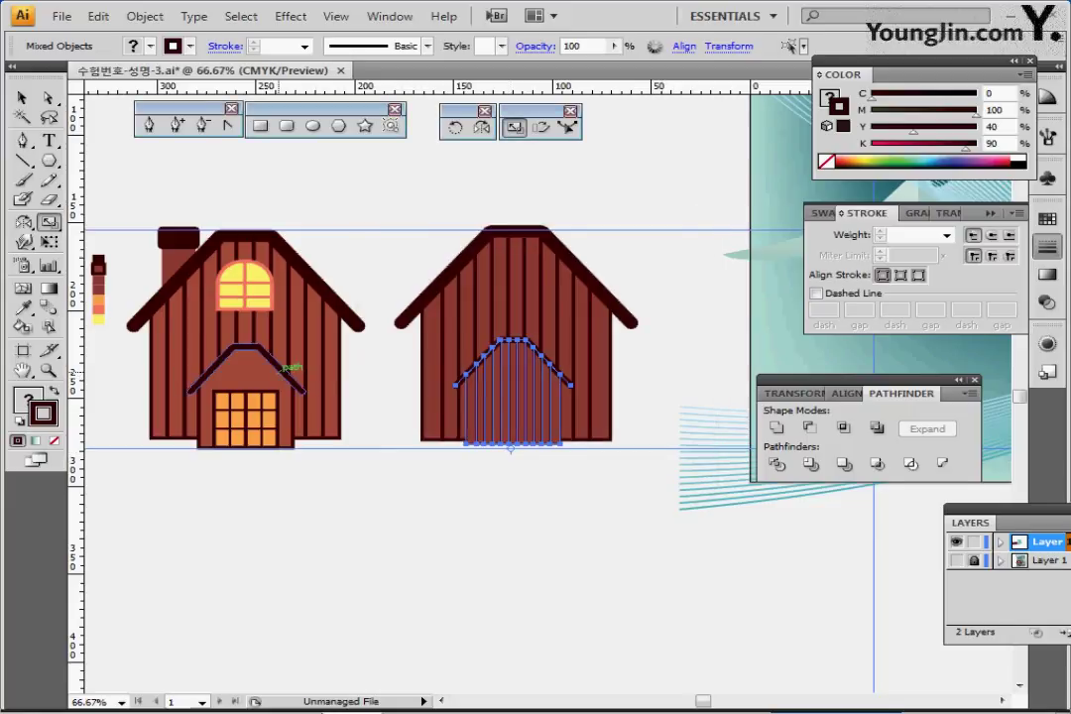
Unite the plank group of the small house copy into one solid porch wall shape
{"action": "left_click", "coordinate": [21, 97]}
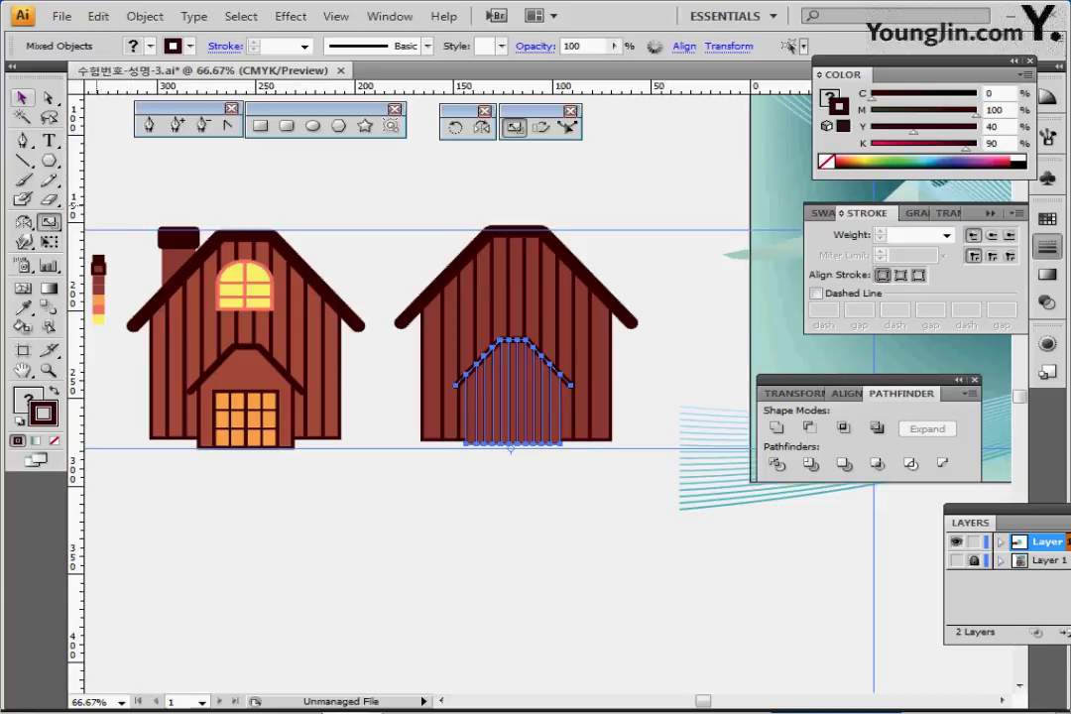
{"action": "left_click", "coordinate": [453, 509]}
{"action": "left_click", "coordinate": [551, 440]}
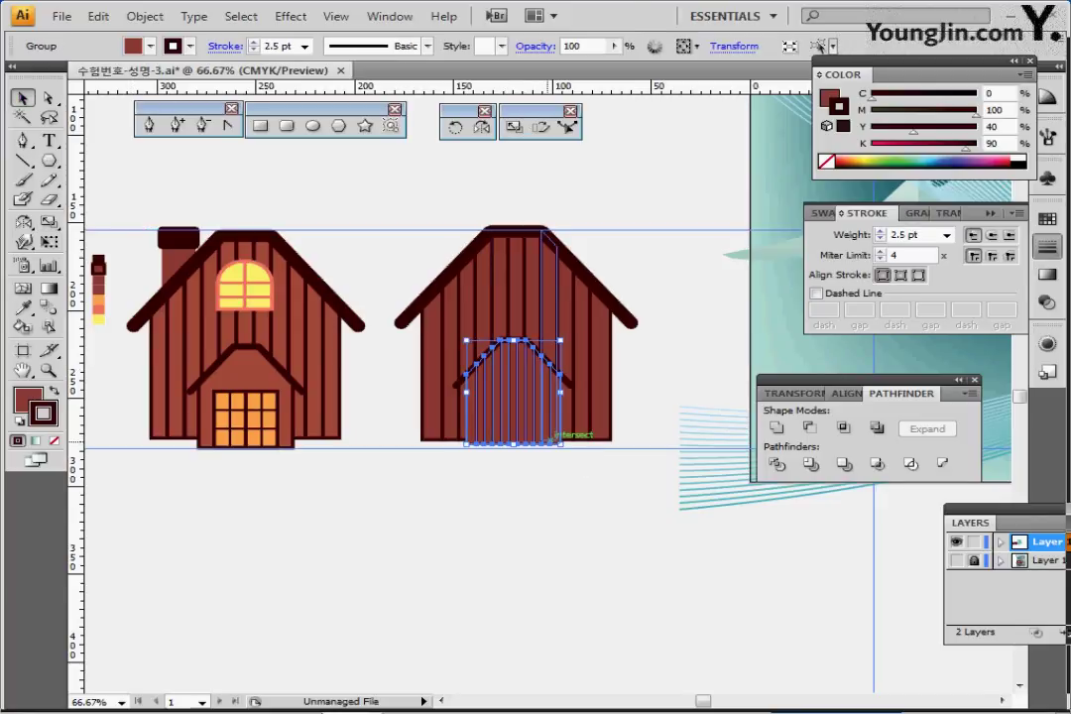
{"action": "left_click", "coordinate": [548, 441], "text": "ctrl"}
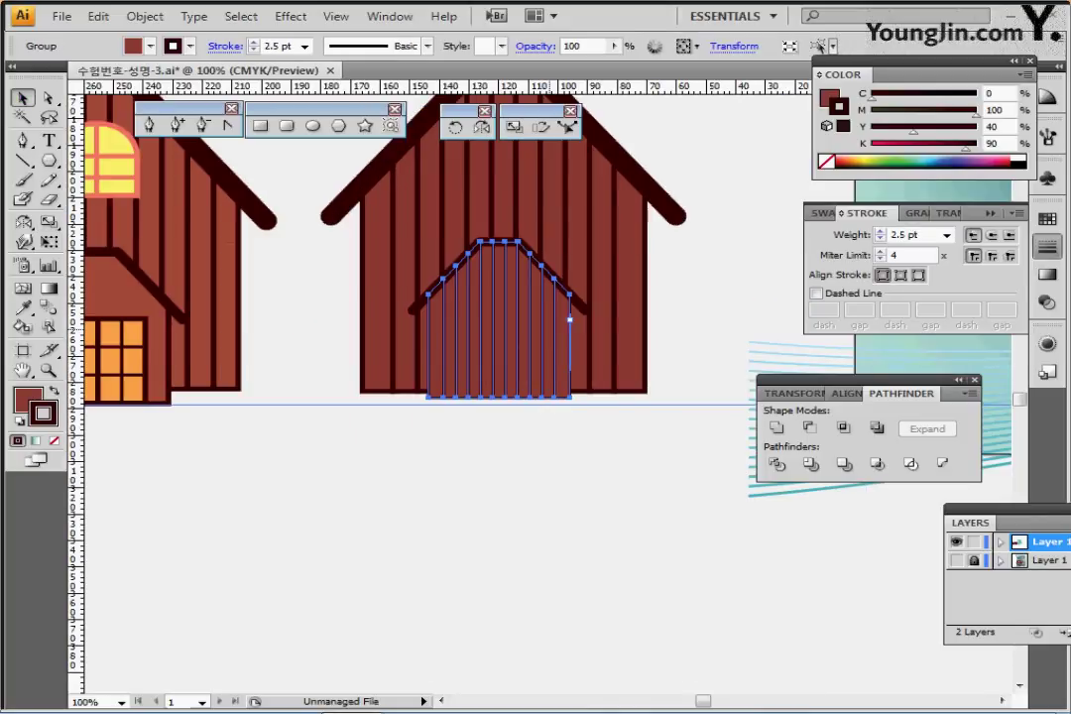
{"action": "left_click", "coordinate": [777, 427]}
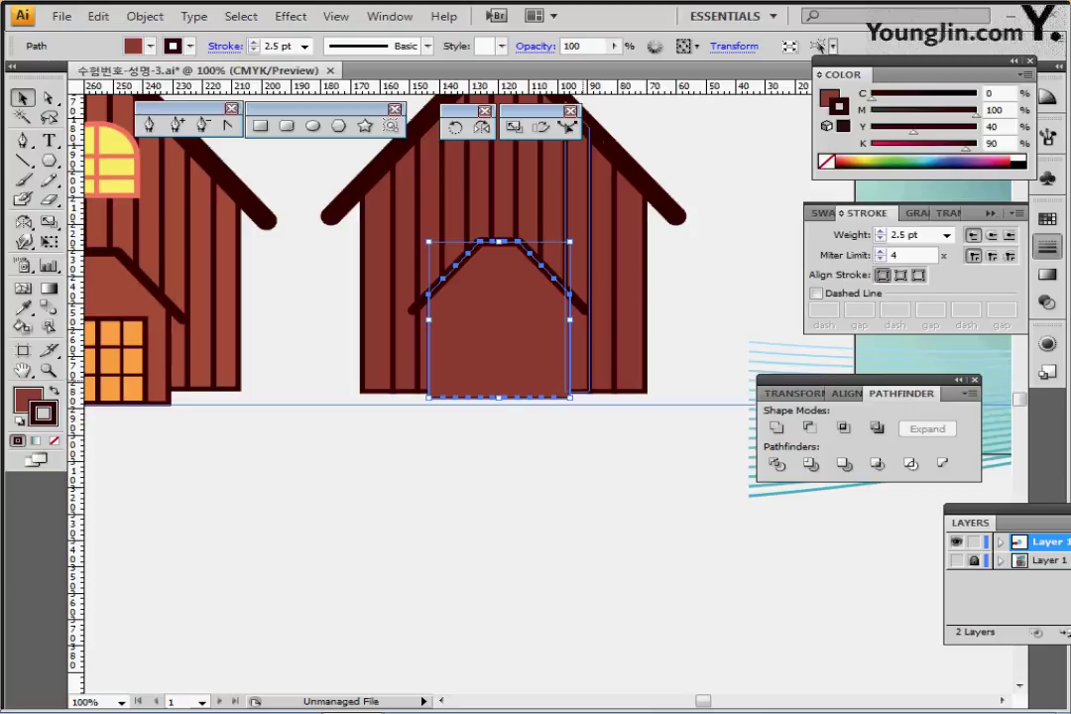
Set the united porch wall's stroke weight to 5 pt and deselect it
{"action": "left_click", "coordinate": [879, 231]}
{"action": "left_click", "coordinate": [879, 230]}
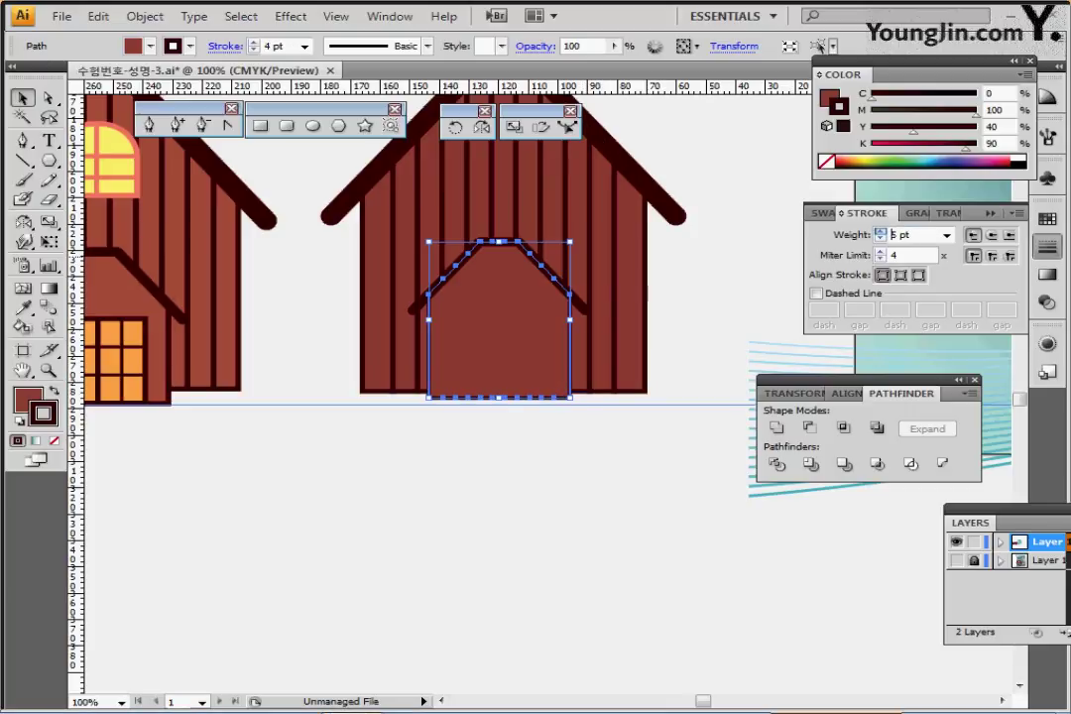
{"action": "left_click", "coordinate": [878, 230]}
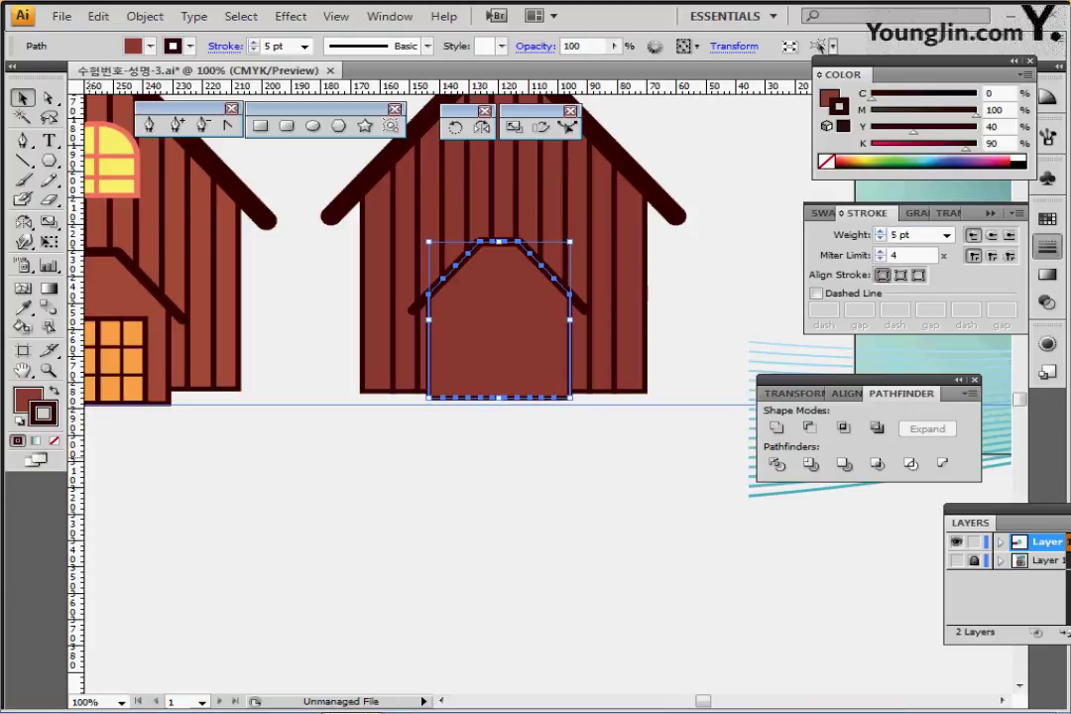
{"action": "key", "text": "ctrl+shift+a"}
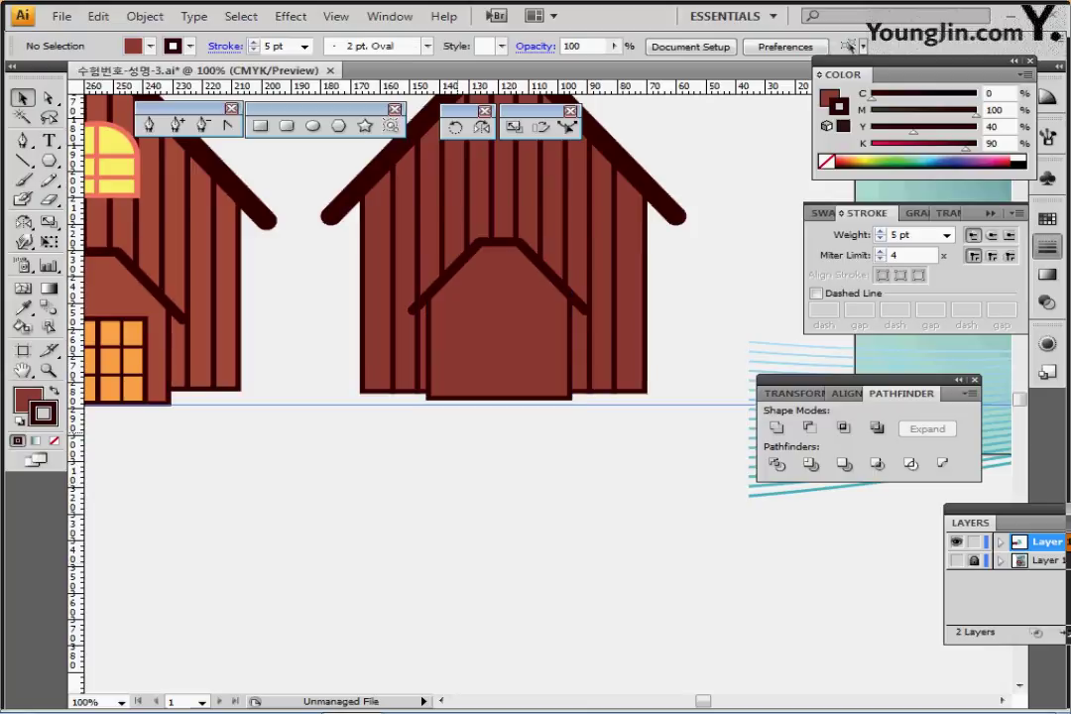
Move the porch wall and its roof line down together so the base drops slightly below the lower guide
{"action": "left_click_drag", "start_coordinate": [468, 398], "coordinate": [456, 500]}
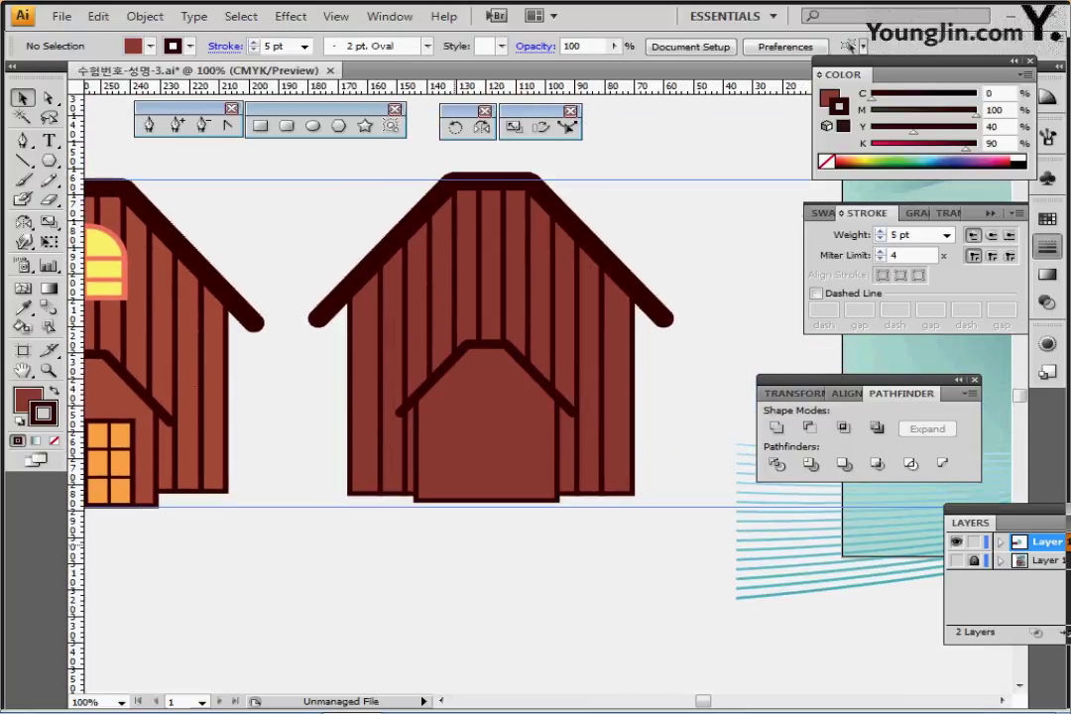
{"action": "left_click", "coordinate": [419, 408]}
{"action": "left_click", "coordinate": [409, 409], "text": "shift"}
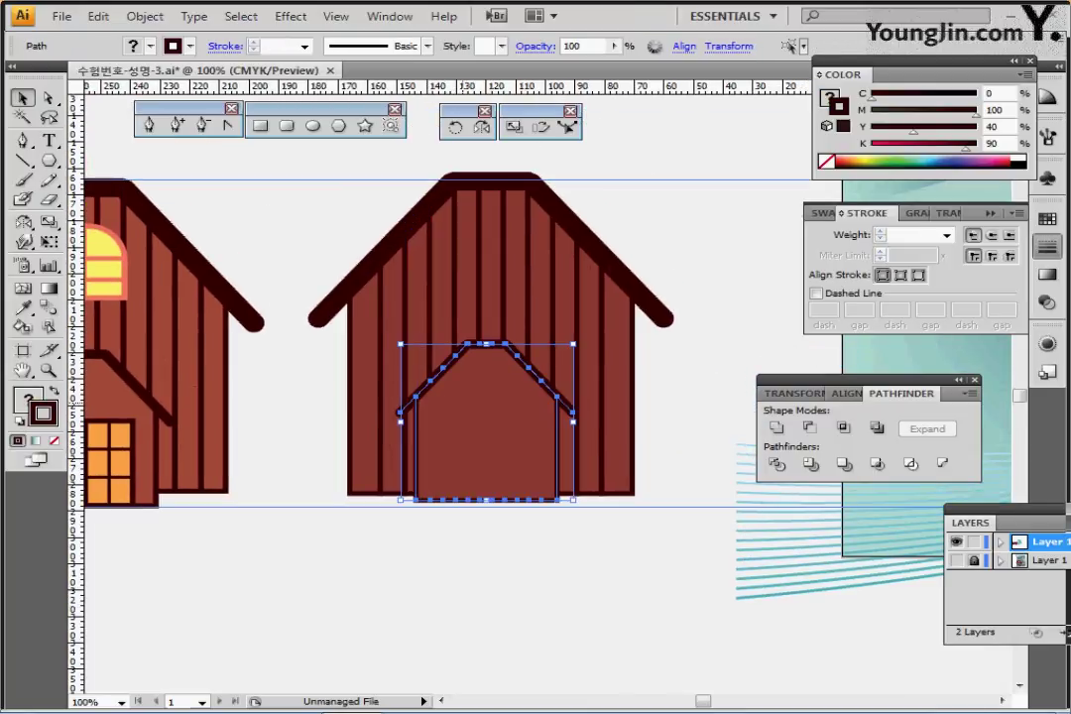
{"action": "key", "text": "Down"}
{"action": "key", "text": "Down"}
{"action": "key", "text": "Down"}
{"action": "key", "text": "Down"}
{"action": "key", "text": "Down"}
{"action": "key", "text": "Down"}
{"action": "key", "text": "Down"}
{"action": "key", "text": "Down"}
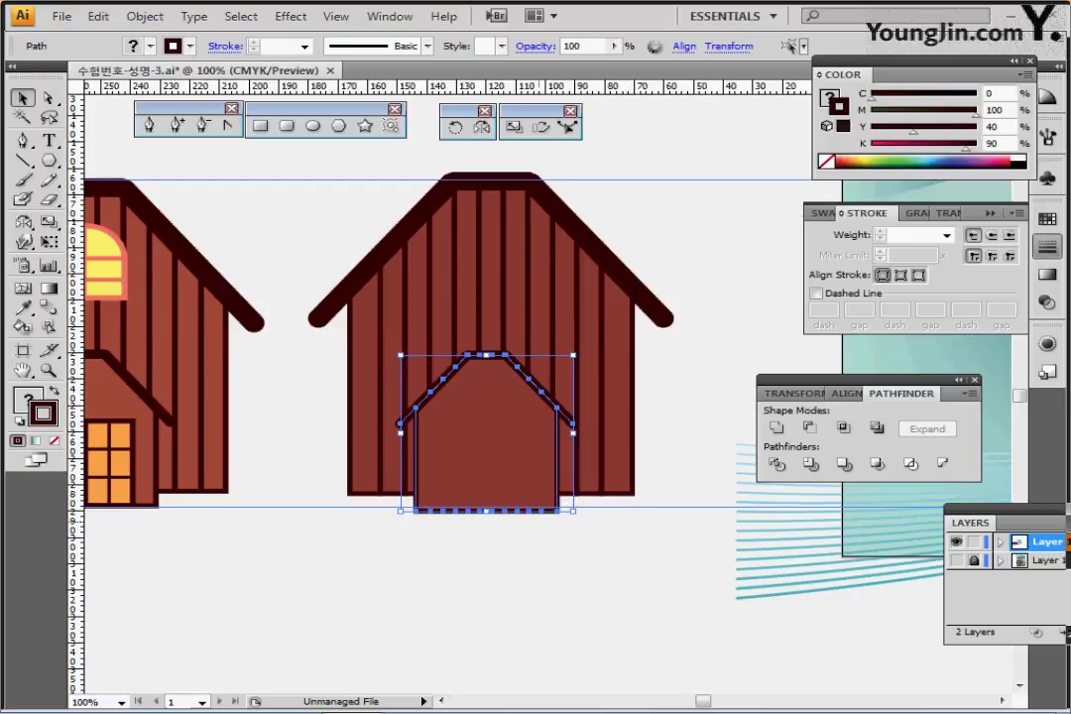
{"action": "left_click", "coordinate": [508, 569]}
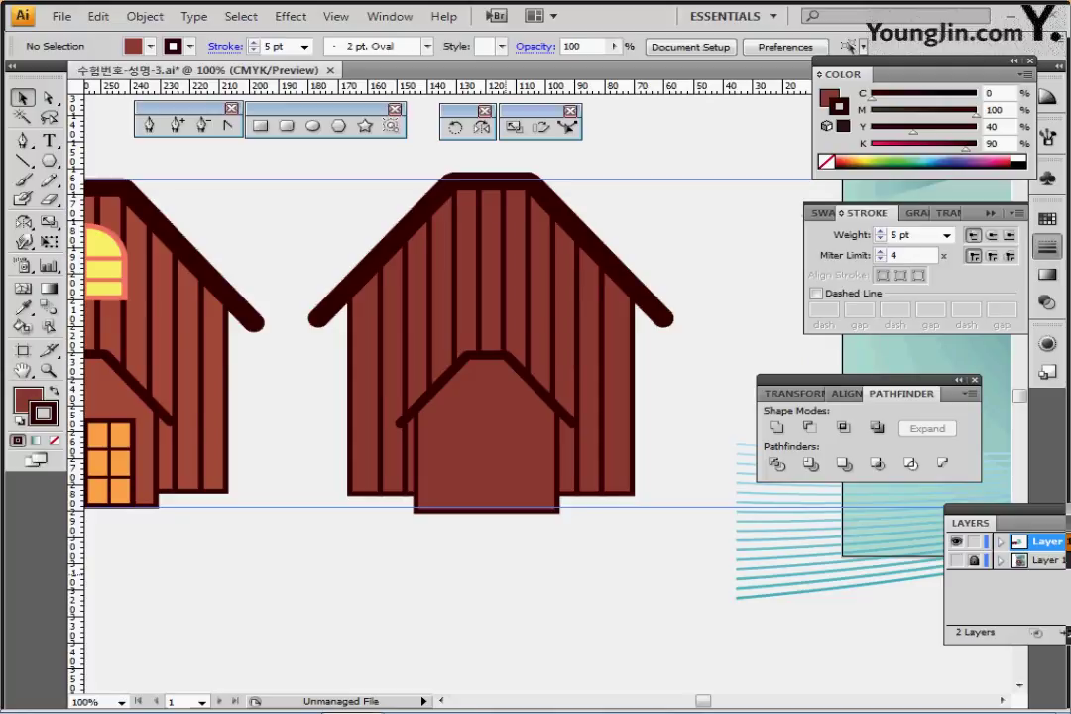
Nudge the porch wall and roof line back up until the base sits on the lower guide, and save the file
{"action": "left_click_drag", "start_coordinate": [437, 561], "coordinate": [487, 496]}
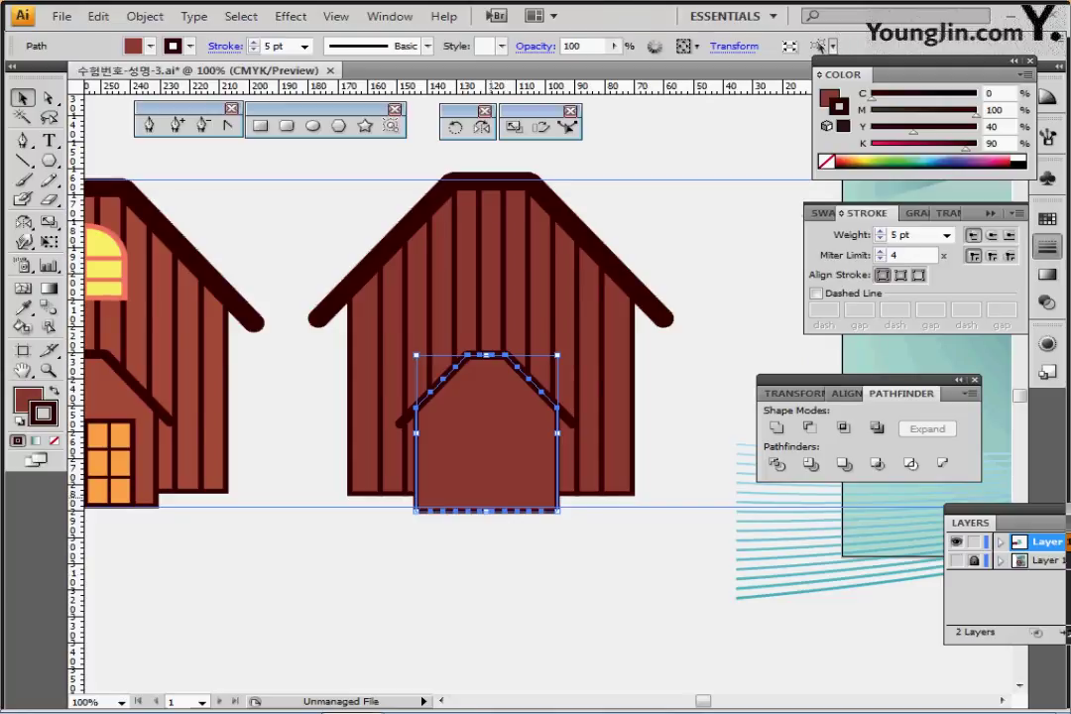
{"action": "left_click", "coordinate": [417, 413], "text": "shift"}
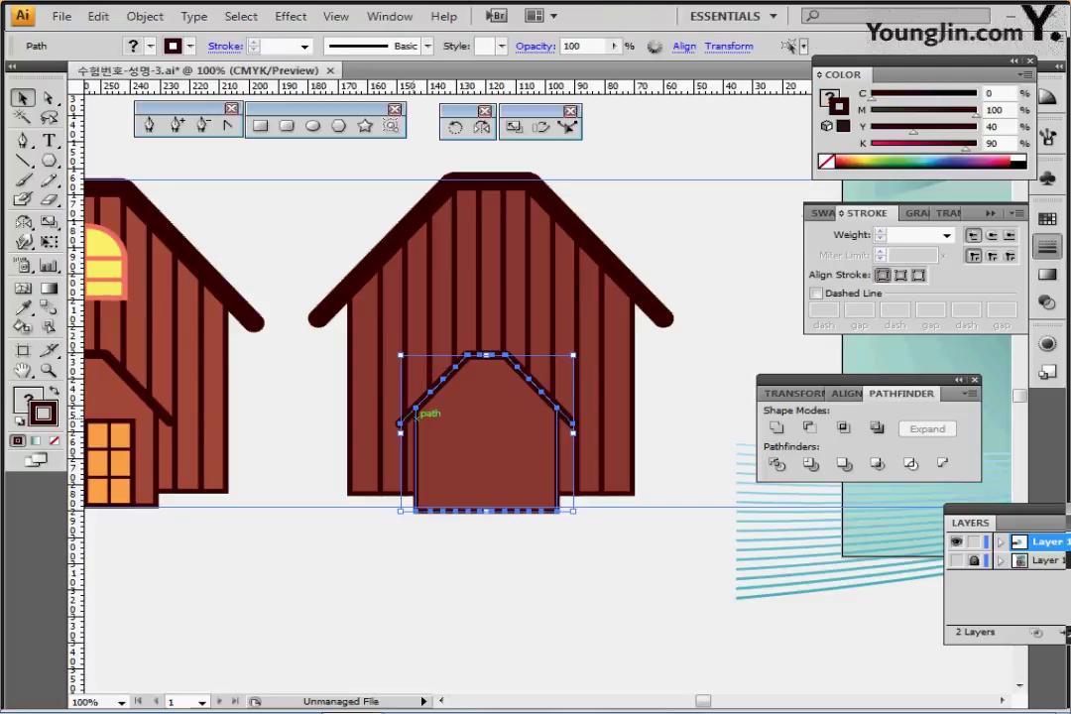
{"action": "key", "text": "Up"}
{"action": "key", "text": "Up"}
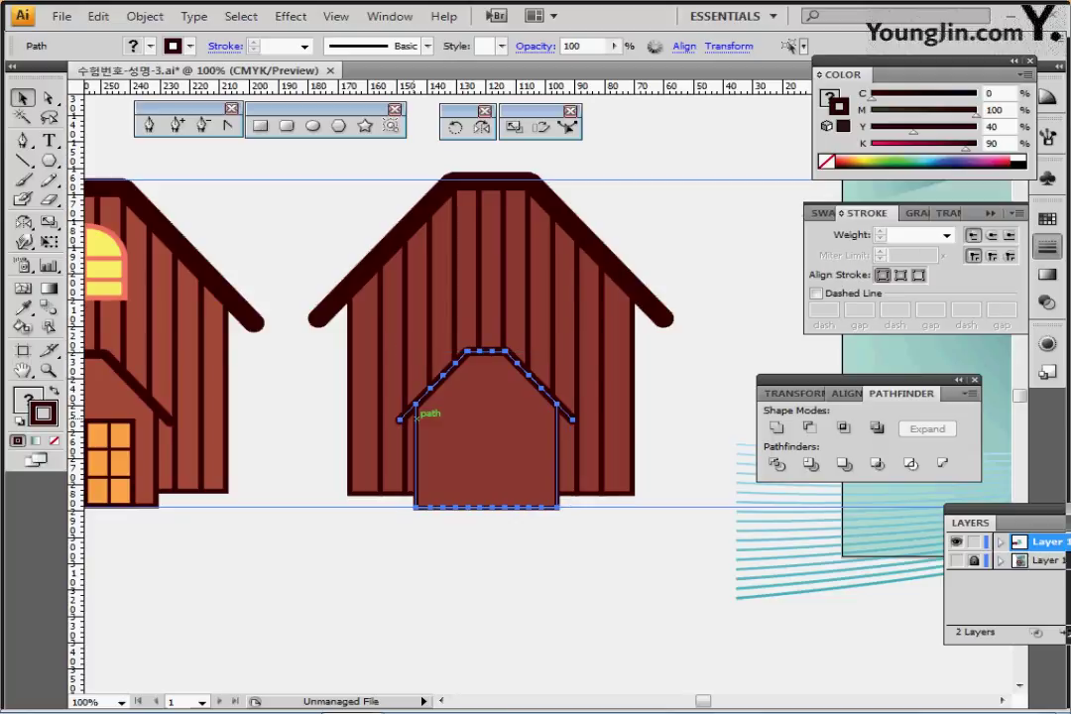
{"action": "key", "text": "ctrl+shift+a"}
{"action": "key", "text": "ctrl+s"}
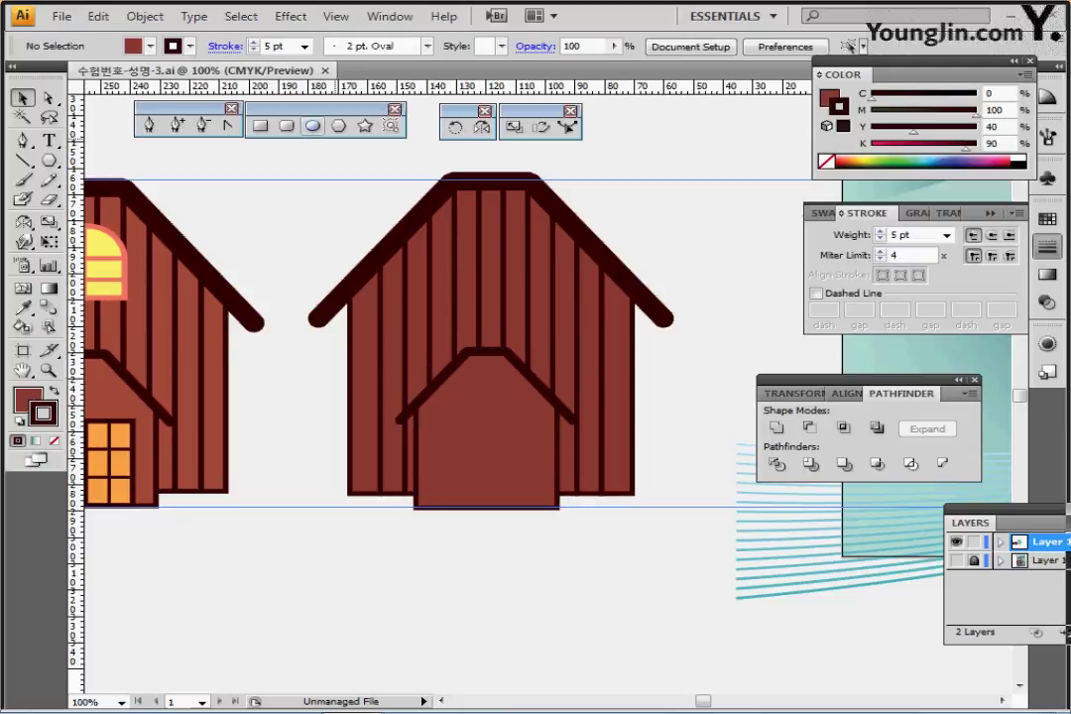
Draw a 32 x 32 mm door rectangle on the porch wall, using the orange color sample's fill and no stroke
{"action": "left_click", "coordinate": [259, 125]}
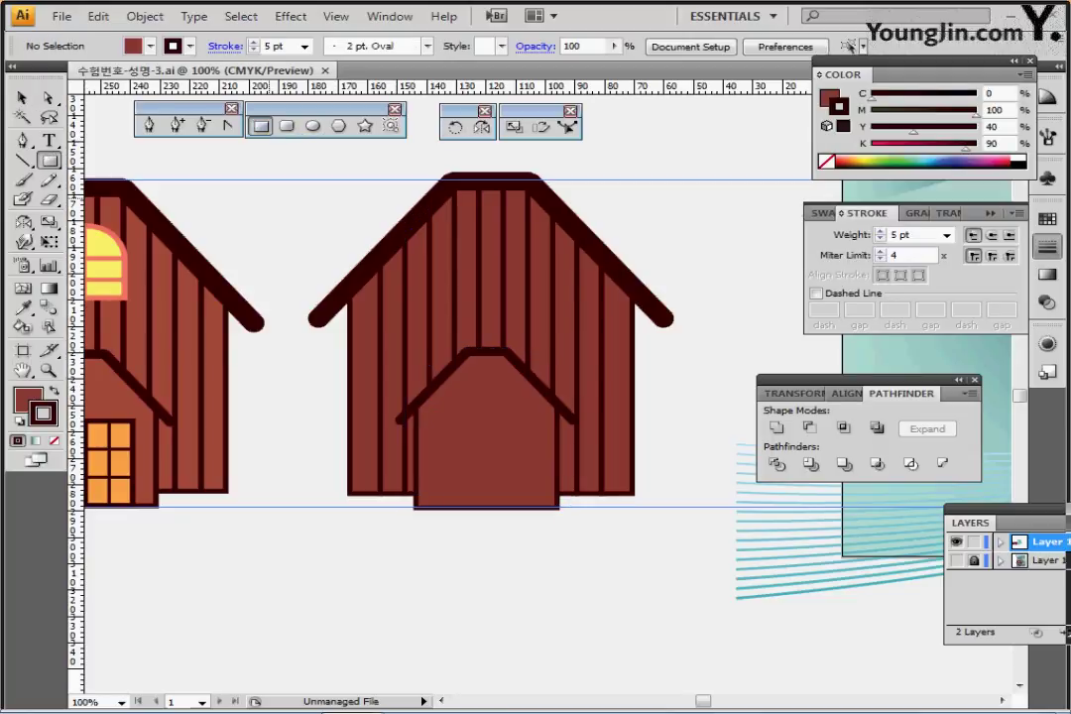
{"action": "left_click_drag", "start_coordinate": [235, 318], "coordinate": [531, 318]}
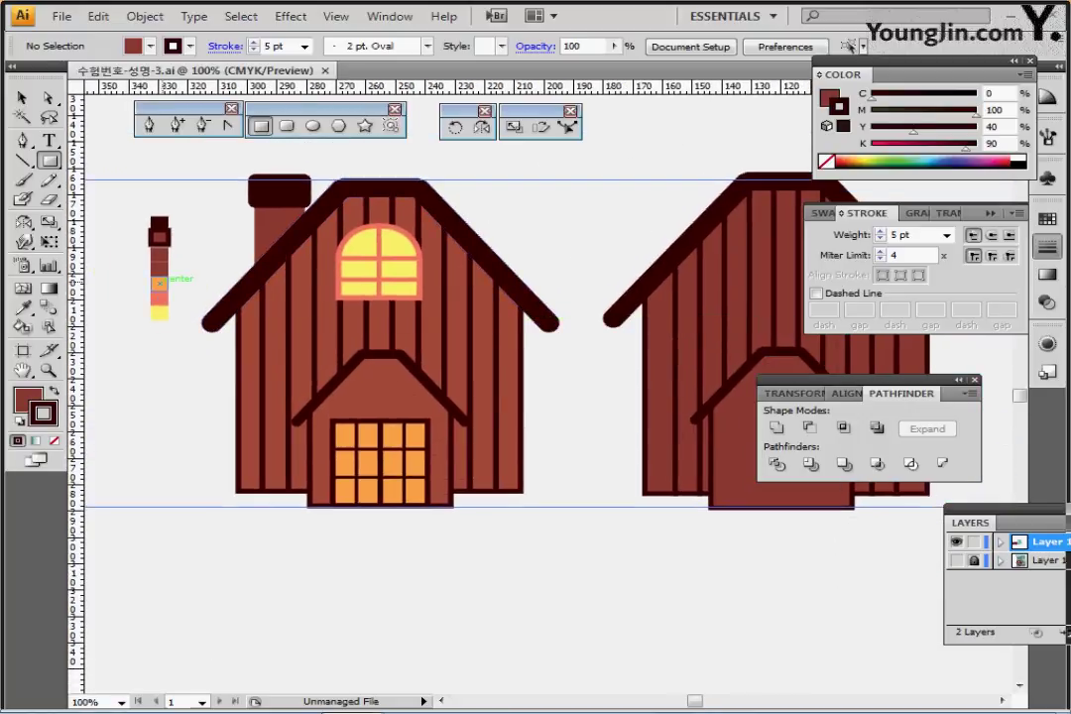
{"action": "left_click", "coordinate": [161, 283], "text": "ctrl"}
{"action": "left_click_drag", "start_coordinate": [535, 366], "coordinate": [286, 333]}
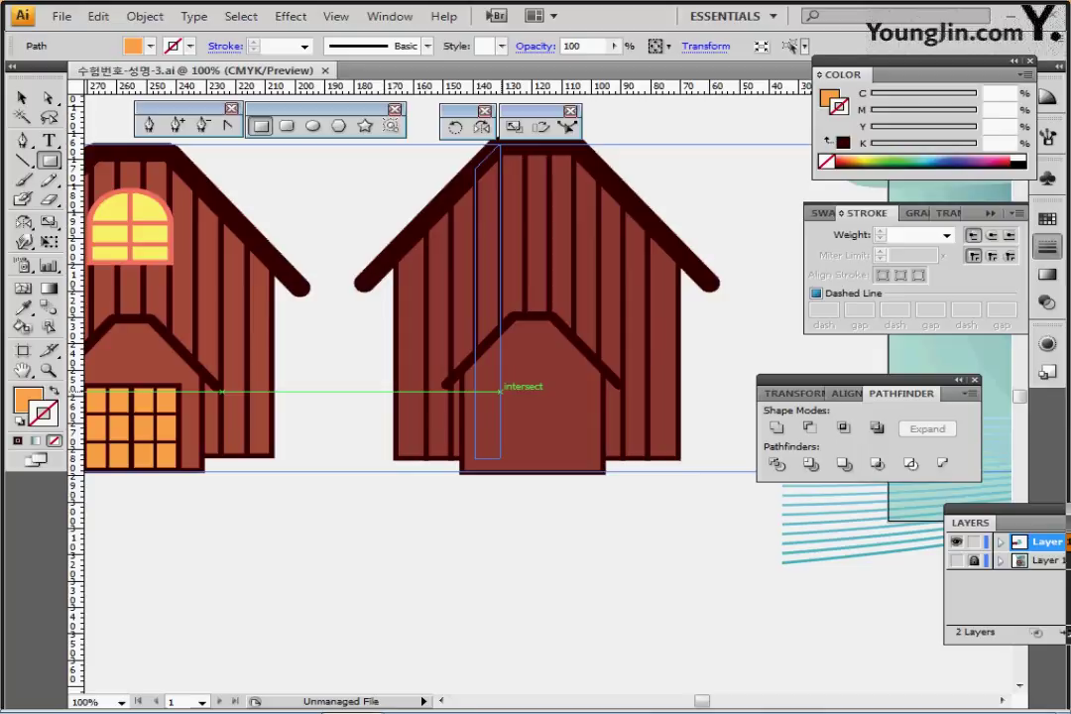
{"action": "left_click", "coordinate": [490, 387]}
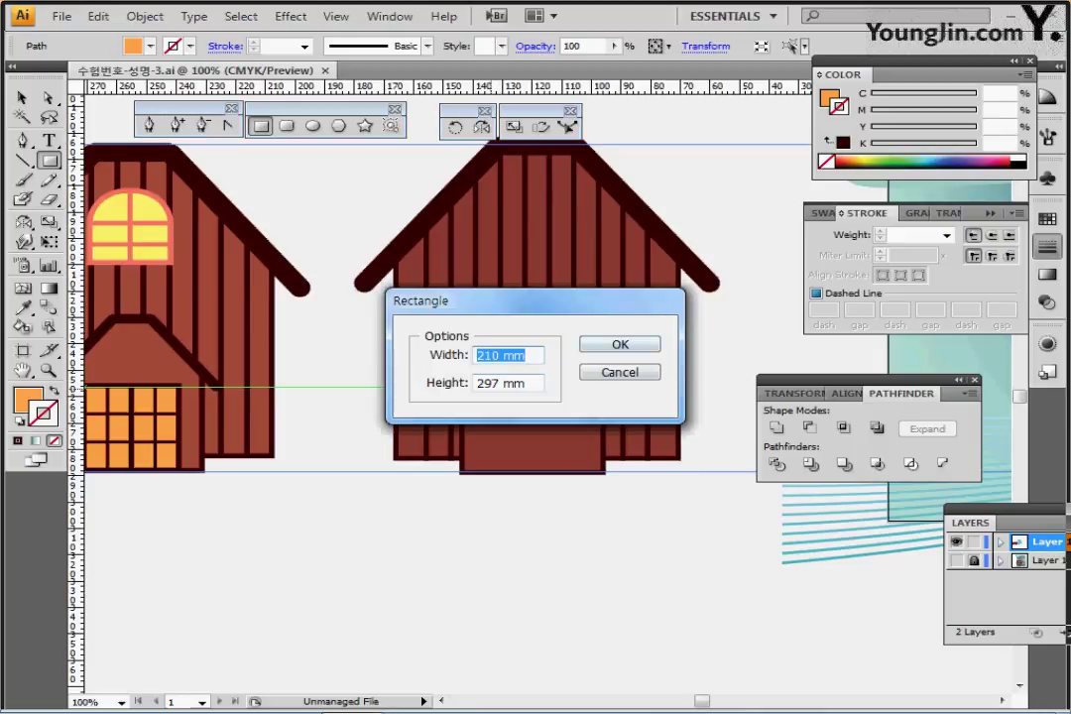
{"action": "type", "text": "32"}
{"action": "key", "text": "Tab"}
{"action": "type", "text": "32"}
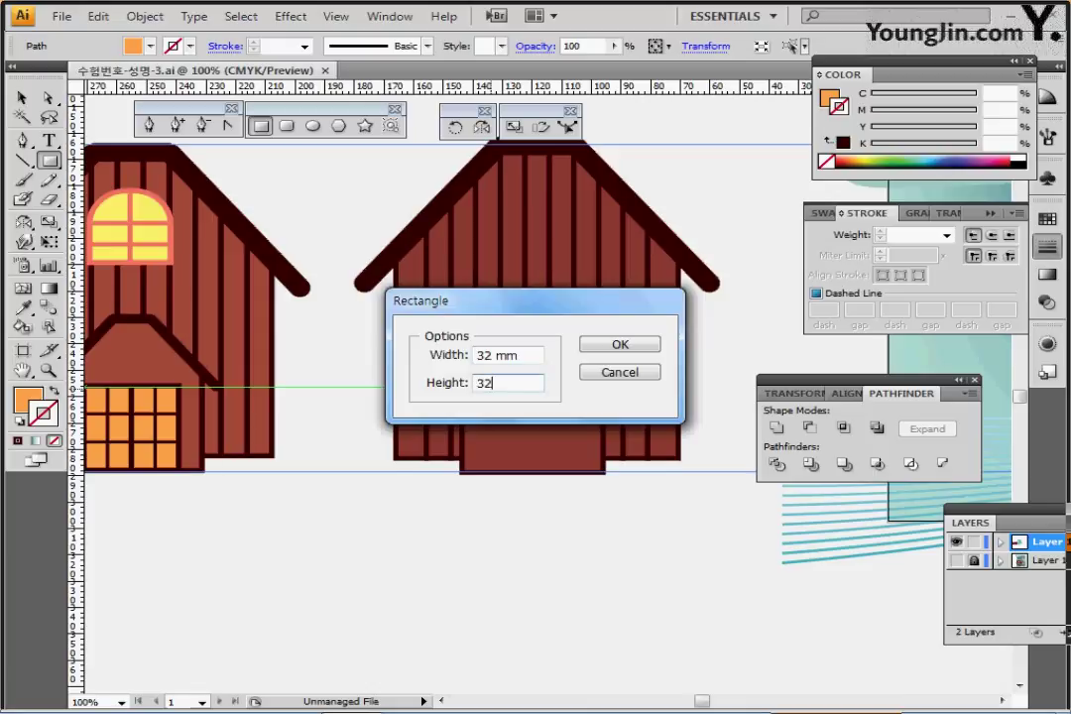
{"action": "key", "text": "Return"}
{"action": "key", "text": "ctrl"}
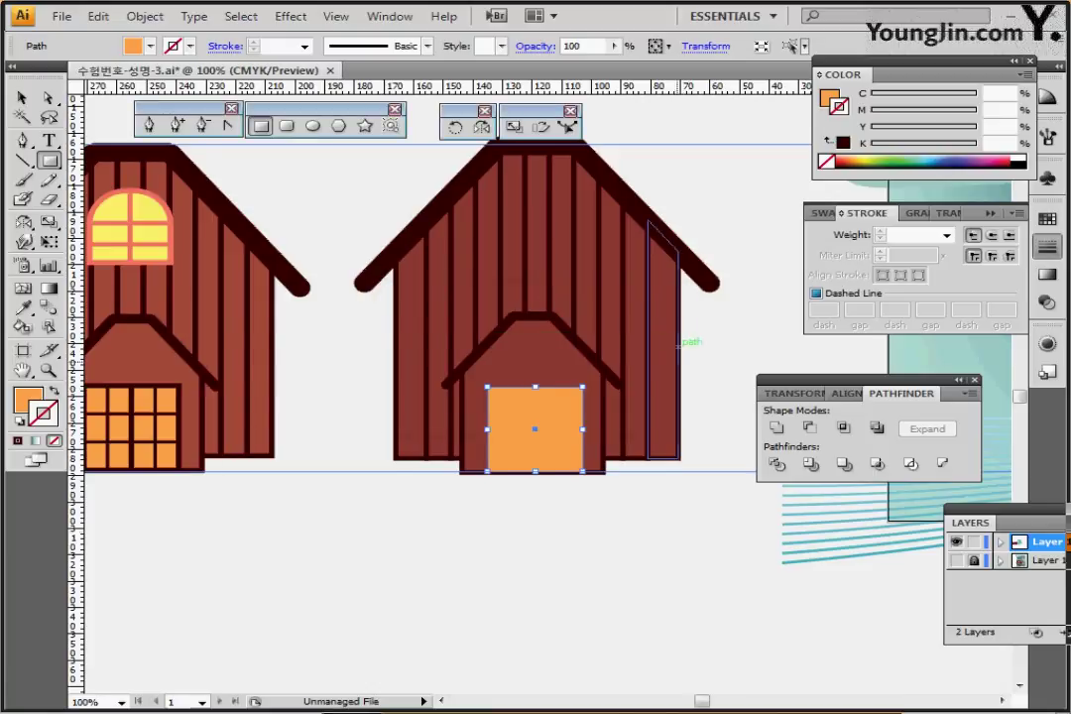
Nudge the orange door rectangle down slightly to the porch's bottom edge and deselect it
{"action": "key", "text": "Down"}
{"action": "key", "text": "Down"}
{"action": "key", "text": "Down"}
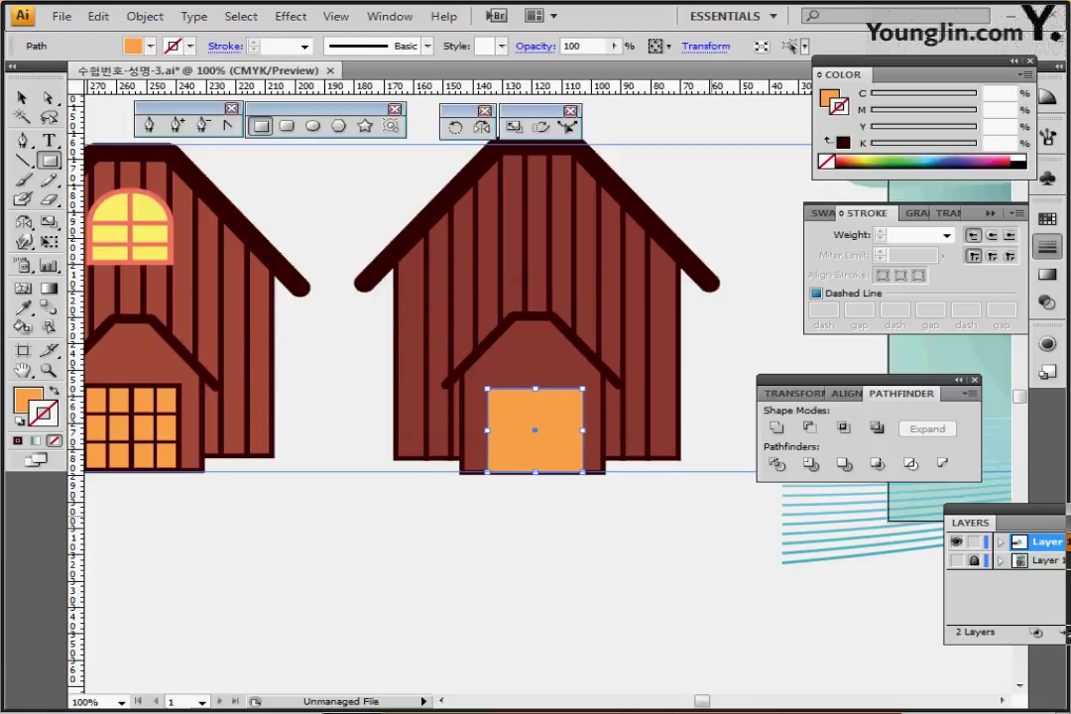
{"action": "key", "text": "ctrl+shift+a"}
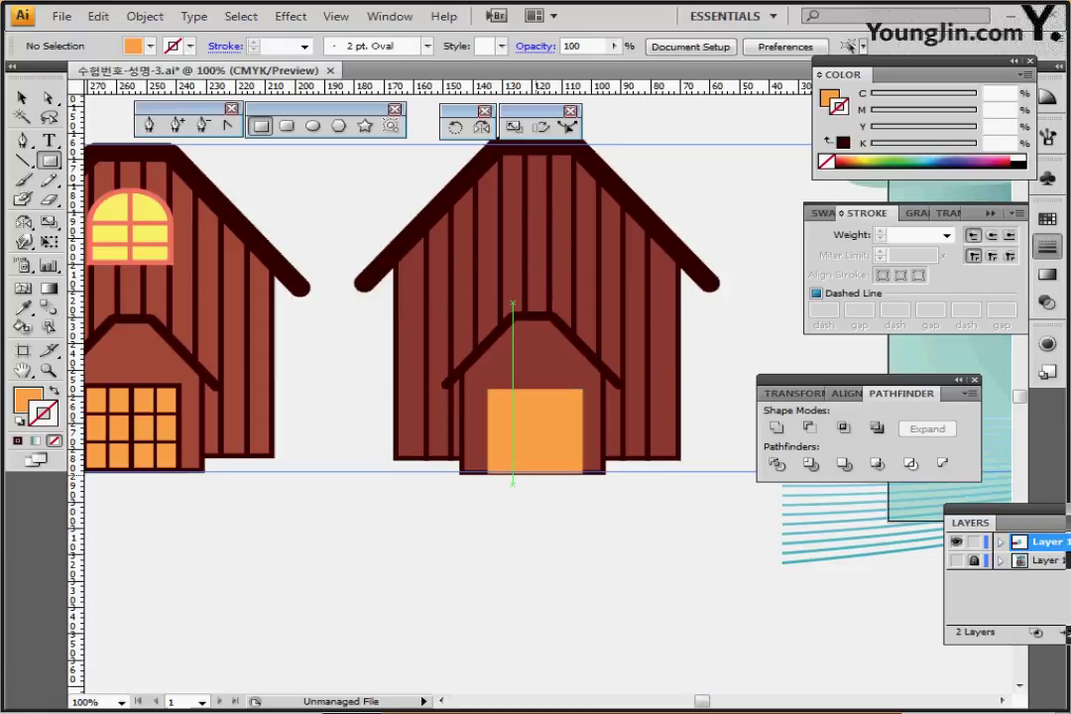
Align all parts of the new house on their horizontal centers and deselect them
{"action": "key", "text": "ctrl+minus"}
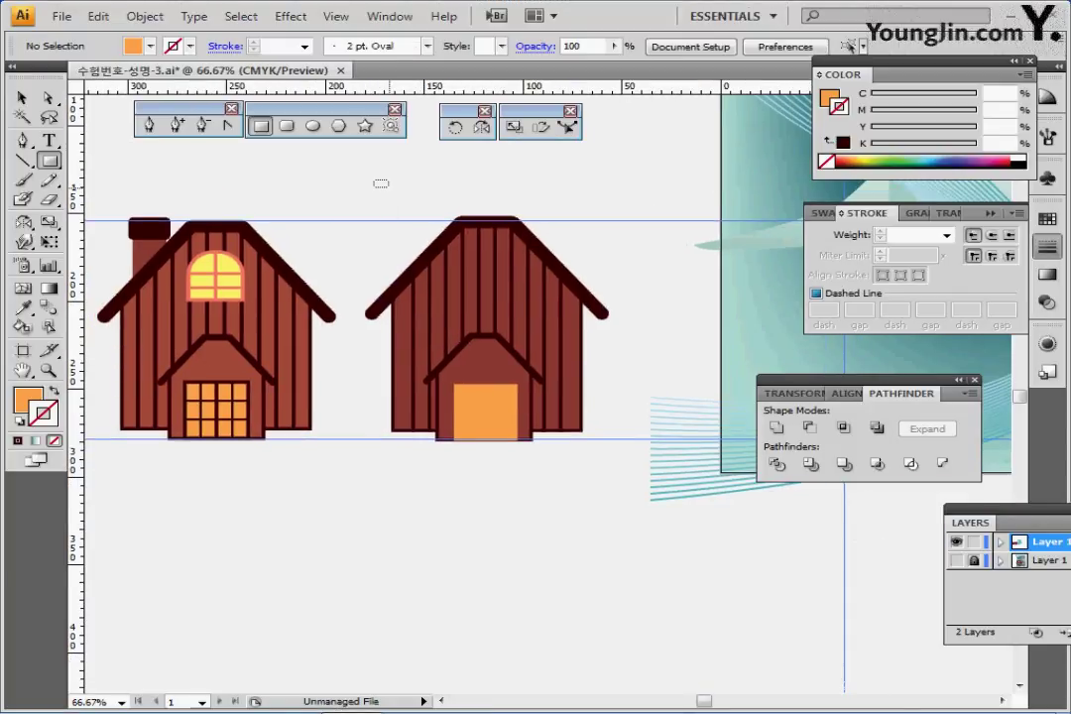
{"action": "left_click_drag", "start_coordinate": [374, 180], "coordinate": [580, 446]}
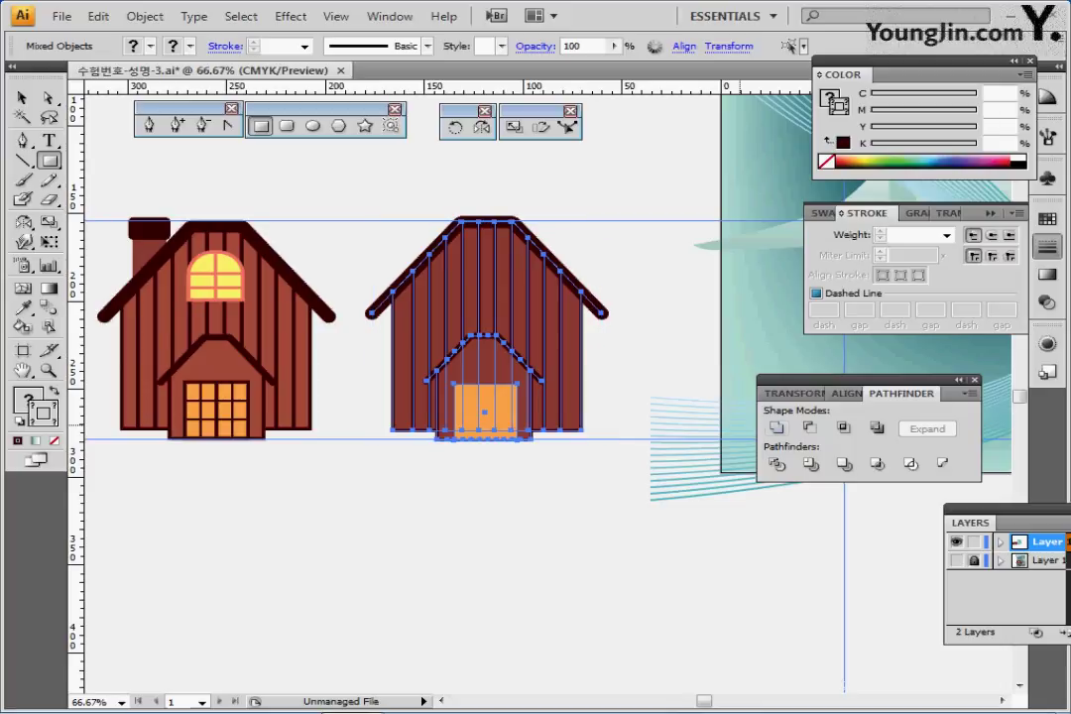
{"action": "key", "text": "shift+F7"}
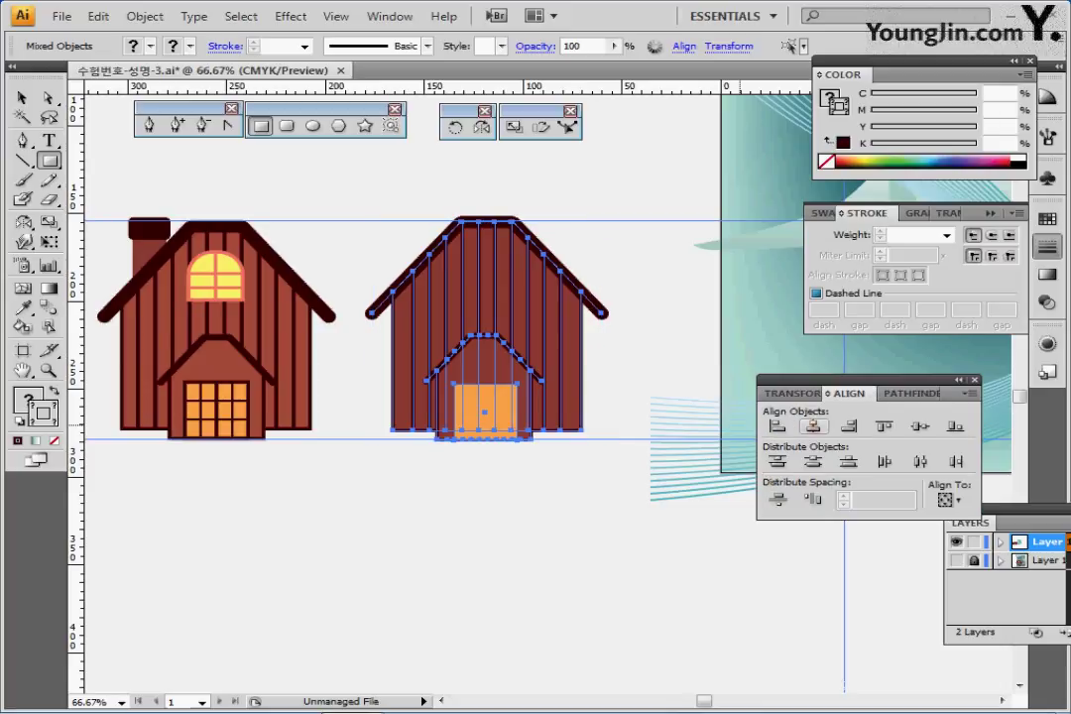
{"action": "left_click", "coordinate": [813, 426]}
{"action": "key", "text": "ctrl+shift+a"}
{"action": "key", "text": "ctrl+1"}
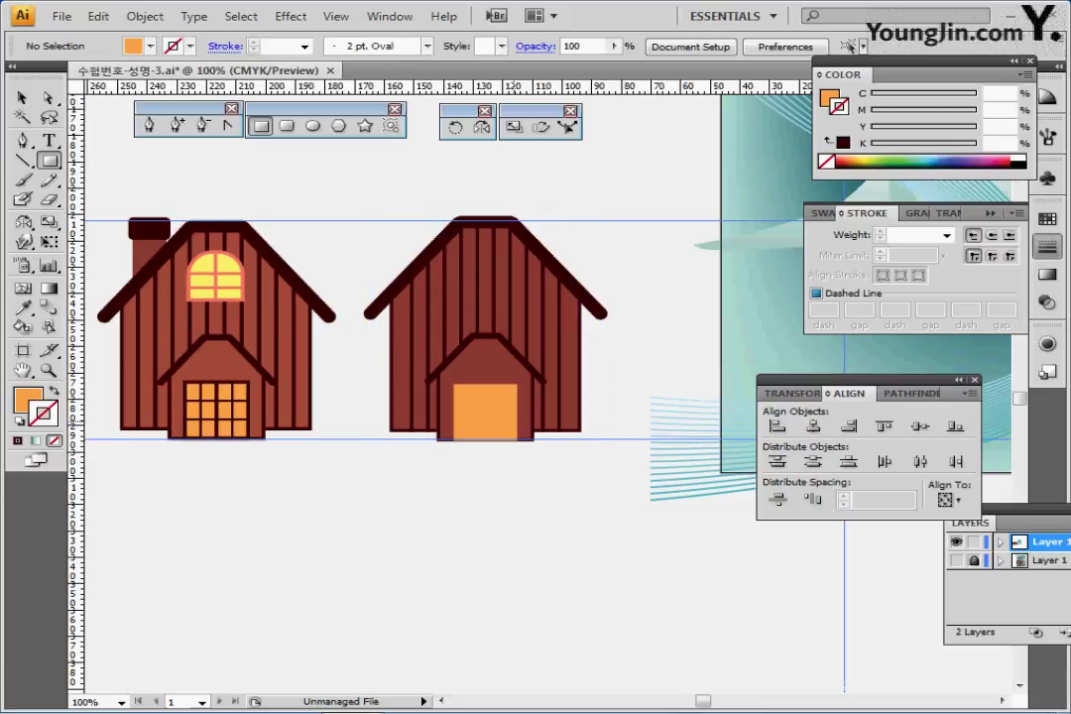
{"action": "left_click_drag", "start_coordinate": [552, 347], "coordinate": [567, 388]}
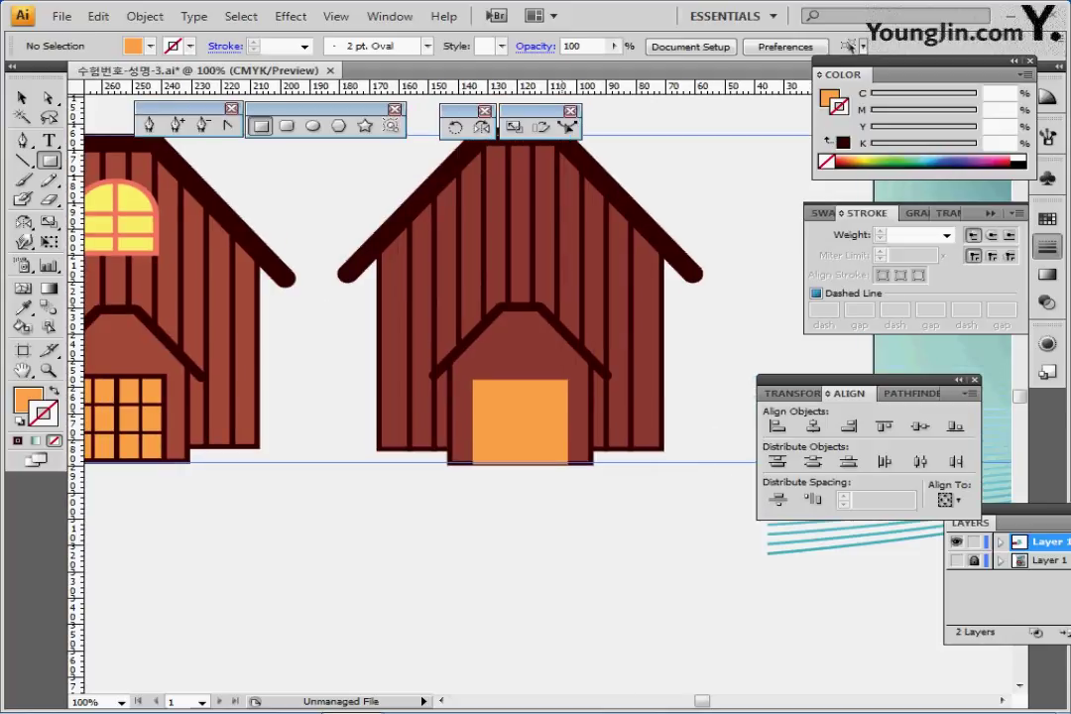
Draw a 32 x 32 mm rectangular grid with 2 horizontal and 3 vertical dividers from the orange door's upper-left corner
{"action": "left_click", "coordinate": [519, 421]}
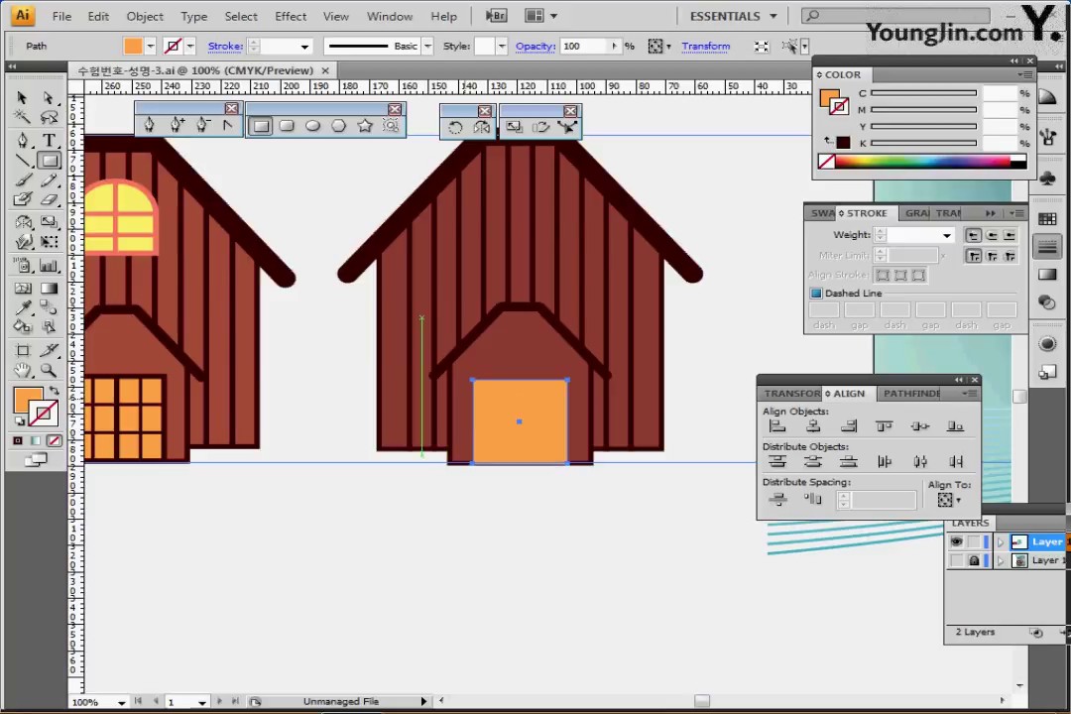
{"action": "left_click_drag", "start_coordinate": [466, 399], "coordinate": [551, 380]}
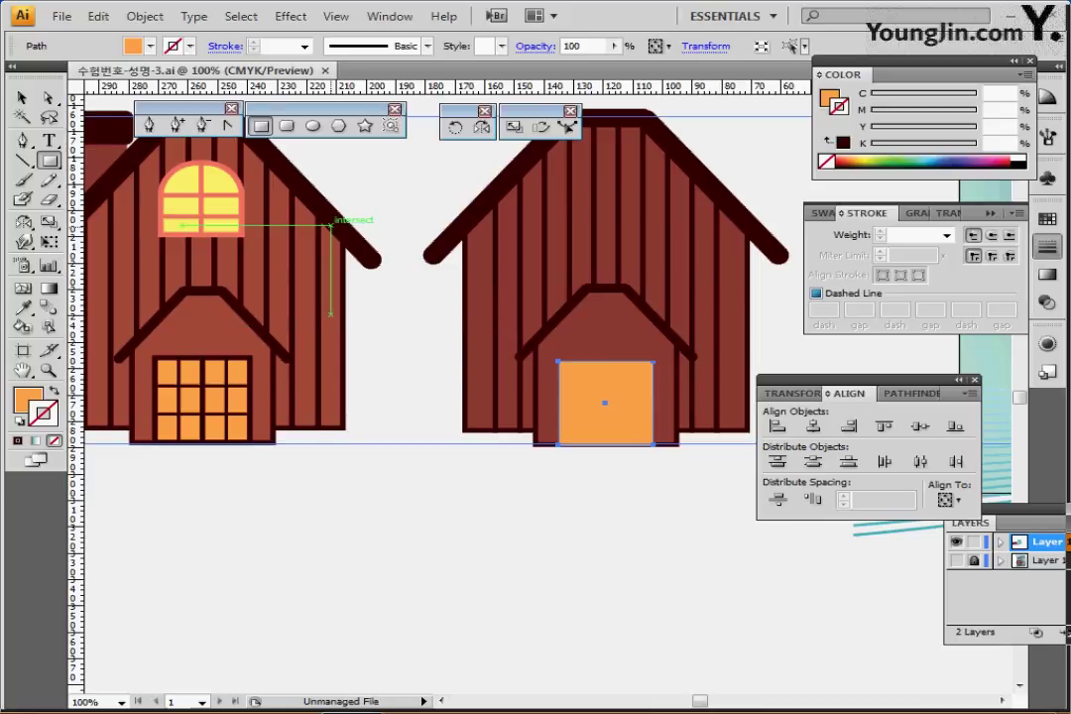
{"action": "left_click", "coordinate": [23, 161]}
{"action": "left_click_drag", "start_coordinate": [22, 161], "coordinate": [119, 223]}
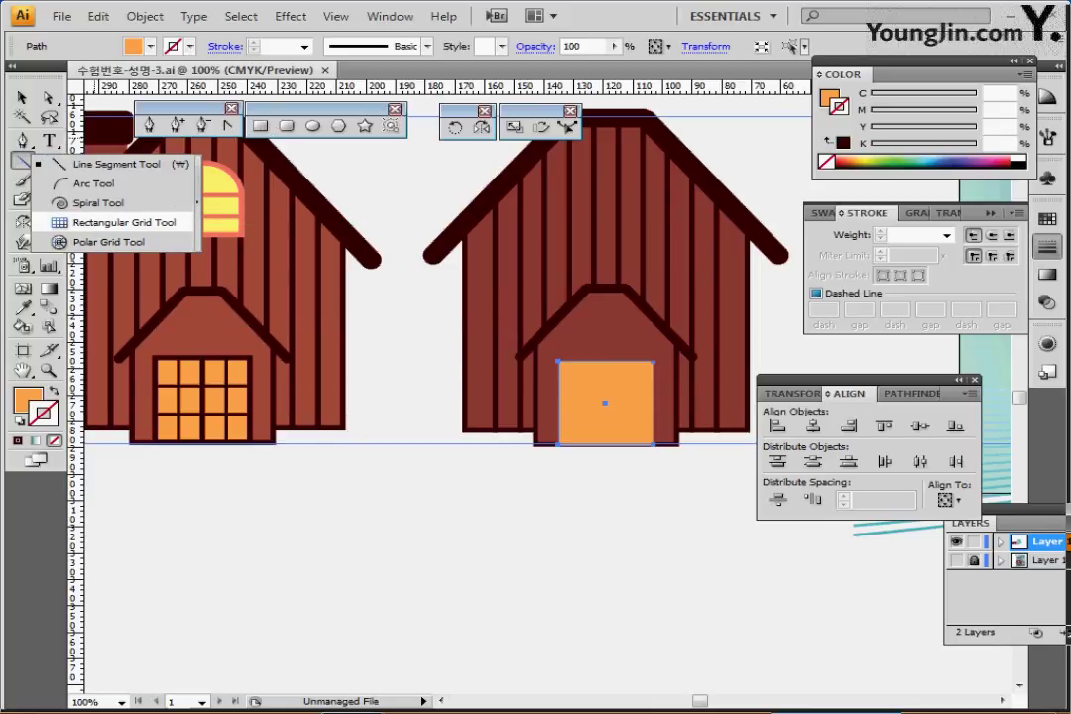
{"action": "left_click_drag", "start_coordinate": [45, 223], "coordinate": [60, 222]}
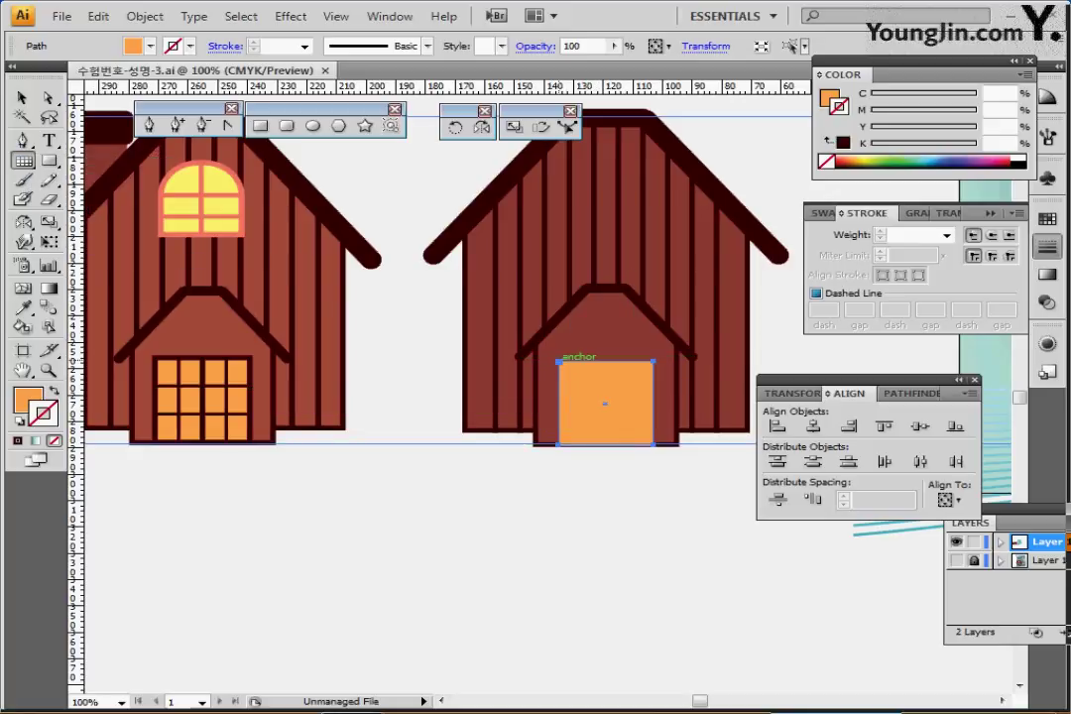
{"action": "left_click", "coordinate": [558, 361]}
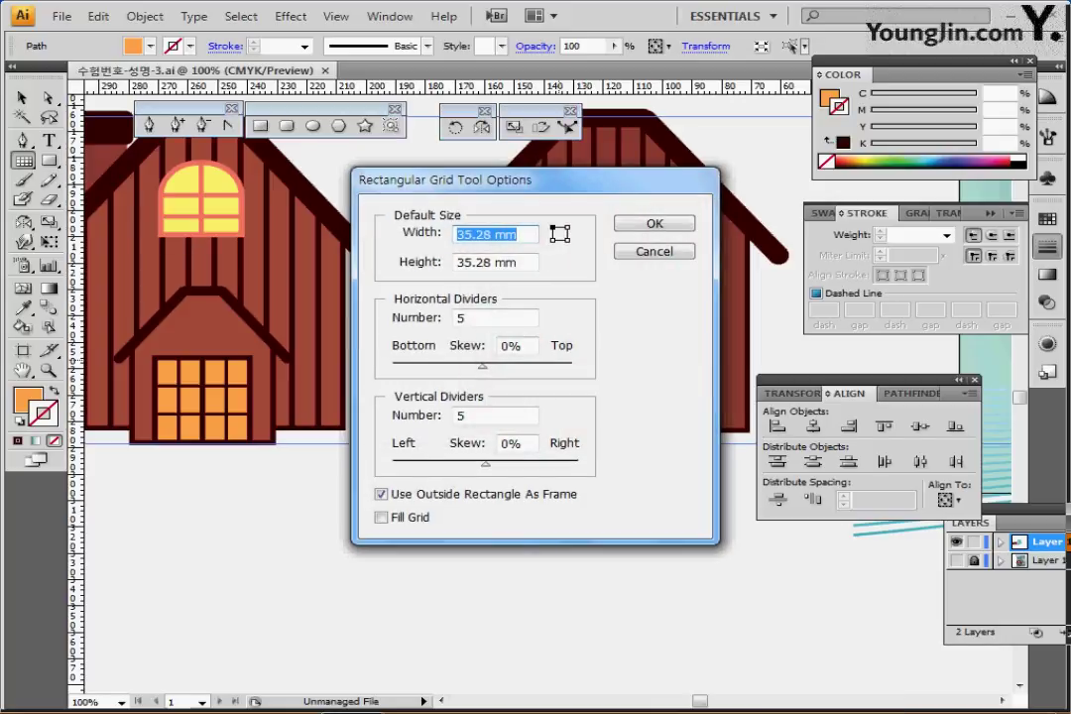
{"action": "type", "text": "32"}
{"action": "key", "text": "Tab"}
{"action": "type", "text": "32"}
{"action": "key", "text": "Tab"}
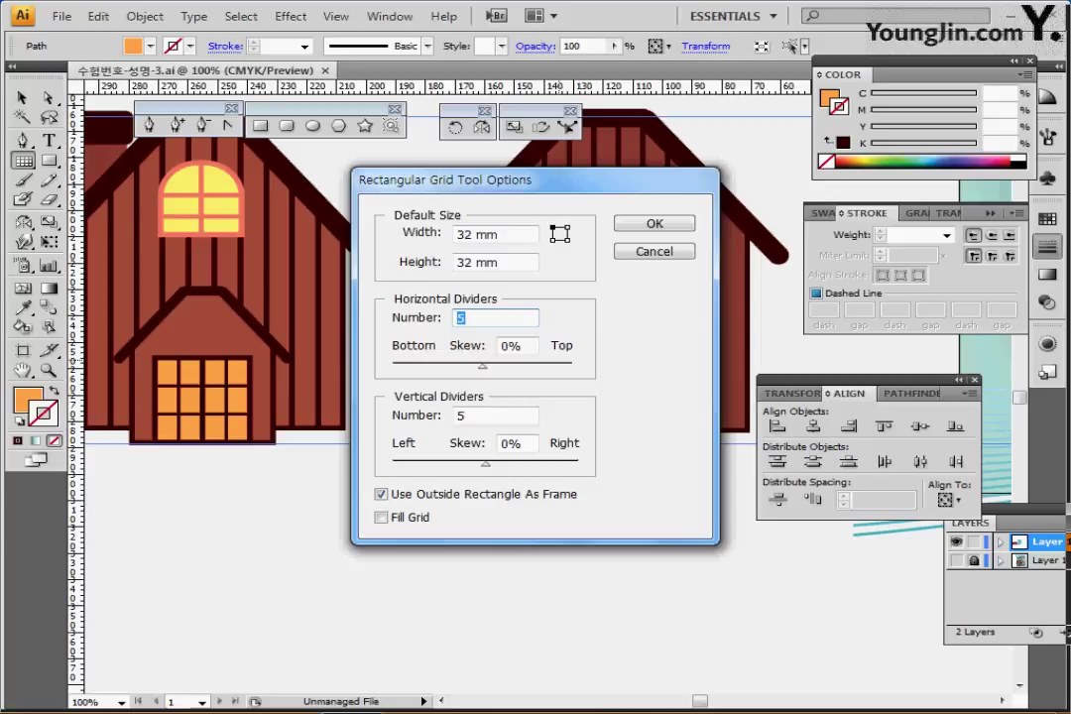
{"action": "type", "text": "2"}
{"action": "key", "text": "Tab"}
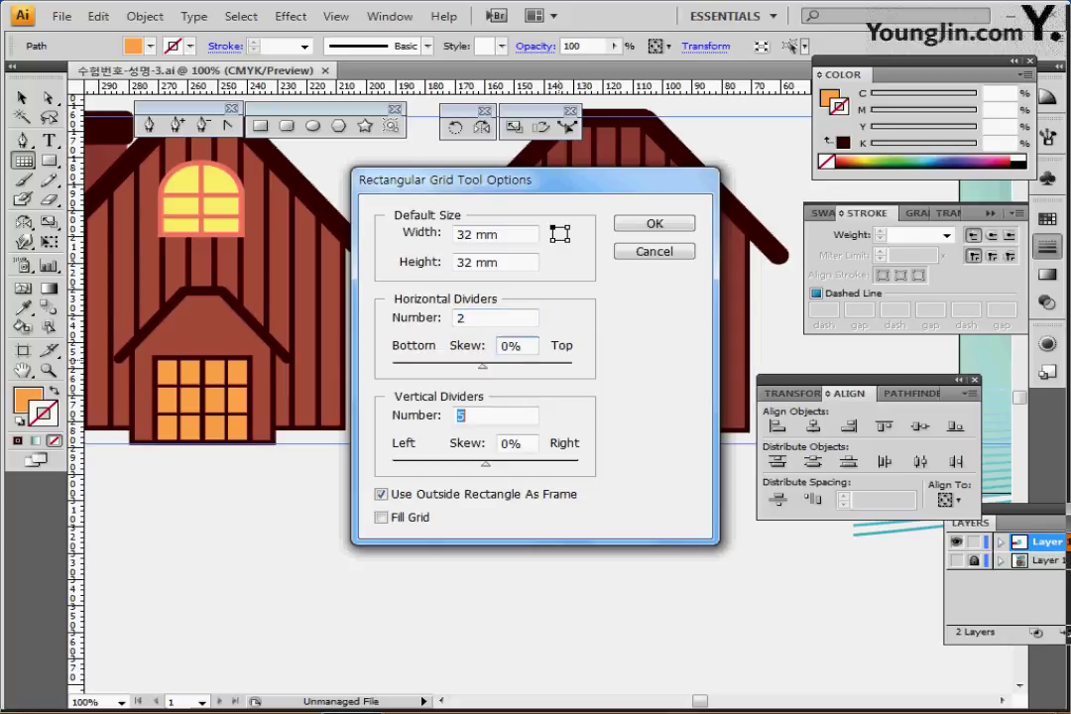
{"action": "type", "text": "3"}
{"action": "key", "text": "Return"}
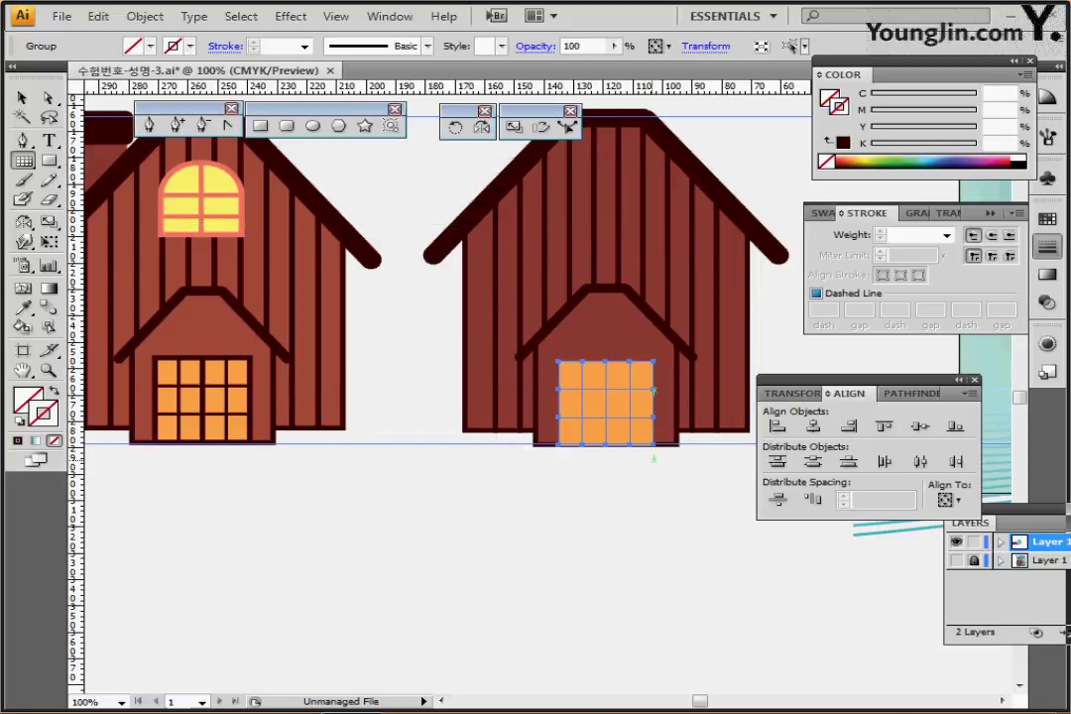
Give the door grid a dark brown stroke (C 0, M 100, Y 40, K 90) with a weight of 5 pt
{"action": "key", "text": "ctrl+plus"}
{"action": "key", "text": "ctrl+plus"}
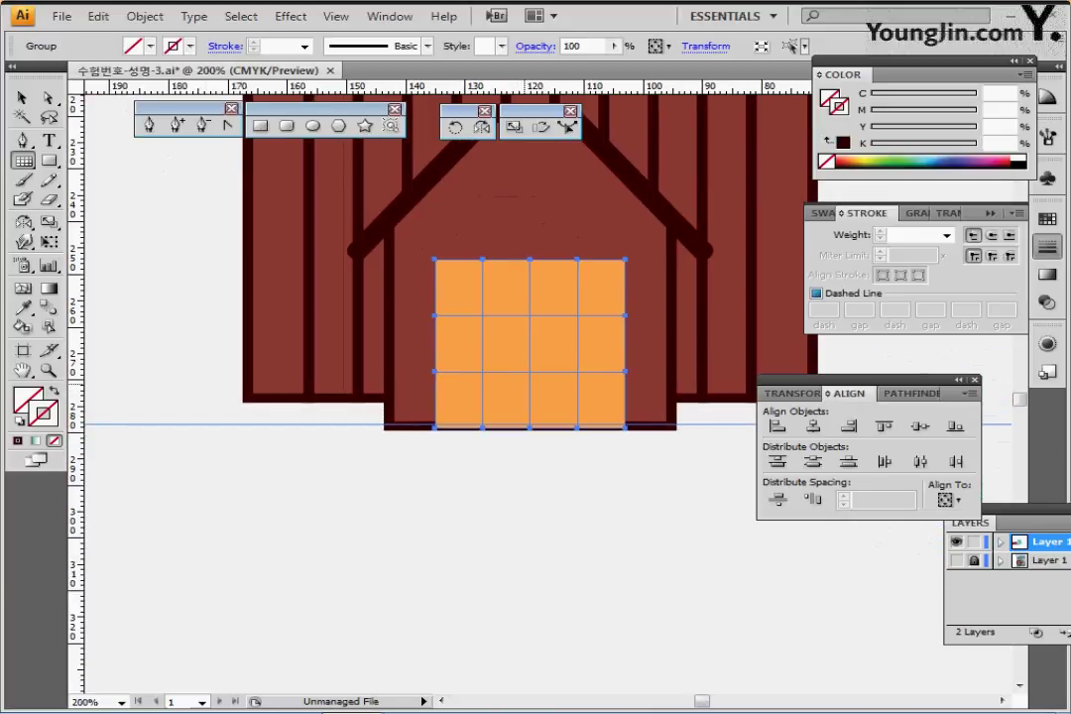
{"action": "left_click_drag", "start_coordinate": [530, 385], "coordinate": [494, 410]}
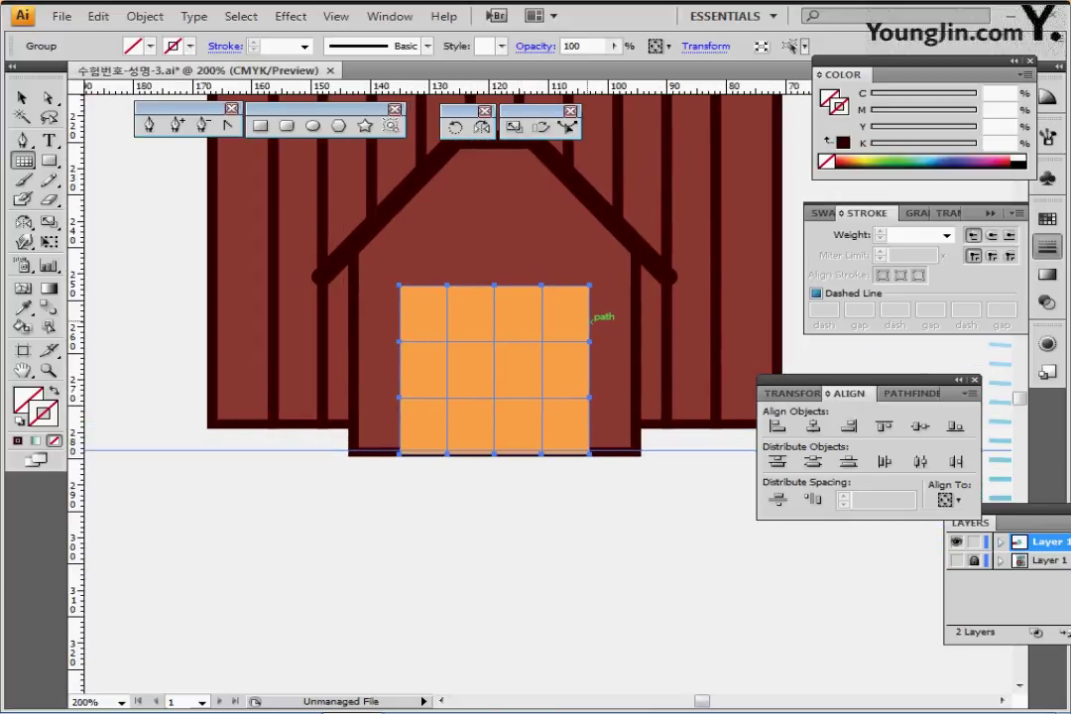
{"action": "key", "text": "comma"}
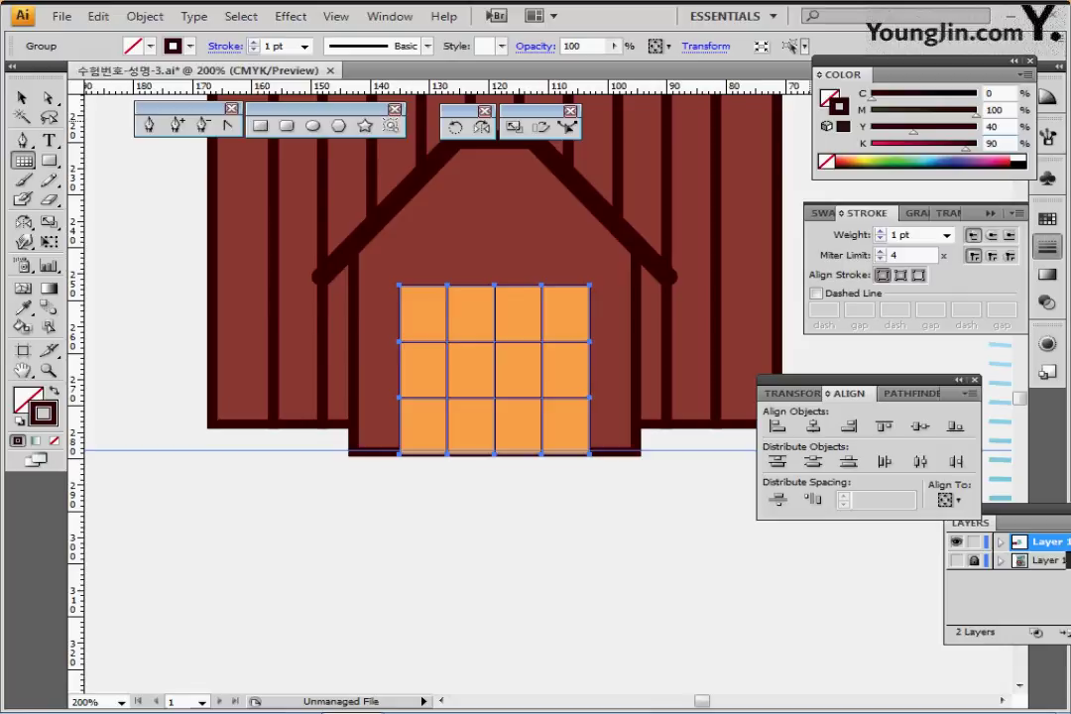
{"action": "left_click", "coordinate": [947, 235]}
{"action": "key", "text": "Down"}
{"action": "key", "text": "Down"}
{"action": "key", "text": "Down"}
{"action": "key", "text": "Down"}
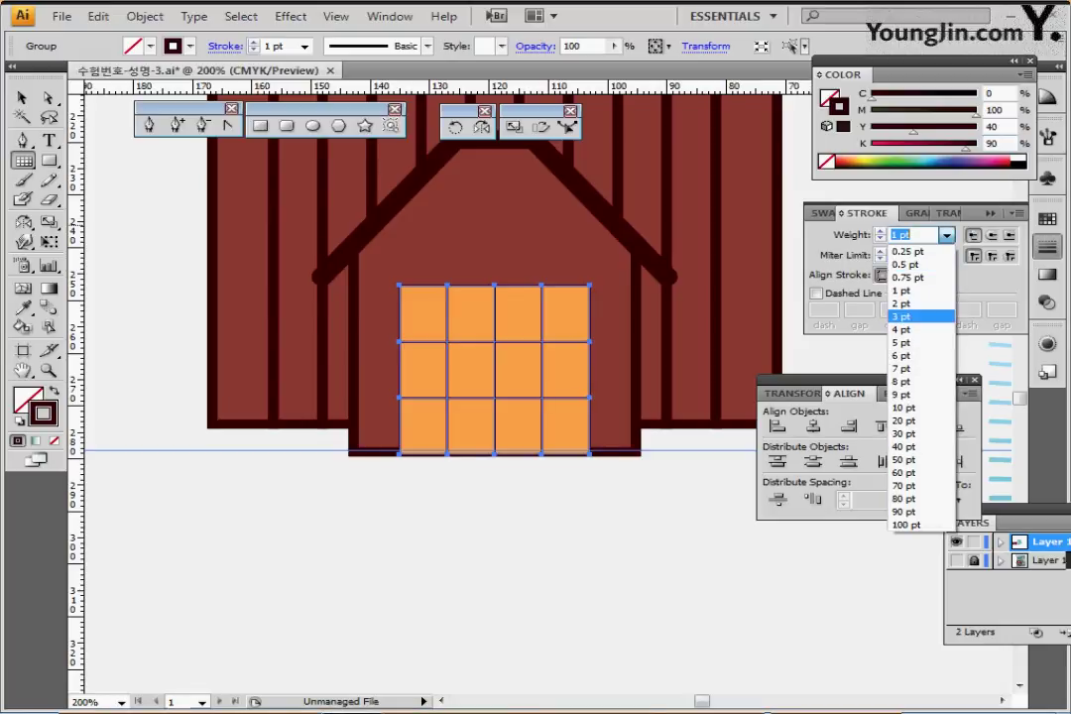
{"action": "key", "text": "Return"}
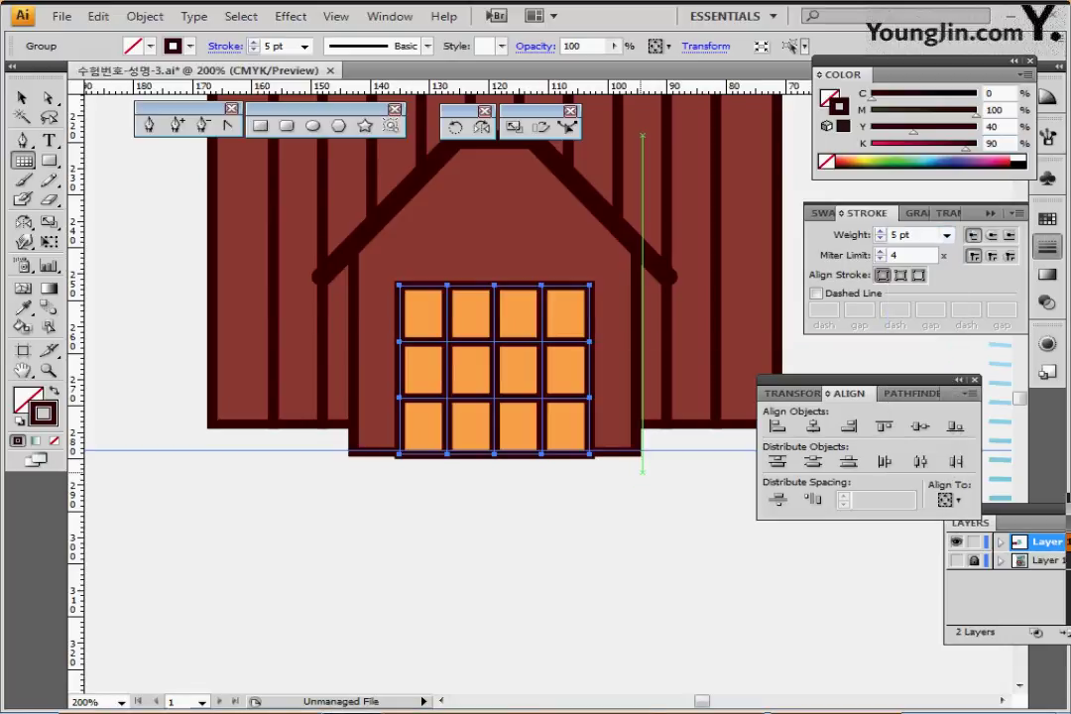
Set the door grid's two horizontal dividers and the two outer vertical dividers to a 3 pt stroke, and deselect them
{"action": "left_click", "coordinate": [47, 98]}
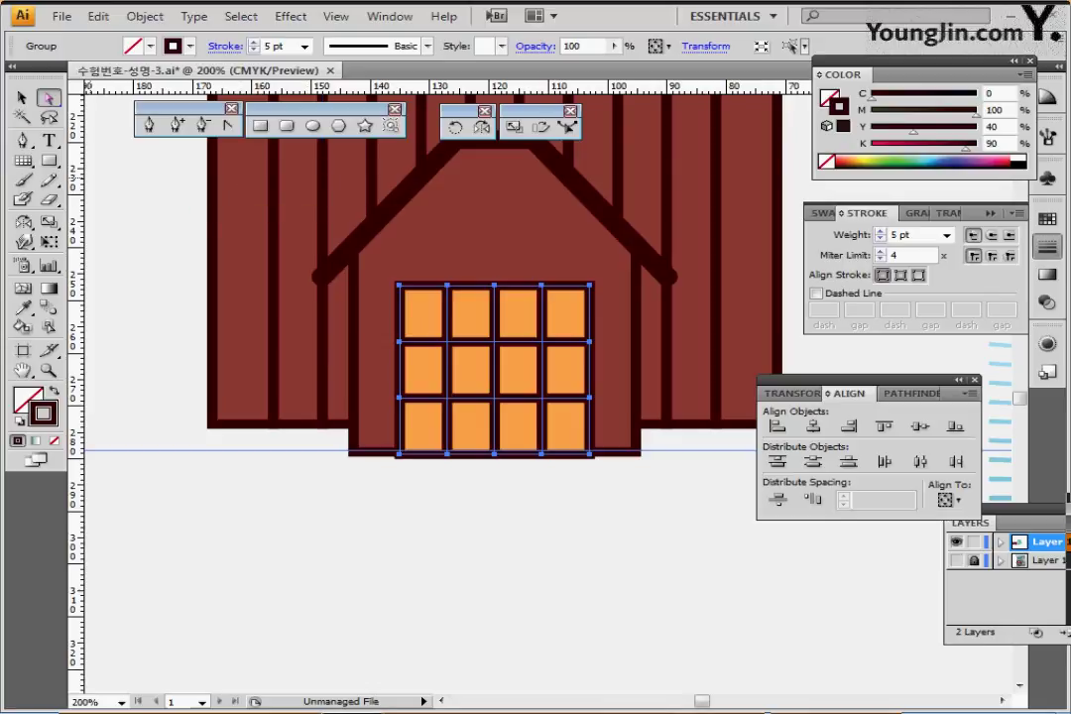
{"action": "left_click", "coordinate": [395, 508]}
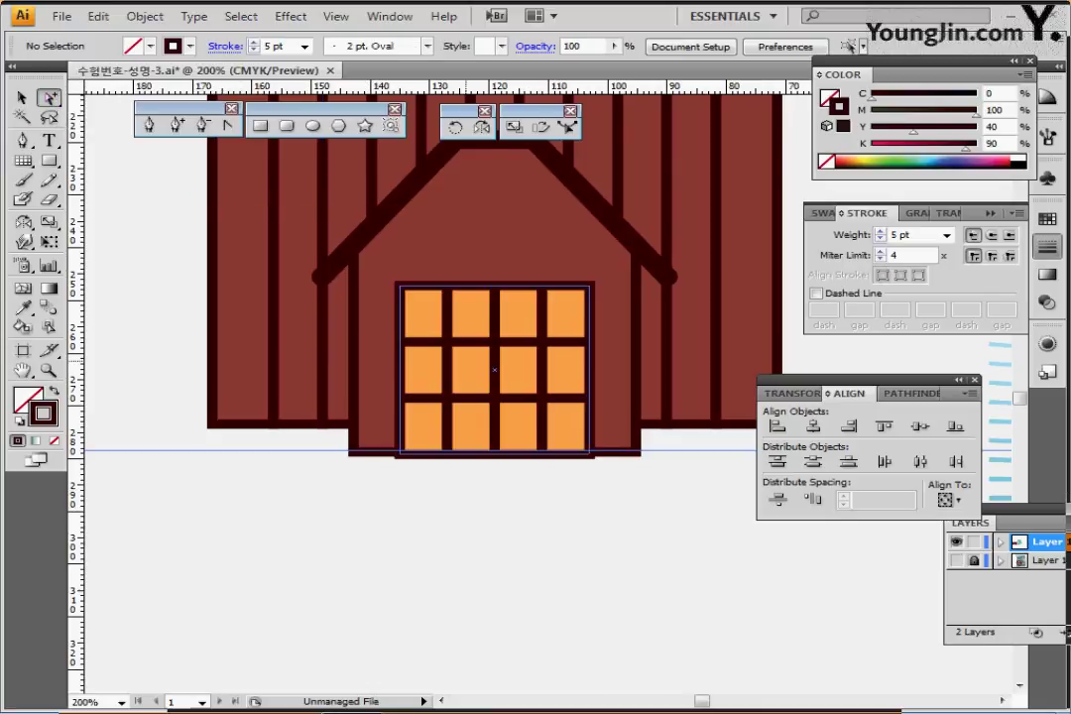
{"action": "left_click", "coordinate": [447, 322]}
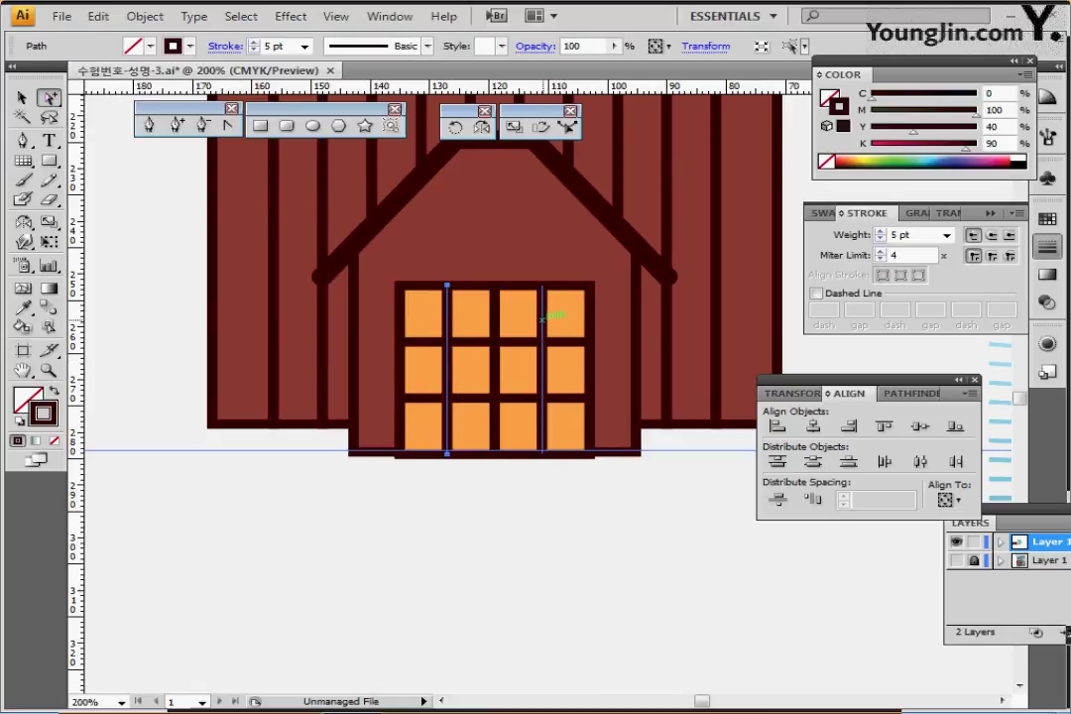
{"action": "left_click", "coordinate": [542, 318], "text": "shift"}
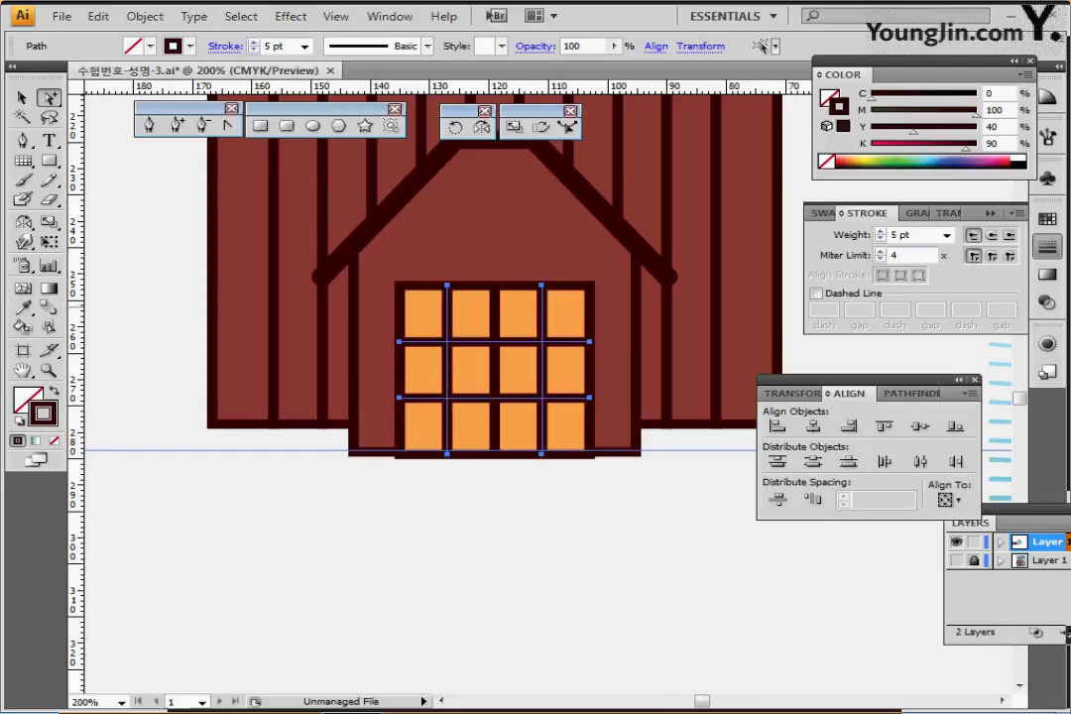
{"action": "left_click", "coordinate": [947, 235]}
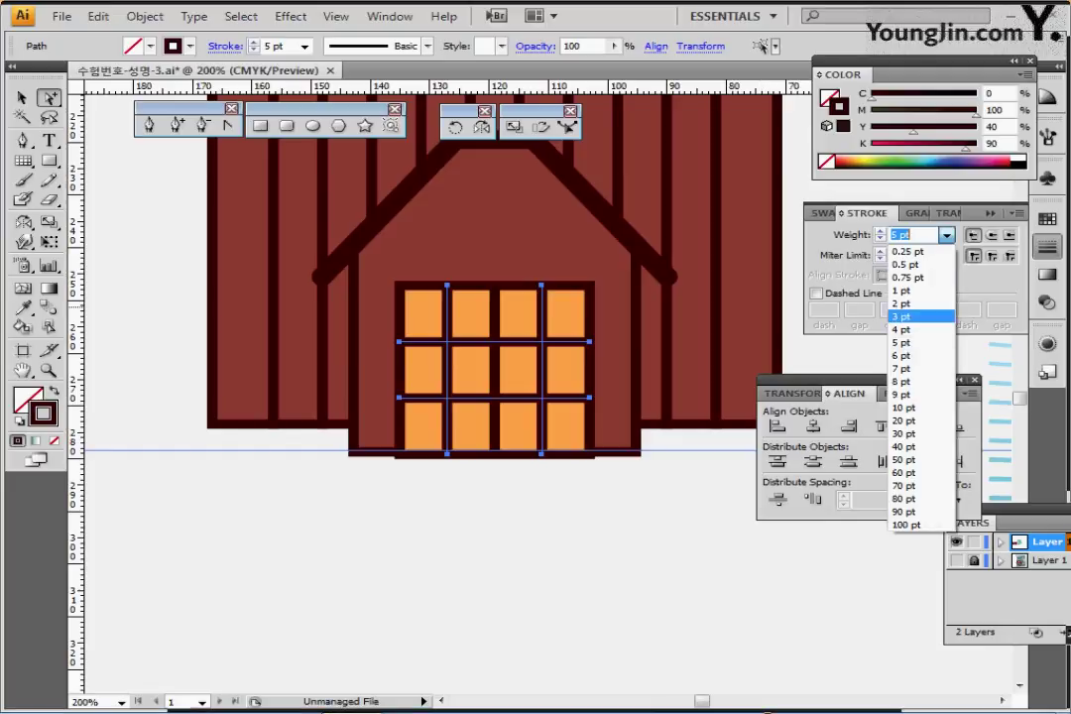
{"action": "left_click", "coordinate": [917, 330]}
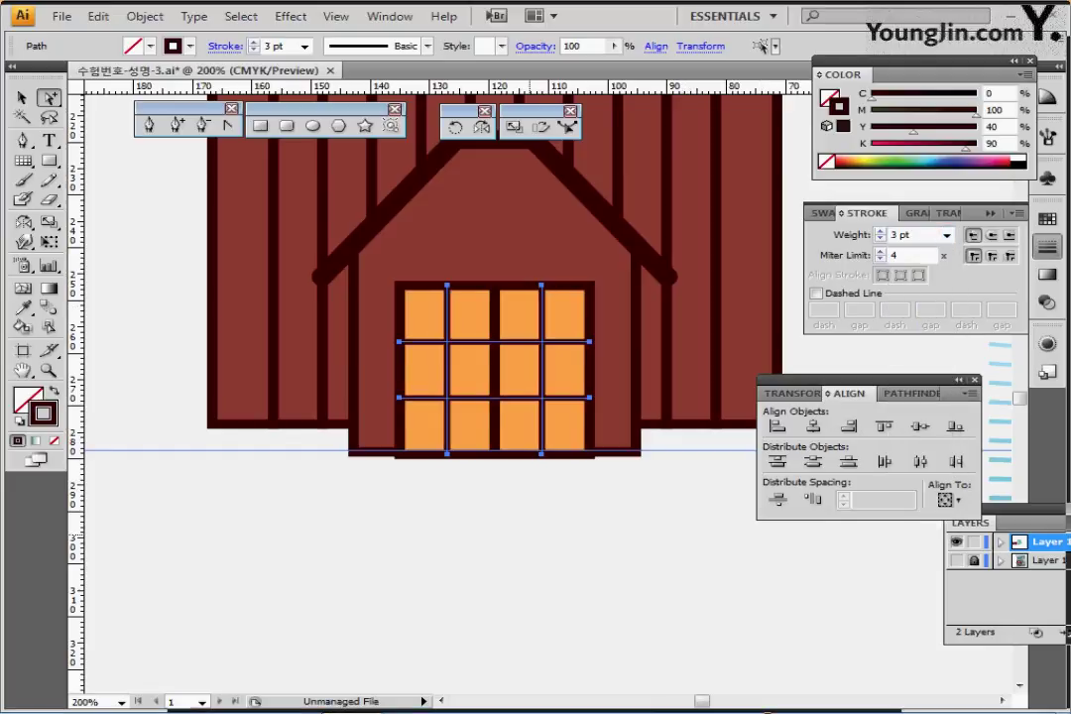
{"action": "left_click", "coordinate": [524, 525]}
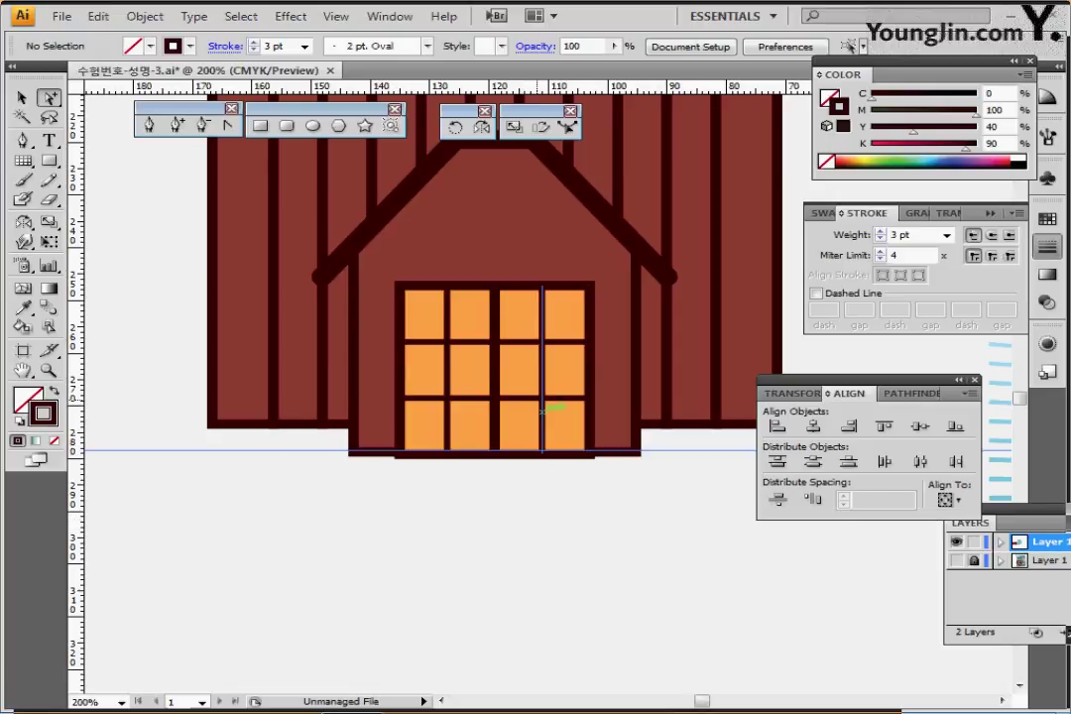
Select the orange door rectangle together with its grid in Outline view and nudge them up one increment to the porch's base line
{"action": "key", "text": "v"}
{"action": "key", "text": "ctrl+a"}
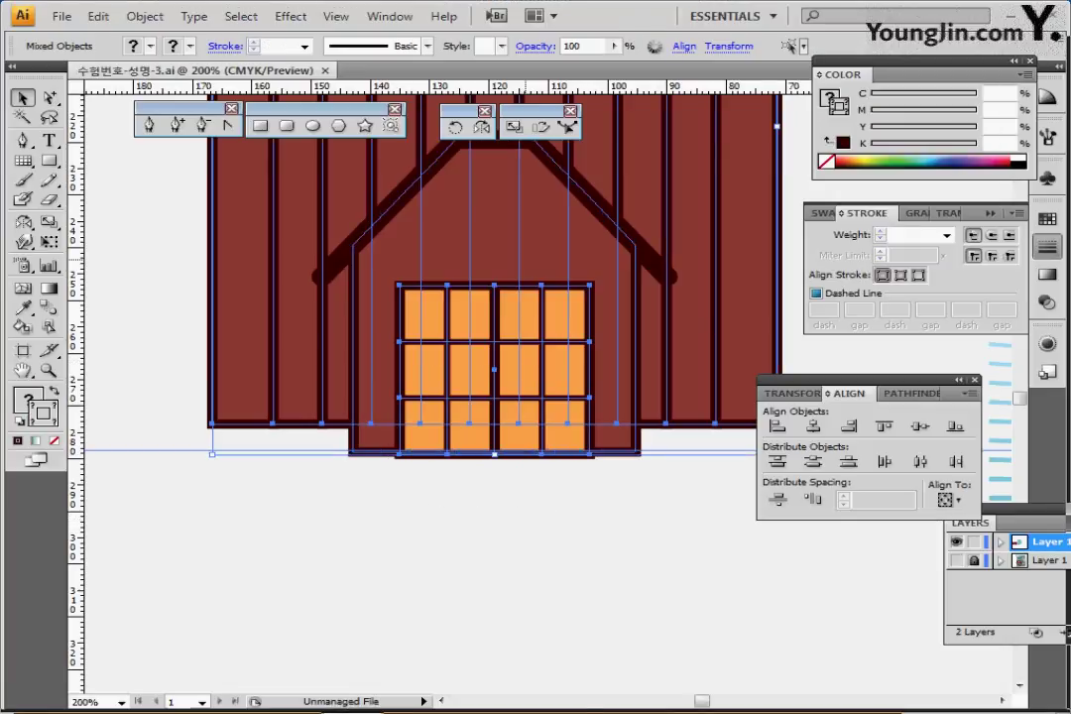
{"action": "key", "text": "ctrl+shift+a"}
{"action": "key", "text": "ctrl+y"}
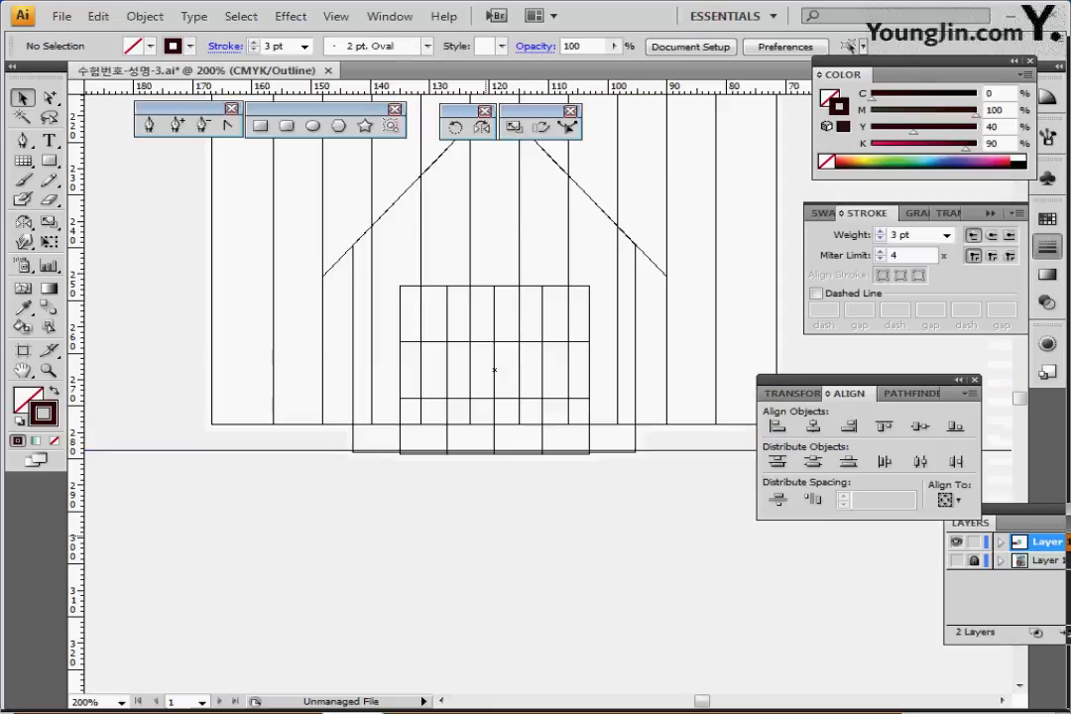
{"action": "left_click_drag", "start_coordinate": [396, 275], "coordinate": [501, 386]}
{"action": "key", "text": "ctrl+y"}
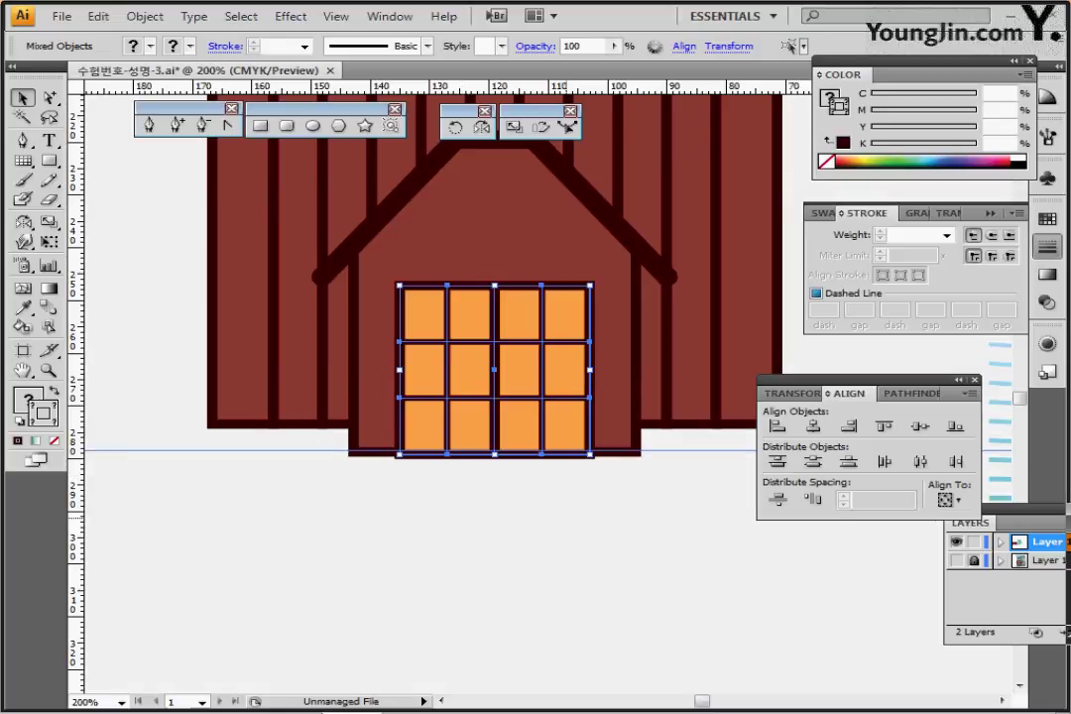
{"action": "key", "text": "Up"}
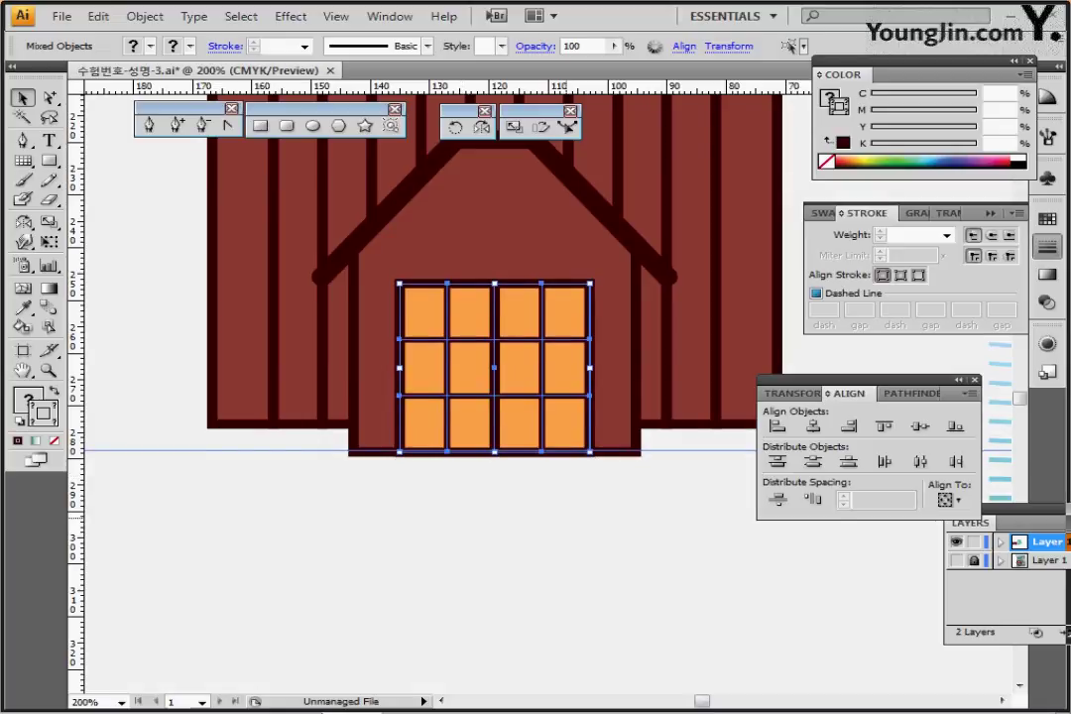
{"action": "key", "text": "ctrl+shift+b"}
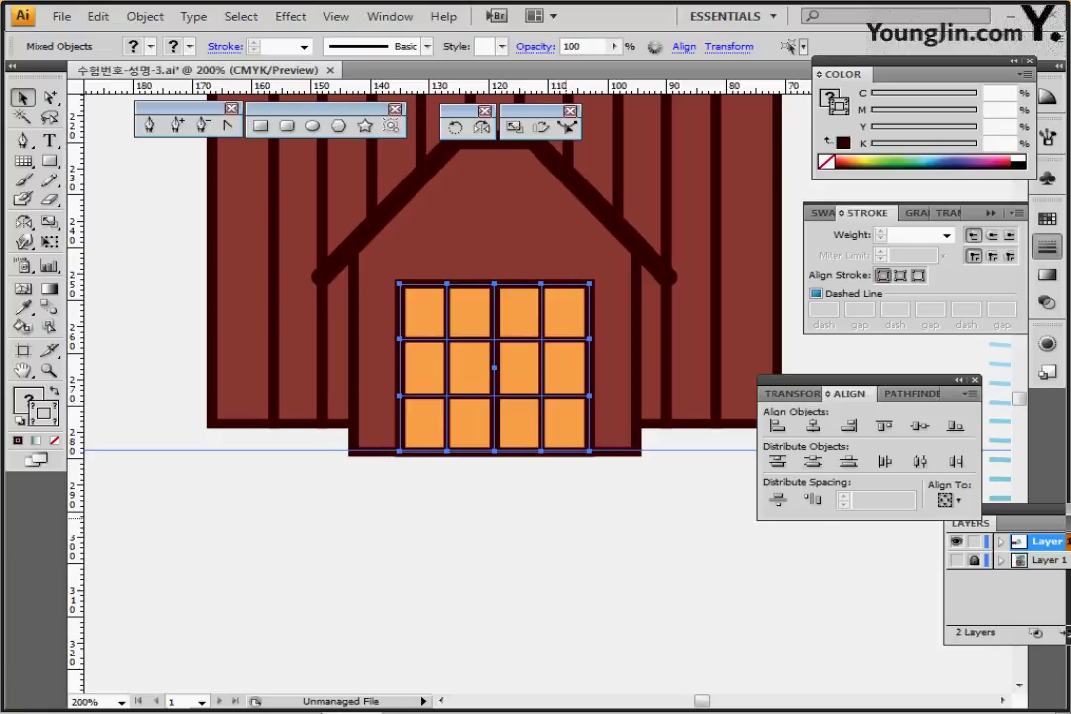
{"action": "key", "text": "ctrl+z"}
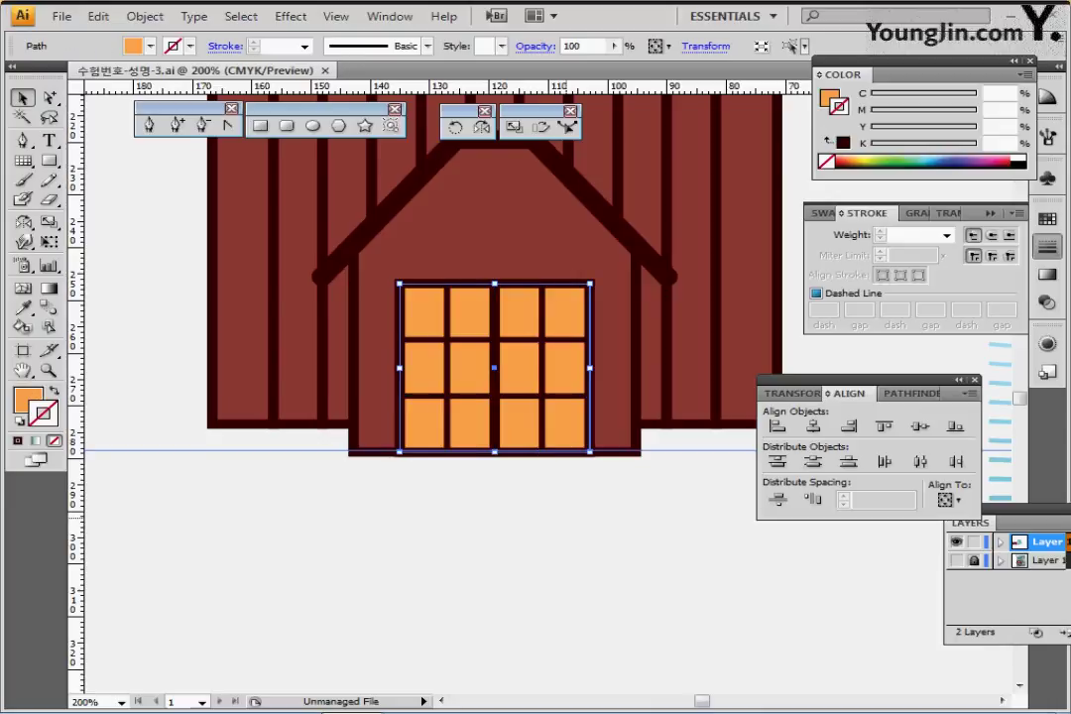
Select all parts of the new house and convert their strokes to filled outlines with Outline Stroke
{"action": "key", "text": "ctrl+minus"}
{"action": "key", "text": "ctrl+minus"}
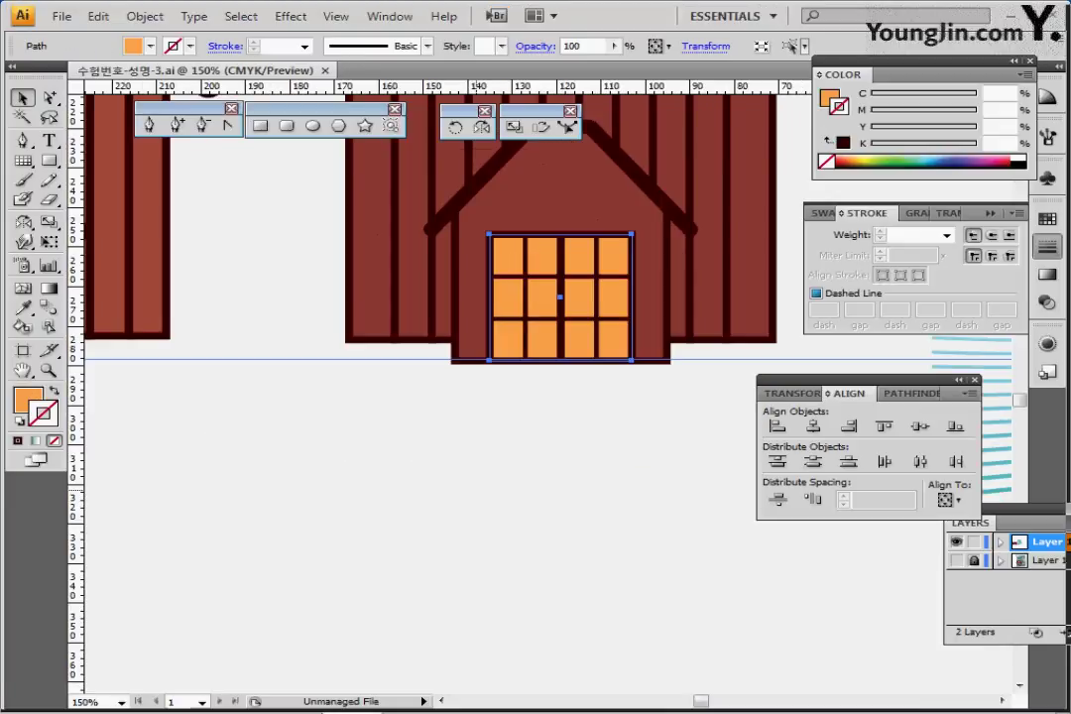
{"action": "left_click_drag", "start_coordinate": [595, 319], "coordinate": [458, 546]}
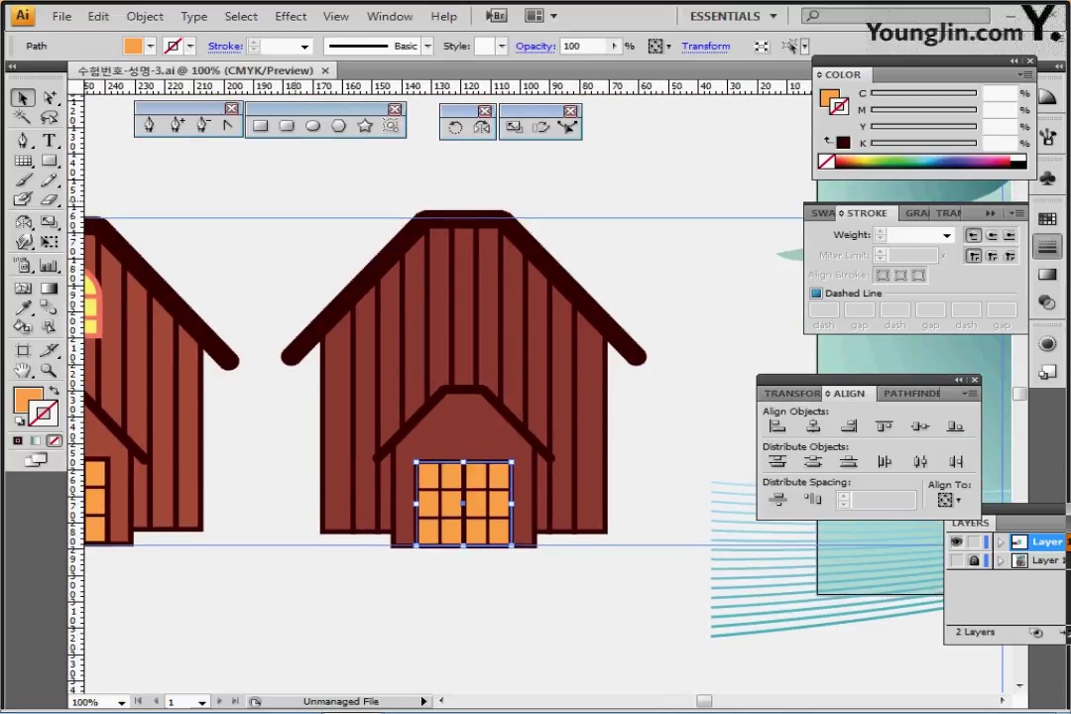
{"action": "left_click_drag", "start_coordinate": [300, 204], "coordinate": [606, 569]}
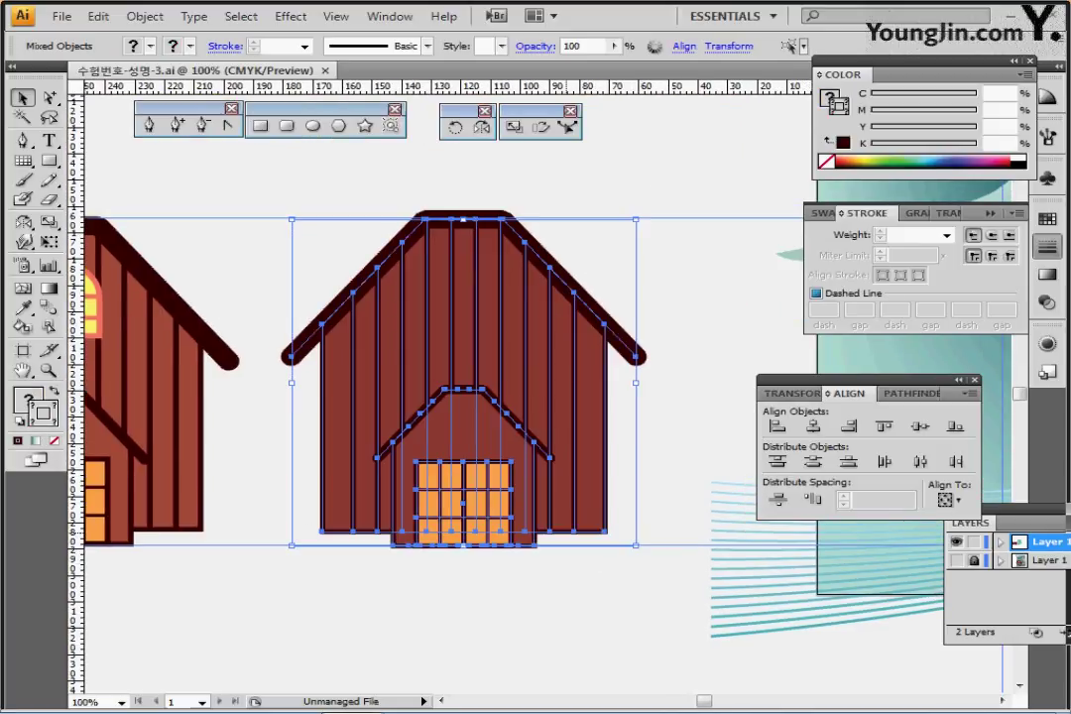
{"action": "left_click", "coordinate": [144, 16]}
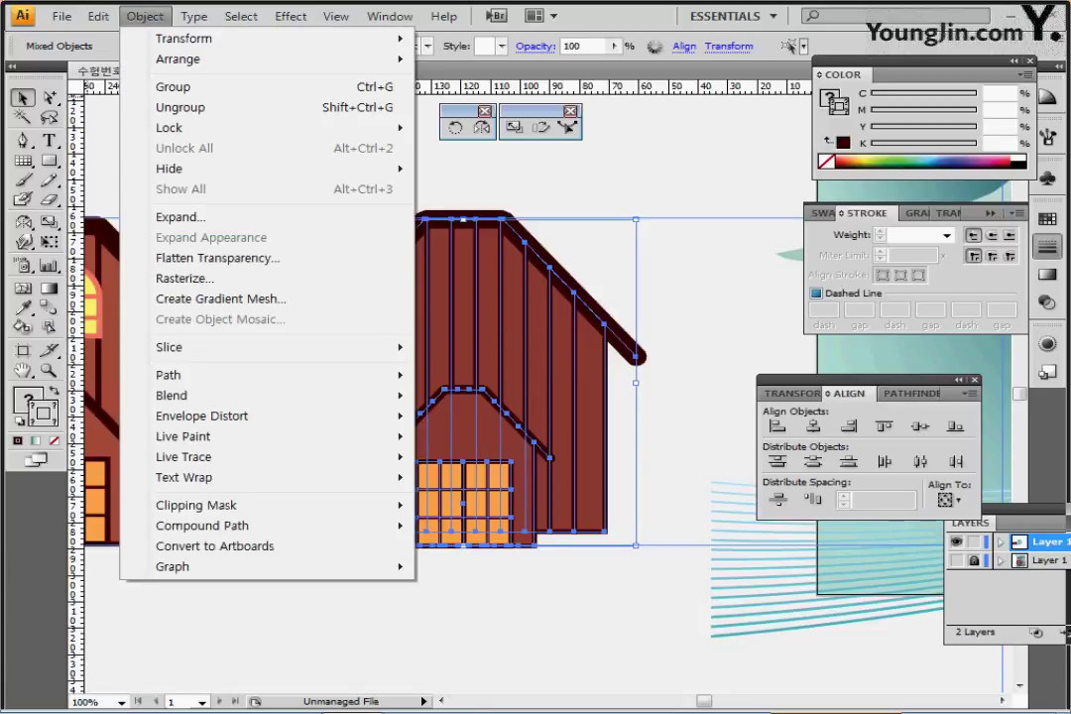
{"action": "mouse_move", "coordinate": [198, 375]}
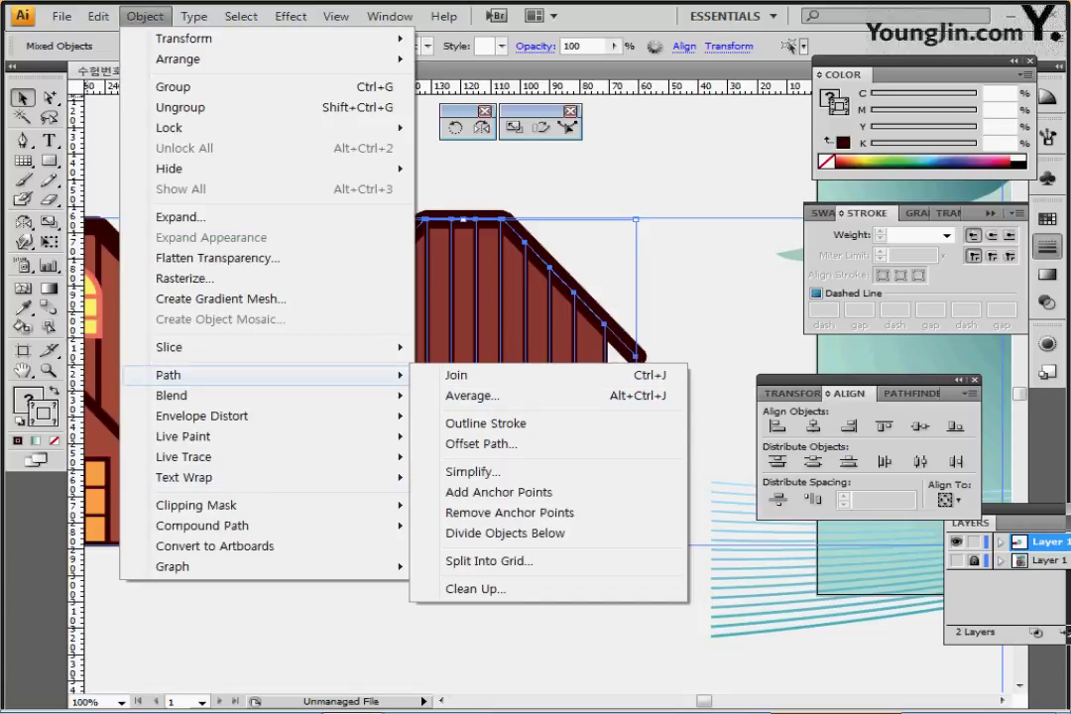
{"action": "left_click", "coordinate": [507, 423]}
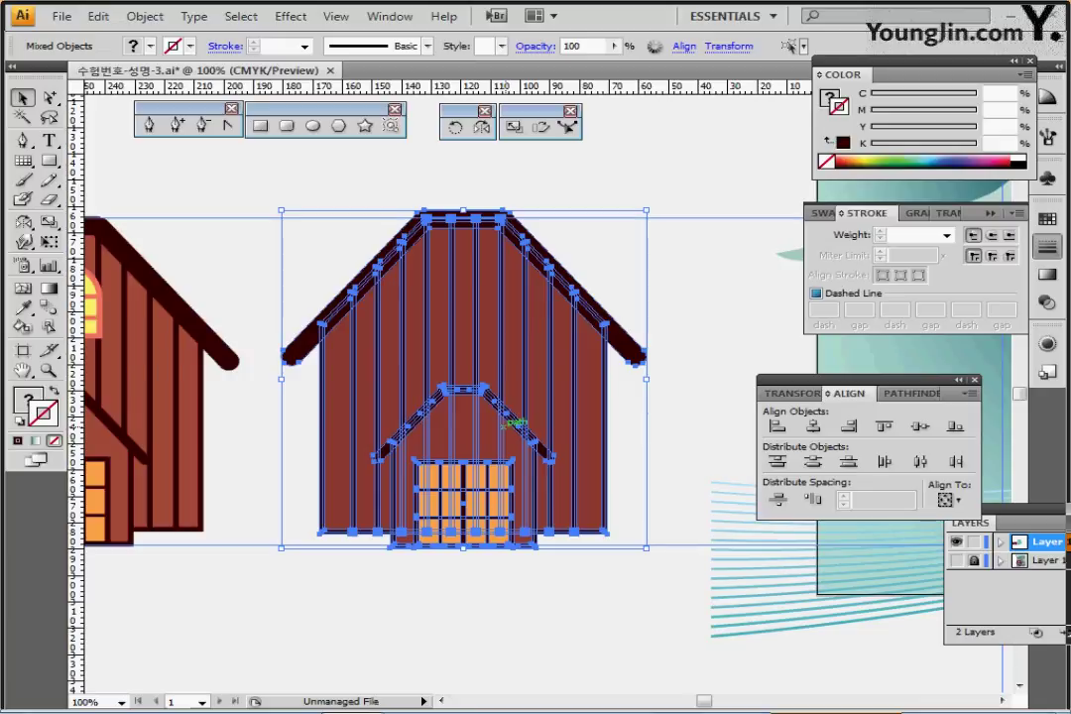
Save the file and narrow the selection to the main roof outline, the porch roof outline and the orange door rectangle
{"action": "left_click", "coordinate": [62, 15]}
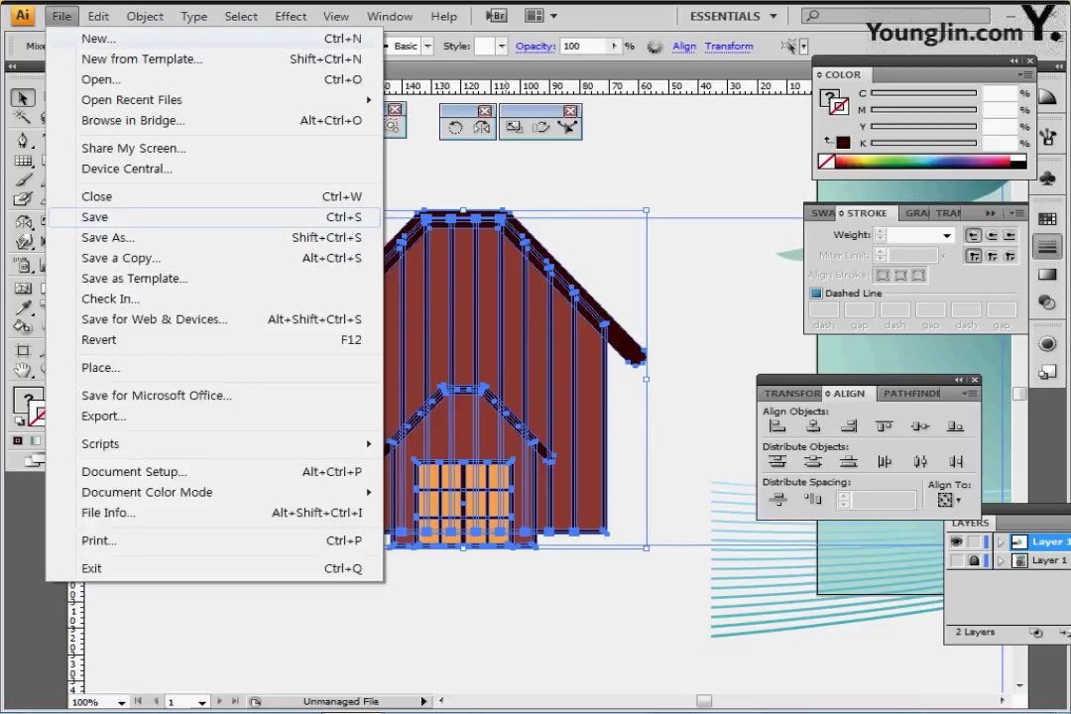
{"action": "left_click", "coordinate": [96, 218]}
{"action": "key", "text": "ctrl+8"}
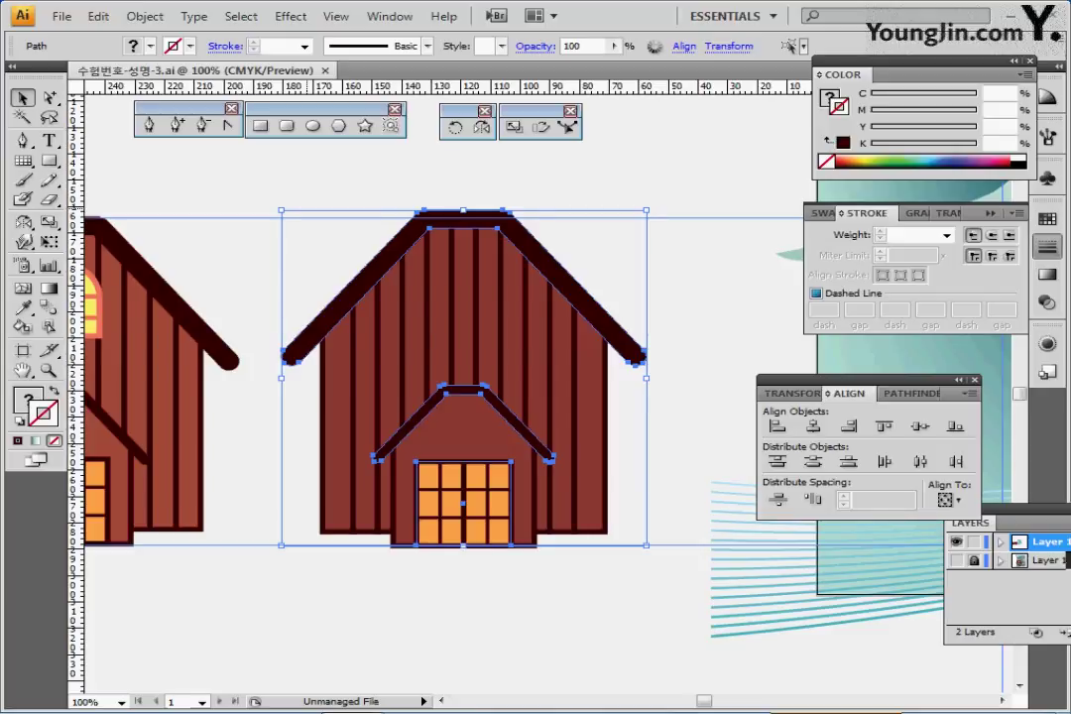
{"action": "key", "text": "ctrl+minus"}
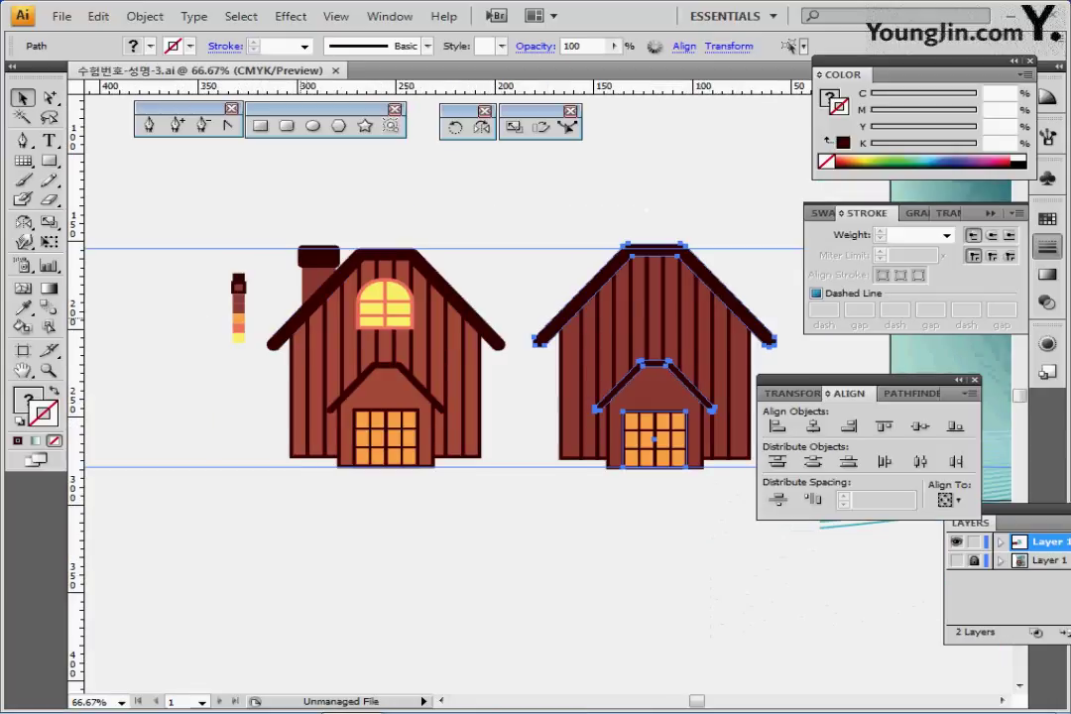
Move the strip of colour swatches into the gap between the original house and the new house
{"action": "left_click_drag", "start_coordinate": [647, 209], "coordinate": [581, 200]}
{"action": "left_click_drag", "start_coordinate": [156, 239], "coordinate": [455, 315]}
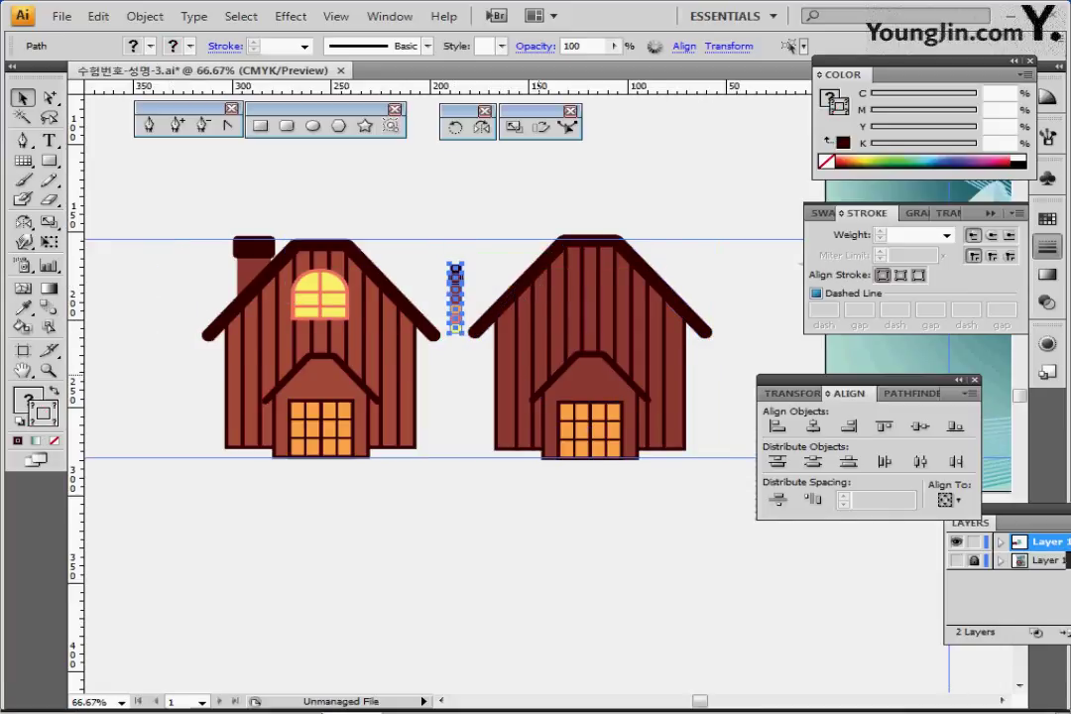
{"action": "key", "text": "ctrl+plus"}
{"action": "key", "text": "ctrl+plus"}
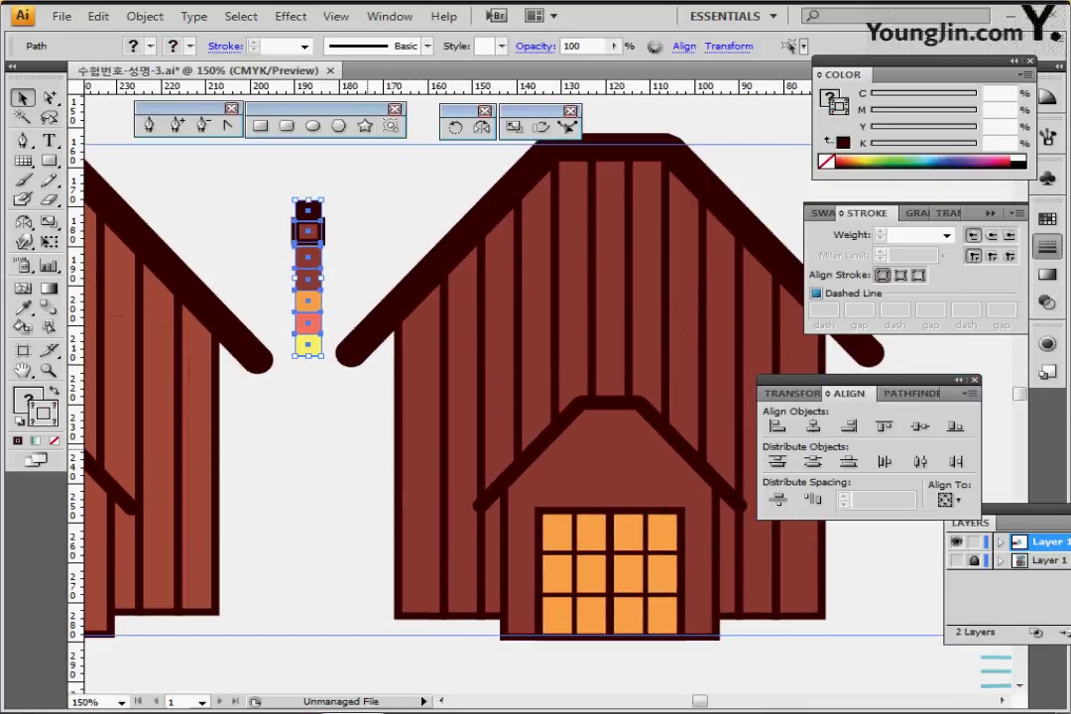
Draw a salmon rounded rectangle with fully rounded ends, about 23 × 45 mm, on the new house's upper wall
{"action": "left_click", "coordinate": [307, 323]}
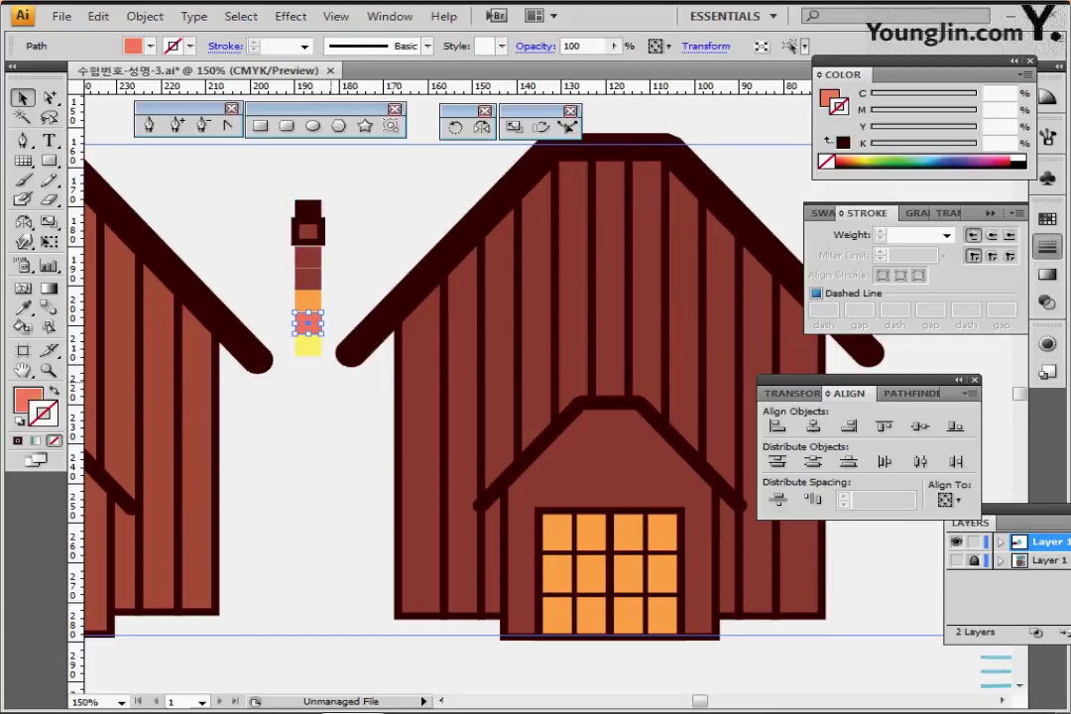
{"action": "scroll", "coordinate": [335, 382], "scroll_direction": "right", "scroll_amount": 1}
{"action": "left_click", "coordinate": [287, 126]}
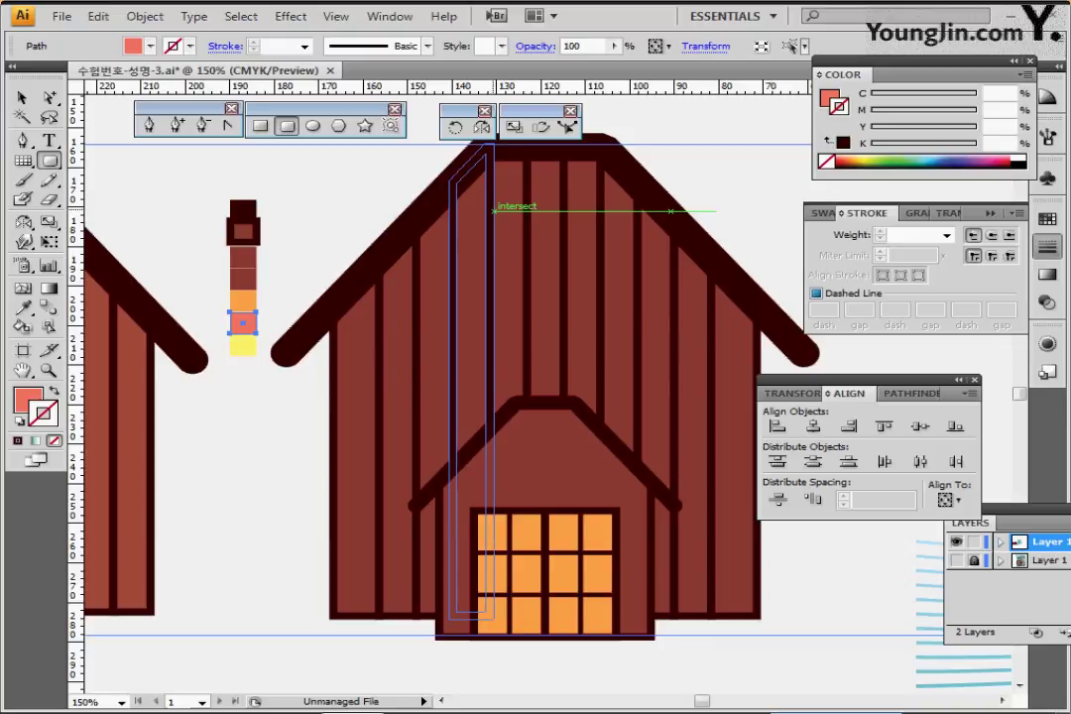
{"action": "left_click_drag", "start_coordinate": [494, 211], "coordinate": [596, 383]}
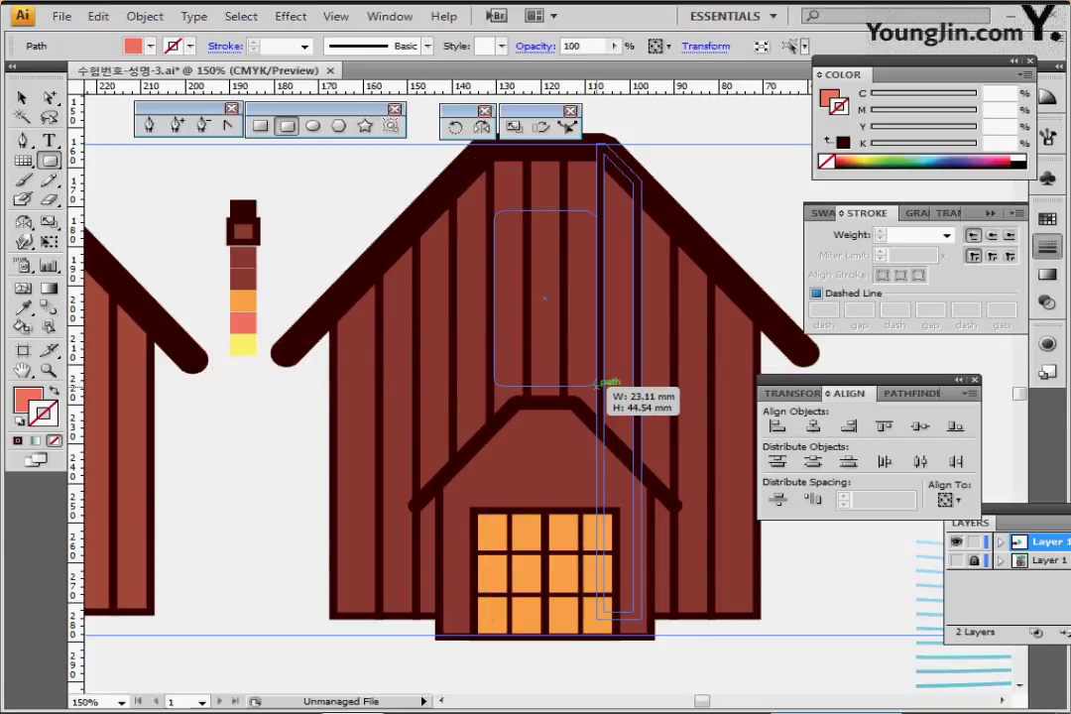
{"action": "key", "text": "Right"}
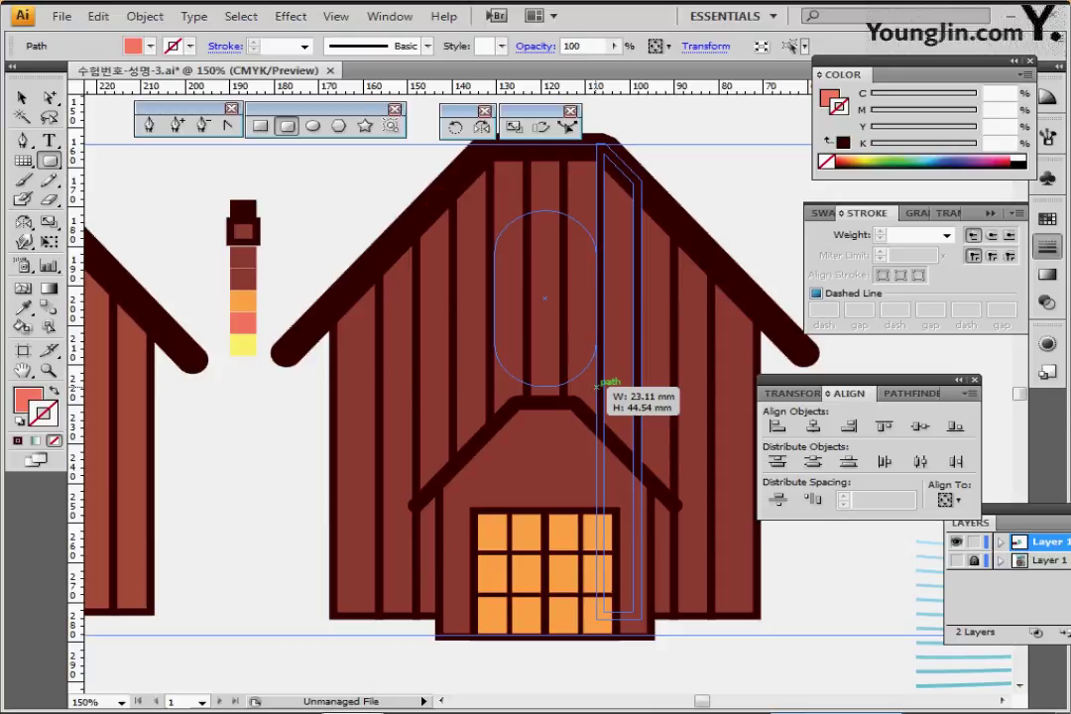
{"action": "left_click_drag", "start_coordinate": [596, 385], "coordinate": [601, 389]}
Widen the salmon rounded shape slightly and shift it up, centred beneath the main roof peak
{"action": "left_click_drag", "start_coordinate": [567, 316], "coordinate": [560, 302]}
{"action": "left_click_drag", "start_coordinate": [561, 307], "coordinate": [564, 312]}
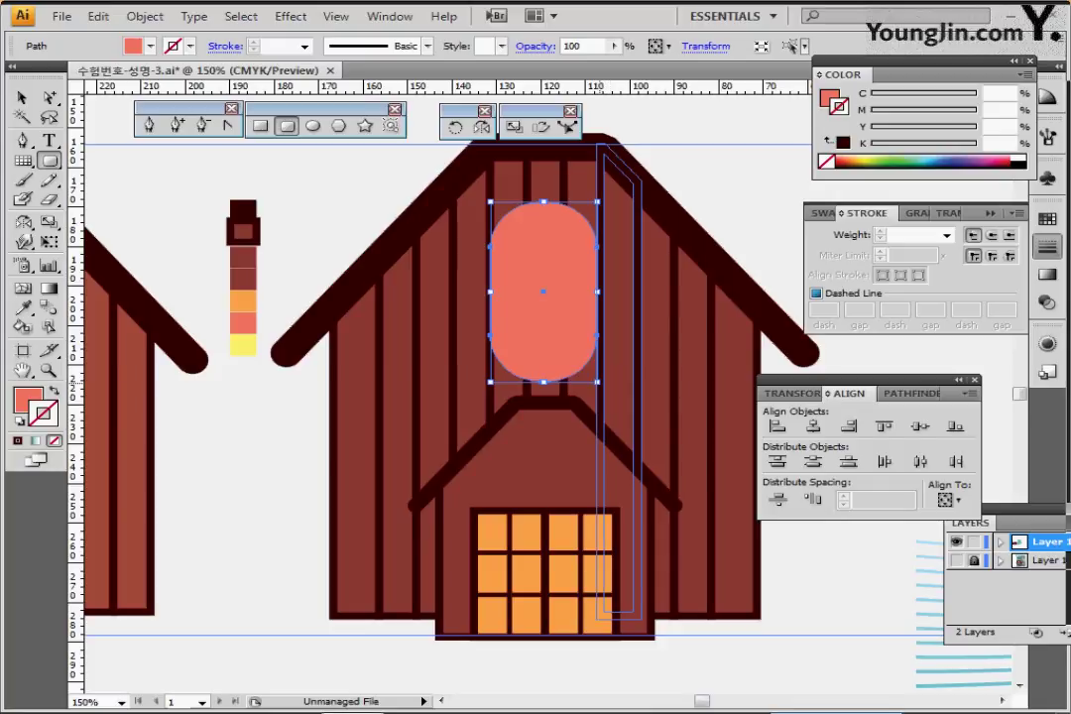
{"action": "left_click_drag", "start_coordinate": [598, 381], "coordinate": [605, 382]}
{"action": "mouse_move", "coordinate": [563, 323]}
{"action": "left_mouse_down"}
{"action": "mouse_move", "coordinate": [557, 312]}
{"action": "mouse_move", "coordinate": [565, 323]}
{"action": "left_mouse_up"}
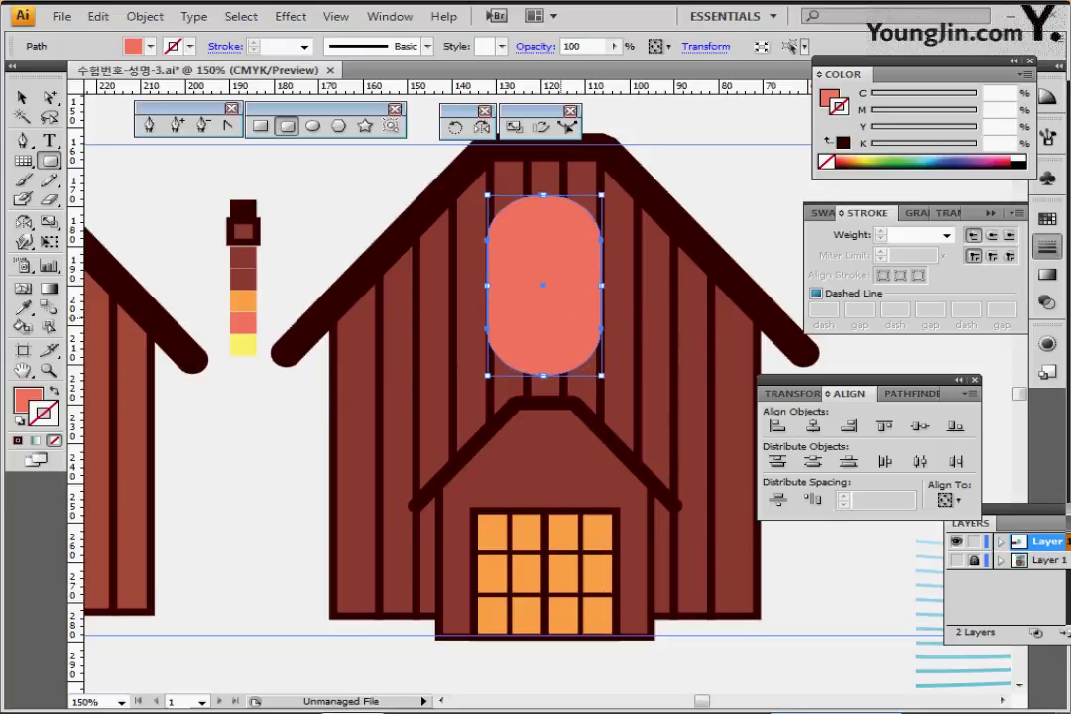
Draw a wide rectangle over the lower part of the salmon shape and raise its upper edge slightly
{"action": "left_click", "coordinate": [259, 125]}
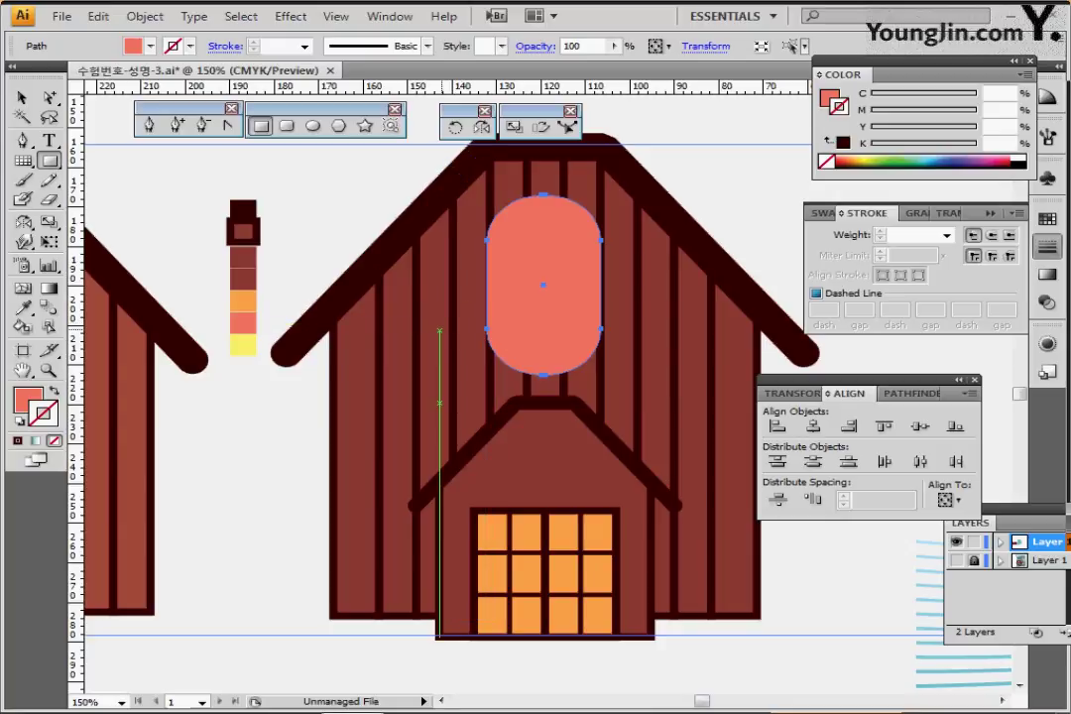
{"action": "left_click_drag", "start_coordinate": [439, 323], "coordinate": [646, 408]}
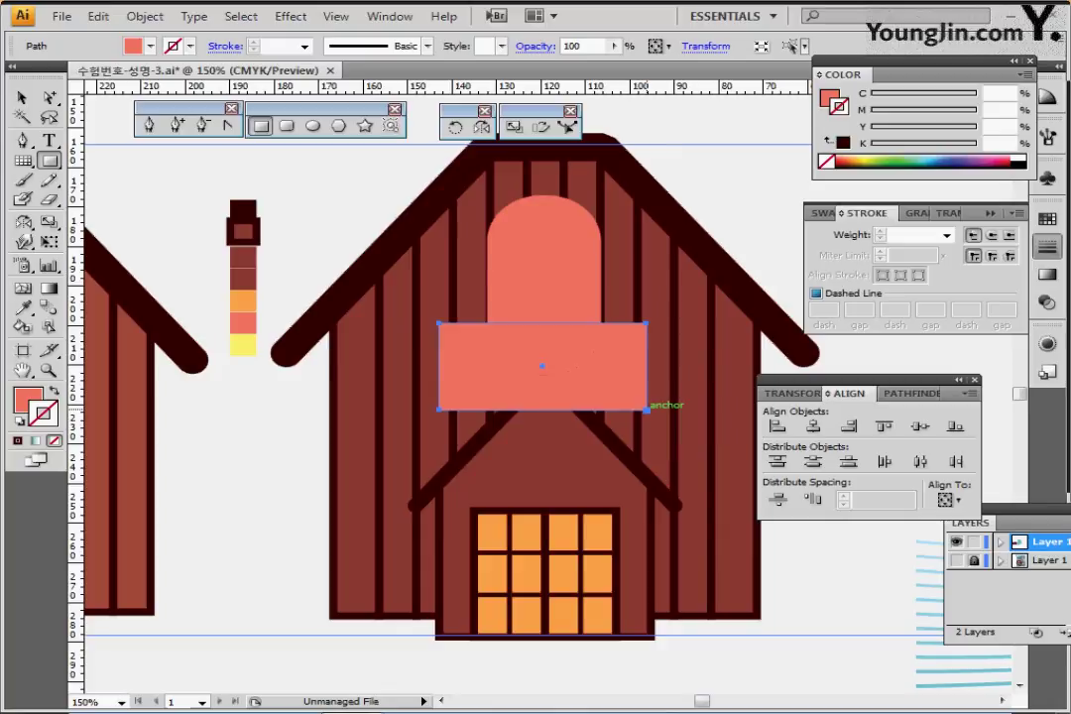
{"action": "left_click_drag", "start_coordinate": [543, 324], "coordinate": [543, 317]}
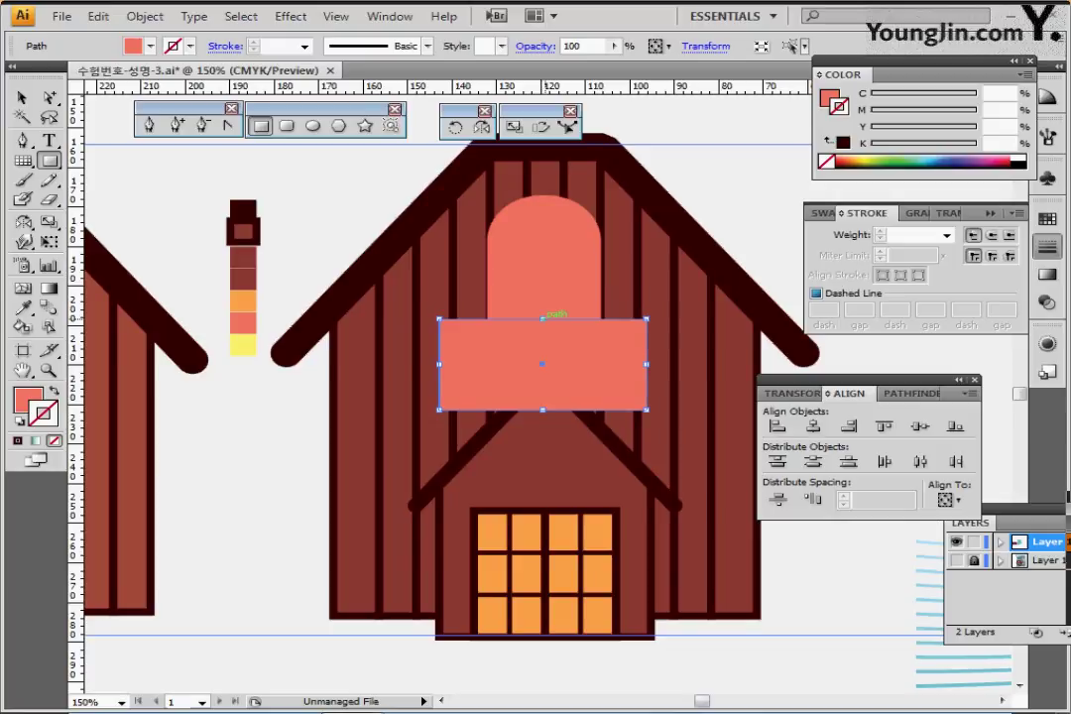
Subtract the wide rectangle from the salmon shape to leave an arched window frame, and save the file
{"action": "left_click", "coordinate": [546, 268], "text": "shift"}
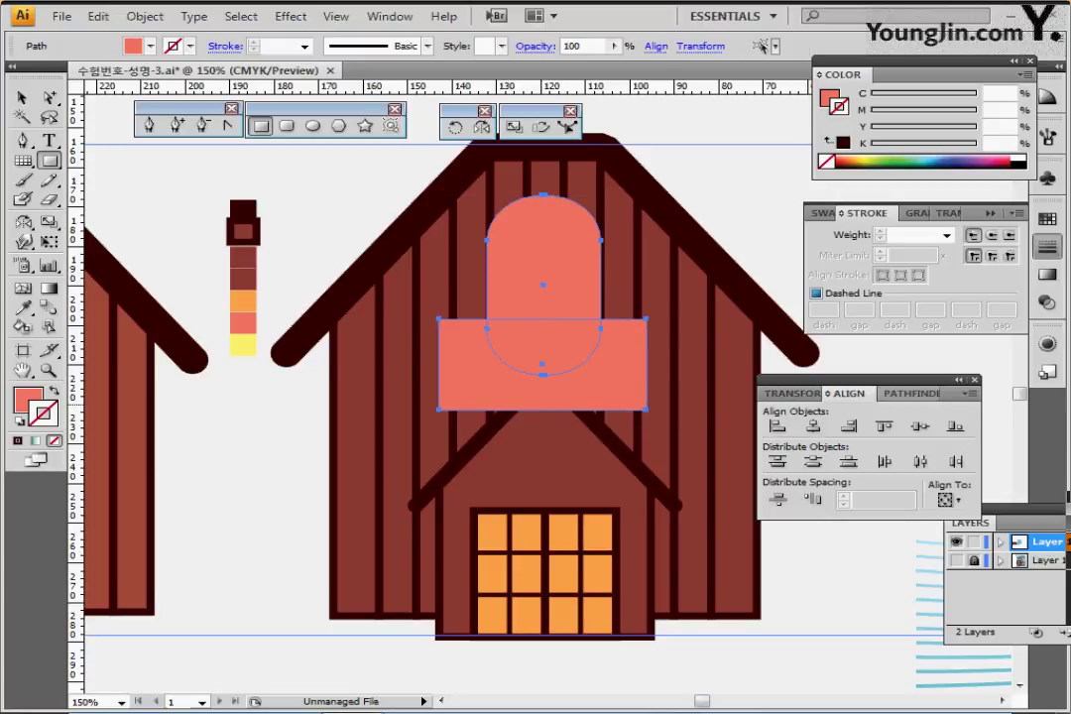
{"action": "left_click", "coordinate": [902, 393]}
{"action": "left_click", "coordinate": [809, 427]}
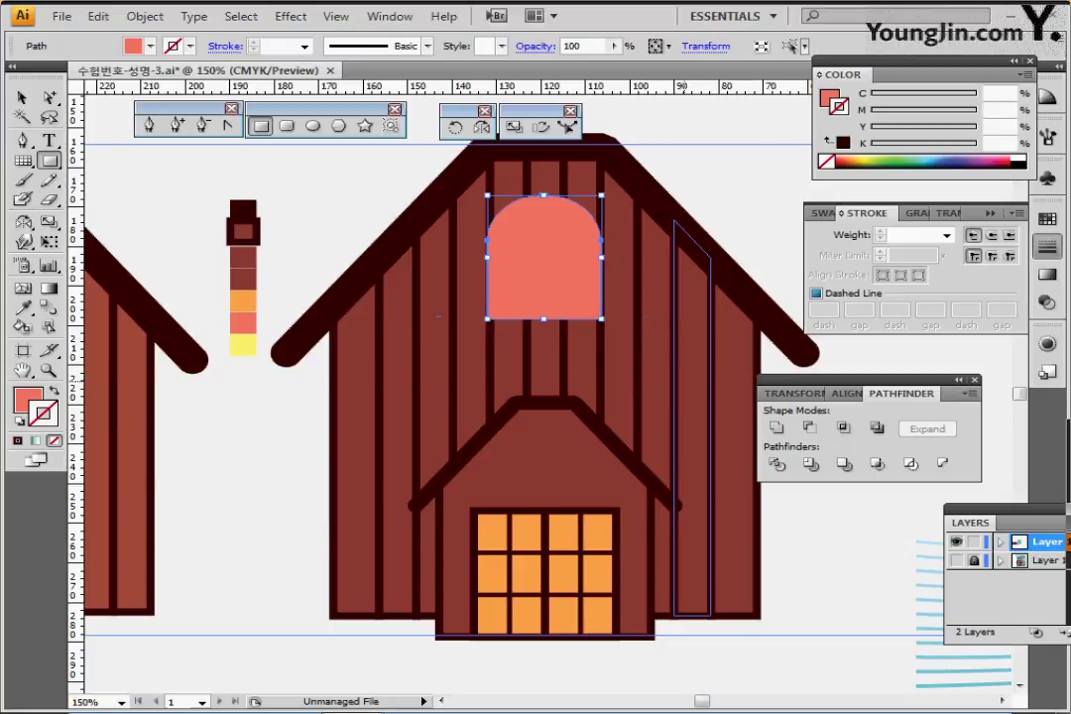
{"action": "key", "text": "ctrl+s"}
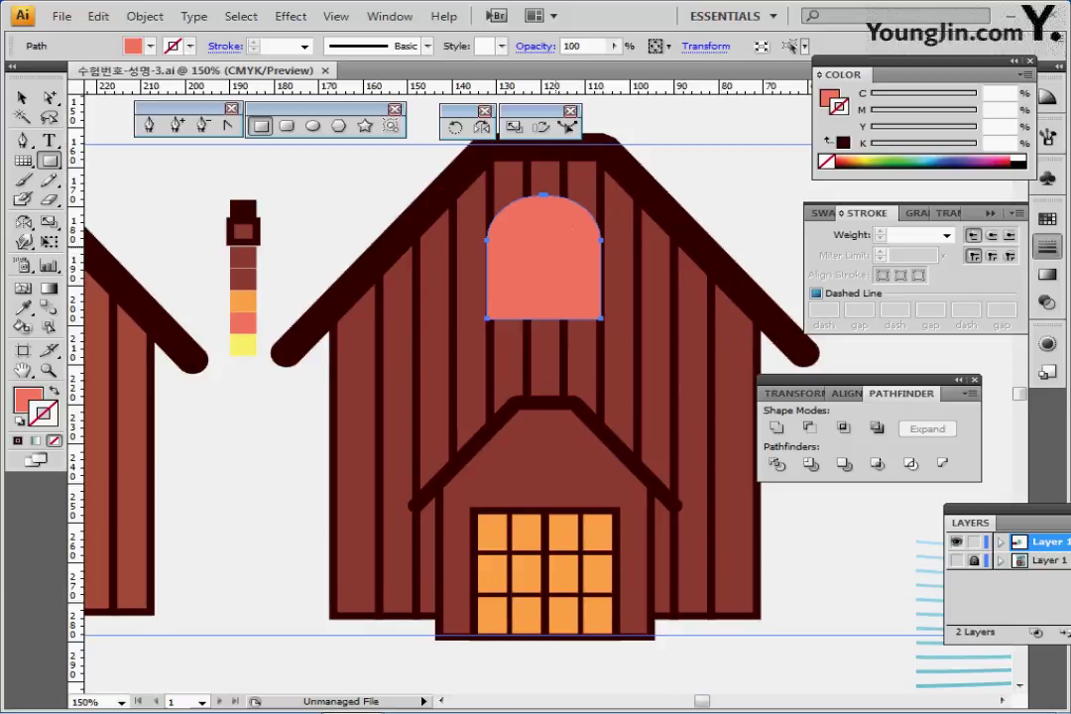
Create an inner copy of the arched window with Offset Path at -2 mm and fill it with the yellow swatch
{"action": "left_click_drag", "start_coordinate": [572, 229], "coordinate": [532, 244]}
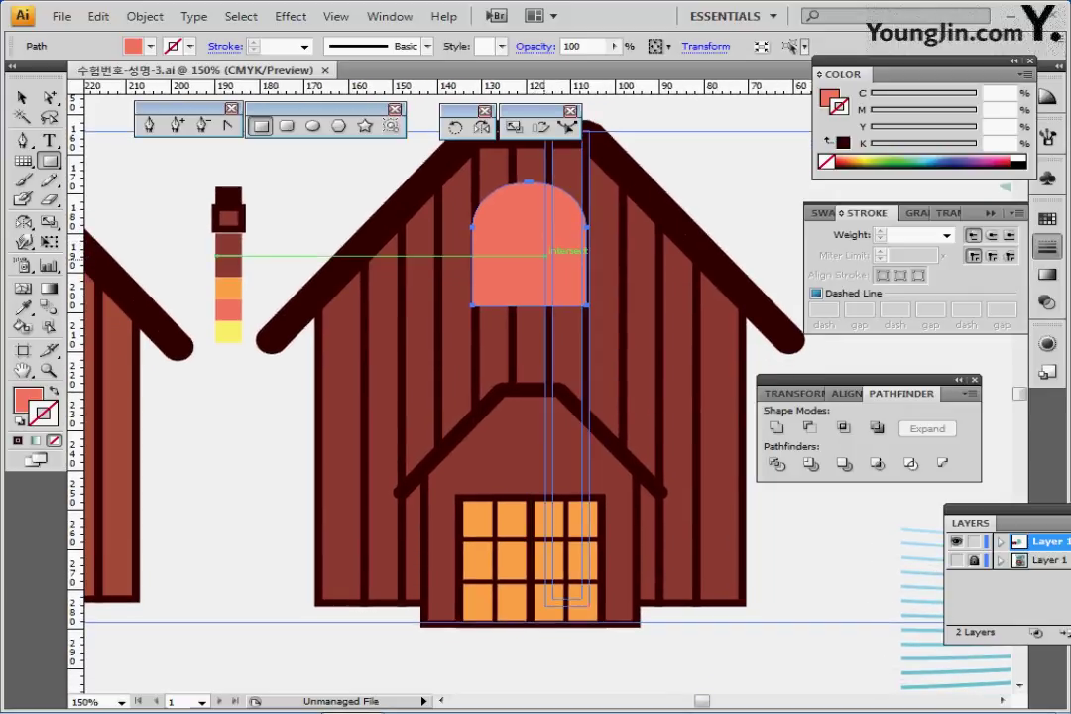
{"action": "left_click", "coordinate": [145, 16]}
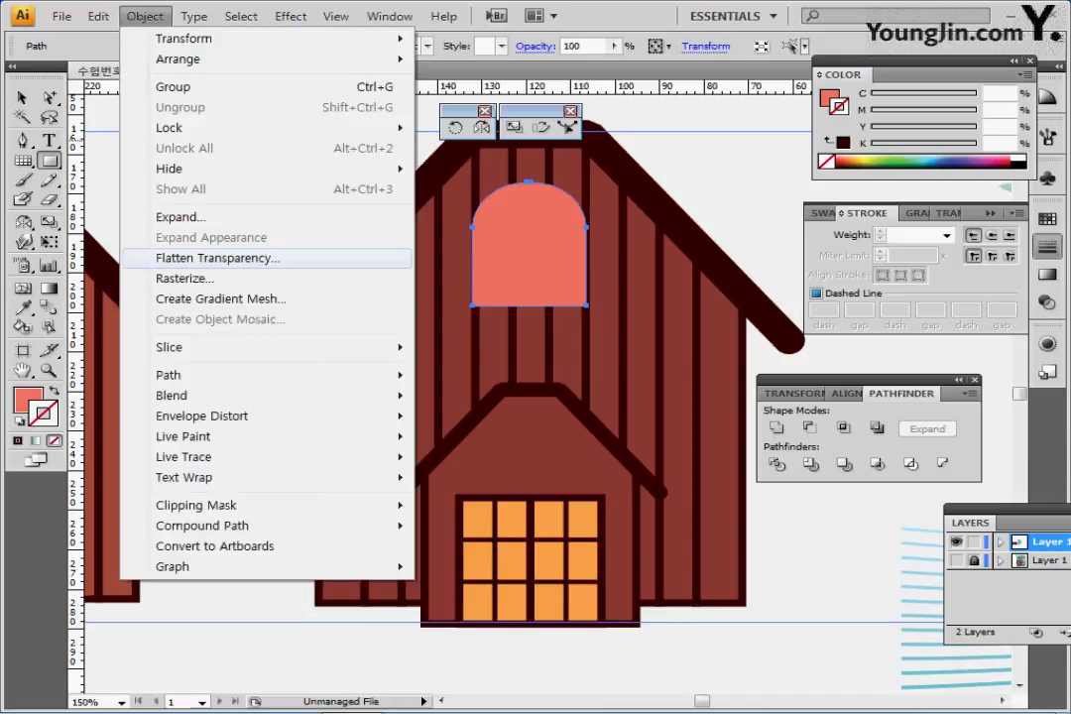
{"action": "mouse_move", "coordinate": [168, 375]}
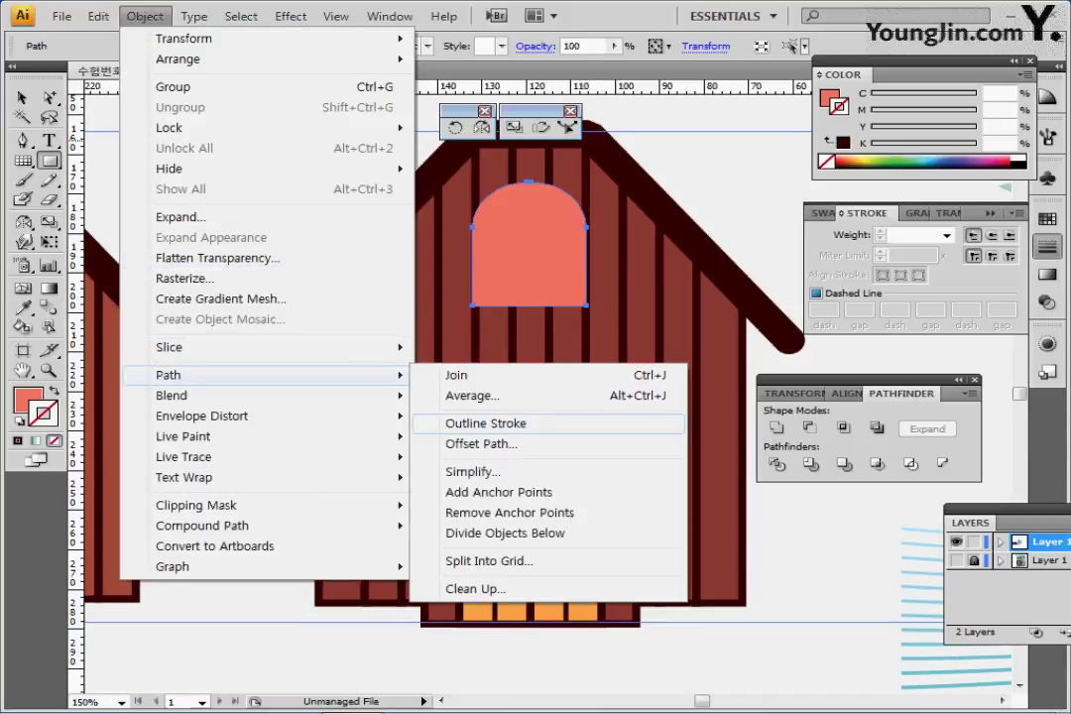
{"action": "left_click", "coordinate": [481, 444]}
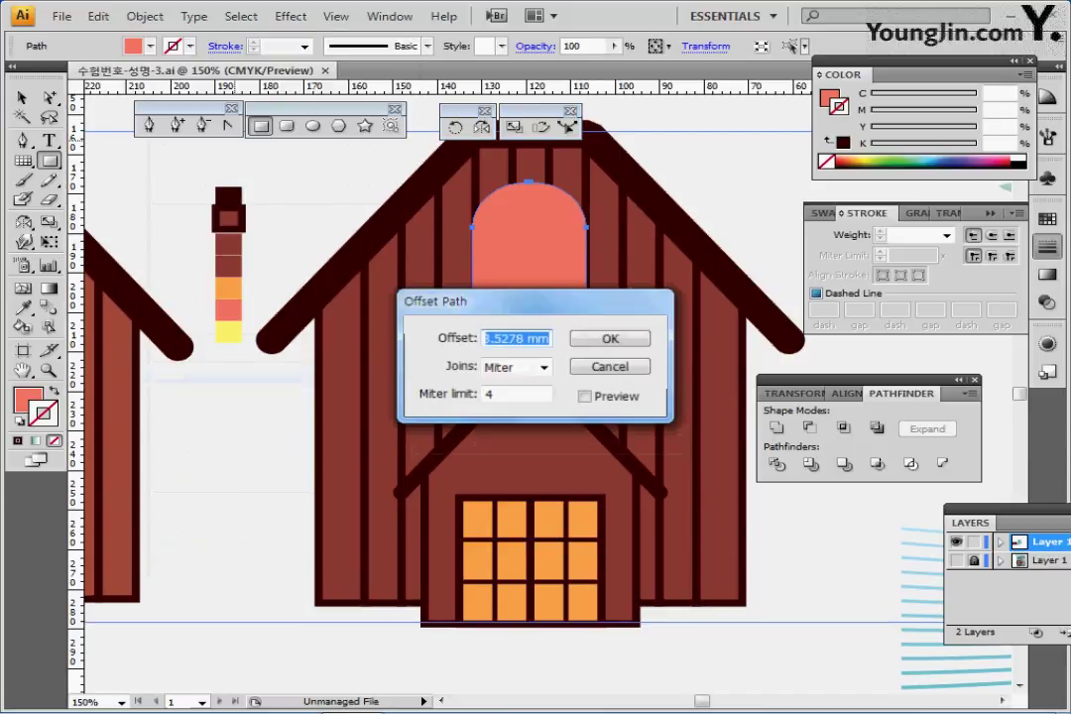
{"action": "type", "text": "-2"}
{"action": "key", "text": "Return"}
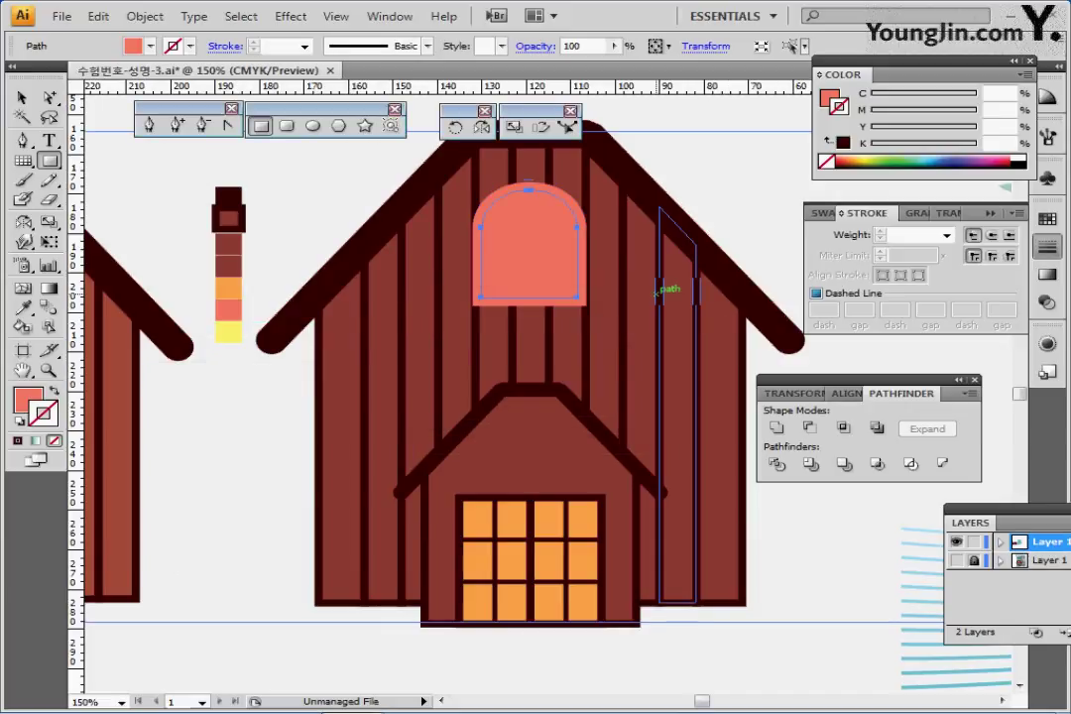
{"action": "key", "text": "i"}
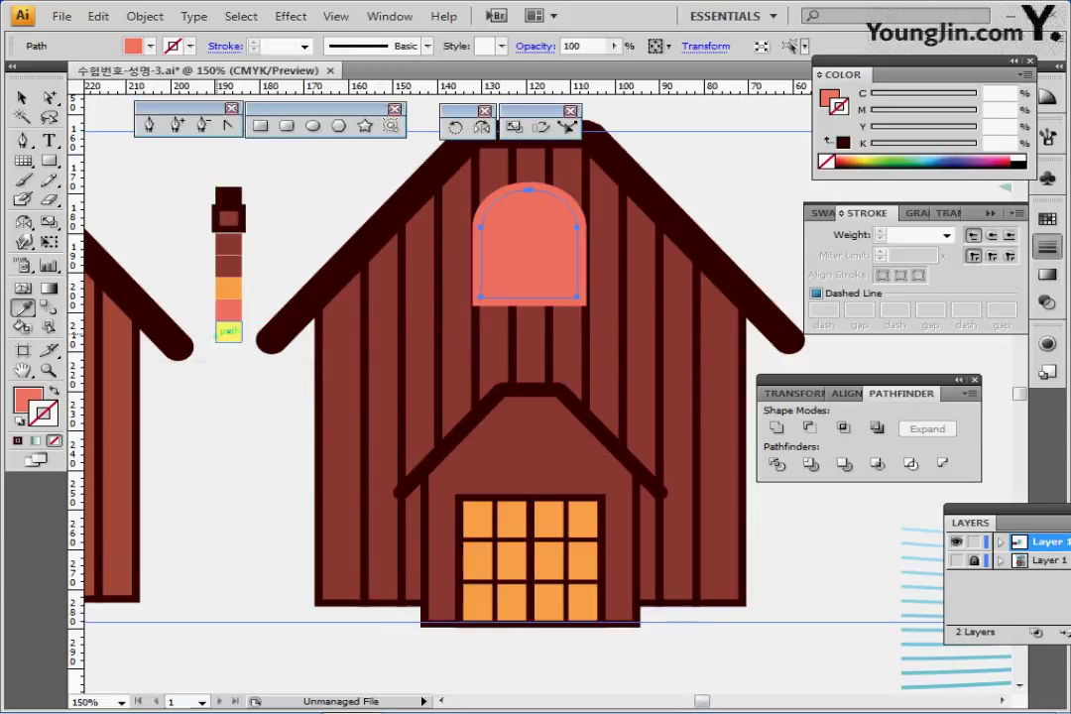
{"action": "left_click", "coordinate": [228, 331]}
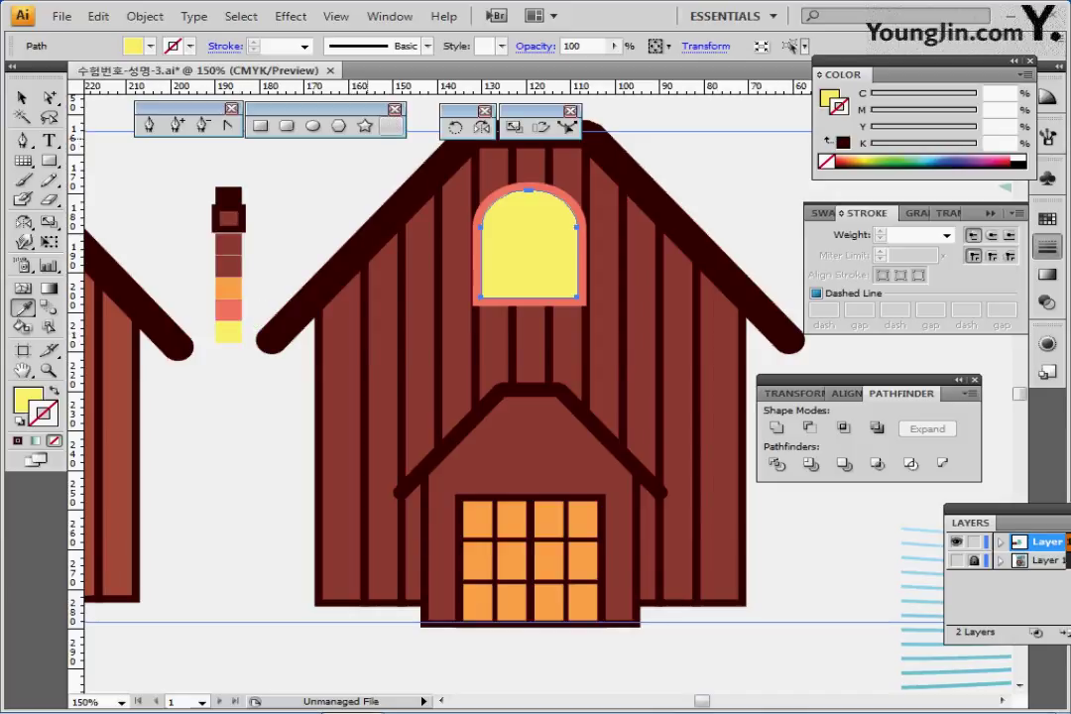
Draw a narrow vertical bar through the middle of the window, extending past both ends, with default white fill and black stroke
{"action": "left_click", "coordinate": [261, 126]}
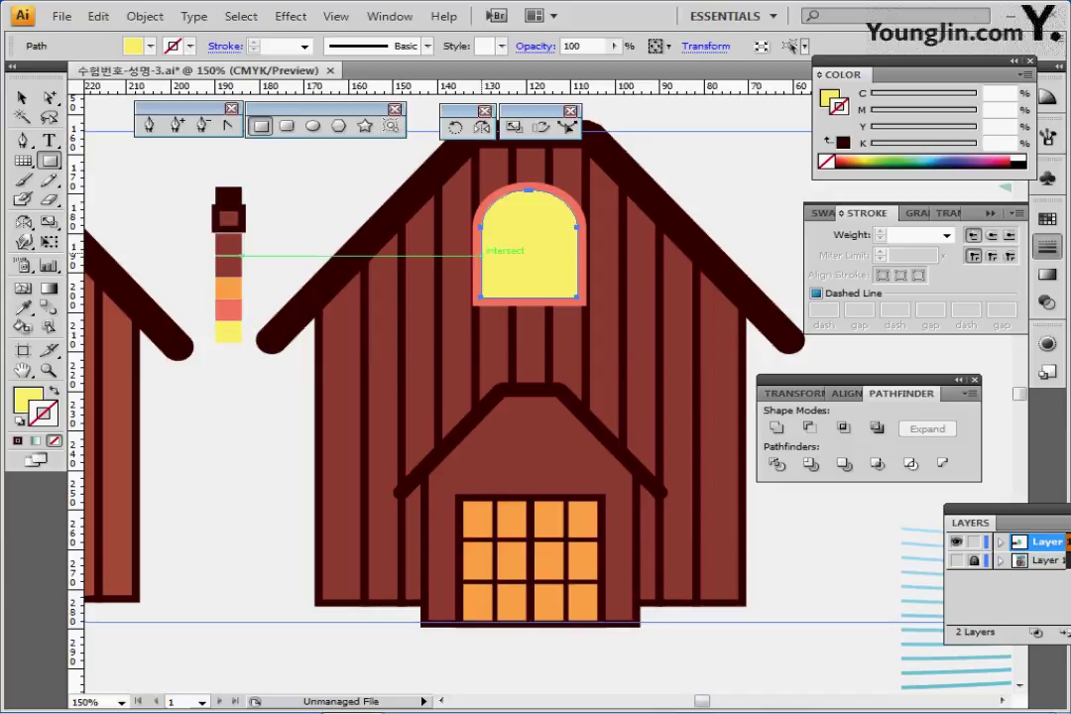
{"action": "scroll", "coordinate": [515, 226], "scroll_direction": "up", "scroll_amount": 1}
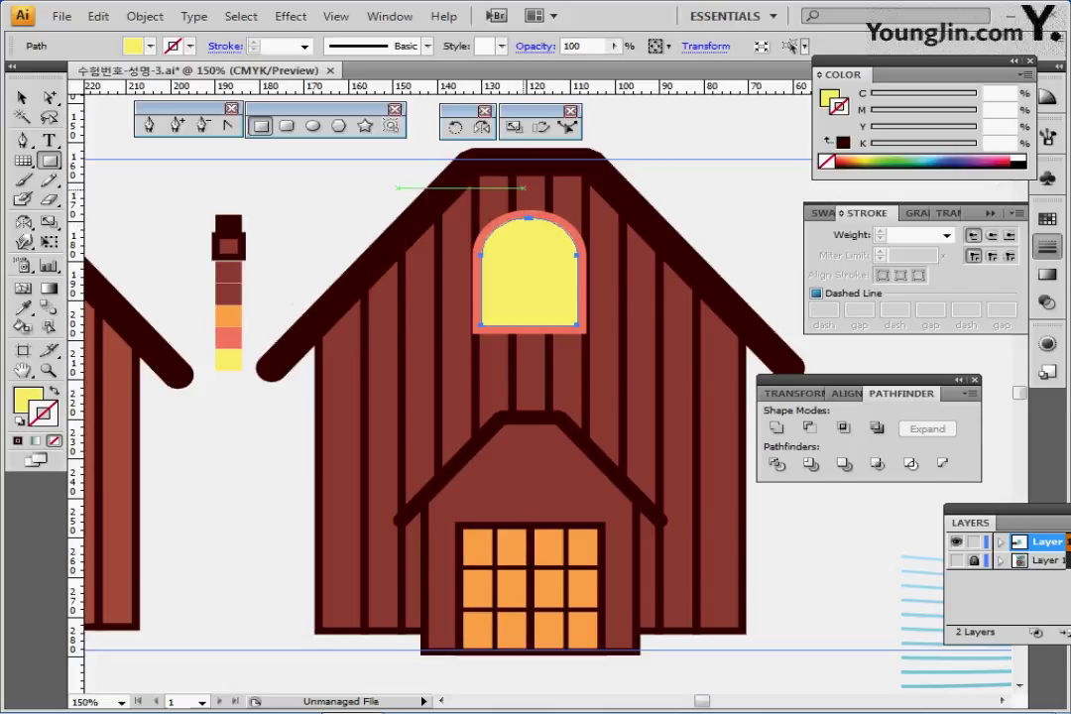
{"action": "mouse_move", "coordinate": [523, 186]}
{"action": "left_mouse_down"}
{"action": "mouse_move", "coordinate": [550, 328]}
{"action": "mouse_move", "coordinate": [535, 364]}
{"action": "left_mouse_up"}
{"action": "key", "text": "d"}
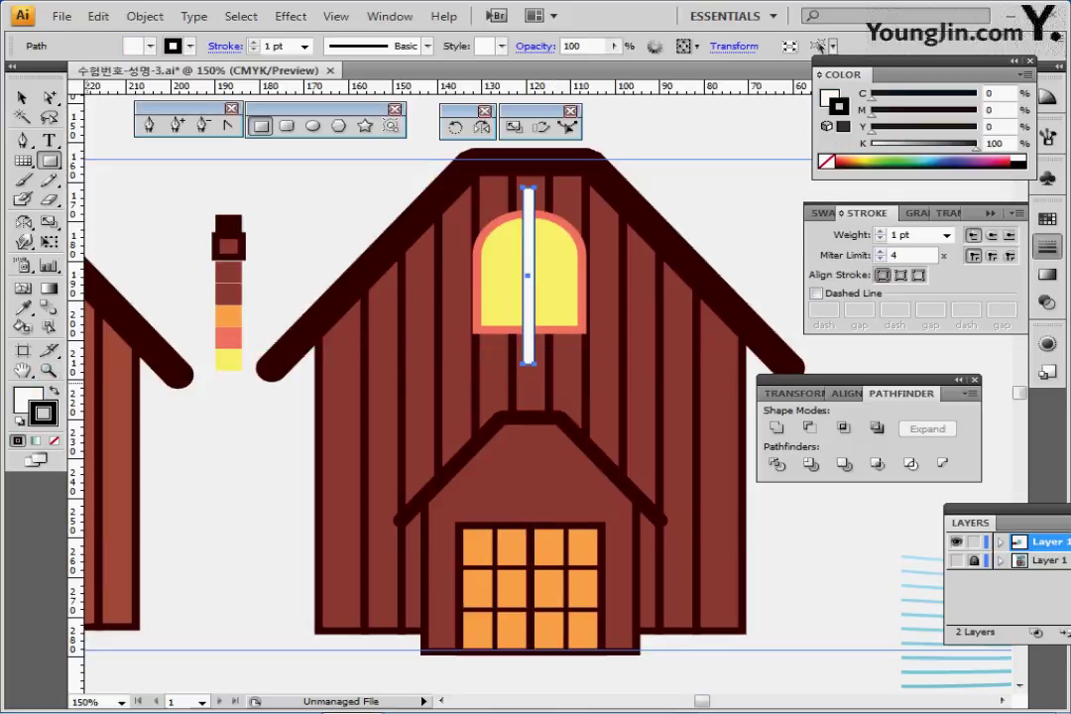
Align the vertical bar, yellow pane and salmon frame on their horizontal centres, and deselect them
{"action": "left_click", "coordinate": [567, 235], "text": "ctrl+shift"}
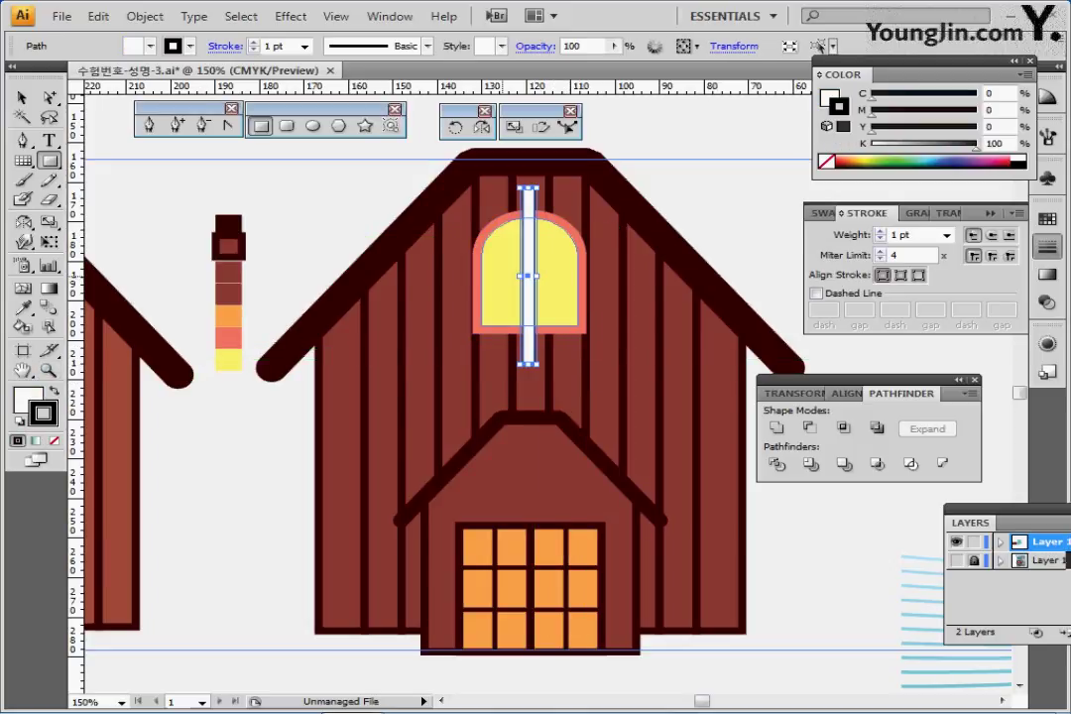
{"action": "left_click", "coordinate": [388, 177], "text": "ctrl"}
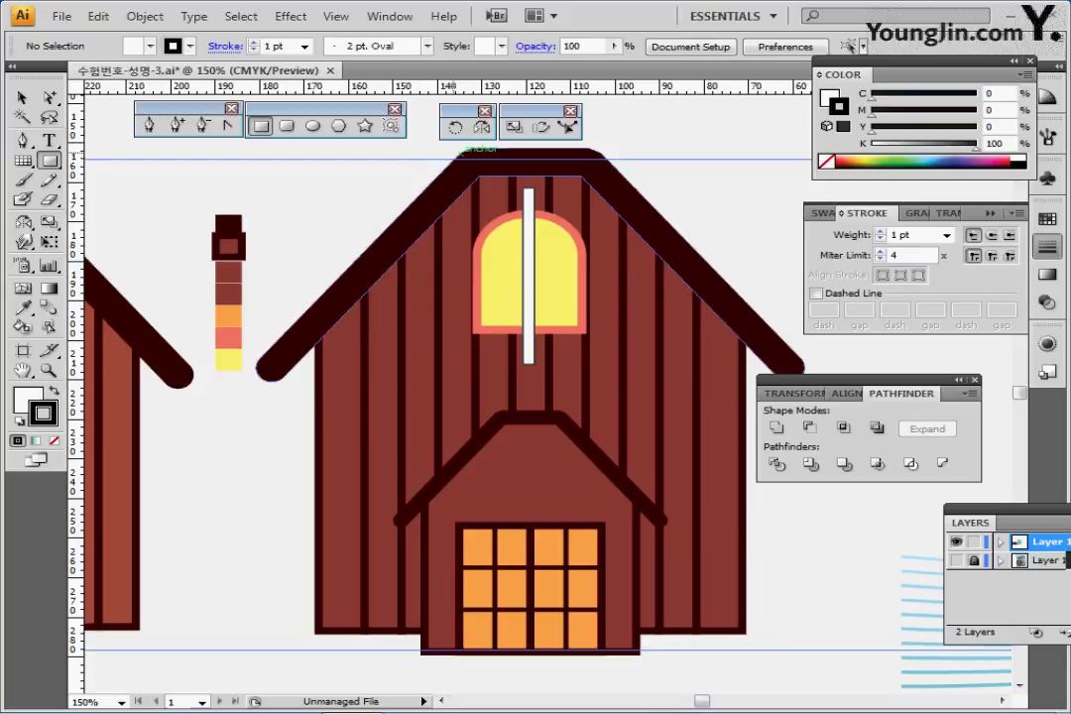
{"action": "left_click", "coordinate": [535, 259], "text": "ctrl"}
{"action": "left_click", "coordinate": [555, 254], "text": "ctrl+shift"}
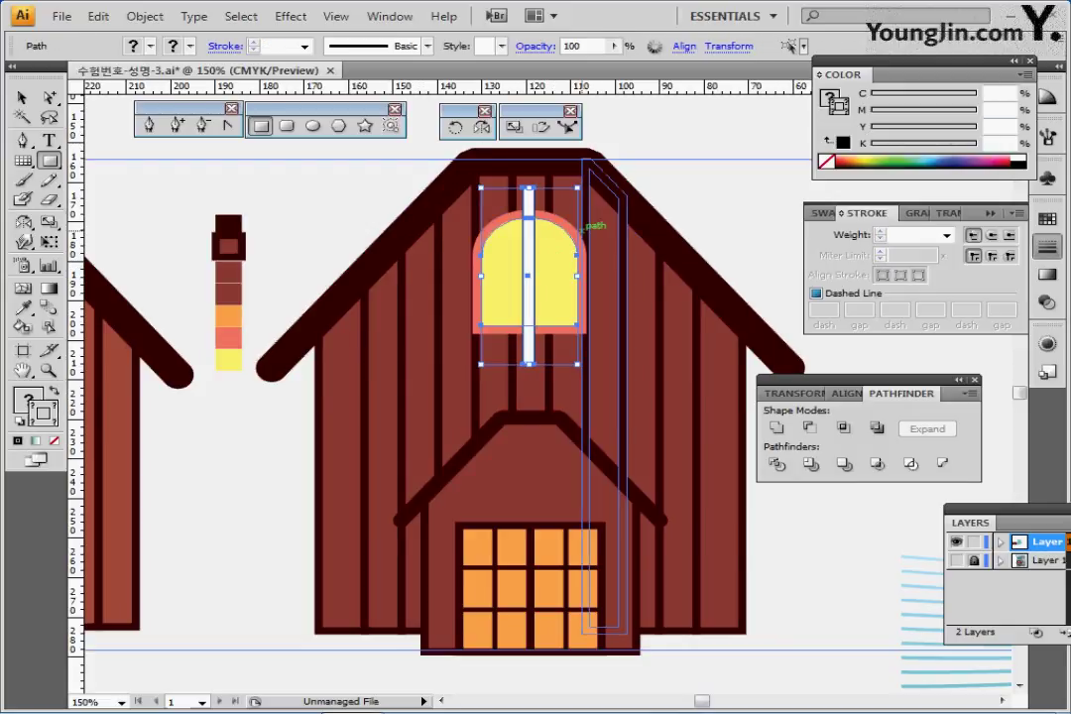
{"action": "left_click", "coordinate": [581, 236], "text": "ctrl+shift"}
{"action": "left_click", "coordinate": [847, 393]}
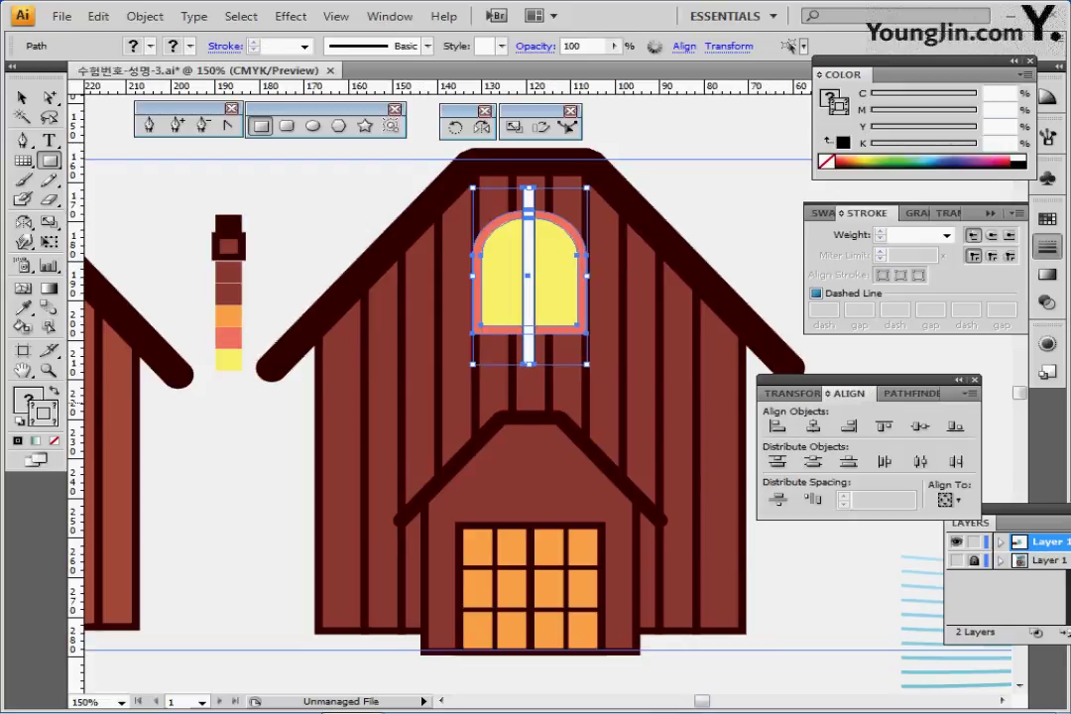
{"action": "key", "text": "ctrl+shift+a"}
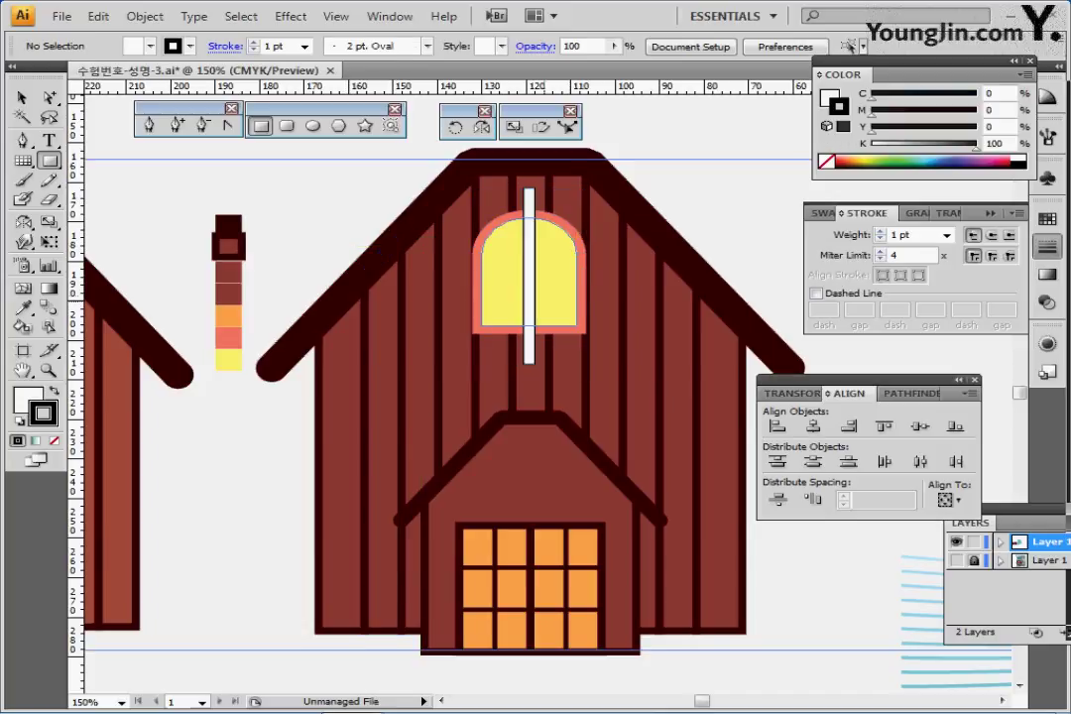
Make a 90° rotated copy of the vertical bar and duplicate it, spacing two horizontal bars across the yellow pane
{"action": "left_click", "coordinate": [530, 278]}
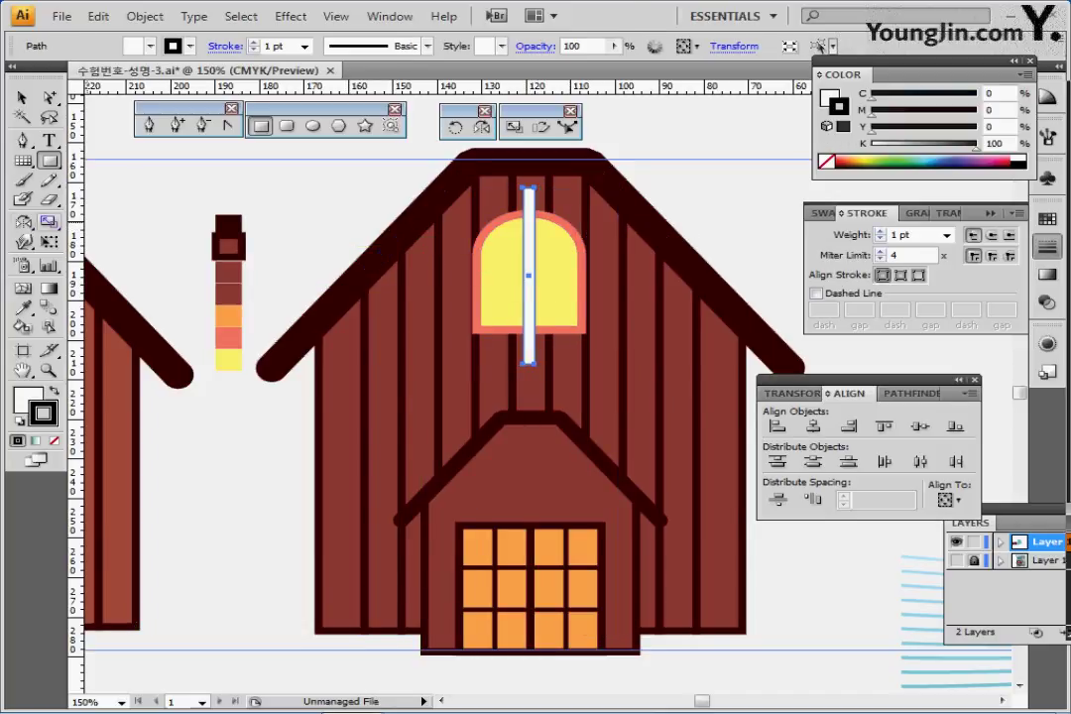
{"action": "left_click", "coordinate": [24, 220]}
{"action": "double_click", "coordinate": [455, 127]}
{"action": "type", "text": "90"}
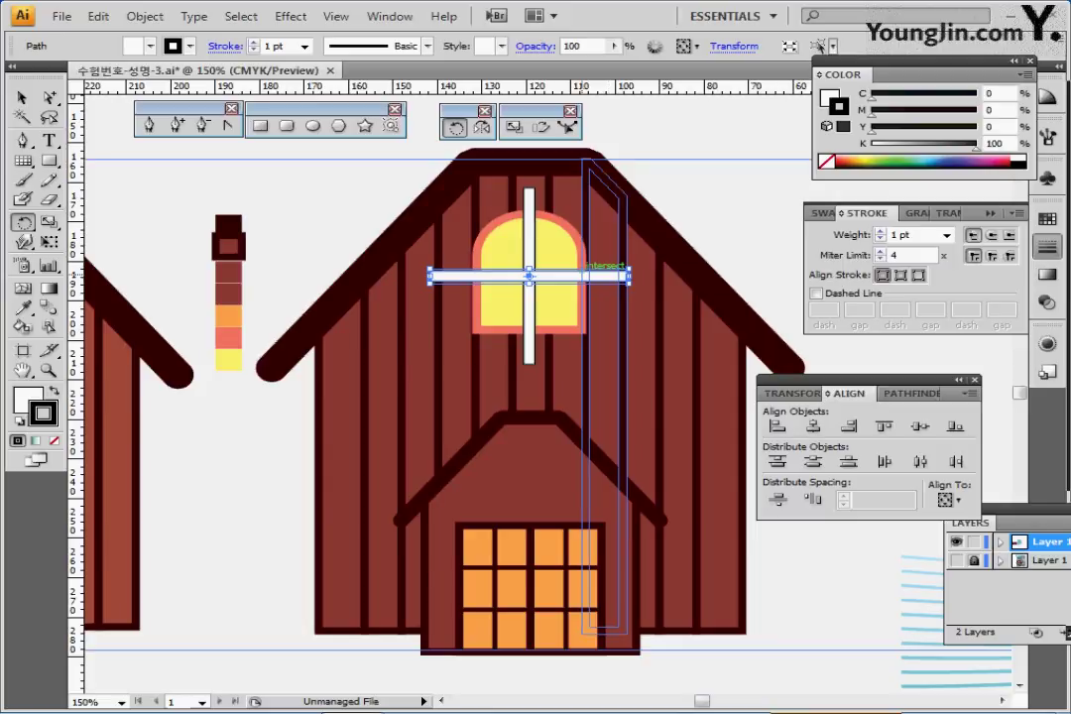
{"action": "left_click_drag", "start_coordinate": [573, 277], "coordinate": [568, 306]}
Subtract the two horizontal bars and the vertical bar from the yellow pane to divide it into six panes
{"action": "left_click", "coordinate": [552, 263], "text": "ctrl+shift"}
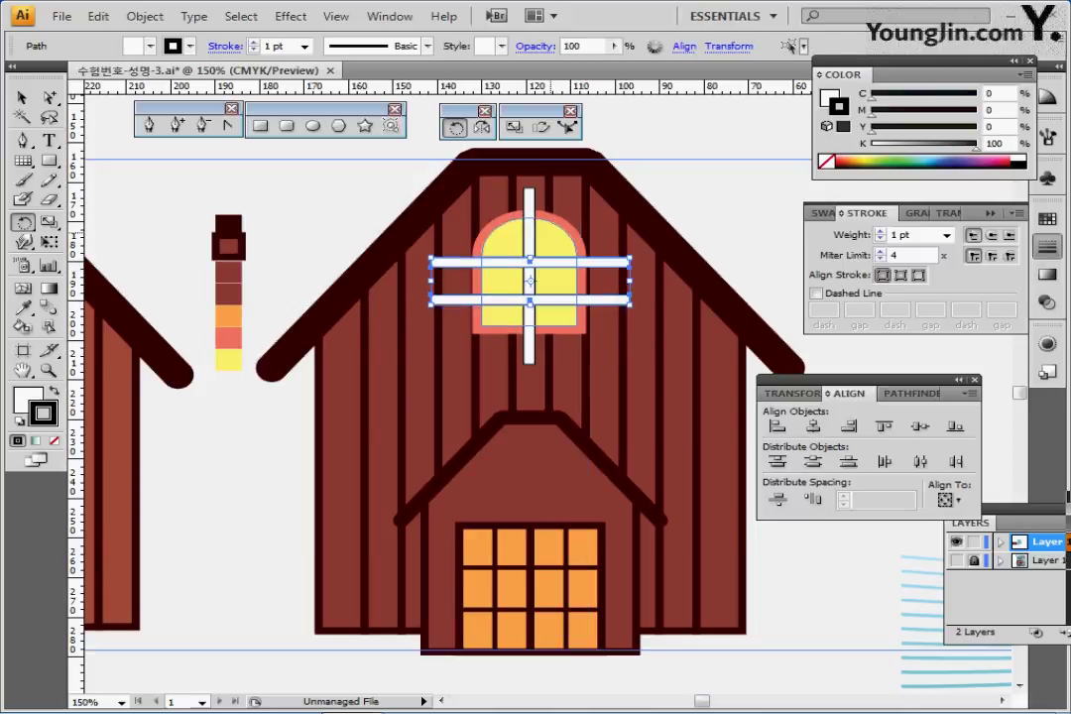
{"action": "left_click", "coordinate": [530, 213], "text": "shift"}
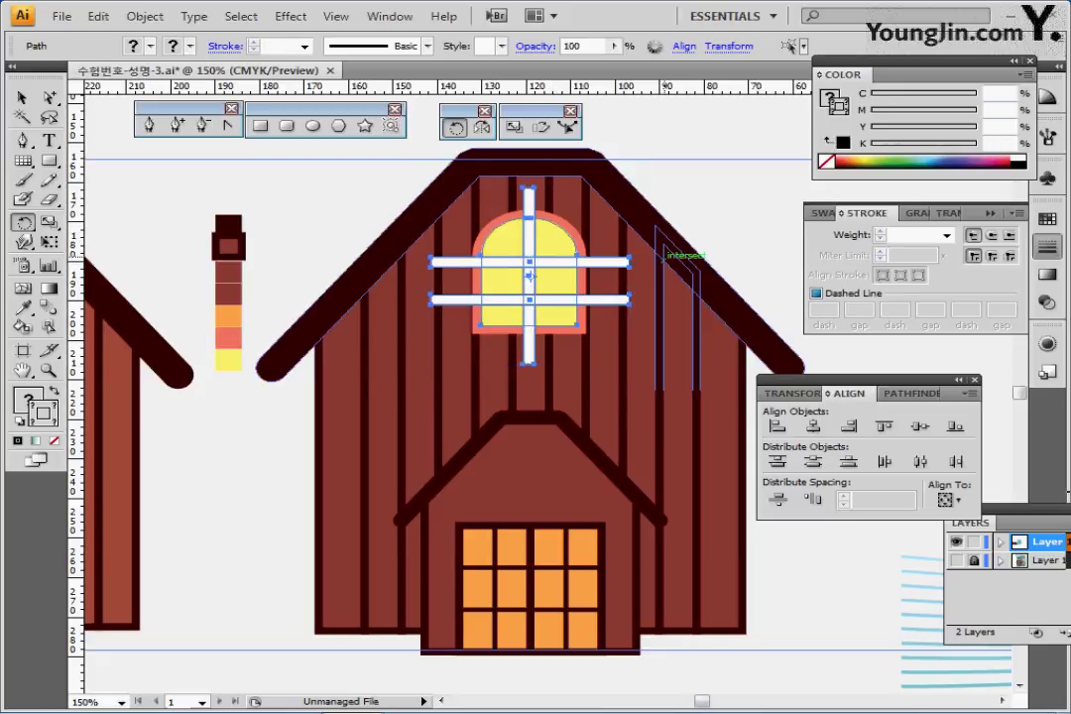
{"action": "left_click", "coordinate": [908, 394]}
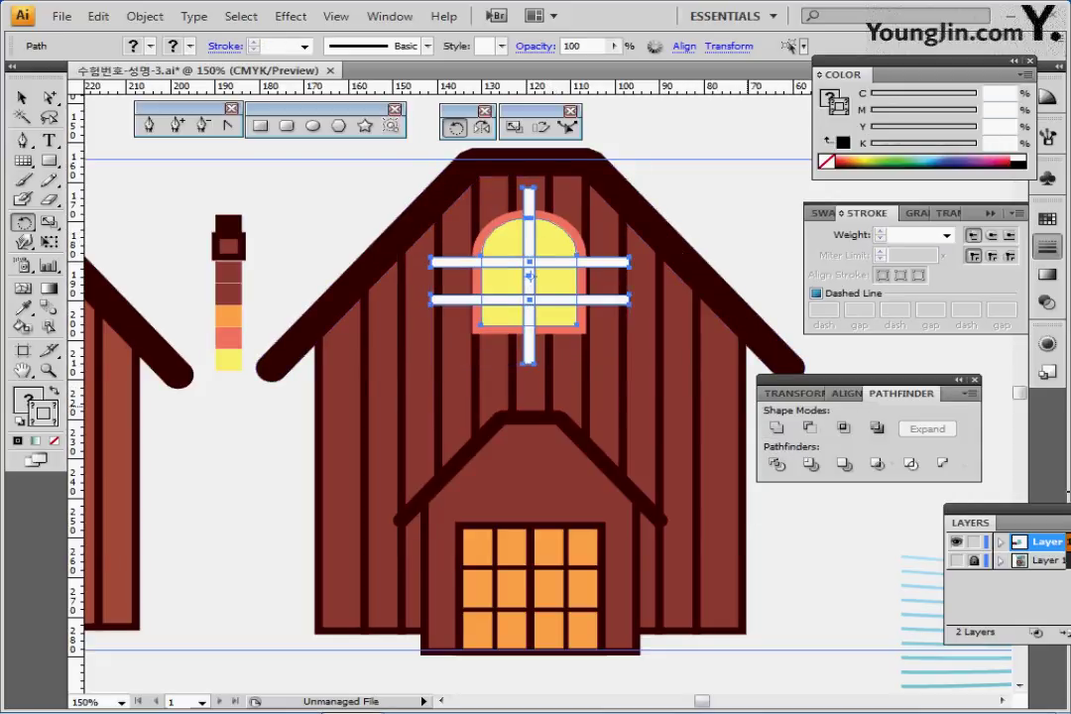
{"action": "left_click", "coordinate": [809, 427]}
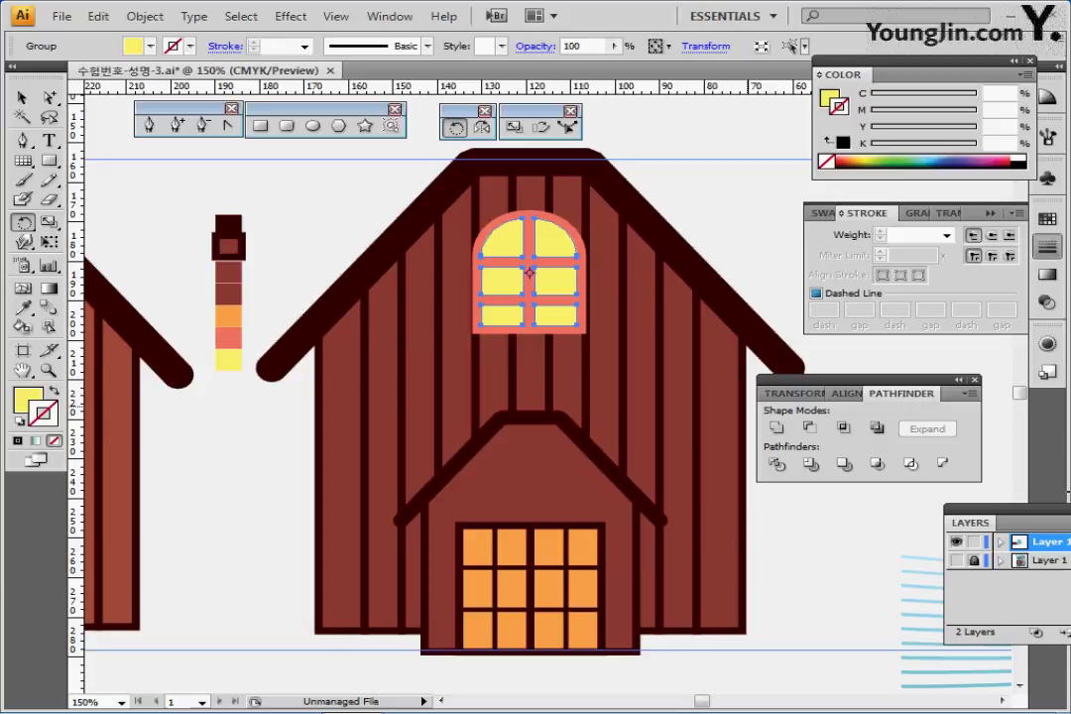
Deselect the window panes and save the document
{"action": "key", "text": "ctrl+shift+a"}
{"action": "key", "text": "ctrl+s"}
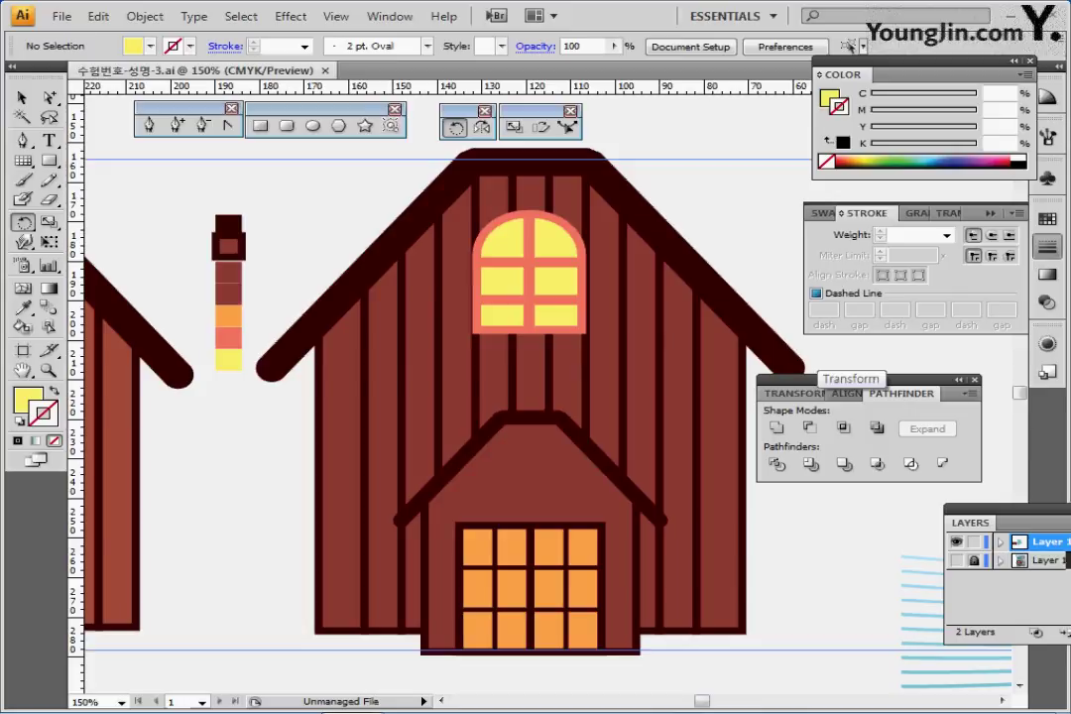
{"action": "key", "text": "ctrl+1"}
{"action": "left_click_drag", "start_coordinate": [433, 290], "coordinate": [452, 266]}
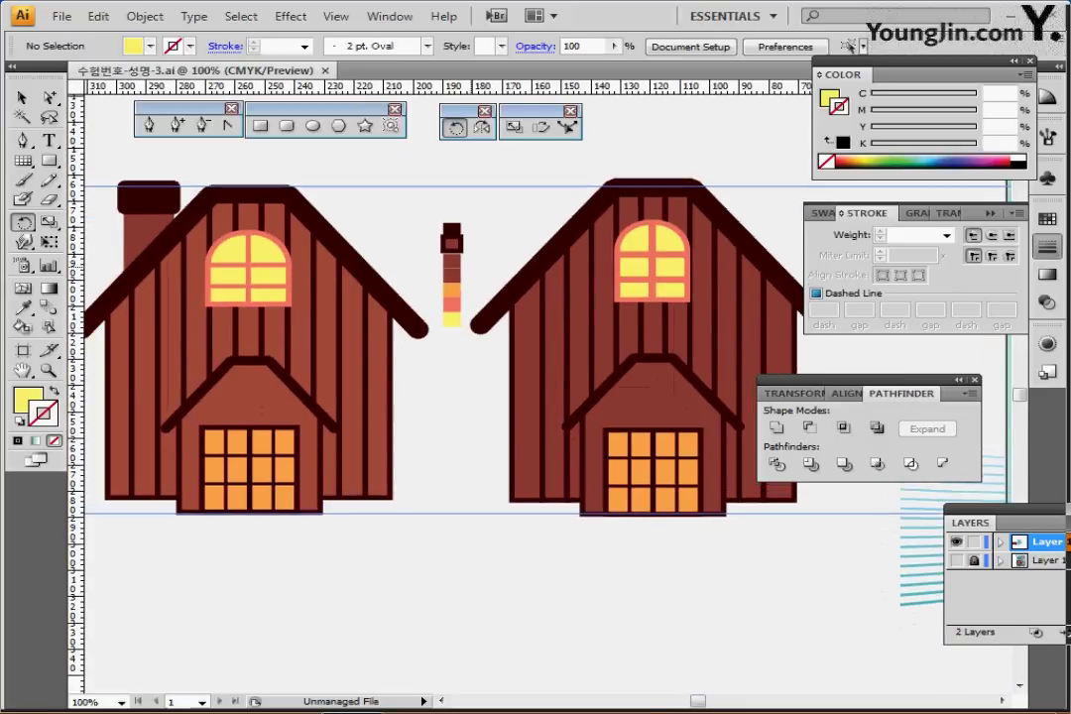
Draw a tall reddish-brown chimney rectangle without stroke over the left roof slope of the copied house, sampling the fill from the colour swatches
{"action": "left_click", "coordinate": [452, 266], "text": "ctrl"}
{"action": "key", "text": "ctrl+shift+a"}
{"action": "left_click", "coordinate": [49, 161]}
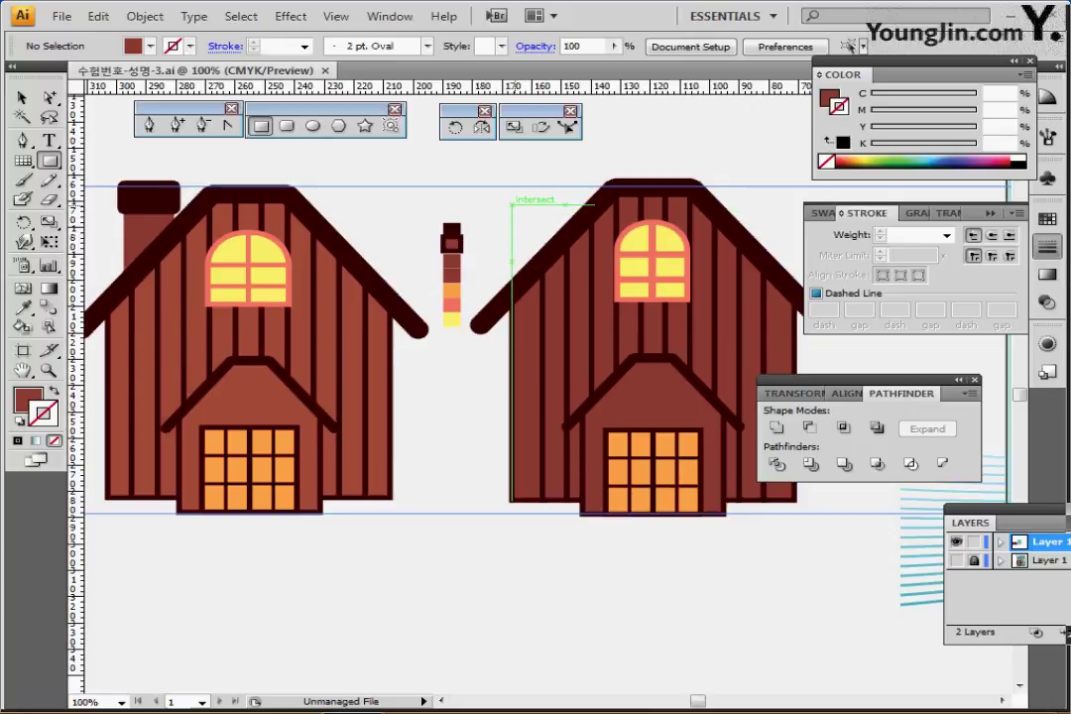
{"action": "left_click", "coordinate": [511, 205]}
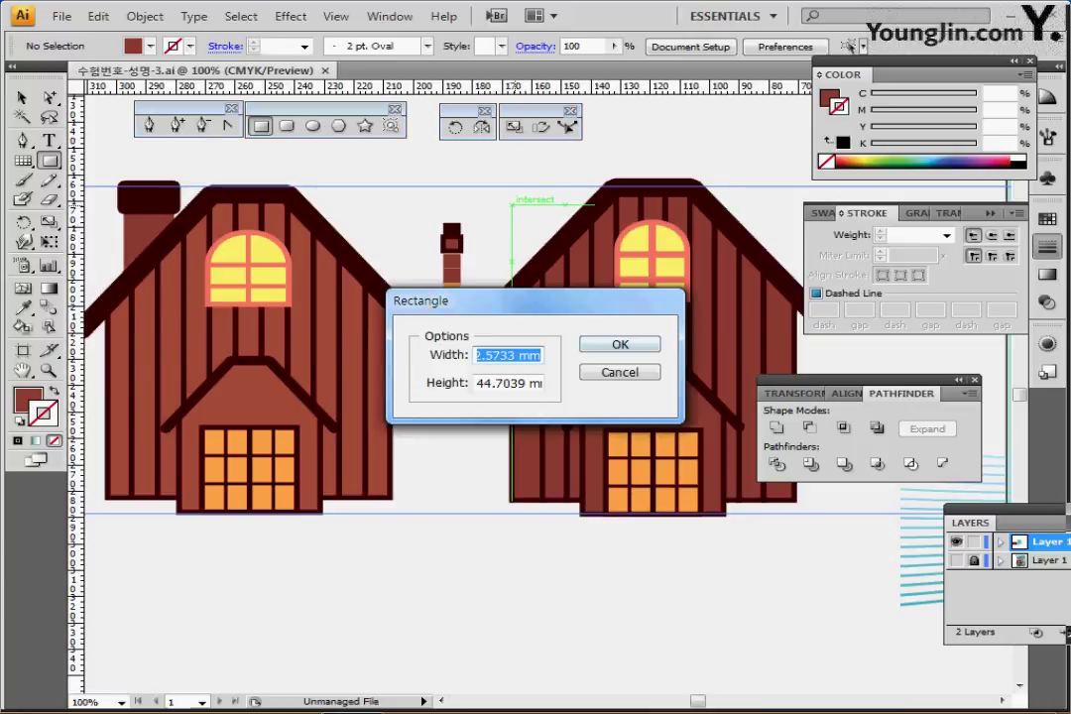
{"action": "key", "text": "Escape"}
{"action": "mouse_move", "coordinate": [517, 205]}
{"action": "left_mouse_down"}
{"action": "mouse_move", "coordinate": [562, 299]}
{"action": "mouse_move", "coordinate": [562, 344]}
{"action": "left_mouse_up"}
{"action": "left_click_drag", "start_coordinate": [541, 211], "coordinate": [545, 215]}
{"action": "left_click", "coordinate": [493, 222], "text": "ctrl"}
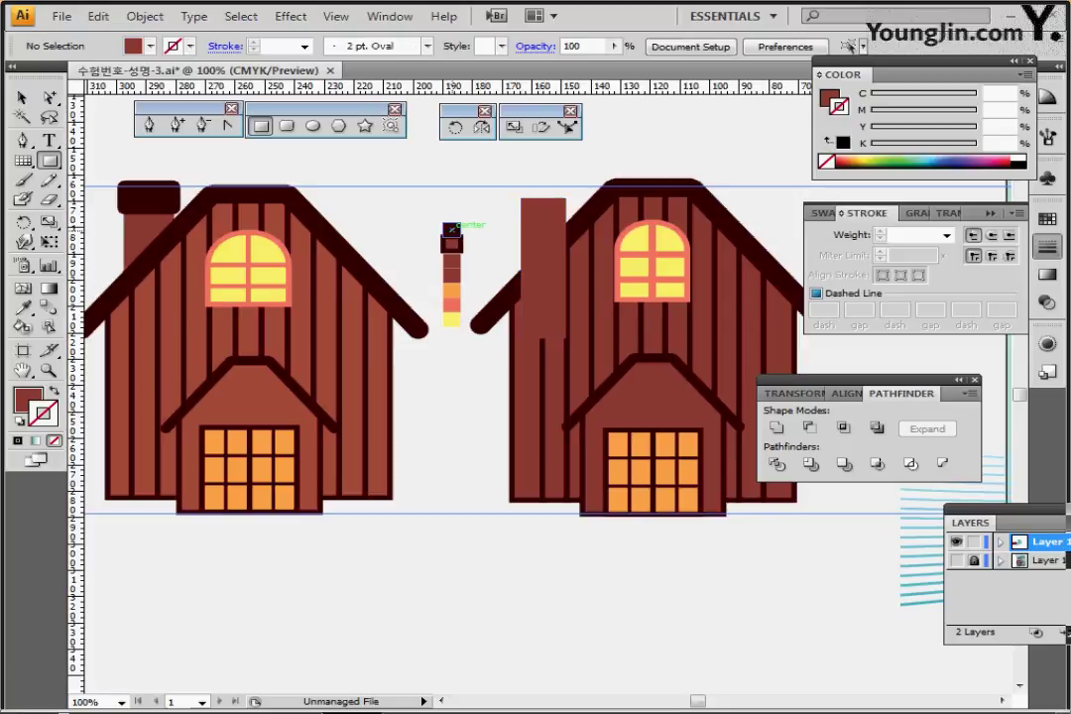
Draw a chimney cap slightly wider than the shaft with the Rounded Rectangle tool, filled with the darkest brown swatch and without stroke
{"action": "left_click", "coordinate": [452, 229], "text": "ctrl"}
{"action": "left_click", "coordinate": [420, 207], "text": "ctrl"}
{"action": "left_click", "coordinate": [286, 125]}
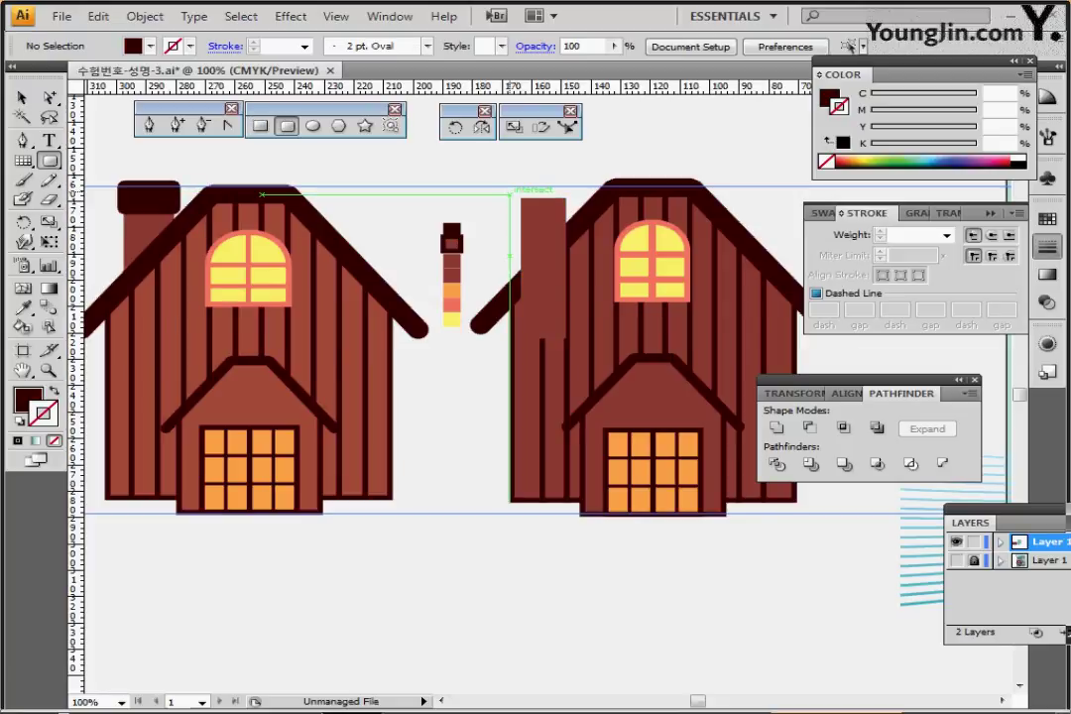
{"action": "left_click_drag", "start_coordinate": [509, 190], "coordinate": [575, 222]}
{"action": "key", "text": "Left"}
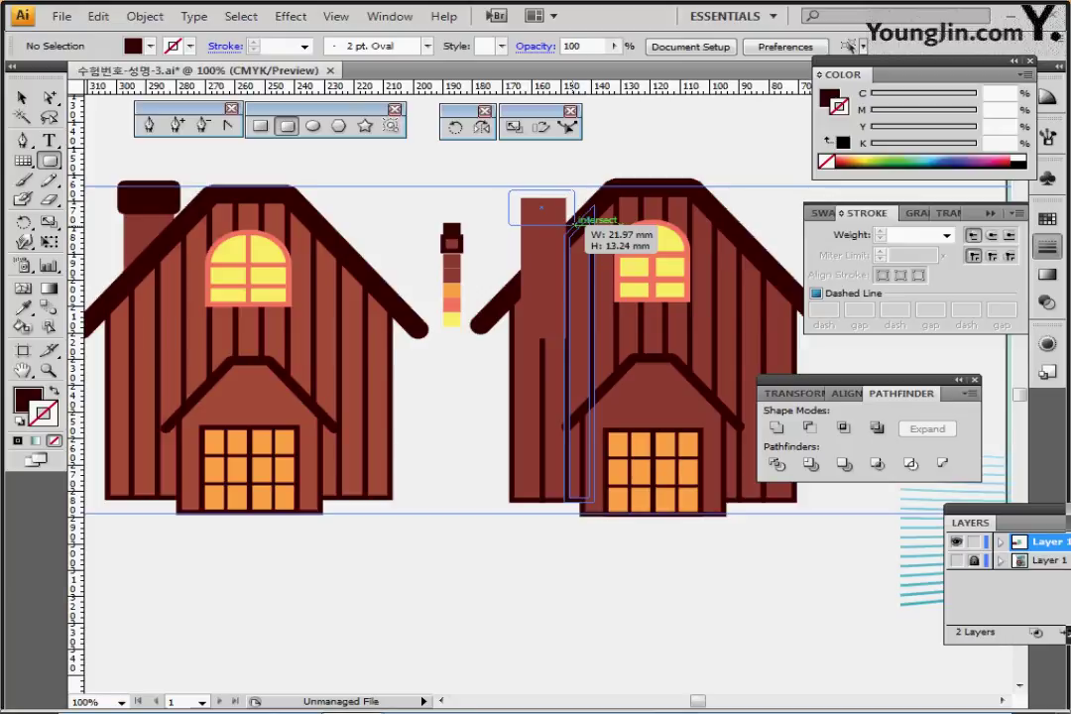
{"action": "left_click_drag", "start_coordinate": [575, 223], "coordinate": [567, 224]}
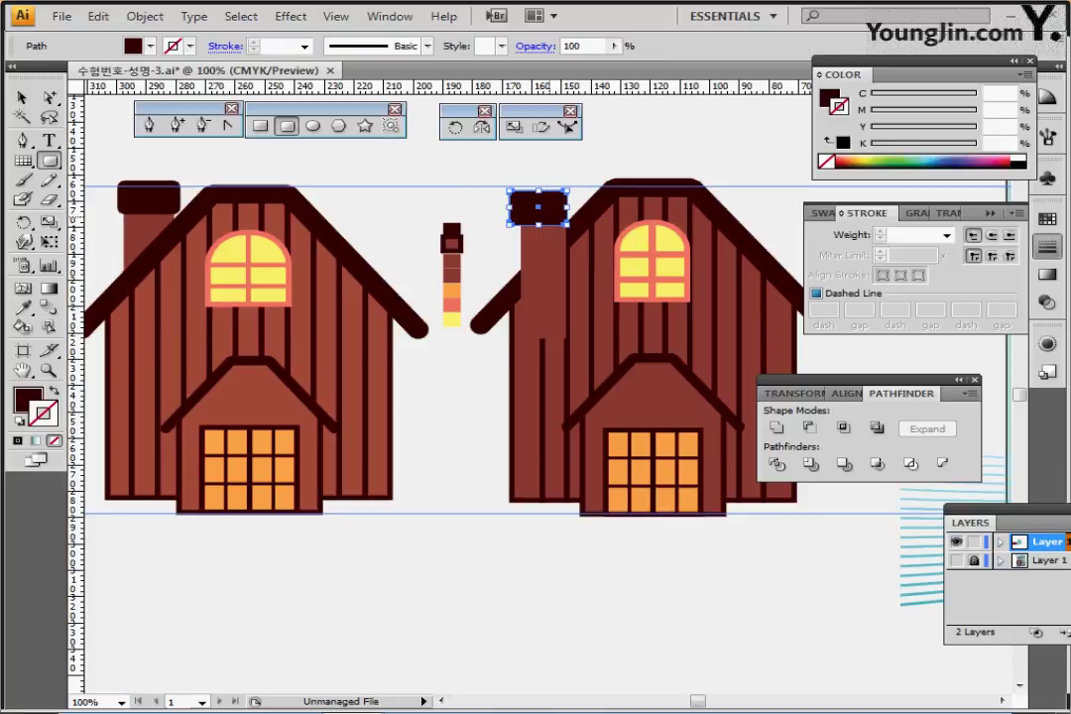
Align the chimney cap and shaft on their horizontal centres
{"action": "left_click", "coordinate": [546, 263], "text": "ctrl+shift"}
{"action": "left_click", "coordinate": [846, 394]}
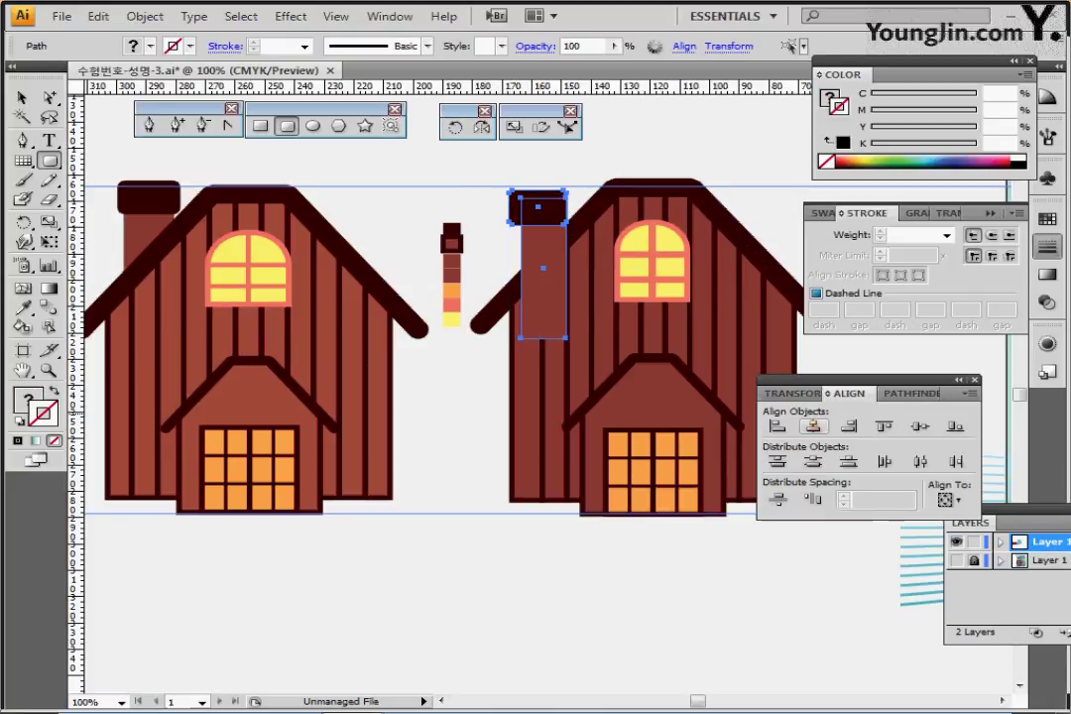
{"action": "left_click", "coordinate": [813, 425]}
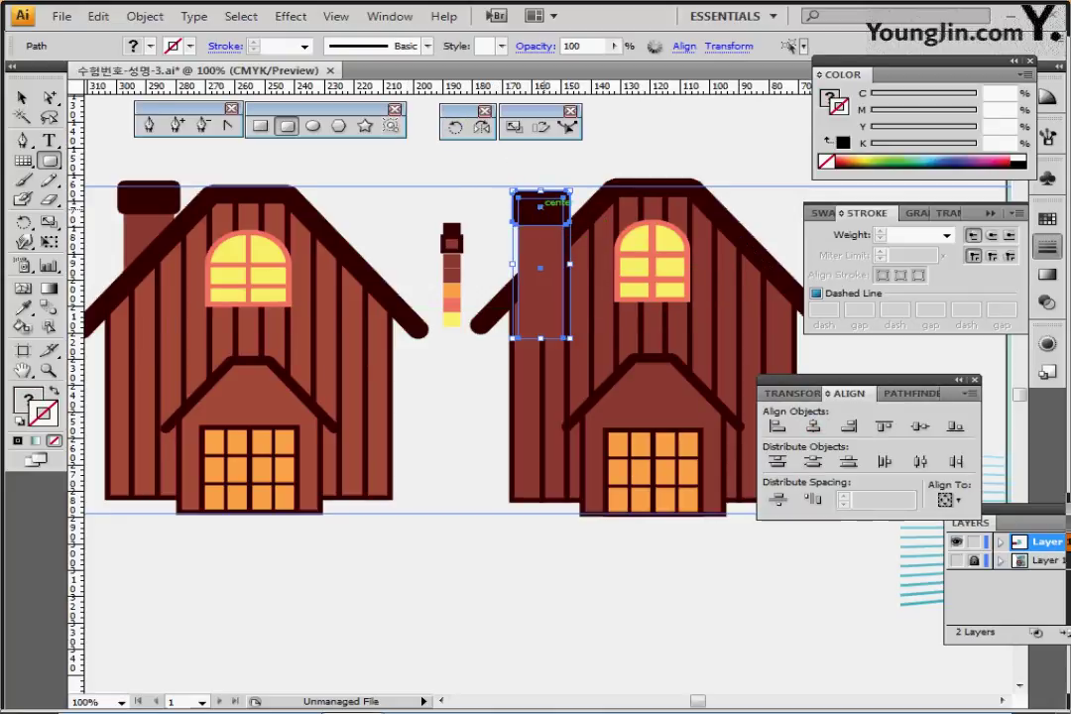
Move the chimney up to the roof-ridge height, send it behind the house, and save the document
{"action": "left_click_drag", "start_coordinate": [541, 203], "coordinate": [544, 191]}
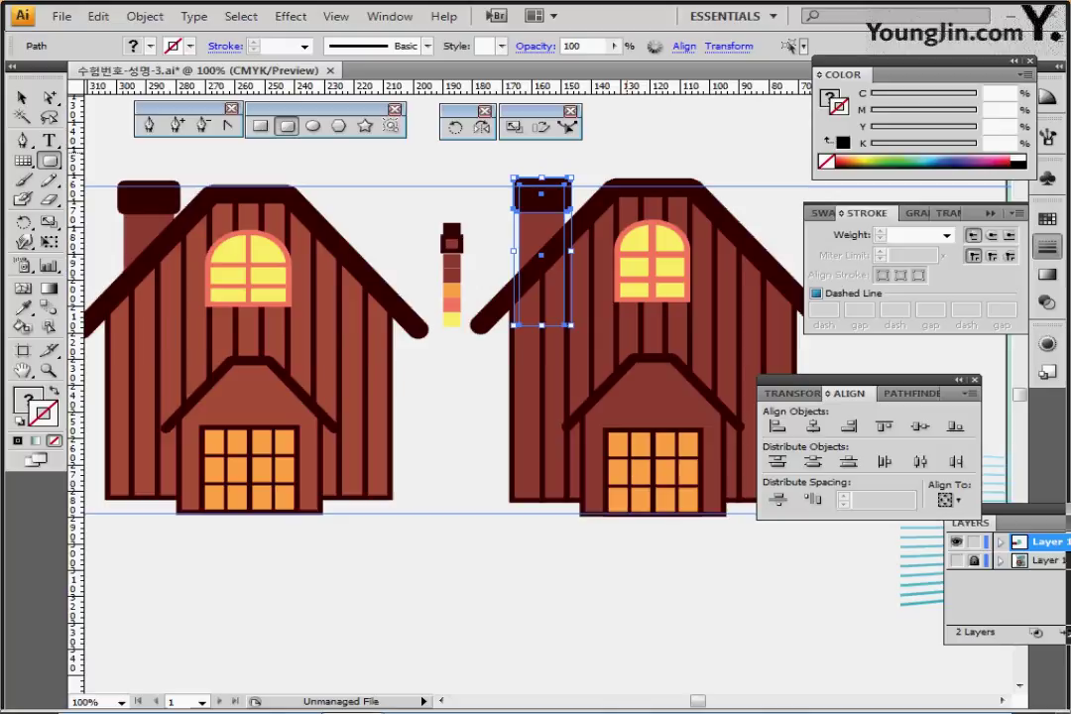
{"action": "key", "text": "ctrl+shift+bracketleft"}
{"action": "key", "text": "ctrl+shift+a"}
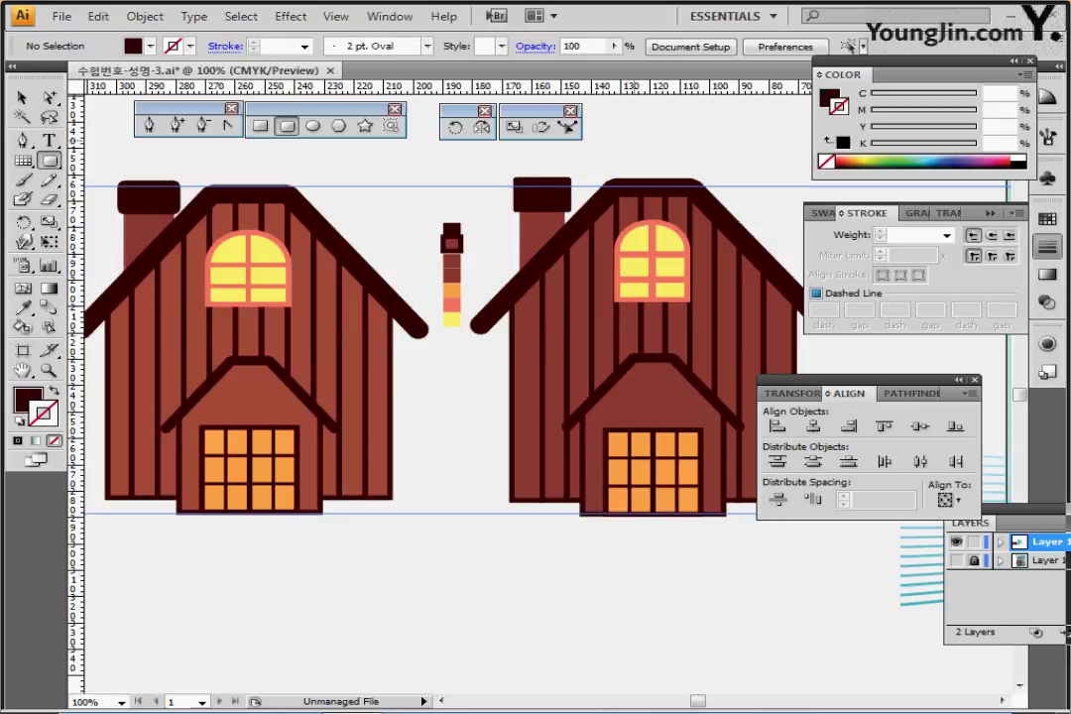
{"action": "key", "text": "ctrl+s"}
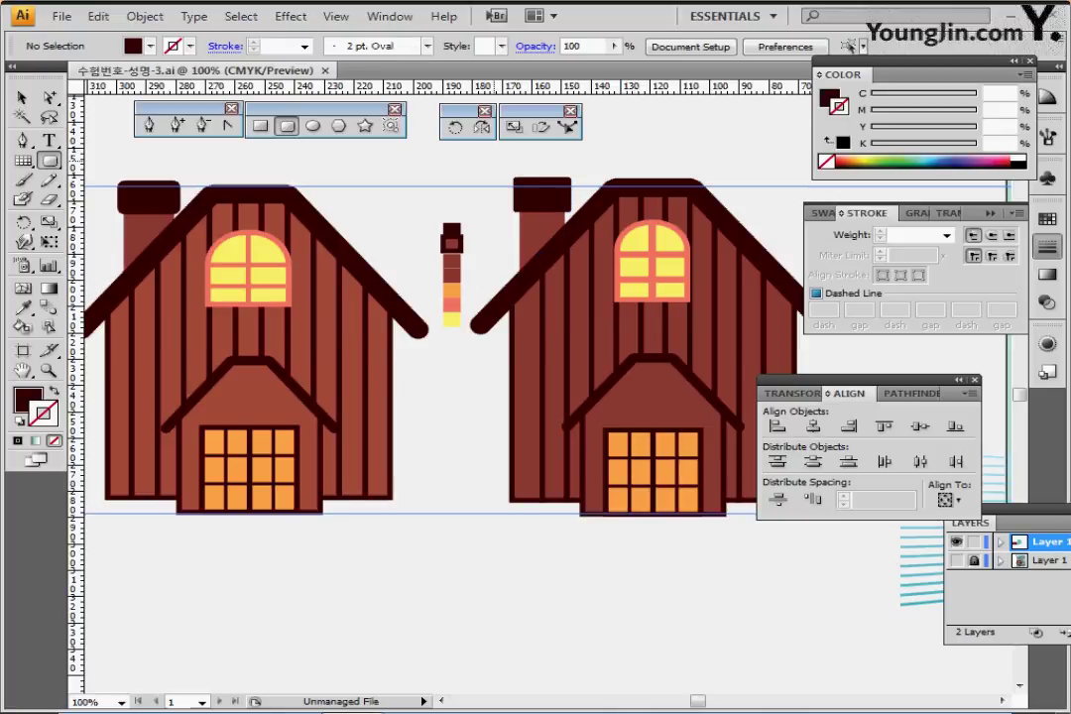
Nudge the cap and shaft down together so the chimney's upper edge sits just above the upper horizontal guide
{"action": "left_click_drag", "start_coordinate": [473, 157], "coordinate": [532, 203]}
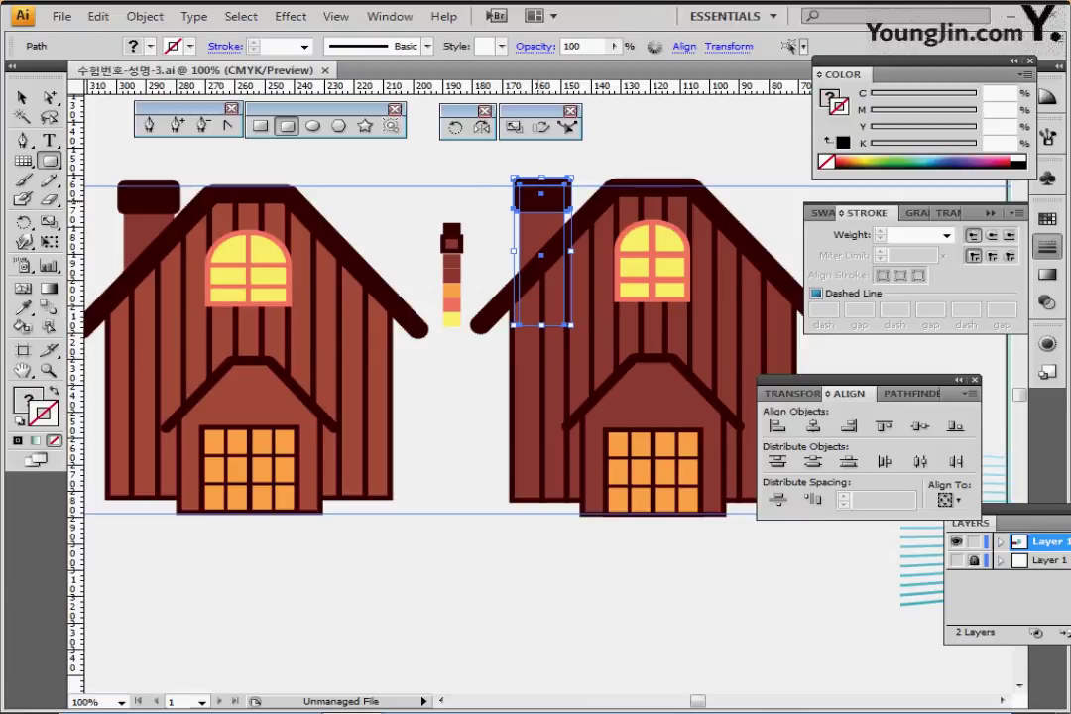
{"action": "key", "text": "Down"}
{"action": "key", "text": "Down"}
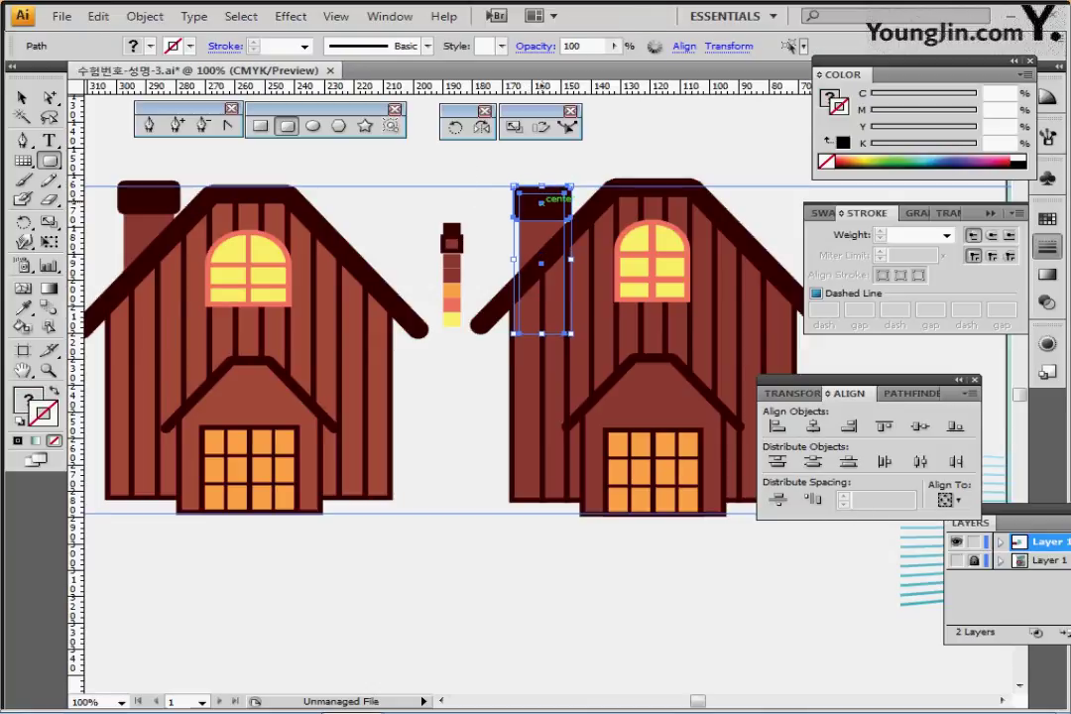
{"action": "key", "text": "Up"}
{"action": "key", "text": "Up"}
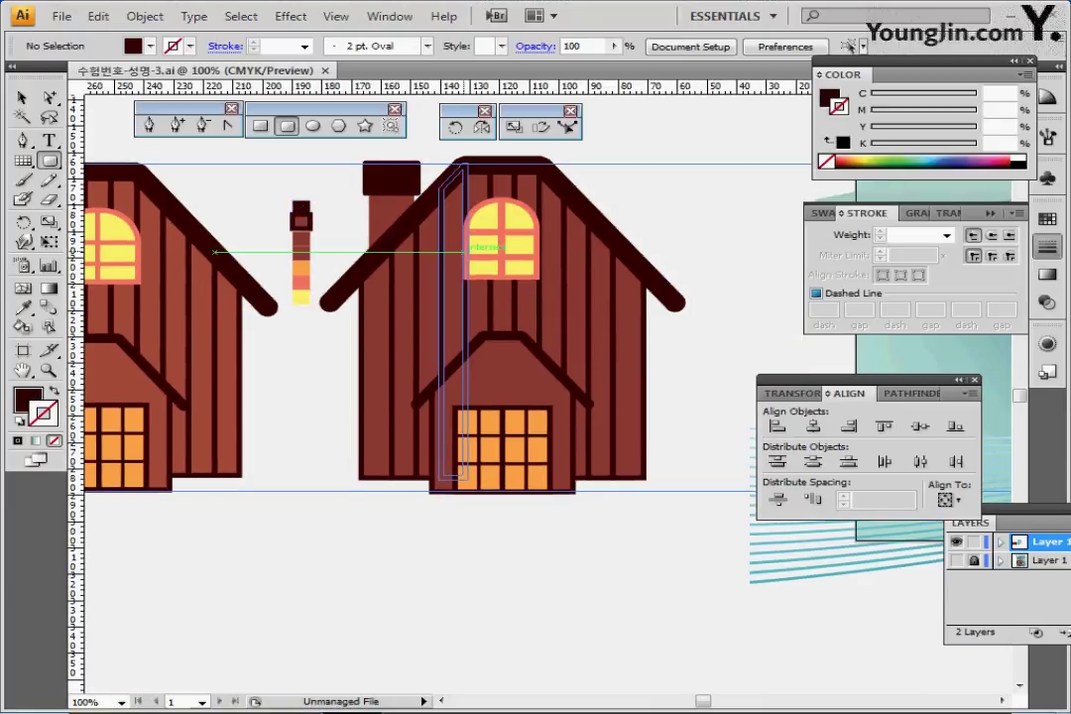
Select the whole finished house and move it onto the poster artboard over the reference house, using outline view with the reference visible
{"action": "key", "text": "ctrl+minus"}
{"action": "key", "text": "ctrl+minus"}
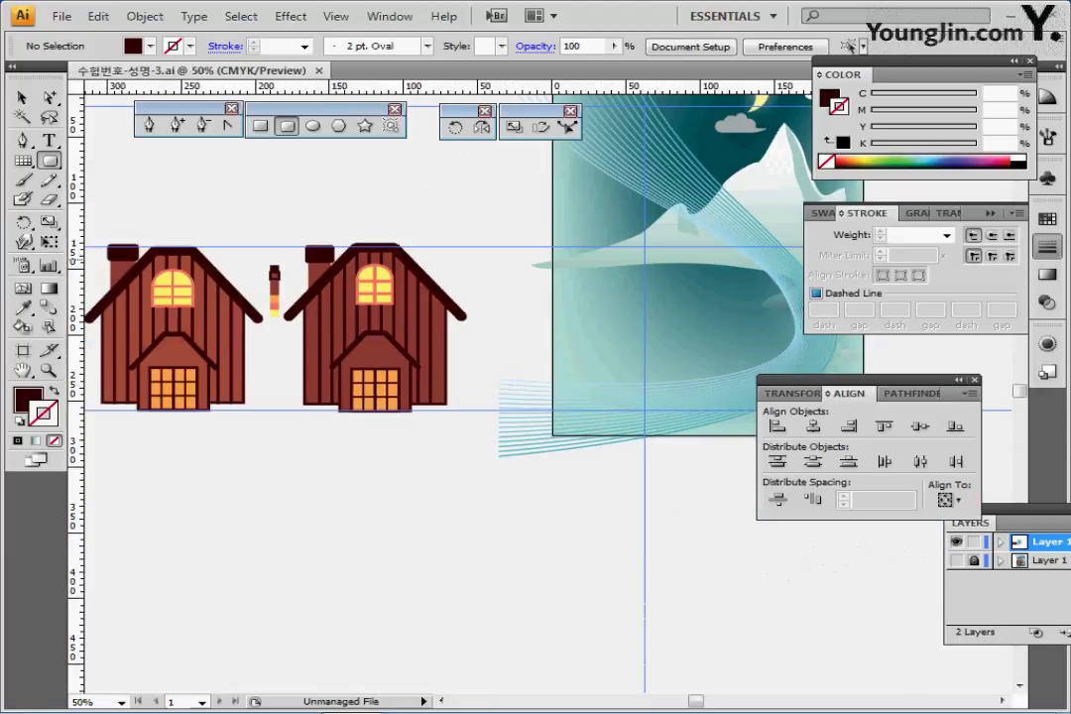
{"action": "left_click_drag", "start_coordinate": [397, 297], "coordinate": [401, 304]}
{"action": "left_click", "coordinate": [21, 97]}
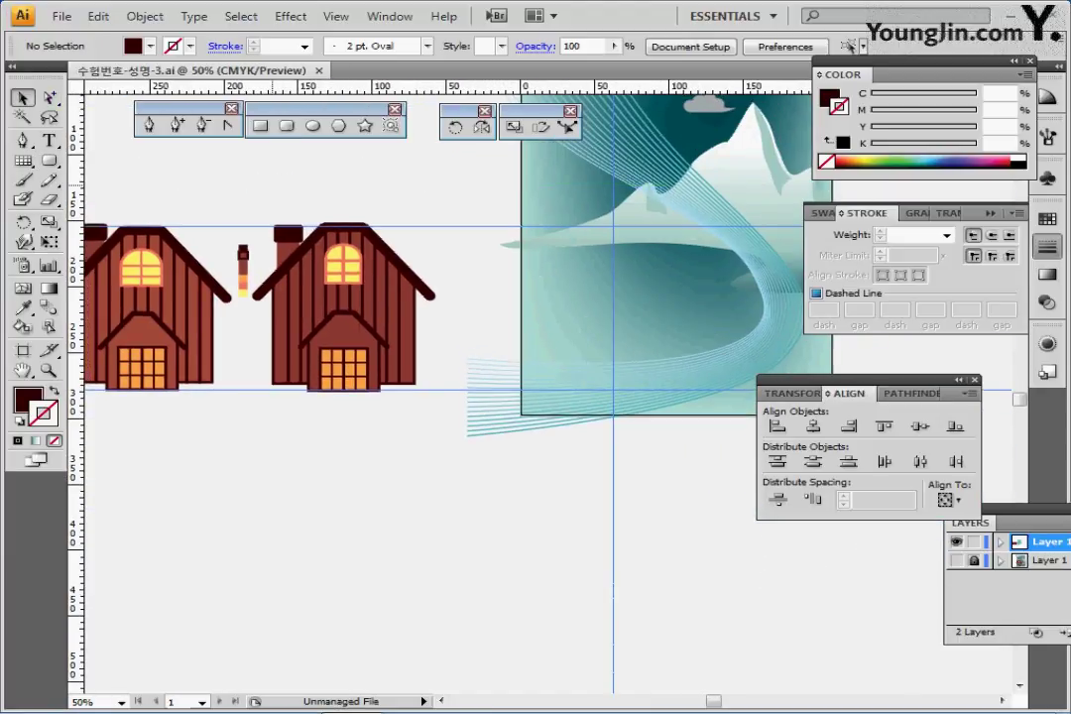
{"action": "left_click_drag", "start_coordinate": [273, 189], "coordinate": [398, 400]}
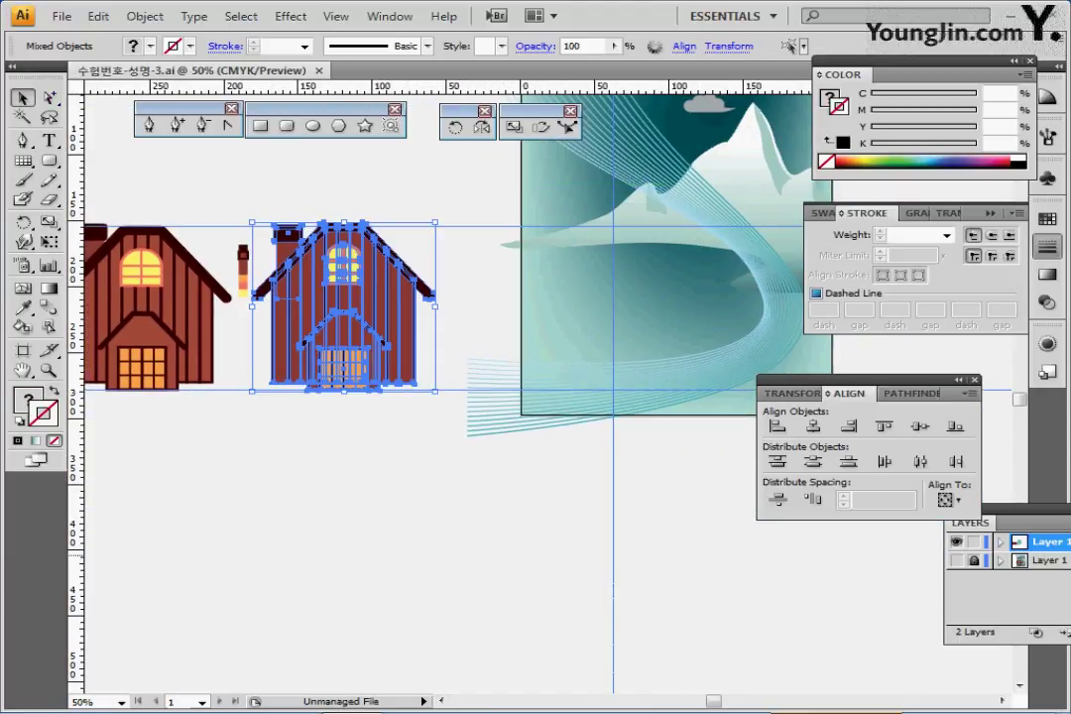
{"action": "key", "text": "ctrl+y"}
{"action": "key", "text": "ctrl+plus"}
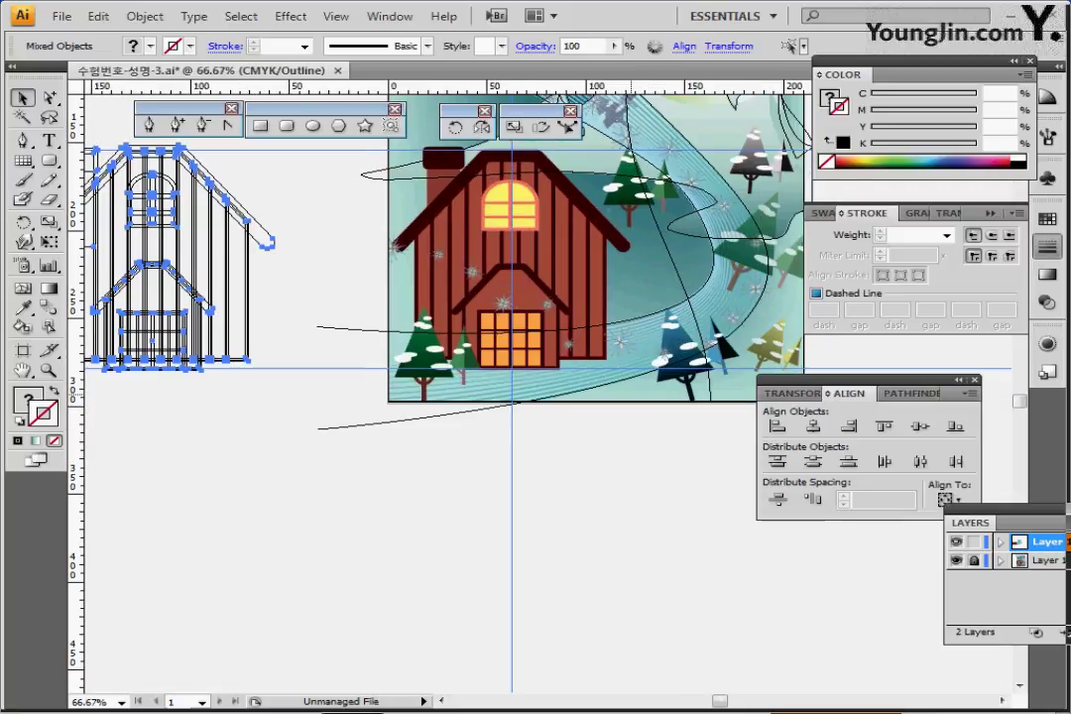
{"action": "left_click_drag", "start_coordinate": [161, 218], "coordinate": [602, 254]}
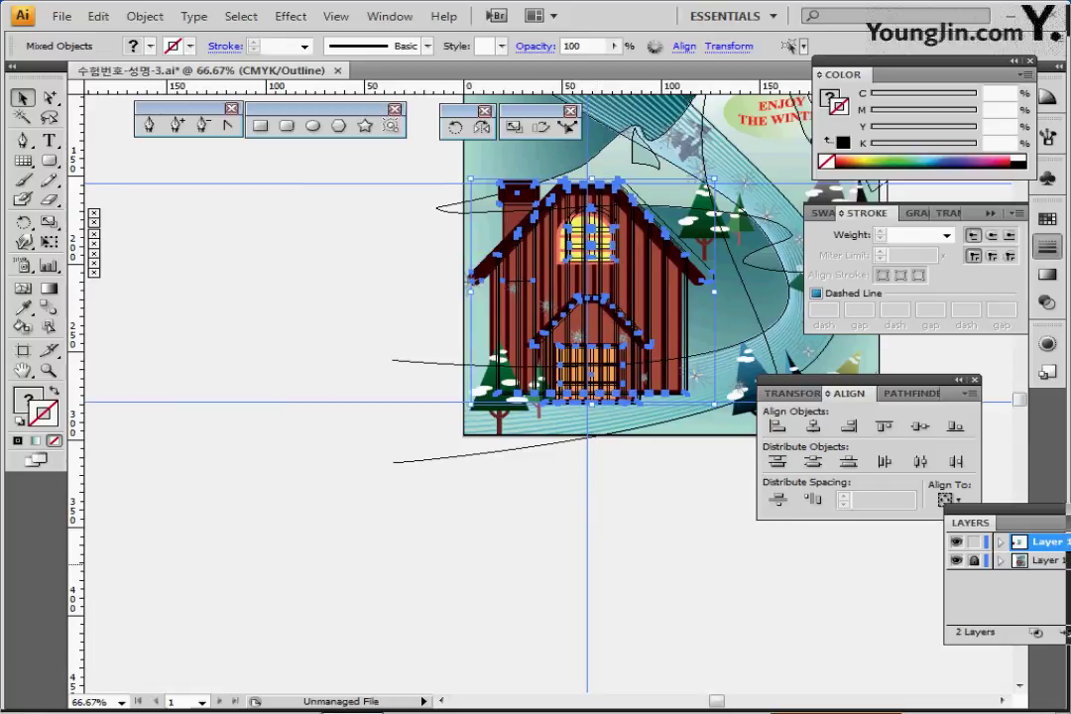
Bring the house to the front in preview view with the reference layer hidden, and save the document
{"action": "left_click", "coordinate": [956, 562]}
{"action": "key", "text": "ctrl+y"}
{"action": "key", "text": "ctrl+shift+bracketright"}
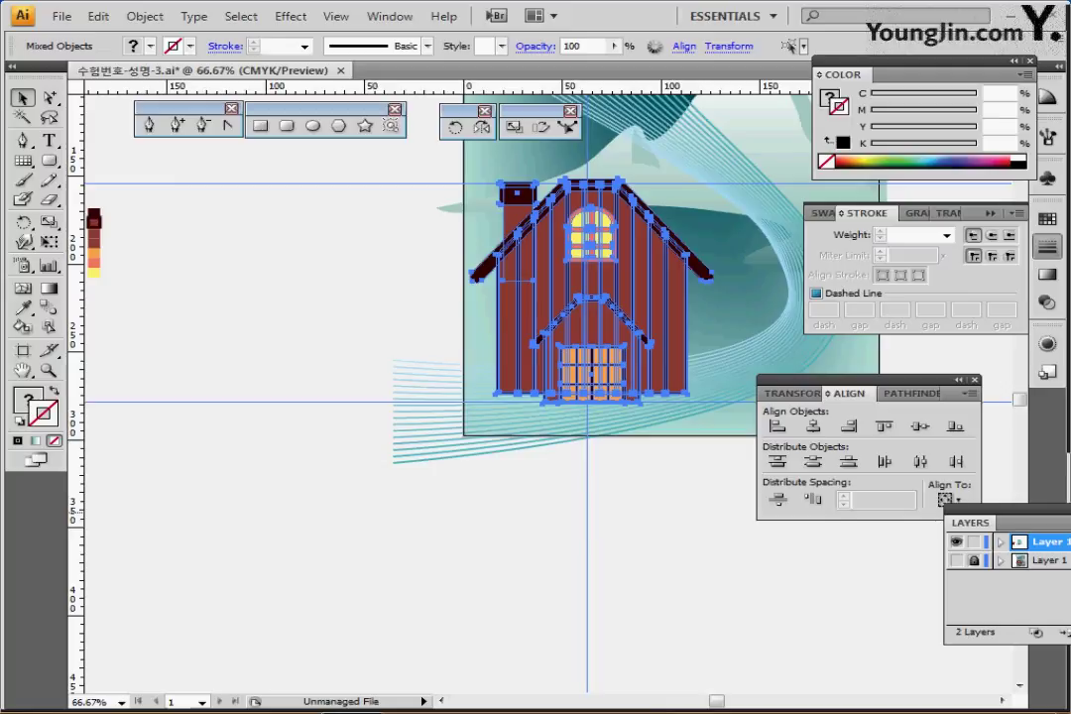
{"action": "key", "text": "ctrl+s"}
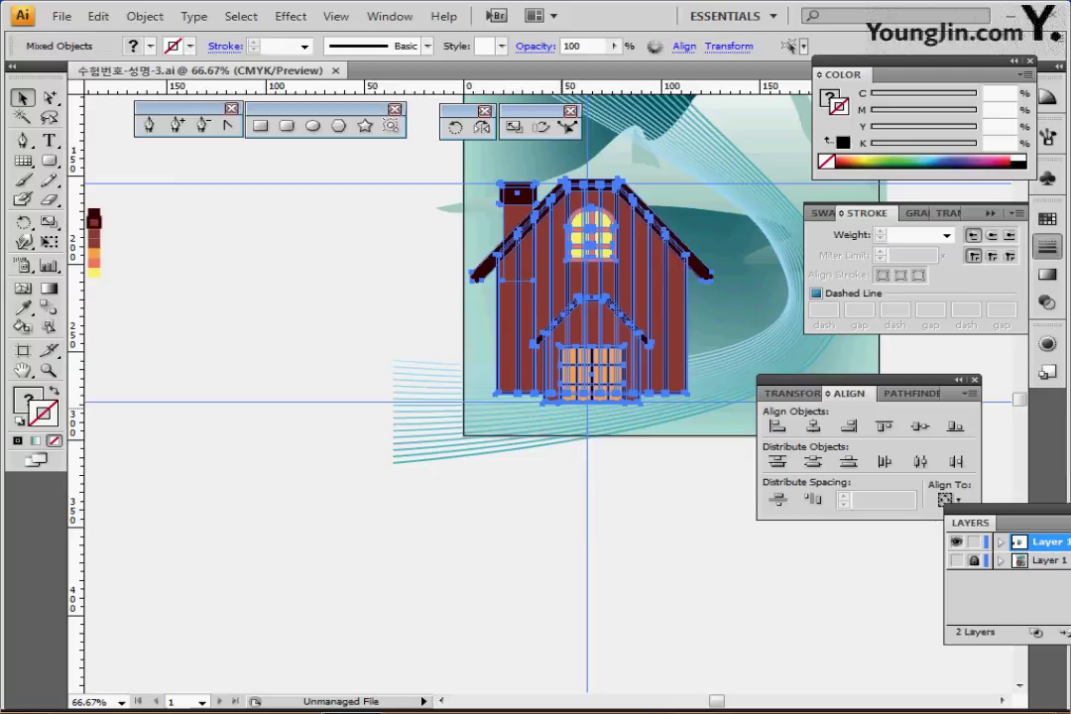
Deselect the house and detach the Symbol Sprayer tool group as a floating toolbar above the artwork
{"action": "left_click_drag", "start_coordinate": [583, 390], "coordinate": [475, 501]}
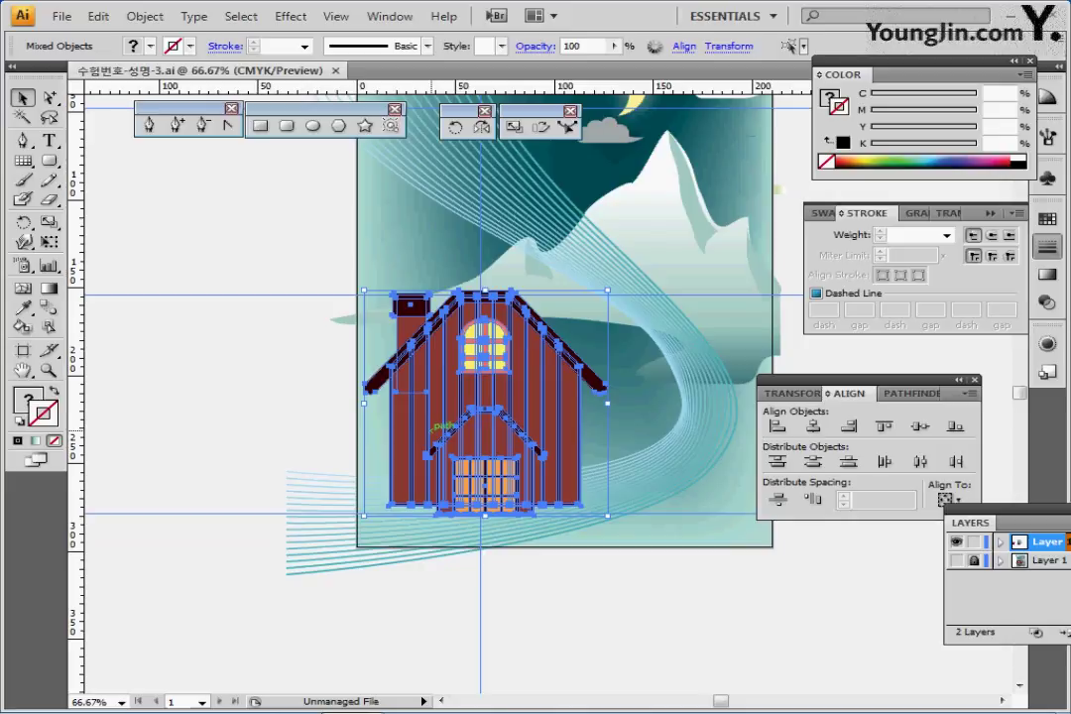
{"action": "left_click", "coordinate": [318, 297]}
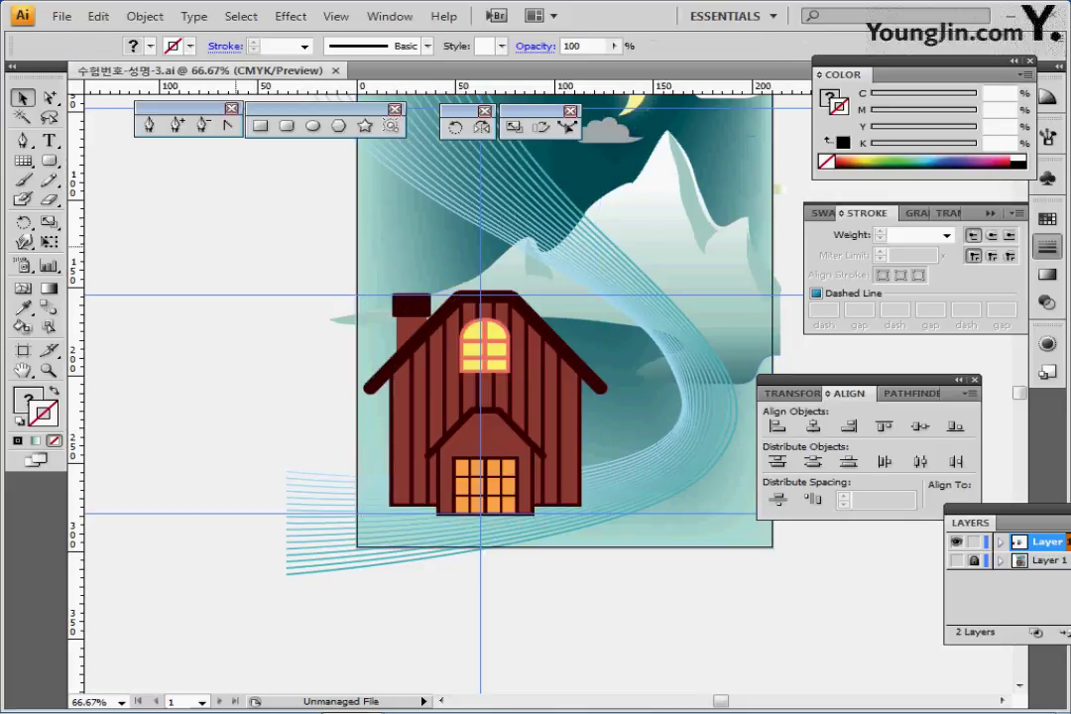
{"action": "left_click", "coordinate": [316, 324], "text": "ctrl+alt"}
{"action": "left_click_drag", "start_coordinate": [536, 332], "coordinate": [228, 312]}
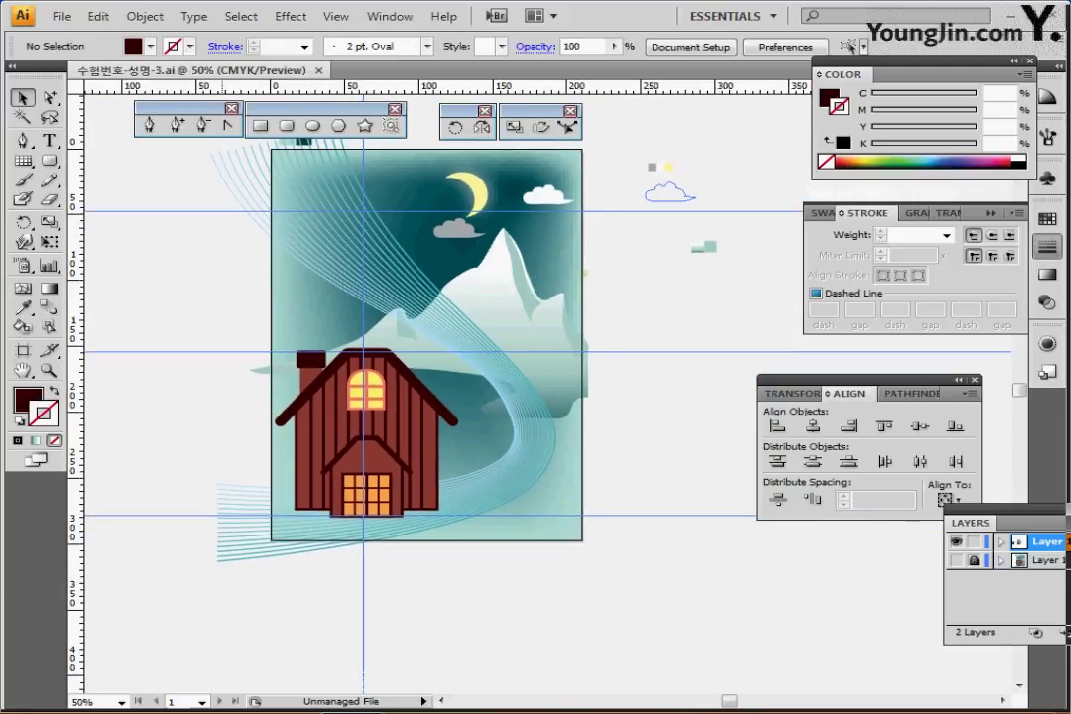
{"action": "left_click", "coordinate": [22, 266]}
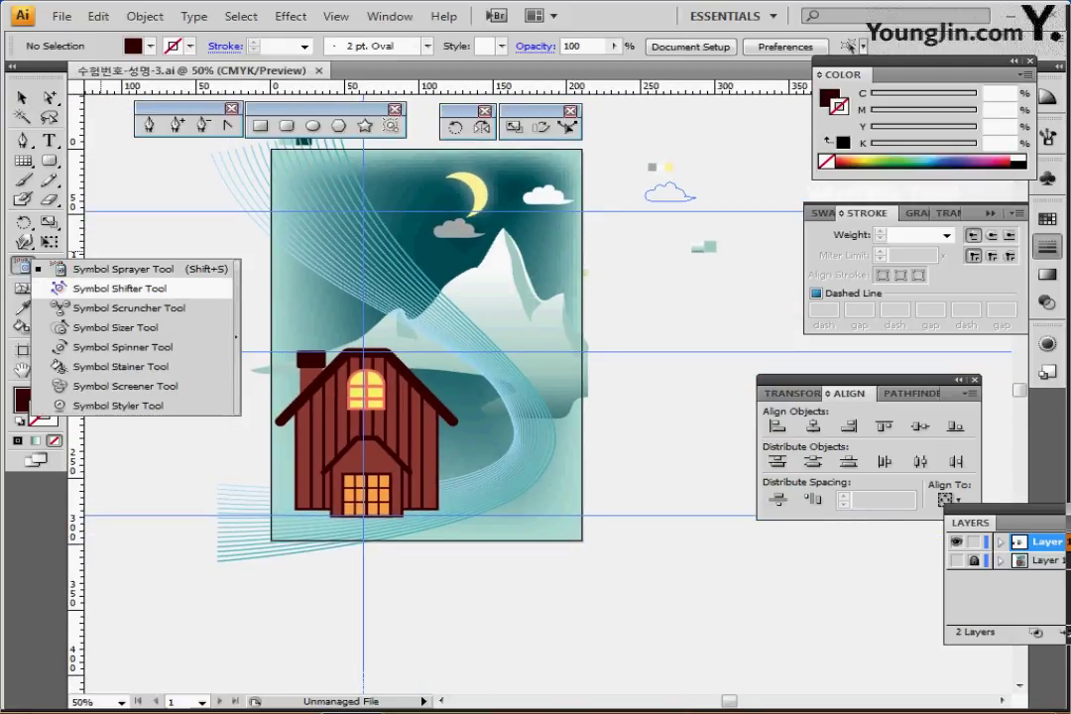
{"action": "left_click", "coordinate": [237, 337]}
{"action": "left_click_drag", "start_coordinate": [119, 261], "coordinate": [219, 156]}
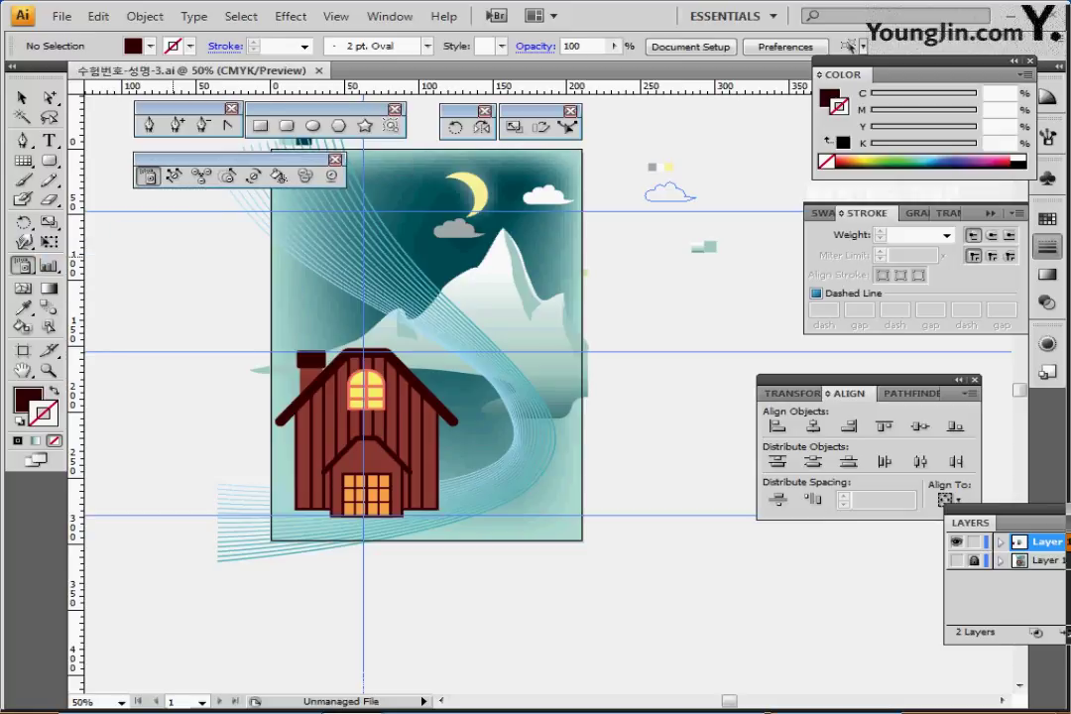
Spray seven instances of the snowy pine tree symbol around the sky, mountain, house and lower edge of the poster
{"action": "left_click", "coordinate": [1047, 179]}
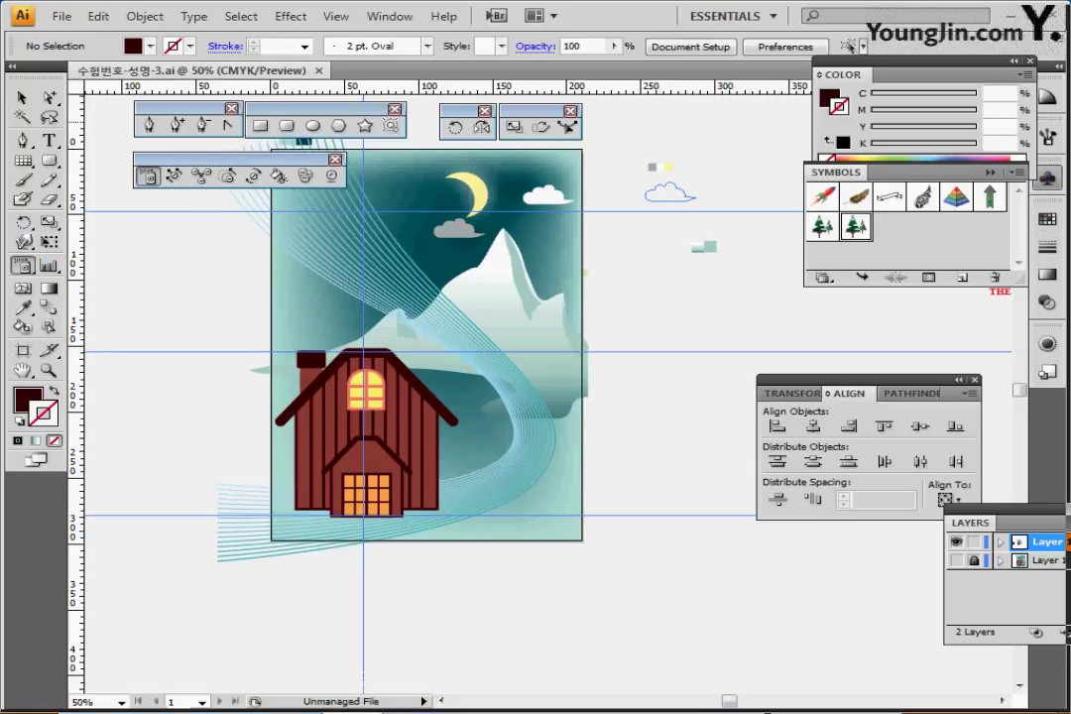
{"action": "left_click", "coordinate": [1047, 178]}
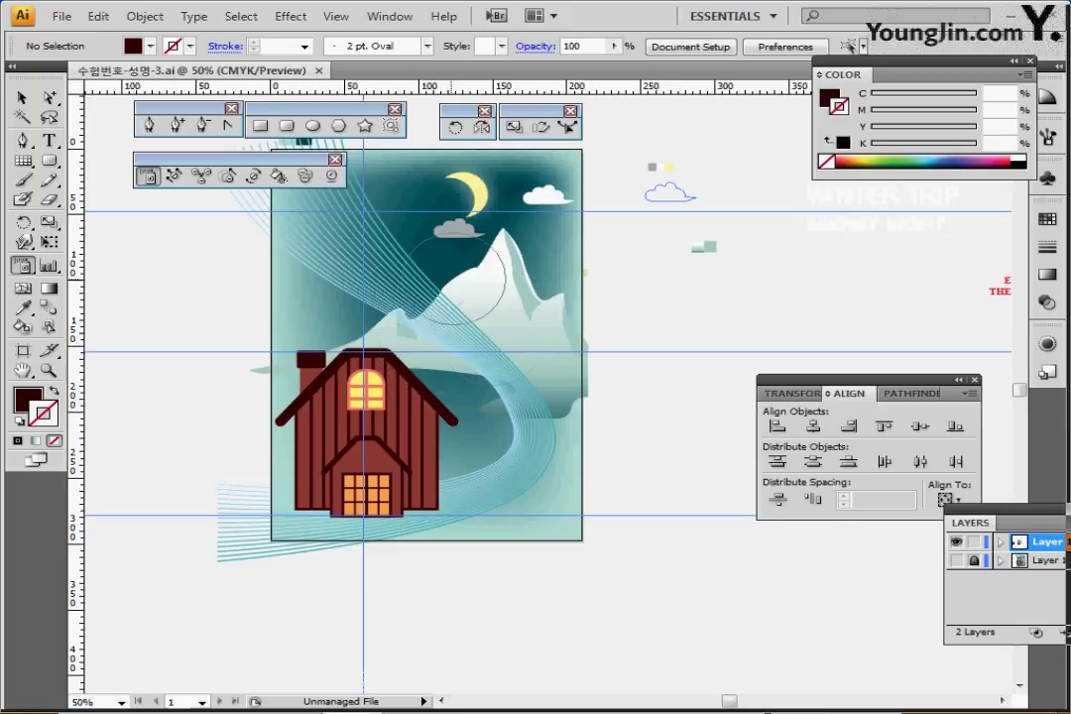
{"action": "mouse_move", "coordinate": [436, 266]}
{"action": "left_mouse_down"}
{"action": "mouse_move", "coordinate": [500, 280]}
{"action": "mouse_move", "coordinate": [522, 347]}
{"action": "left_mouse_up"}
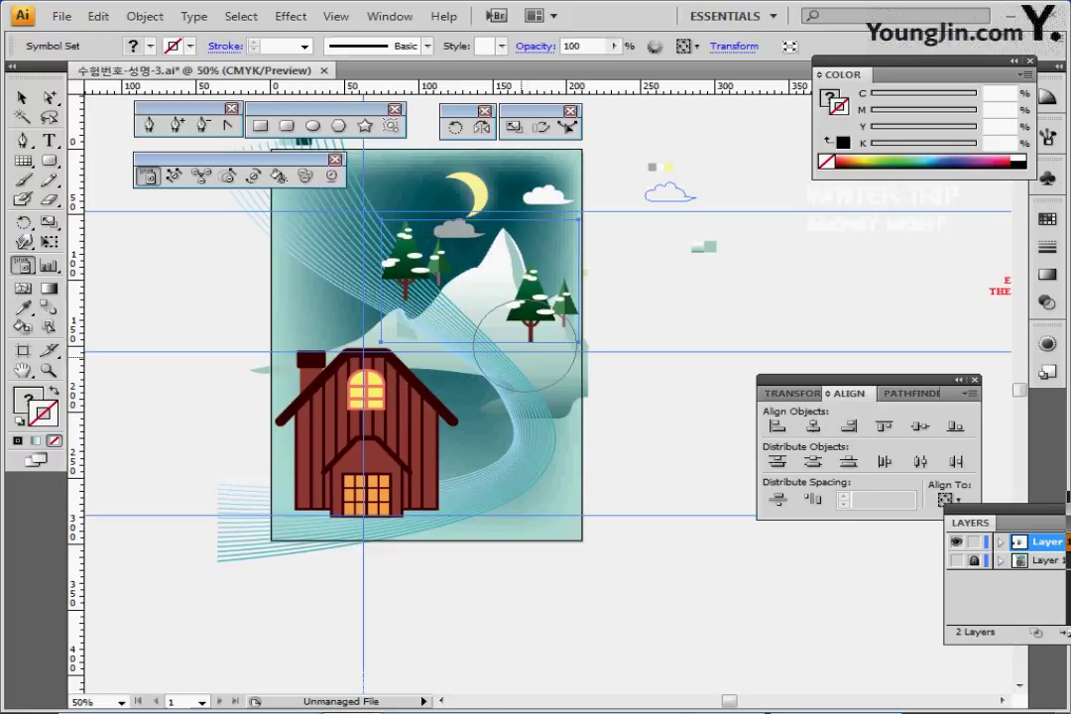
{"action": "left_click", "coordinate": [437, 370]}
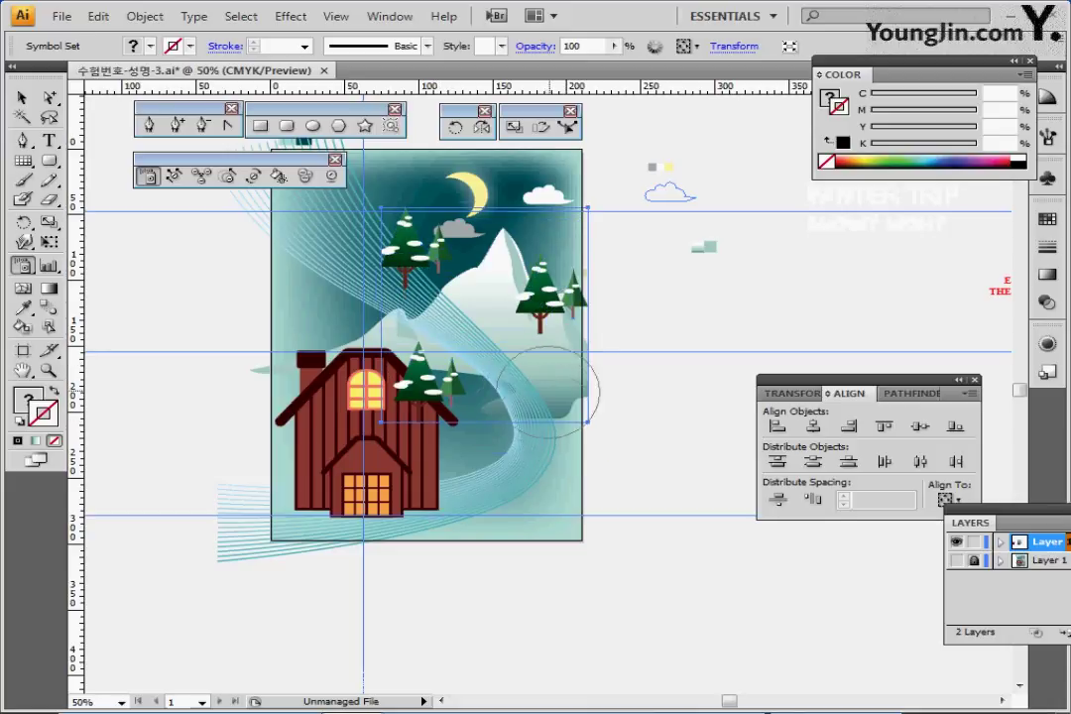
{"action": "mouse_move", "coordinate": [545, 383]}
{"action": "left_mouse_down"}
{"action": "mouse_move", "coordinate": [544, 497]}
{"action": "mouse_move", "coordinate": [541, 482]}
{"action": "mouse_move", "coordinate": [382, 481]}
{"action": "mouse_move", "coordinate": [284, 495]}
{"action": "mouse_move", "coordinate": [325, 491]}
{"action": "left_mouse_up"}
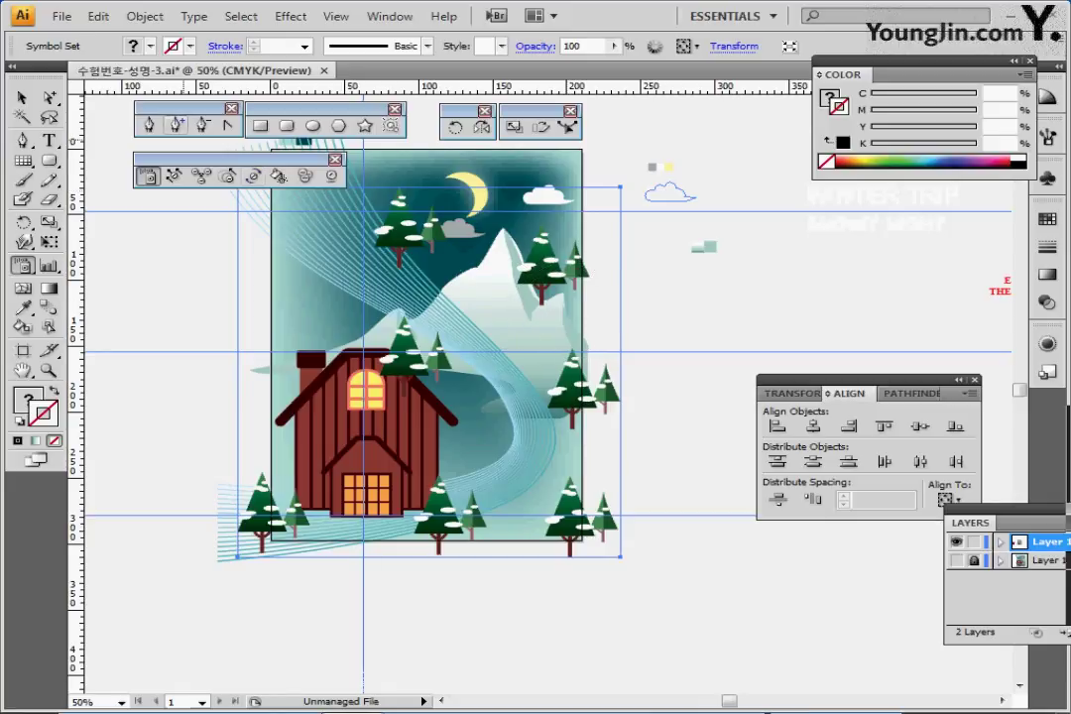
Vary the tree sizes with the Symbol Sizer: shrink the sky, mountain and lower-right trees, and enlarge the right-edge middle and lower-left trees
{"action": "left_click", "coordinate": [227, 176]}
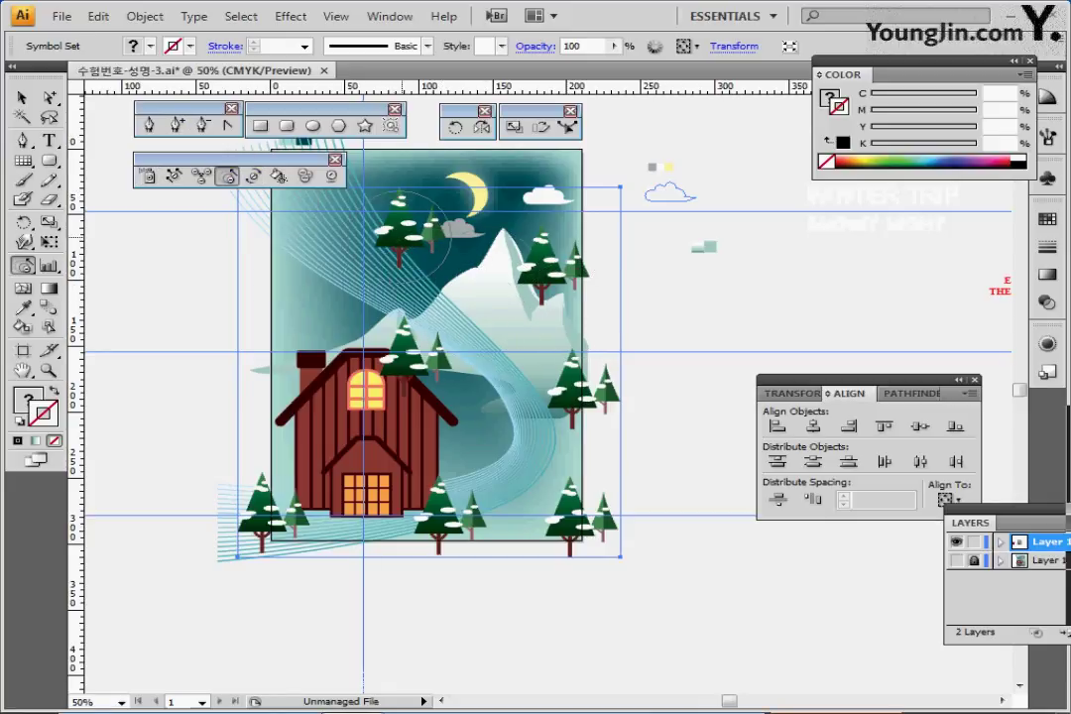
{"action": "mouse_move", "coordinate": [407, 233]}
{"action": "left_mouse_down"}
{"action": "mouse_move", "coordinate": [417, 223]}
{"action": "mouse_move", "coordinate": [407, 226]}
{"action": "left_mouse_up"}
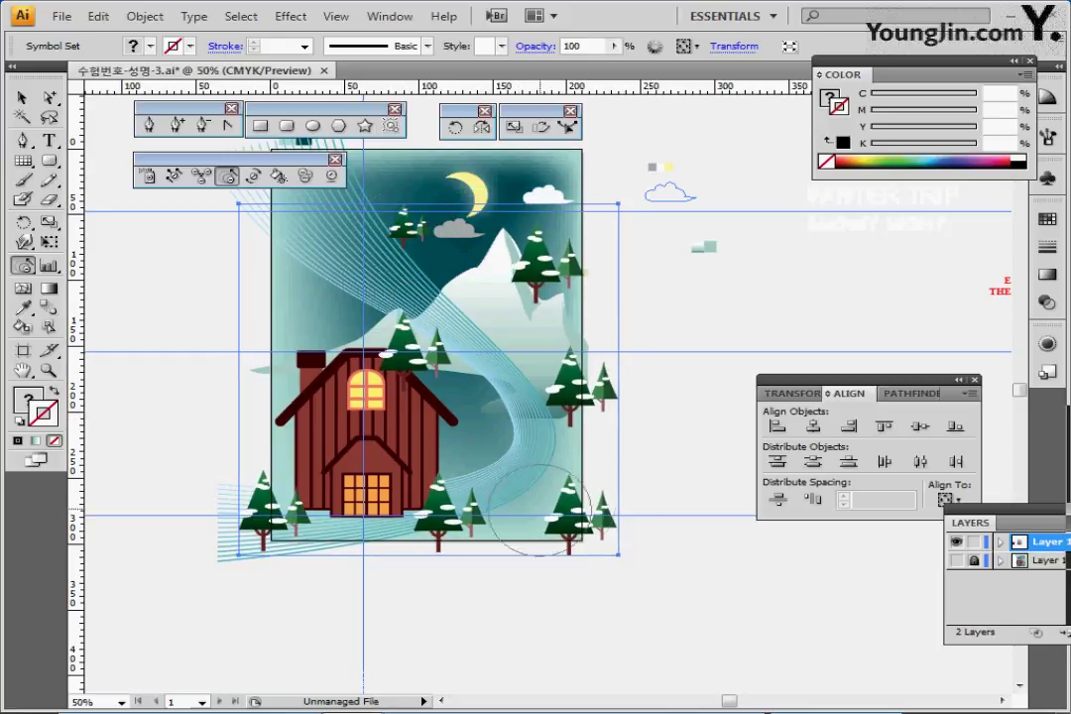
{"action": "left_click", "coordinate": [576, 514], "text": "alt"}
{"action": "left_click", "coordinate": [583, 514], "text": "alt"}
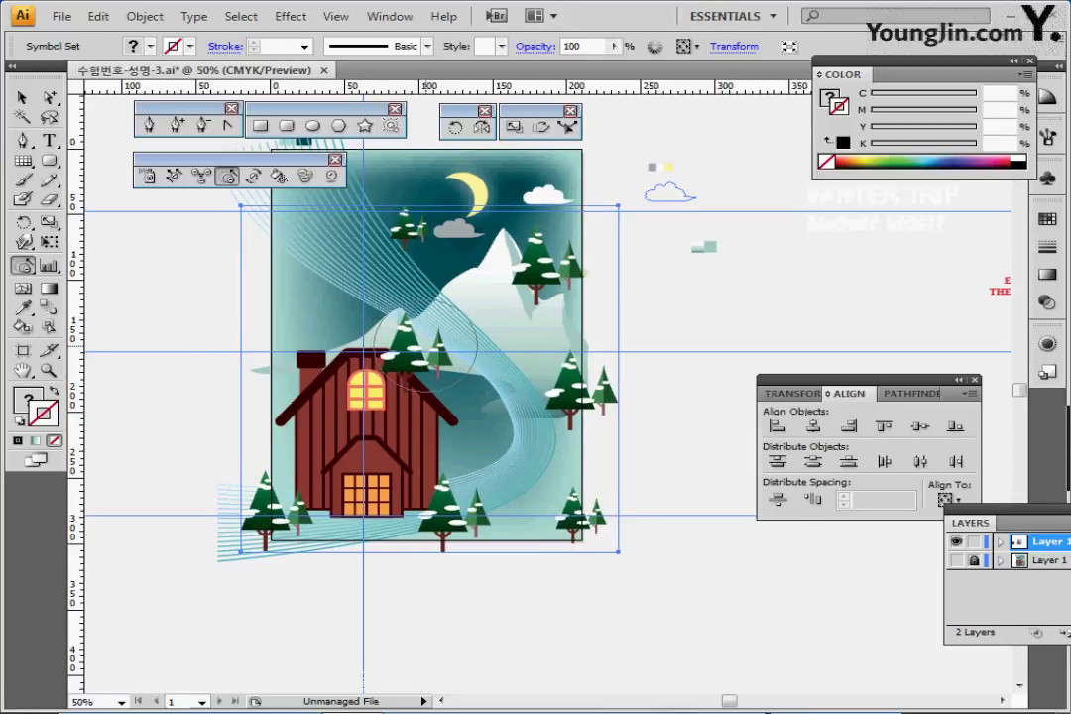
{"action": "left_click", "coordinate": [523, 280], "text": "alt"}
{"action": "left_click", "coordinate": [536, 280], "text": "alt"}
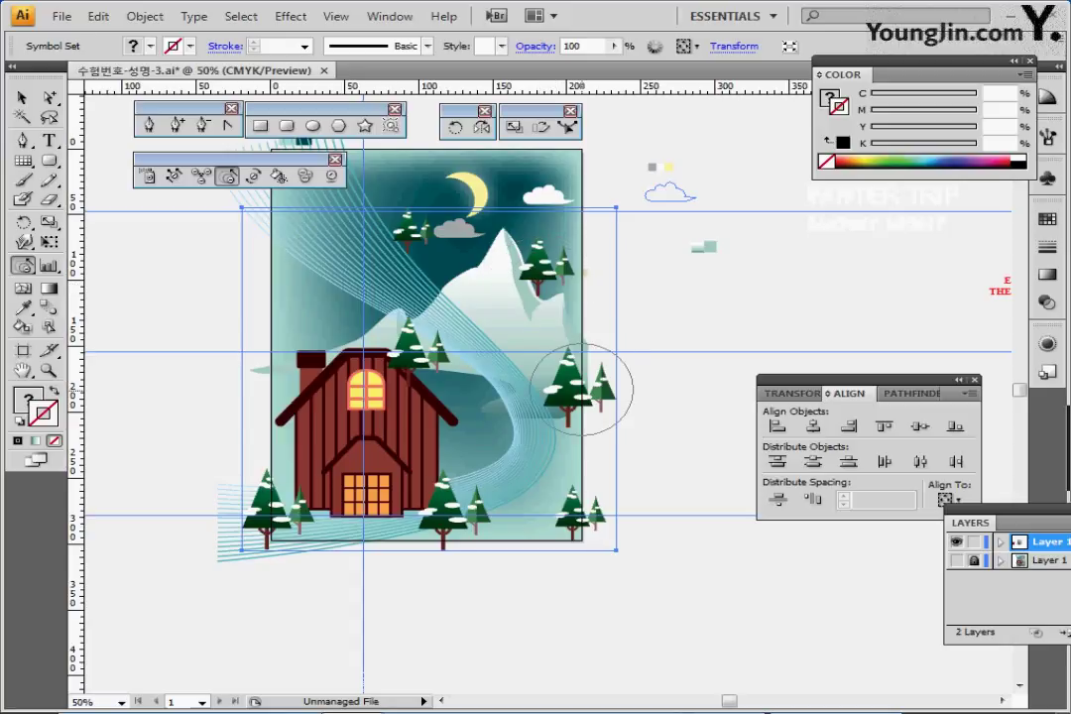
{"action": "left_click_drag", "start_coordinate": [581, 383], "coordinate": [581, 390]}
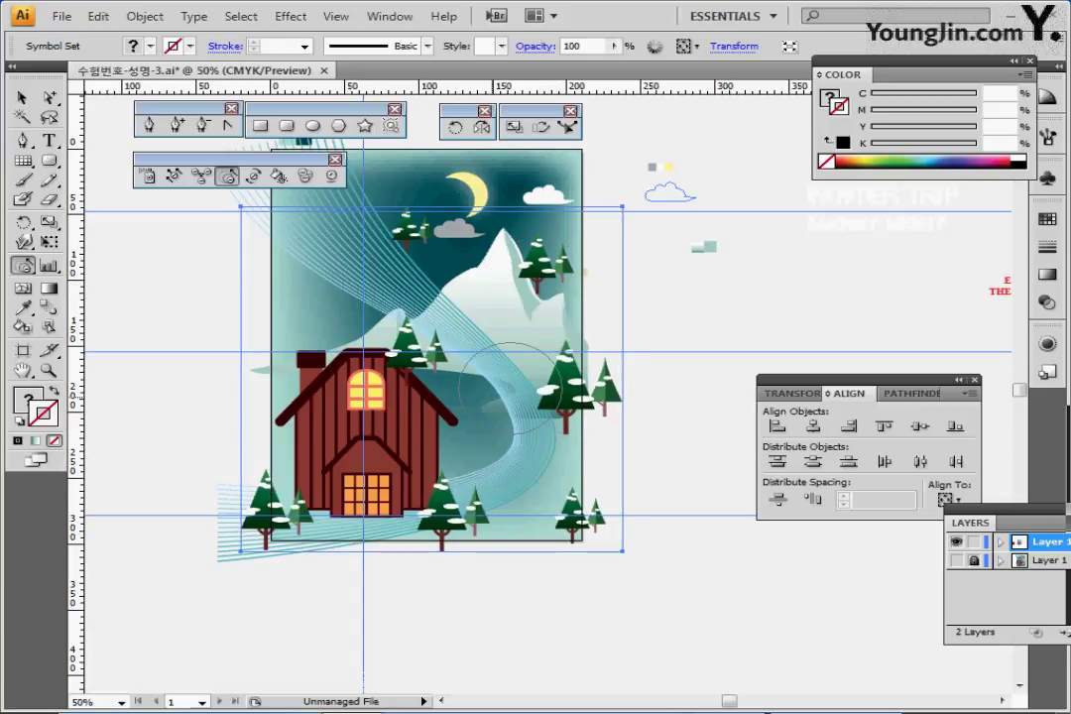
{"action": "left_click", "coordinate": [271, 509]}
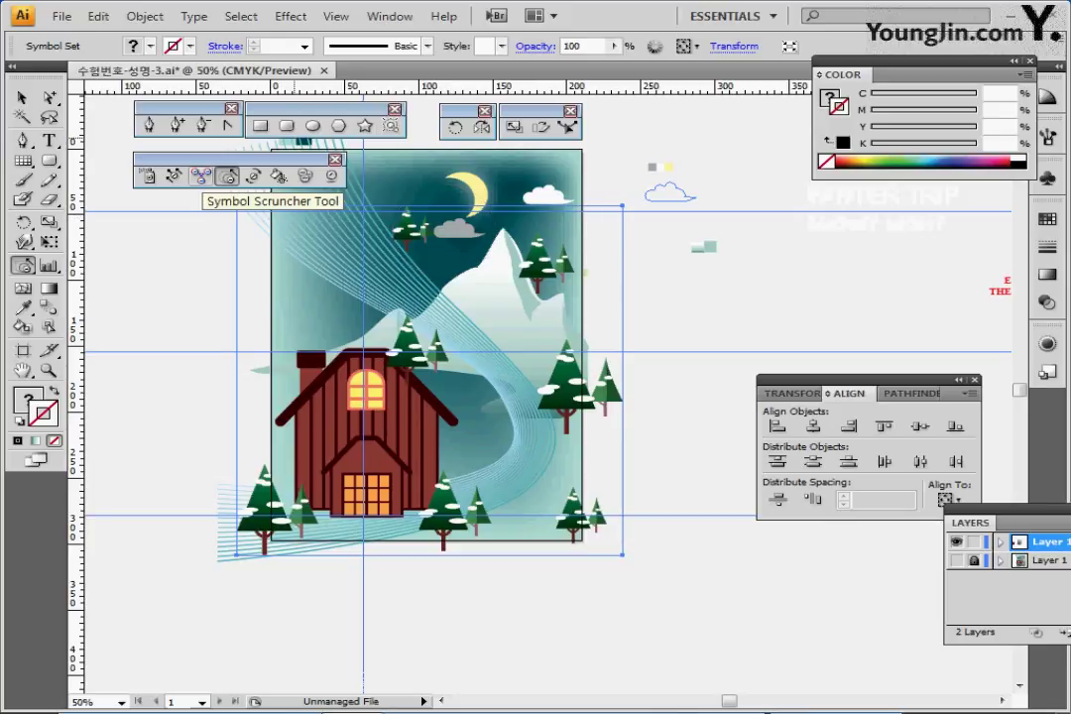
Tilt the sky tree, the large right-edge tree and the lower trees right of the house with the Symbol Spinner
{"action": "left_click", "coordinate": [200, 175]}
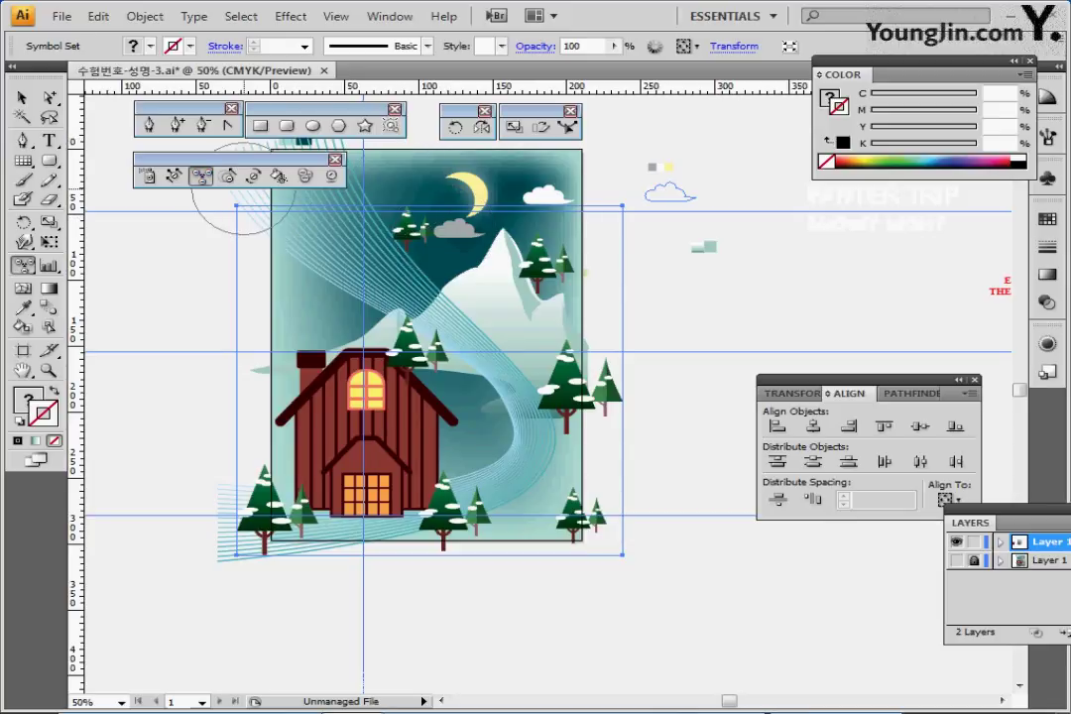
{"action": "left_click", "coordinate": [253, 175]}
{"action": "left_click_drag", "start_coordinate": [414, 224], "coordinate": [438, 243]}
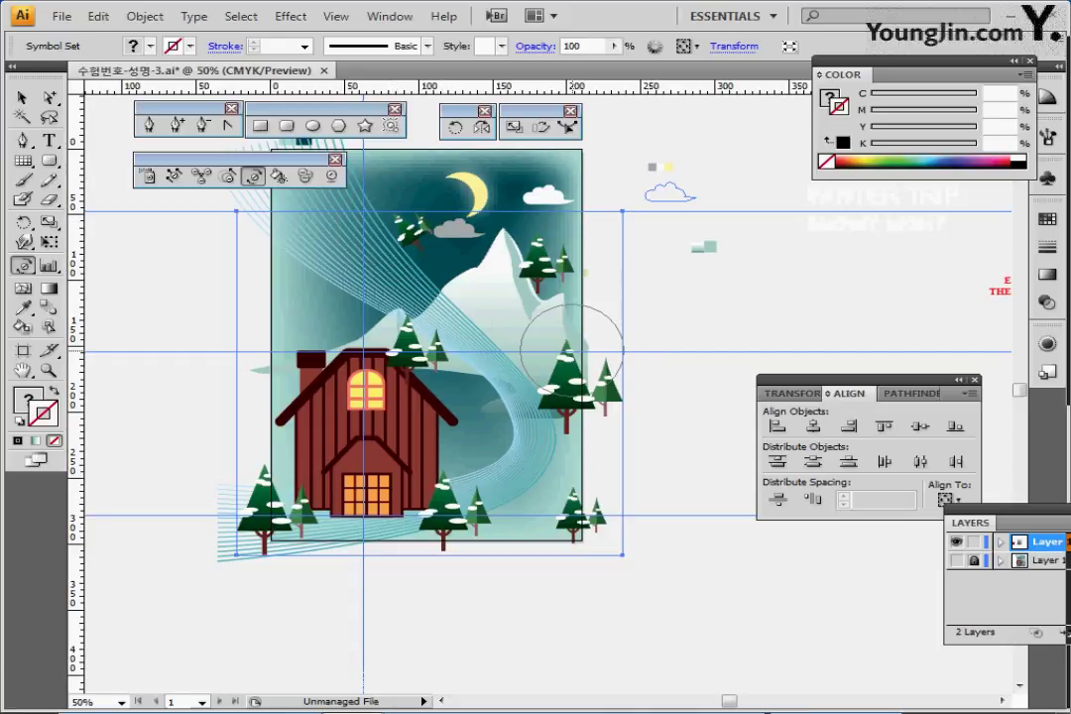
{"action": "left_click_drag", "start_coordinate": [576, 341], "coordinate": [581, 355]}
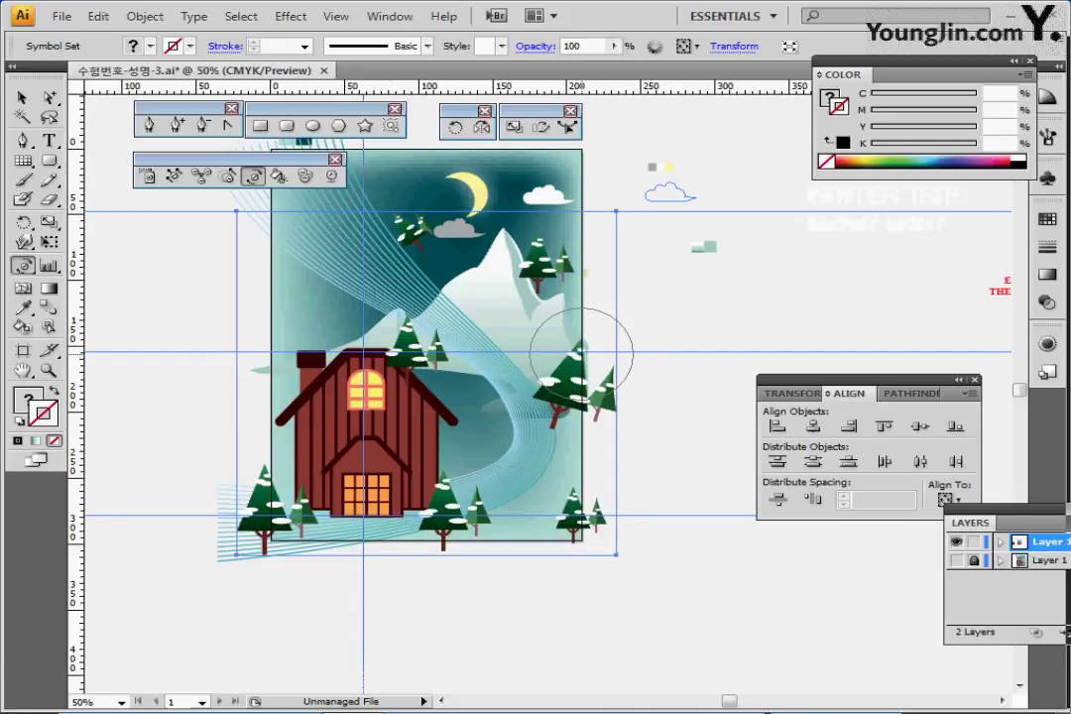
{"action": "left_click_drag", "start_coordinate": [446, 461], "coordinate": [447, 470]}
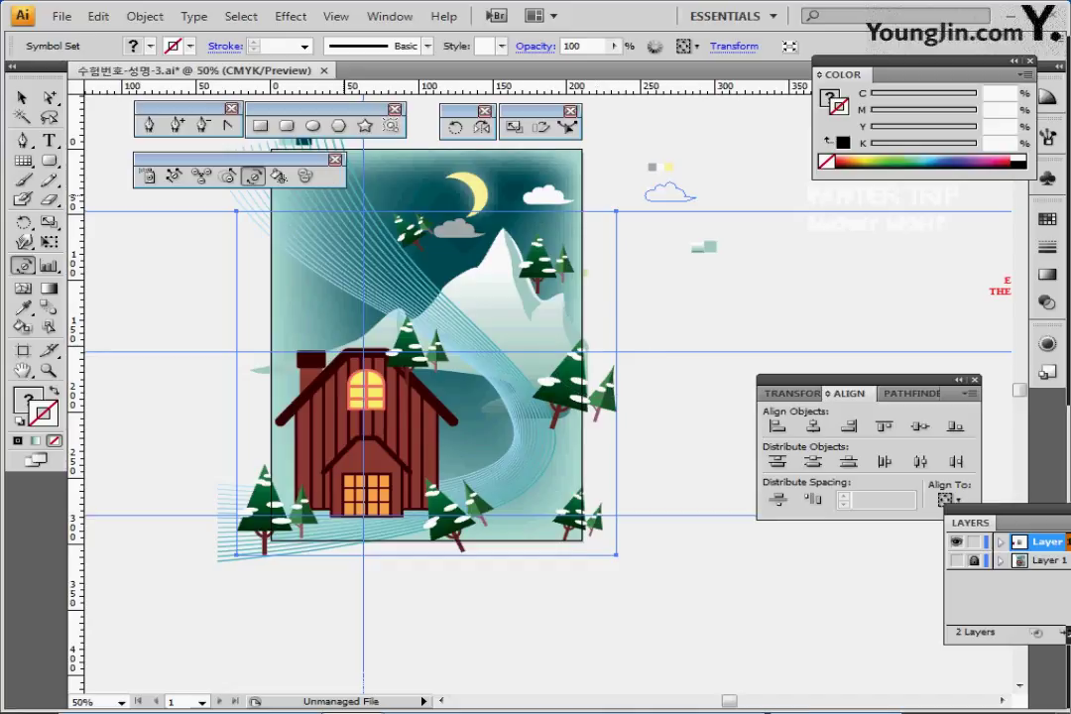
Shift the sky tree down to the mountain slope, the two right-hand trees into place, and the roof tree rightward with the Symbol Shifter
{"action": "left_click", "coordinate": [174, 175]}
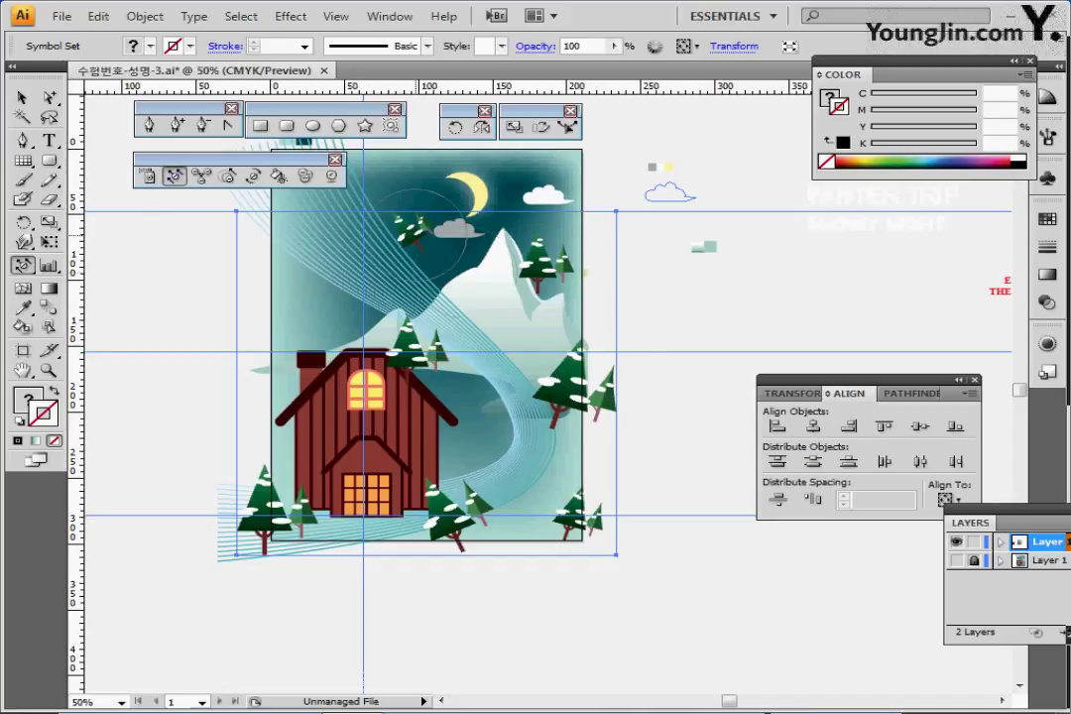
{"action": "left_click_drag", "start_coordinate": [423, 234], "coordinate": [443, 291]}
{"action": "mouse_move", "coordinate": [554, 271]}
{"action": "left_mouse_down"}
{"action": "mouse_move", "coordinate": [544, 287]}
{"action": "mouse_move", "coordinate": [565, 320]}
{"action": "left_mouse_up"}
{"action": "mouse_move", "coordinate": [588, 370]}
{"action": "left_mouse_down"}
{"action": "mouse_move", "coordinate": [566, 377]}
{"action": "mouse_move", "coordinate": [566, 310]}
{"action": "left_mouse_up"}
{"action": "left_click_drag", "start_coordinate": [444, 345], "coordinate": [460, 342]}
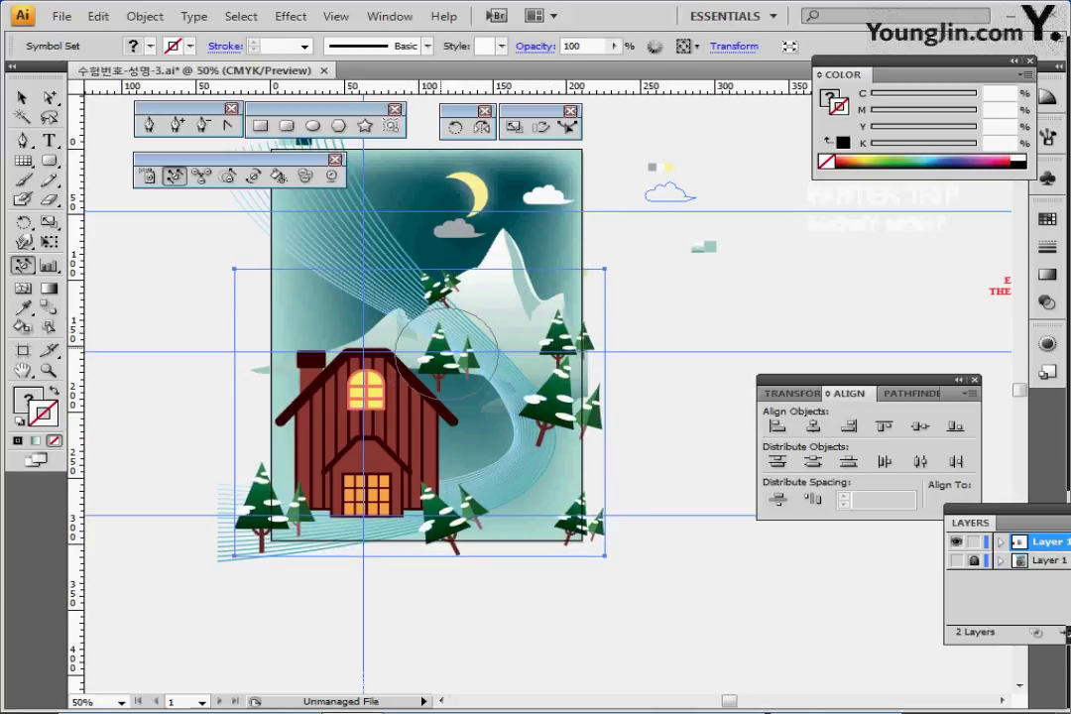
Refine the tree positions, moving the lower-middle tree away from the house, the lower-left tree into the poster and the right-edge trees inward
{"action": "mouse_move", "coordinate": [452, 299]}
{"action": "left_mouse_down"}
{"action": "mouse_move", "coordinate": [436, 294]}
{"action": "mouse_move", "coordinate": [454, 303]}
{"action": "left_mouse_up"}
{"action": "left_click_drag", "start_coordinate": [466, 358], "coordinate": [476, 361]}
{"action": "mouse_move", "coordinate": [573, 407]}
{"action": "left_mouse_down"}
{"action": "mouse_move", "coordinate": [584, 510]}
{"action": "mouse_move", "coordinate": [568, 511]}
{"action": "mouse_move", "coordinate": [547, 483]}
{"action": "mouse_move", "coordinate": [437, 524]}
{"action": "mouse_move", "coordinate": [489, 477]}
{"action": "left_mouse_up"}
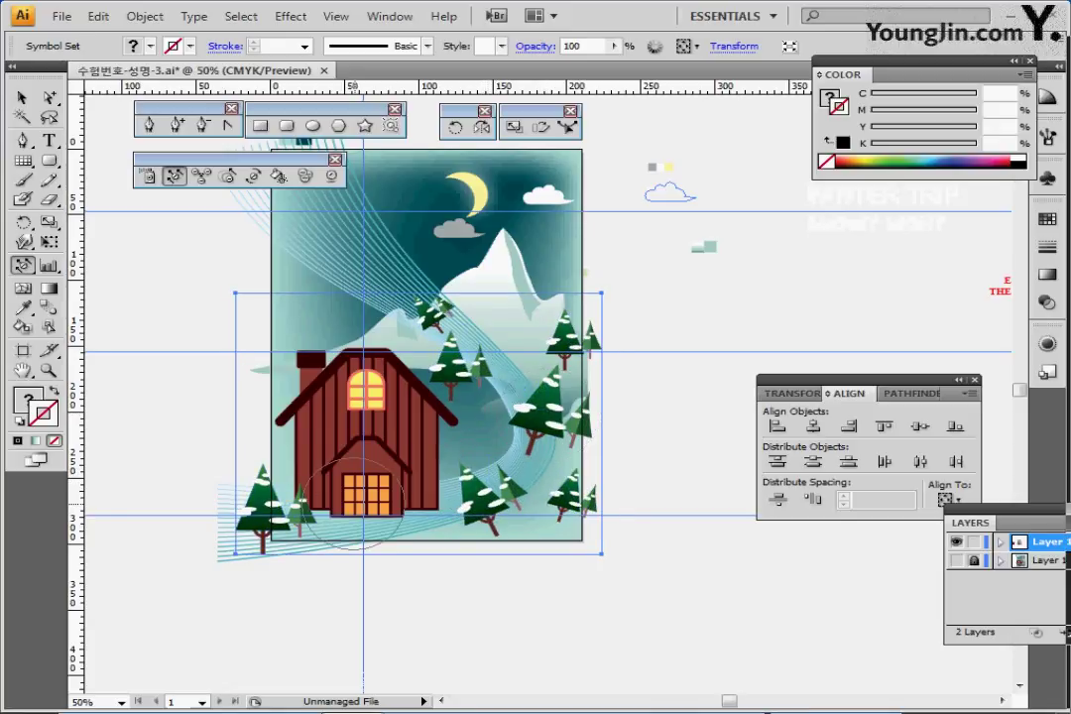
{"action": "left_click_drag", "start_coordinate": [283, 506], "coordinate": [311, 502]}
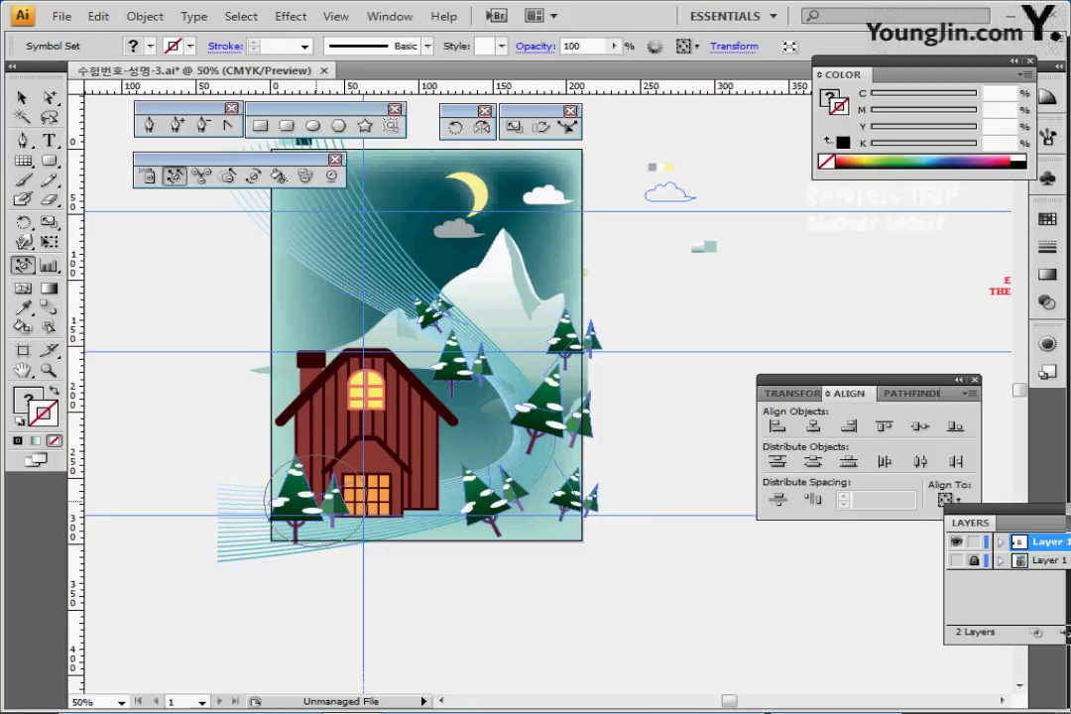
{"action": "left_click_drag", "start_coordinate": [463, 362], "coordinate": [454, 362]}
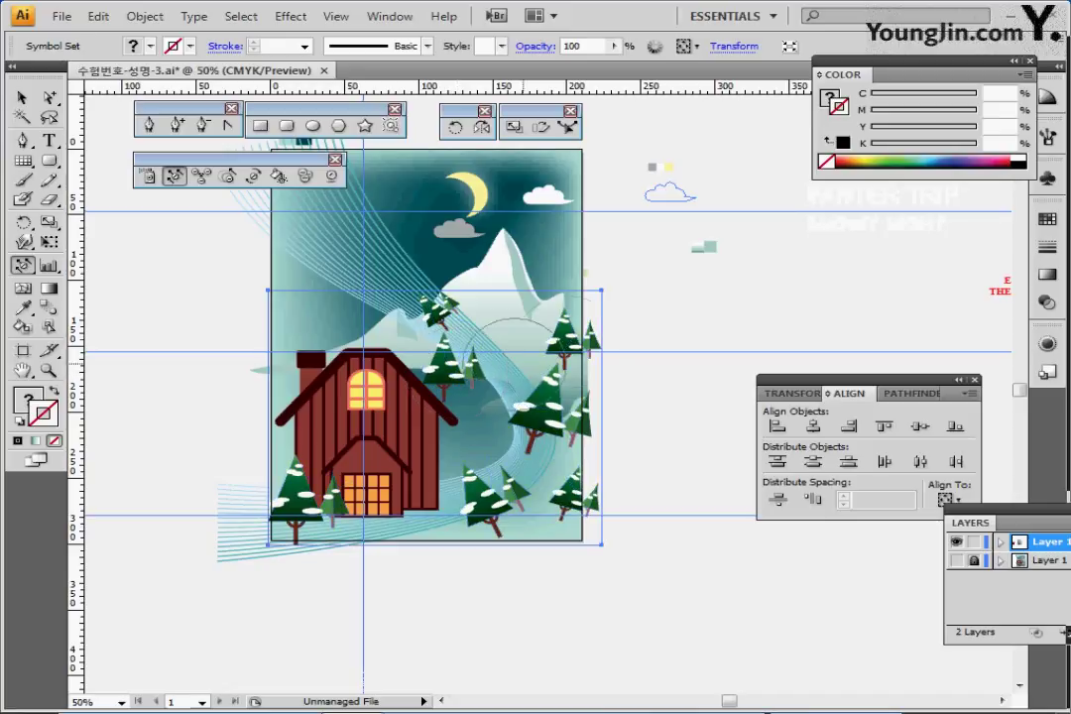
{"action": "left_click_drag", "start_coordinate": [582, 335], "coordinate": [567, 338]}
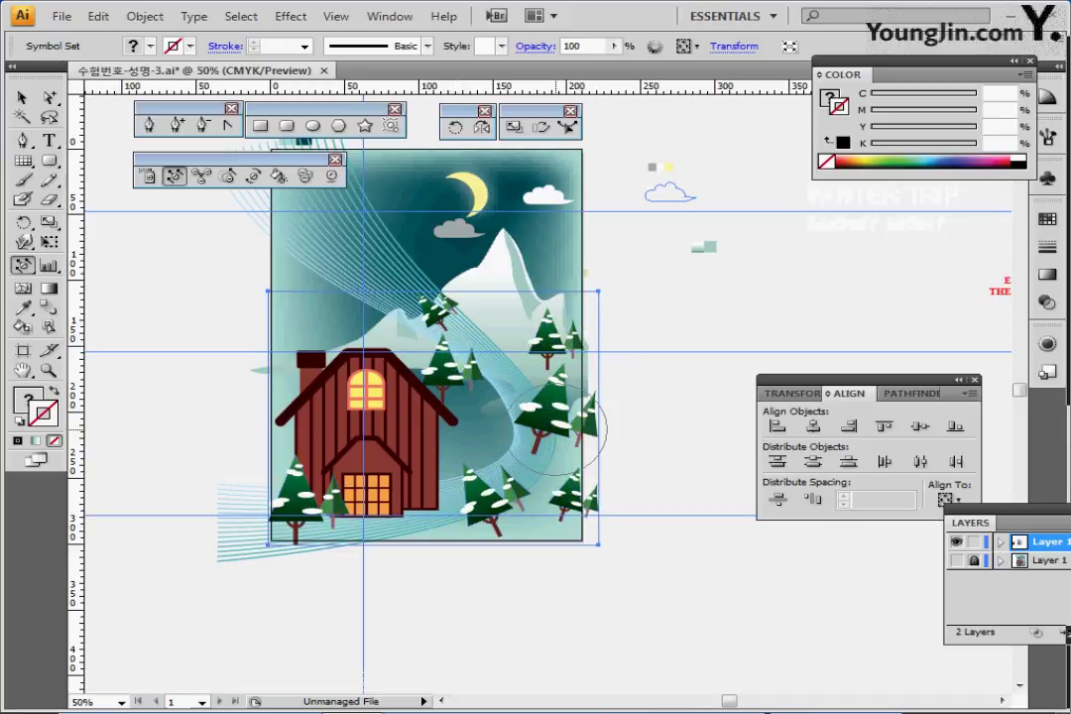
{"action": "left_click_drag", "start_coordinate": [556, 429], "coordinate": [551, 430]}
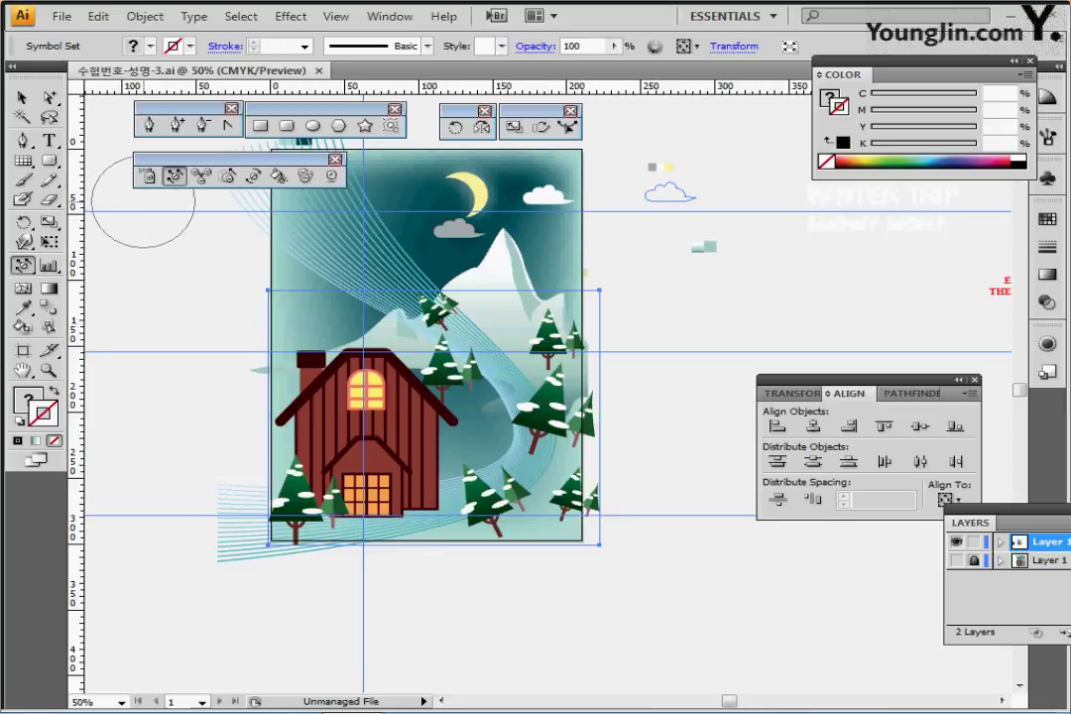
Make the small tree on the mountain slope and the large right-edge tree semi-transparent with the Symbol Screener
{"action": "left_click", "coordinate": [305, 176]}
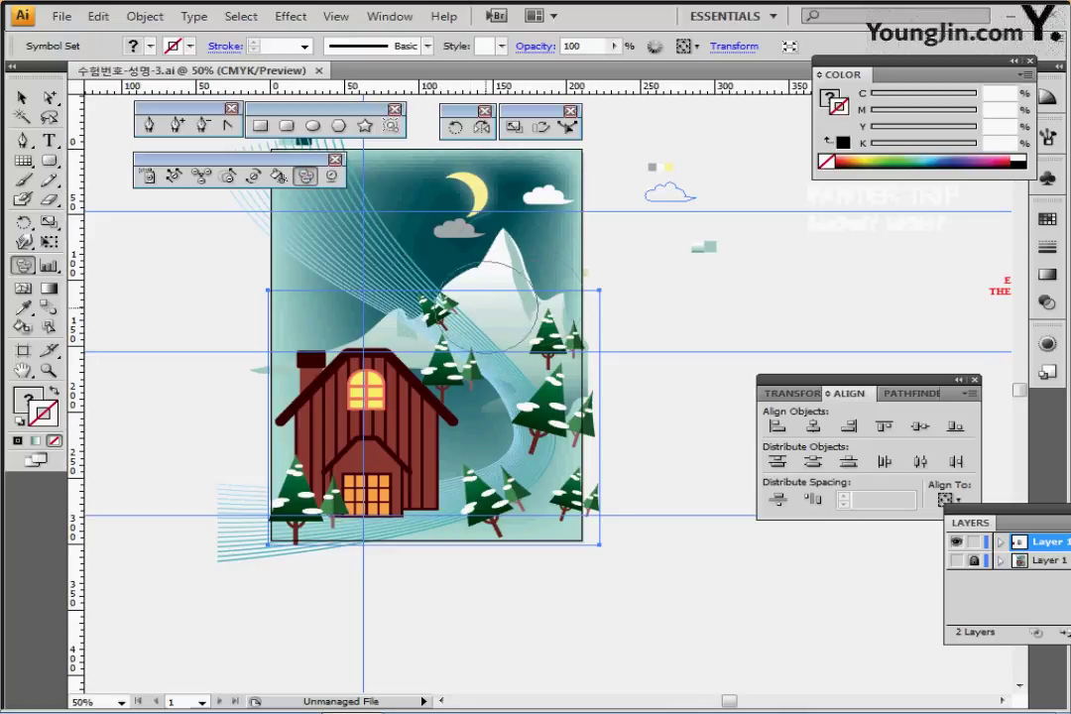
{"action": "left_click", "coordinate": [440, 308]}
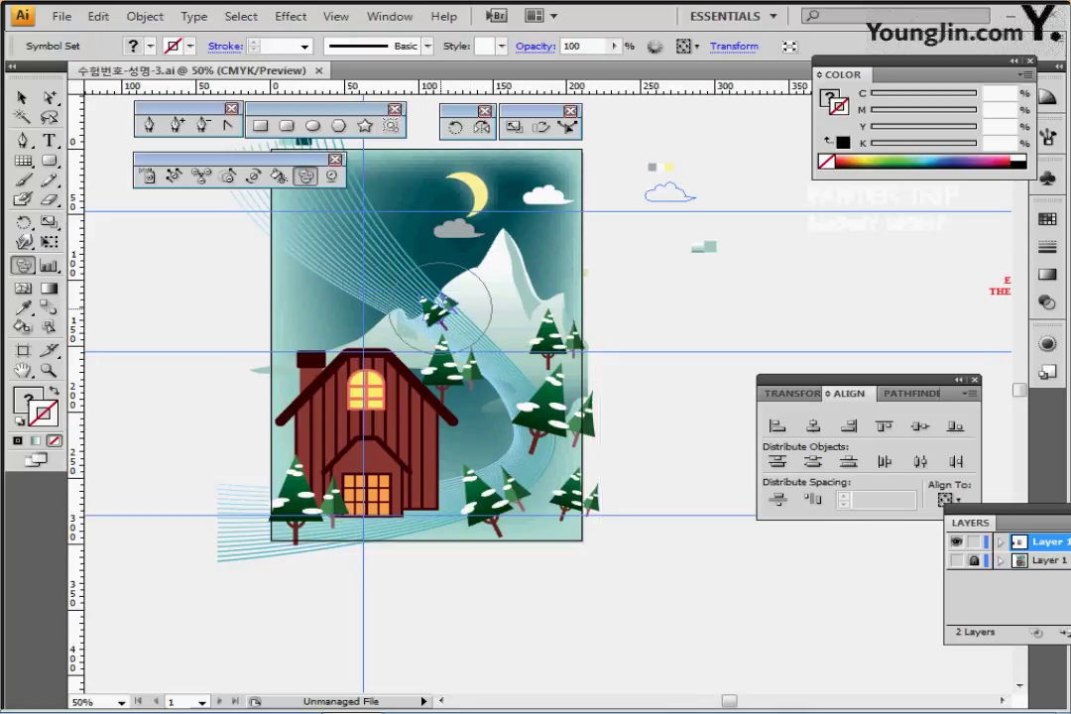
{"action": "left_click", "coordinate": [553, 404]}
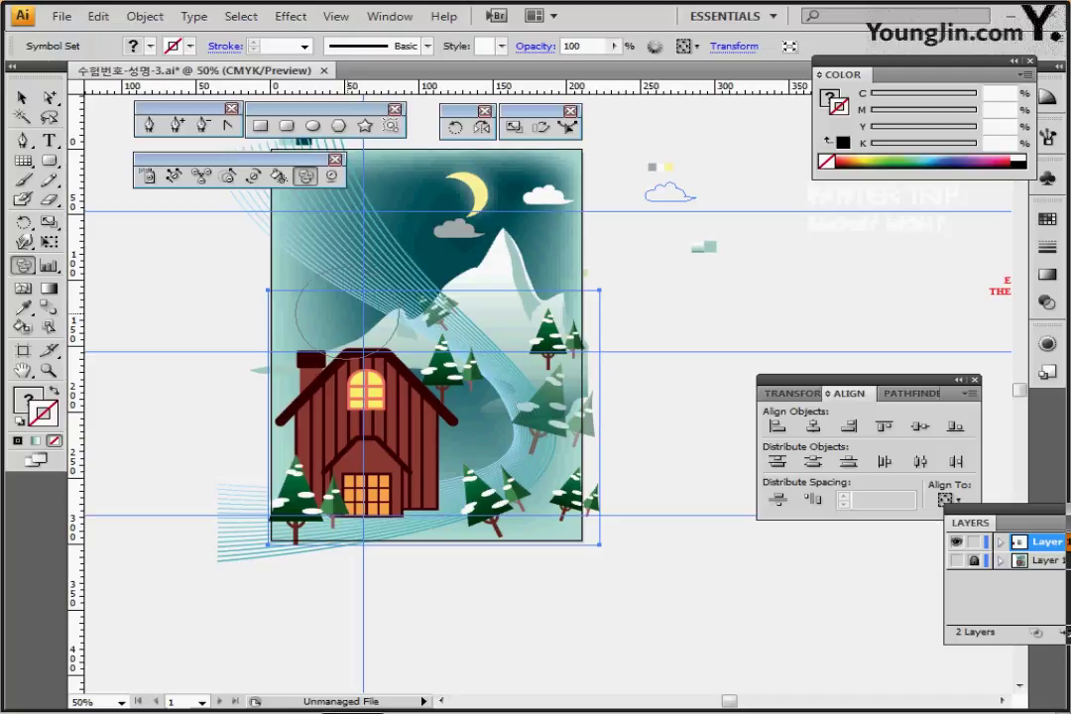
Stain the small slope tree and the upper-right mountain tree with the black swatch (K 100) using the Symbol Stainer
{"action": "left_click", "coordinate": [279, 175]}
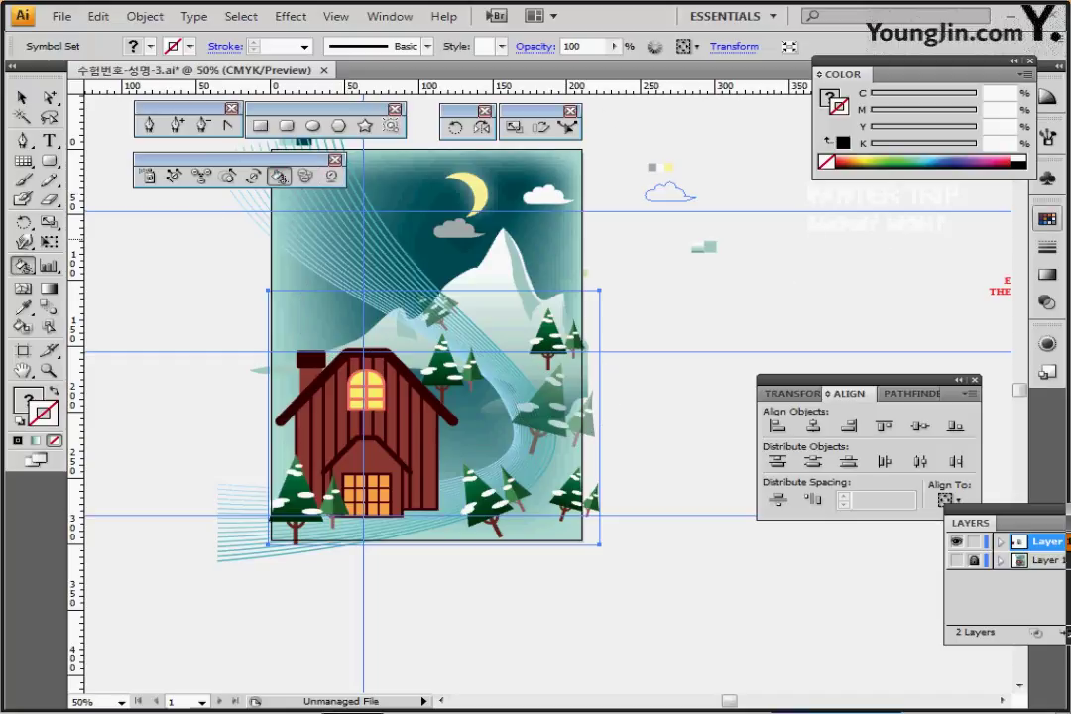
{"action": "left_click", "coordinate": [1046, 218]}
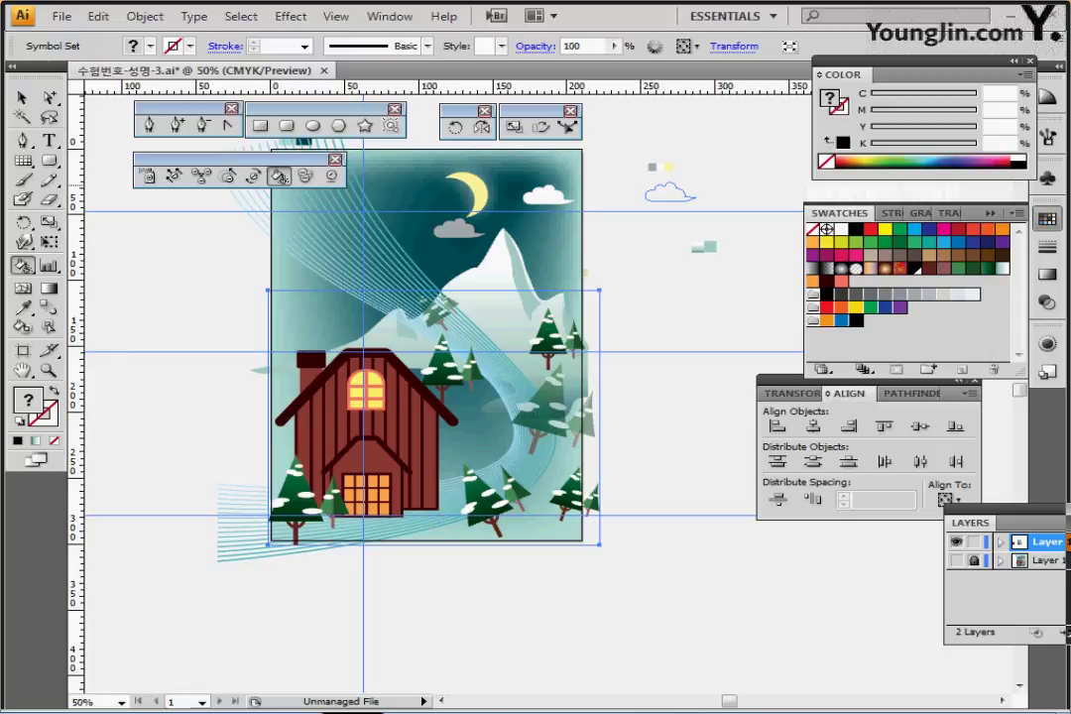
{"action": "left_click", "coordinate": [826, 321]}
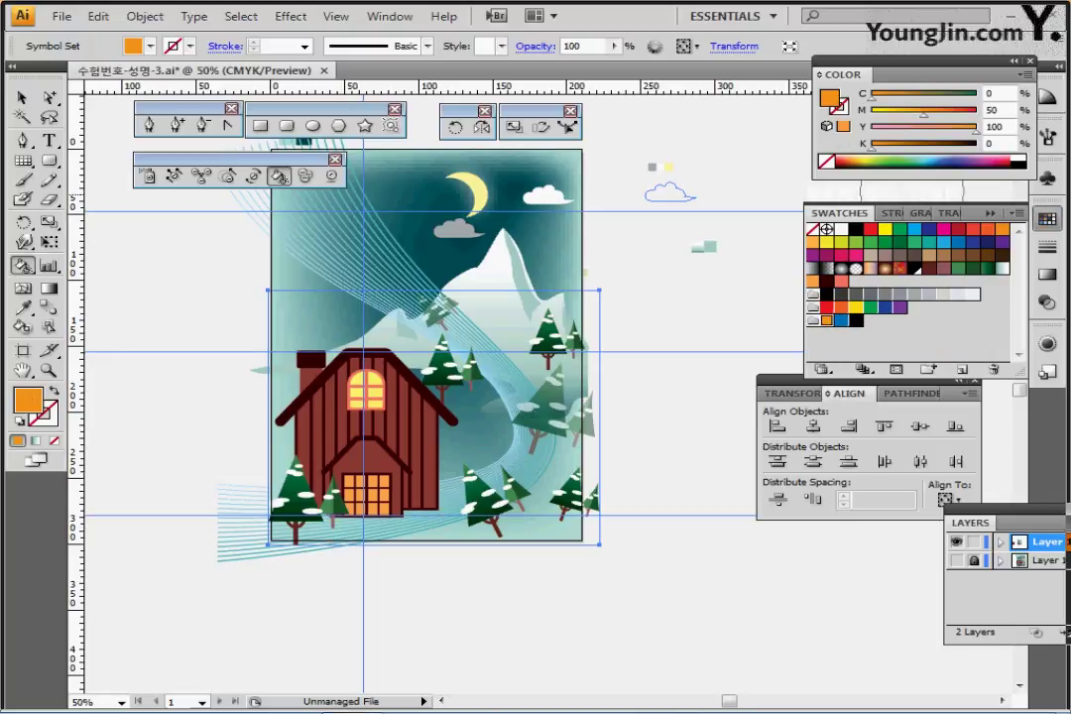
{"action": "left_click", "coordinate": [856, 230]}
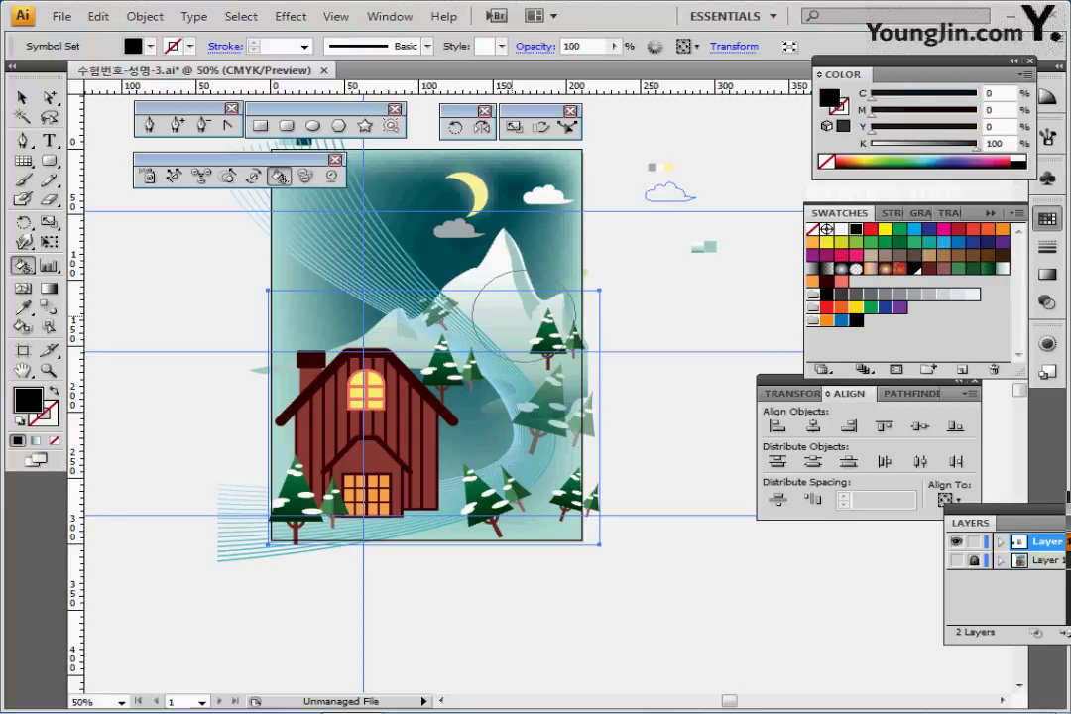
{"action": "left_click", "coordinate": [445, 311]}
{"action": "left_click_drag", "start_coordinate": [595, 362], "coordinate": [547, 349]}
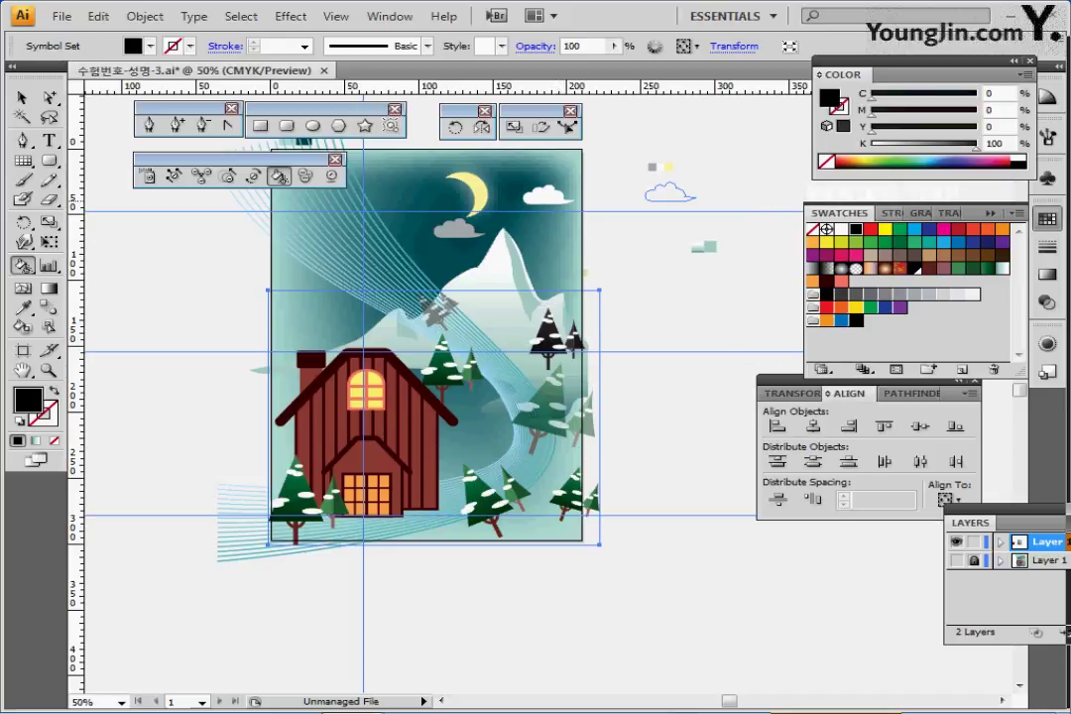
Stain the lower-middle tree blue (C 85, M 50) and the lower-right tree orange (M 50, Y 100)
{"action": "left_click", "coordinate": [841, 320]}
{"action": "mouse_move", "coordinate": [483, 520]}
{"action": "left_mouse_down"}
{"action": "mouse_move", "coordinate": [480, 494]}
{"action": "mouse_move", "coordinate": [501, 491]}
{"action": "left_mouse_up"}
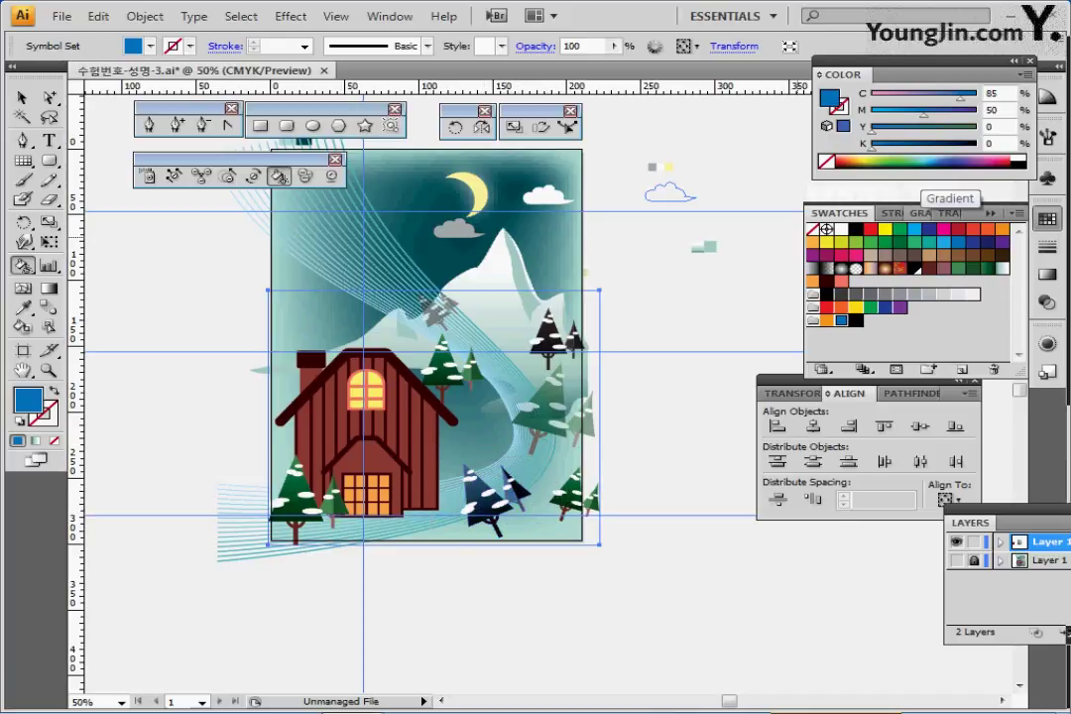
{"action": "left_click", "coordinate": [827, 321]}
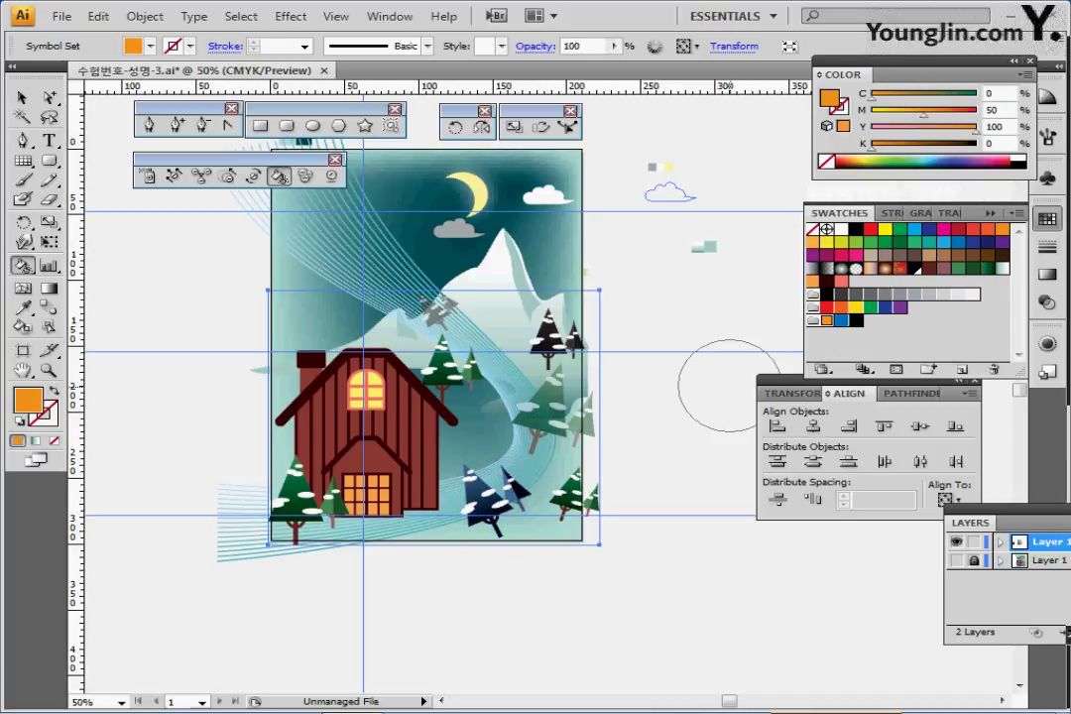
{"action": "mouse_move", "coordinate": [558, 537]}
{"action": "left_mouse_down"}
{"action": "mouse_move", "coordinate": [592, 499]}
{"action": "mouse_move", "coordinate": [582, 495]}
{"action": "left_mouse_up"}
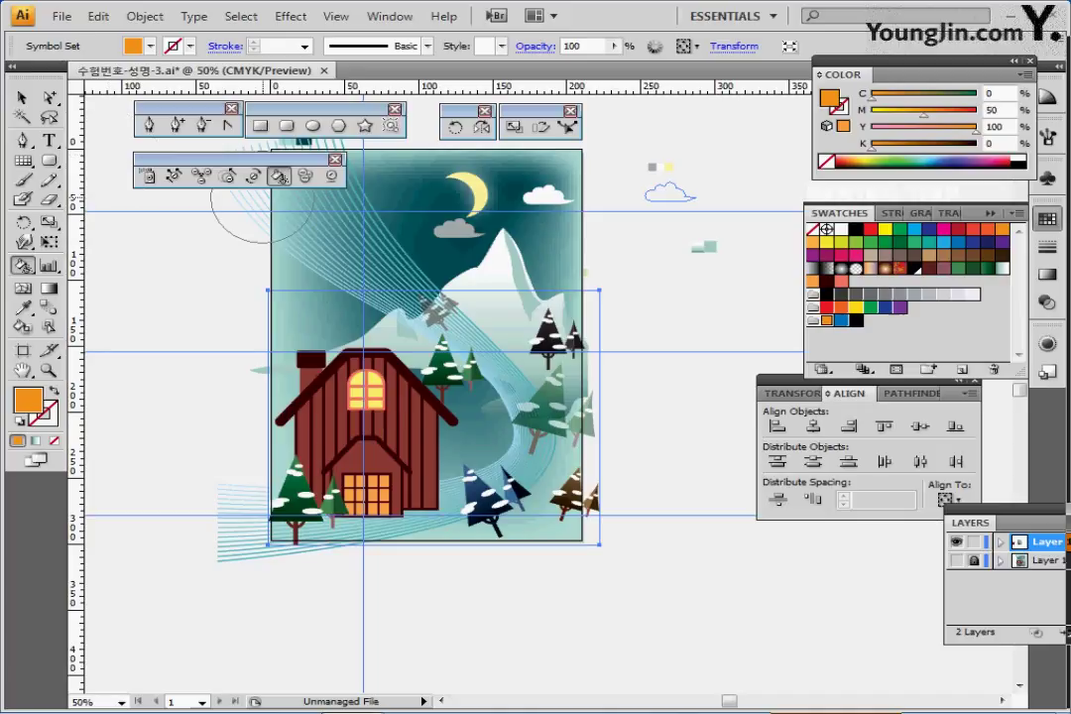
Shift the right-edge trees further inside the poster, then save the document and deselect the symbol set
{"action": "left_click", "coordinate": [174, 176]}
{"action": "mouse_move", "coordinate": [570, 532]}
{"action": "left_mouse_down"}
{"action": "mouse_move", "coordinate": [585, 489]}
{"action": "mouse_move", "coordinate": [571, 424]}
{"action": "mouse_move", "coordinate": [549, 425]}
{"action": "left_mouse_up"}
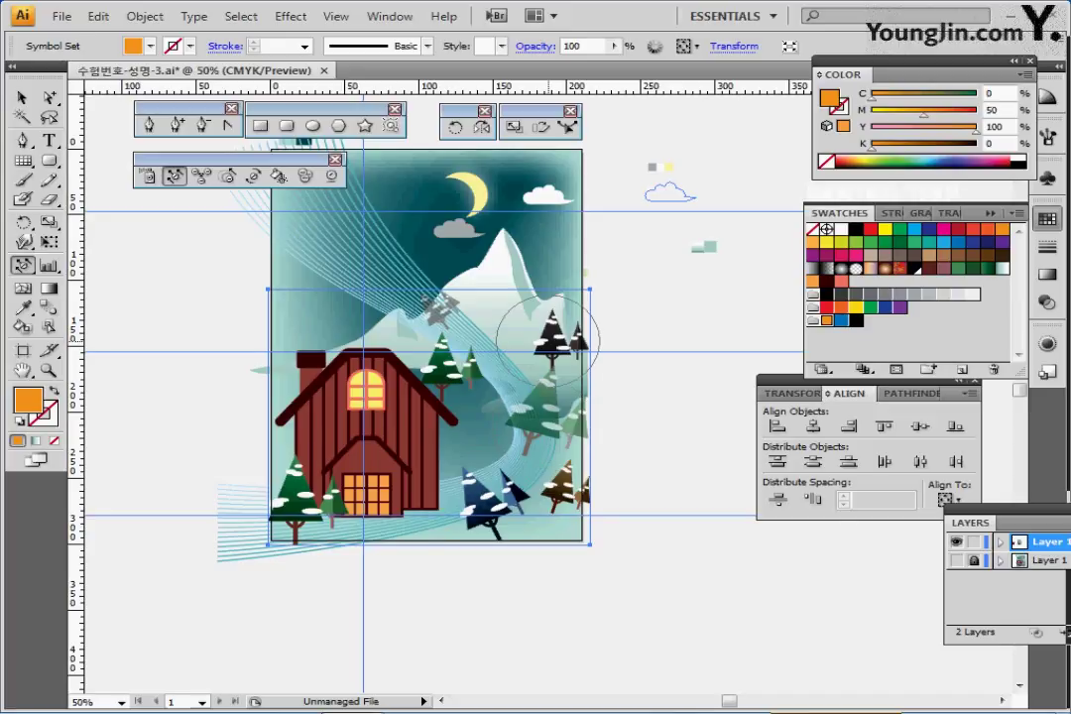
{"action": "key", "text": "ctrl"}
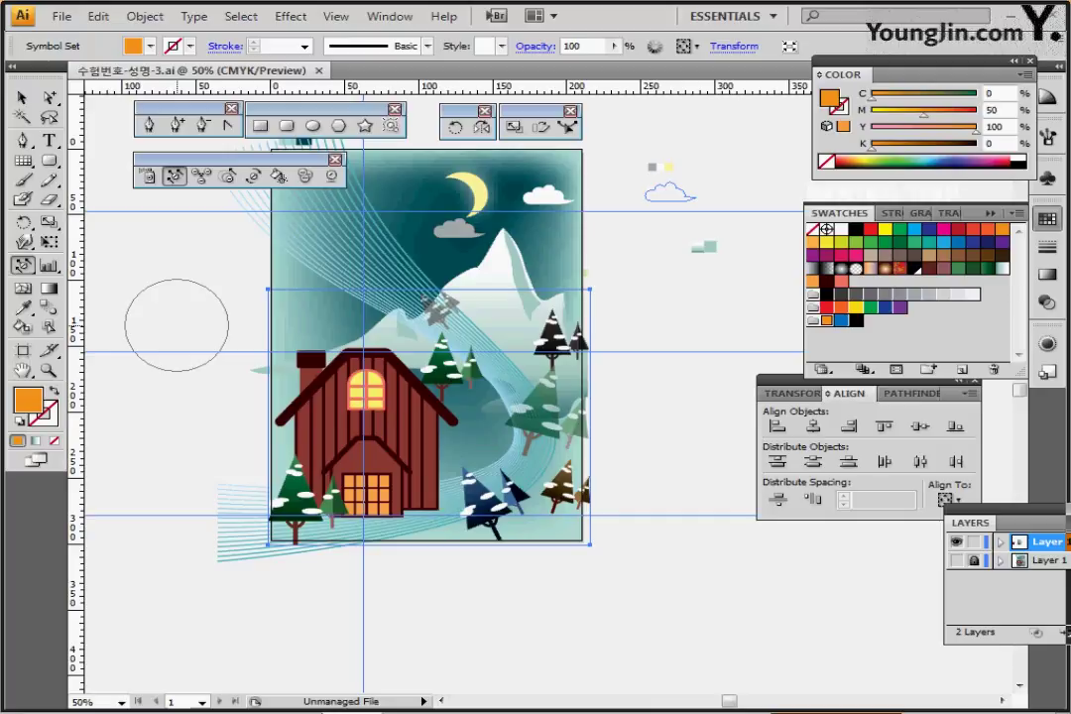
{"action": "left_click", "coordinate": [176, 325], "text": "ctrl"}
Open the Decorative_Scatter brush library
{"action": "left_click_drag", "start_coordinate": [177, 325], "coordinate": [124, 376]}
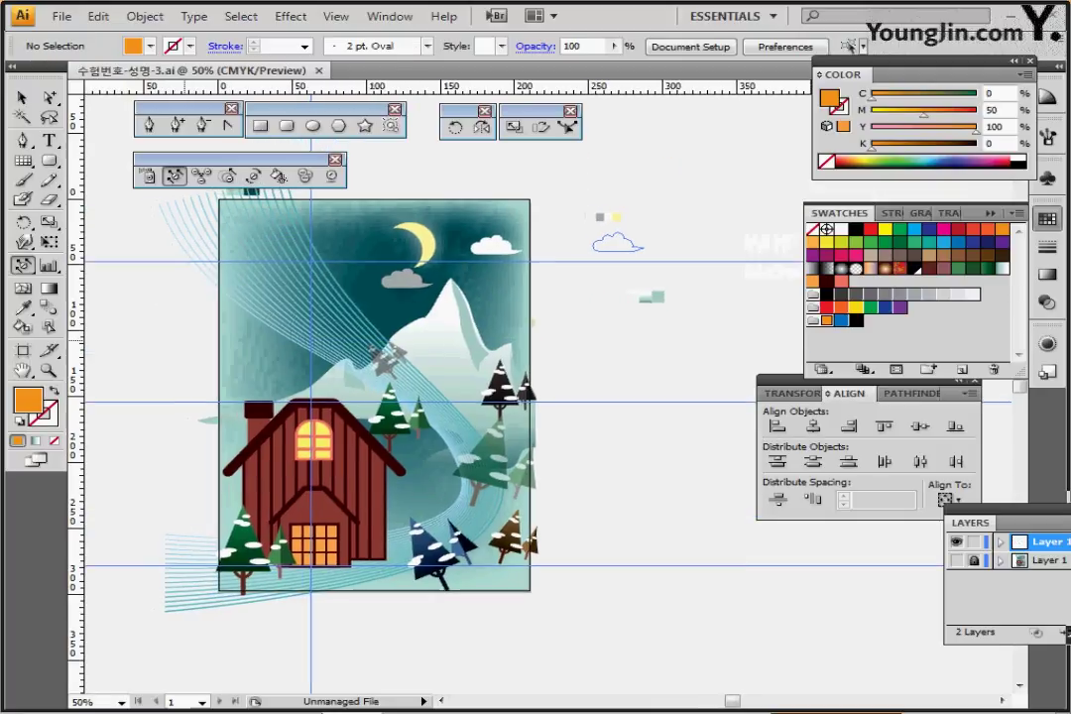
{"action": "left_click", "coordinate": [427, 46]}
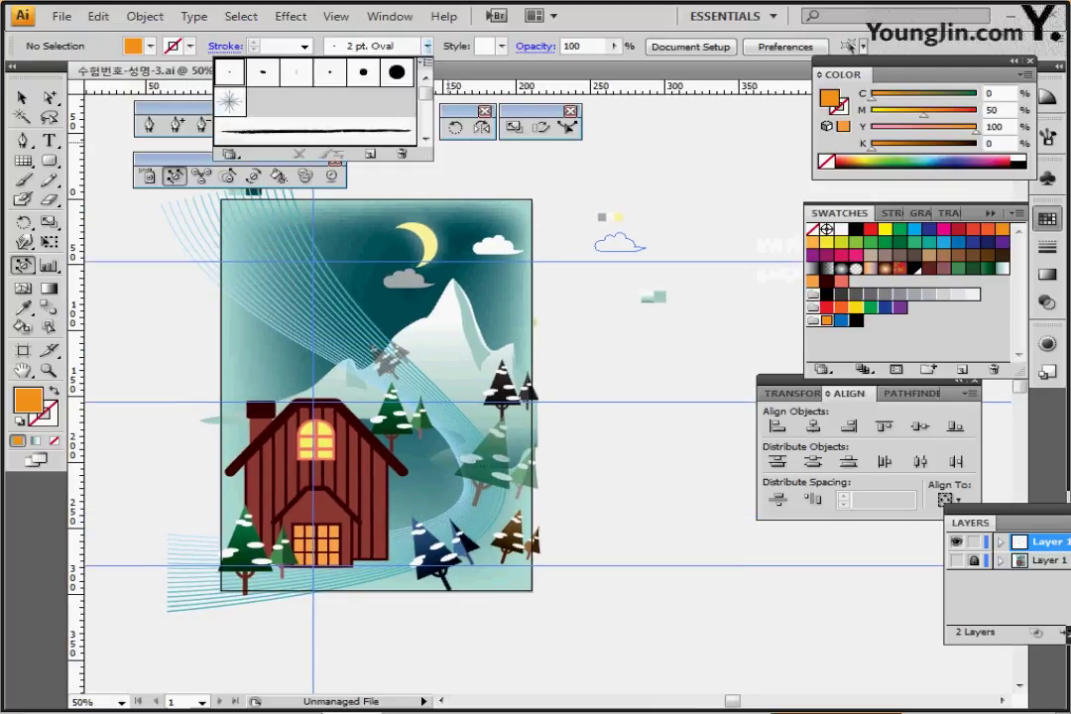
{"action": "left_click", "coordinate": [230, 154]}
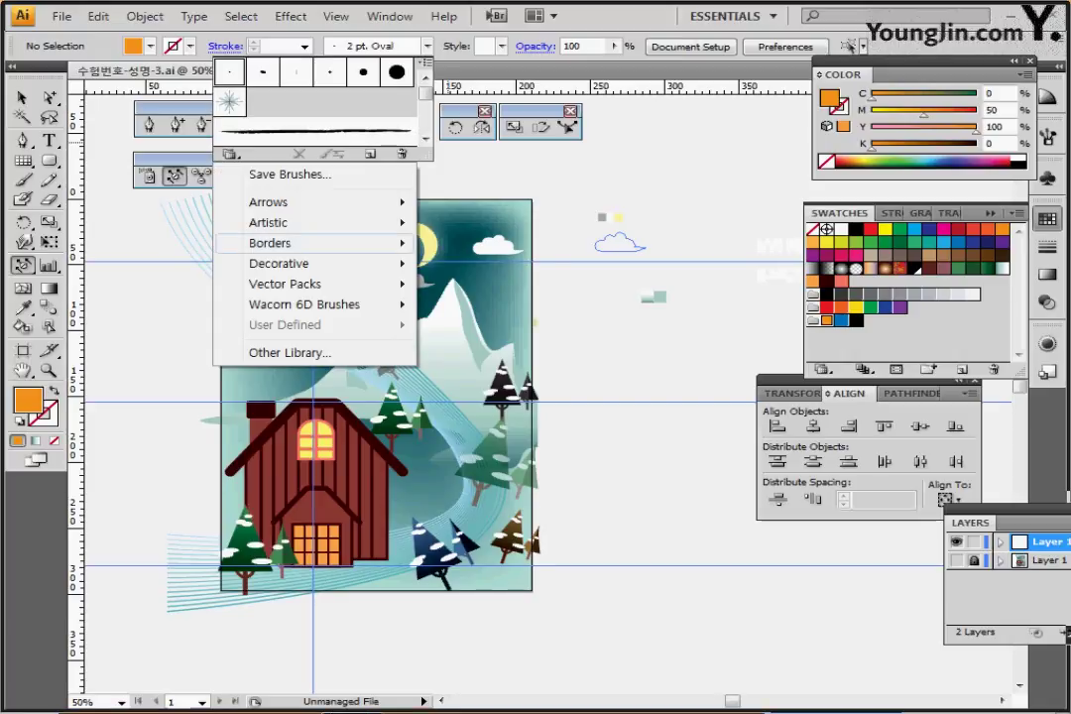
{"action": "mouse_move", "coordinate": [298, 263]}
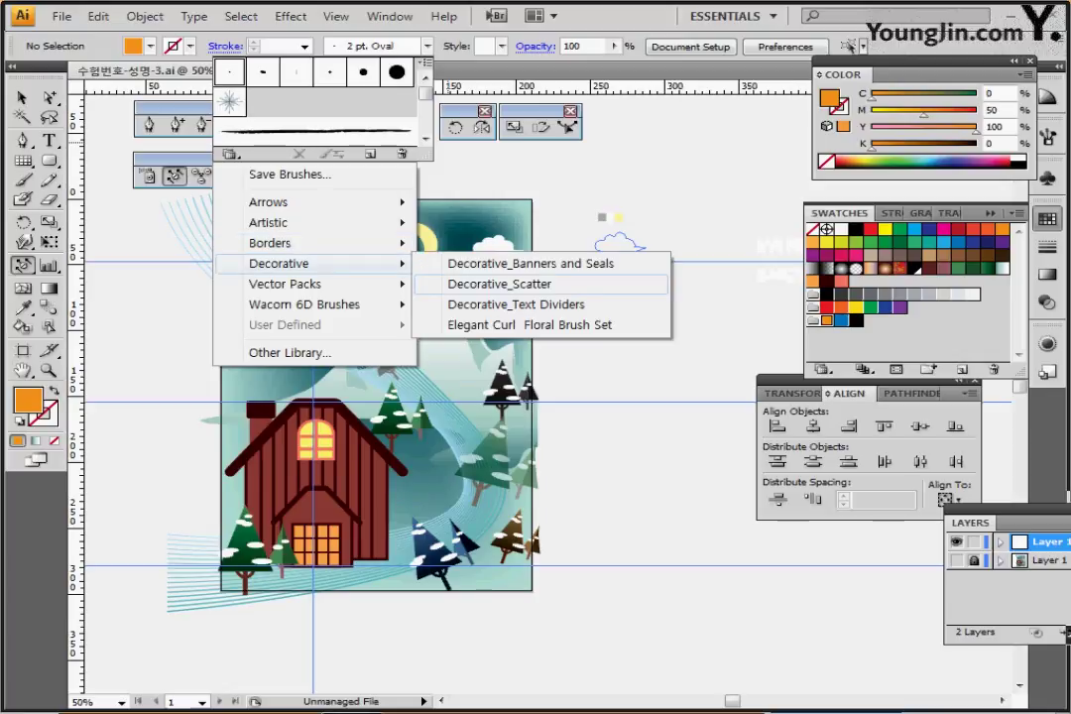
{"action": "left_click", "coordinate": [499, 283]}
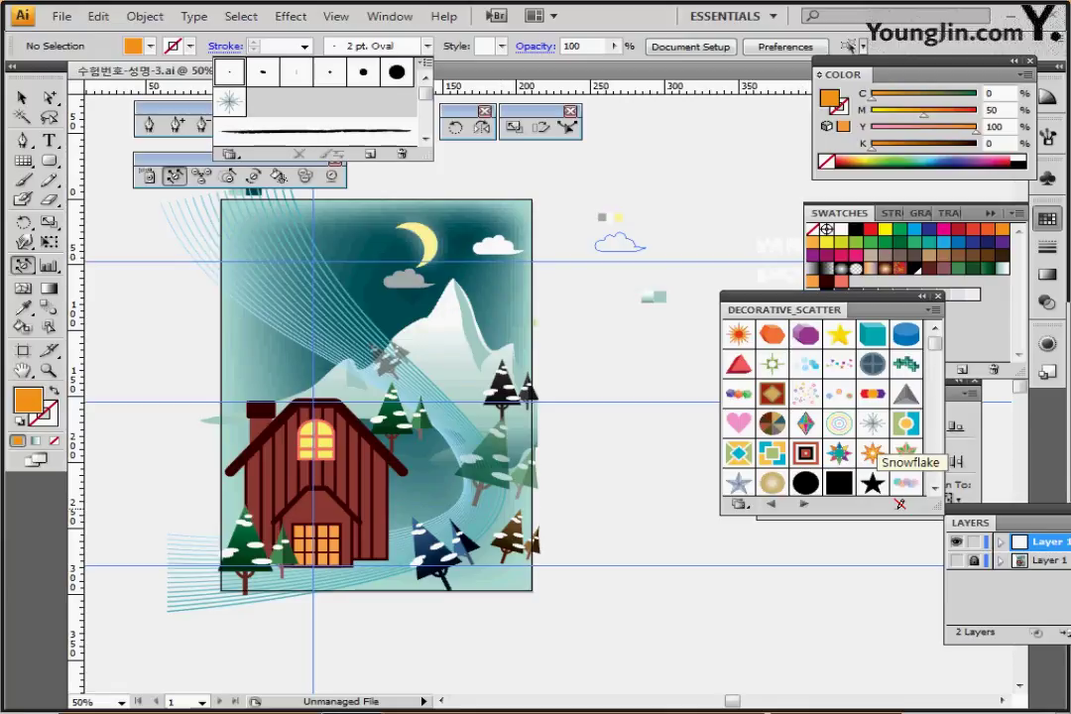
Choose the Snowflake scatter brush for the stroke, close the brush library and set the fill to none
{"action": "left_click", "coordinate": [873, 454]}
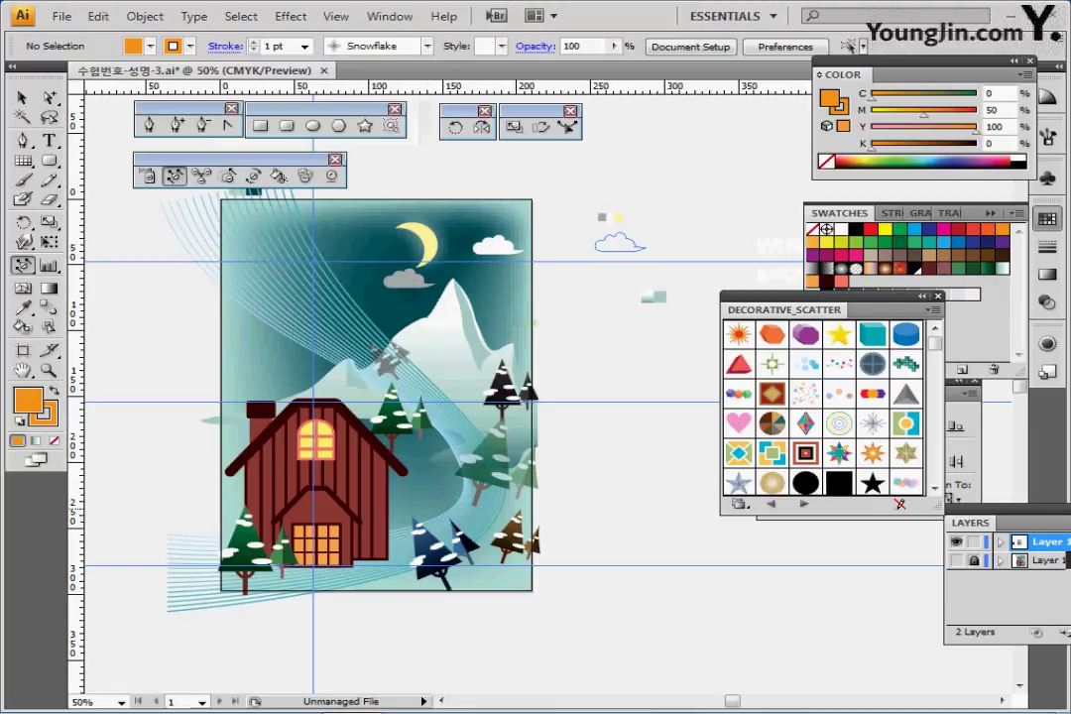
{"action": "left_click", "coordinate": [938, 296]}
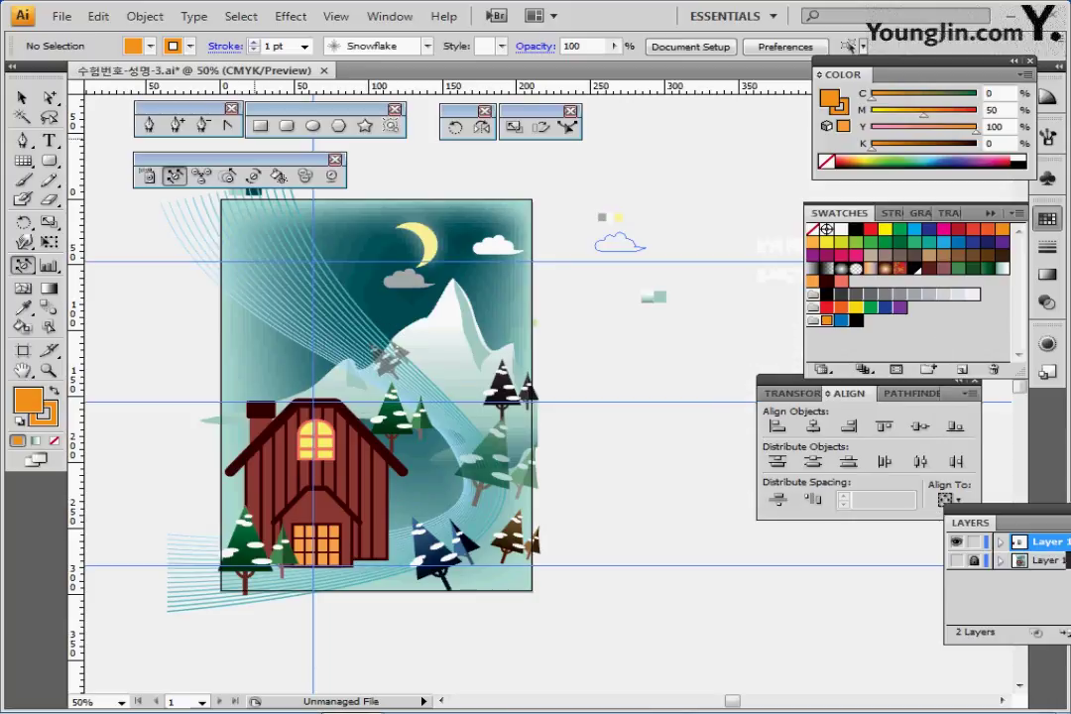
{"action": "left_click", "coordinate": [151, 47]}
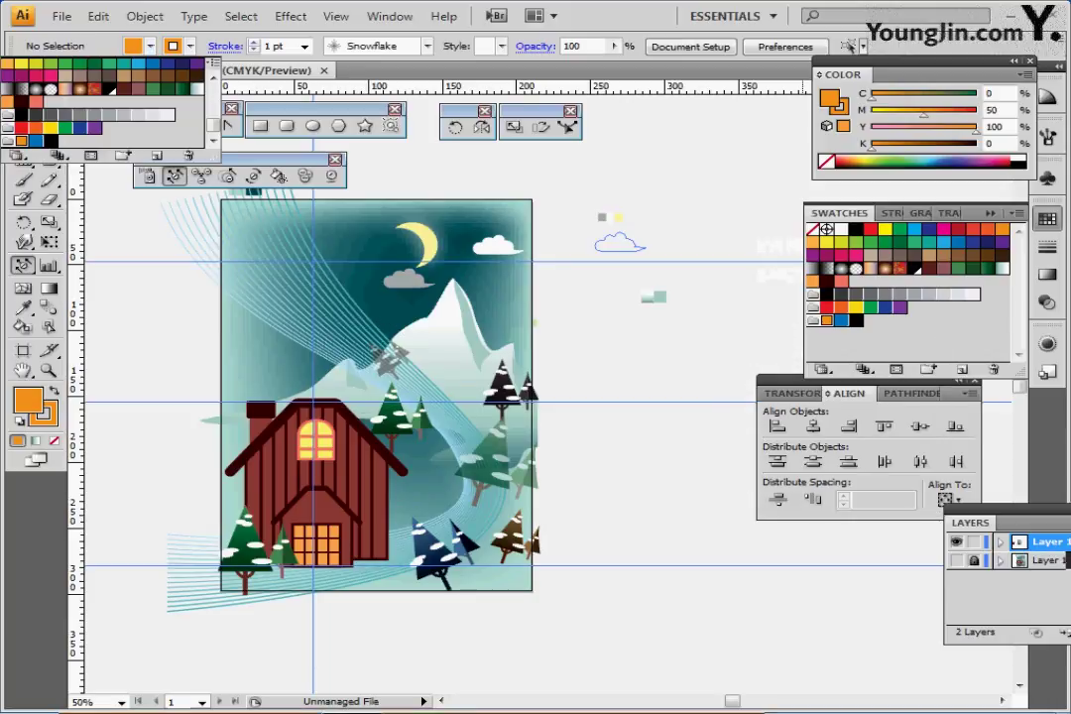
{"action": "left_click", "coordinate": [7, 63]}
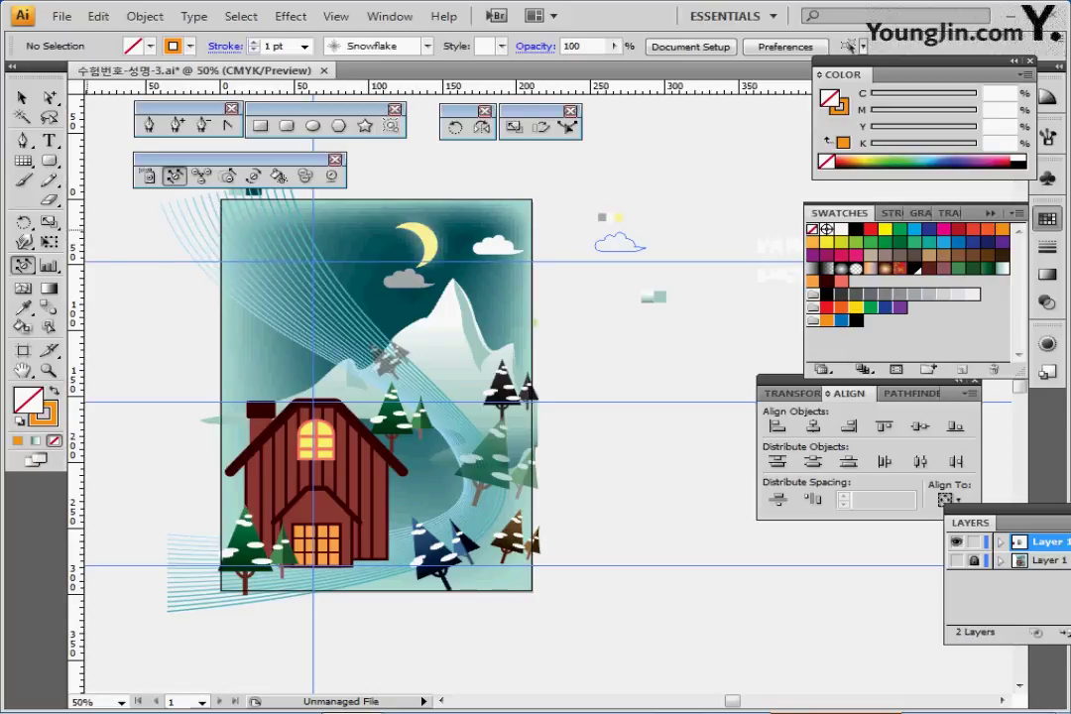
Draw a snowflake-brushed curve with the Pen tool along the wave lines, from above the poster's upper-left corner around to below its lower-left corner
{"action": "left_click", "coordinate": [149, 124]}
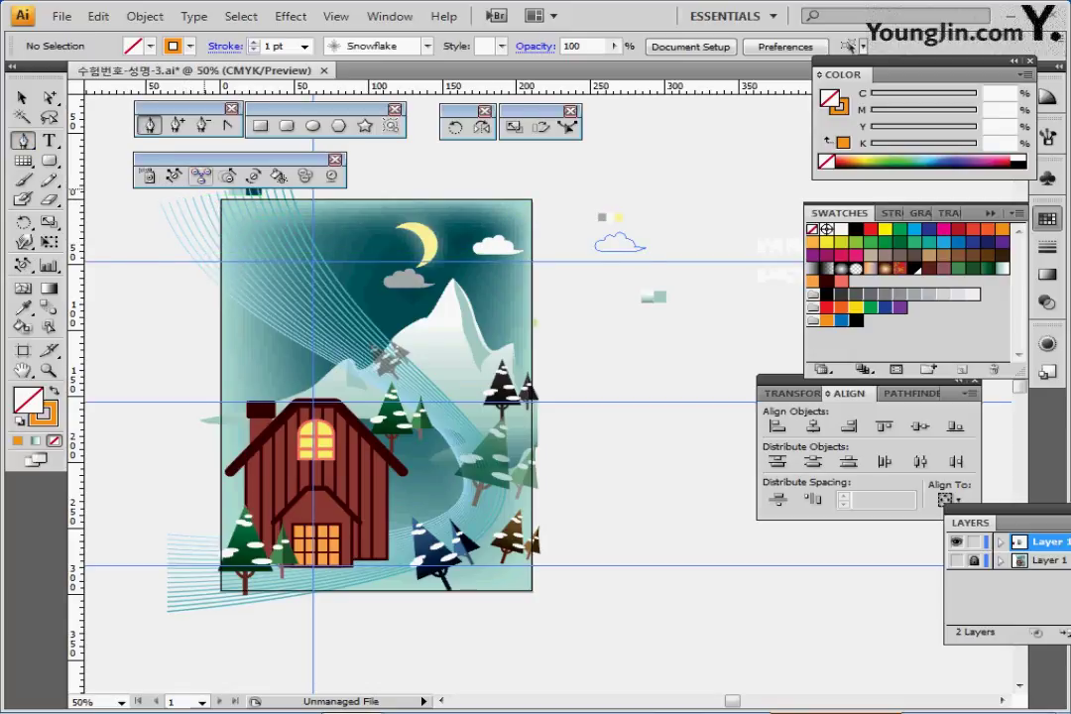
{"action": "left_click_drag", "start_coordinate": [198, 159], "coordinate": [198, 140]}
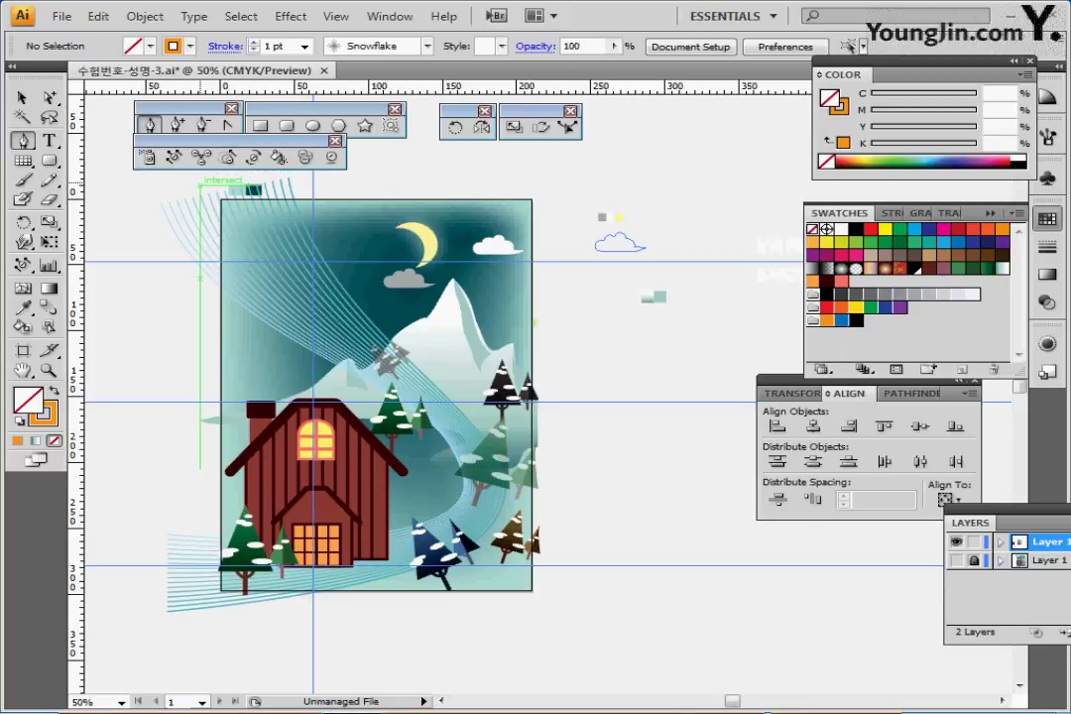
{"action": "left_click", "coordinate": [198, 185]}
{"action": "left_click_drag", "start_coordinate": [358, 379], "coordinate": [491, 451]}
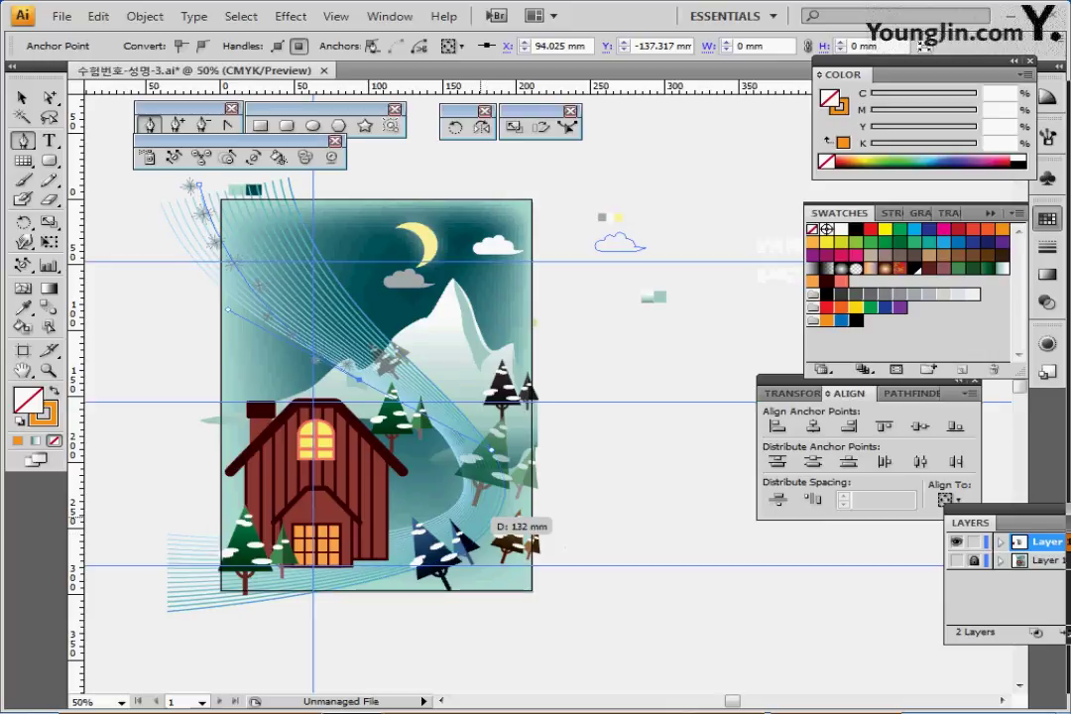
{"action": "left_click_drag", "start_coordinate": [468, 521], "coordinate": [439, 554]}
{"action": "left_click_drag", "start_coordinate": [217, 610], "coordinate": [158, 610]}
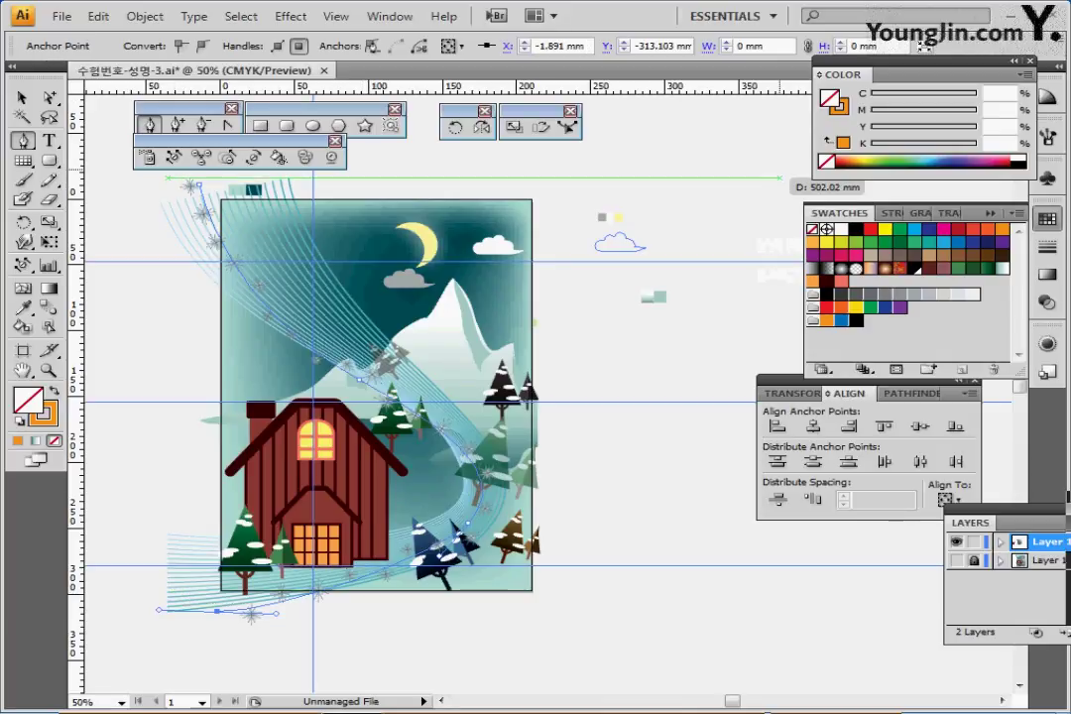
Show the snowflake path's stroke settings, then save the document and deselect the path
{"action": "left_click", "coordinate": [877, 212]}
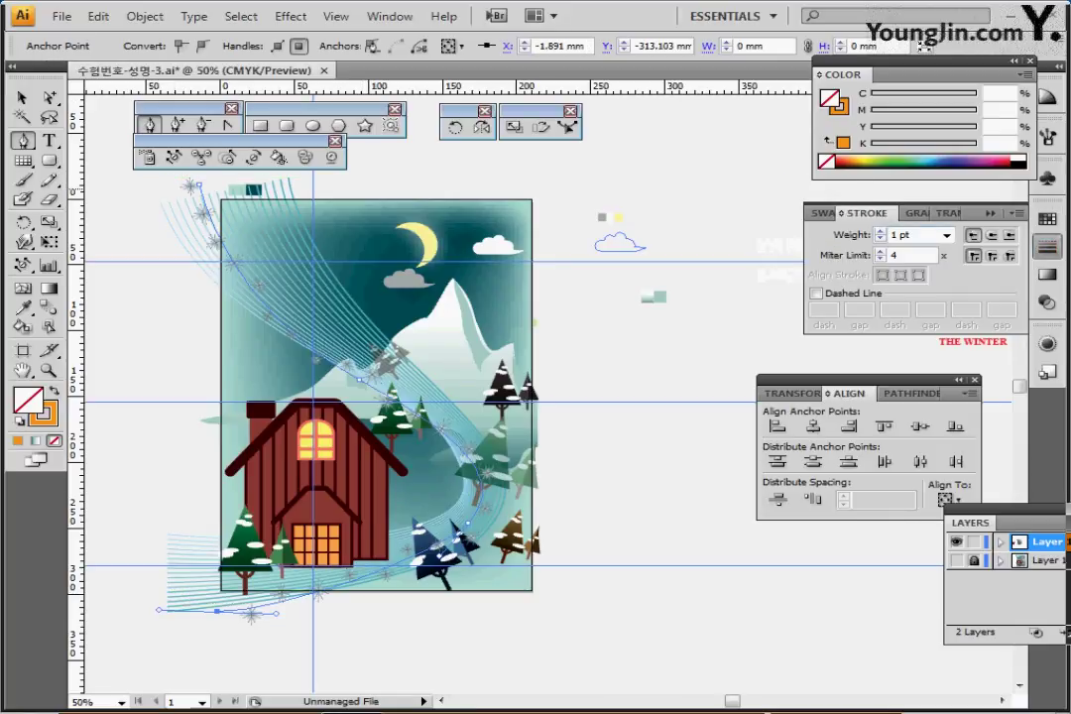
{"action": "left_click", "coordinate": [60, 16]}
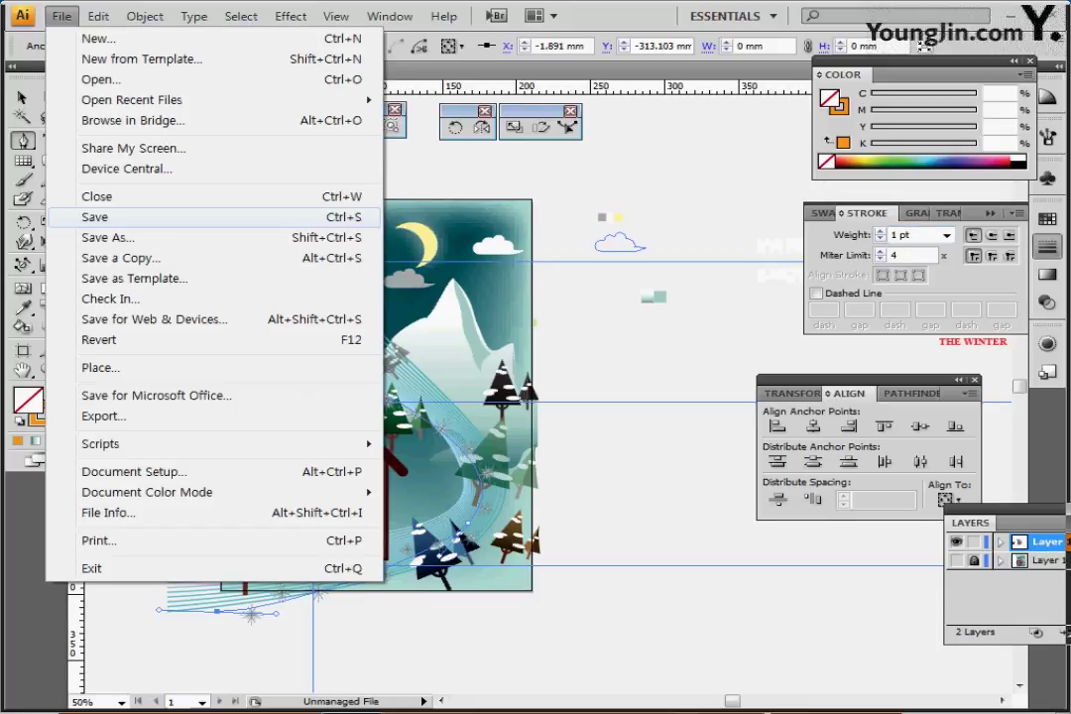
{"action": "left_click", "coordinate": [95, 217]}
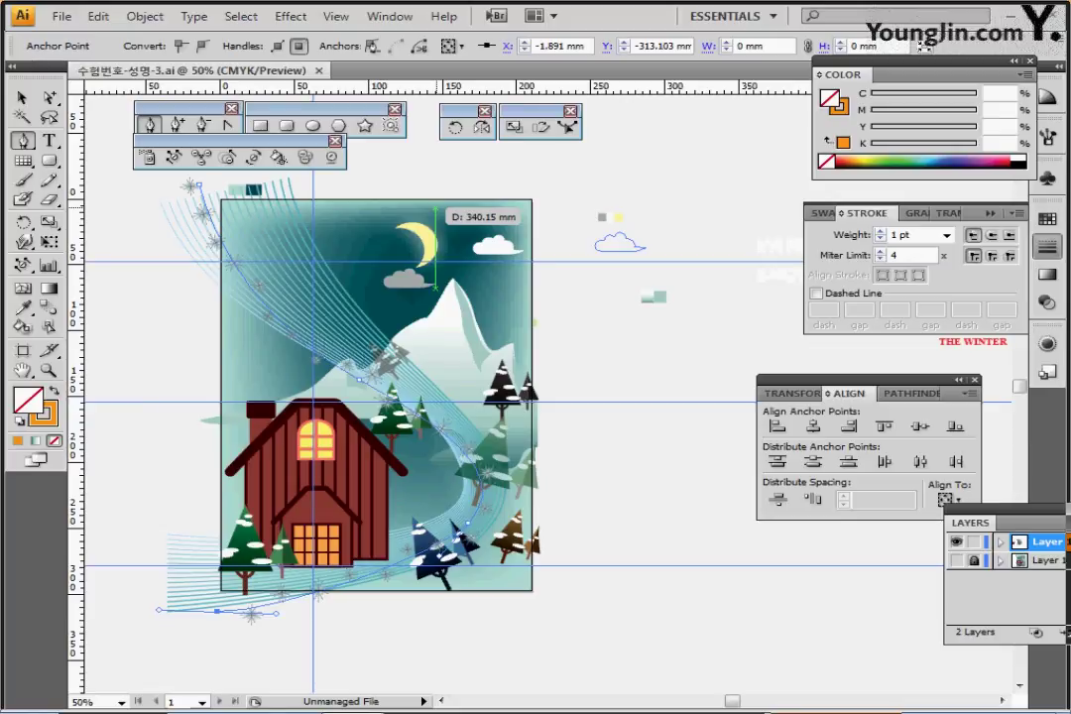
{"action": "left_click", "coordinate": [542, 176], "text": "ctrl"}
Move the white WINTER TRIP and SNOWY NIGHT text from the pasteboard into the poster's upper-left sky, then deselect it
{"action": "left_click_drag", "start_coordinate": [543, 178], "coordinate": [476, 188]}
{"action": "left_click_drag", "start_coordinate": [685, 196], "coordinate": [918, 372]}
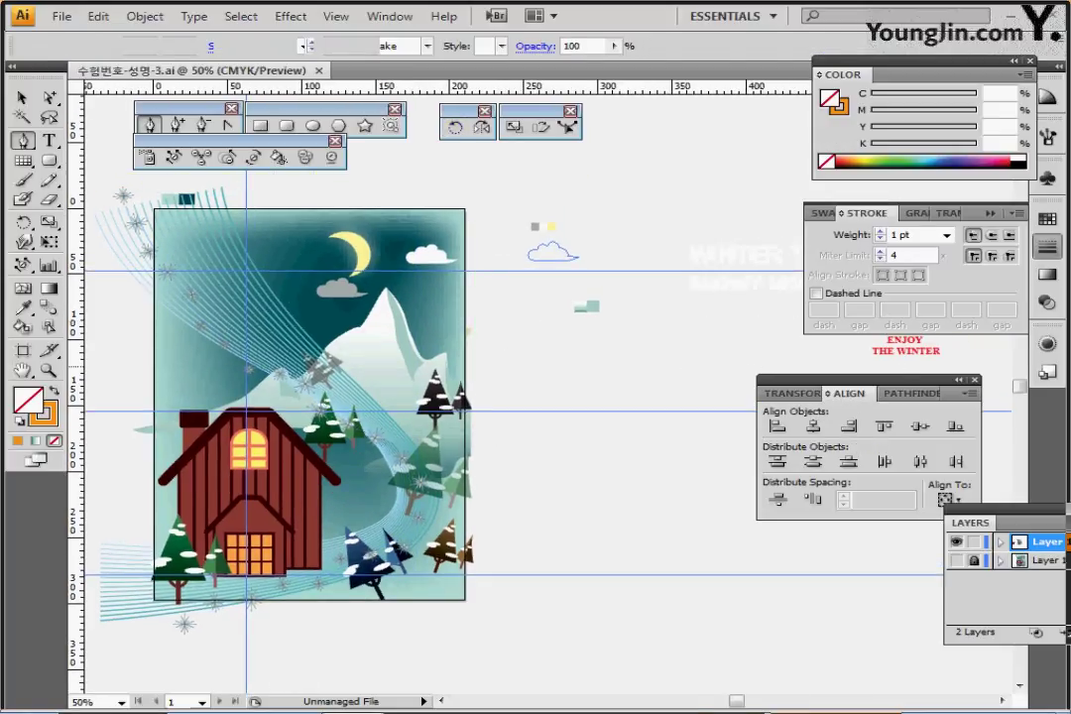
{"action": "left_click", "coordinate": [733, 255]}
{"action": "key", "text": "ctrl+shift+a"}
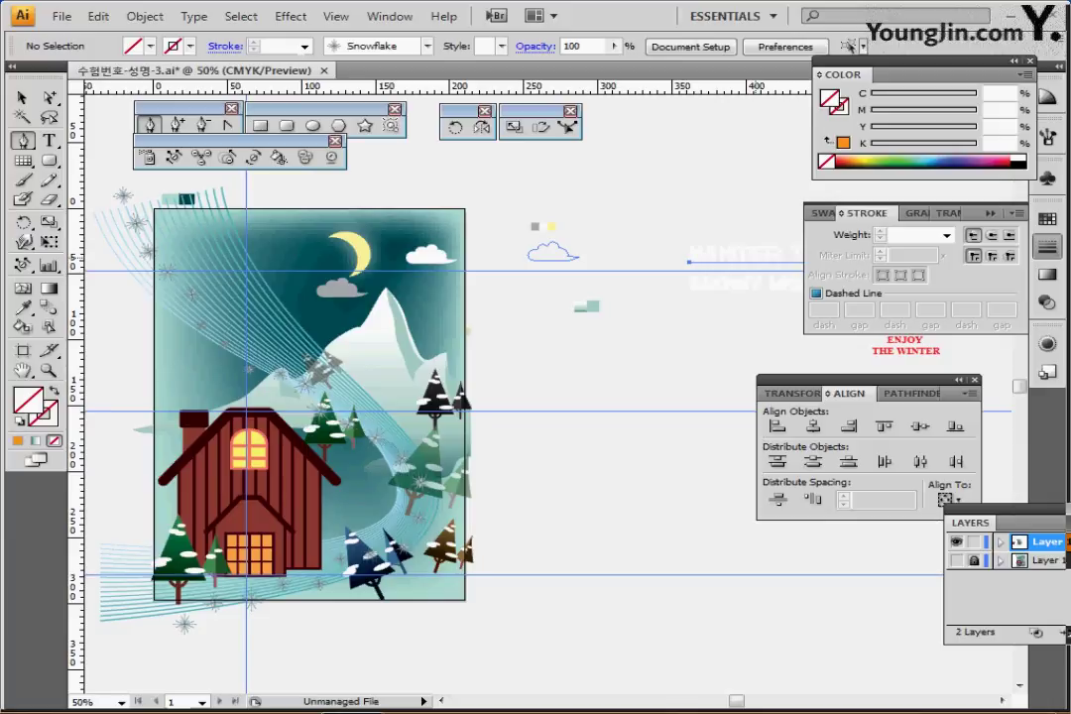
{"action": "left_click", "coordinate": [734, 255]}
{"action": "left_click", "coordinate": [579, 167]}
{"action": "left_click_drag", "start_coordinate": [579, 166], "coordinate": [256, 295]}
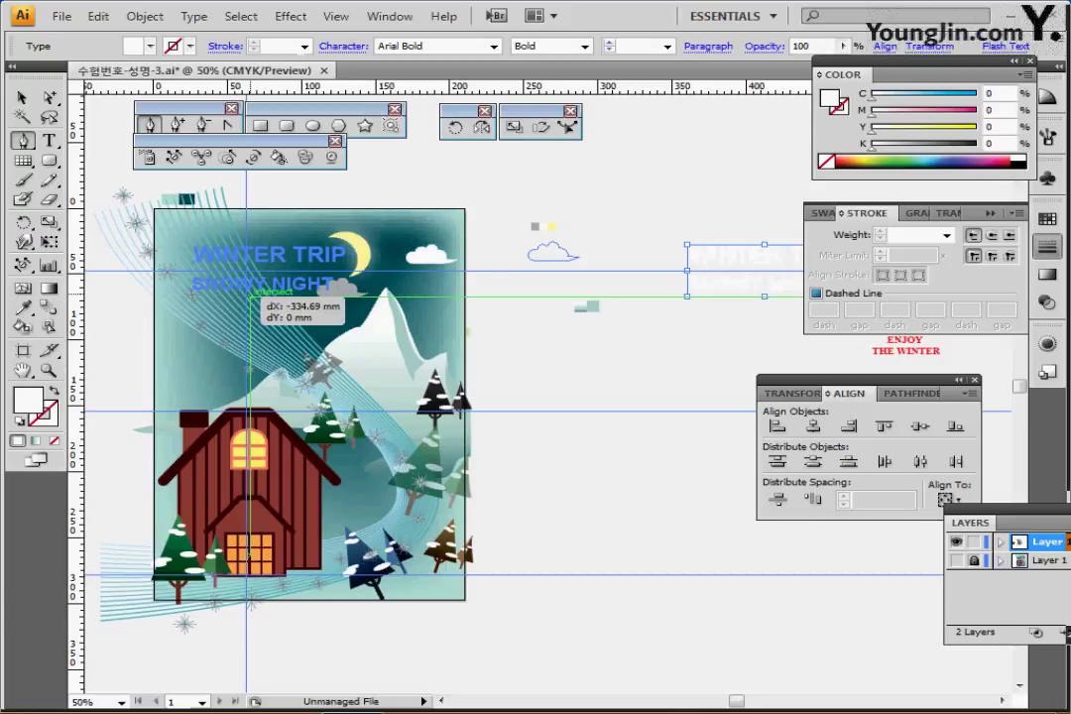
{"action": "left_click_drag", "start_coordinate": [255, 295], "coordinate": [256, 294]}
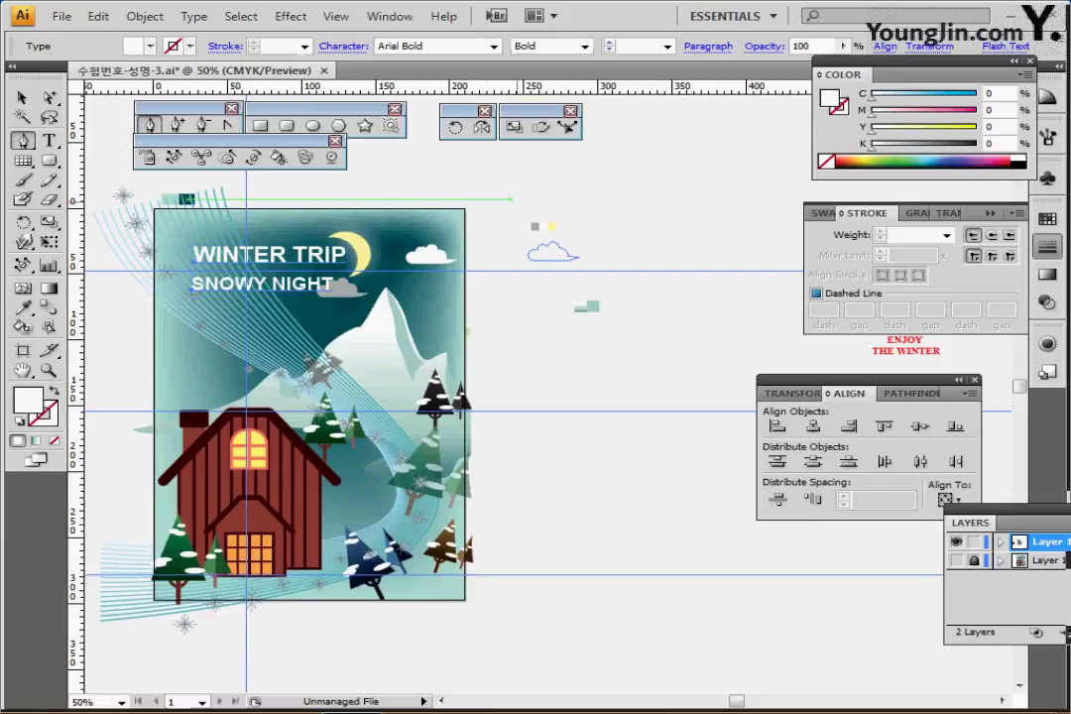
{"action": "left_click", "coordinate": [476, 236], "text": "ctrl"}
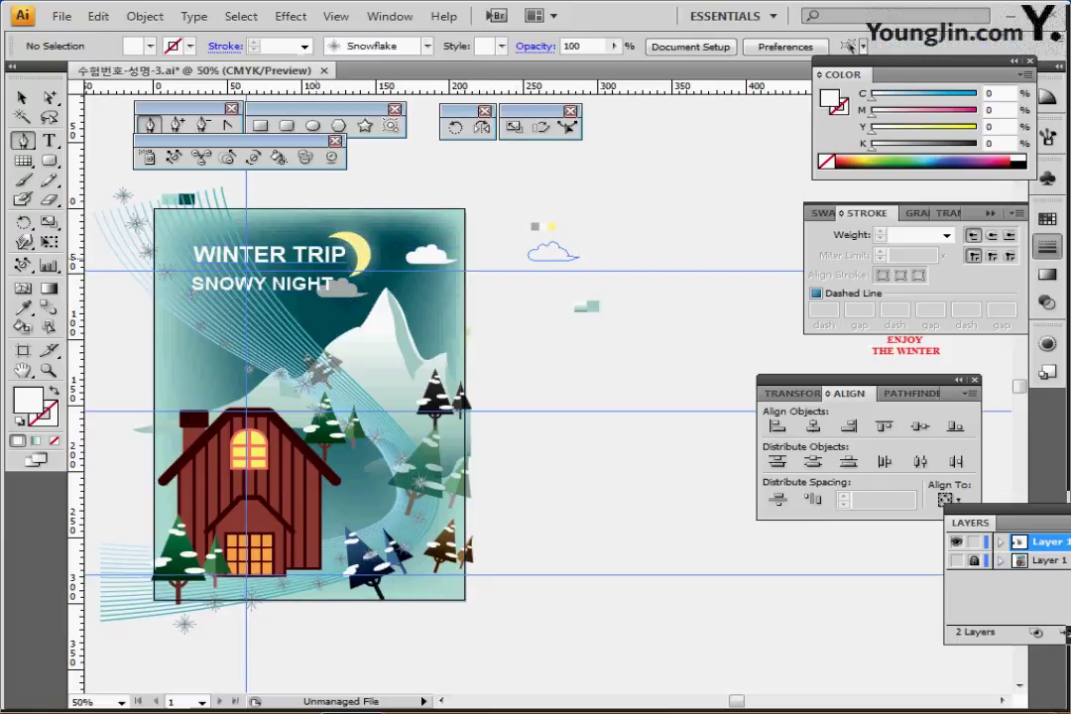
Apply an envelope warp to the WINTER TRIP text with the Arc Upper style, horizontal, and a 40% bend
{"action": "left_click", "coordinate": [317, 254], "text": "ctrl"}
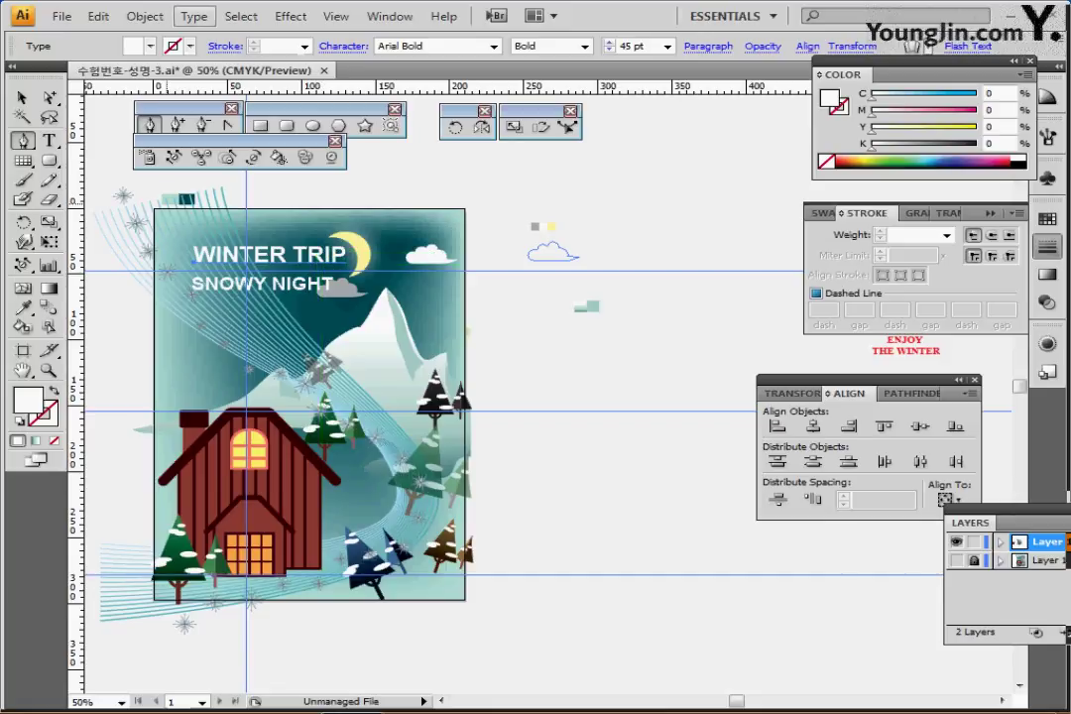
{"action": "left_click", "coordinate": [145, 16]}
{"action": "mouse_move", "coordinate": [201, 416]}
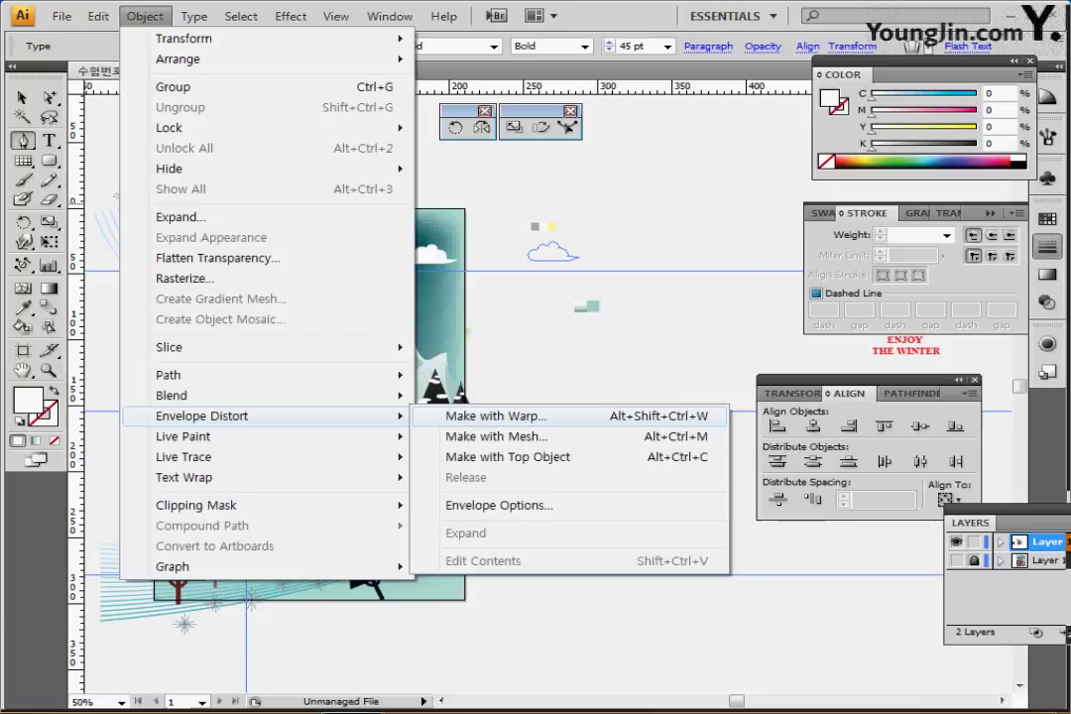
{"action": "left_click", "coordinate": [495, 415]}
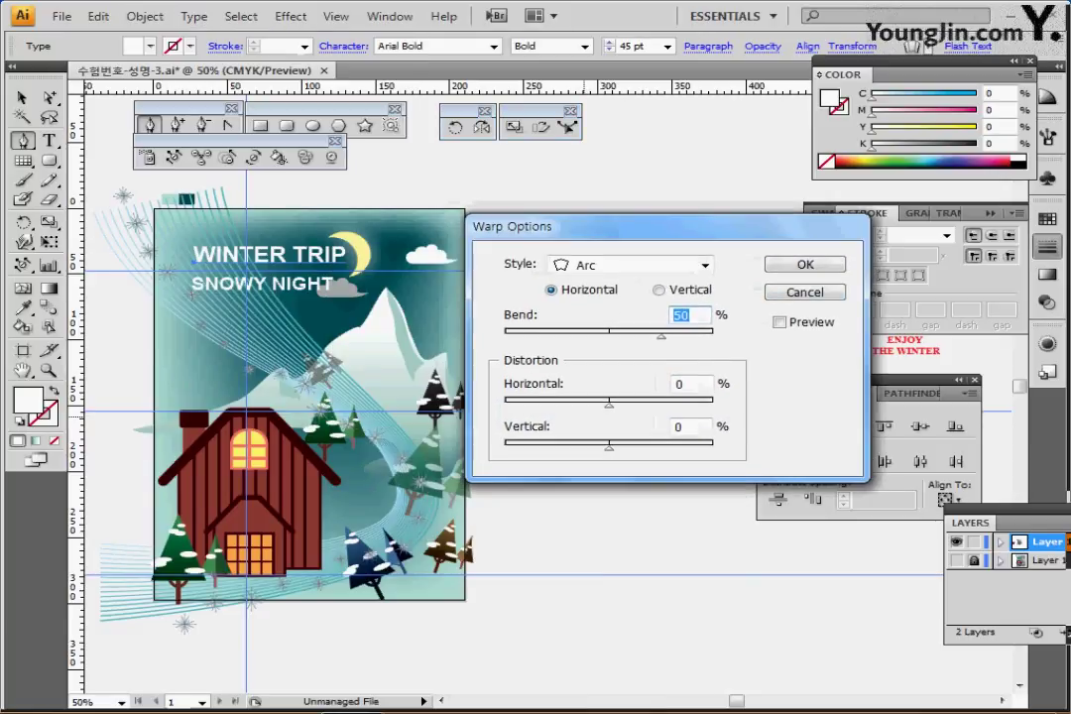
{"action": "left_click", "coordinate": [779, 322]}
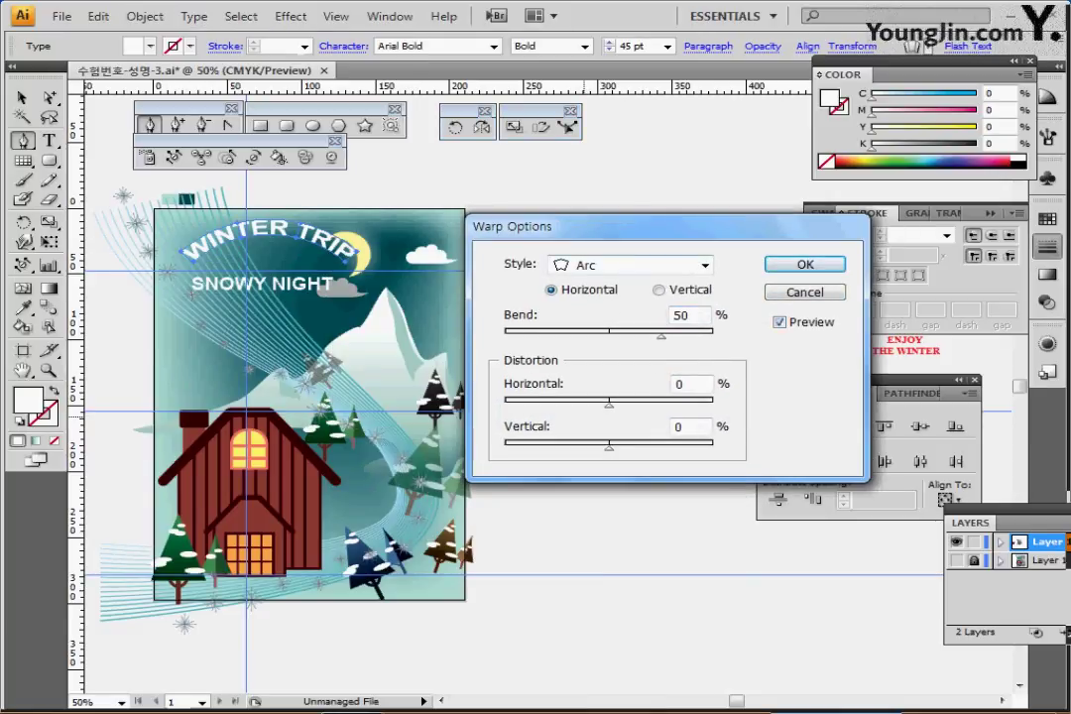
{"action": "left_click", "coordinate": [705, 264]}
{"action": "left_click", "coordinate": [603, 316]}
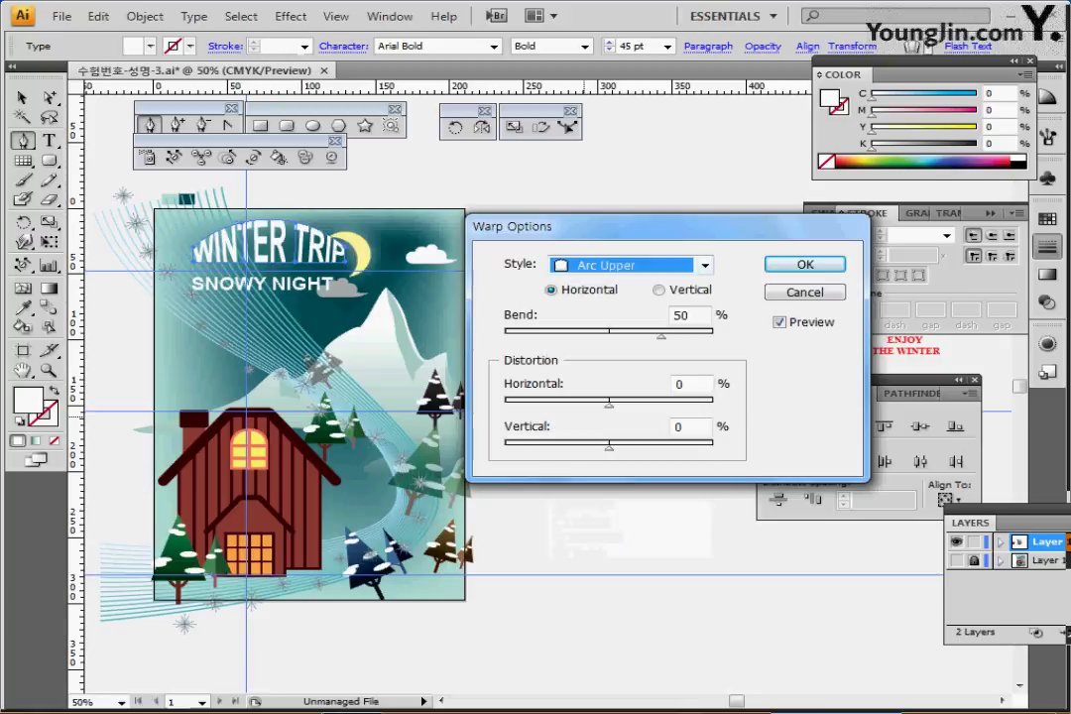
{"action": "key", "text": "Tab"}
{"action": "key", "text": "Tab"}
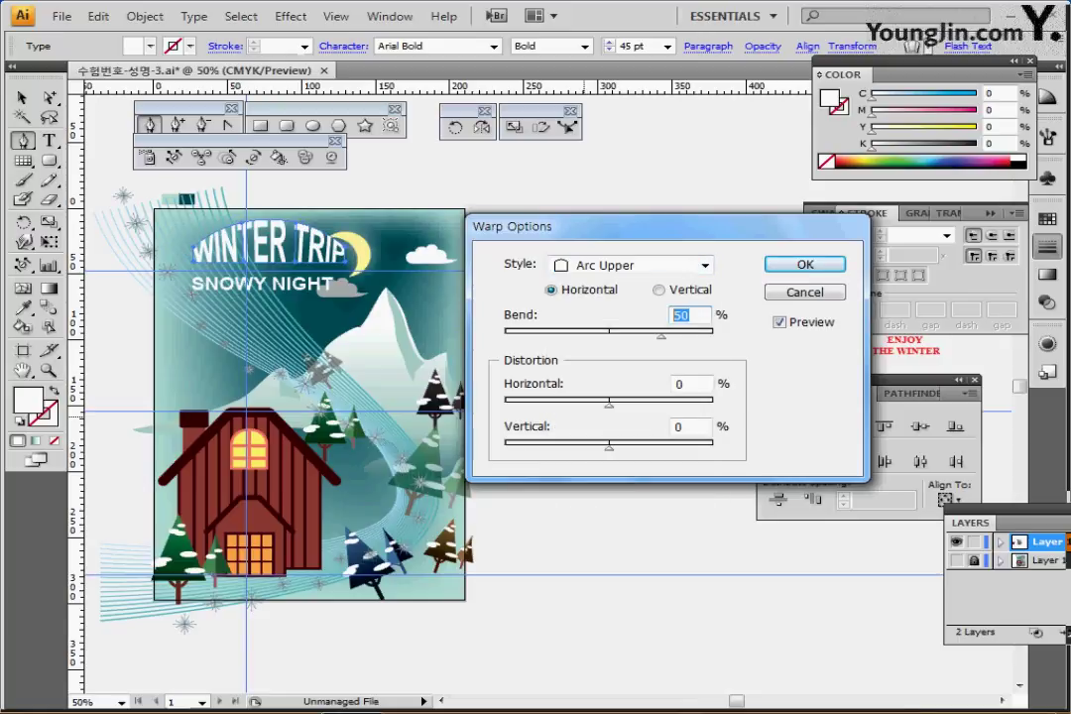
{"action": "type", "text": "40"}
{"action": "key", "text": "Return"}
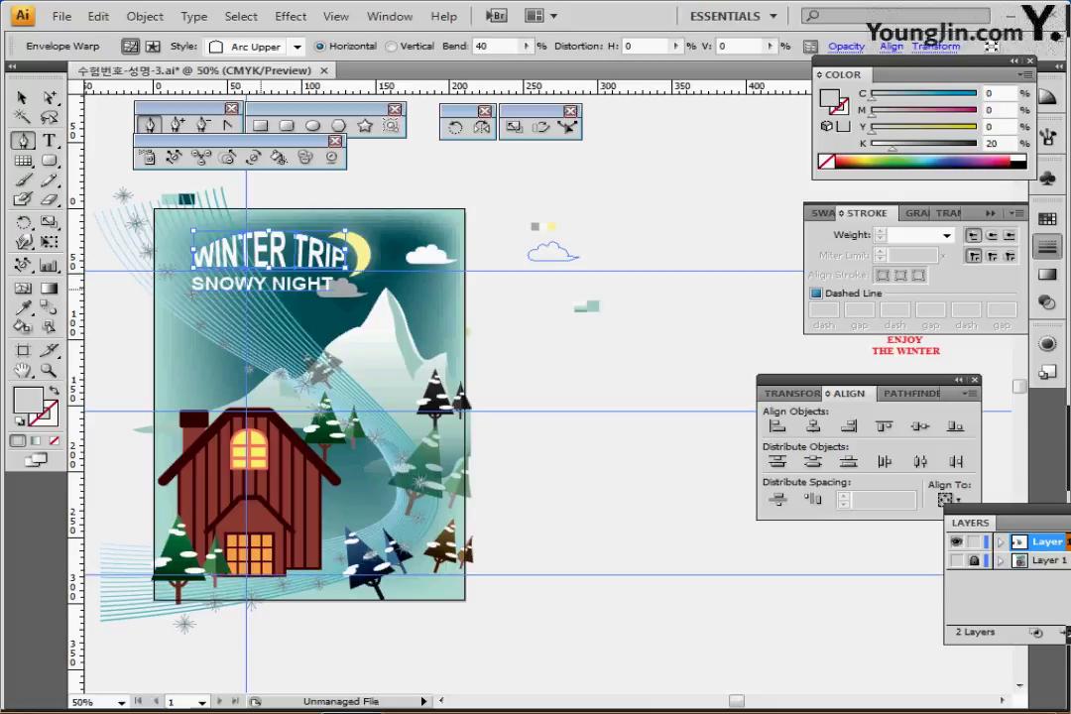
Align the horizontal centers of both title lines and give them a Multiply drop shadow with 2 mm X and Y offsets and 1.5 mm blur
{"action": "left_click", "coordinate": [285, 289], "text": "ctrl+shift"}
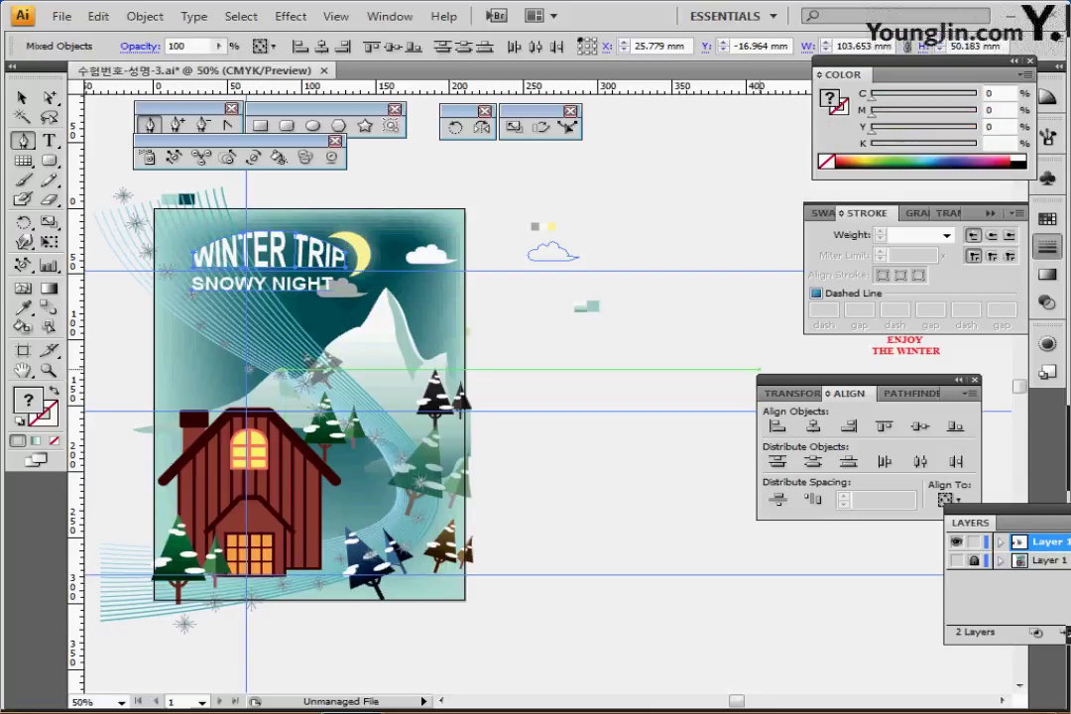
{"action": "left_click", "coordinate": [812, 425]}
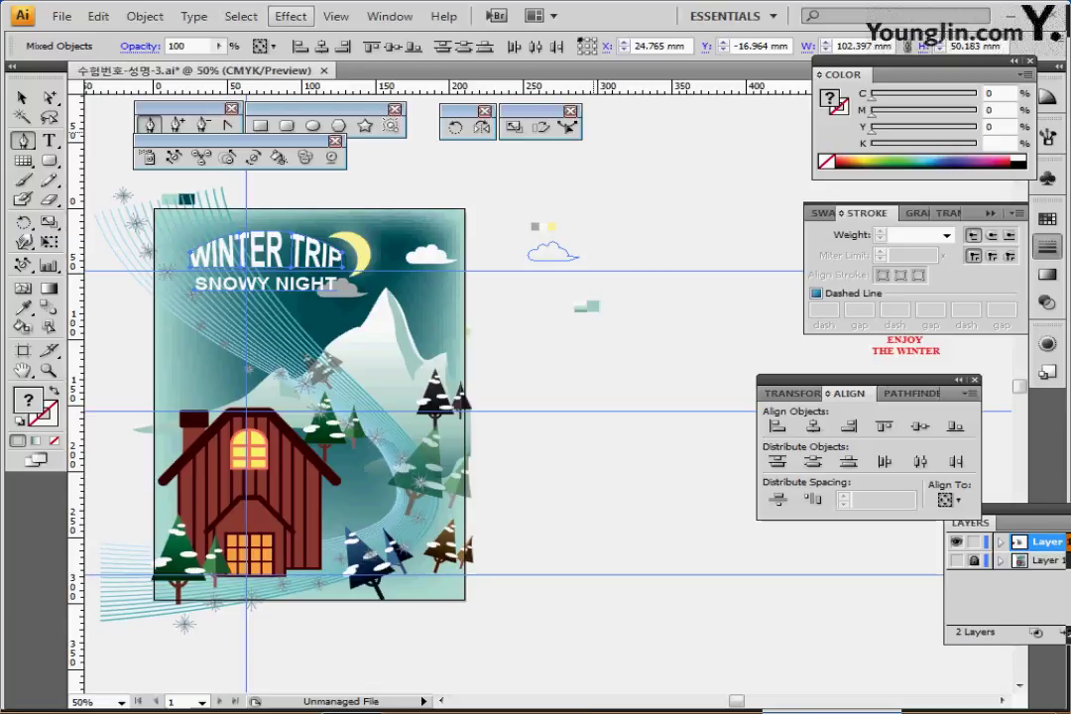
{"action": "left_click", "coordinate": [291, 16]}
{"action": "mouse_move", "coordinate": [327, 227]}
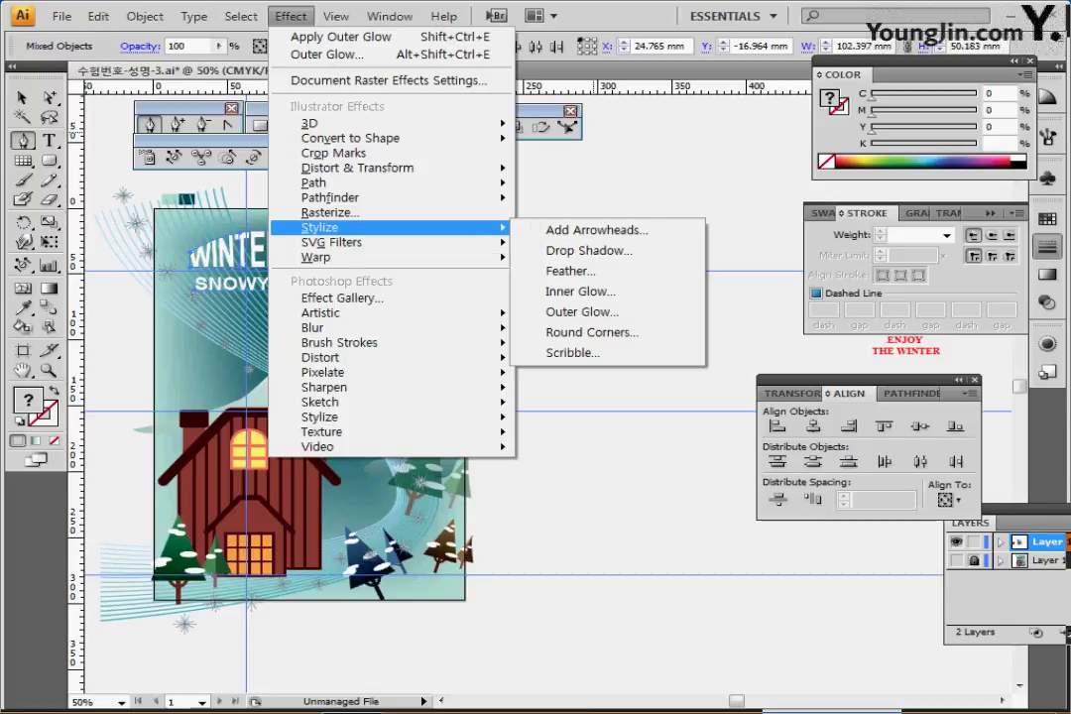
{"action": "left_click", "coordinate": [589, 251]}
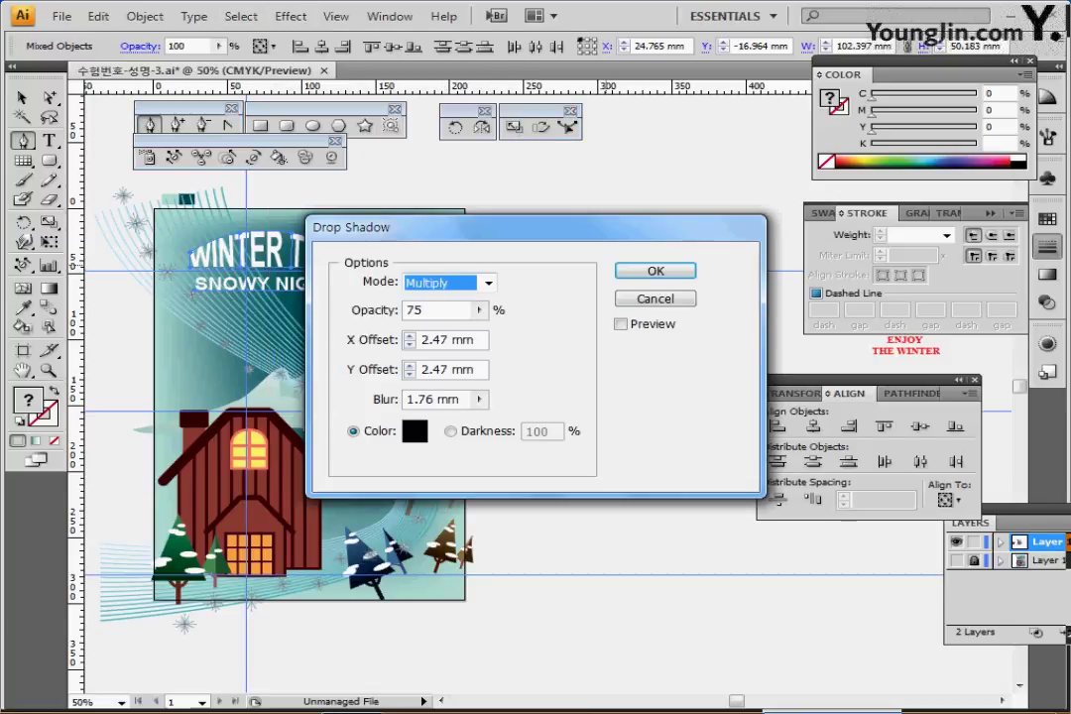
{"action": "double_click", "coordinate": [409, 345]}
{"action": "key", "text": "ctrl+a"}
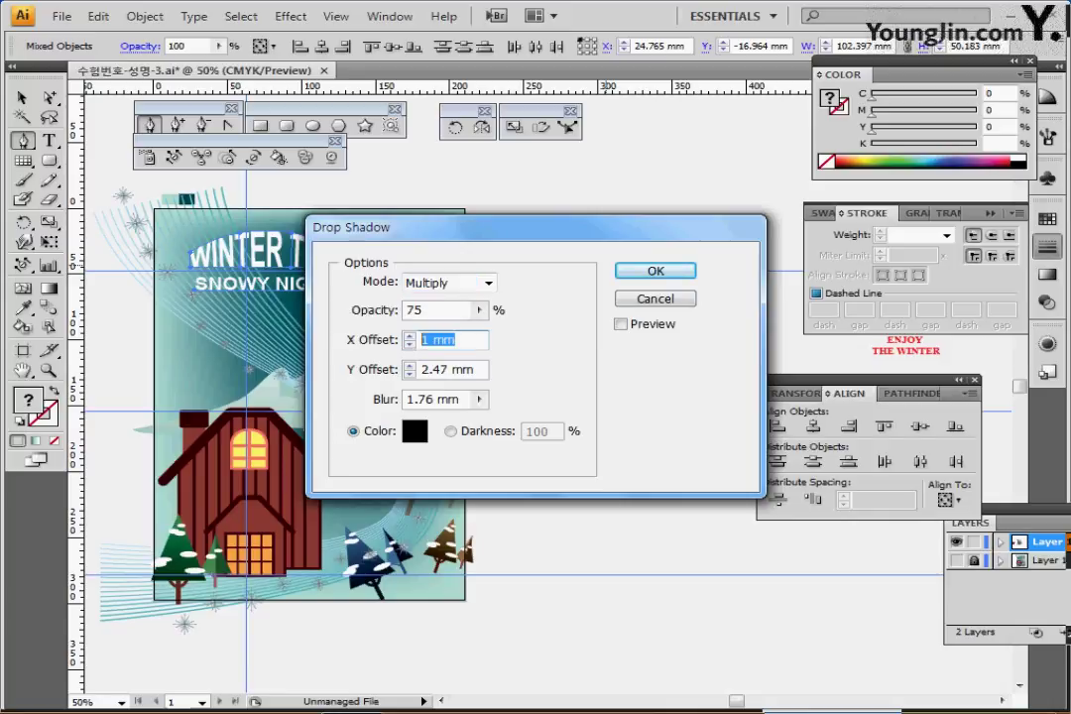
{"action": "type", "text": "2"}
{"action": "key", "text": "Tab"}
{"action": "type", "text": "2"}
{"action": "key", "text": "Tab"}
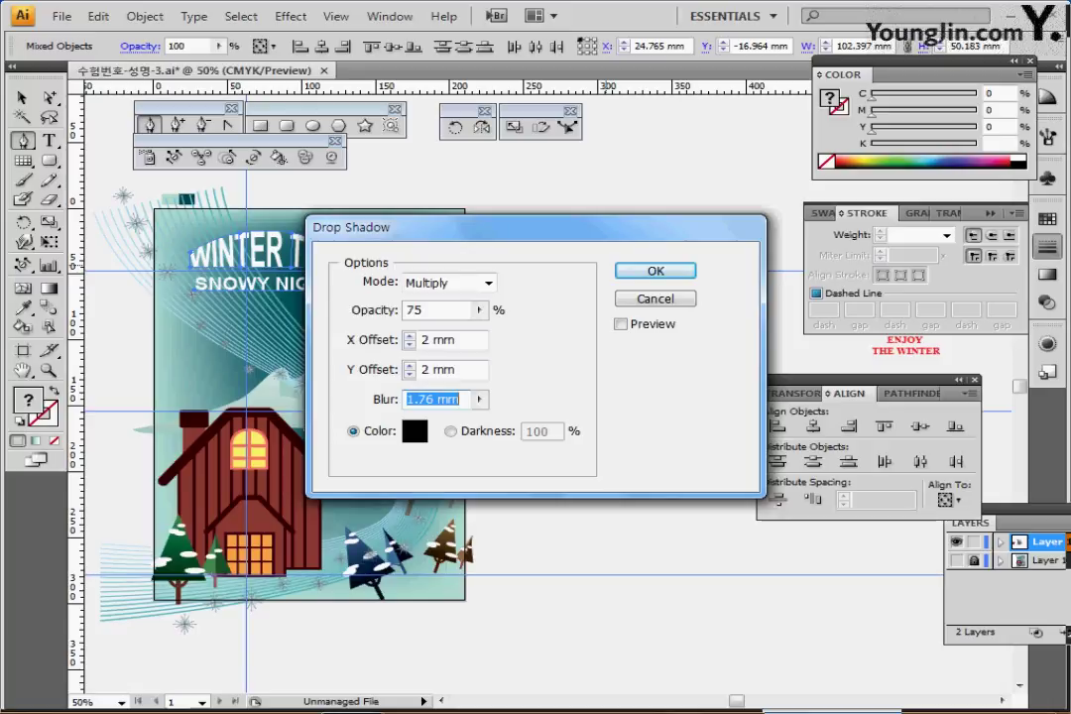
{"action": "type", "text": "1.5"}
{"action": "key", "text": "Return"}
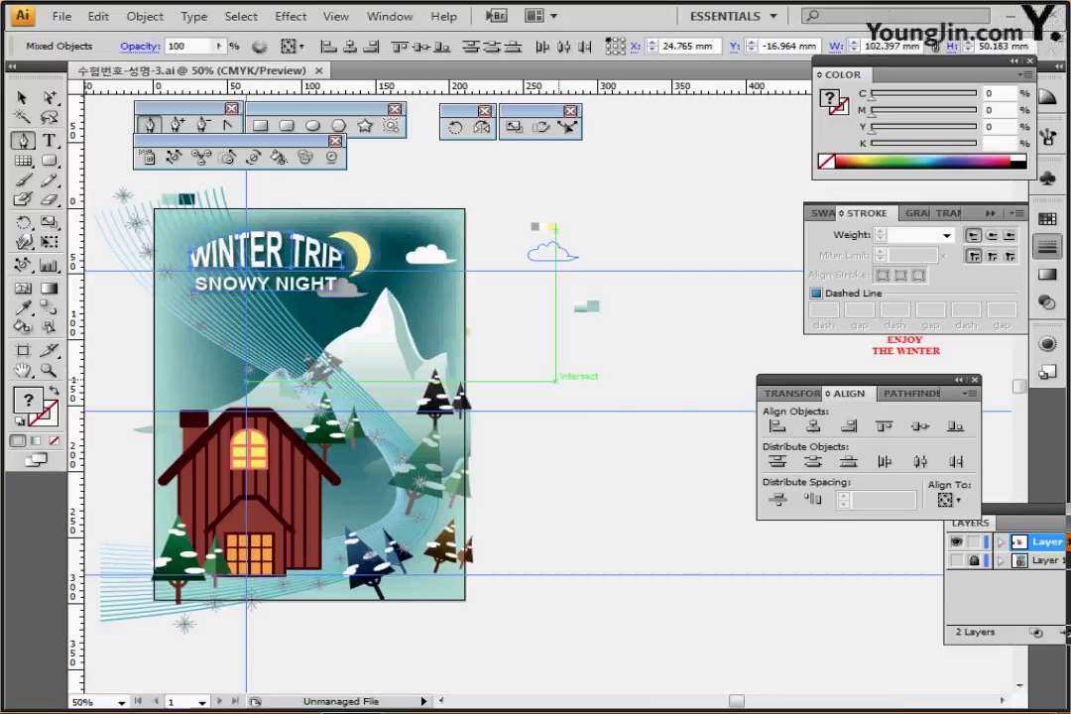
{"action": "left_click", "coordinate": [617, 411], "text": "ctrl"}
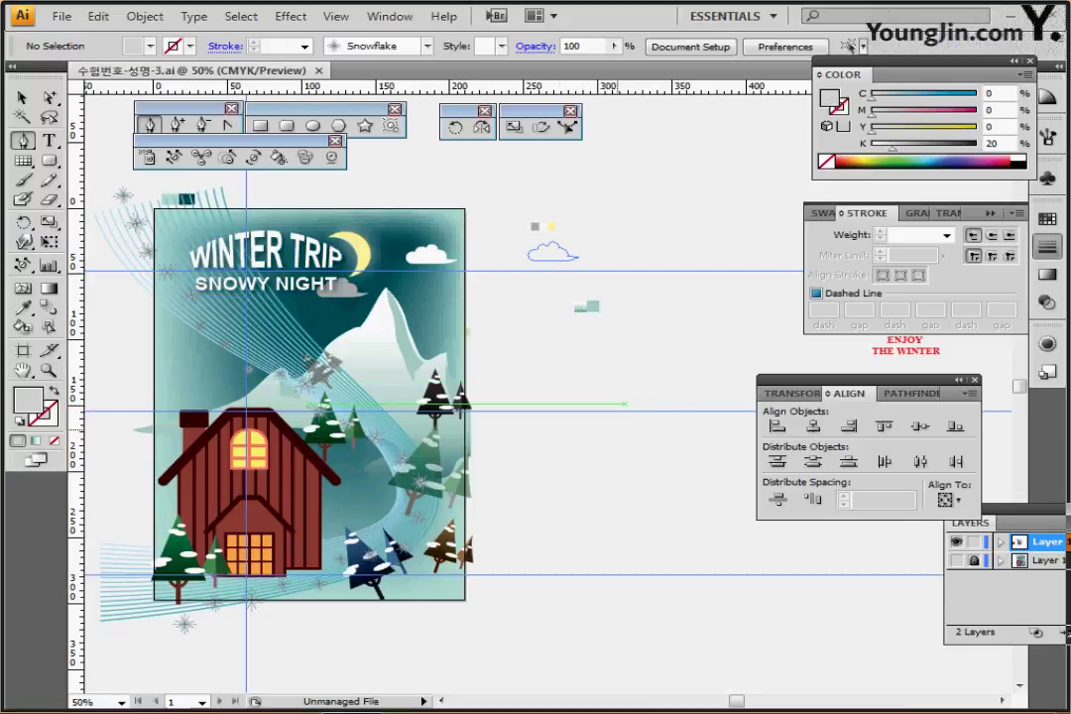
Draw an ellipse over the snowy mountain using the green-to-white gradient and 50% opacity picked up from the small swatch beside the poster
{"action": "left_click_drag", "start_coordinate": [625, 404], "coordinate": [601, 403]}
{"action": "left_click", "coordinate": [515, 380], "text": "ctrl"}
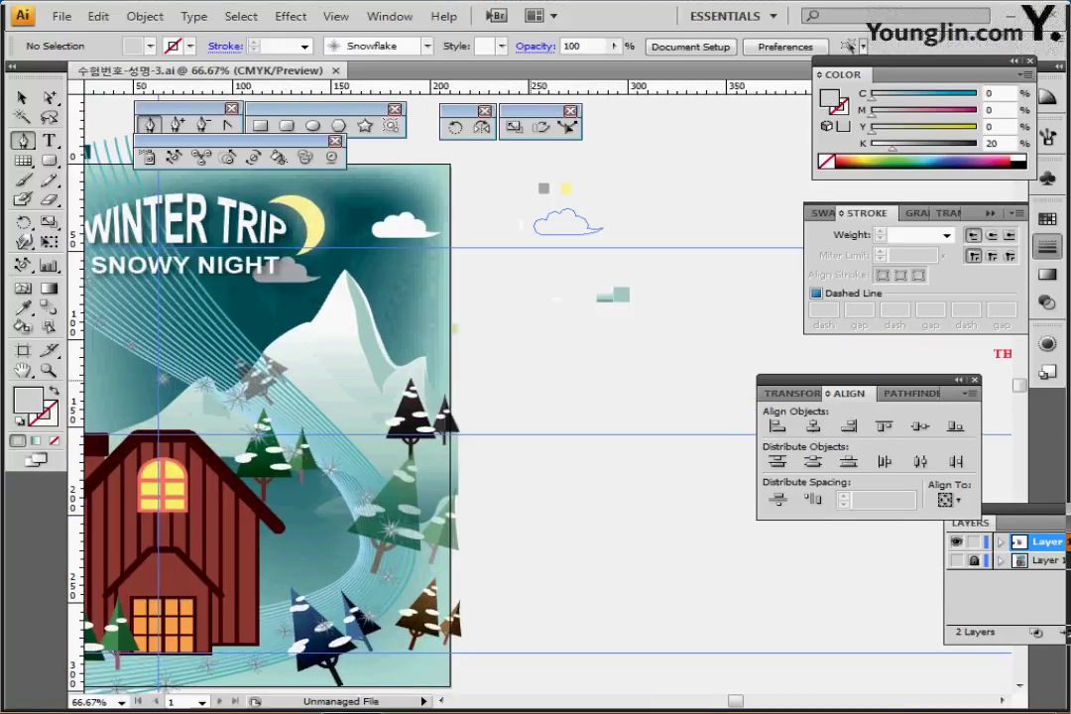
{"action": "left_click_drag", "start_coordinate": [514, 395], "coordinate": [607, 385]}
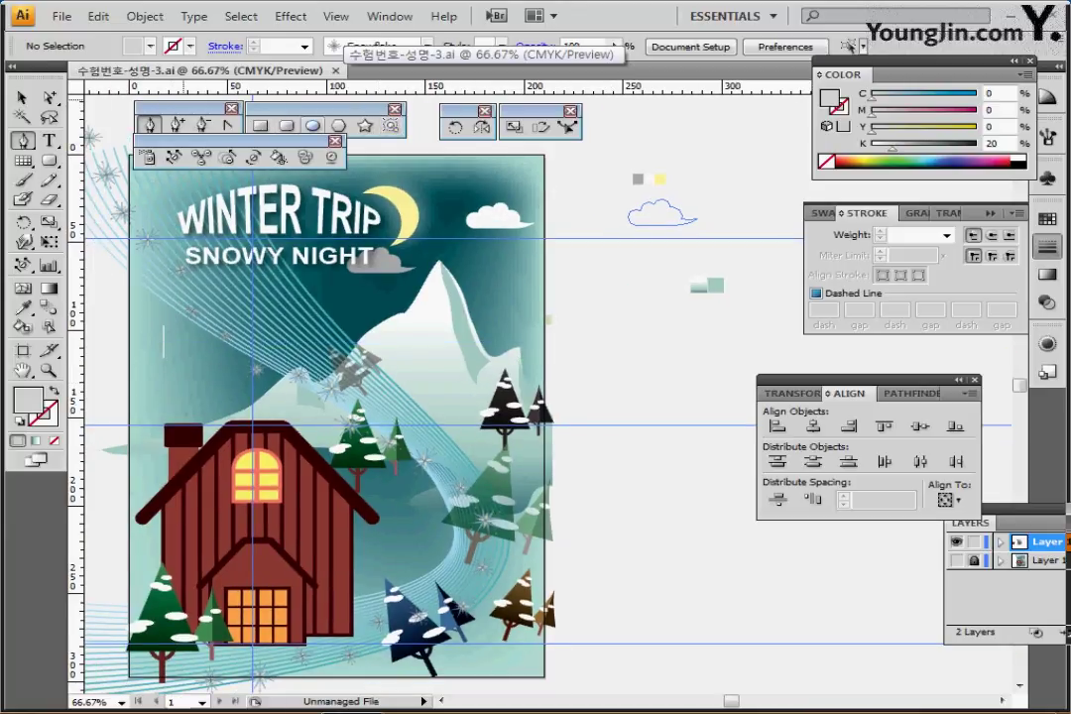
{"action": "left_click", "coordinate": [313, 126]}
{"action": "left_click", "coordinate": [552, 319], "text": "ctrl"}
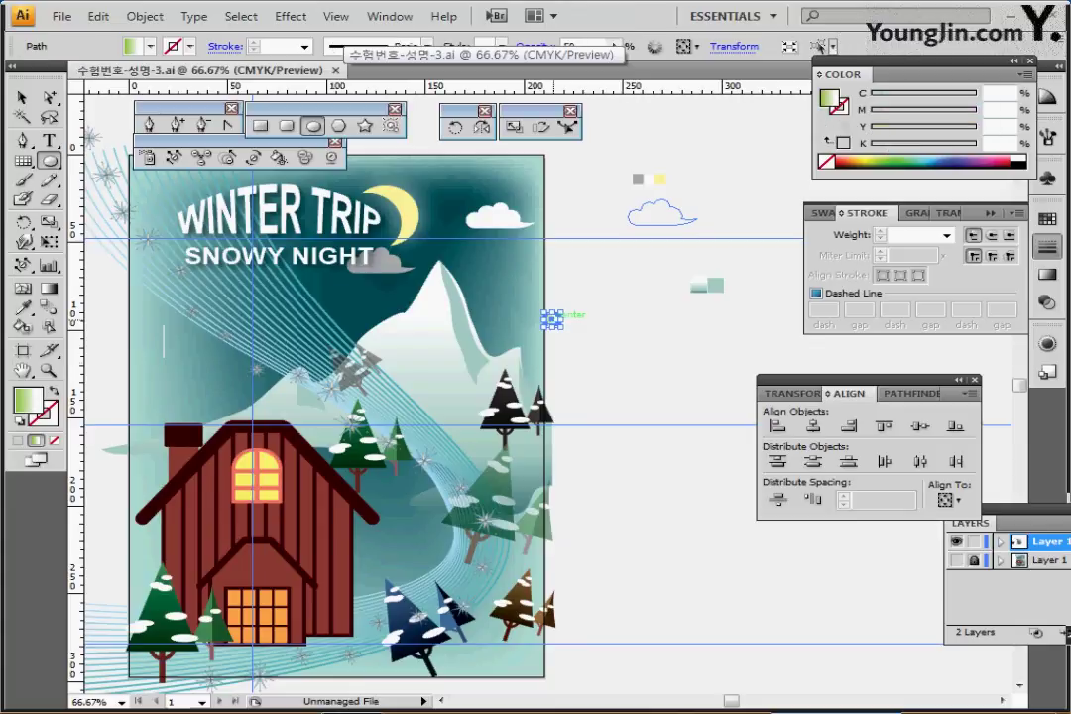
{"action": "left_click", "coordinate": [604, 363], "text": "ctrl"}
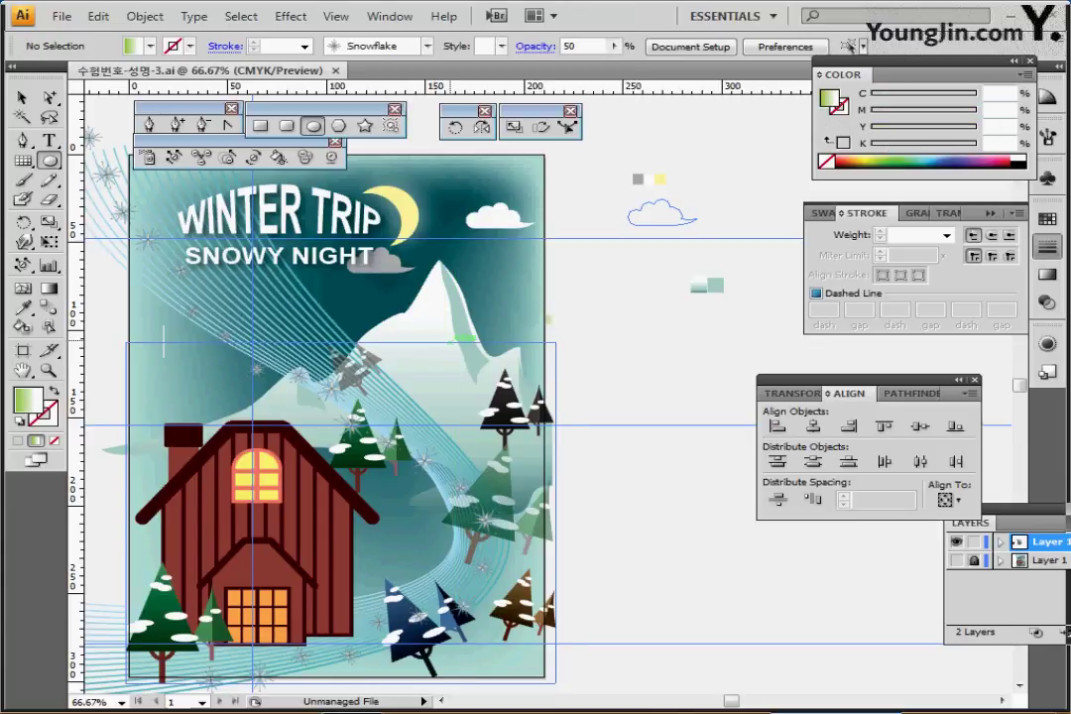
{"action": "left_click_drag", "start_coordinate": [454, 342], "coordinate": [507, 374]}
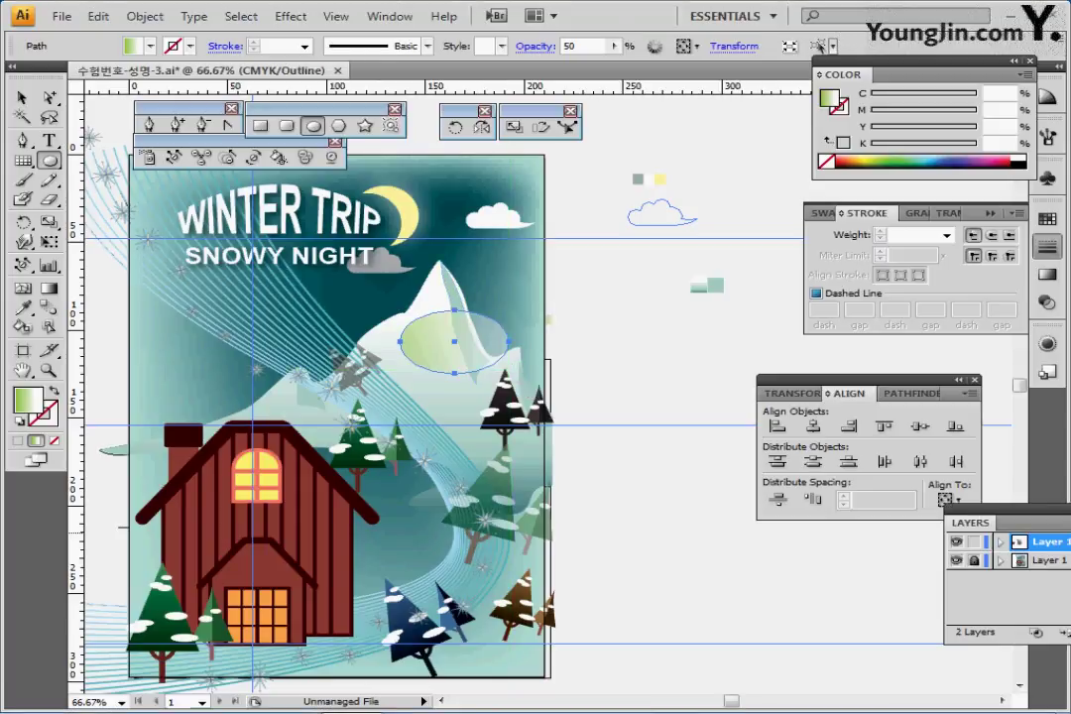
Move and resize the gradient ellipse in Outline view to match the reference ellipse, about 61 mm wide
{"action": "key", "text": "ctrl+y"}
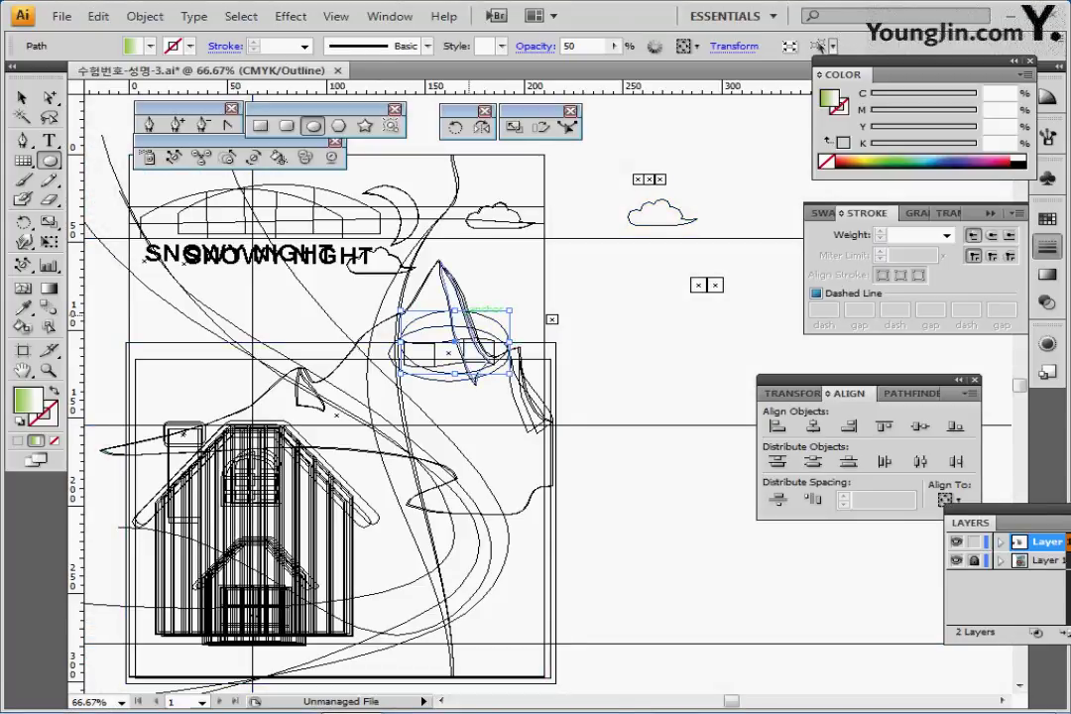
{"action": "left_click_drag", "start_coordinate": [474, 313], "coordinate": [463, 332]}
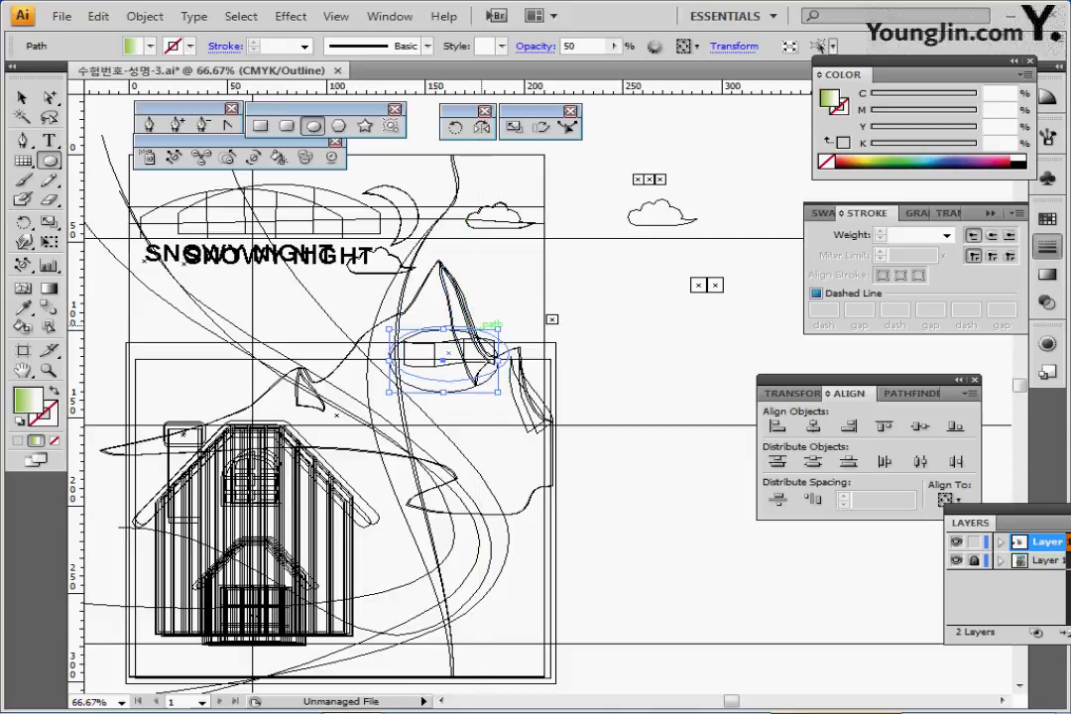
{"action": "left_click_drag", "start_coordinate": [499, 392], "coordinate": [510, 379]}
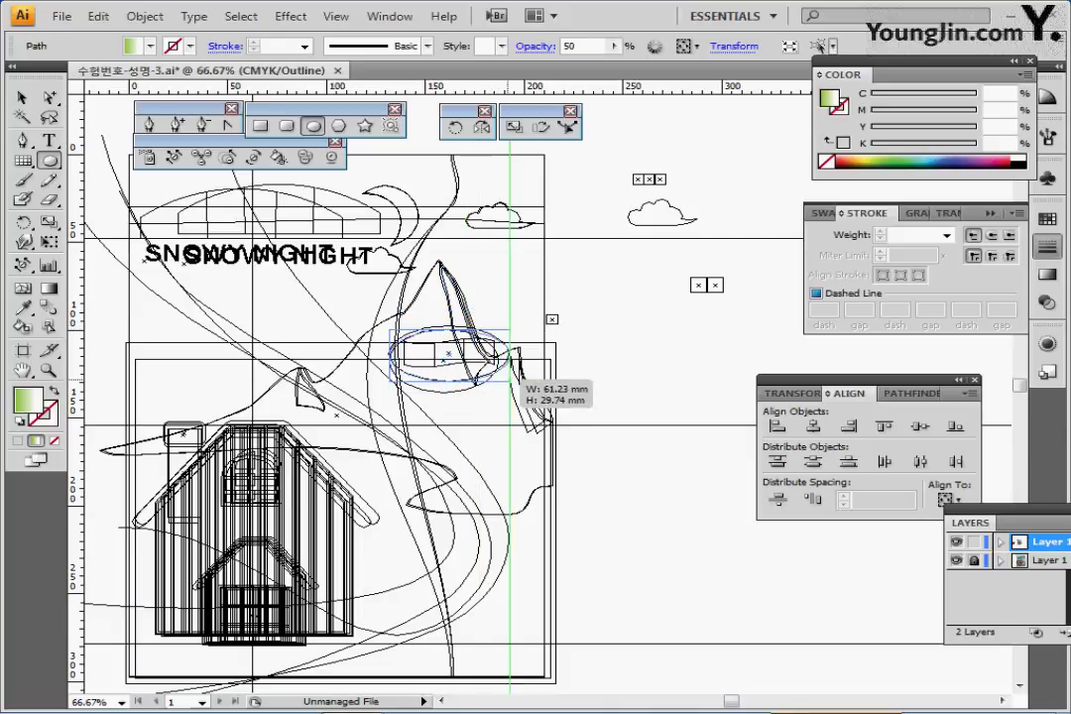
{"action": "left_click_drag", "start_coordinate": [449, 331], "coordinate": [451, 327]}
{"action": "key", "text": "ctrl+y"}
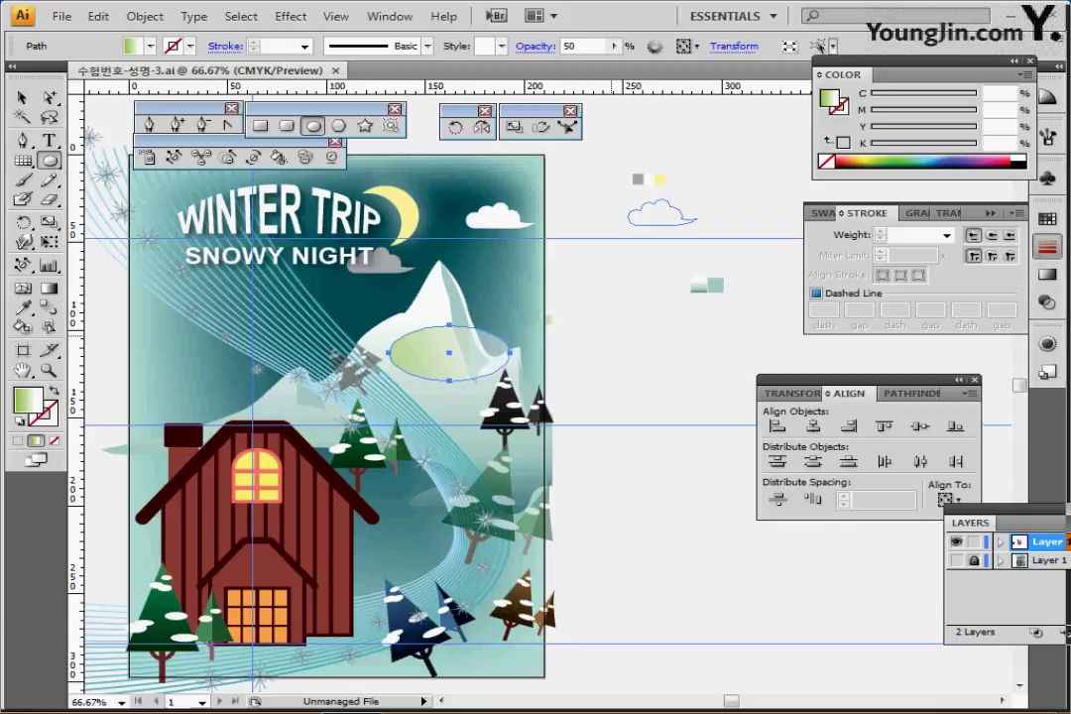
Show the ellipse's linear gradient and inspect the CMYK colors and locations of its two color stops
{"action": "left_click", "coordinate": [891, 213]}
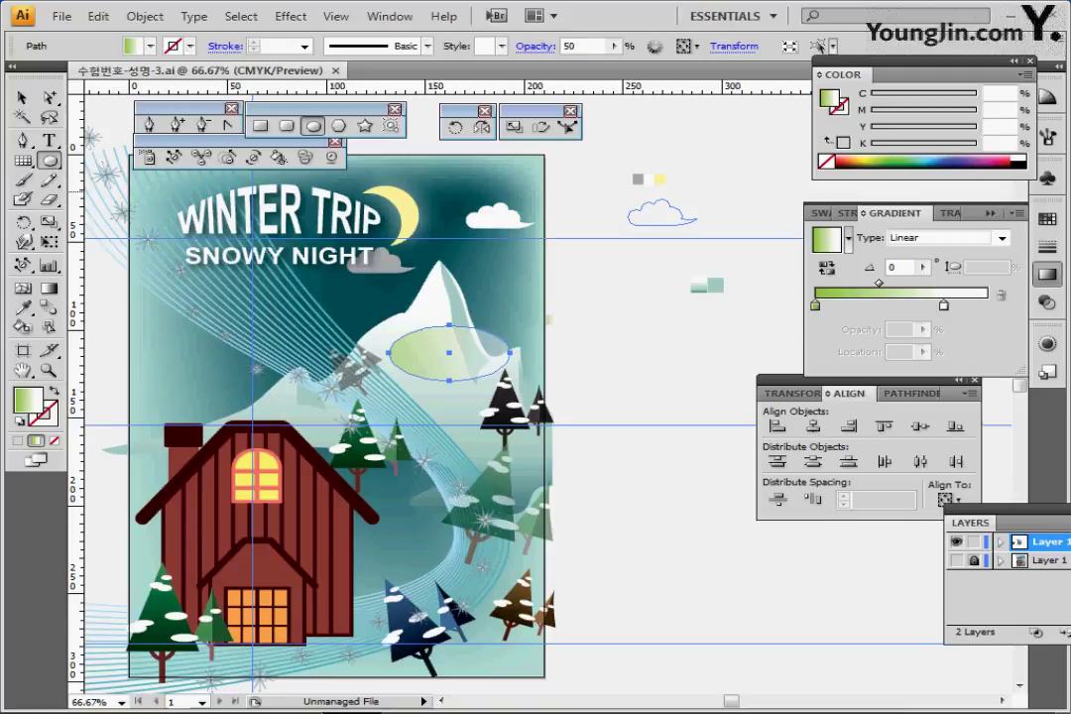
{"action": "left_click", "coordinate": [815, 304]}
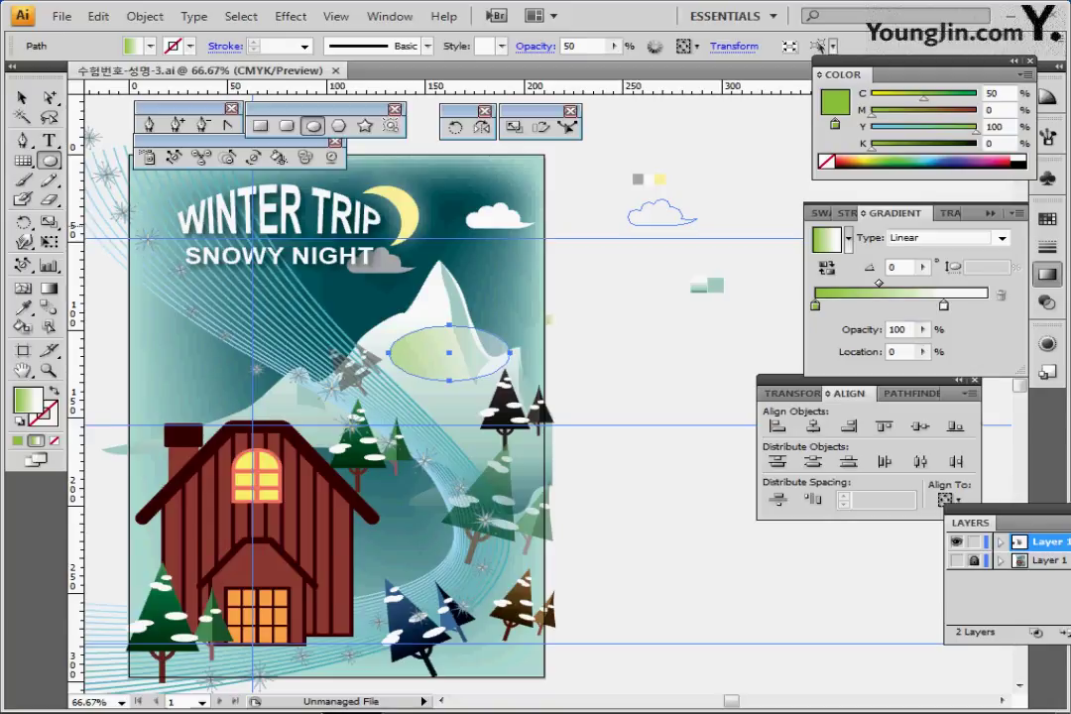
{"action": "left_click", "coordinate": [944, 305]}
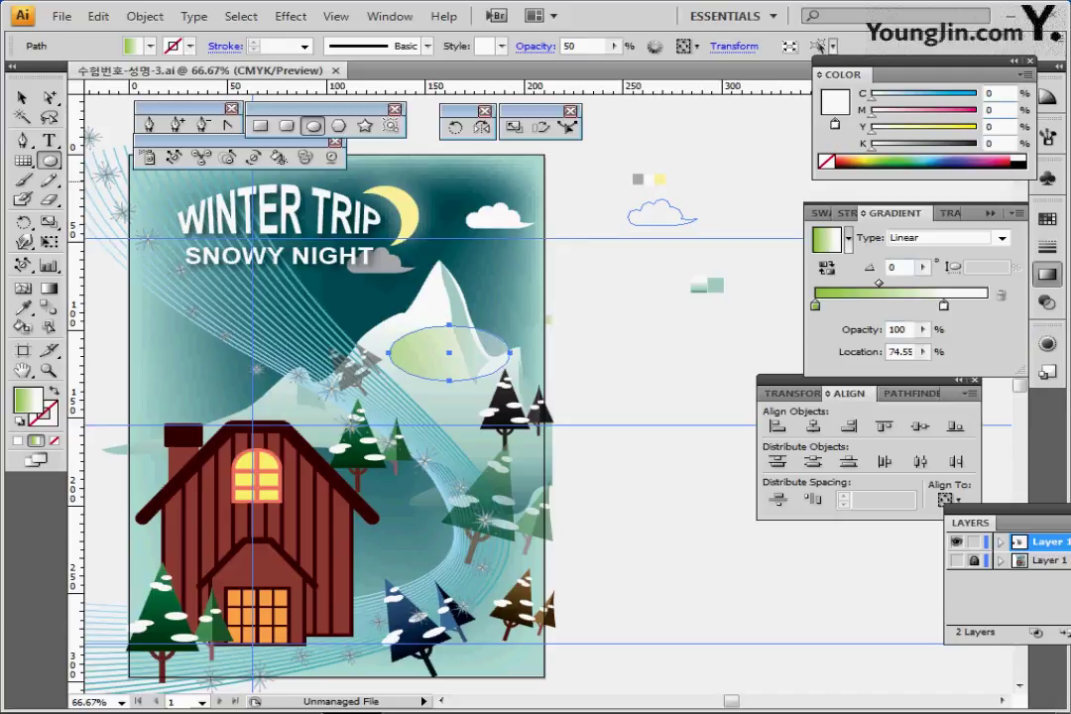
{"action": "double_click", "coordinate": [570, 46]}
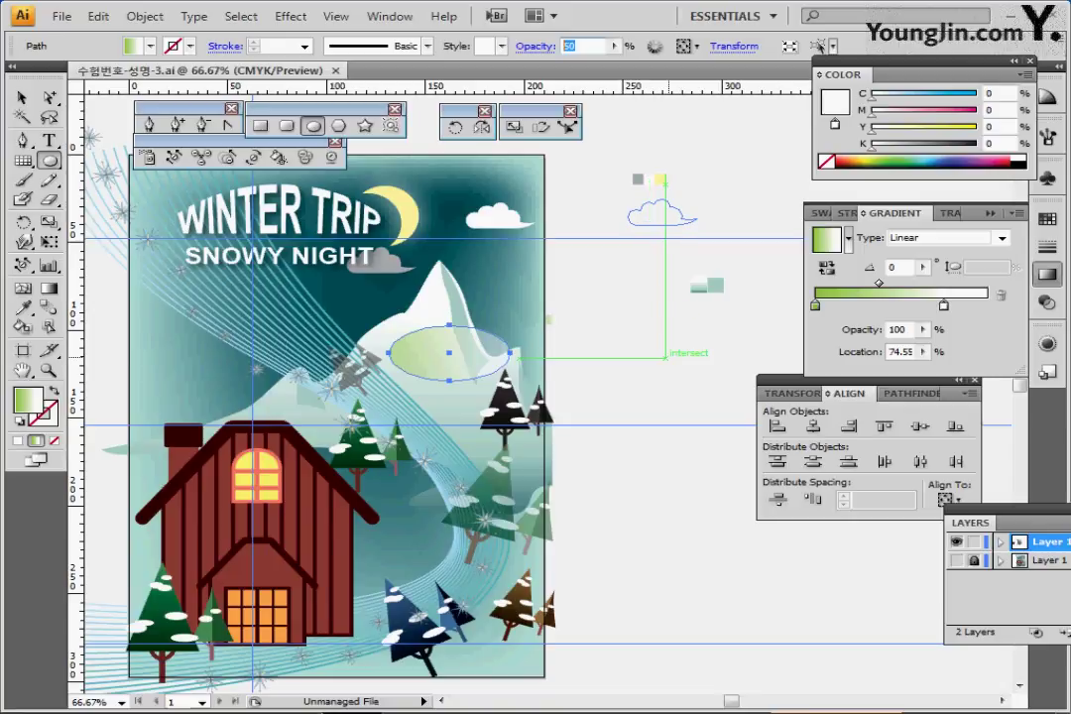
{"action": "type", "text": "0"}
{"action": "key", "text": "Return"}
{"action": "scroll", "coordinate": [337, 369], "scroll_direction": "down", "scroll_amount": 1}
{"action": "key", "text": "ctrl+z"}
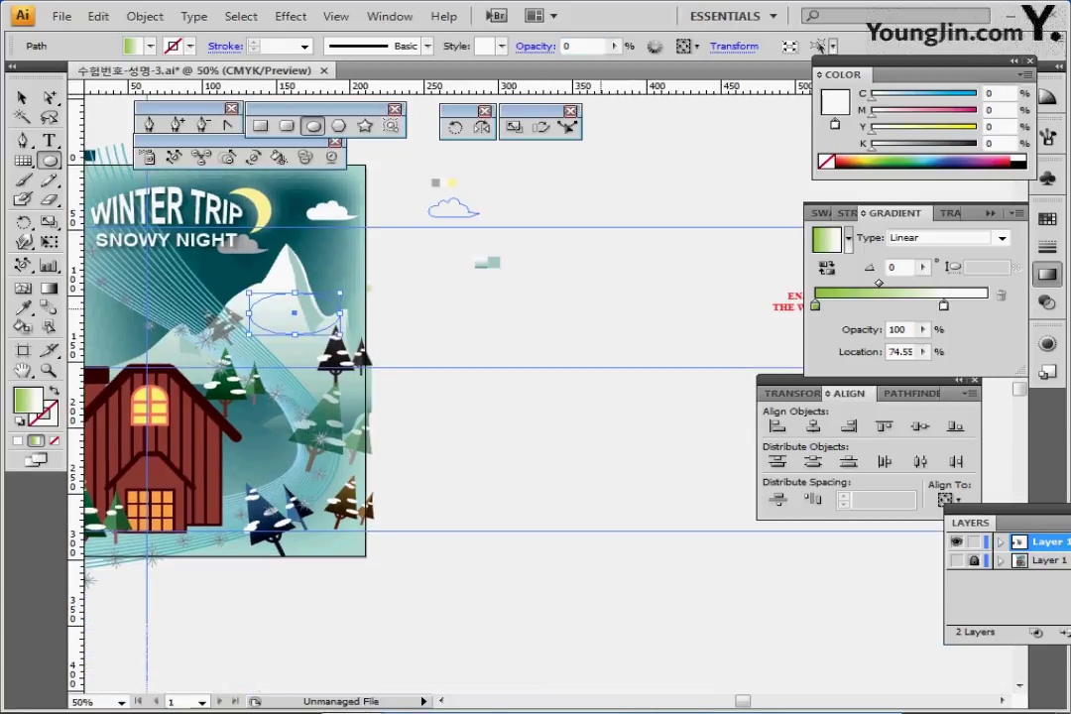
Move the red ENJOY THE WINTER text from the pasteboard onto the green gradient ellipse and show its paragraph alignment settings
{"action": "key", "text": "t"}
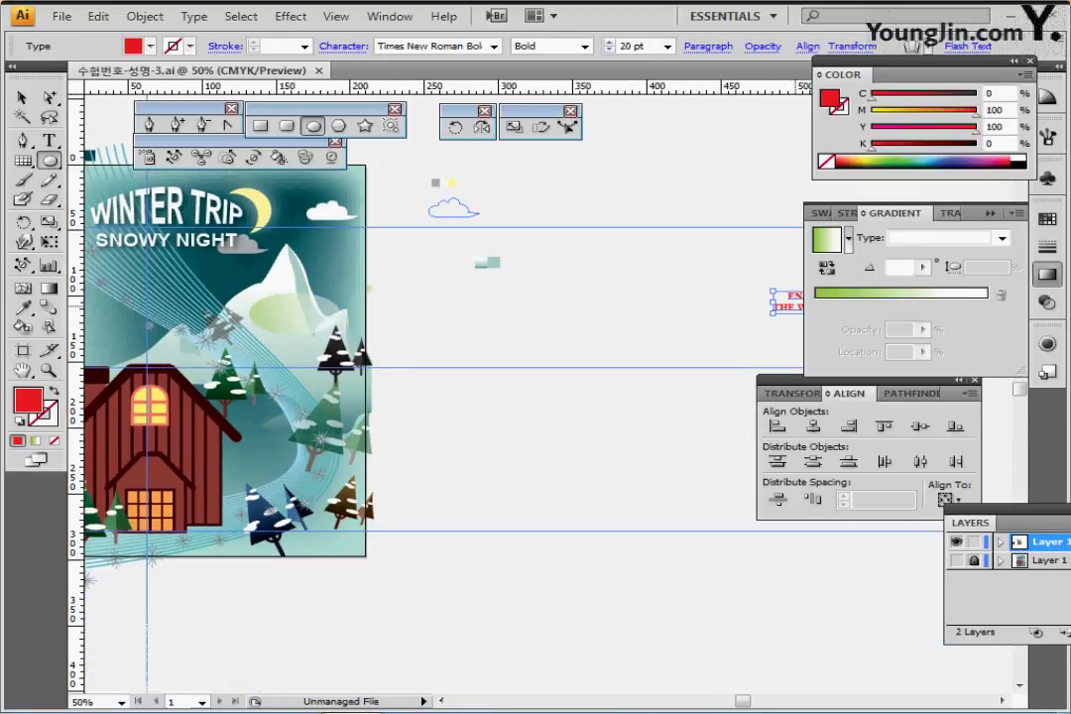
{"action": "left_click_drag", "start_coordinate": [793, 303], "coordinate": [323, 345]}
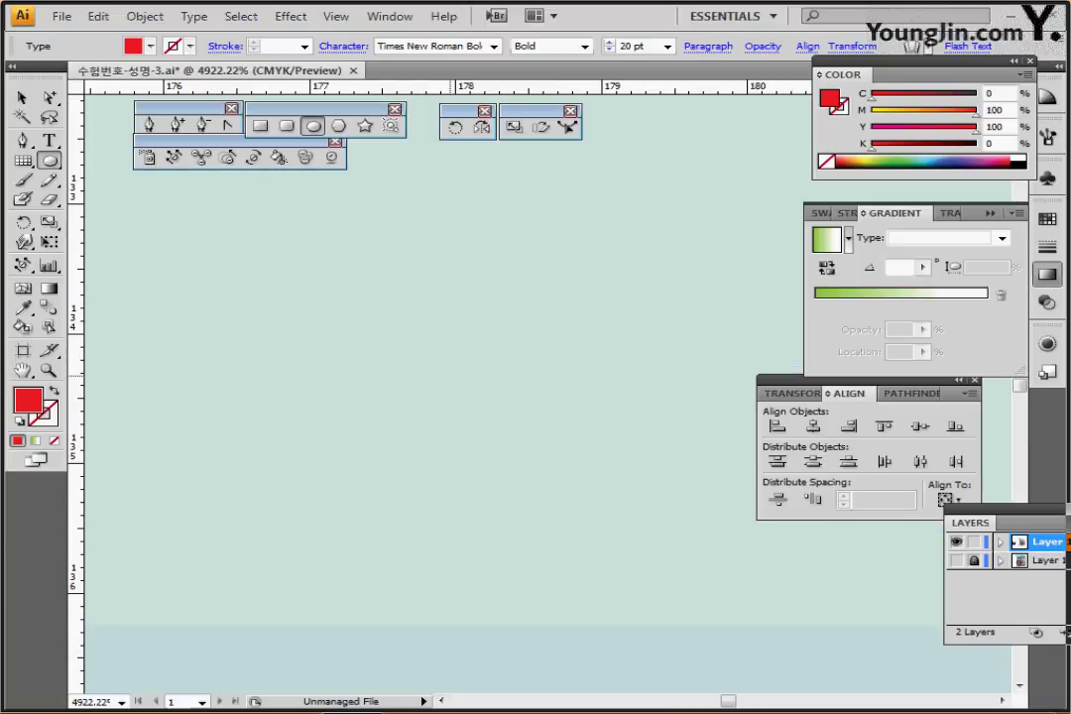
{"action": "scroll", "coordinate": [456, 382], "scroll_direction": "down", "scroll_amount": 7}
{"action": "key", "text": "ctrl+minus"}
{"action": "key", "text": "ctrl+minus"}
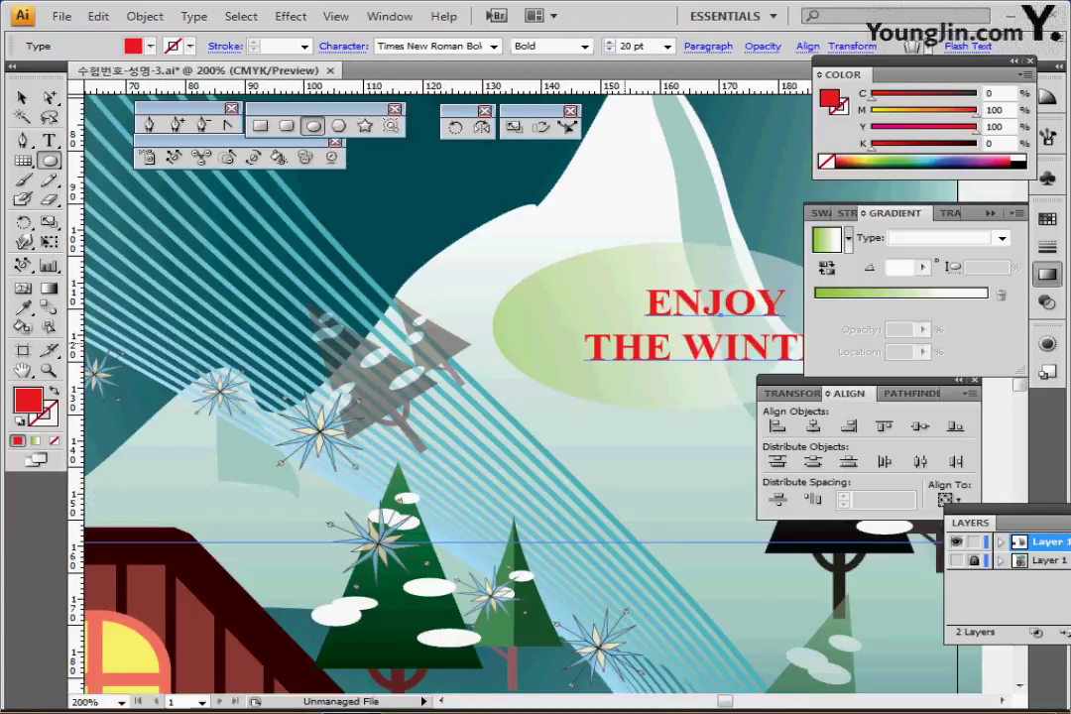
{"action": "key", "text": "ctrl+minus"}
{"action": "key", "text": "ctrl+minus"}
{"action": "left_click_drag", "start_coordinate": [476, 371], "coordinate": [353, 265]}
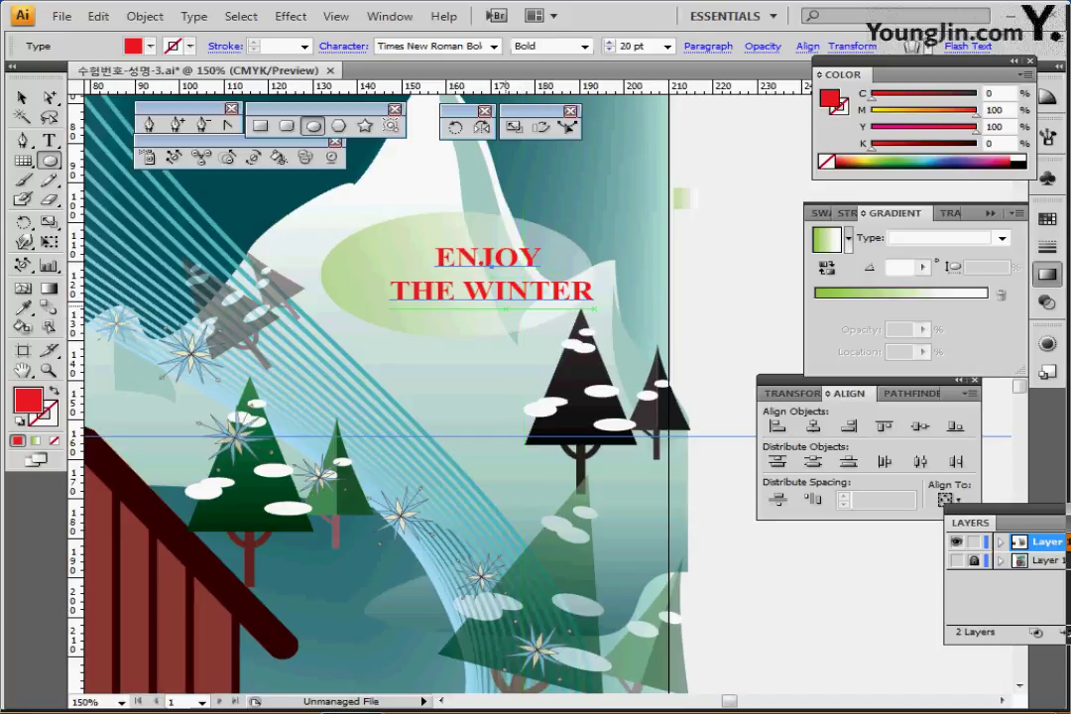
{"action": "left_click_drag", "start_coordinate": [490, 289], "coordinate": [460, 295]}
{"action": "left_click", "coordinate": [708, 45]}
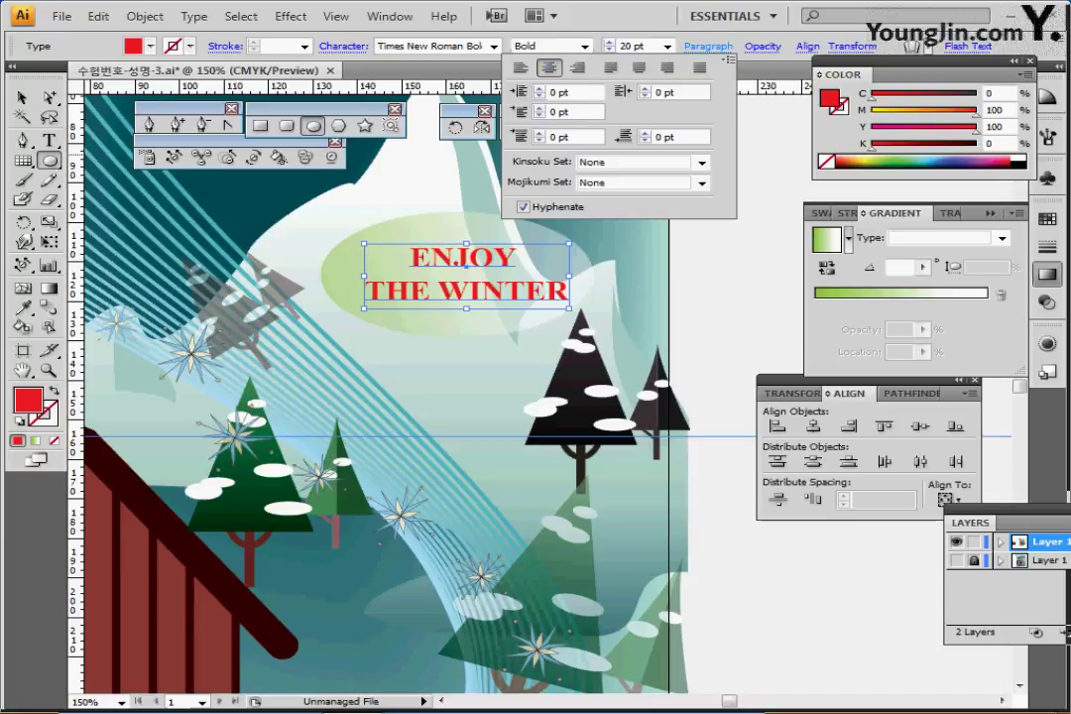
{"action": "left_click", "coordinate": [708, 46]}
{"action": "key", "text": "ctrl+minus"}
{"action": "mouse_move", "coordinate": [496, 347]}
{"action": "left_mouse_down"}
{"action": "mouse_move", "coordinate": [496, 403]}
{"action": "mouse_move", "coordinate": [490, 351]}
{"action": "left_mouse_up"}
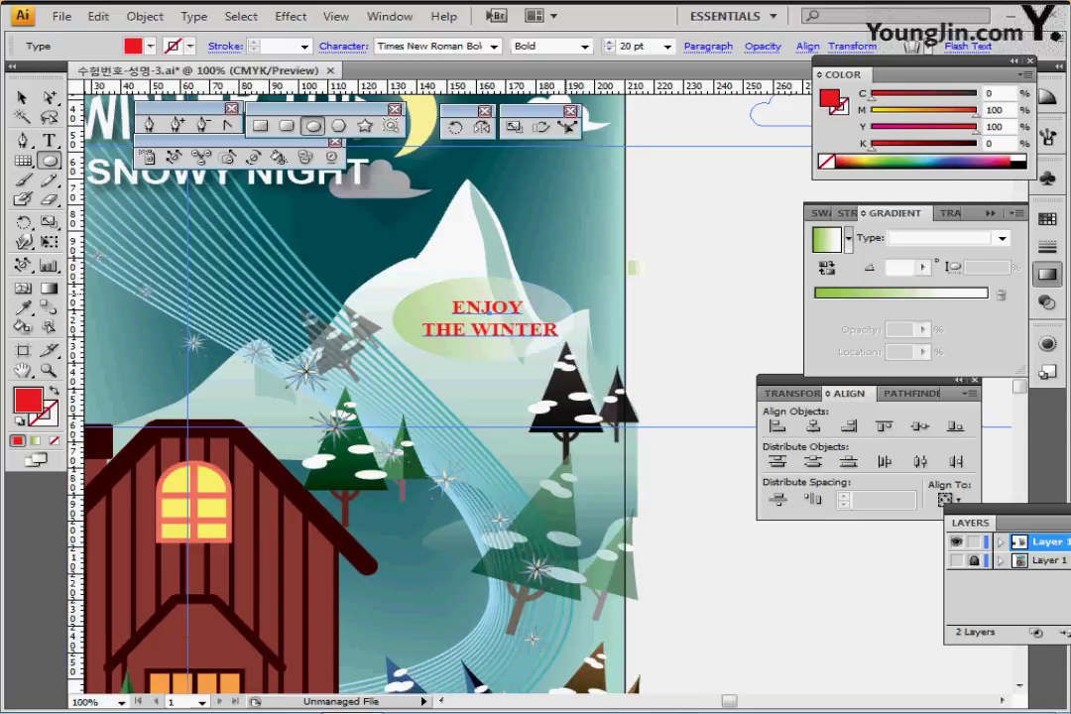
Apply an envelope warp to the ENJOY THE WINTER text with the Flag style, horizontal, and a 20% bend, then deselect it
{"action": "left_click", "coordinate": [145, 16]}
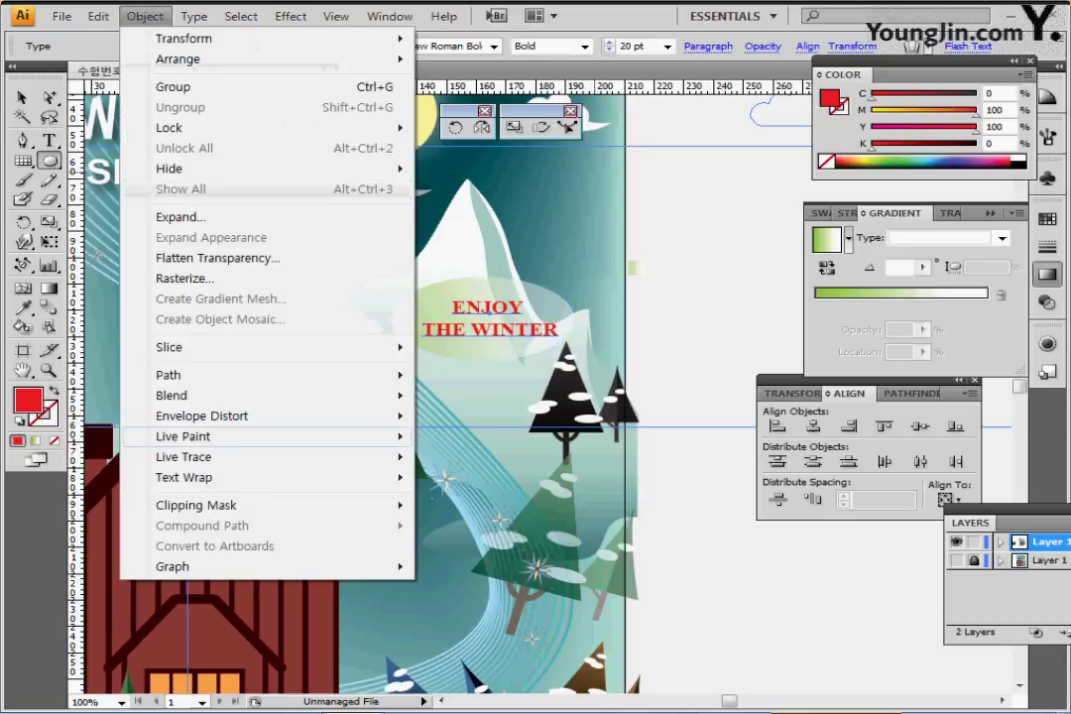
{"action": "mouse_move", "coordinate": [248, 415]}
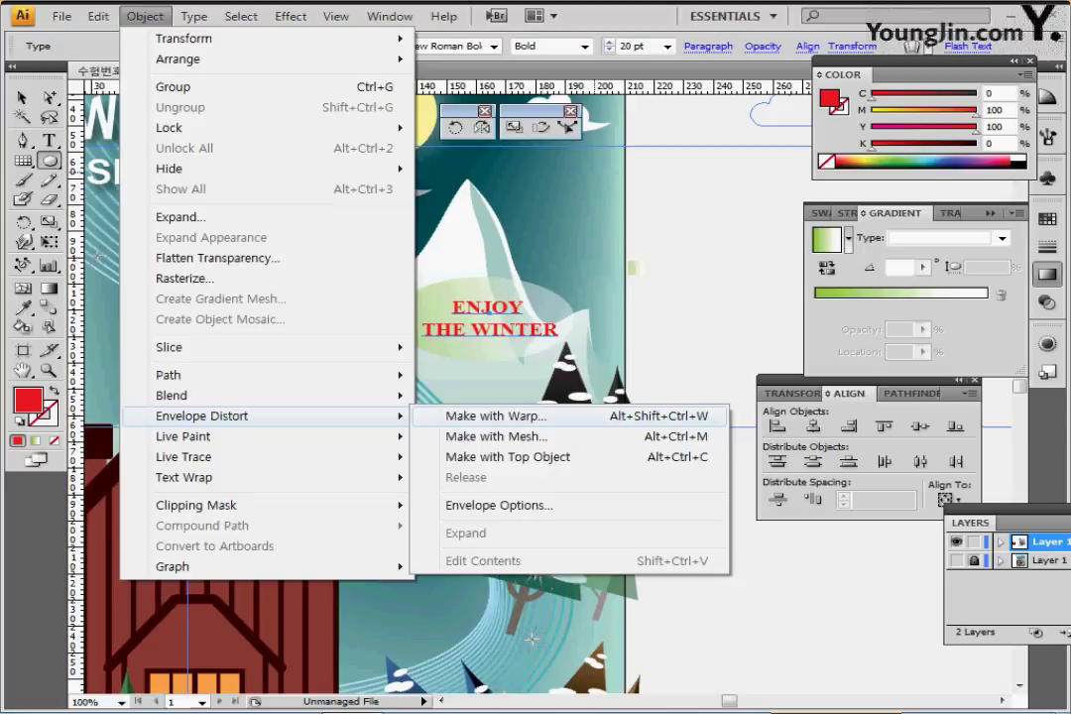
{"action": "left_click", "coordinate": [496, 415]}
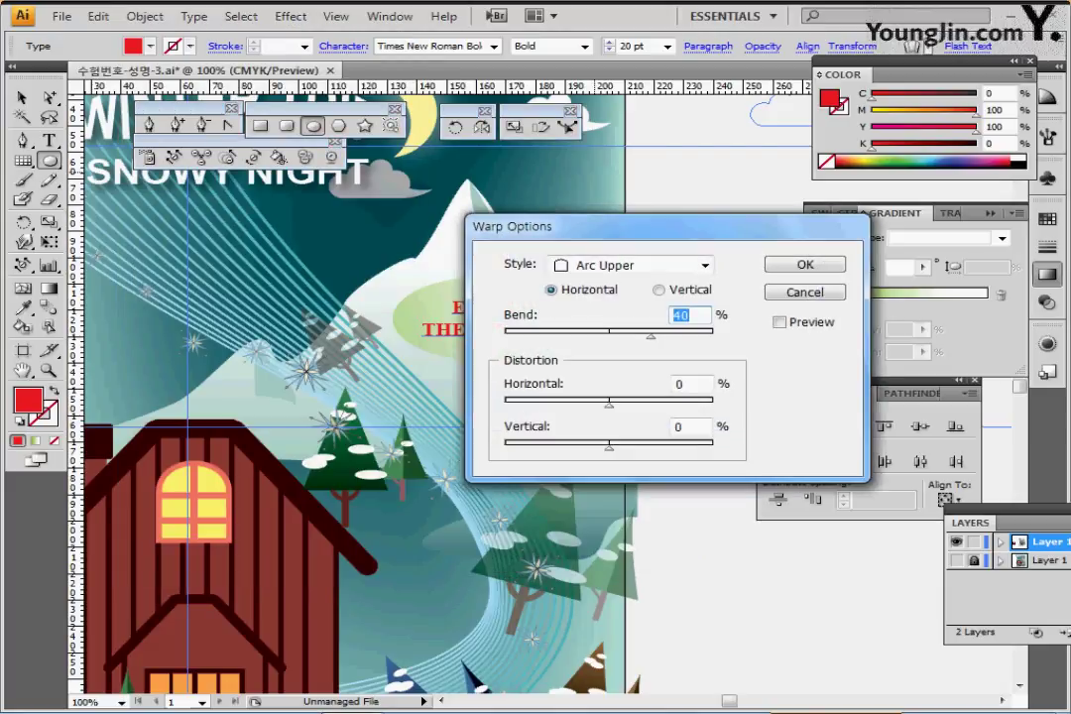
{"action": "left_click", "coordinate": [779, 322]}
{"action": "left_click", "coordinate": [630, 265]}
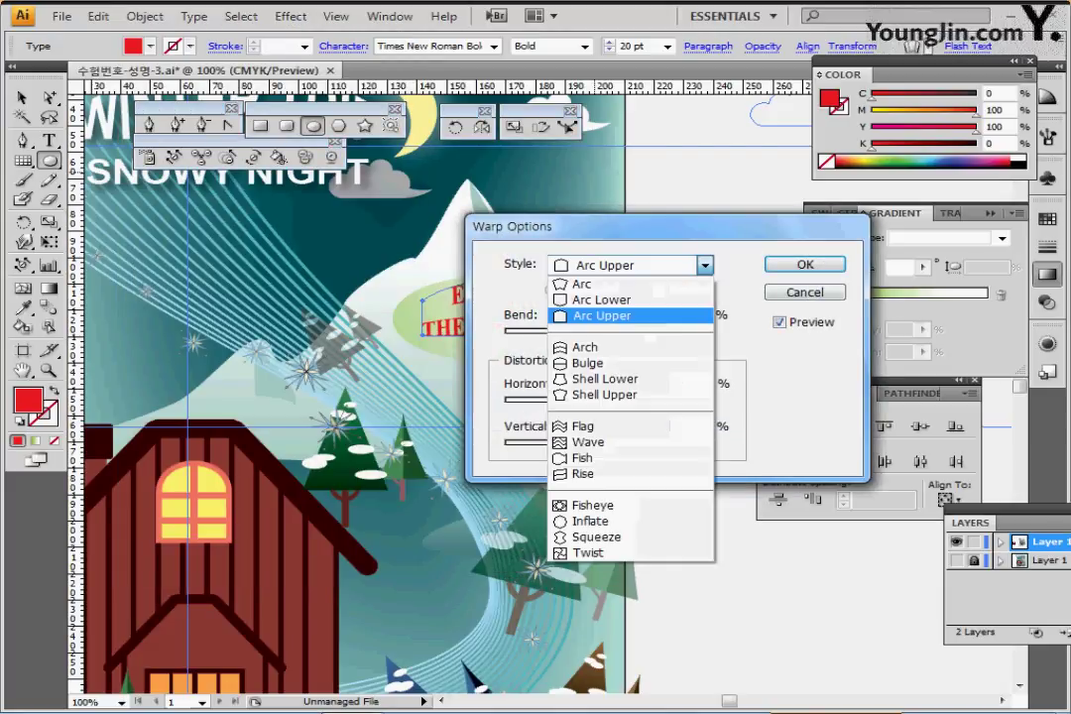
{"action": "left_click", "coordinate": [585, 425]}
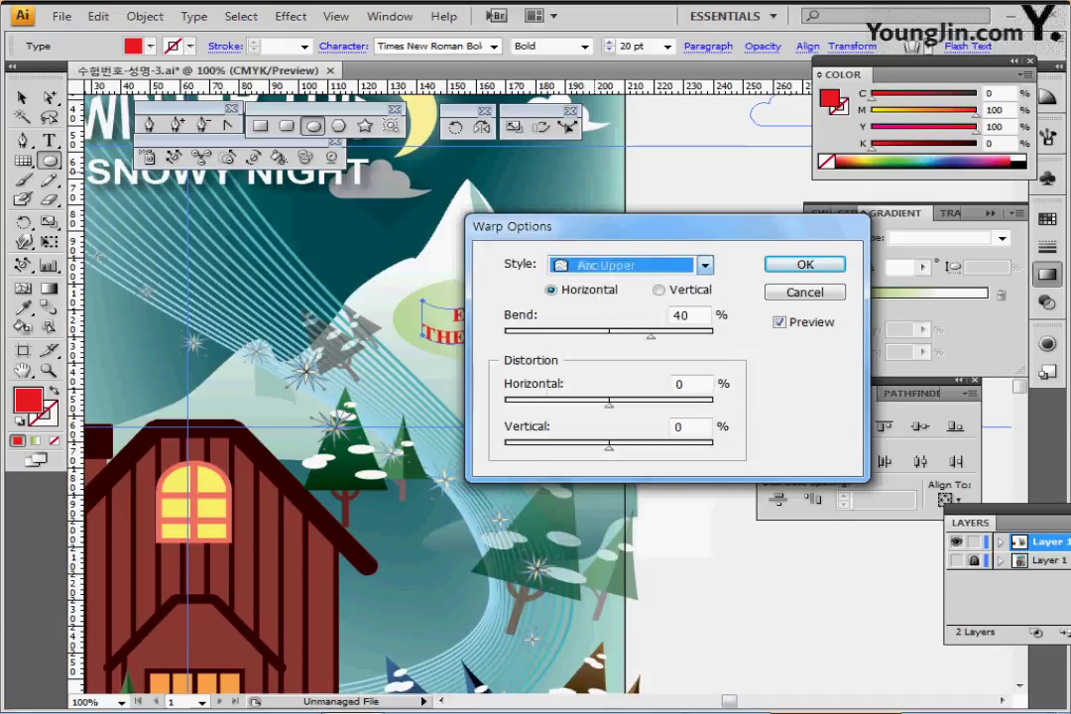
{"action": "double_click", "coordinate": [682, 315]}
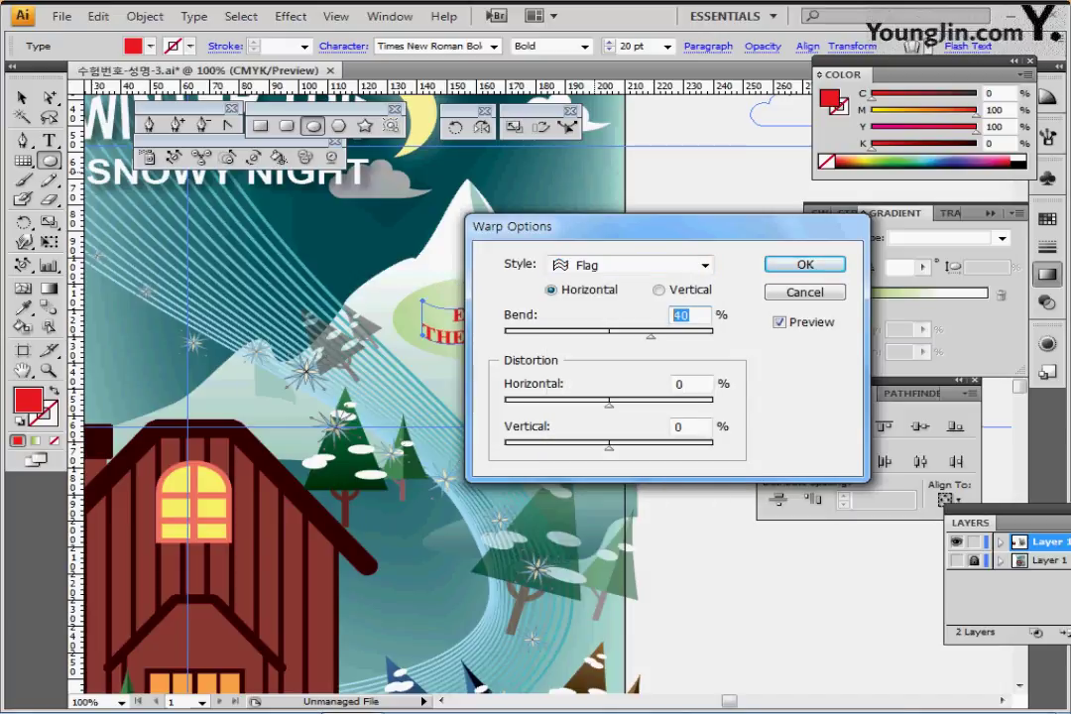
{"action": "type", "text": "20"}
{"action": "key", "text": "Return"}
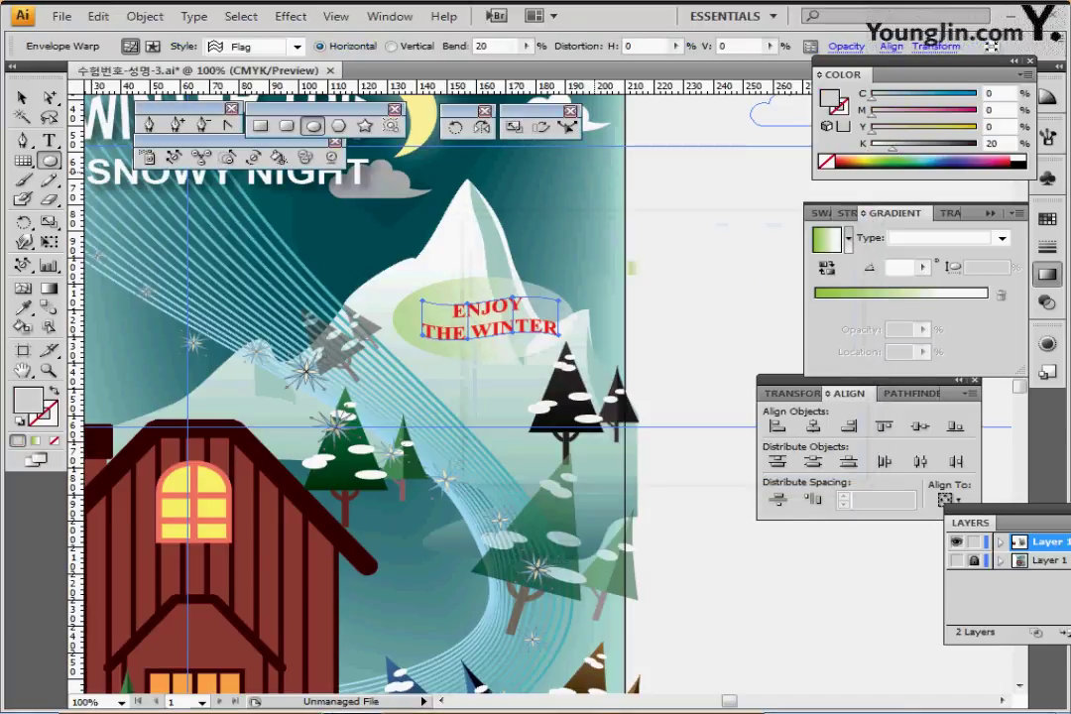
{"action": "key", "text": "ctrl+minus"}
{"action": "key", "text": "ctrl+minus"}
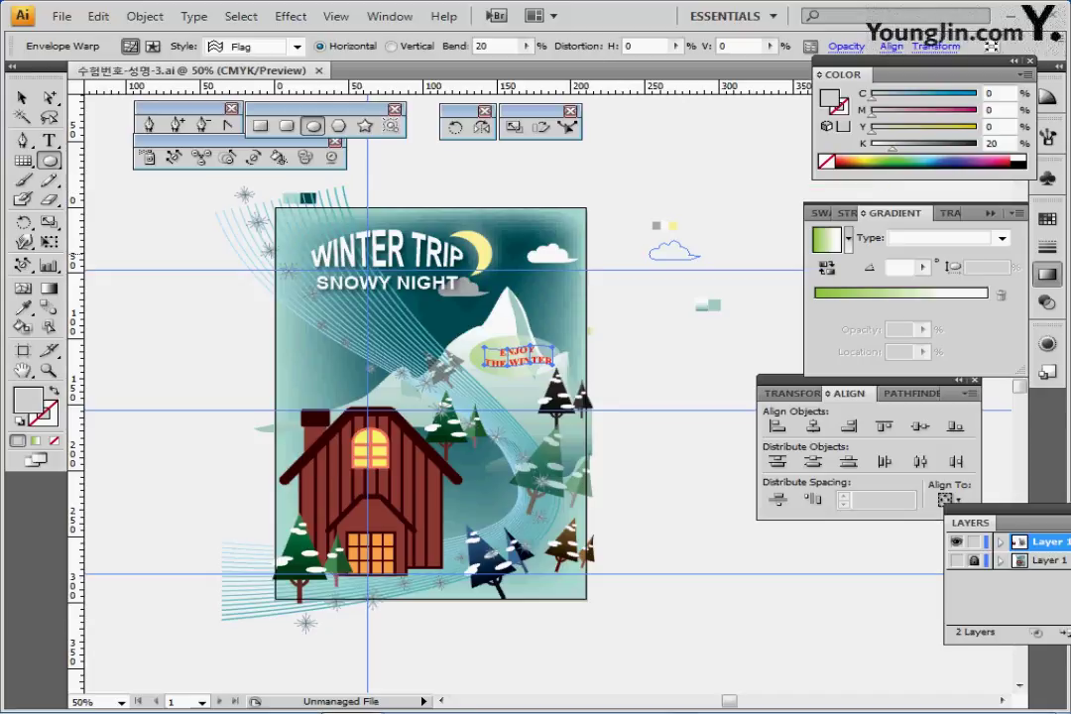
{"action": "left_click", "coordinate": [228, 184], "text": "ctrl"}
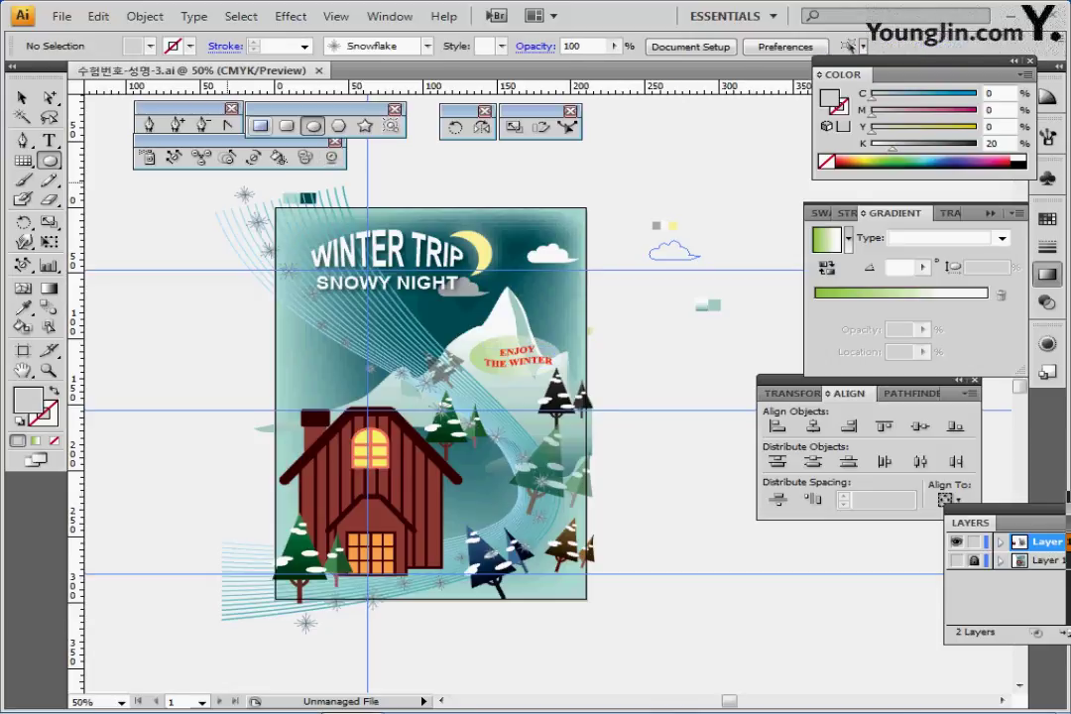
Create a 210 x 297 mm rectangle from the artboard's upper-left corner so that it covers the whole poster
{"action": "left_click", "coordinate": [259, 125]}
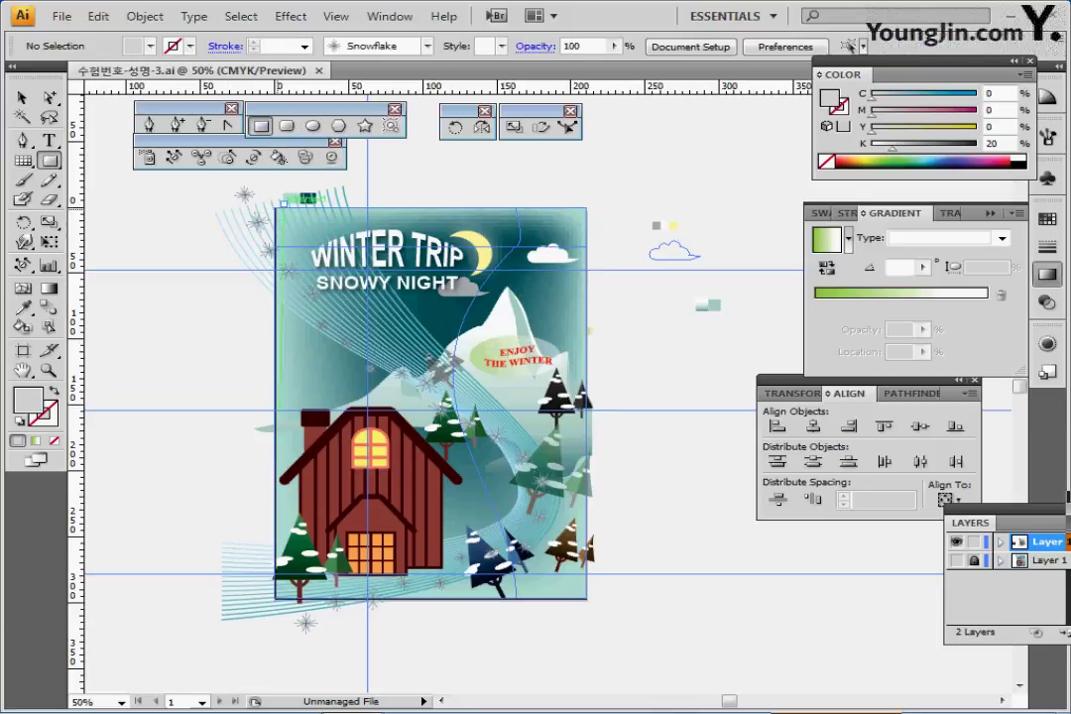
{"action": "left_click", "coordinate": [276, 207]}
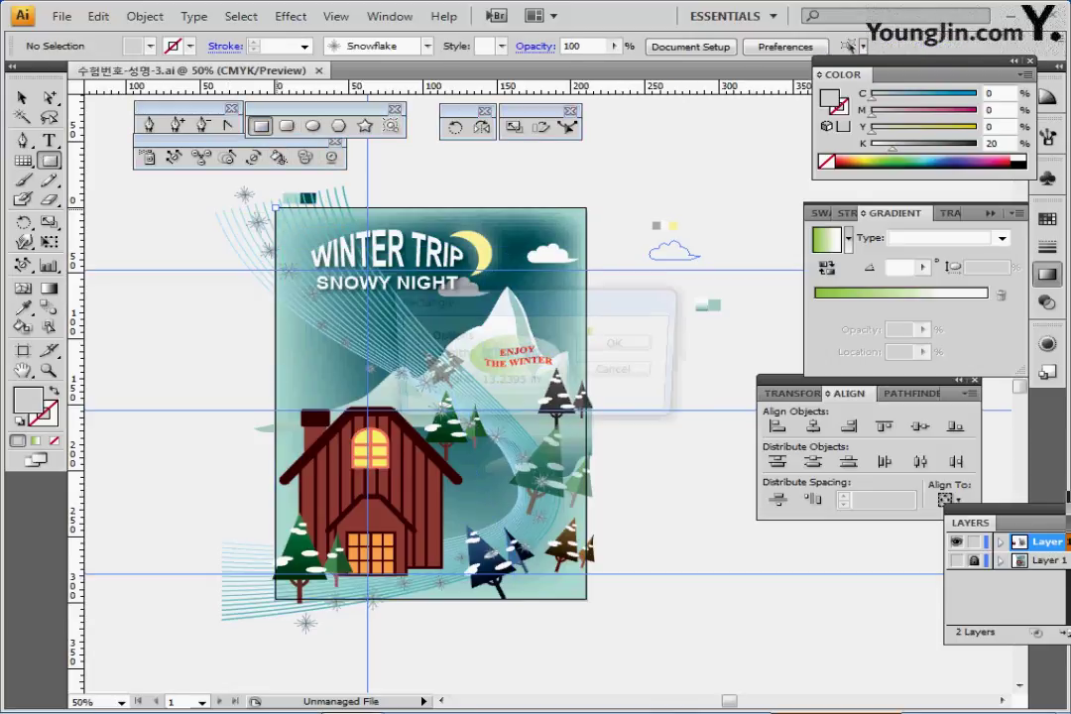
{"action": "type", "text": "210"}
{"action": "key", "text": "Tab"}
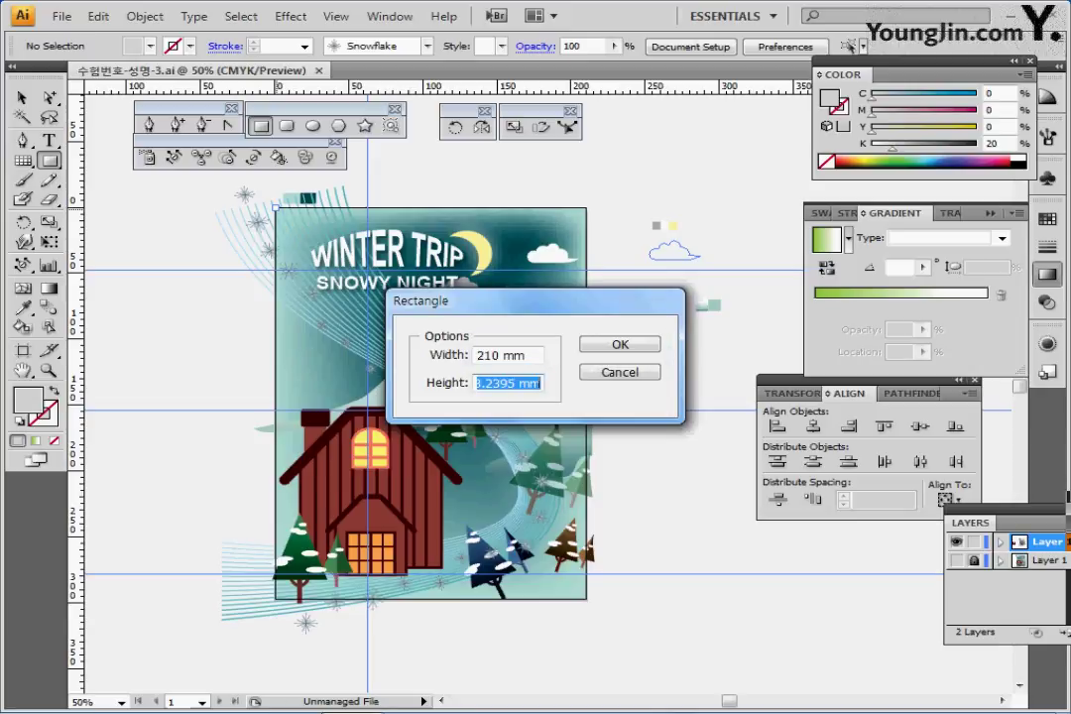
{"action": "type", "text": "297"}
{"action": "key", "text": "Return"}
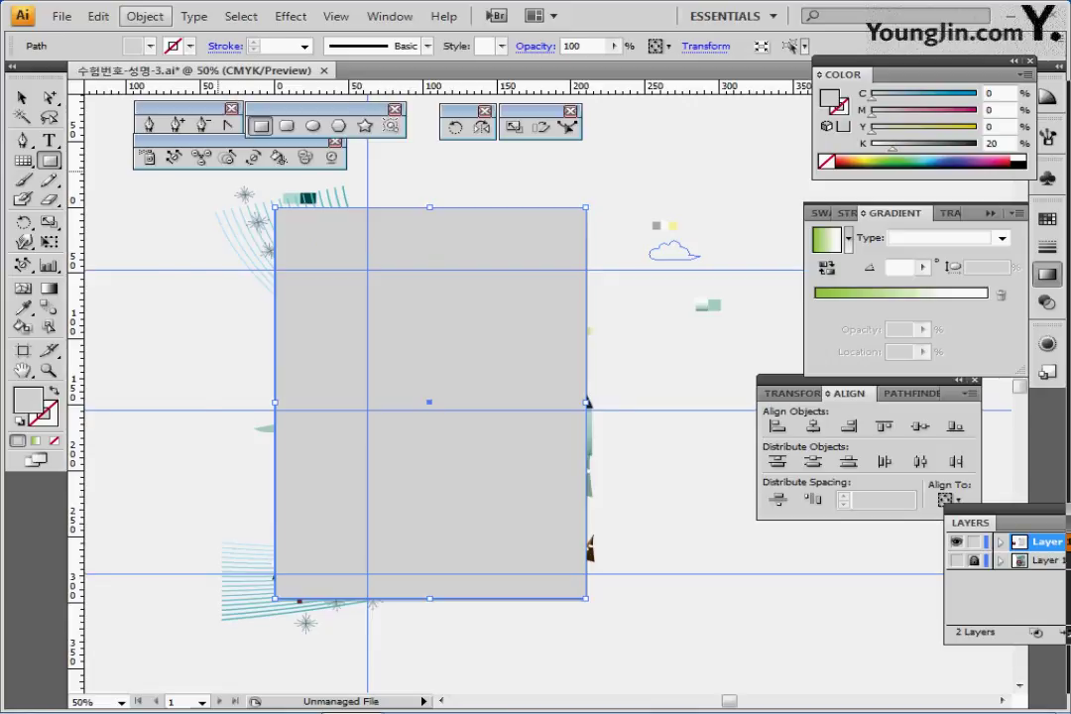
Select all the artwork and make a clipping mask with the poster-sized rectangle
{"action": "left_click", "coordinate": [145, 16]}
{"action": "left_click", "coordinate": [144, 16]}
{"action": "key", "text": "ctrl+a"}
{"action": "right_click", "coordinate": [377, 275]}
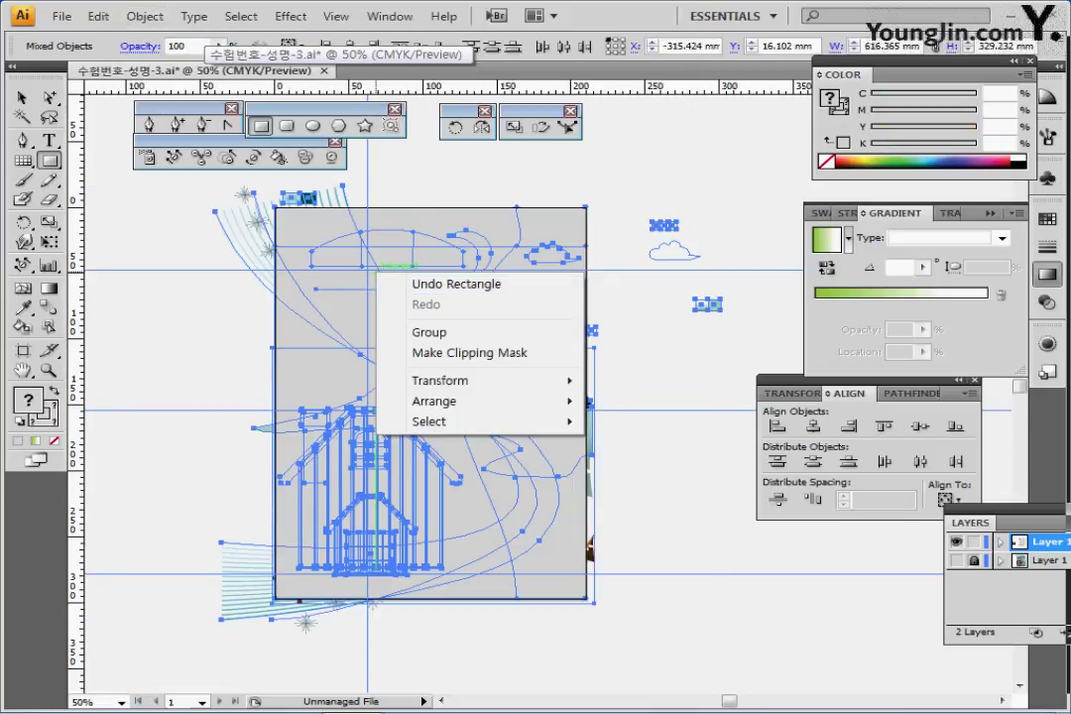
{"action": "left_click", "coordinate": [469, 353]}
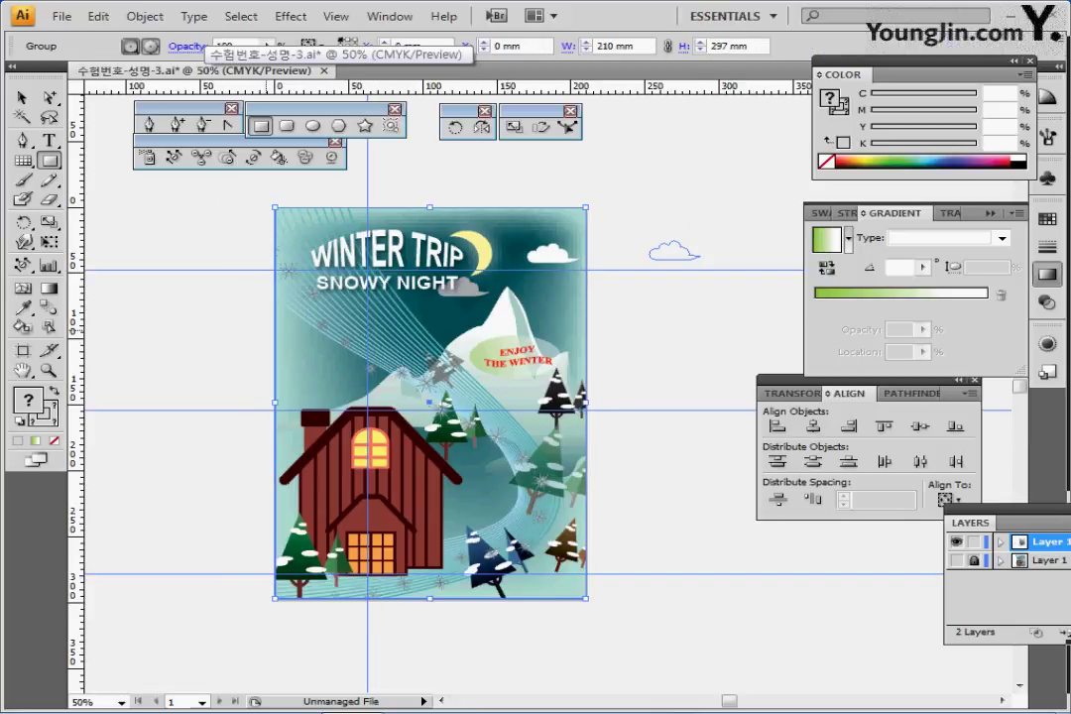
Deselect the clipped artwork, hide the guides, and save the document
{"action": "key", "text": "ctrl+shift+a"}
{"action": "key", "text": "ctrl+semicolon"}
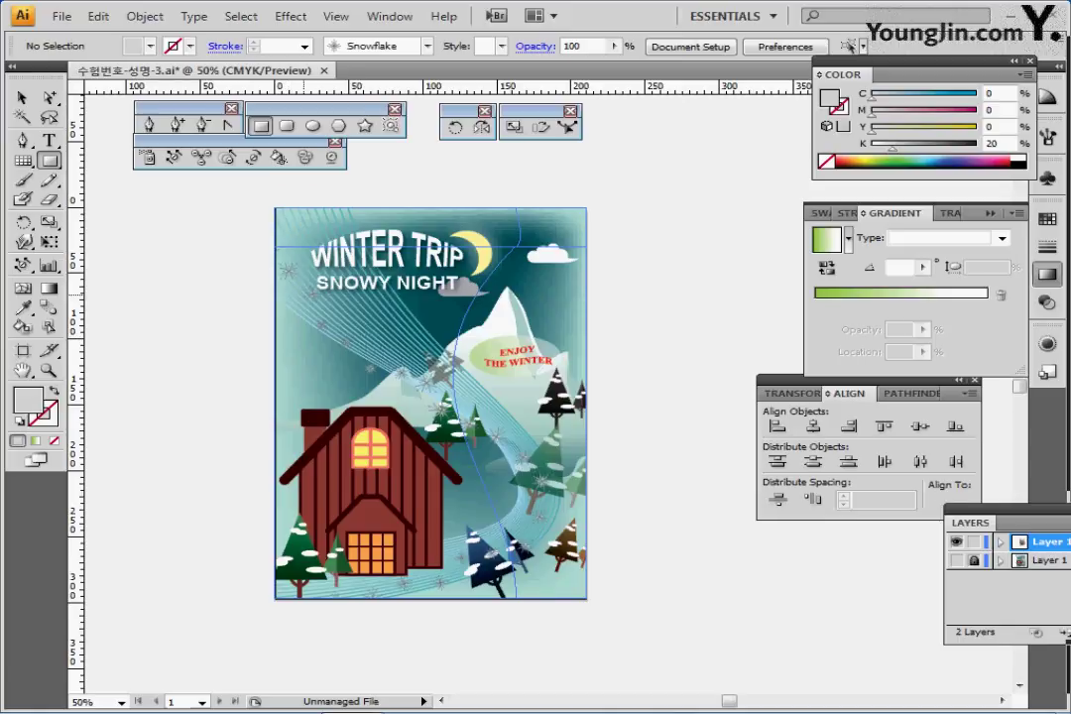
{"action": "key", "text": "ctrl+s"}
{"action": "left_click_drag", "start_coordinate": [404, 347], "coordinate": [293, 326]}
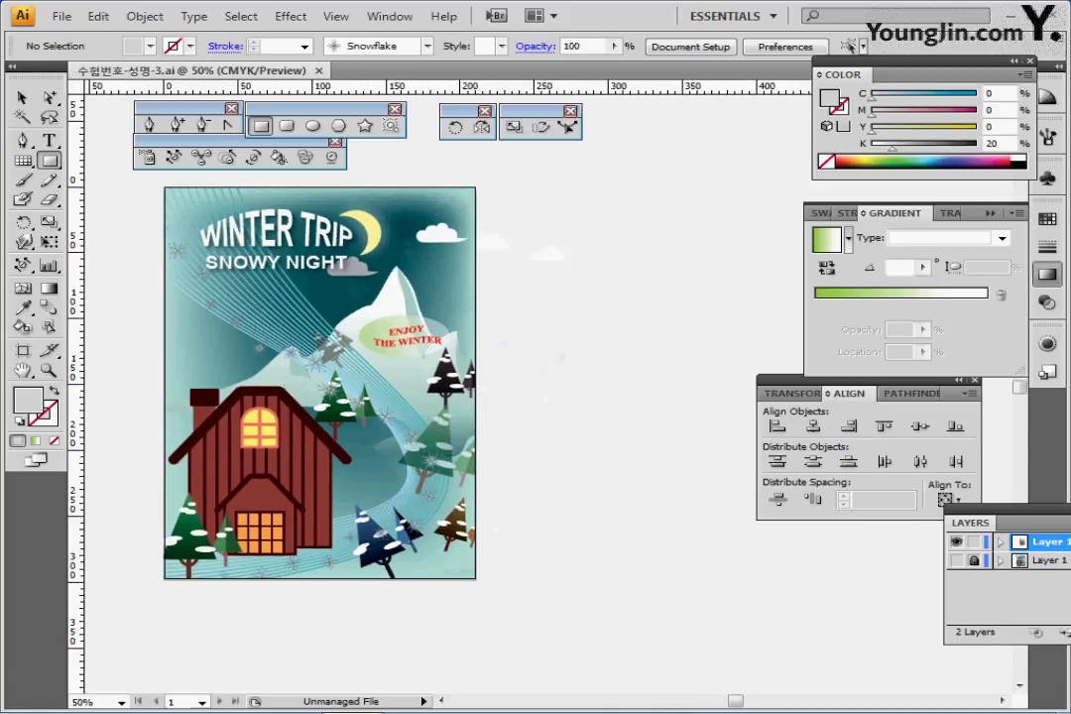
{"action": "double_click", "coordinate": [22, 370]}
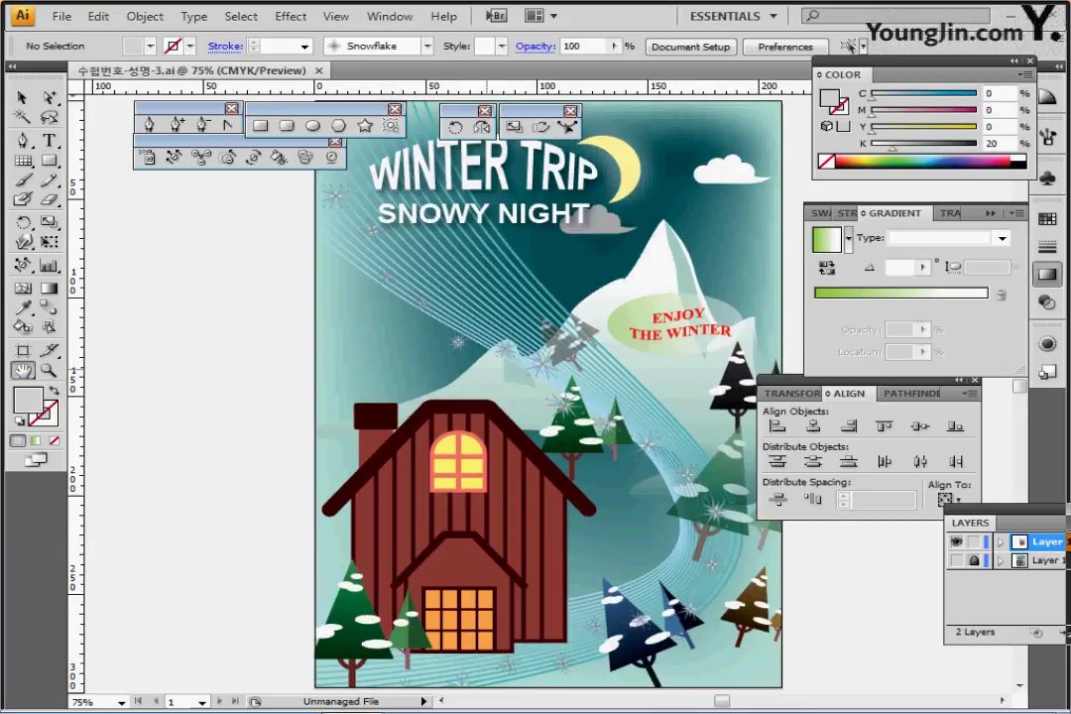
{"action": "left_click_drag", "start_coordinate": [487, 363], "coordinate": [449, 361]}
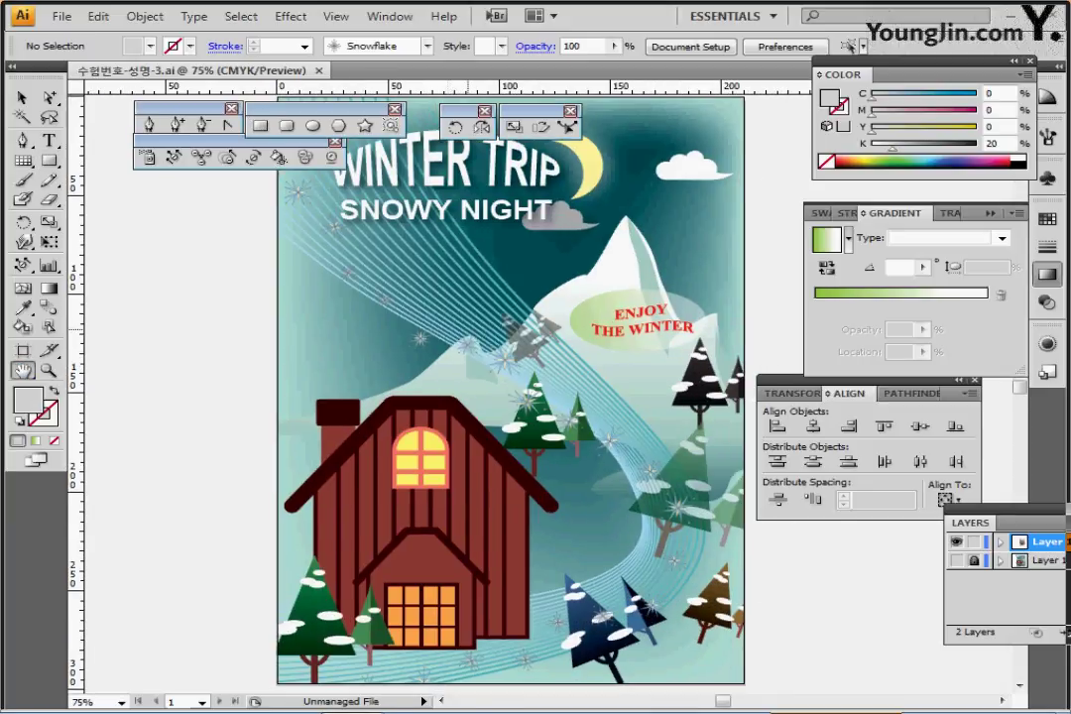